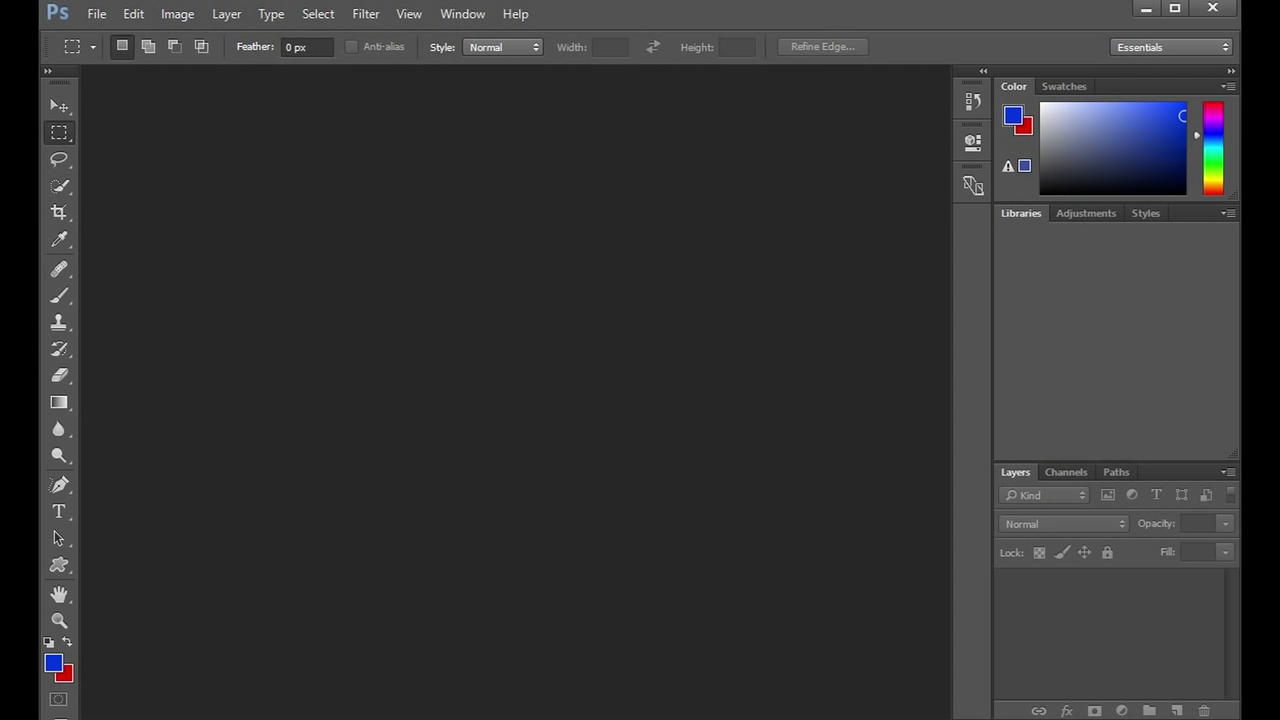
# Browse the window's system menu options and dismiss it without closing Photoshop
pyautogui.hotkey('alt', 'space')
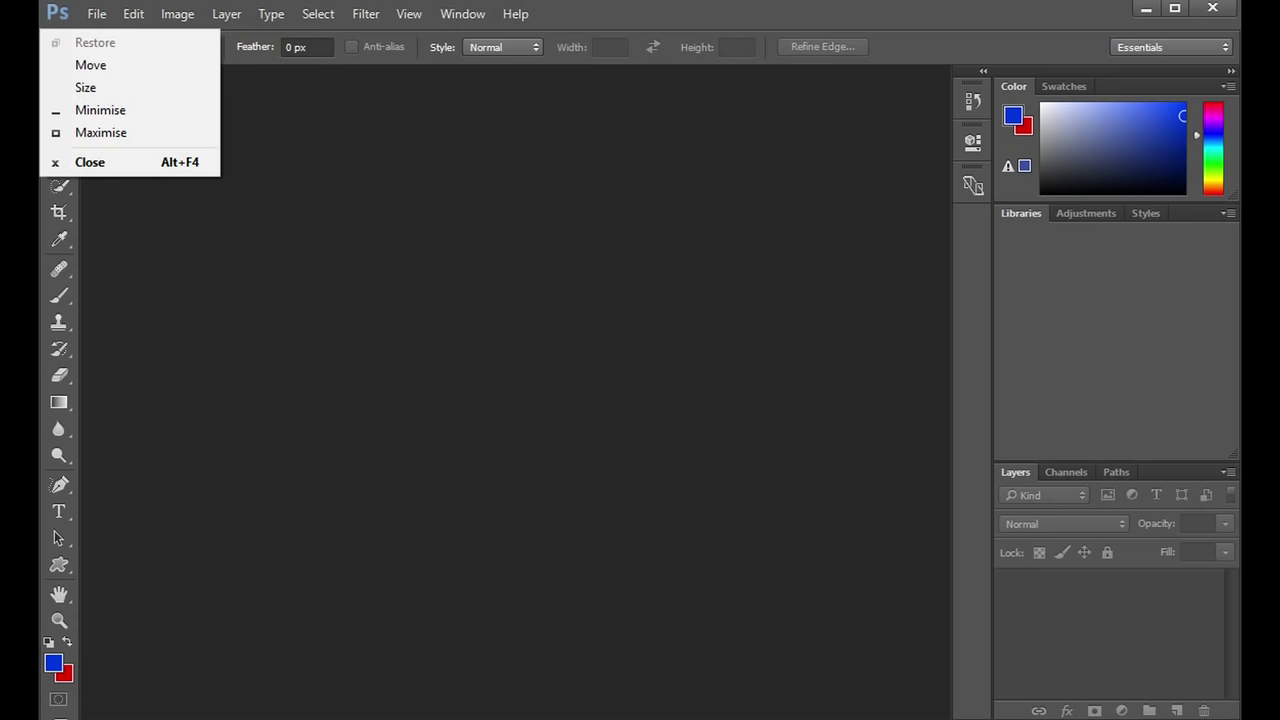
pyautogui.press('Escape')
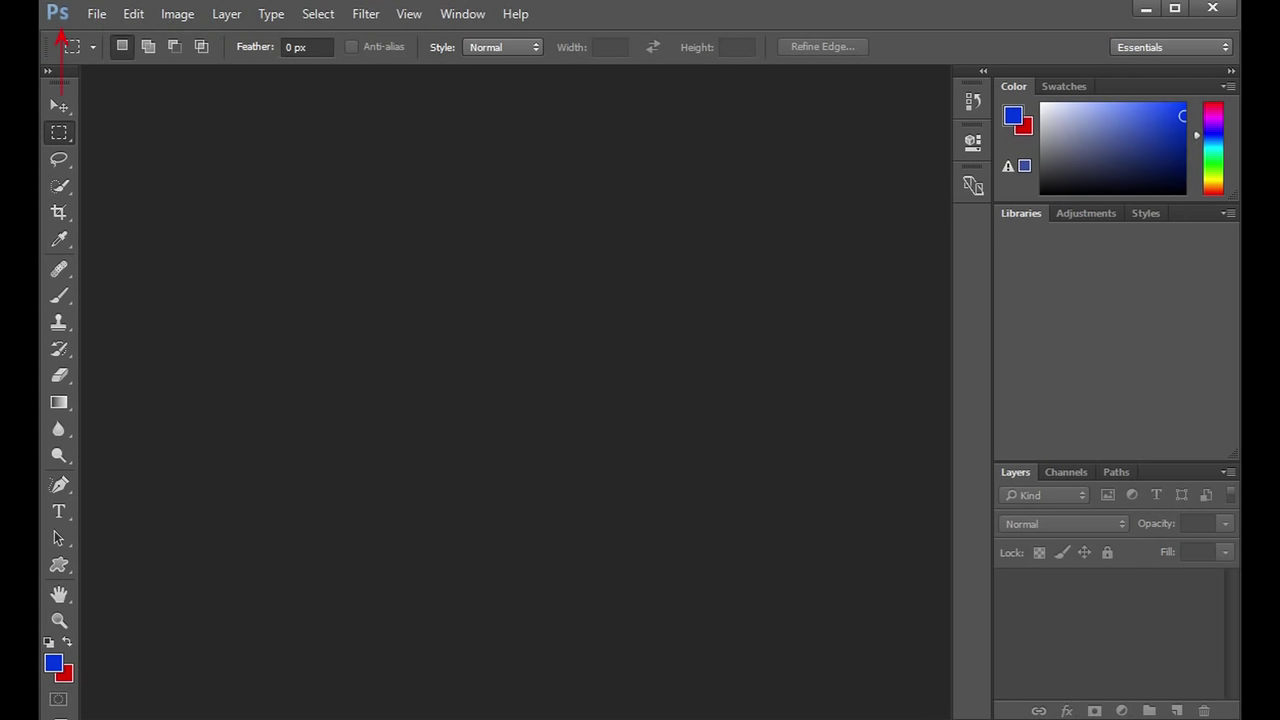
pyautogui.hotkey('alt', 'space')
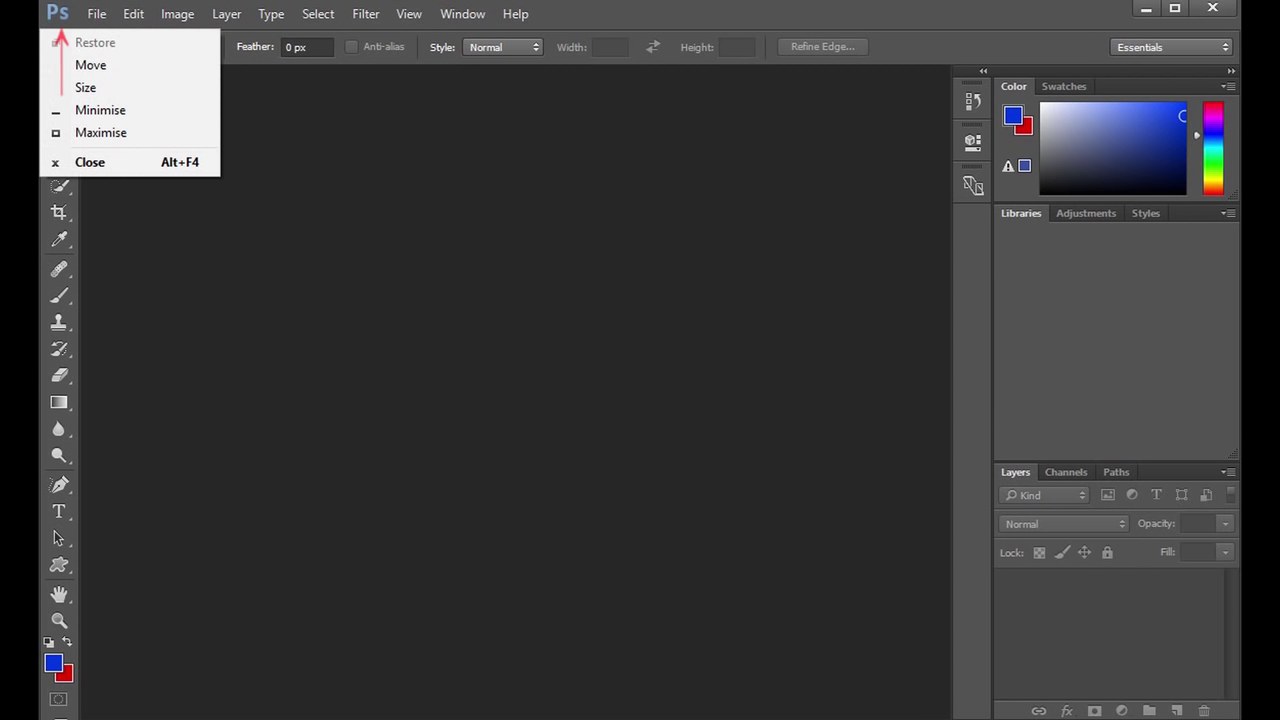
pyautogui.press('Down')
pyautogui.press('Down')
pyautogui.press('Down')
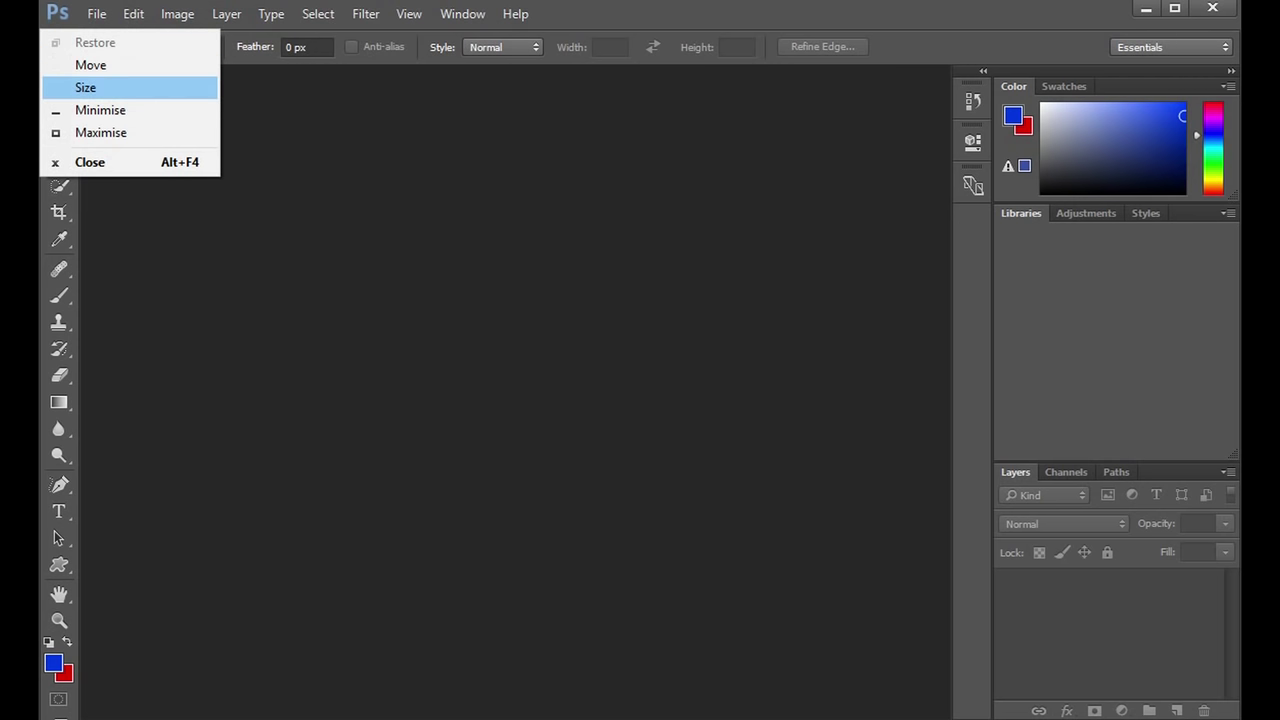
pyautogui.press('Down')
pyautogui.press('Down')
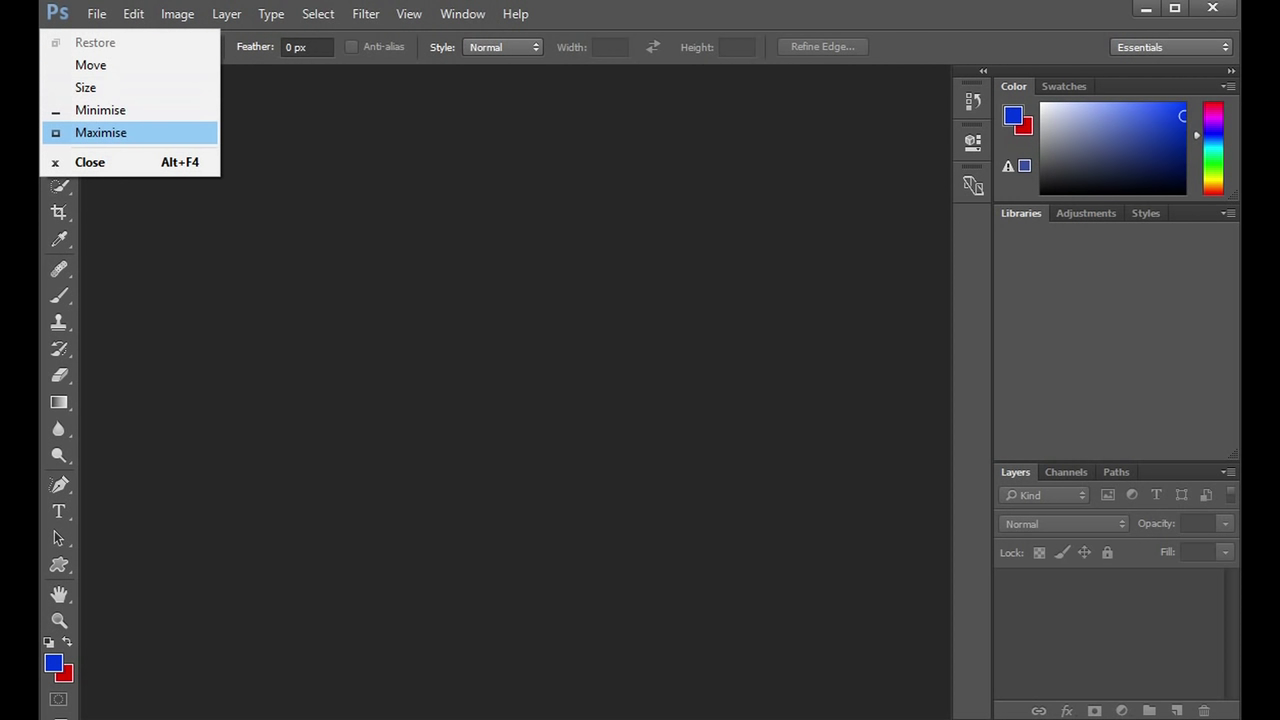
pyautogui.press('Down')
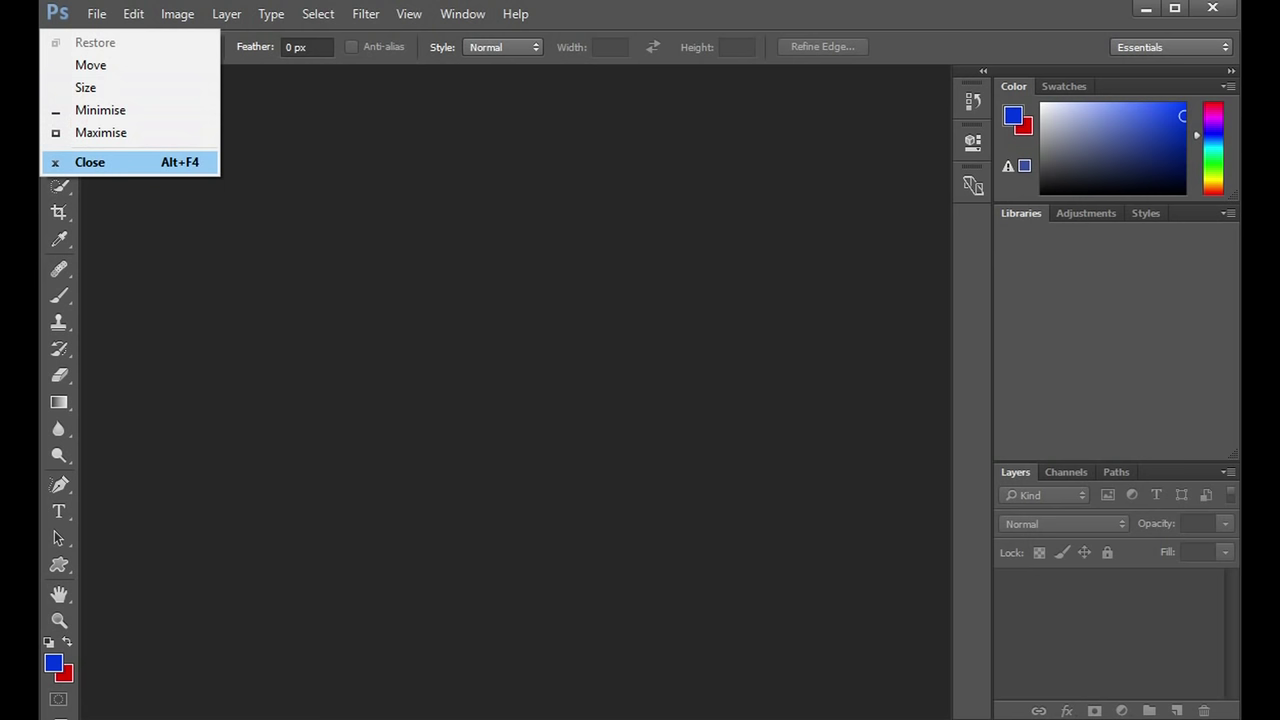
pyautogui.press('Escape')
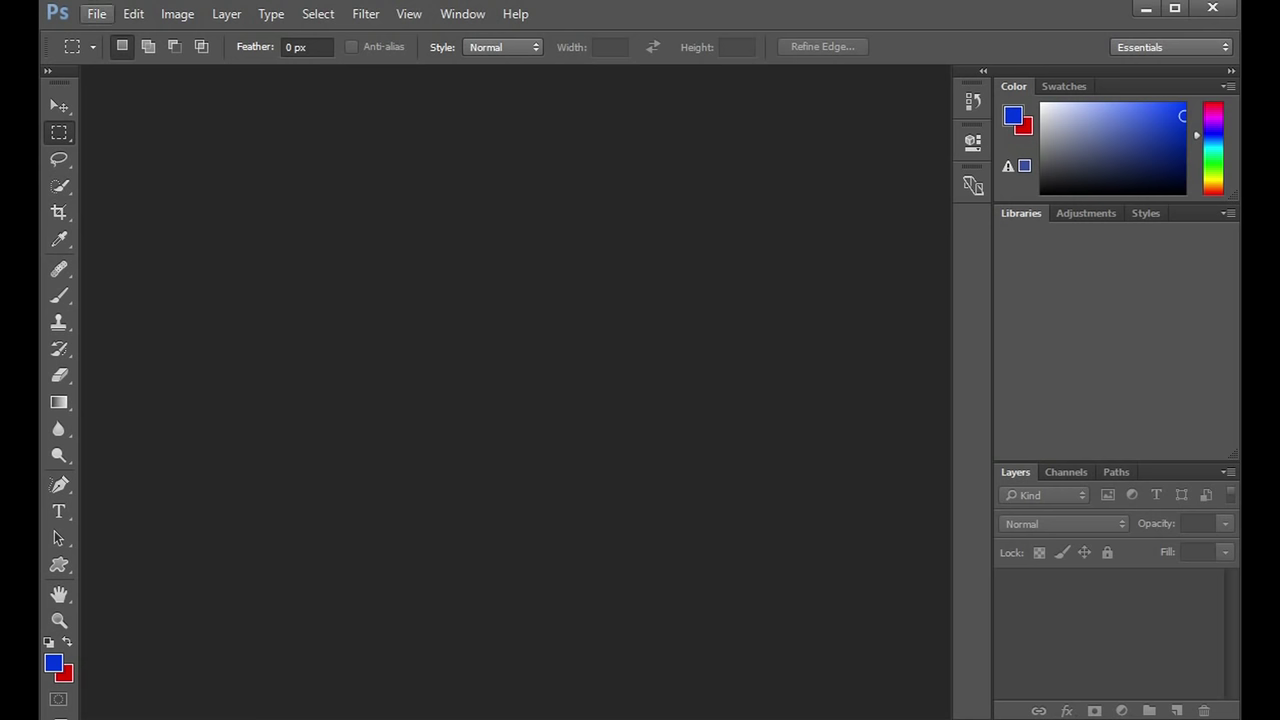
# Browse the File, Edit, Image and Layer menus without choosing any command
pyautogui.click(96, 14)
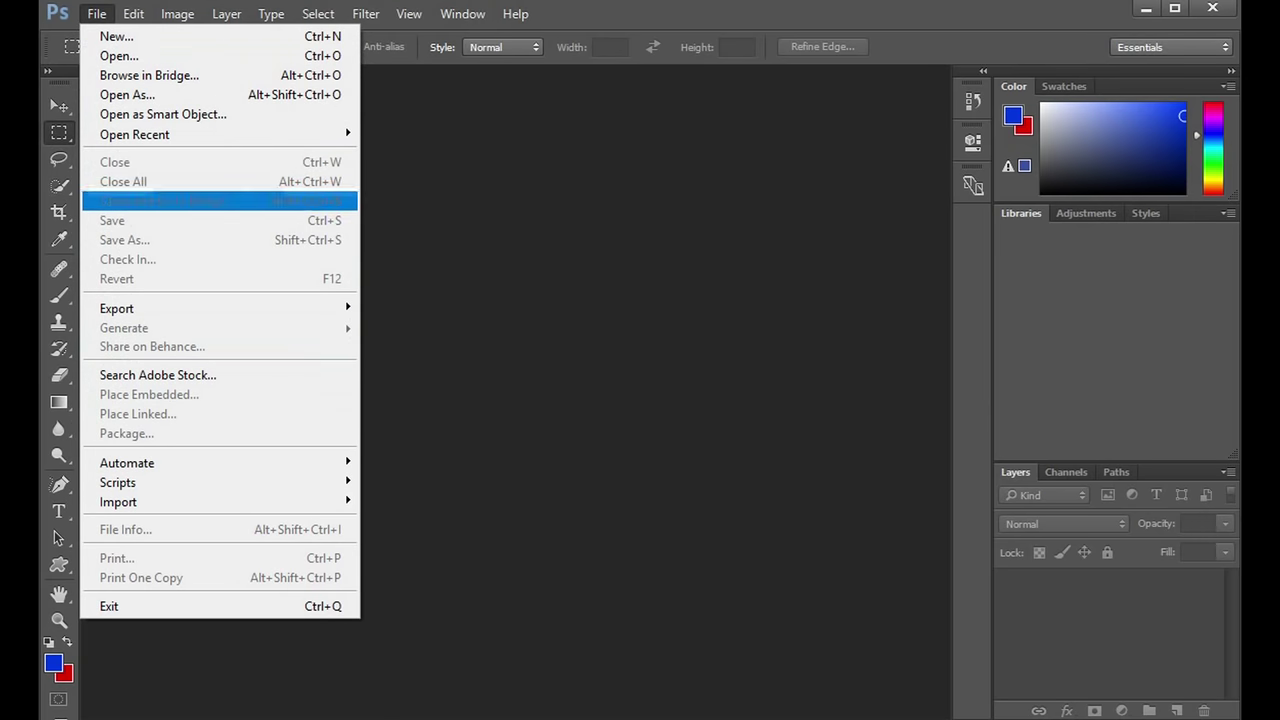
pyautogui.click(133, 14)
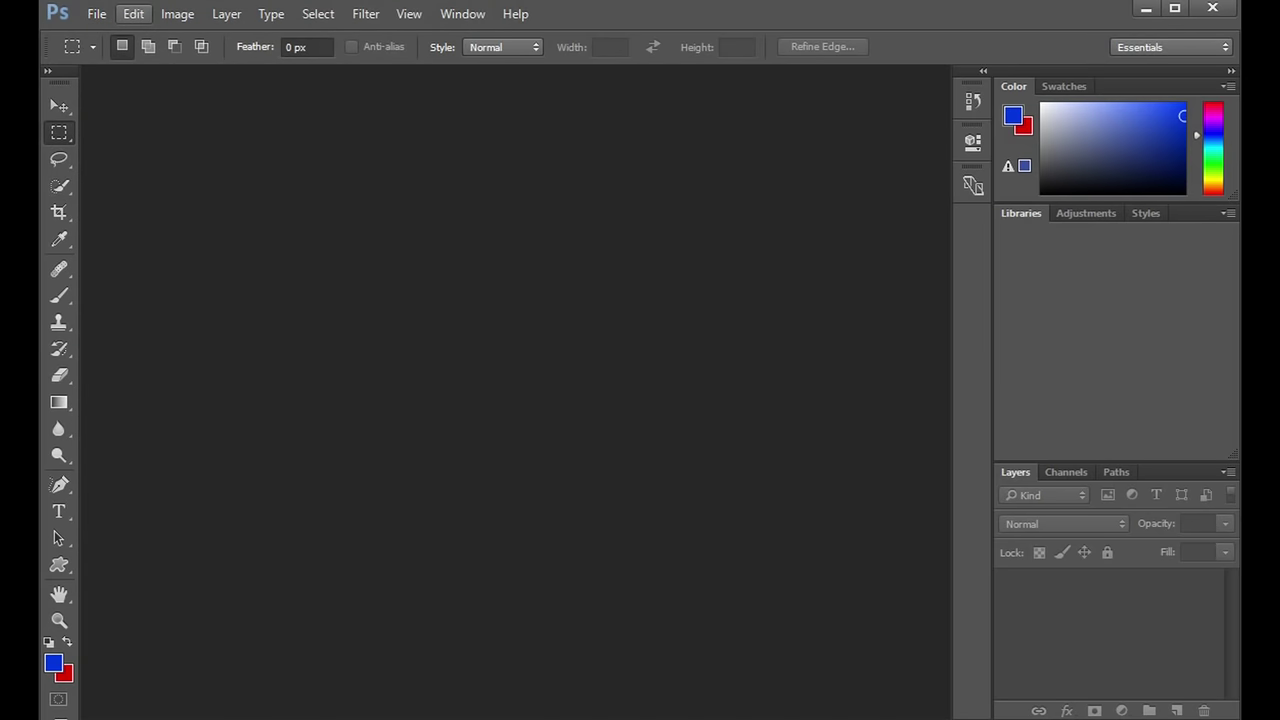
pyautogui.click(177, 14)
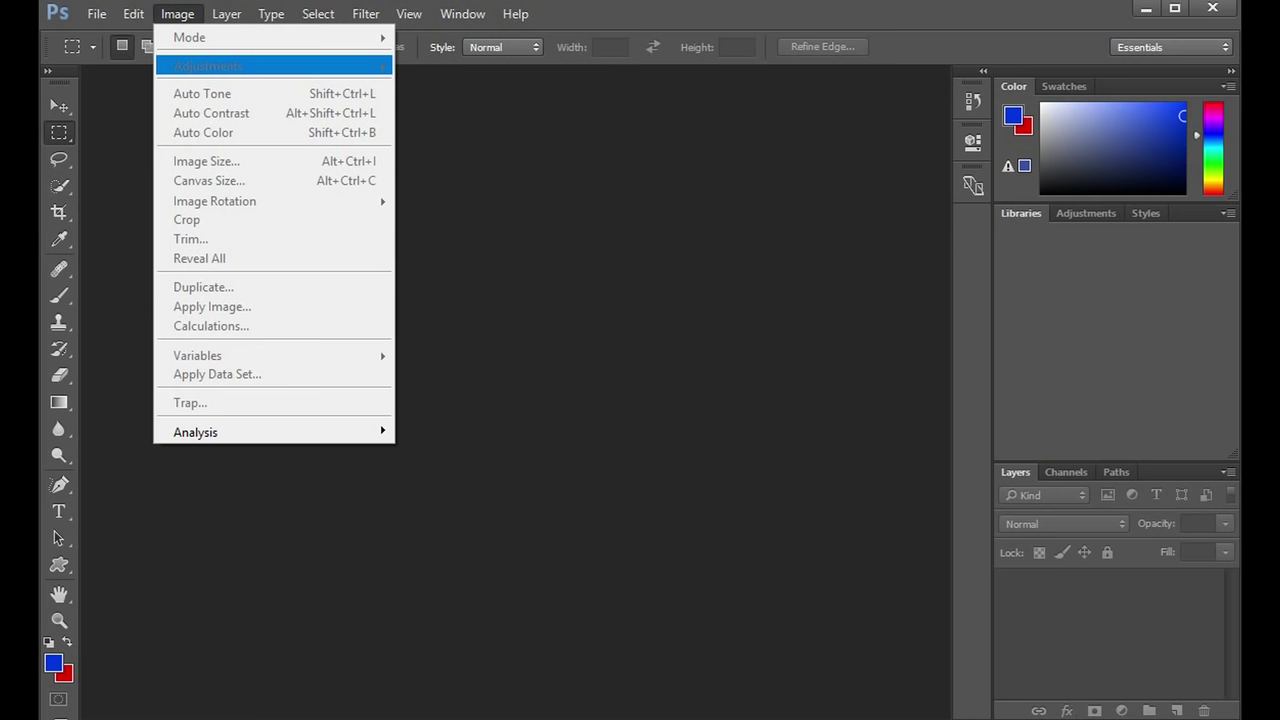
pyautogui.press('Escape')
pyautogui.hotkey('alt', 'f')
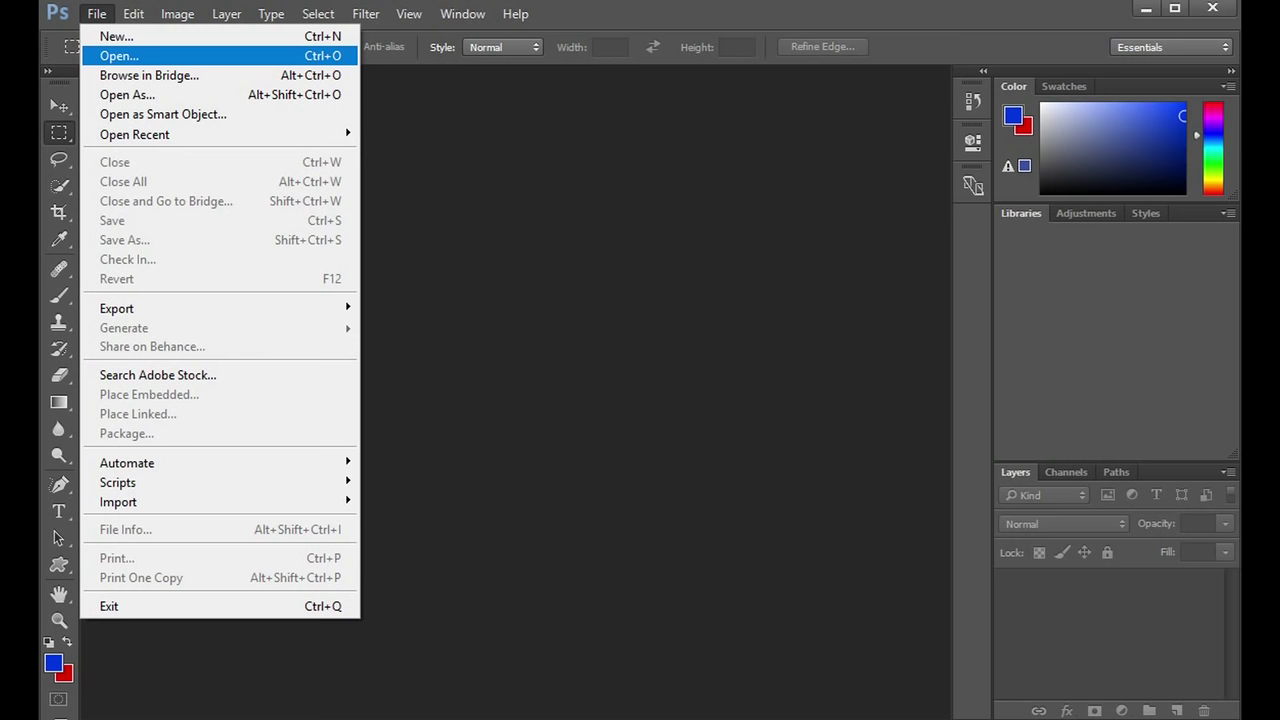
pyautogui.press('Right')
pyautogui.press('Right')
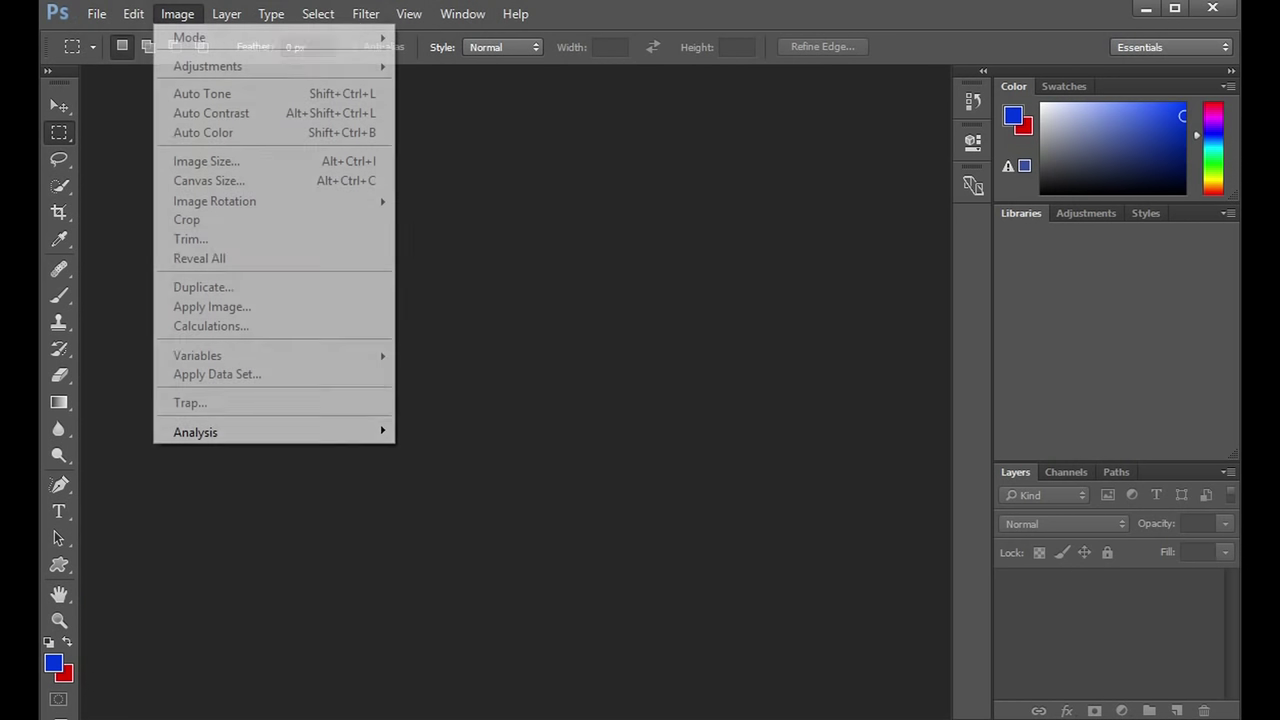
pyautogui.press('Right')
pyautogui.press('Escape')
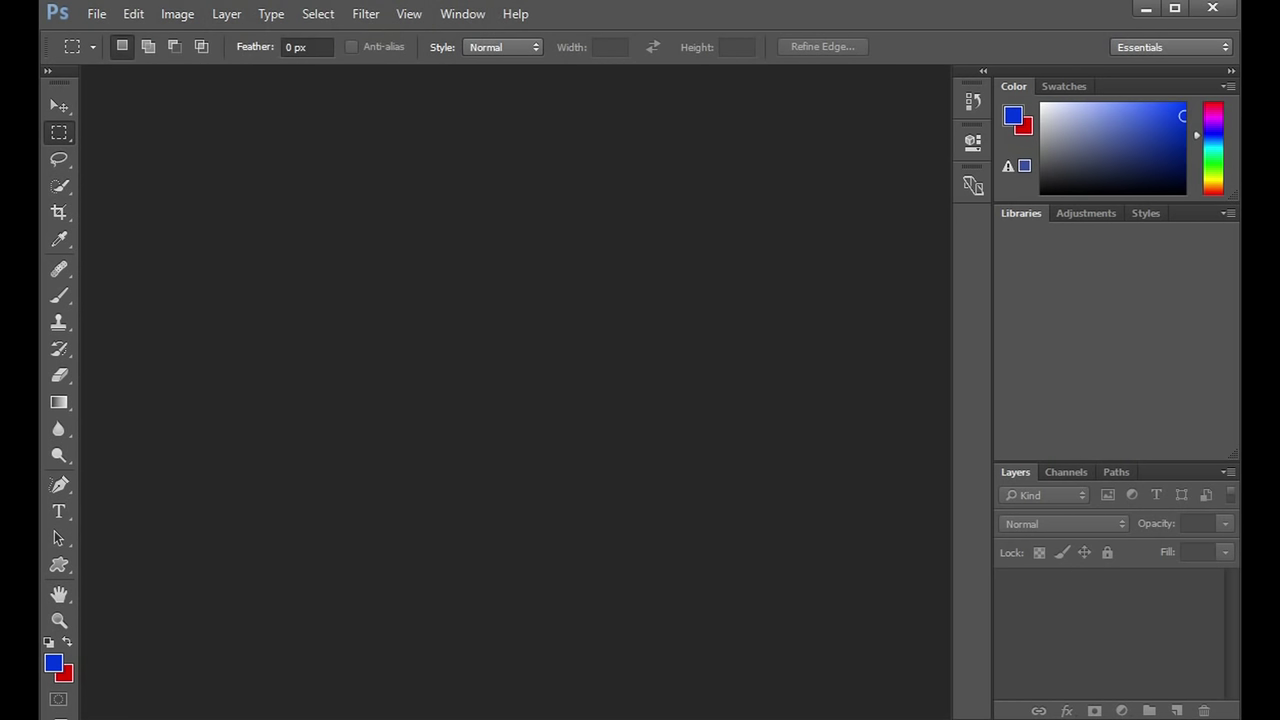
pyautogui.press('Right')
pyautogui.press('Right')
pyautogui.press('Left')
pyautogui.press('Escape')
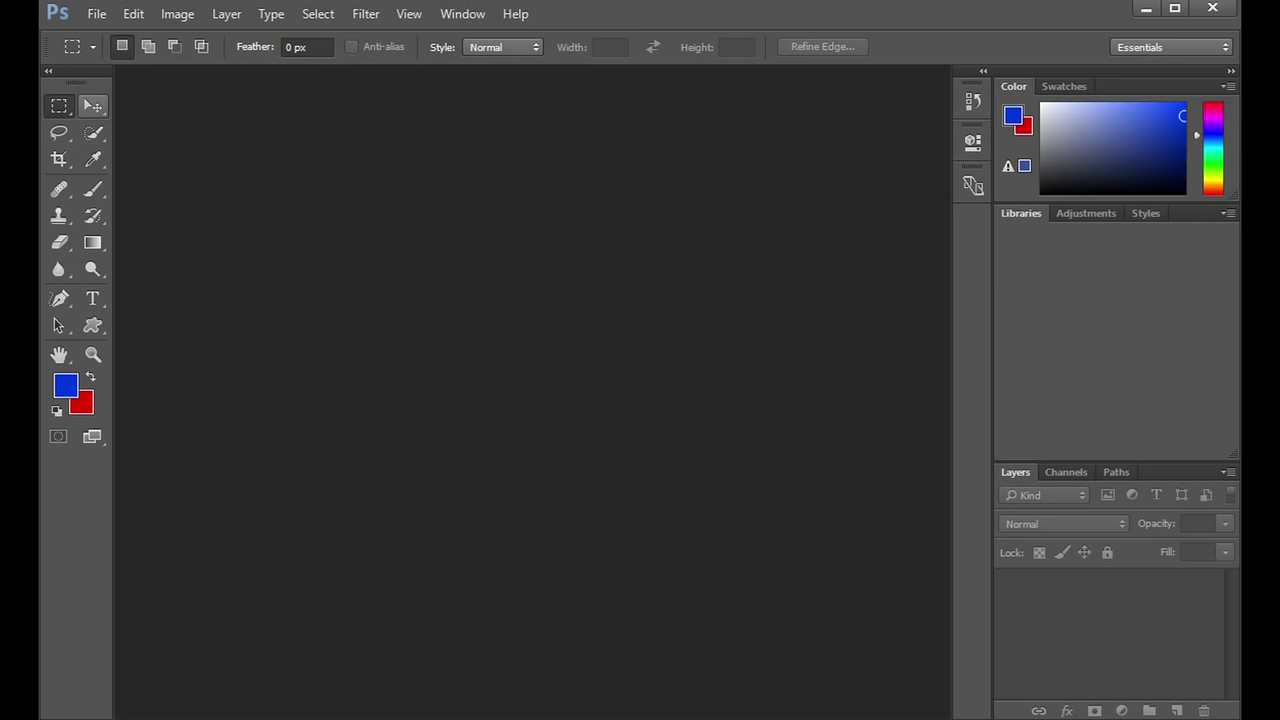
# Try the Move, Lasso, Quick Selection, Crop, Eyedropper and Healing tools in turn
pyautogui.click(92, 106)
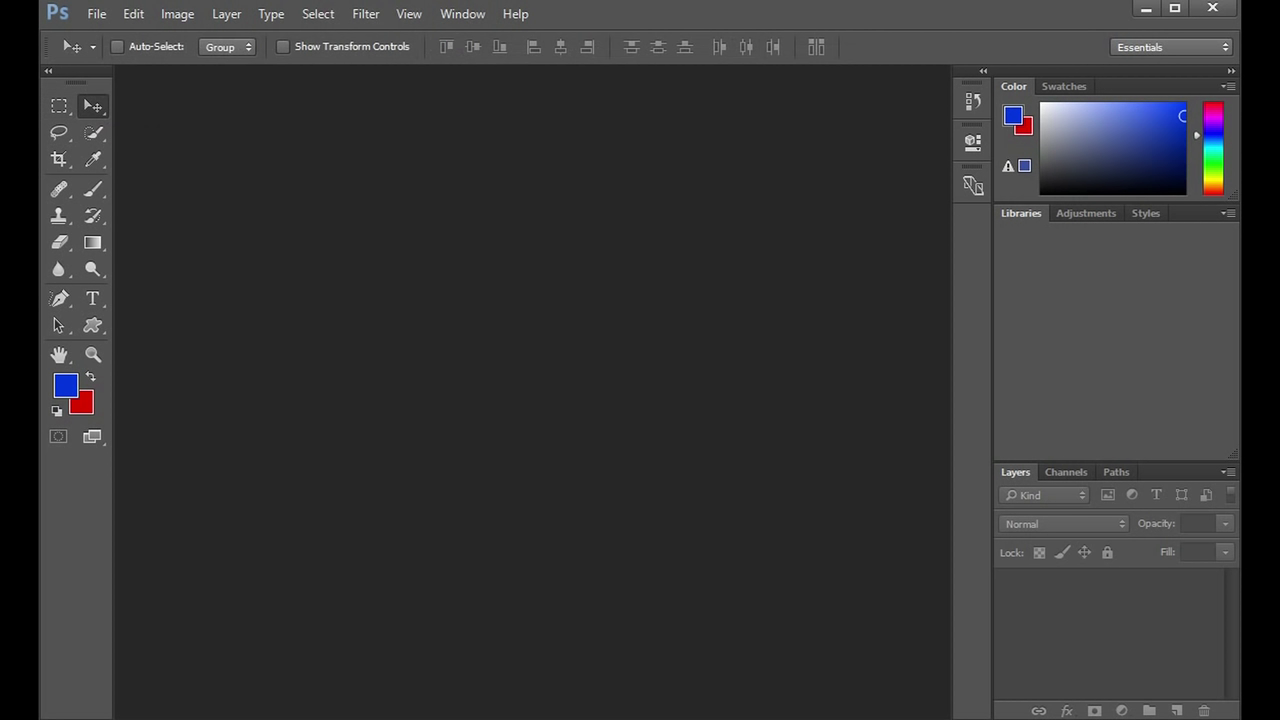
pyautogui.click(59, 132)
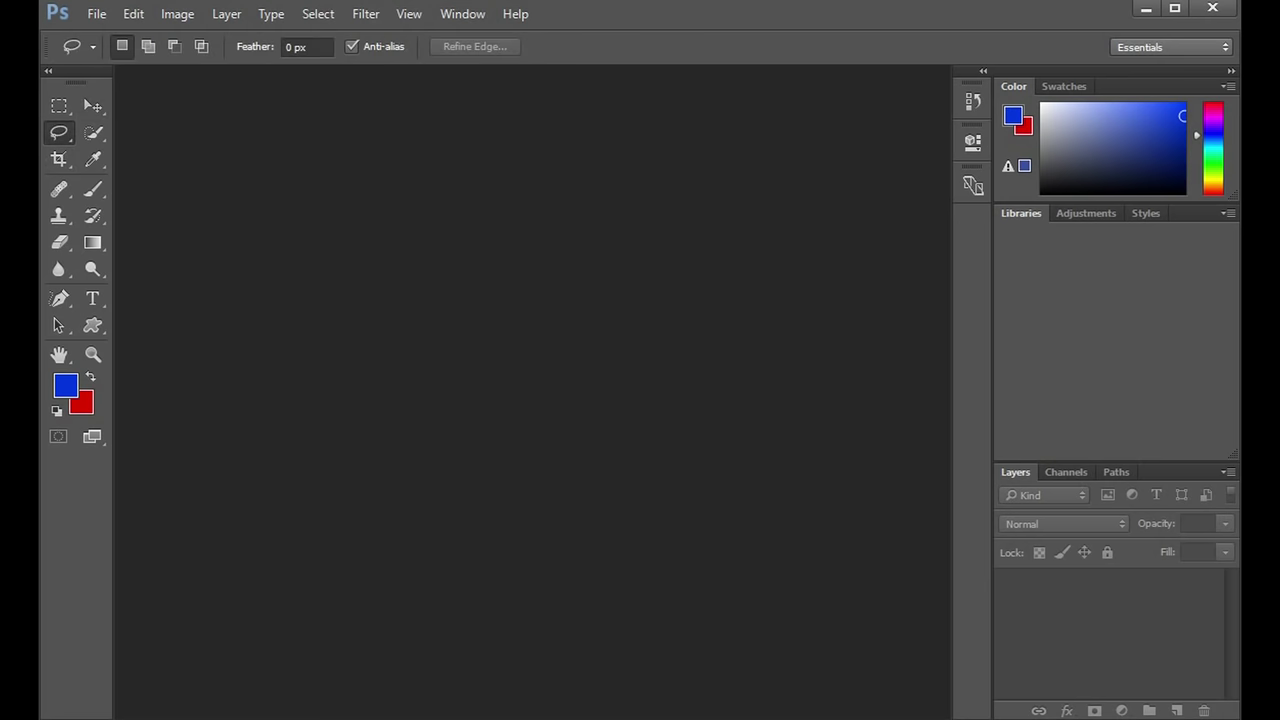
pyautogui.click(93, 132)
pyautogui.click(59, 159)
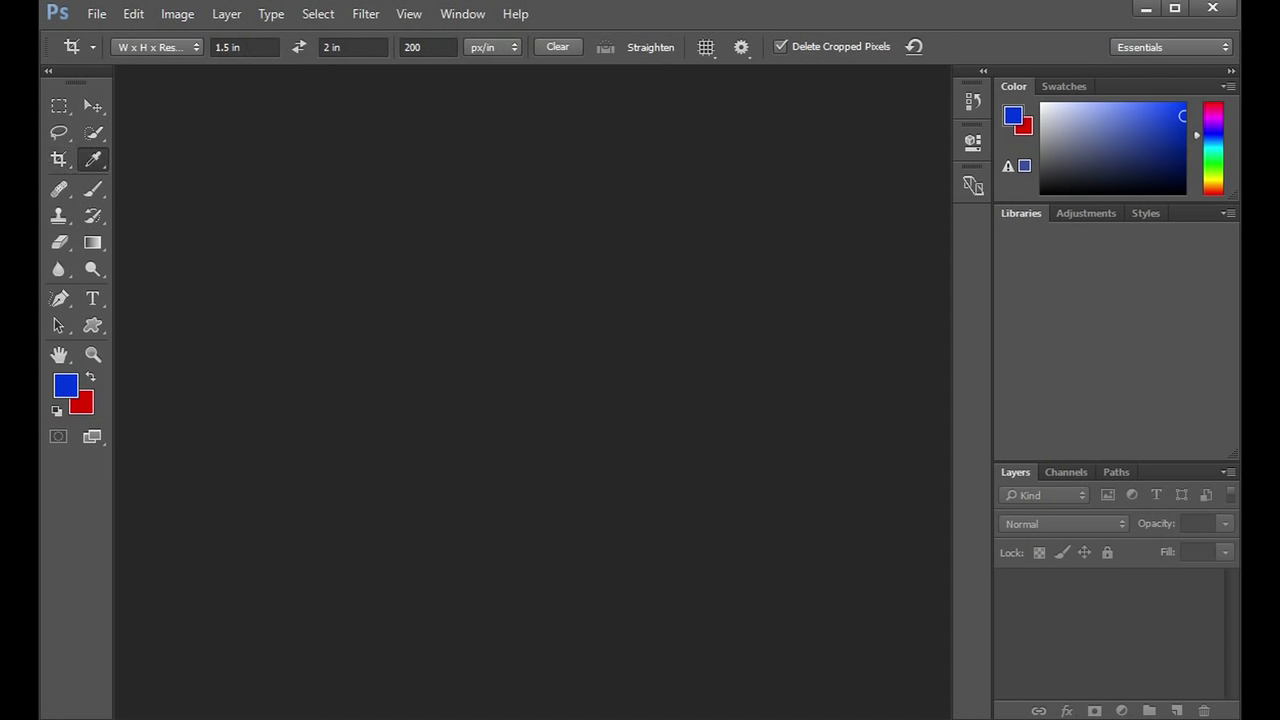
pyautogui.click(59, 189)
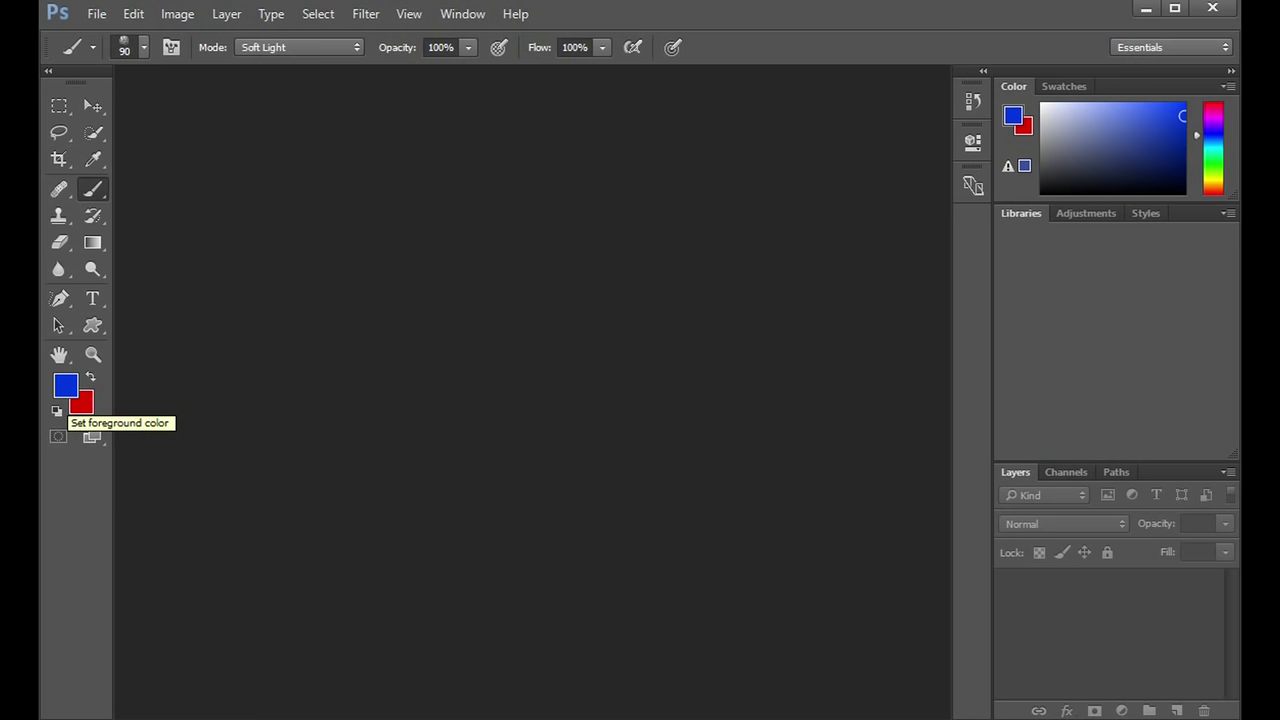
# Set the foreground colour to a dark green, starting from 17dd03 and darkening it
pyautogui.click(65, 388)
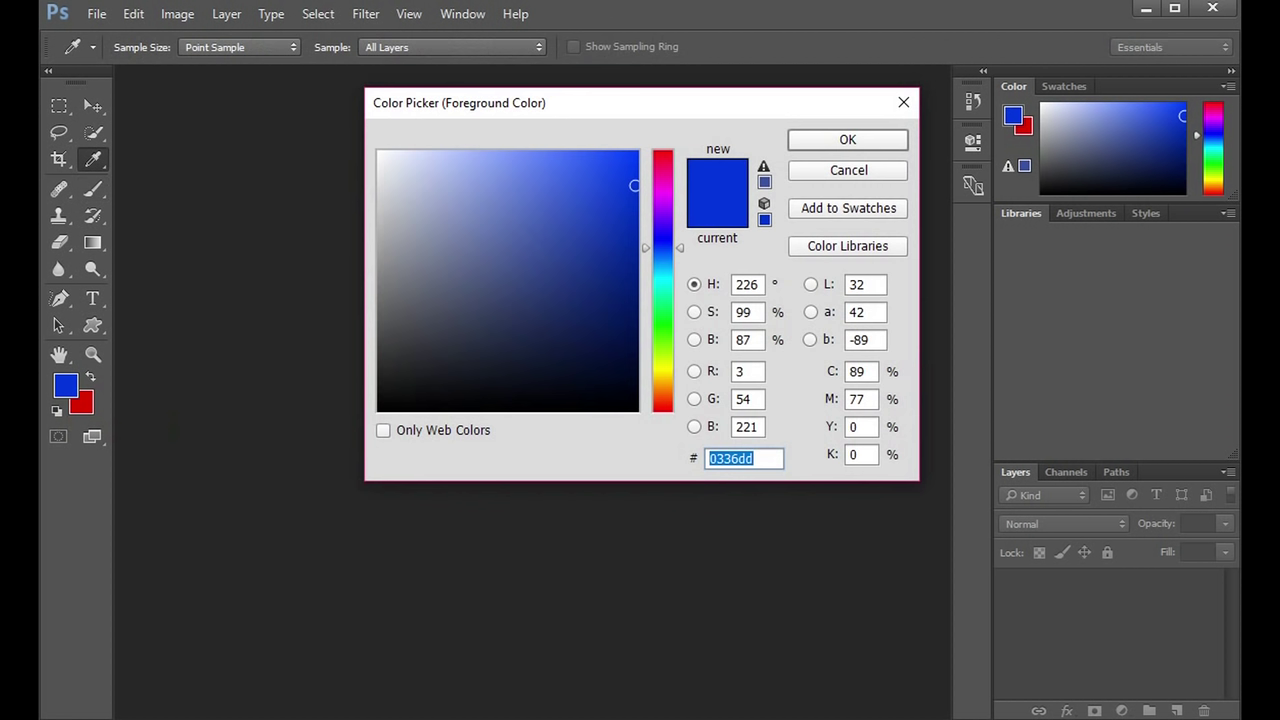
pyautogui.write('17dd03')
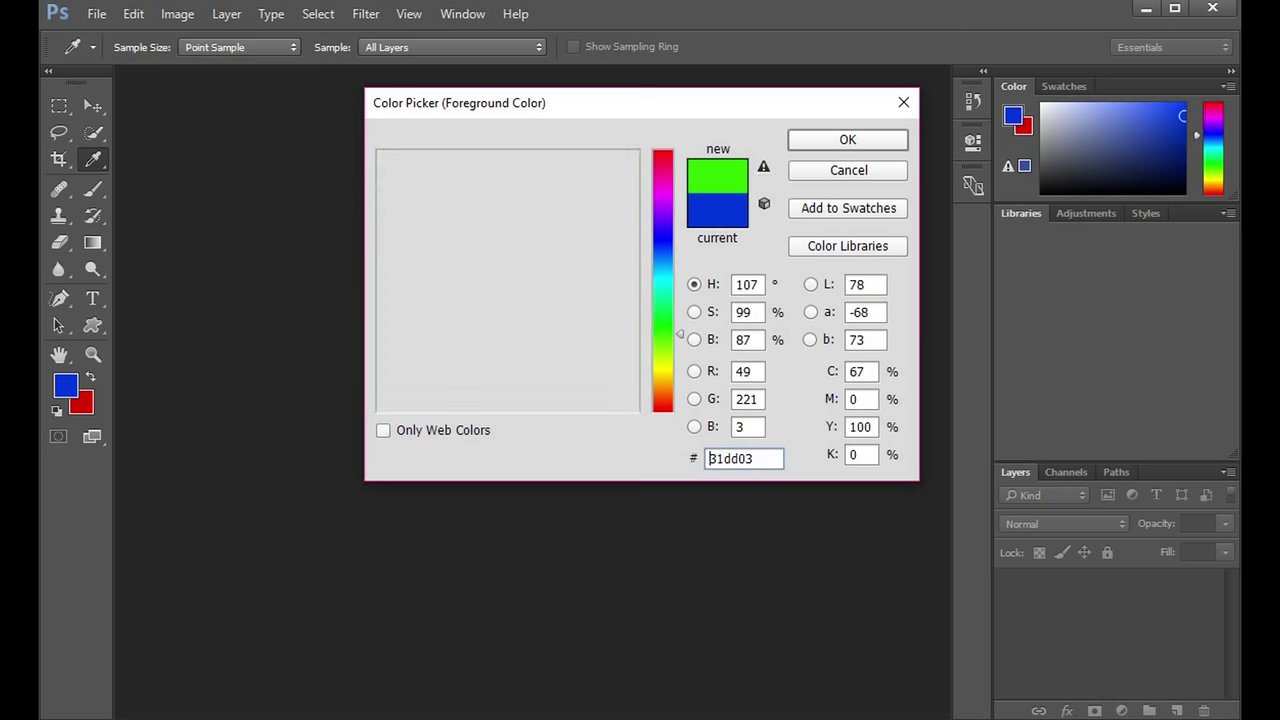
pyautogui.moveTo(633, 185); pyautogui.dragTo(636, 284)
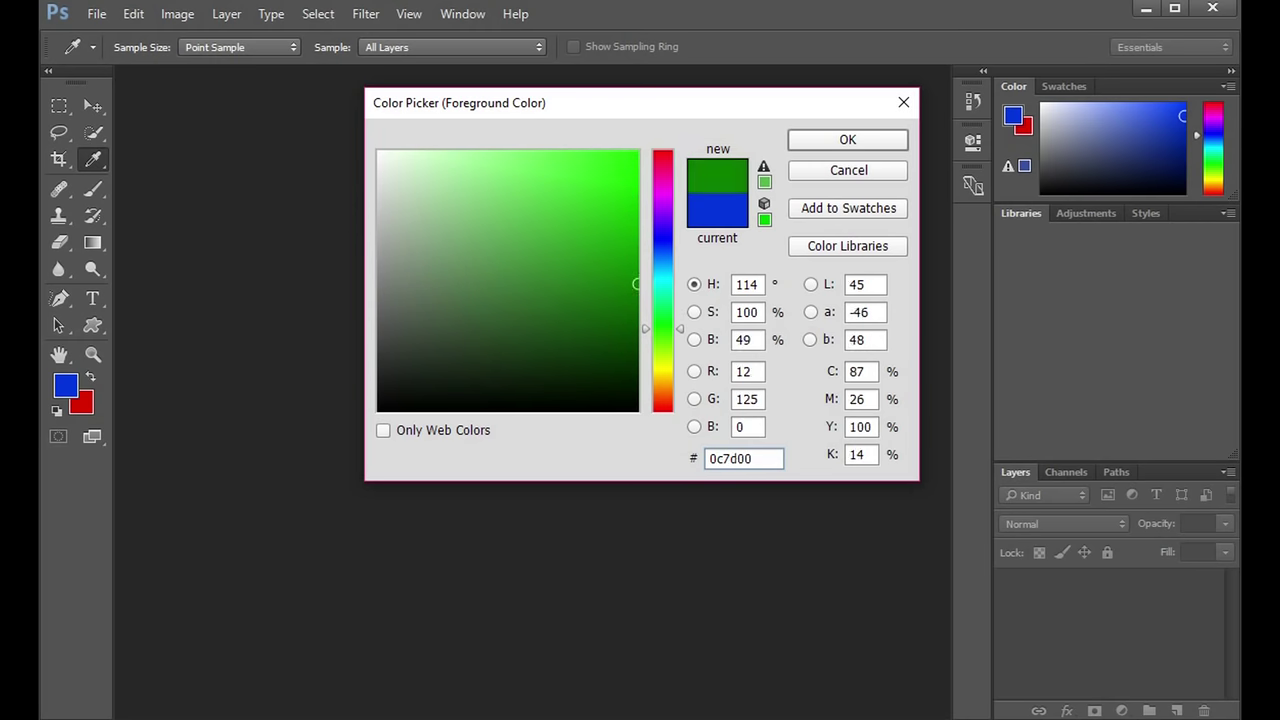
pyautogui.press('Return')
pyautogui.press('b')
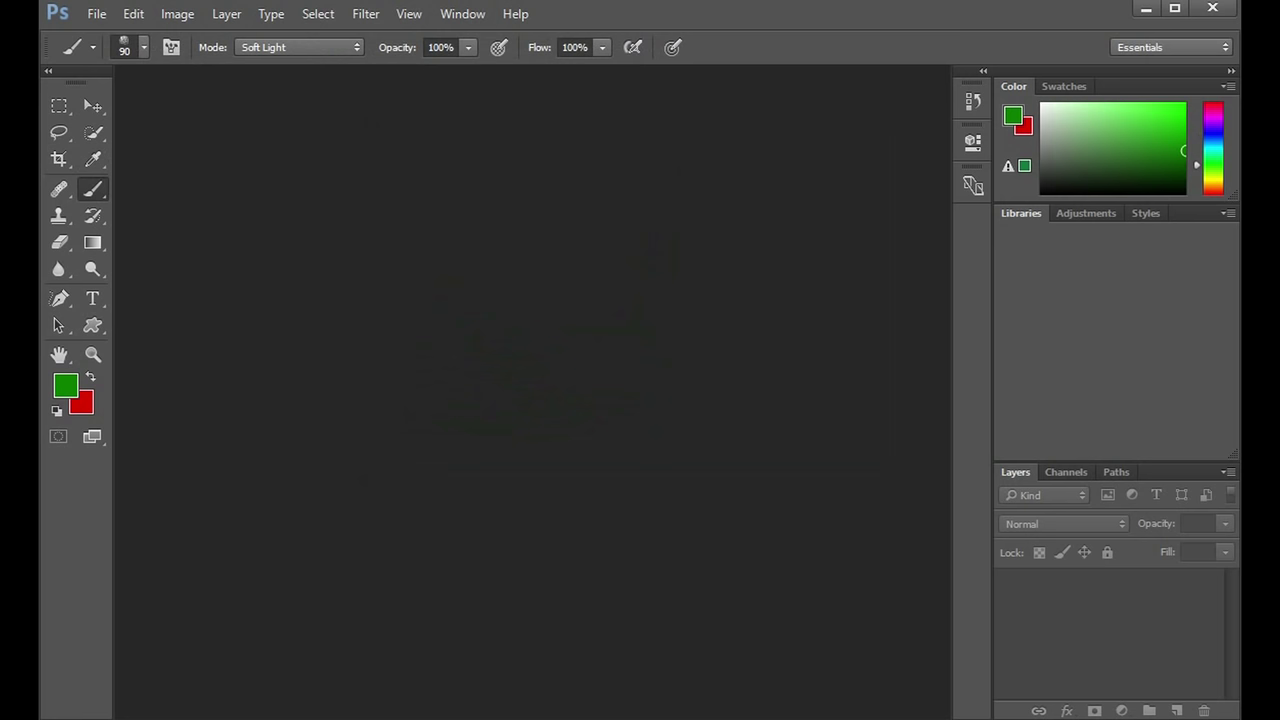
# Set the background colour to bright blue 0027ff and swap the colours back and forth
pyautogui.click(81, 402)
pyautogui.moveTo(662, 410); pyautogui.dragTo(662, 243)
pyautogui.write('0027ff')
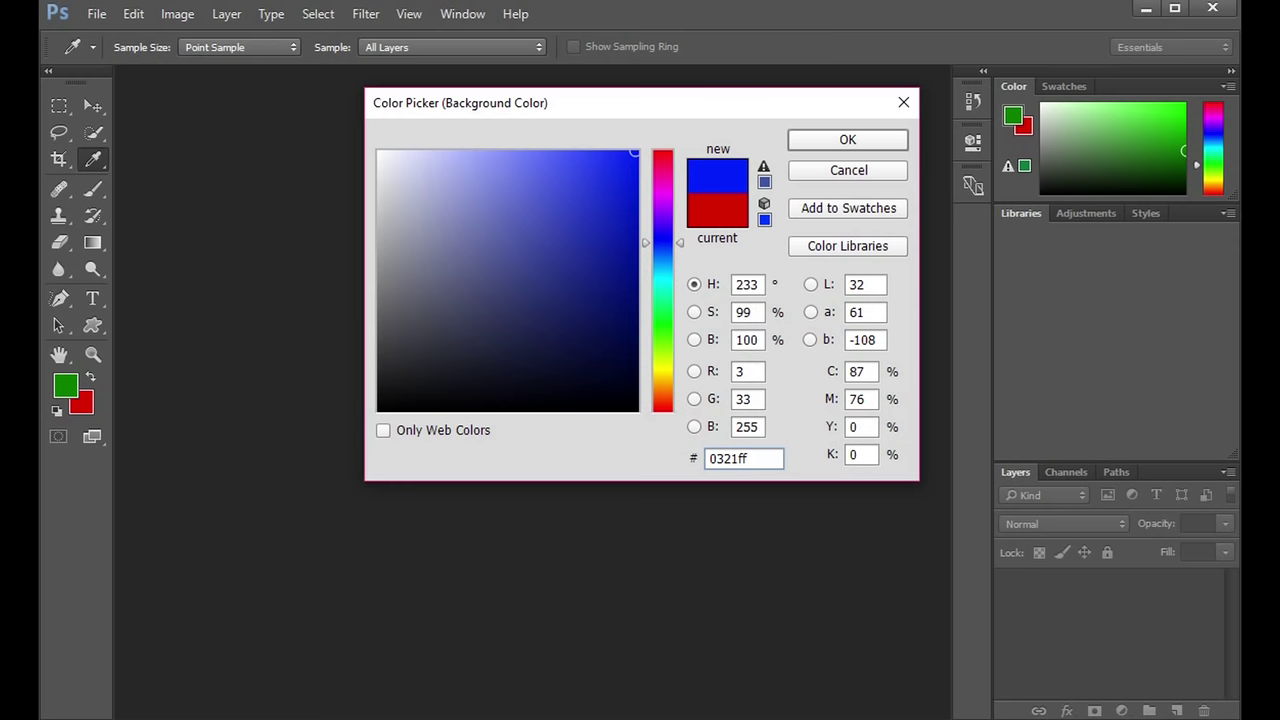
pyautogui.press('Return')
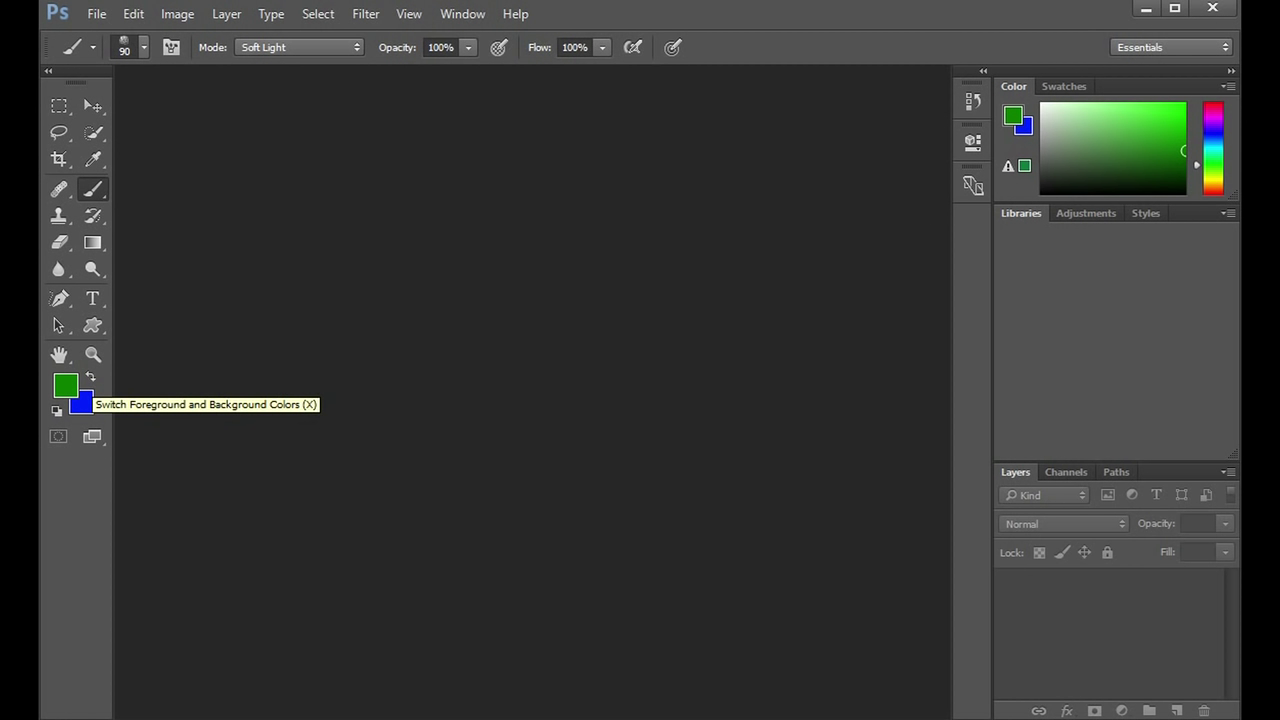
pyautogui.press('x')
pyautogui.press('x')
pyautogui.press('x')
pyautogui.press('x')
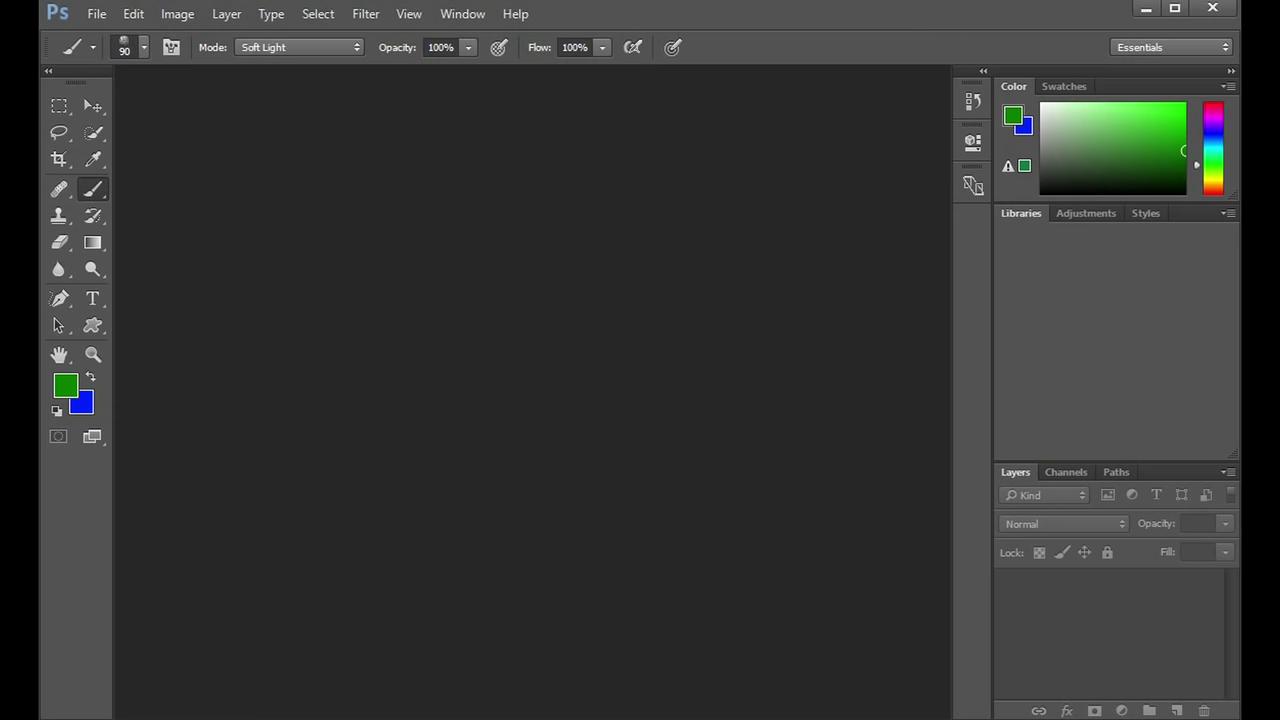
pyautogui.click(96, 13)
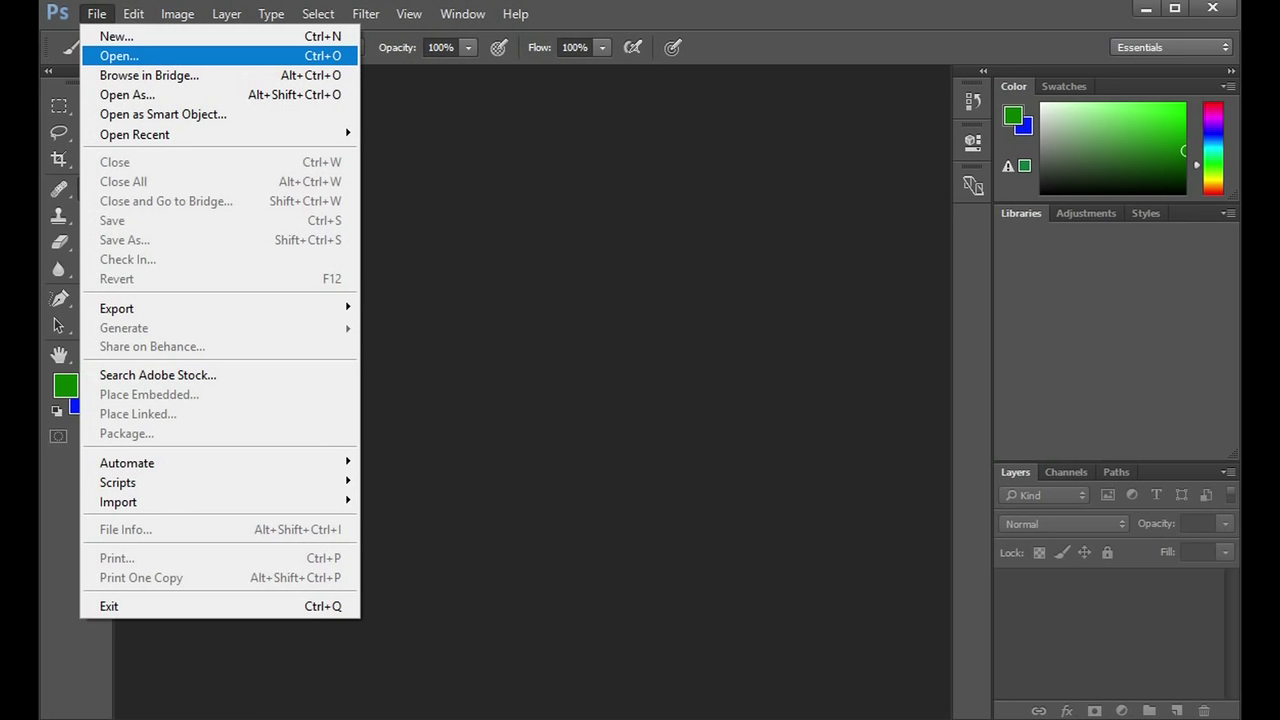
# Start a new document named 'My First File' from the Default Photoshop Size preset
pyautogui.click(116, 36)
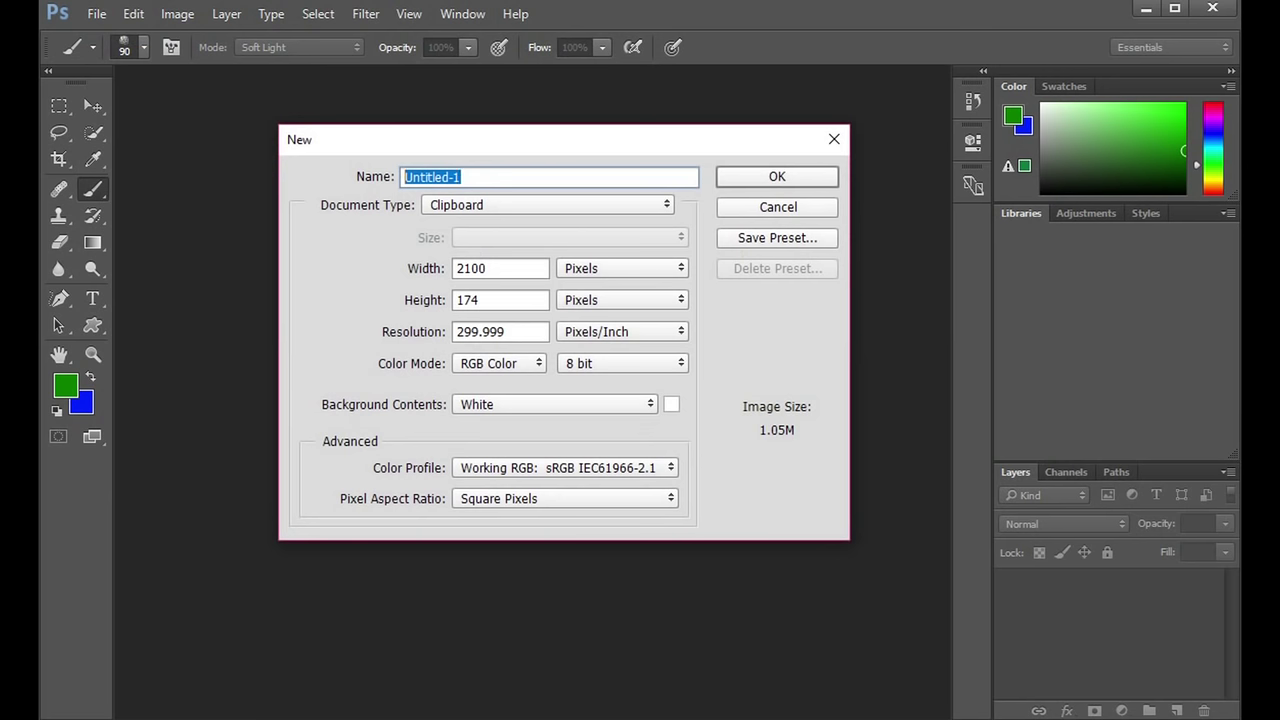
pyautogui.write('My First File')
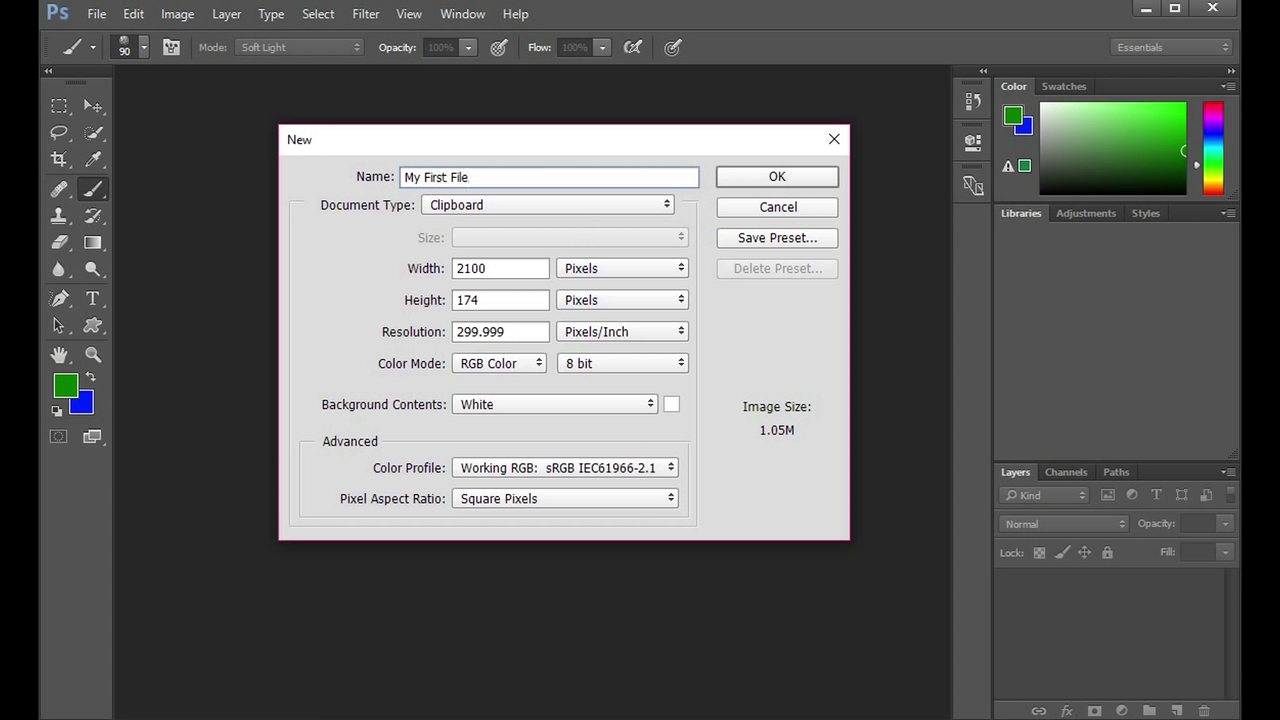
pyautogui.click(548, 204)
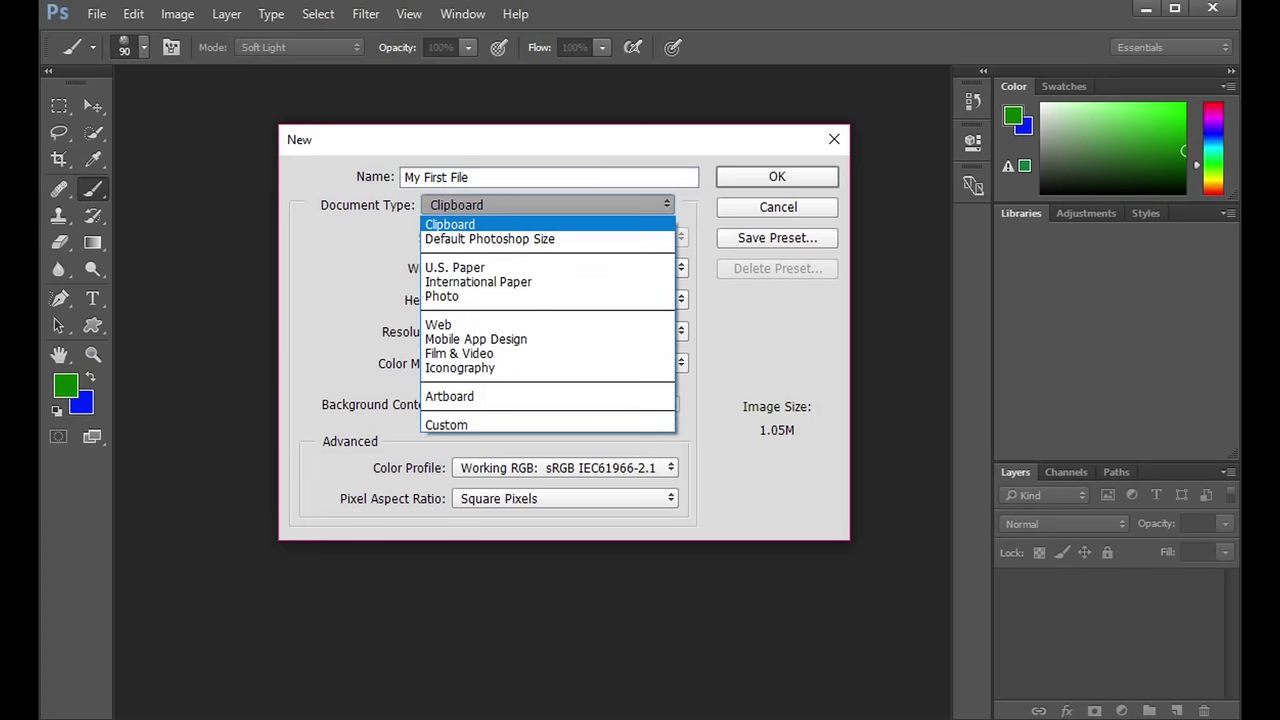
pyautogui.press('Return')
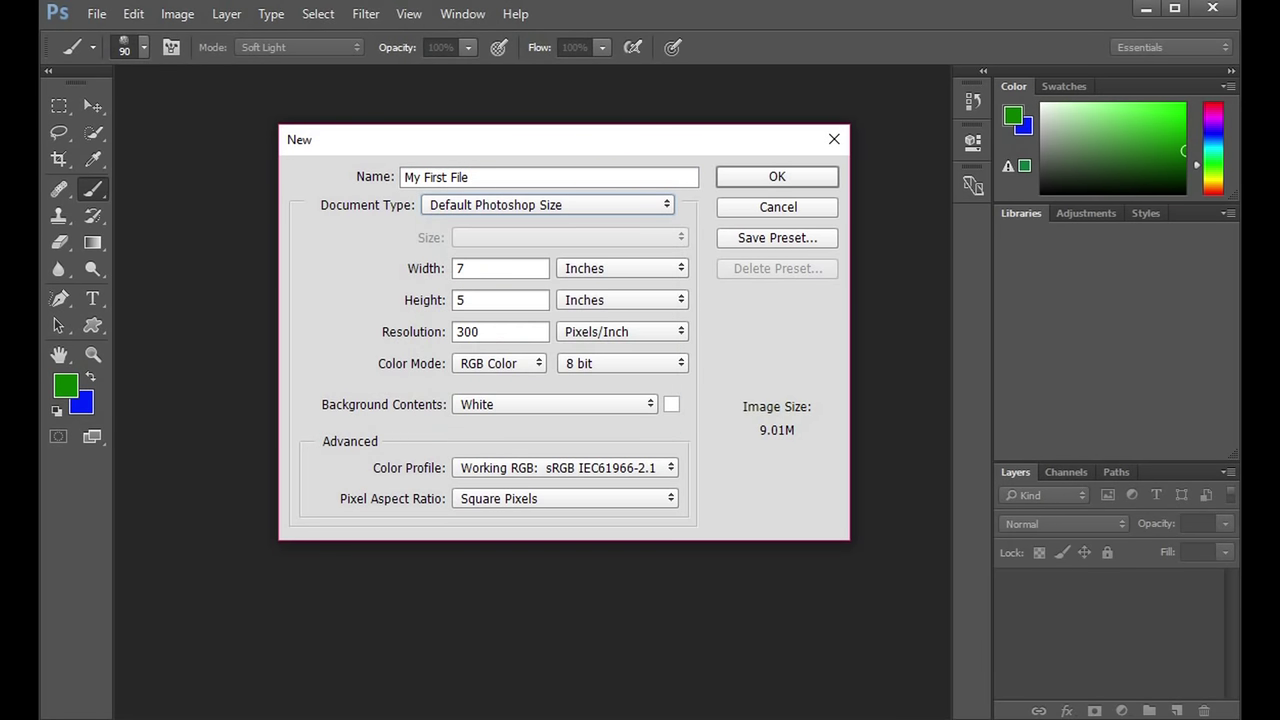
# Set 7 × 5 inches, 300 ppi, RGB 8 bit and a White background, and create it
pyautogui.press('Tab')
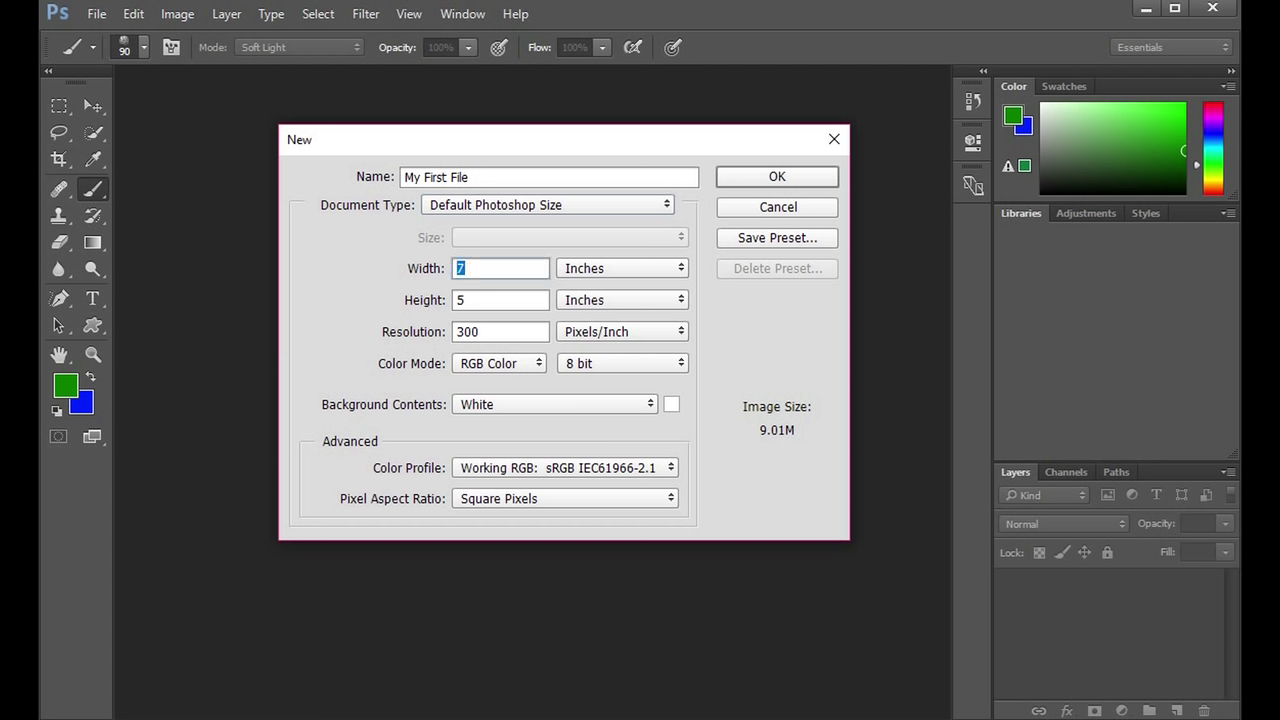
pyautogui.press('Tab')
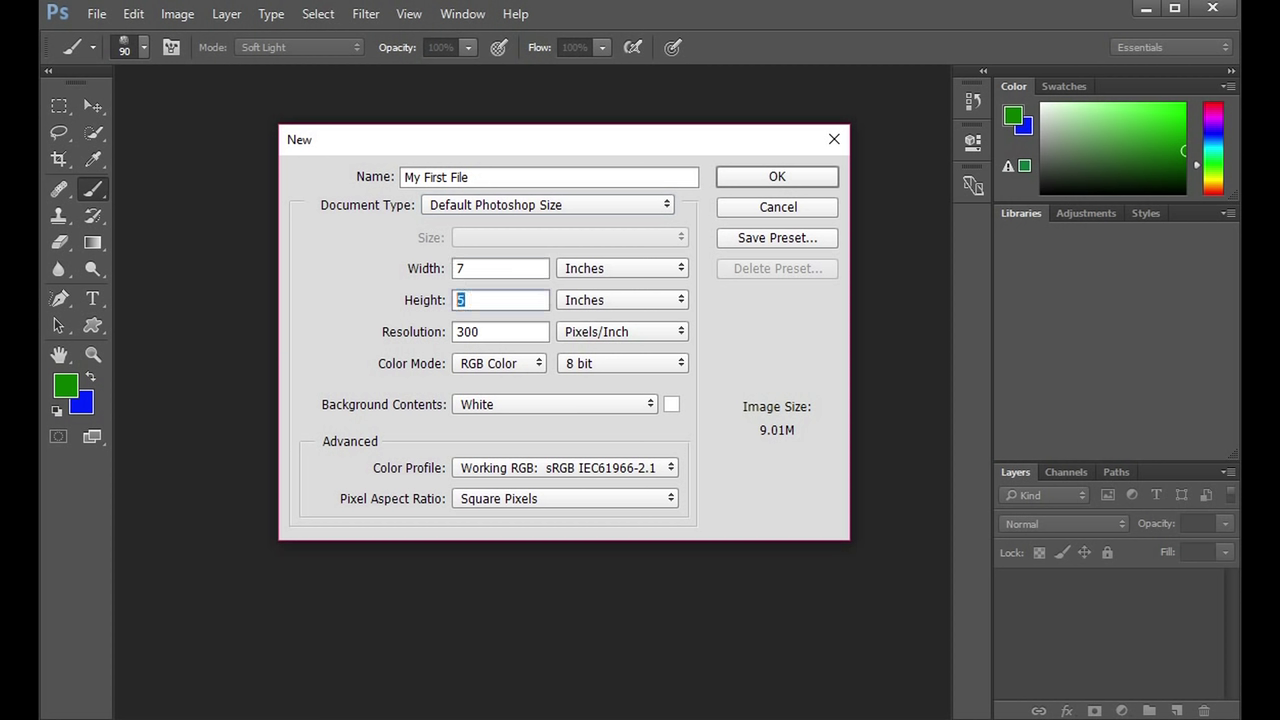
pyautogui.press('Tab')
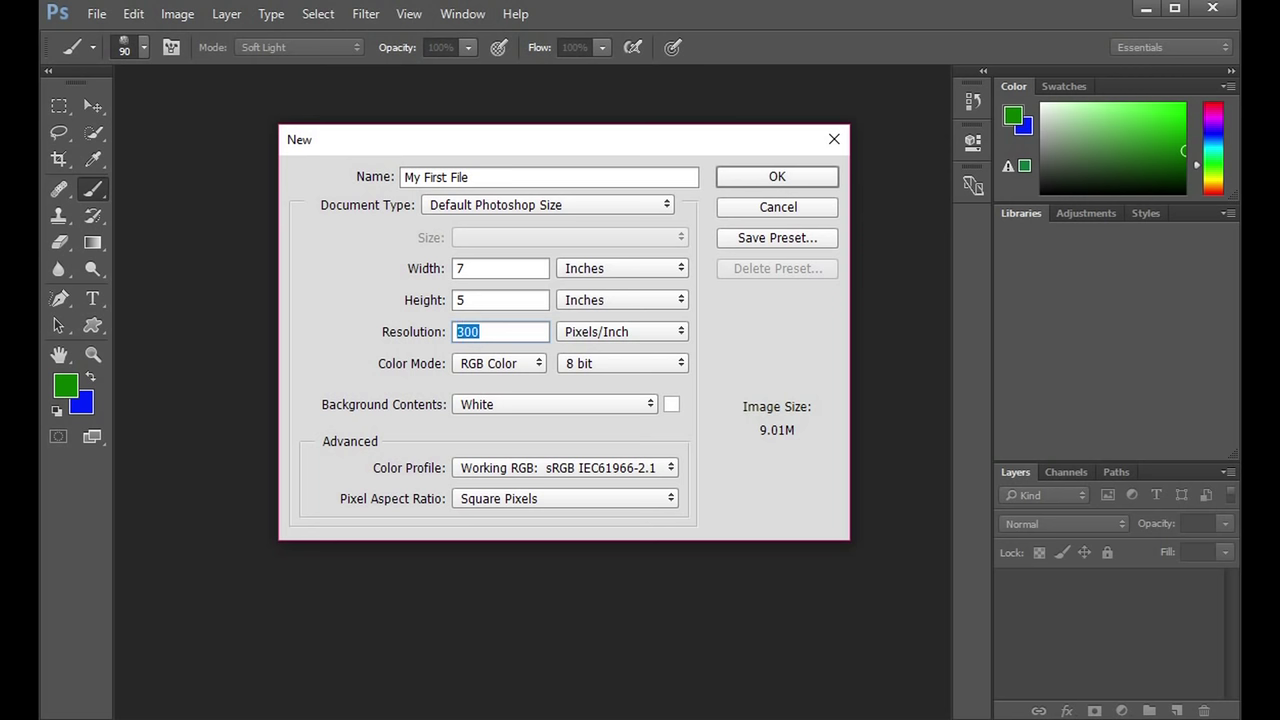
pyautogui.press('Tab')
pyautogui.press('Tab')
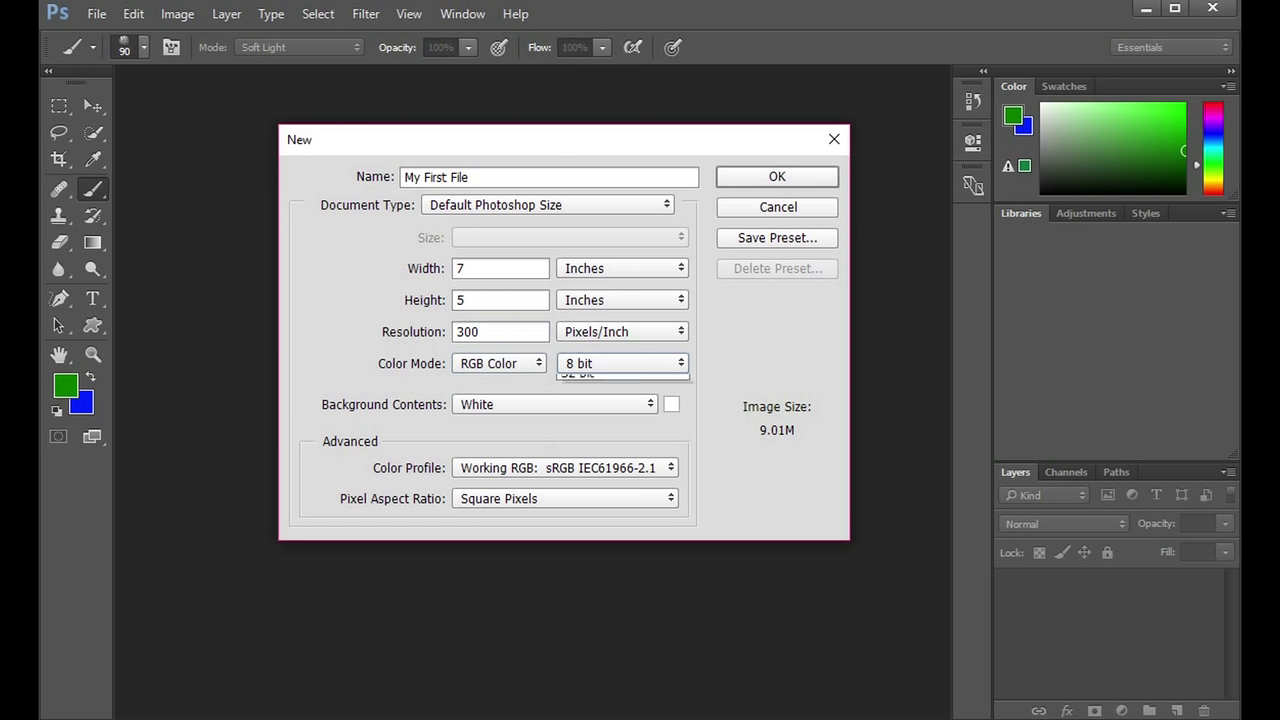
pyautogui.hotkey('alt', 'Down')
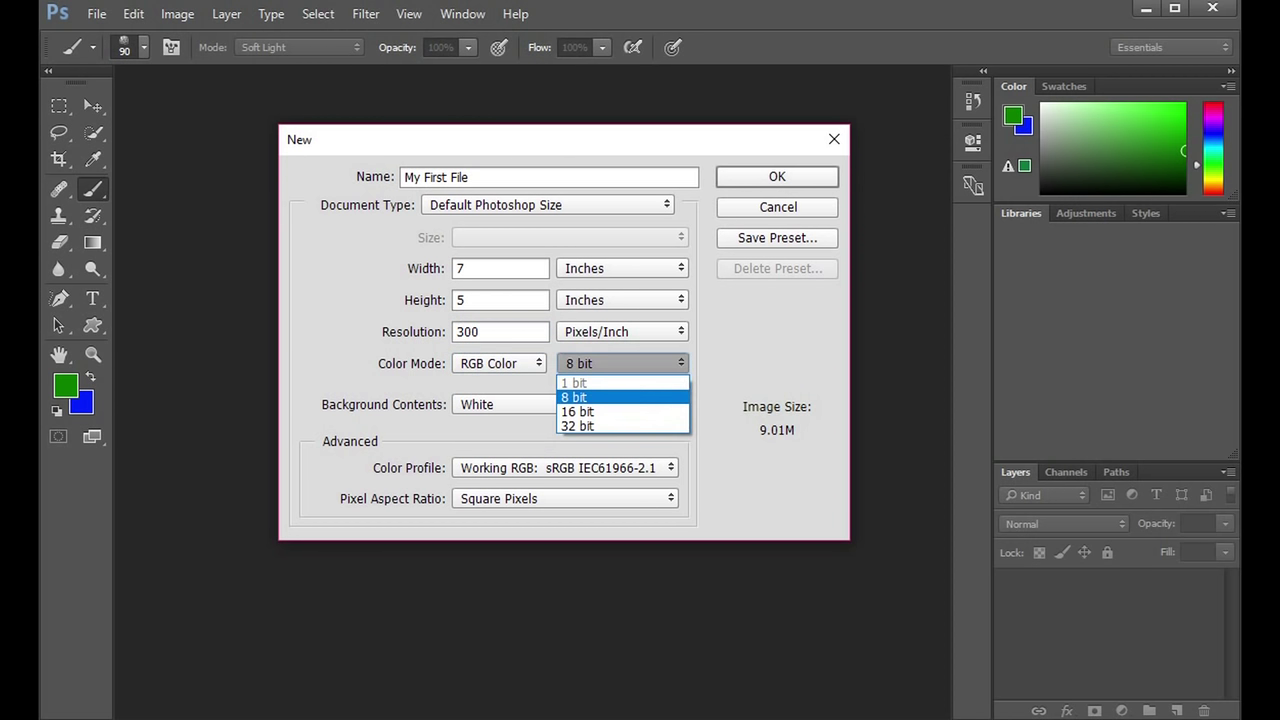
pyautogui.press('Return')
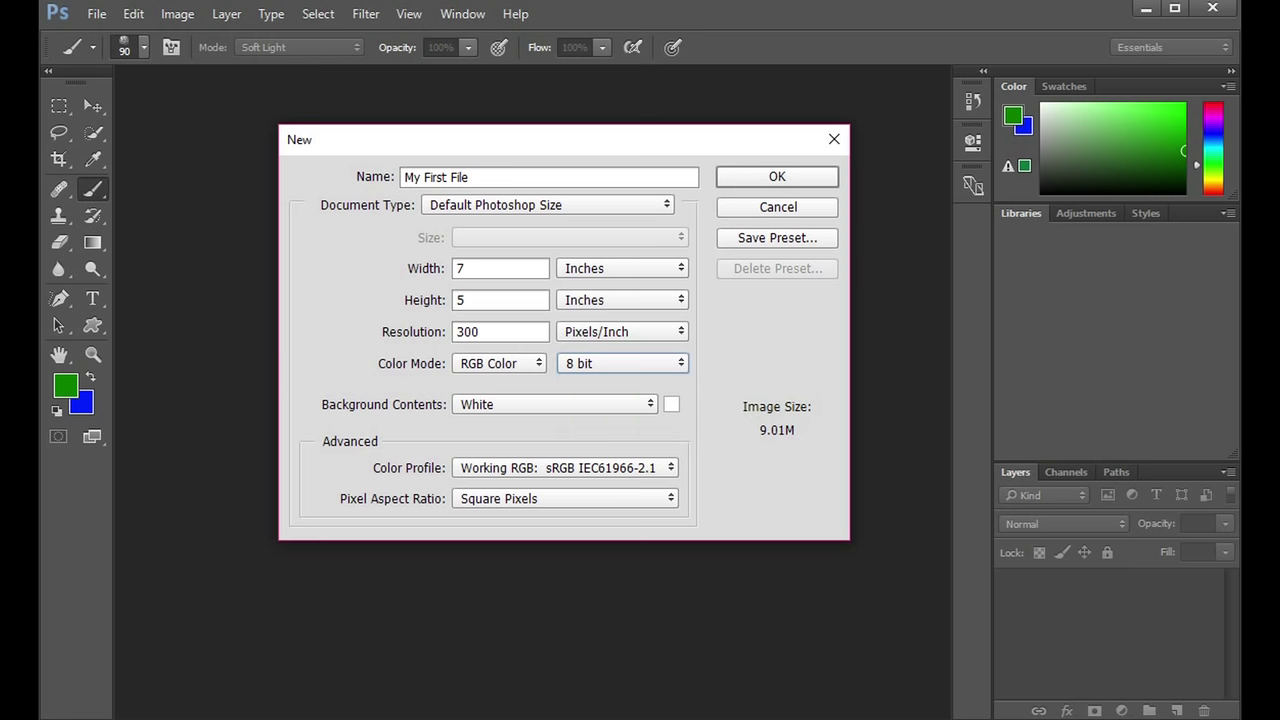
pyautogui.press('Tab')
pyautogui.hotkey('alt', 'Down')
pyautogui.press('Down')
pyautogui.press('Down')
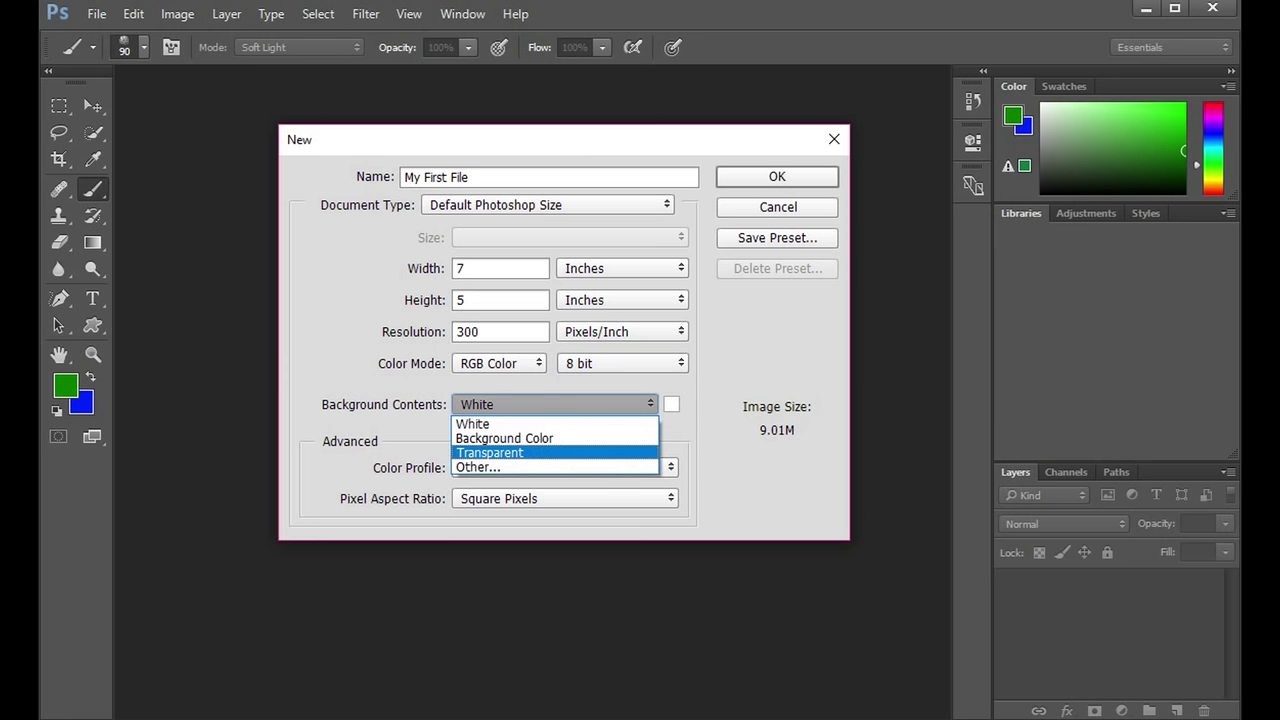
pyautogui.press('Up')
pyautogui.press('Up')
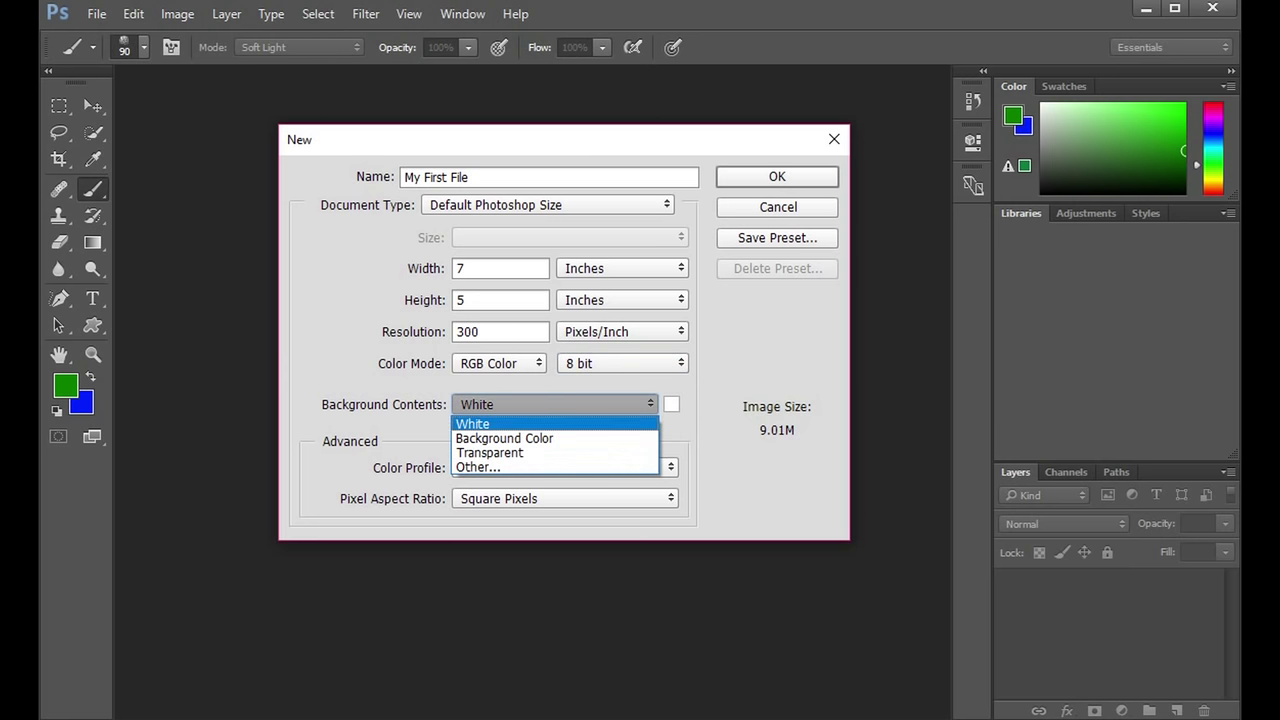
pyautogui.press('Return')
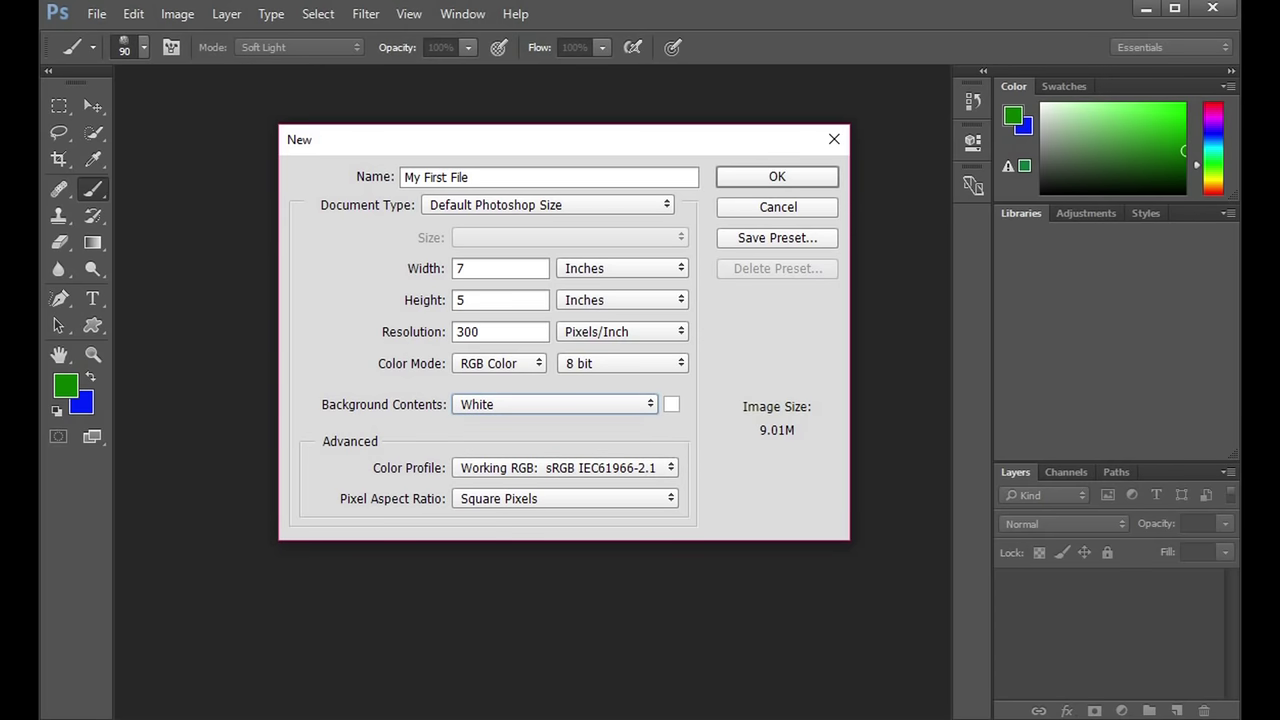
pyautogui.press('Return')
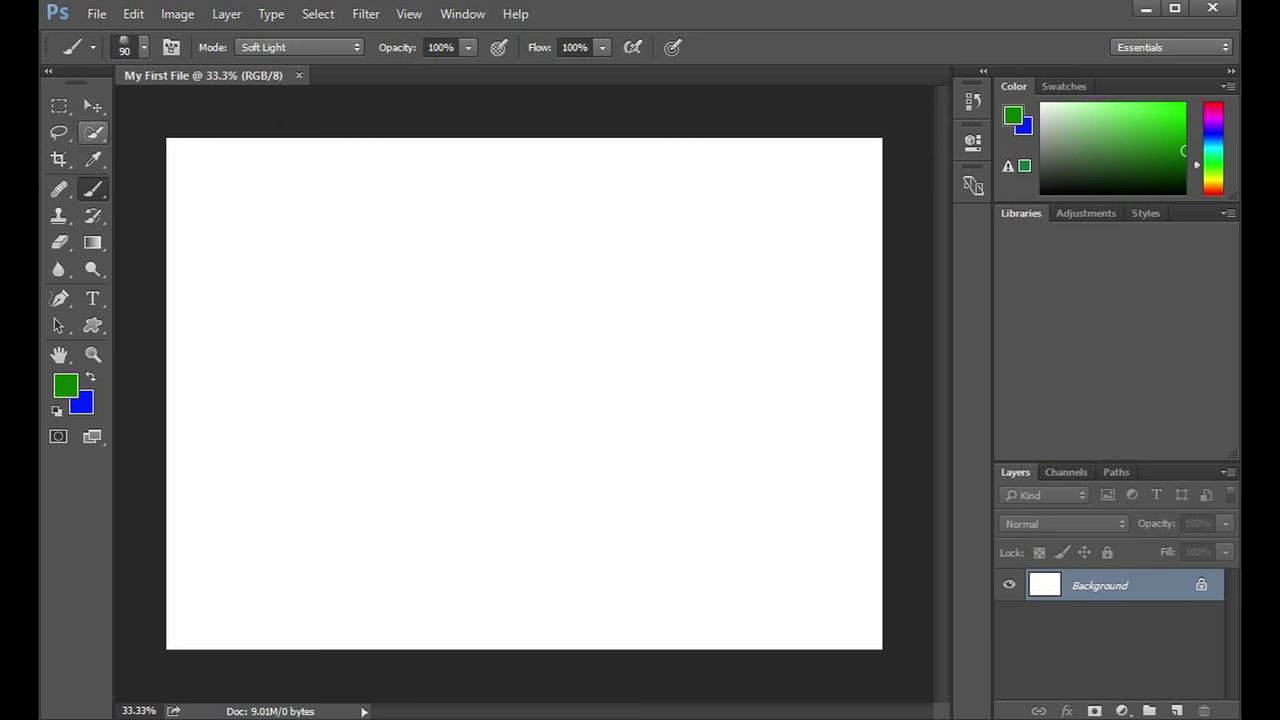
# Draw a 6.99 × 0.75 inch rectangular marquee across the top of the canvas
pyautogui.click(59, 105)
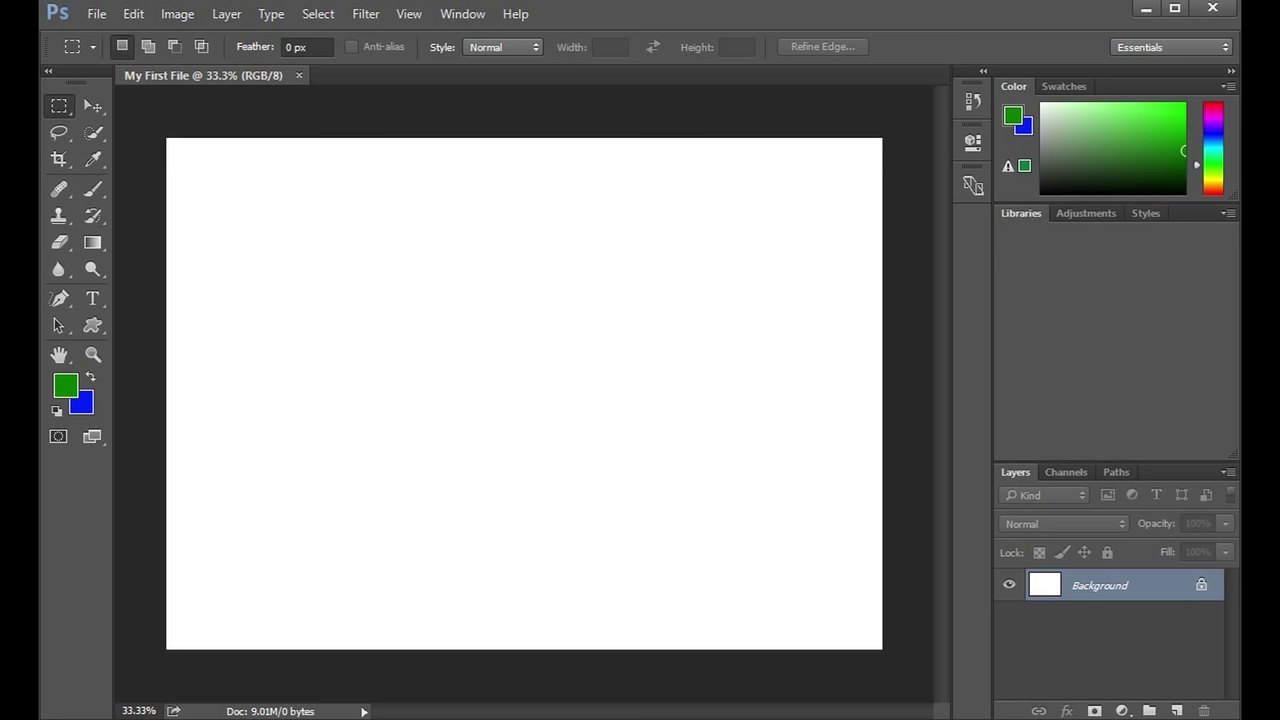
pyautogui.moveTo(168, 138); pyautogui.dragTo(881, 213)
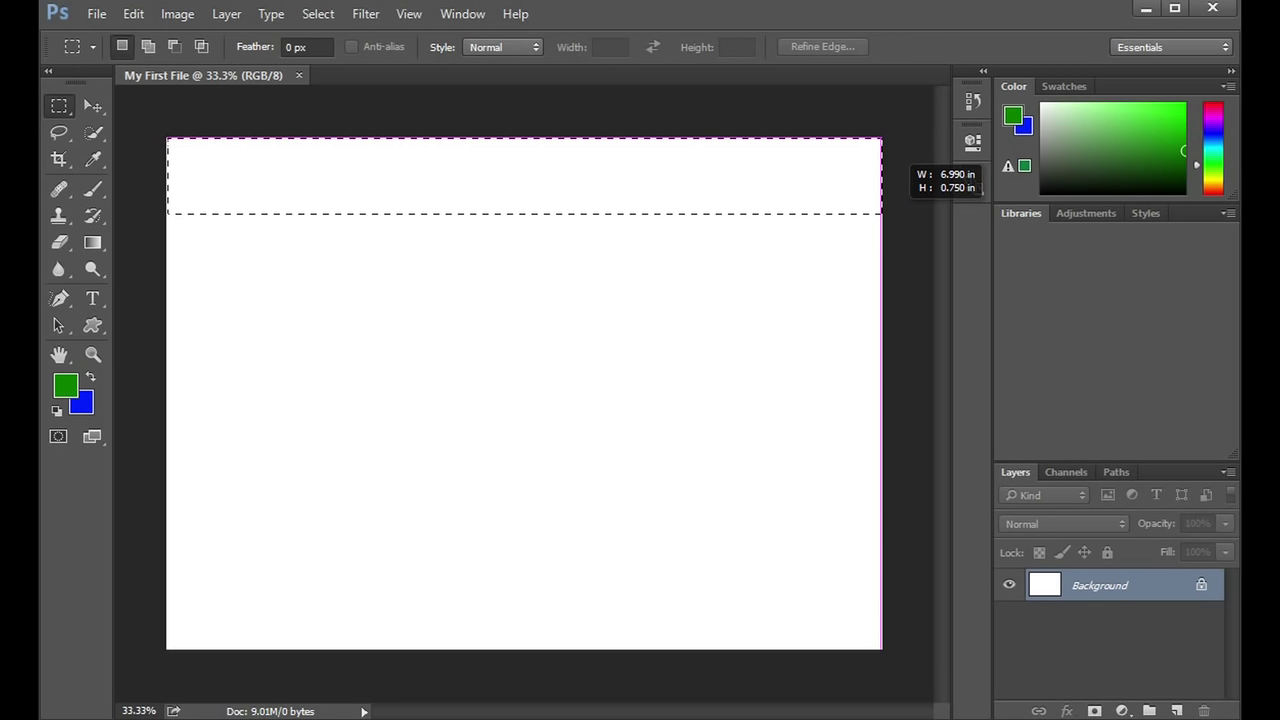
pyautogui.moveTo(881, 213); pyautogui.dragTo(881, 213)
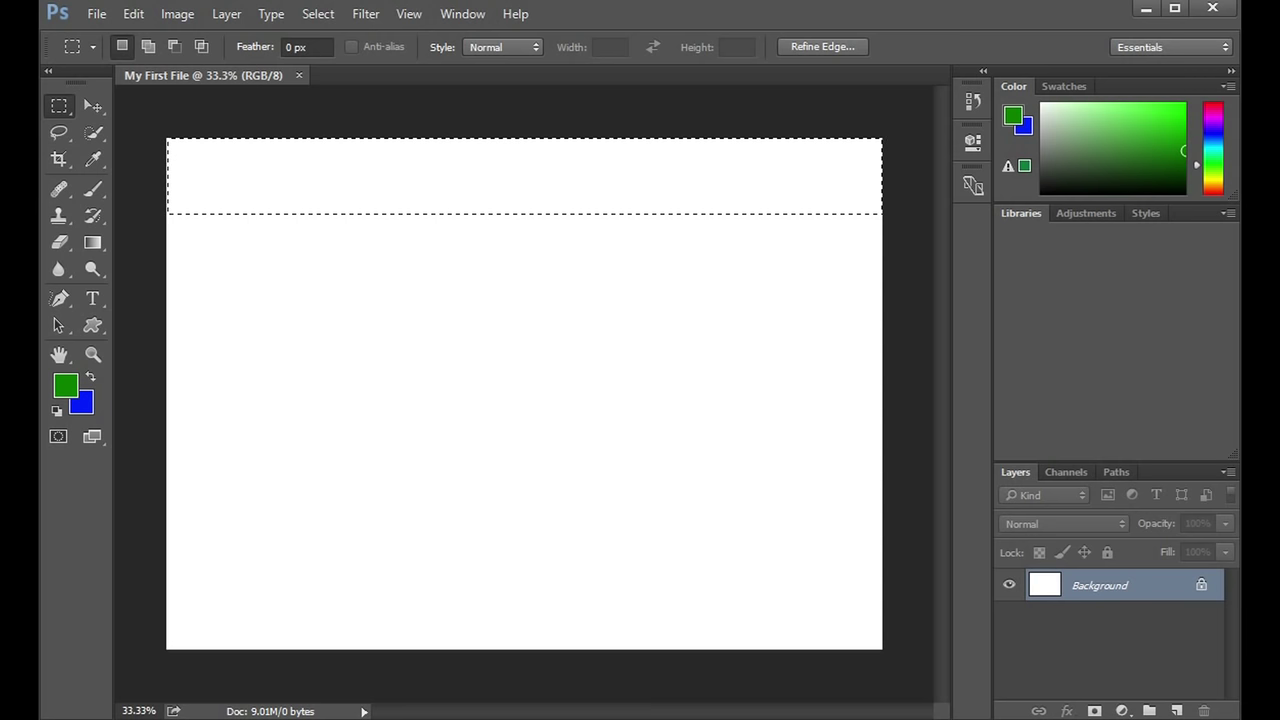
# Fill the top band dark green after a trial blue fill, then marquee the bottom band
pyautogui.hotkey('alt', 'BackSpace')
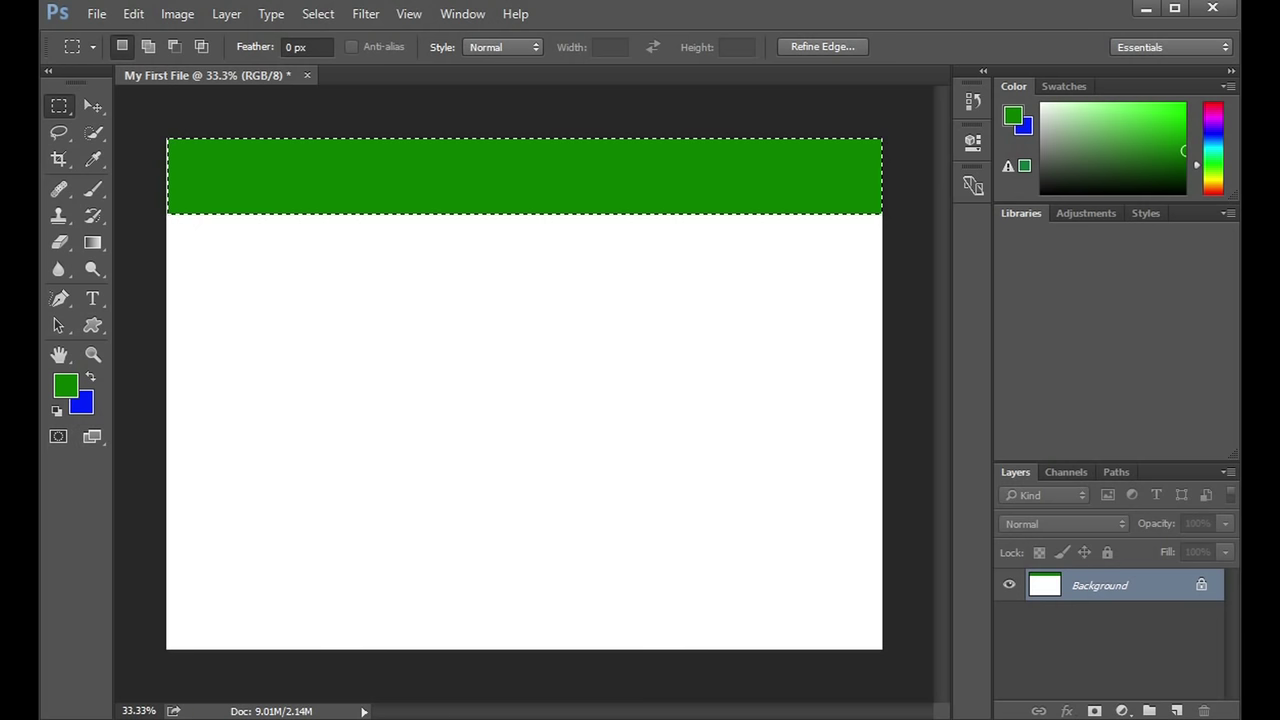
pyautogui.hotkey('ctrl', 'BackSpace')
pyautogui.hotkey('ctrl', 'd')
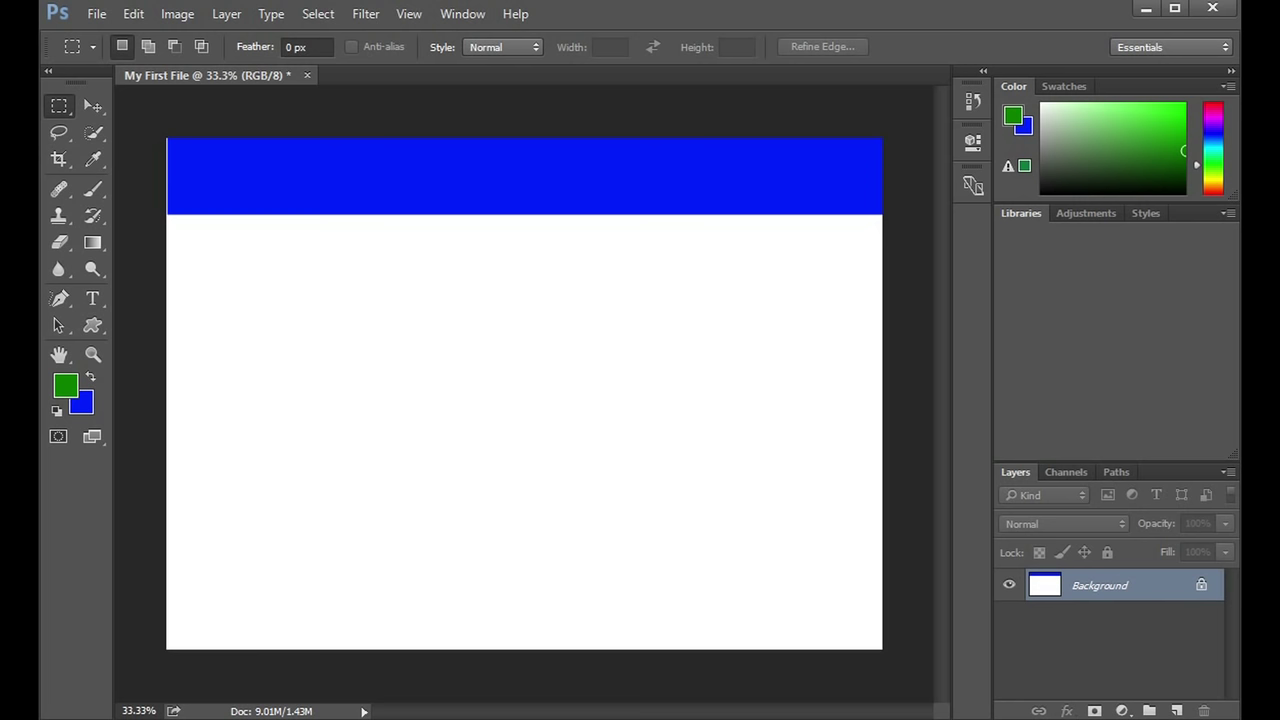
pyautogui.hotkey('ctrl', 'shift', 'd')
pyautogui.hotkey('alt', 'BackSpace')
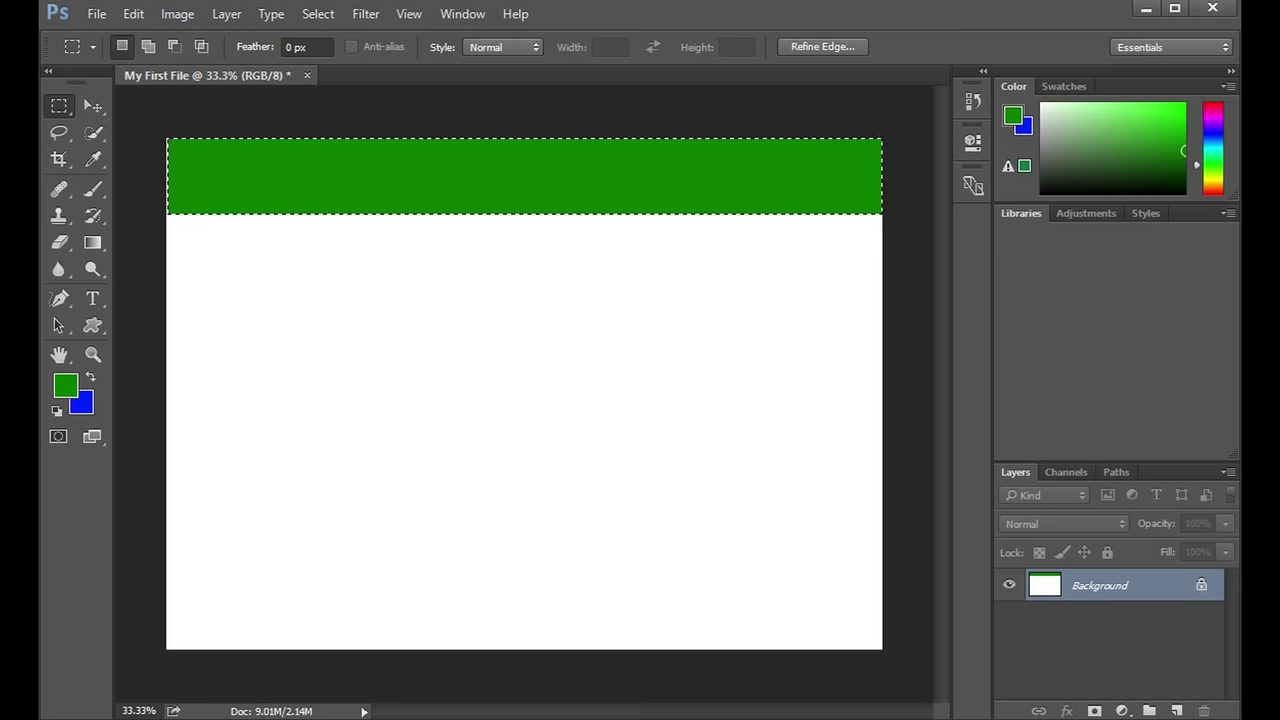
pyautogui.moveTo(169, 587)
pyautogui.mouseDown()
pyautogui.moveTo(578, 648)
pyautogui.moveTo(882, 648)
pyautogui.mouseUp()
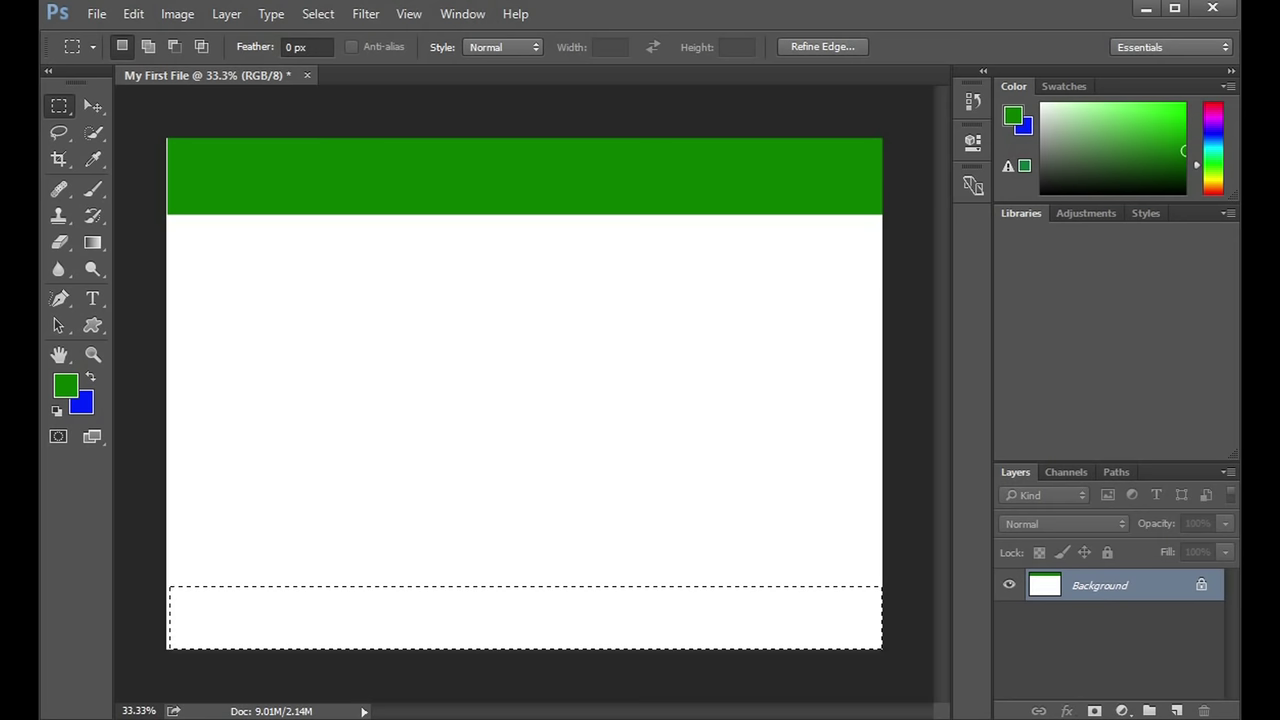
# Fill the bottom band and the white sliver at its left edge with bright blue
pyautogui.press('shift')
pyautogui.hotkey('ctrl', 'BackSpace')
pyautogui.hotkey('ctrl', 'd')
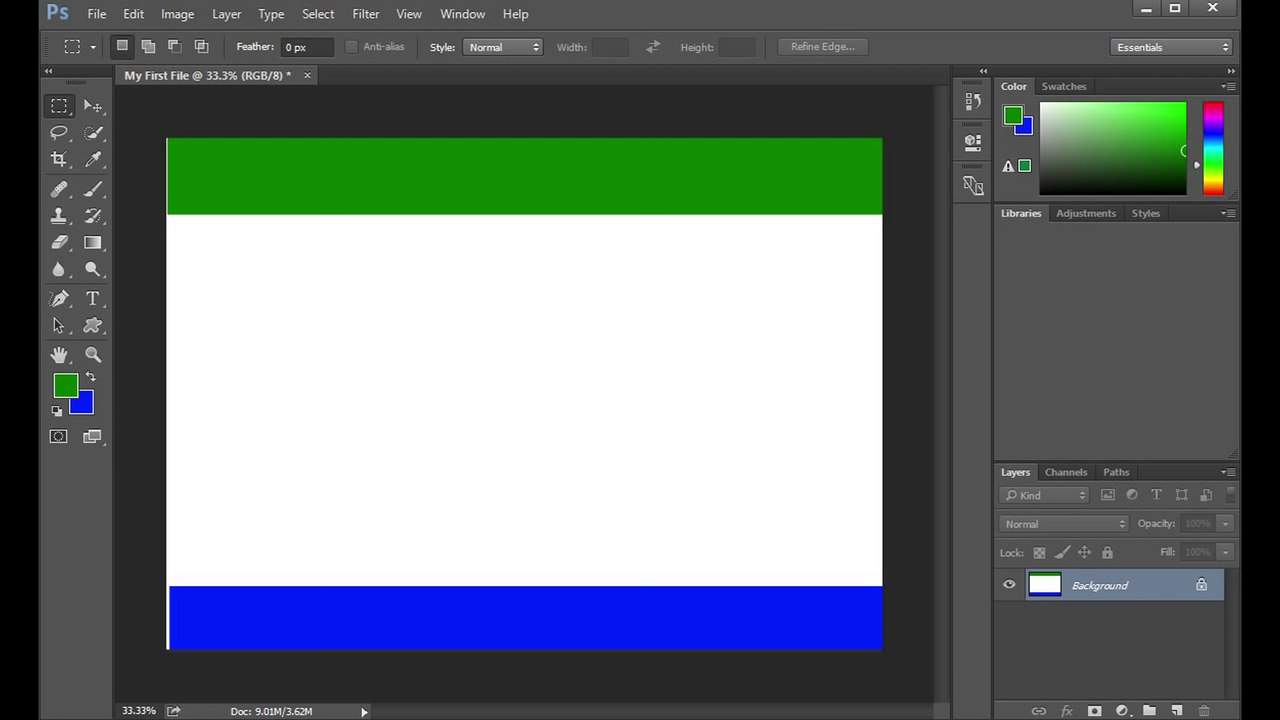
pyautogui.moveTo(166, 586); pyautogui.dragTo(172, 648)
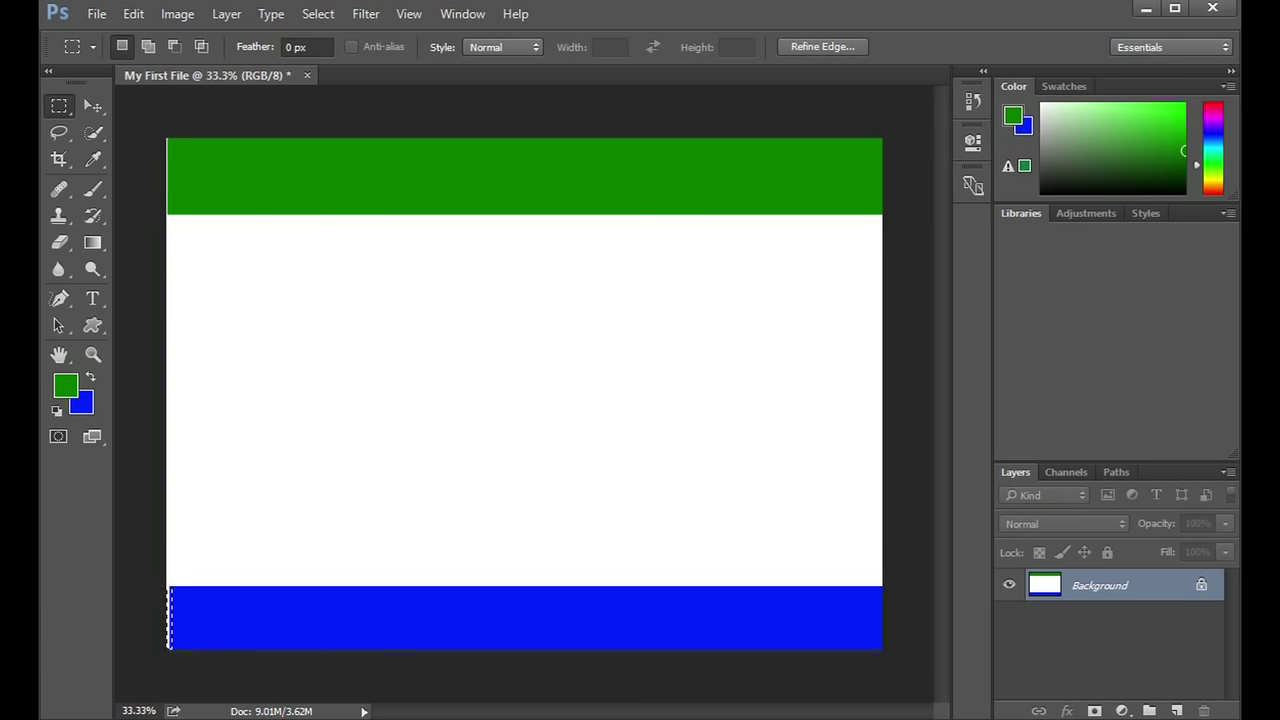
pyautogui.press('shift')
pyautogui.hotkey('ctrl', 'BackSpace')
pyautogui.hotkey('ctrl', 'd')
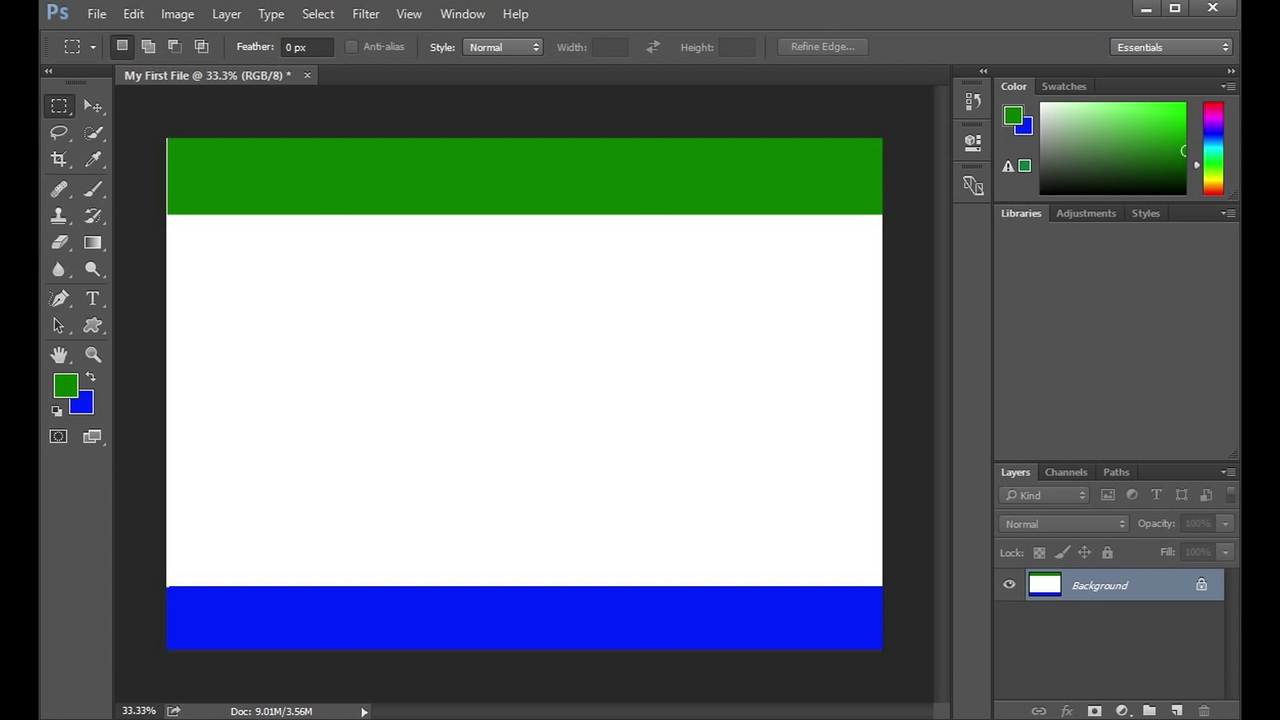
pyautogui.moveTo(166, 138); pyautogui.dragTo(171, 592)
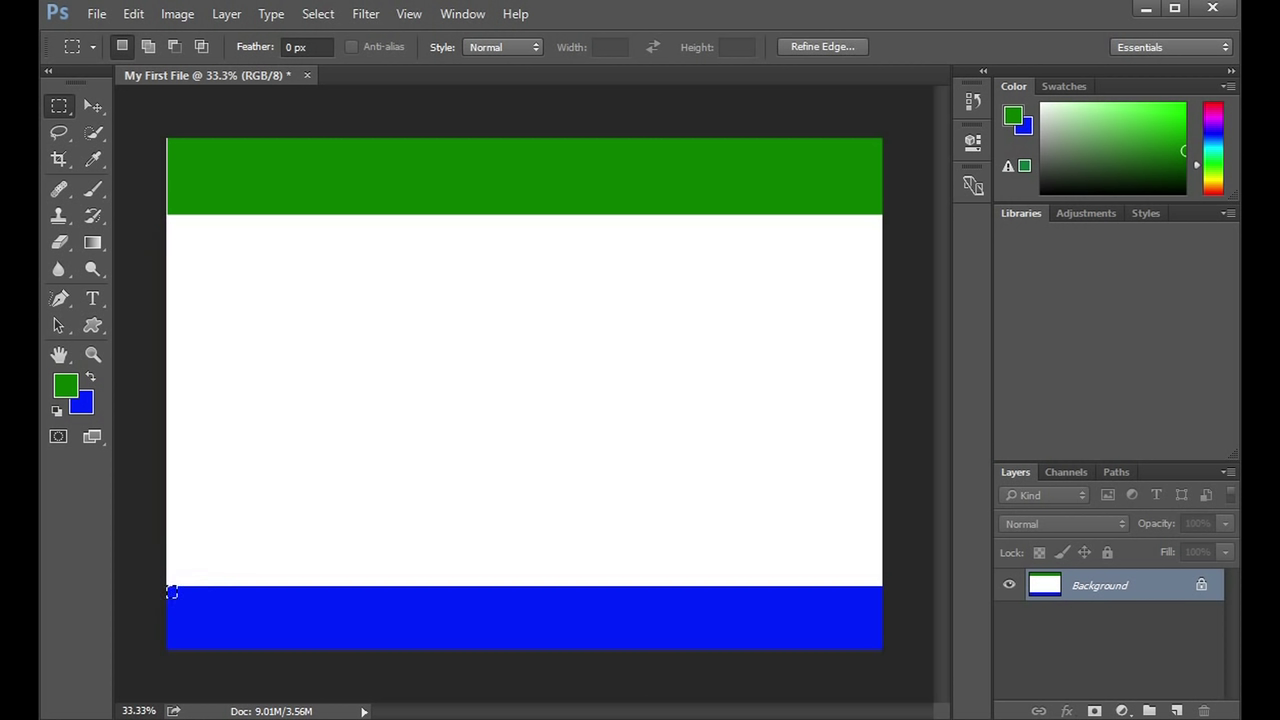
pyautogui.hotkey('ctrl', 'd')
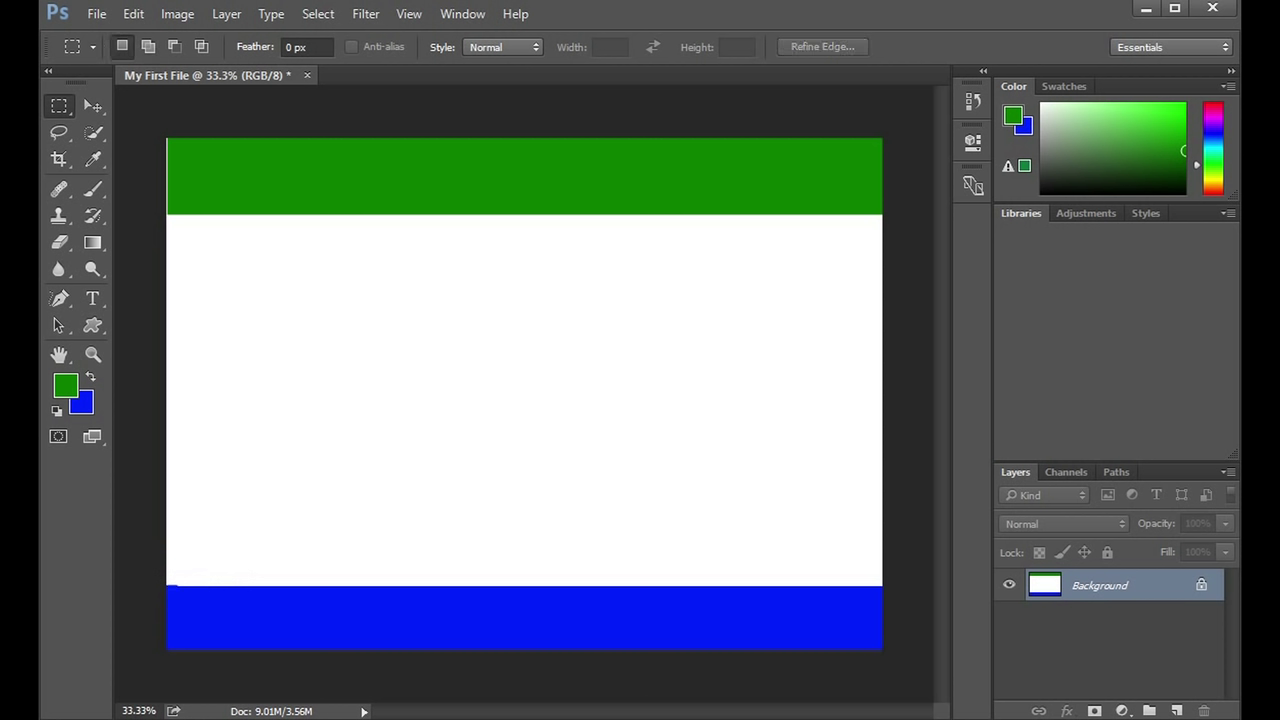
pyautogui.hotkey('ctrl', 'z')
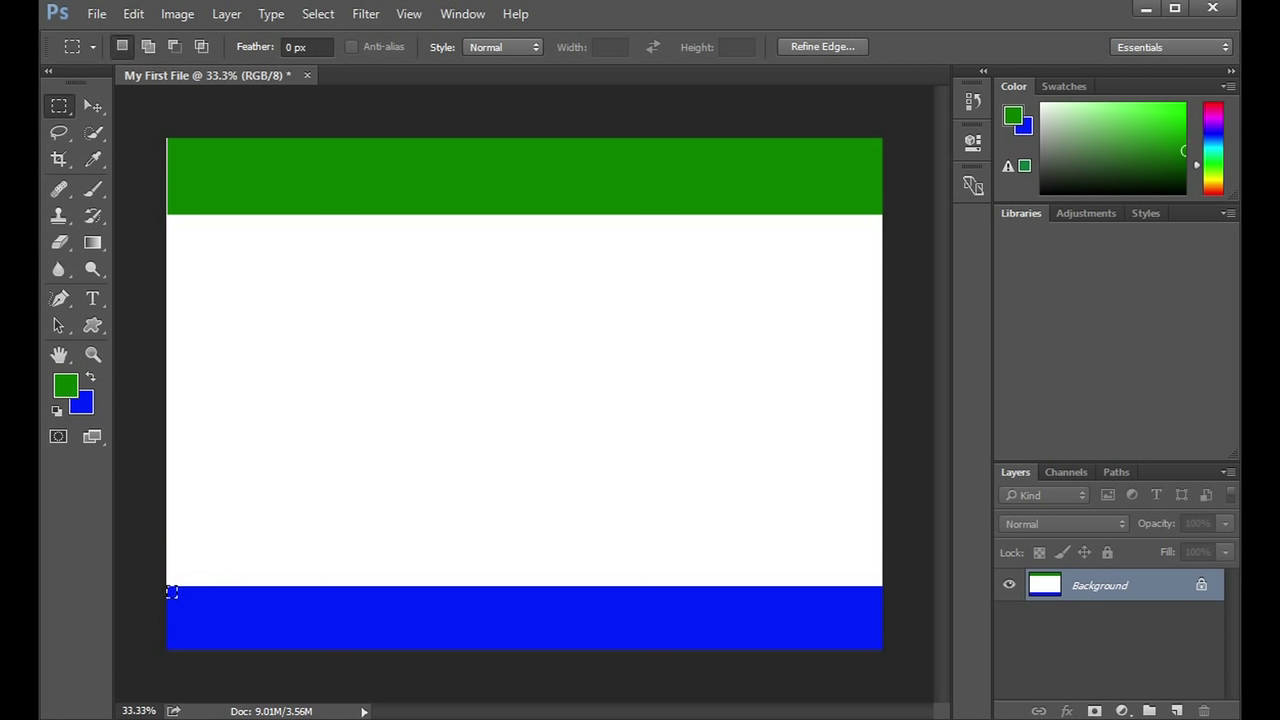
# Float the Layers, Channels, Paths and Color panels, then reset the Essentials workspace
pyautogui.doubleClick(128, 710)
pyautogui.moveTo(1015, 472); pyautogui.dragTo(409, 264)
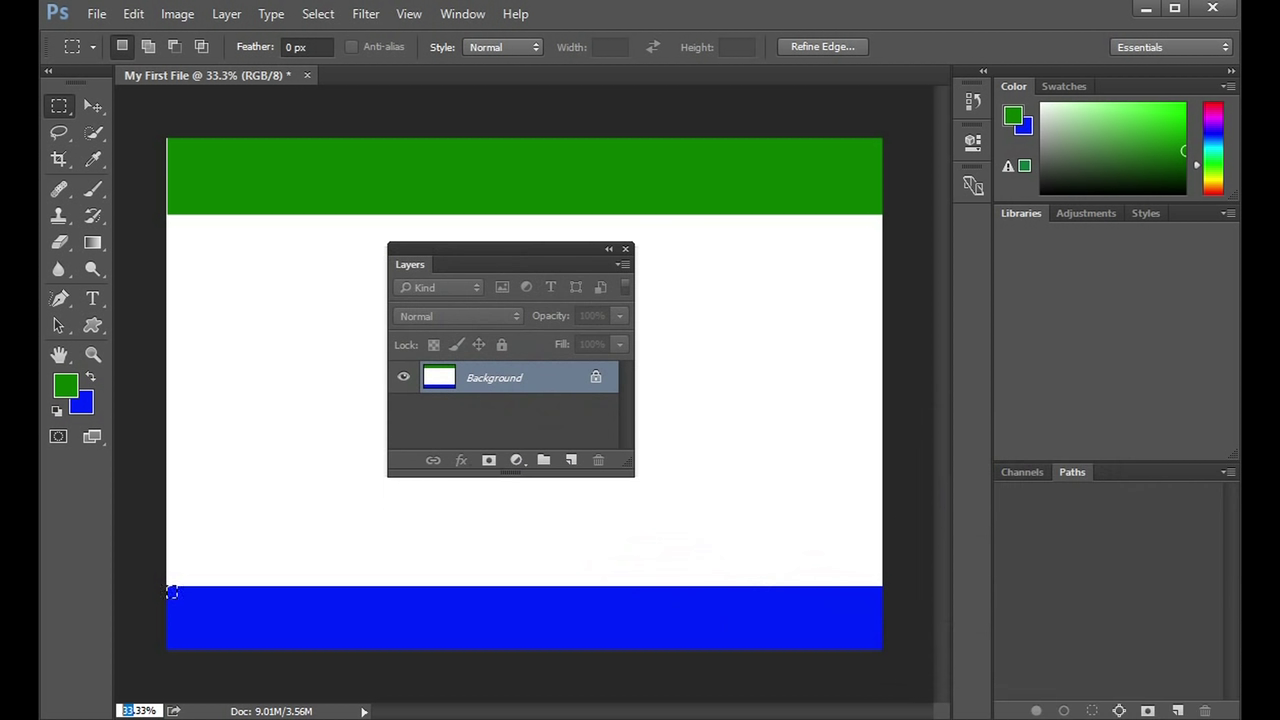
pyautogui.moveTo(632, 305); pyautogui.dragTo(700, 277)
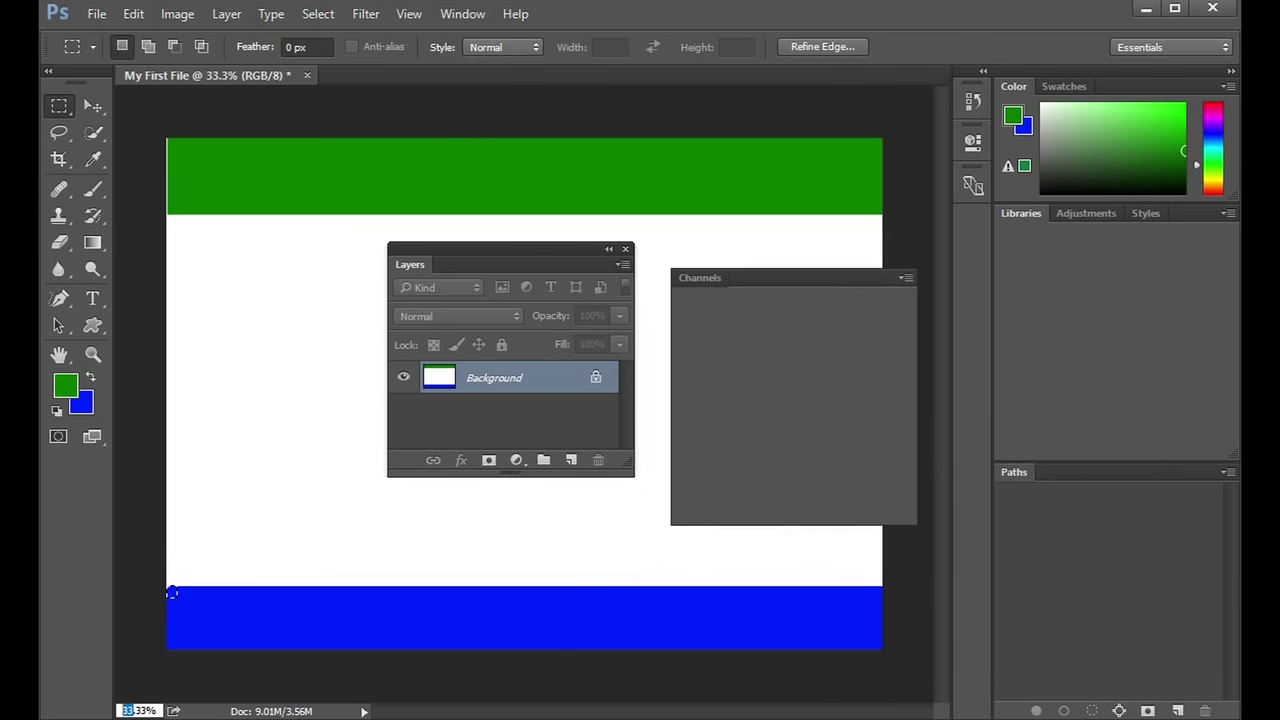
pyautogui.moveTo(1072, 472); pyautogui.dragTo(723, 453)
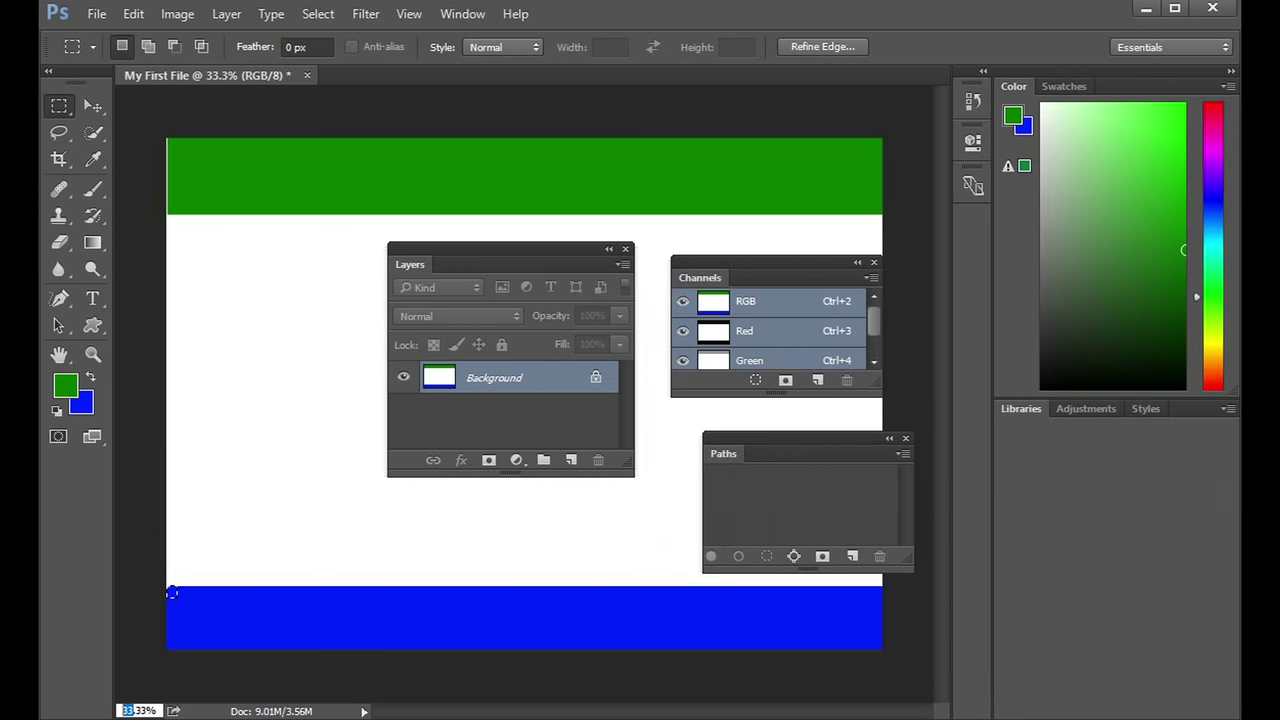
pyautogui.moveTo(1014, 86)
pyautogui.mouseDown()
pyautogui.moveTo(485, 131)
pyautogui.moveTo(197, 196)
pyautogui.mouseUp()
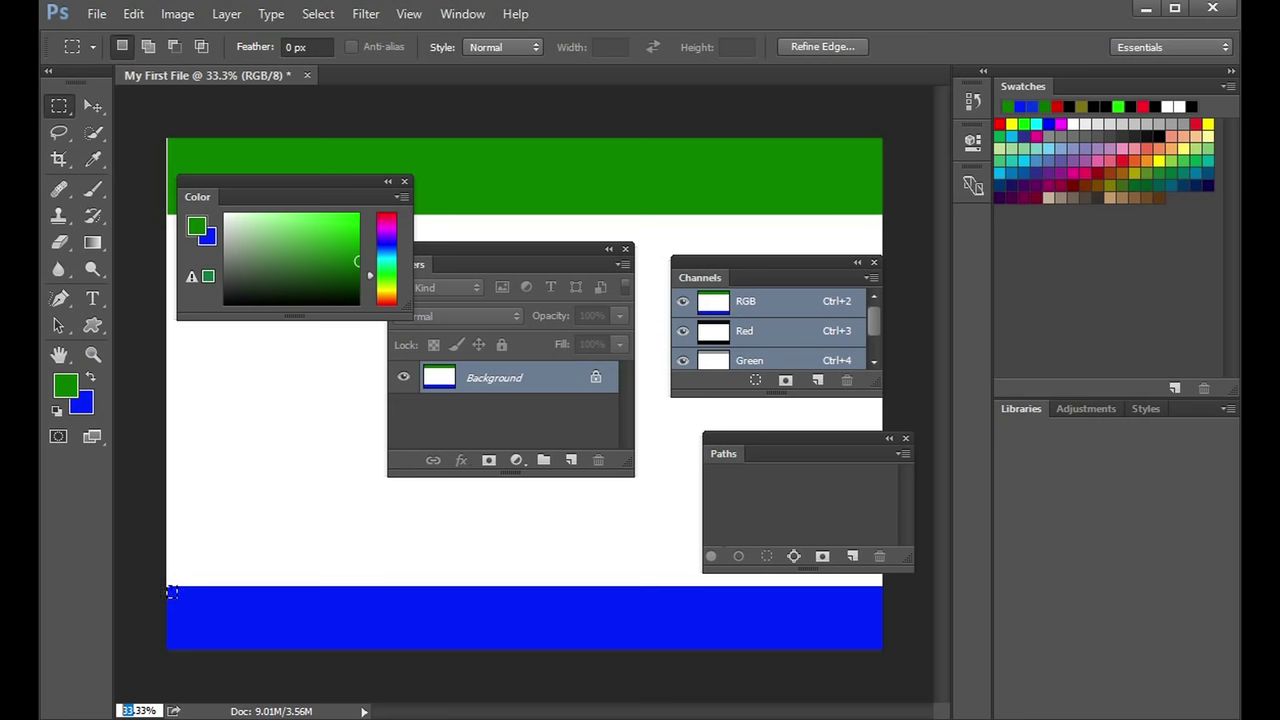
pyautogui.click(462, 13)
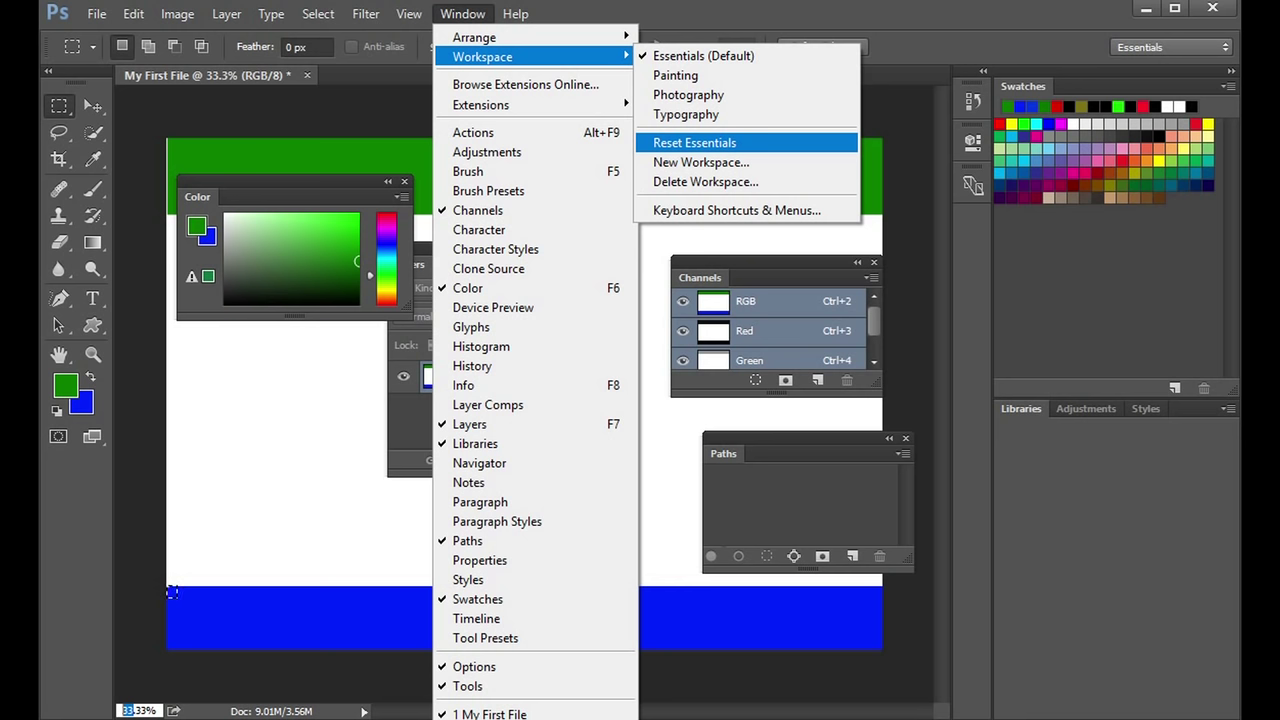
pyautogui.click(695, 142)
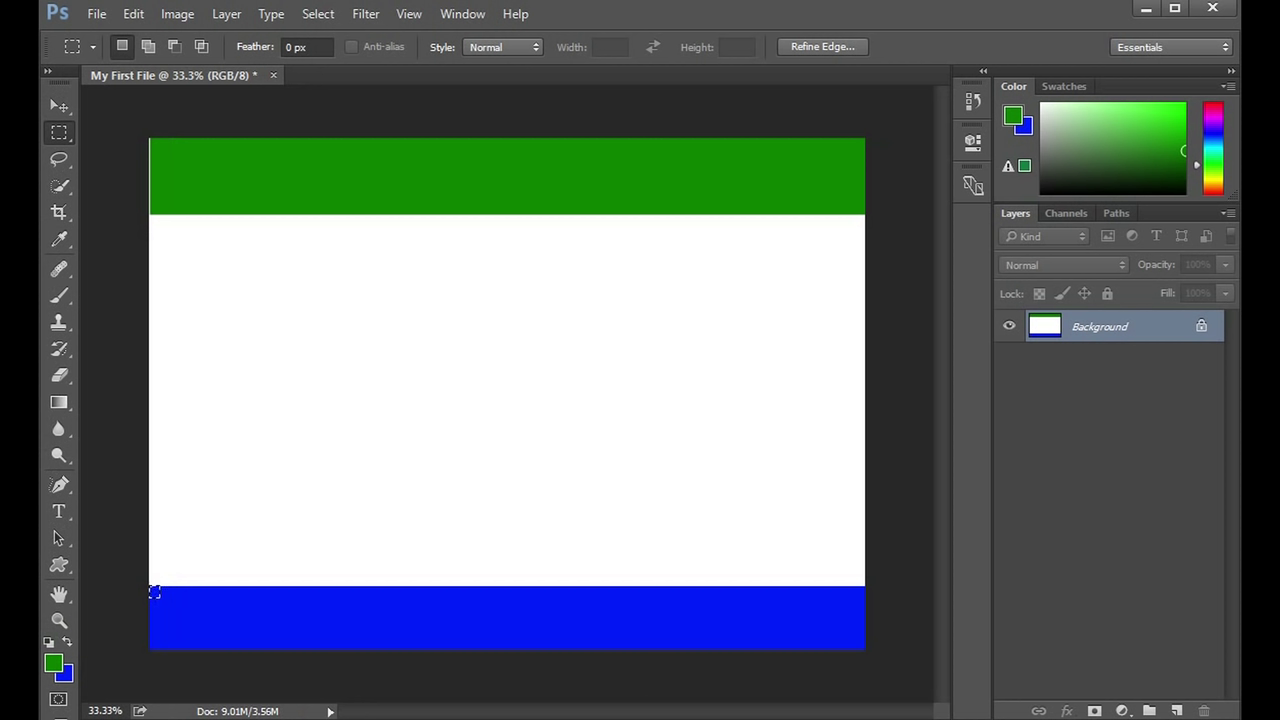
# Open the Clone Stamp Tool image from the File menu
pyautogui.press('alt')
pyautogui.press('Return')
pyautogui.press('Down')
pyautogui.press('Down')
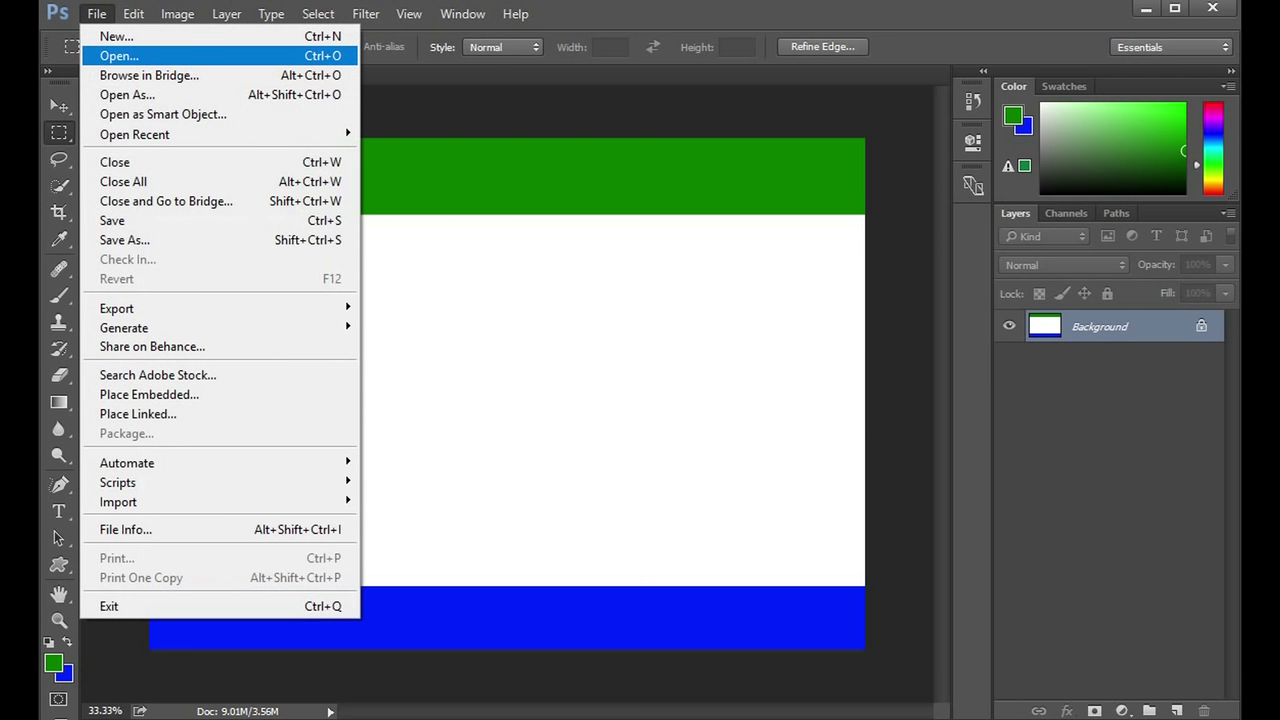
pyautogui.press('Return')
pyautogui.click(737, 175)
pyautogui.press('Return')
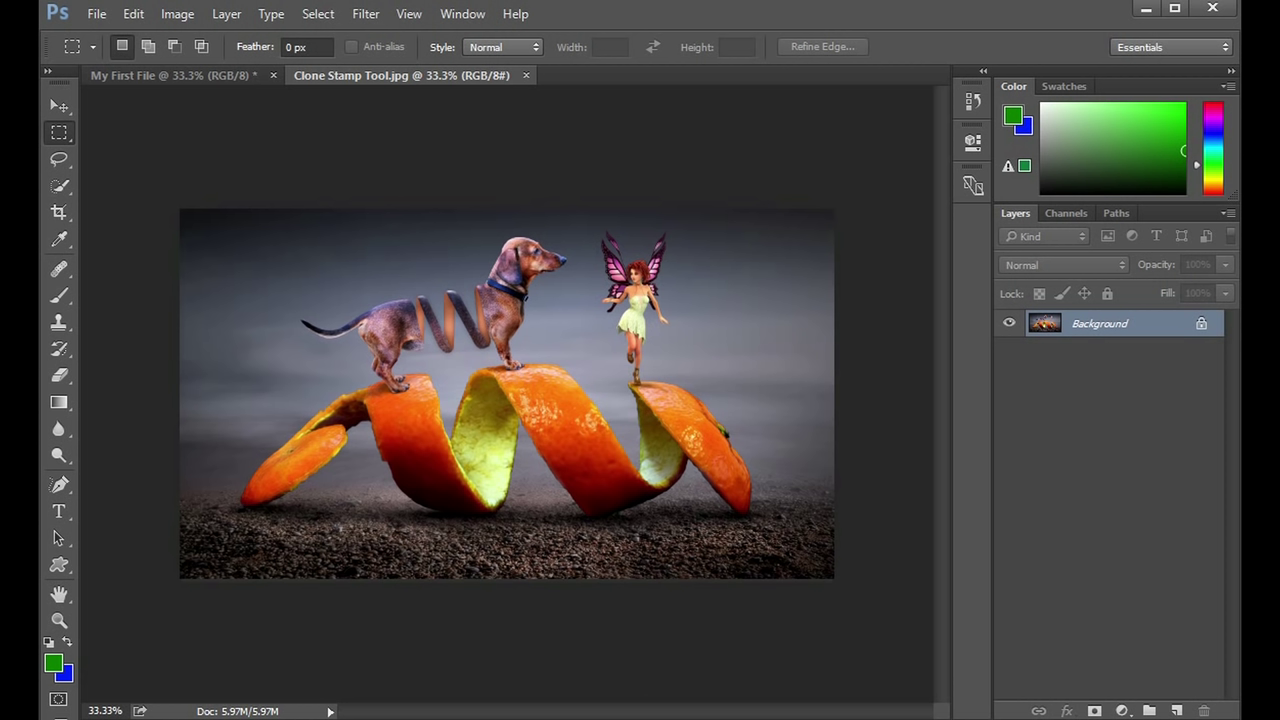
# View the image at 100%, pan to the paws and fairy, fit screen, then close My First File
pyautogui.doubleClick(95, 711)
pyautogui.write('100')
pyautogui.press('Return')
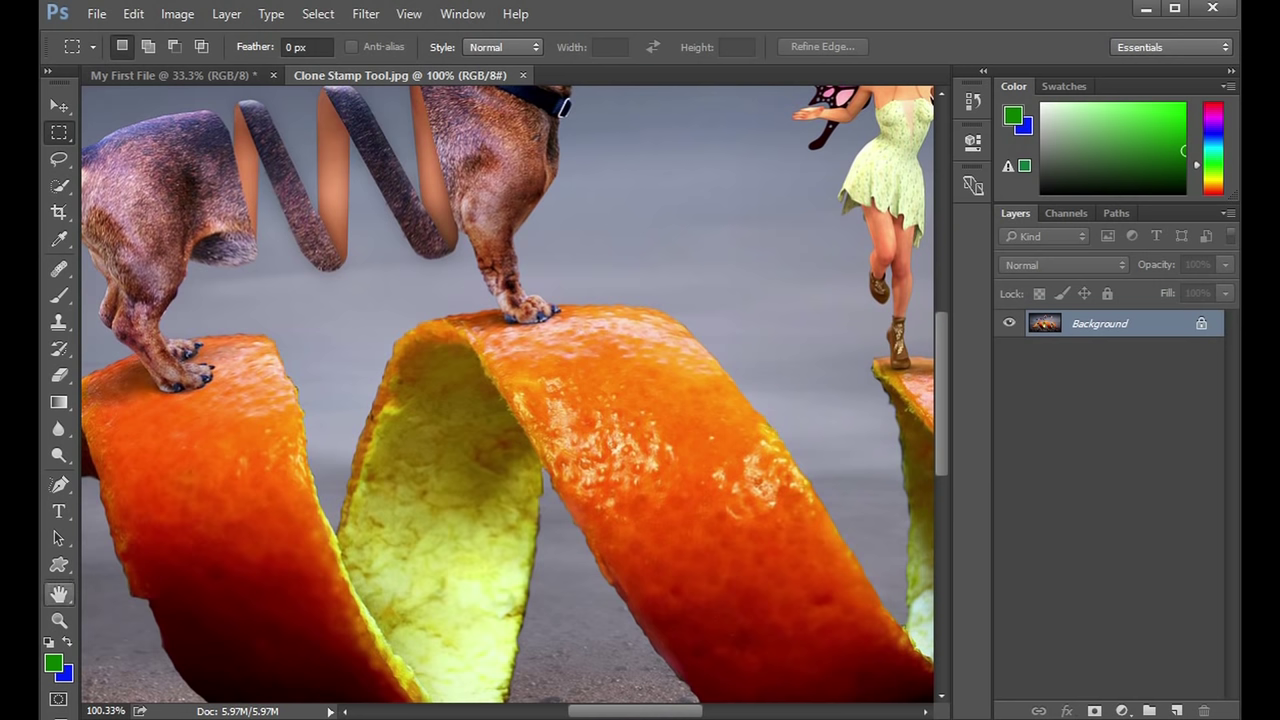
pyautogui.click(59, 594)
pyautogui.moveTo(698, 406); pyautogui.dragTo(913, 436)
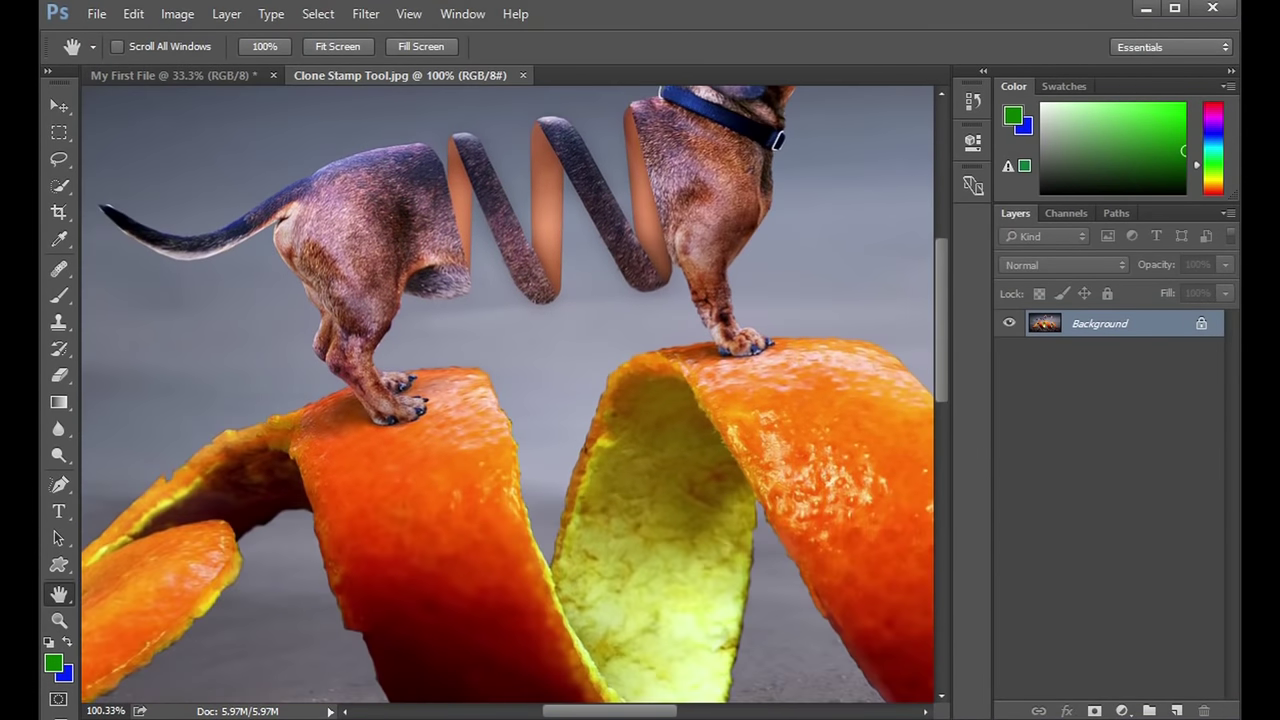
pyautogui.moveTo(300, 500)
pyautogui.mouseDown()
pyautogui.moveTo(780, 310)
pyautogui.moveTo(350, 365)
pyautogui.mouseUp()
pyautogui.moveTo(800, 300); pyautogui.dragTo(257, 386)
pyautogui.moveTo(500, 350); pyautogui.dragTo(523, 404)
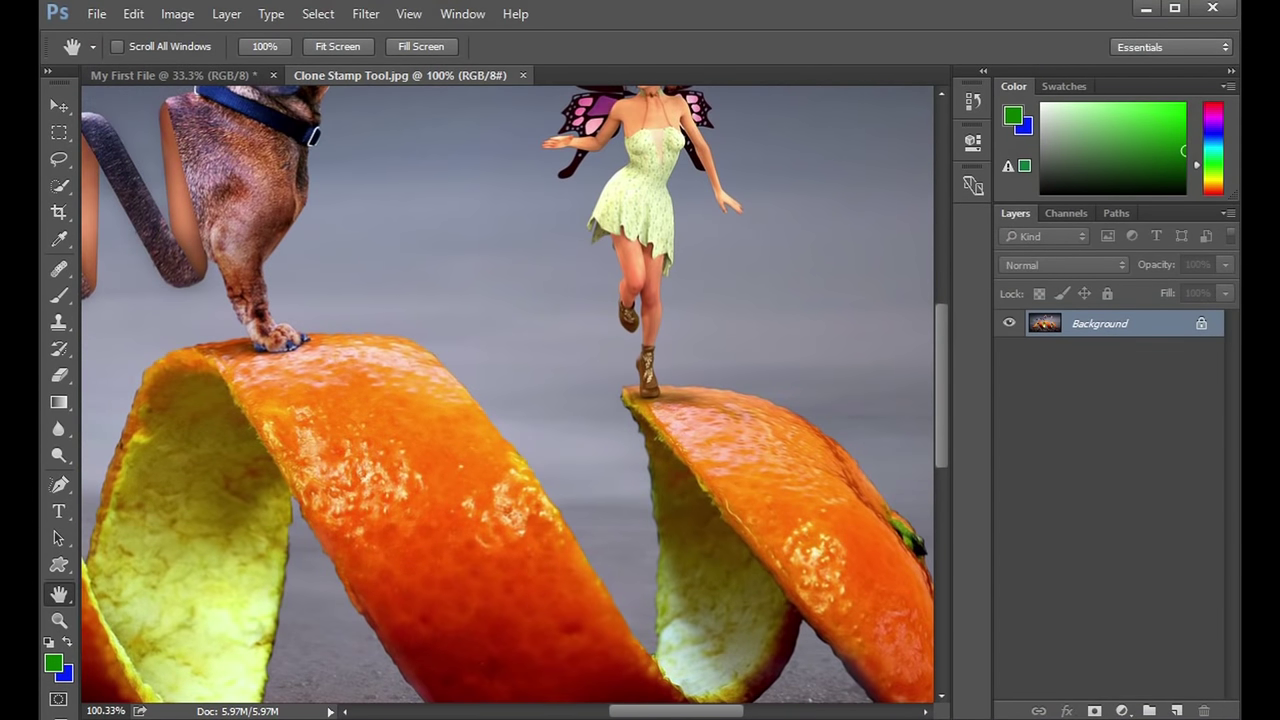
pyautogui.click(337, 46)
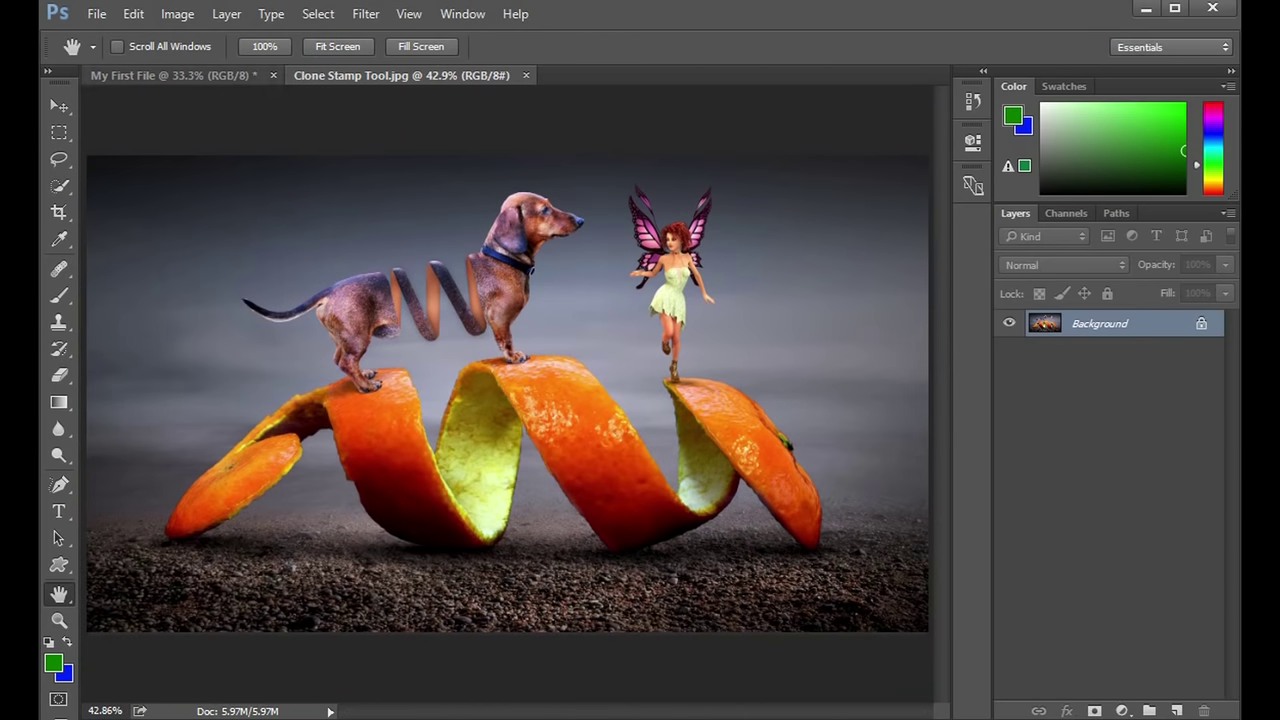
pyautogui.click(273, 75)
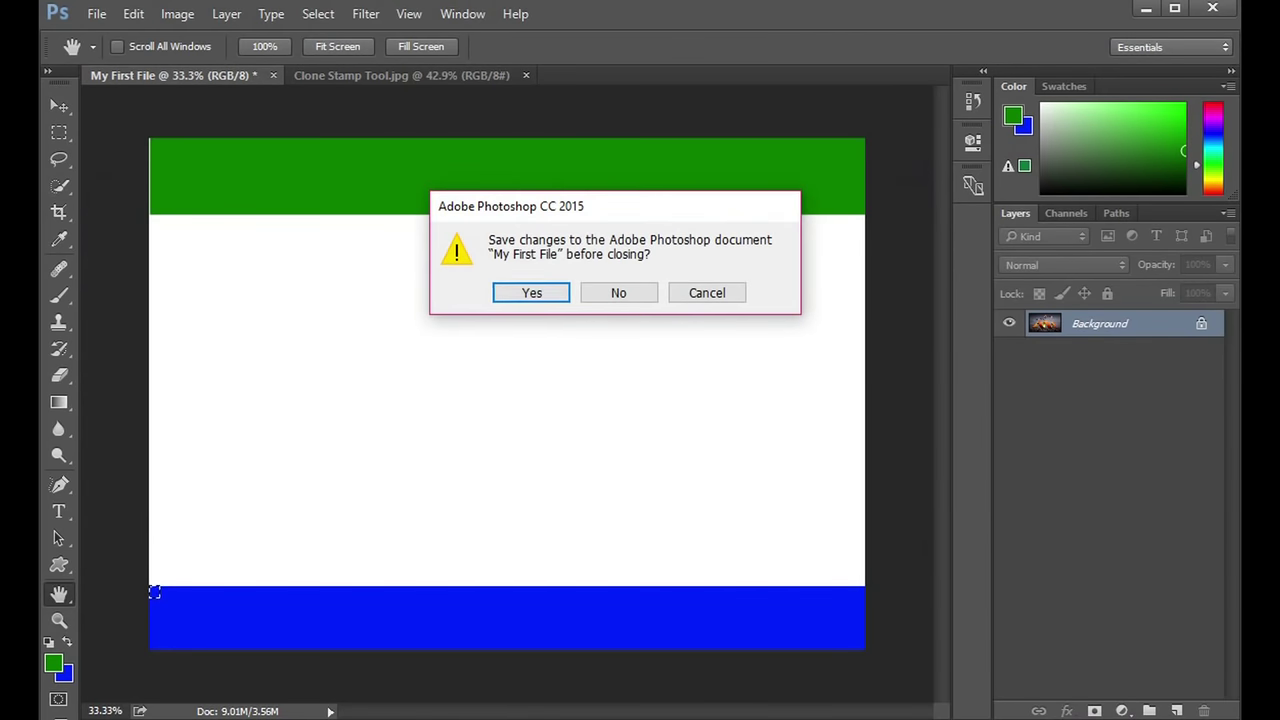
# Close both documents without saving and open the portrait from Sample Photo > Passport Size Photo
pyautogui.click(618, 292)
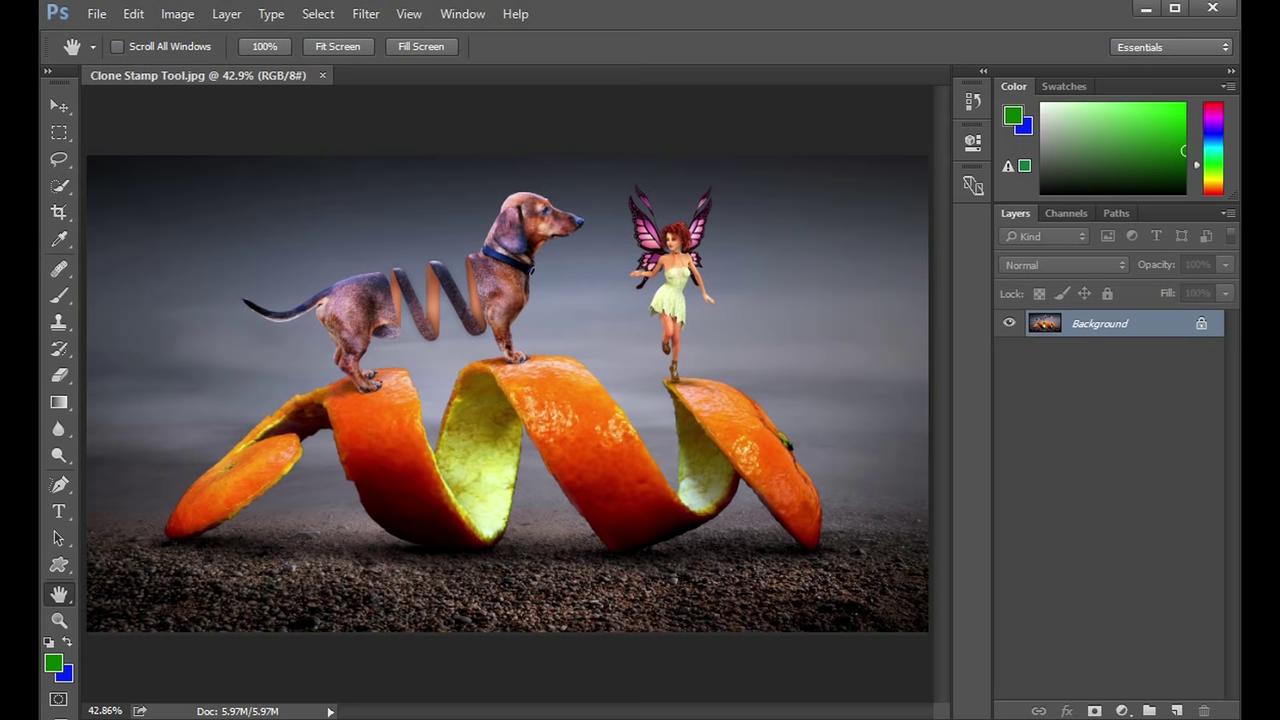
pyautogui.hotkey('ctrl', 'w')
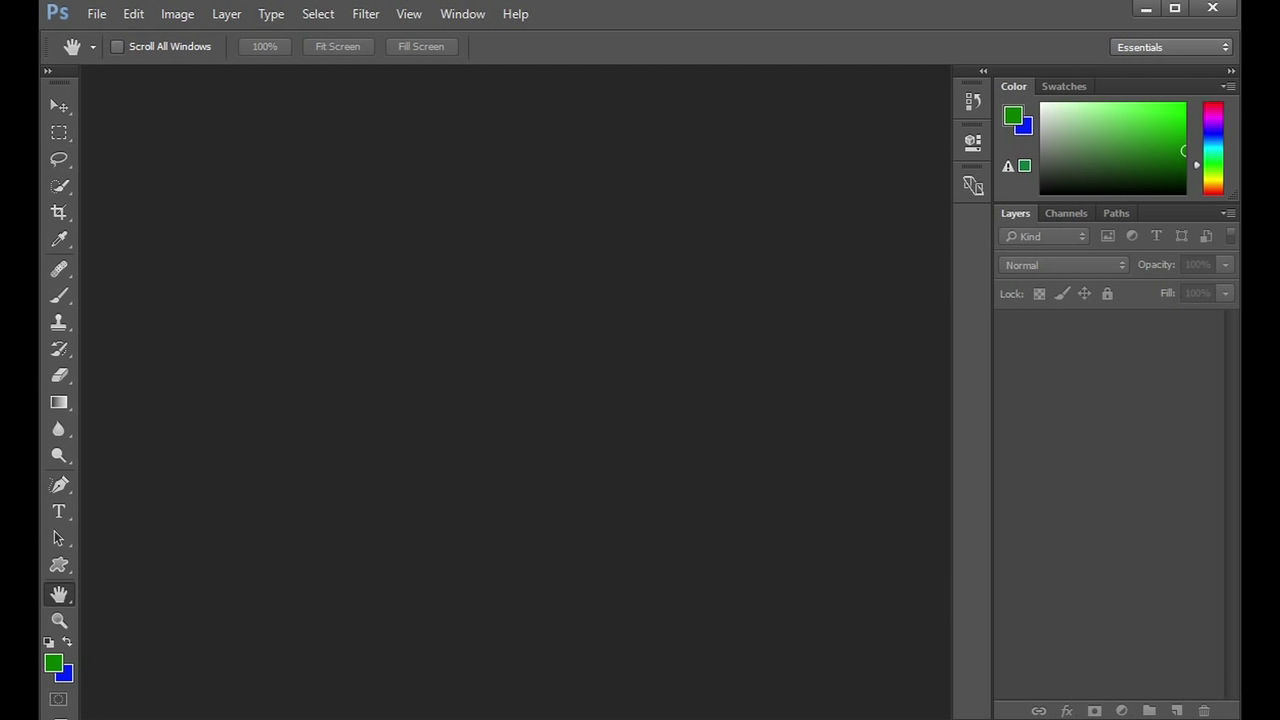
pyautogui.click(96, 13)
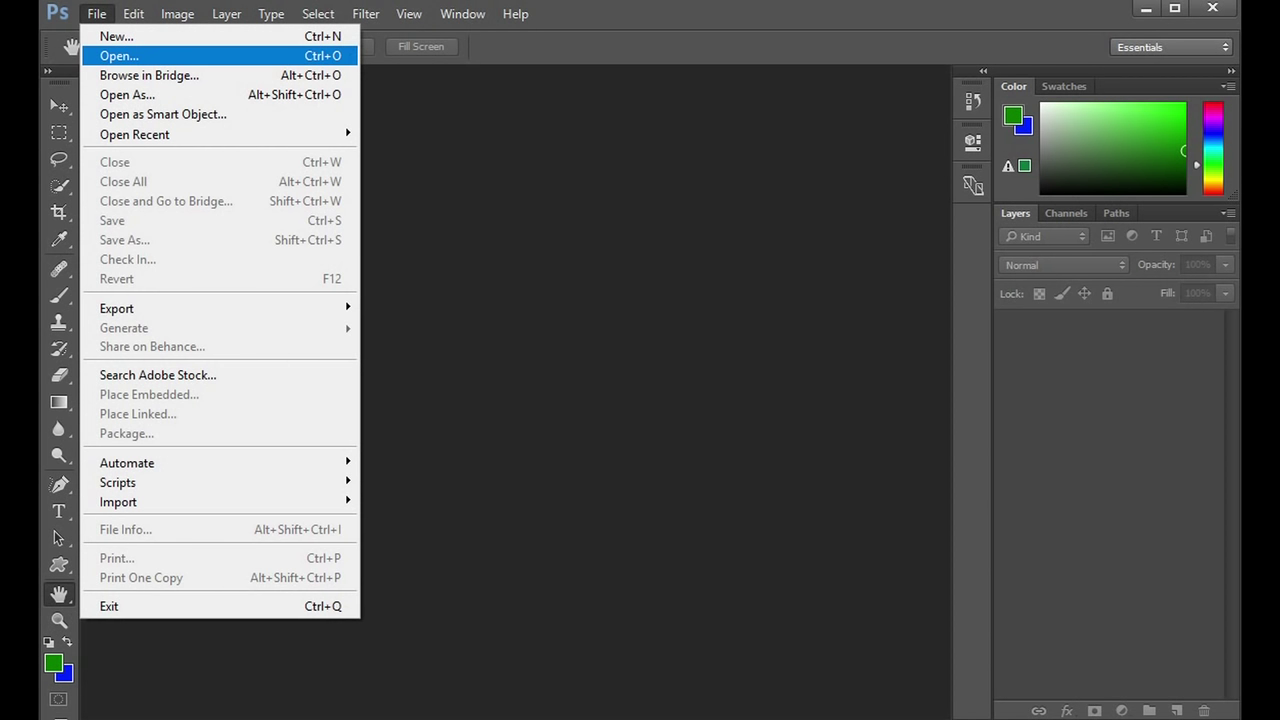
pyautogui.click(120, 56)
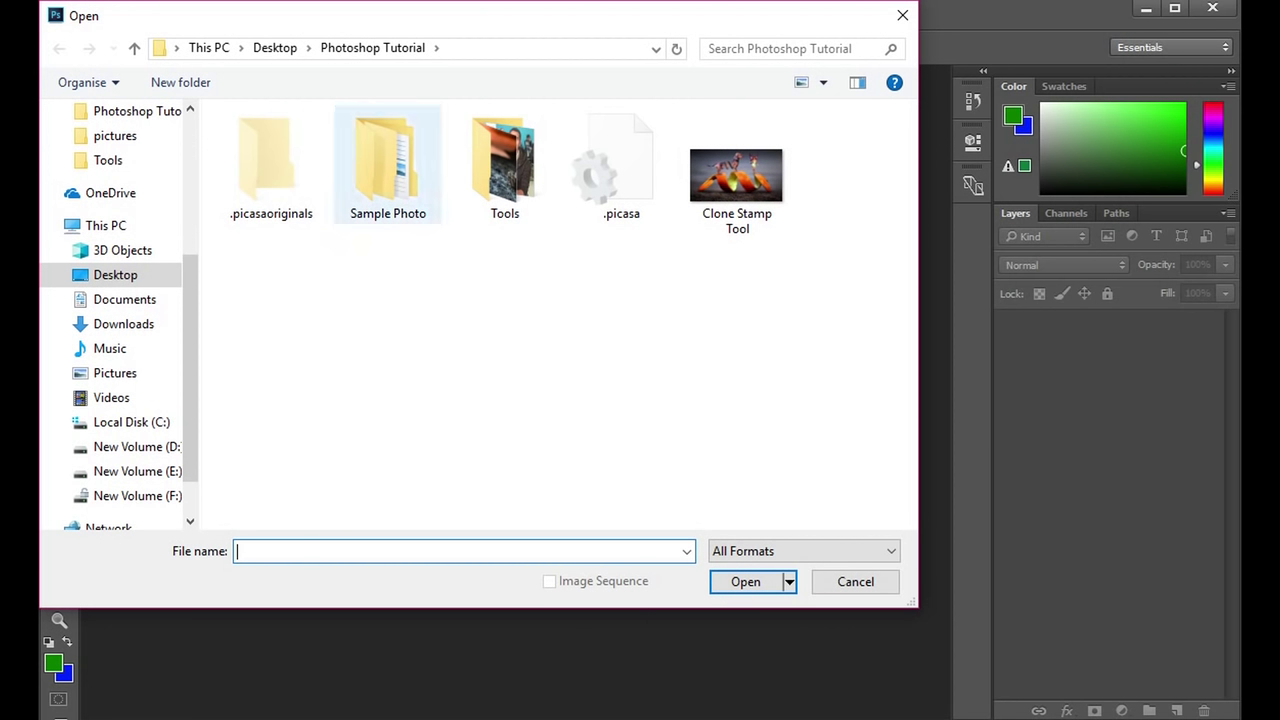
pyautogui.doubleClick(388, 165)
pyautogui.doubleClick(290, 163)
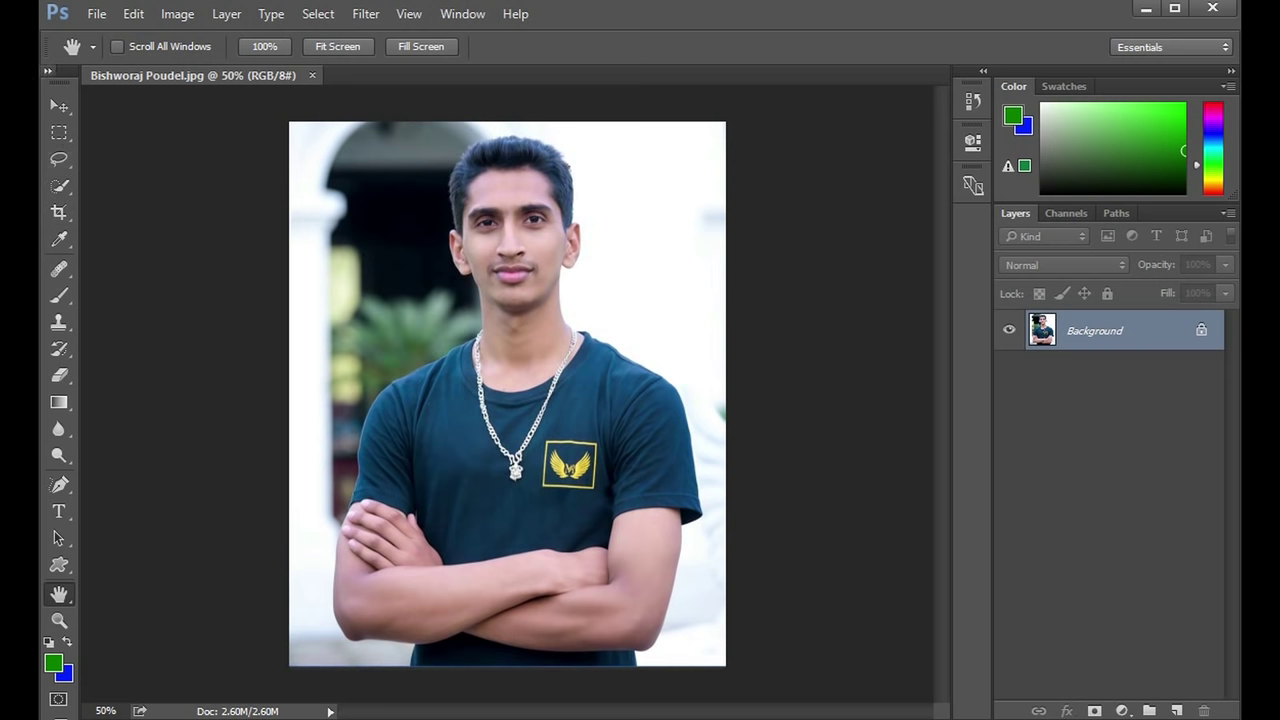
# Set the W x H x Res crop to 1.5 in × 2 in at 200 px/in, framing the portrait's torso
pyautogui.click(47, 71)
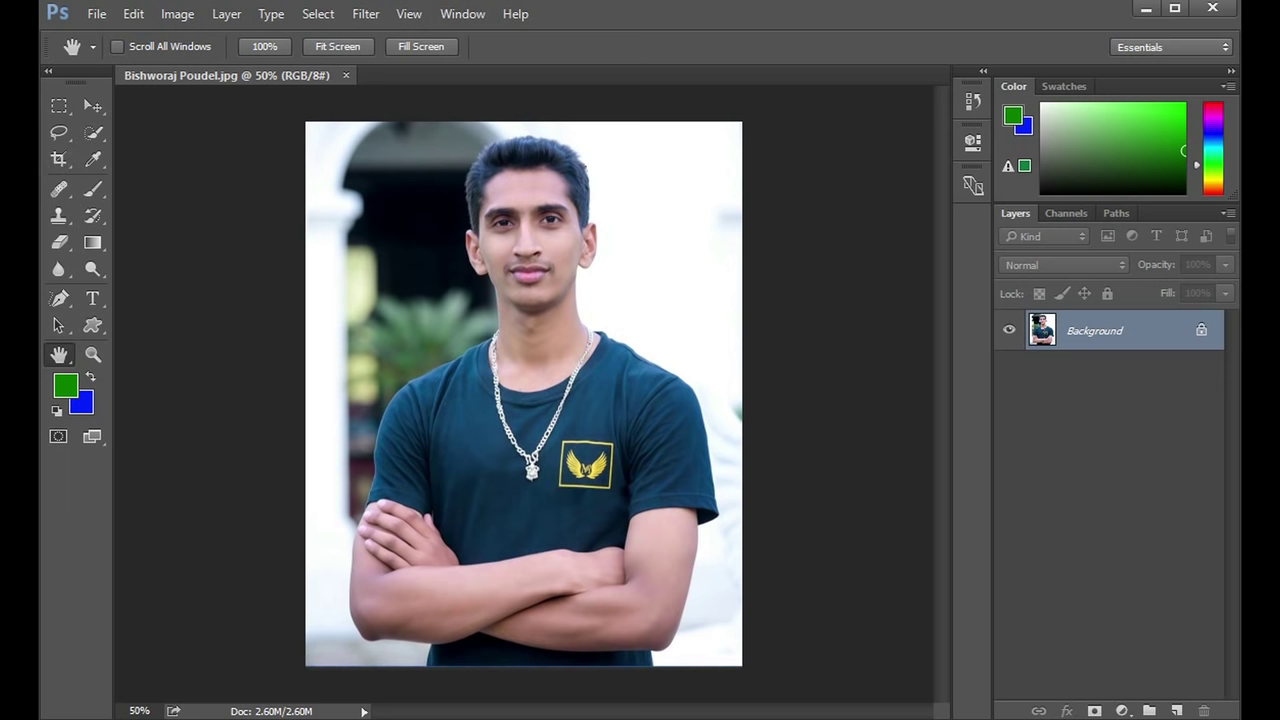
pyautogui.press('c')
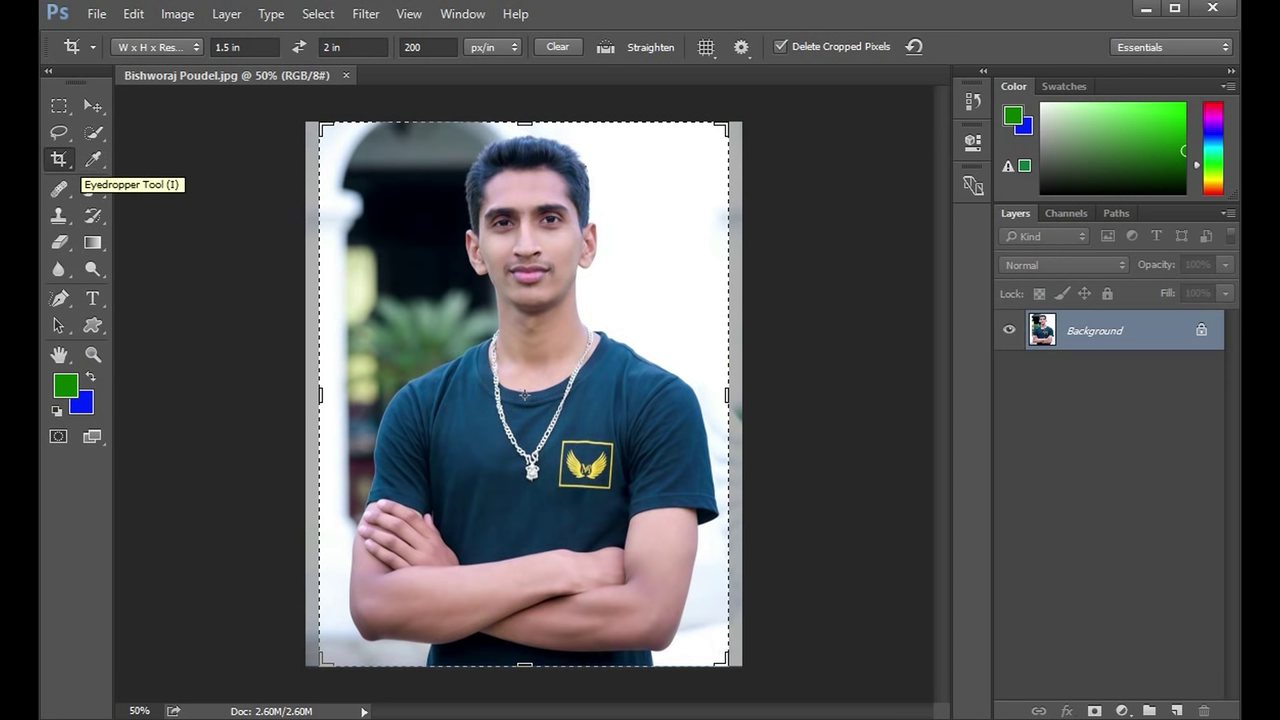
pyautogui.click(157, 47)
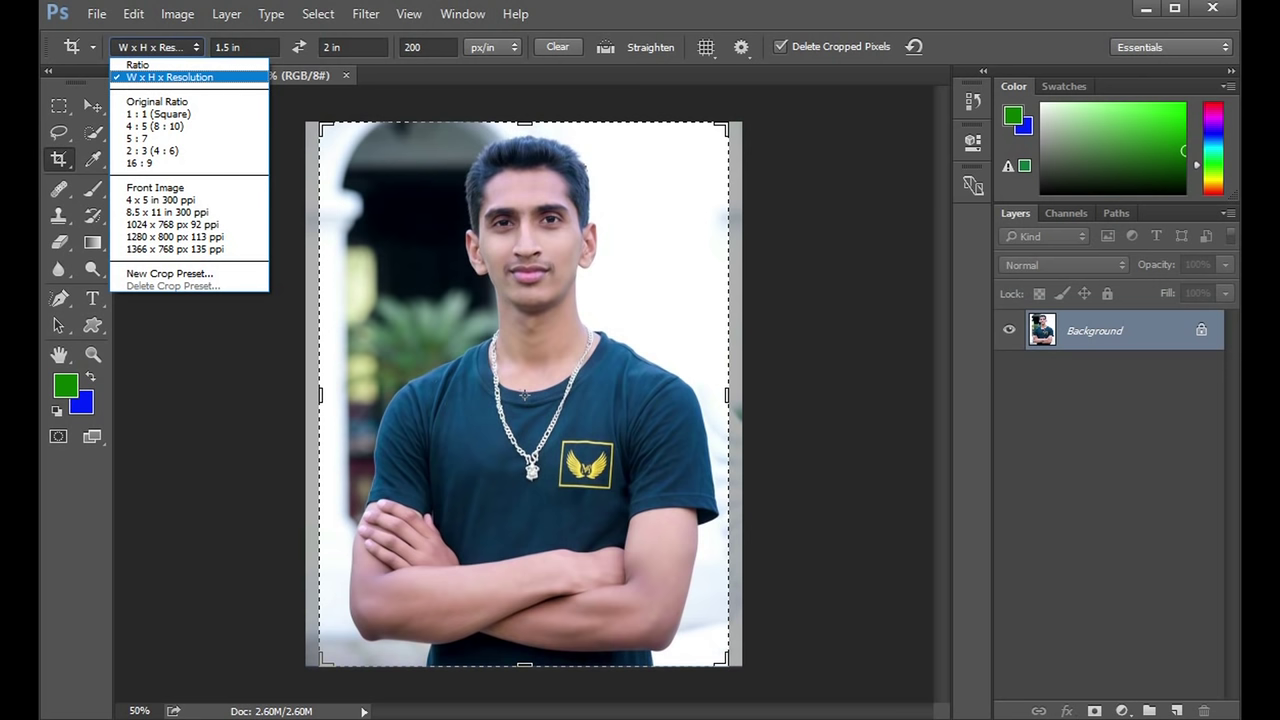
pyautogui.press('Escape')
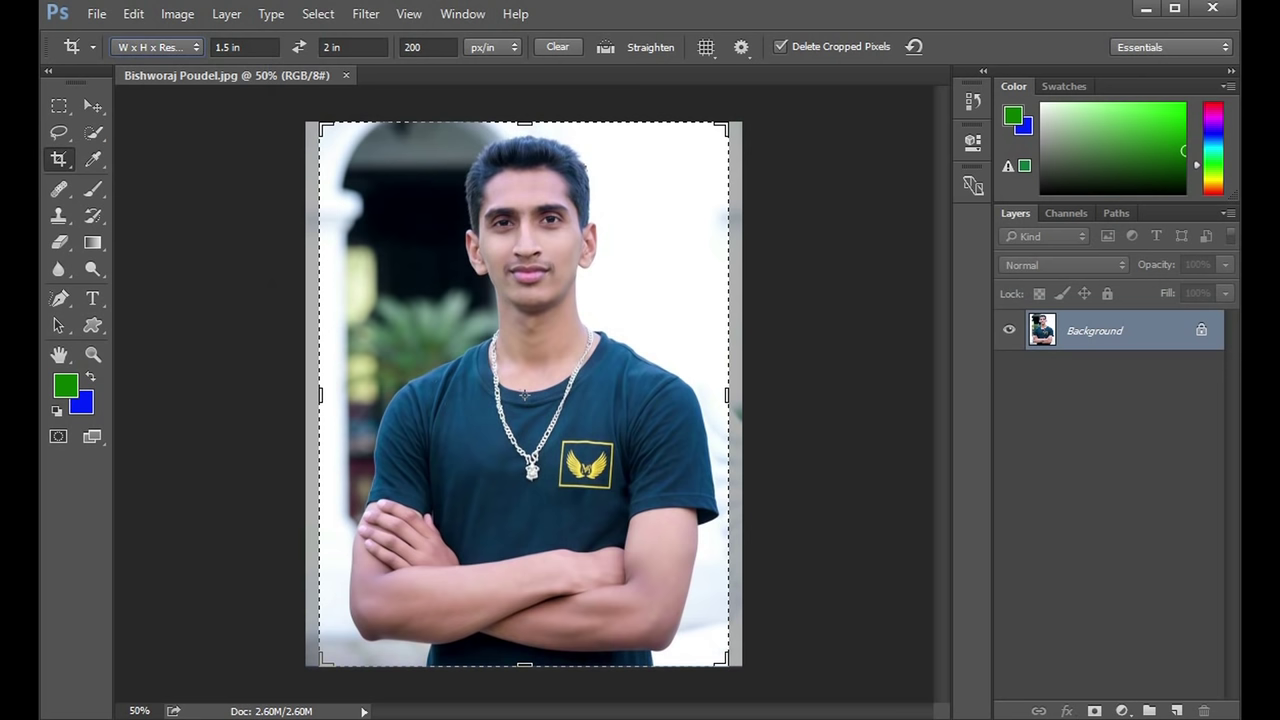
pyautogui.press('Tab')
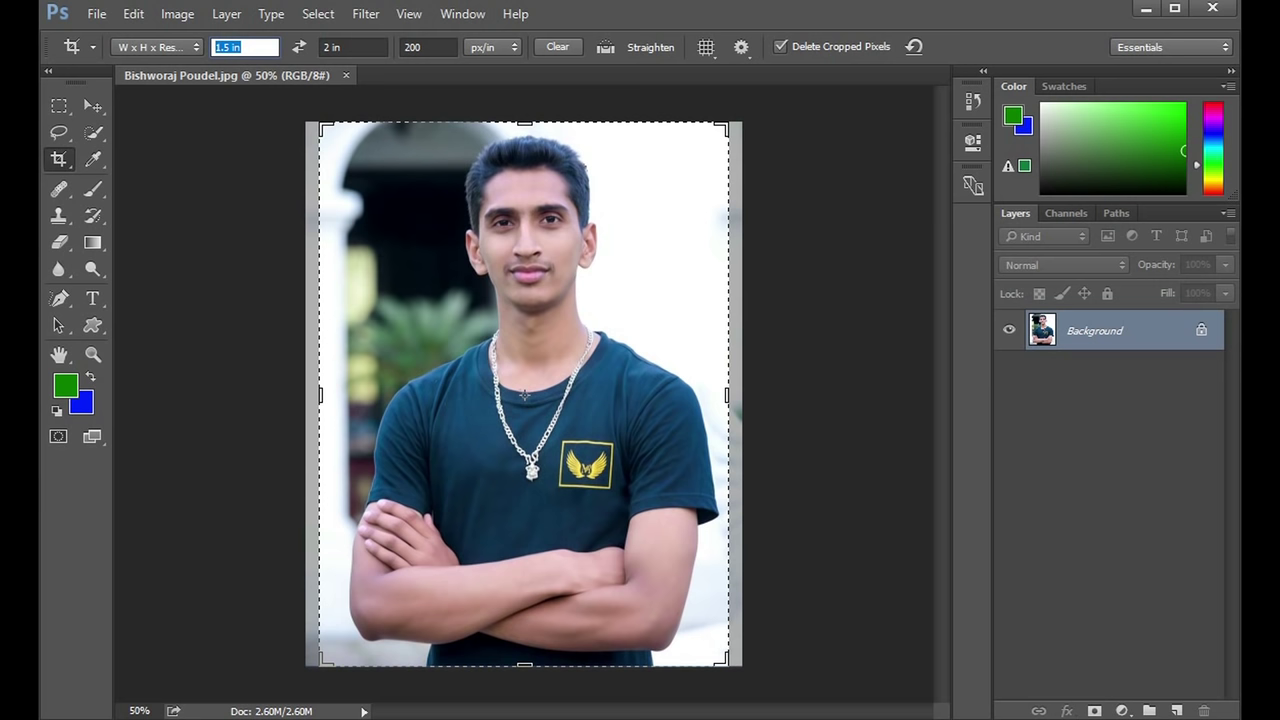
pyautogui.press('Tab')
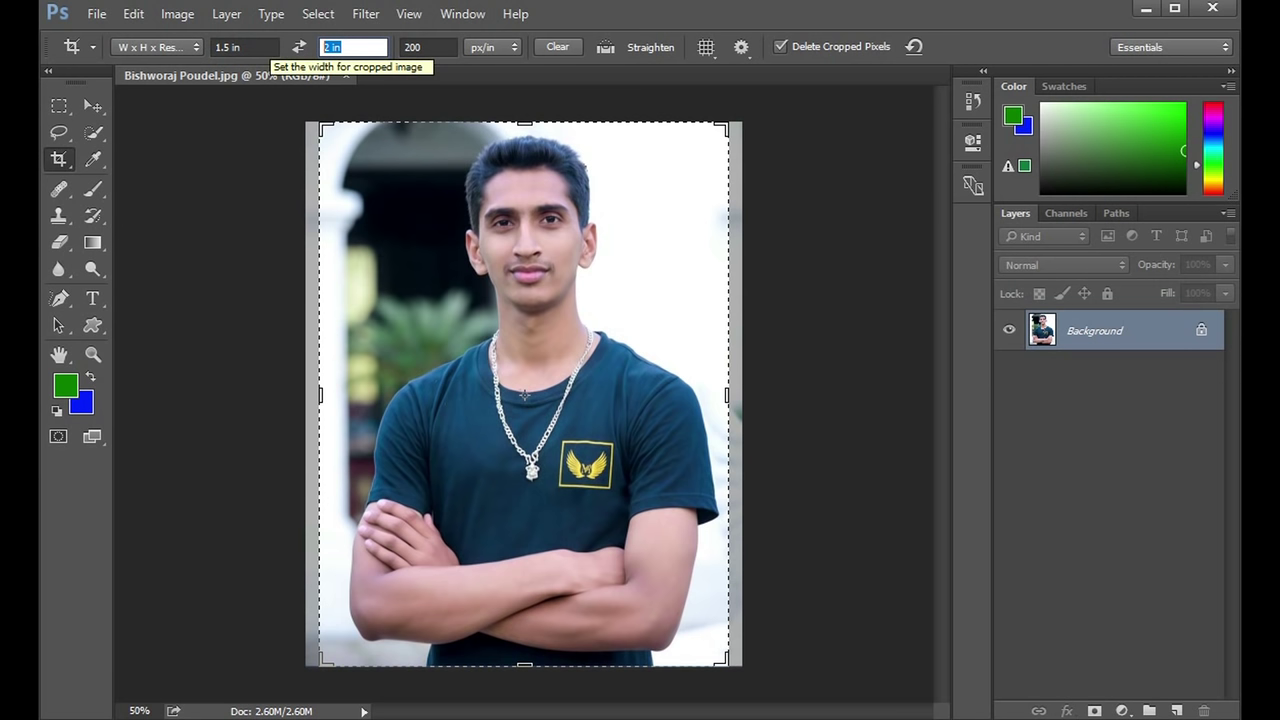
pyautogui.press('Tab')
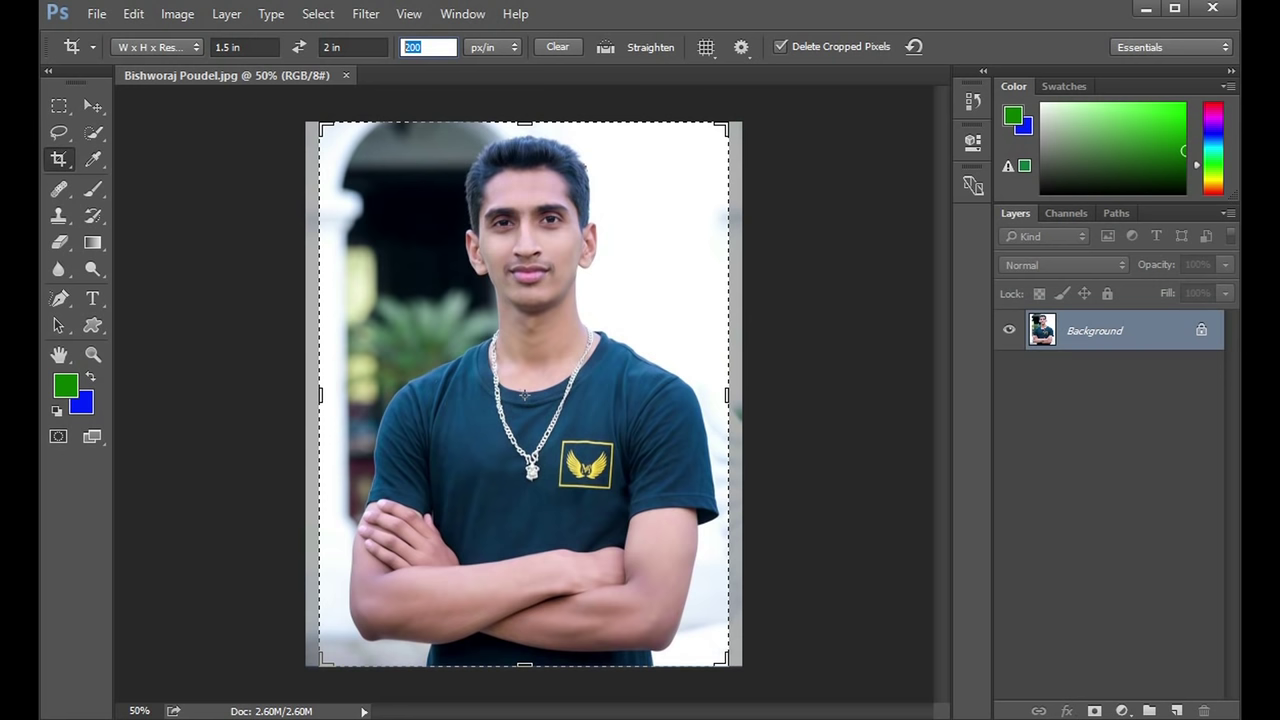
pyautogui.moveTo(321, 128)
pyautogui.mouseDown()
pyautogui.moveTo(443, 287)
pyautogui.moveTo(469, 165)
pyautogui.mouseUp()
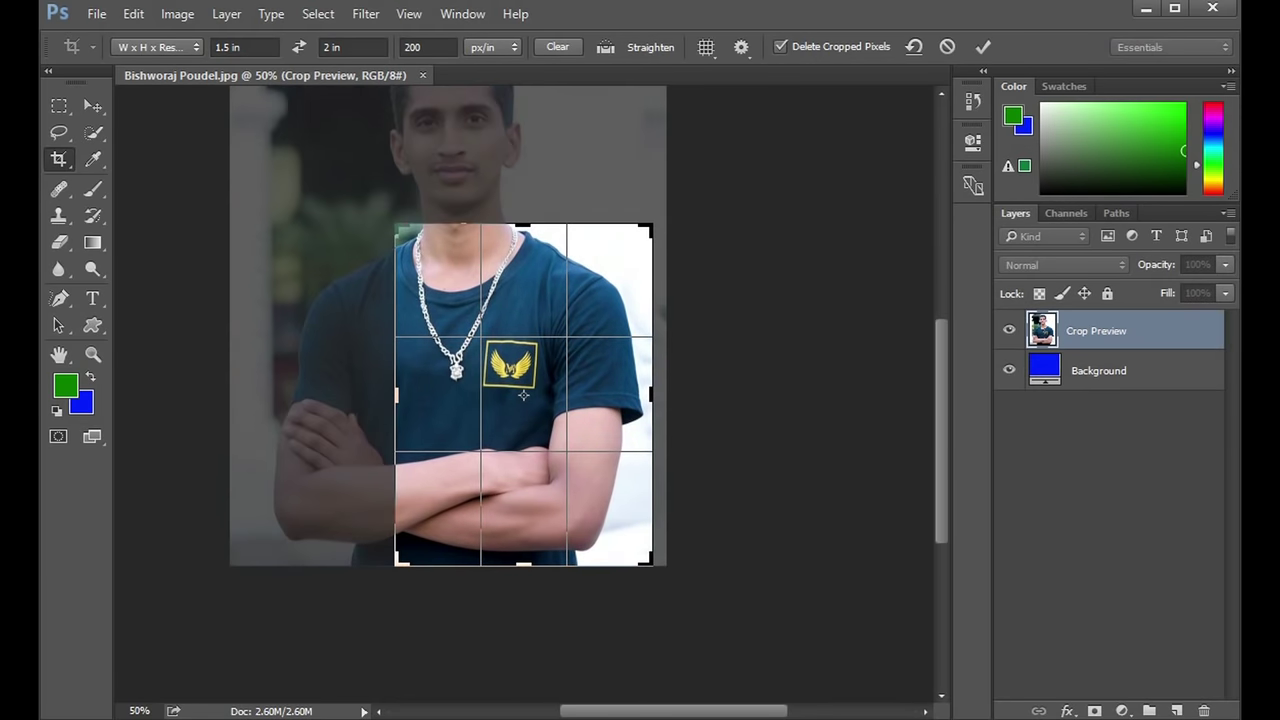
# Centre the face in the 1.5 × 2 in crop frame and commit the crop
pyautogui.moveTo(548, 325)
pyautogui.mouseDown()
pyautogui.moveTo(610, 495)
pyautogui.moveTo(604, 513)
pyautogui.mouseUp()
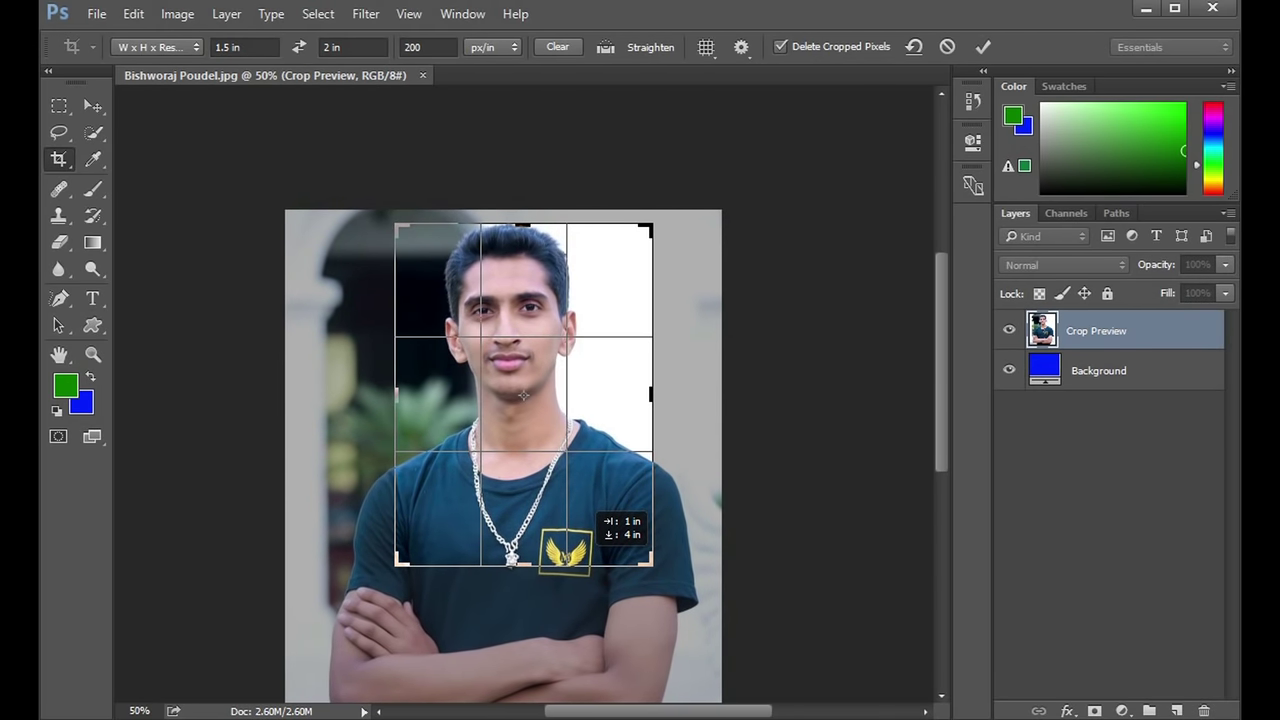
pyautogui.moveTo(604, 513); pyautogui.dragTo(609, 515)
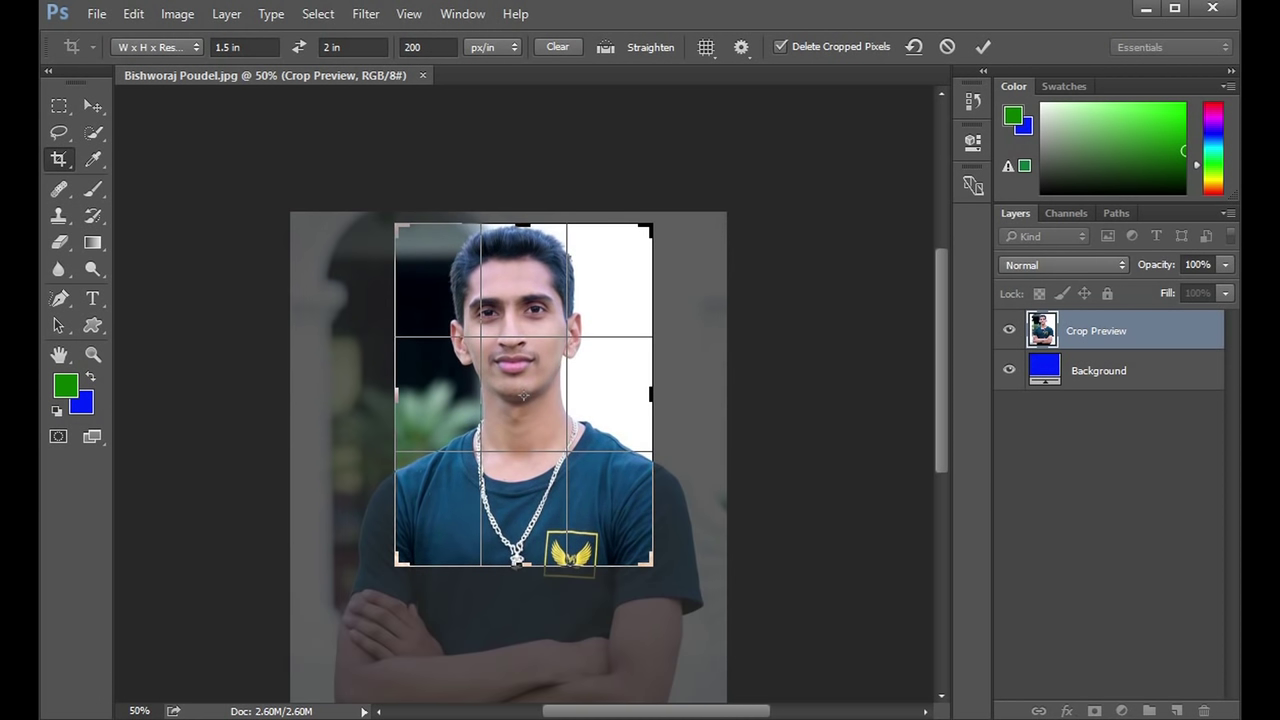
pyautogui.moveTo(590, 378); pyautogui.dragTo(595, 378)
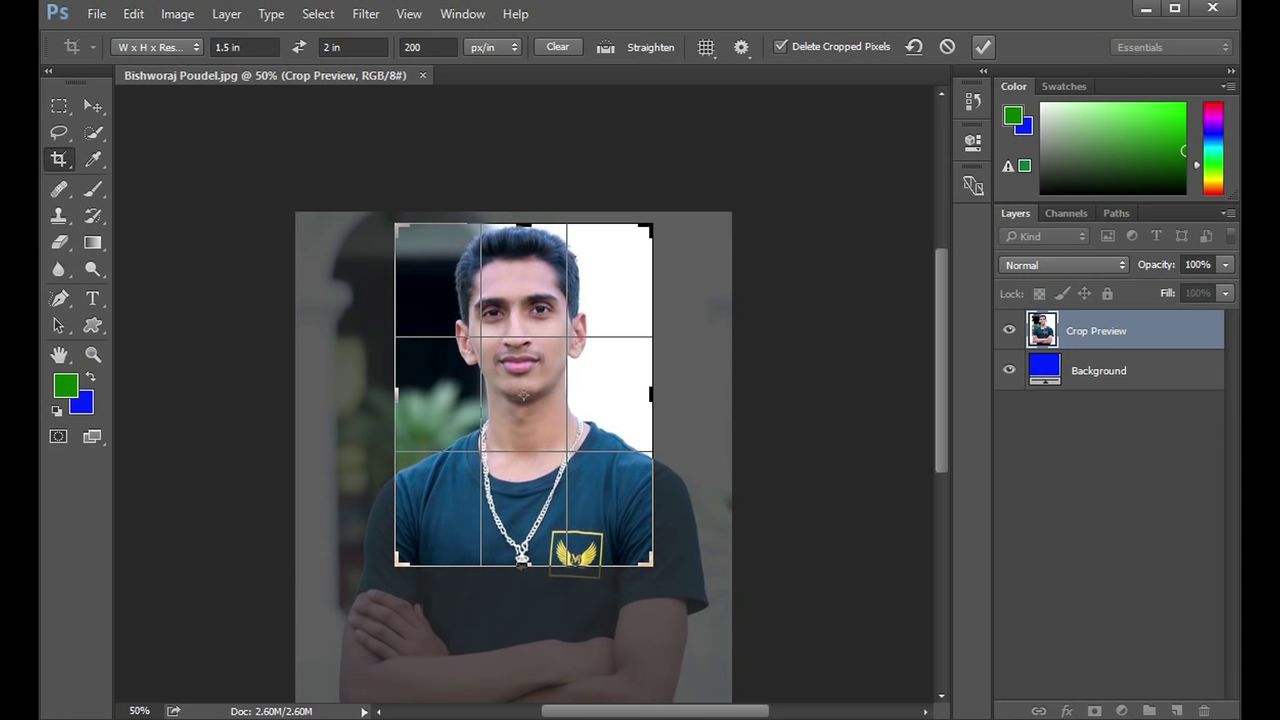
pyautogui.click(983, 46)
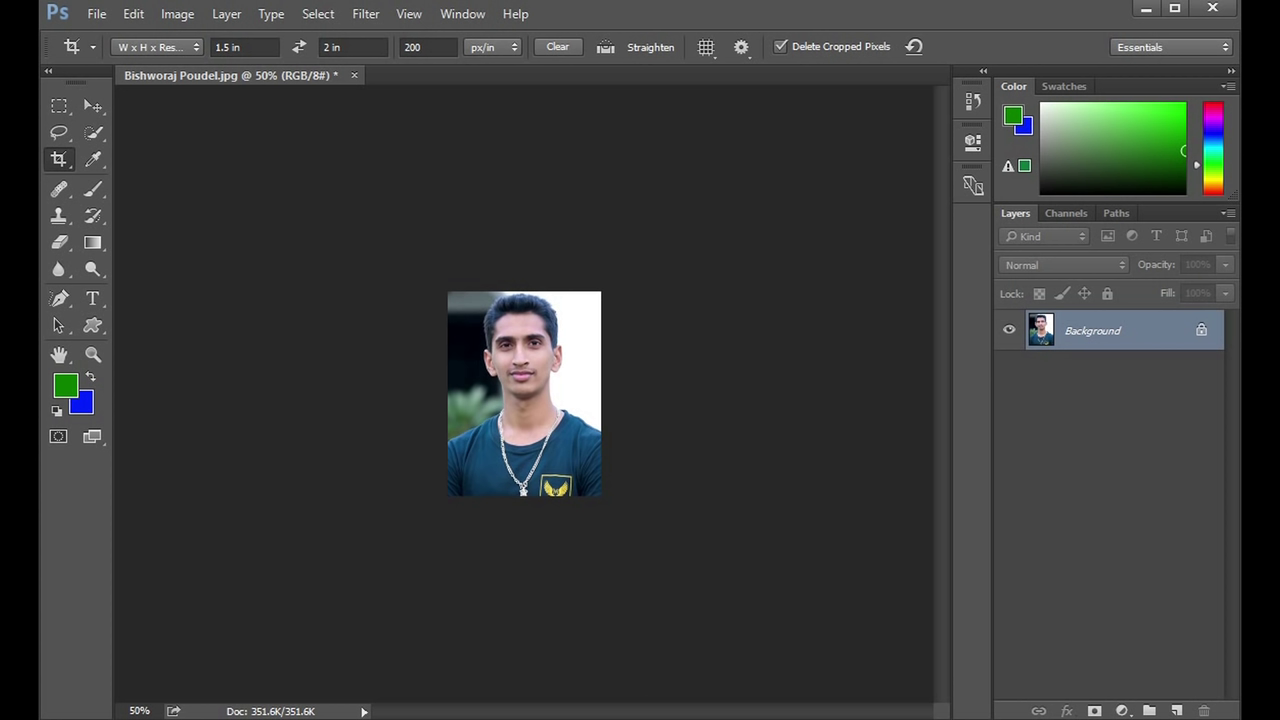
# Unlock the Background into Layer 0 and select the whole image with the Rectangular Marquee
pyautogui.click(1201, 330)
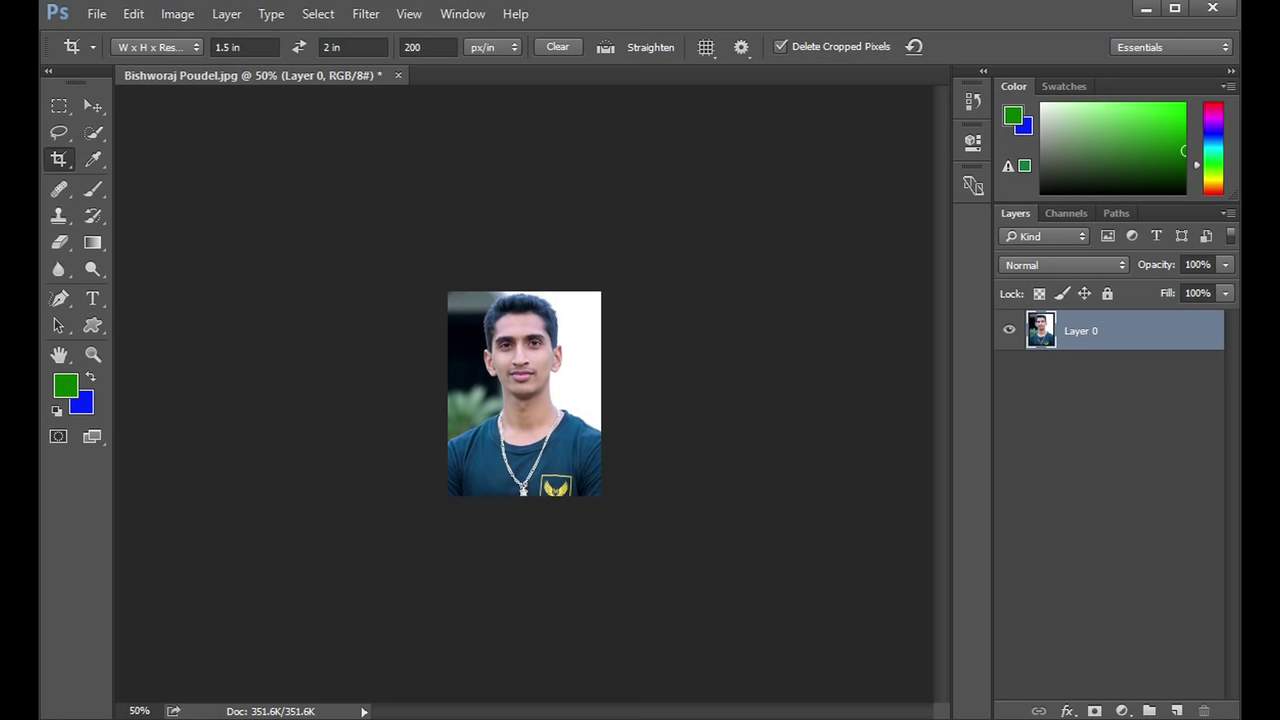
pyautogui.click(59, 105)
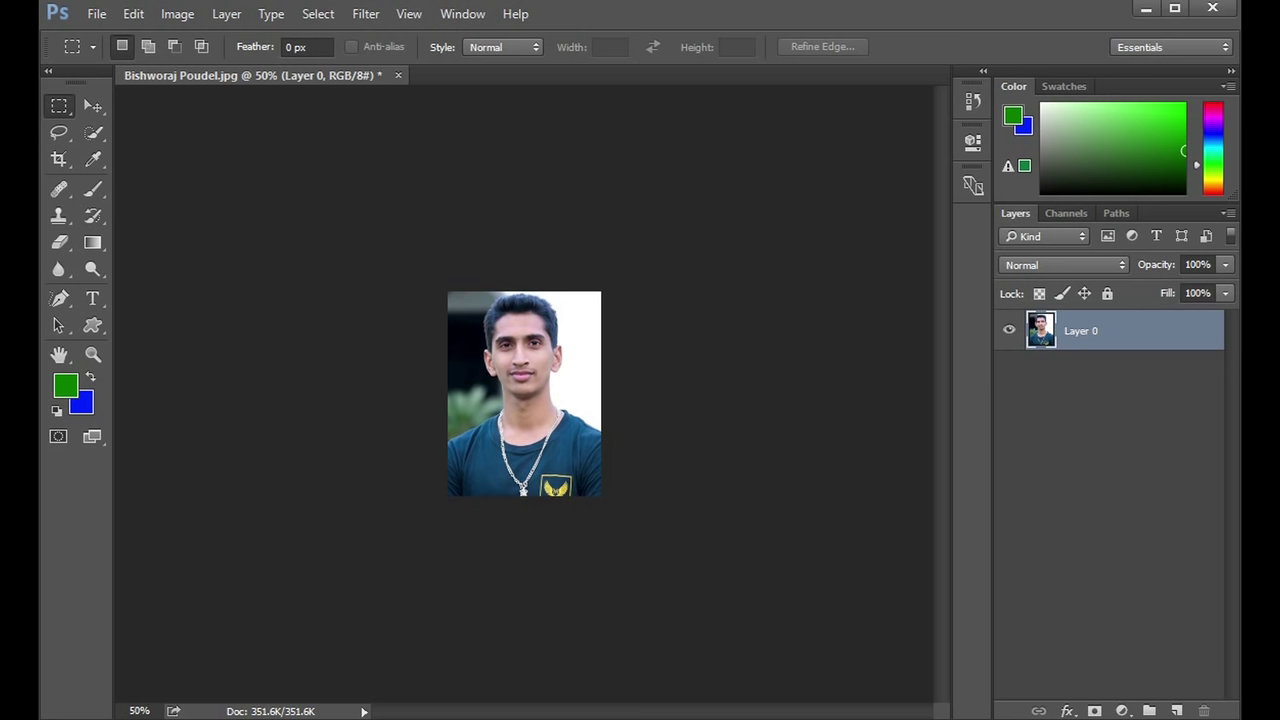
pyautogui.hotkey('ctrl', 'a')
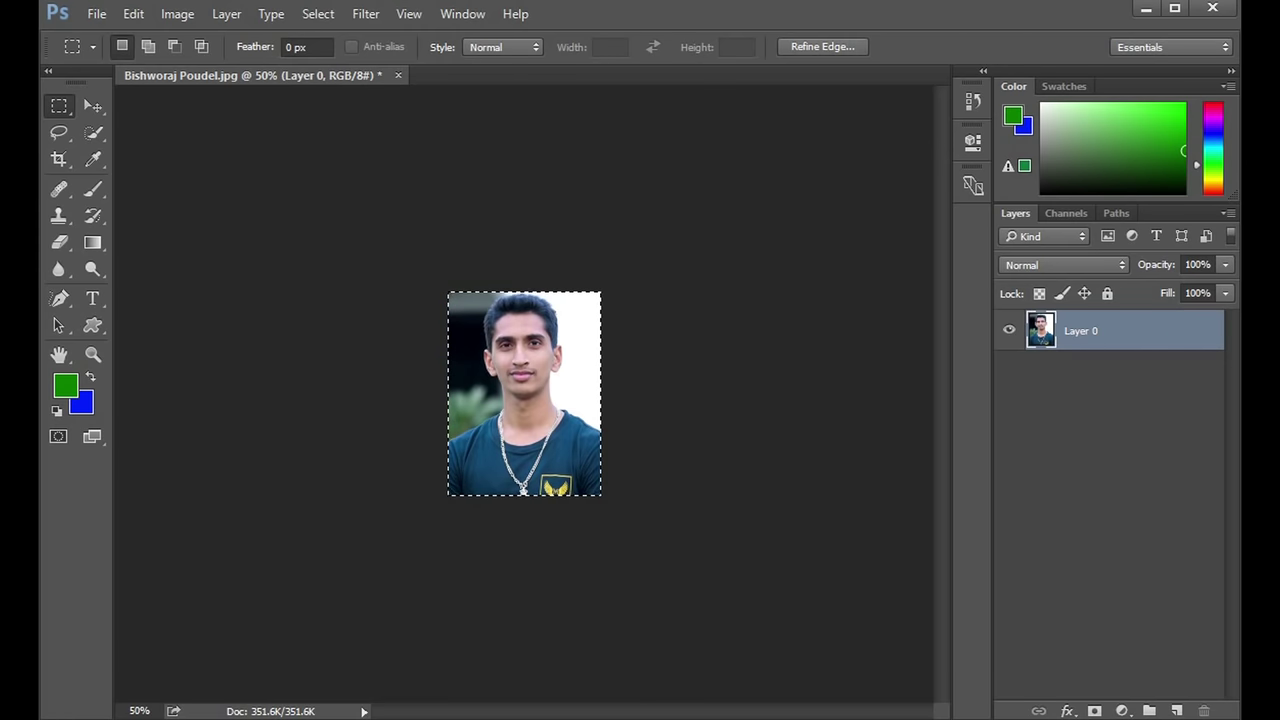
# Deselect, reselect the entire cropped portrait, and bring up the Edit menu
pyautogui.hotkey('ctrl', 'd')
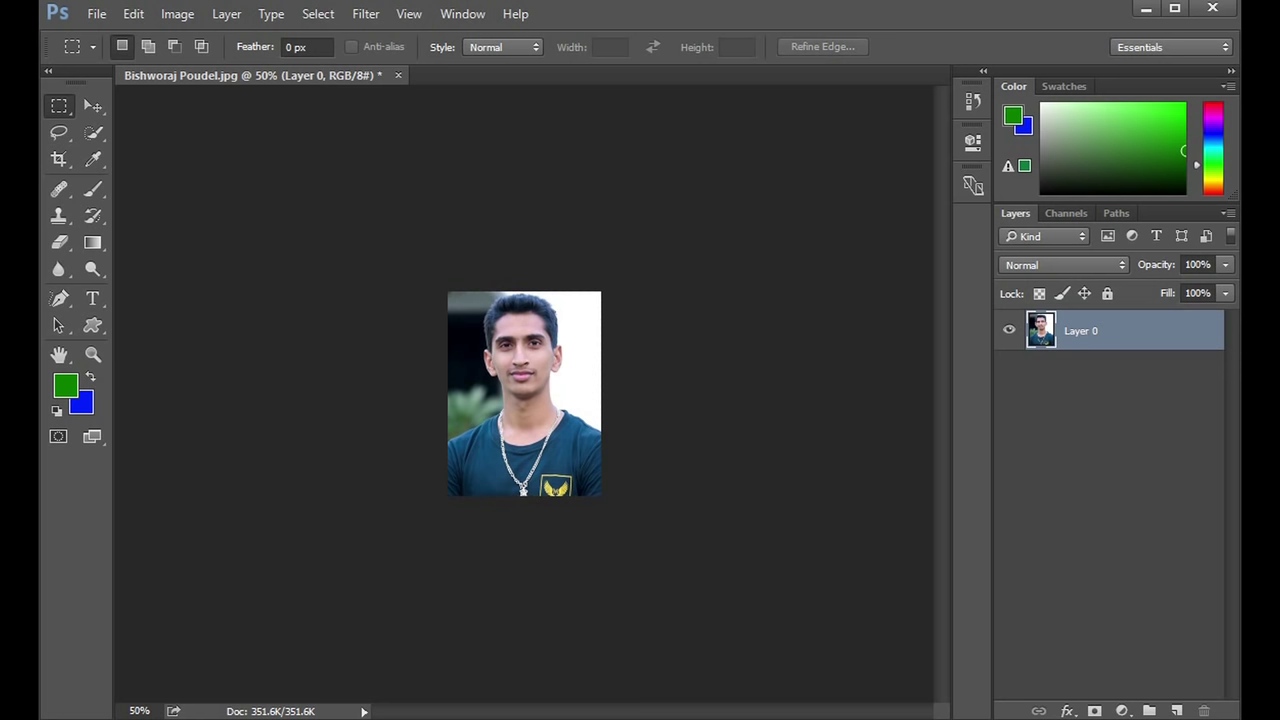
pyautogui.hotkey('ctrl', 'a')
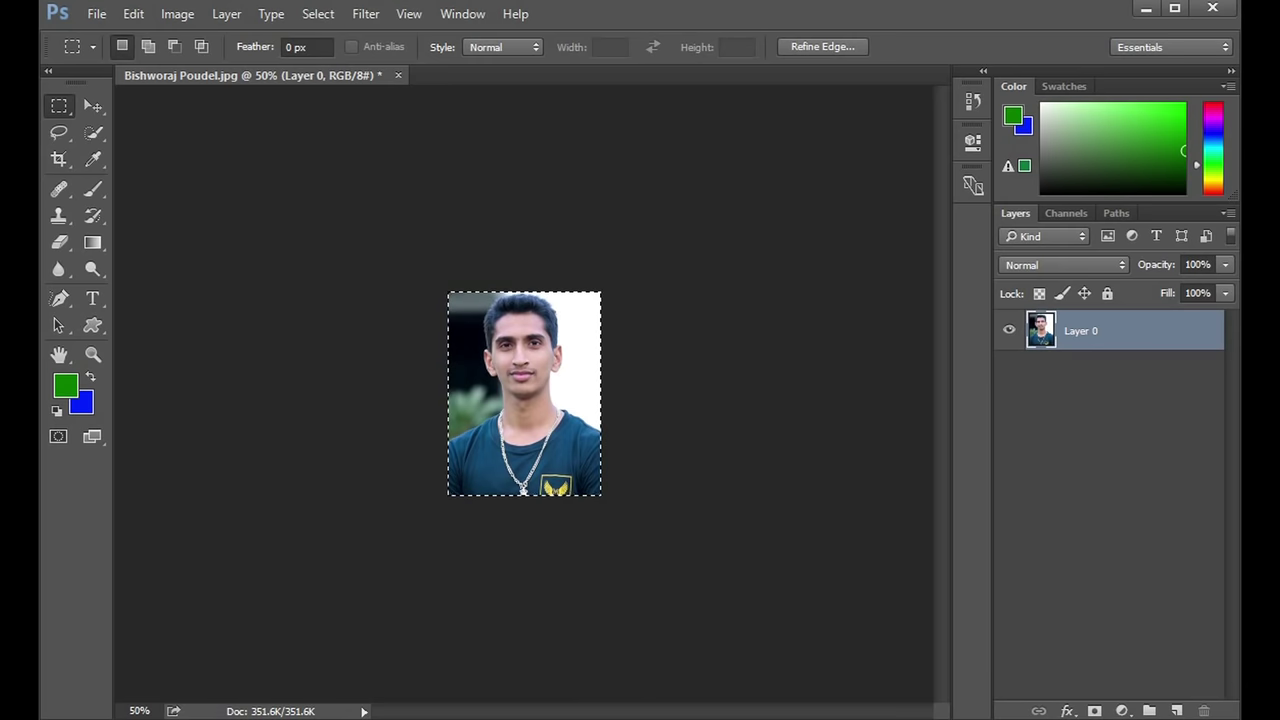
pyautogui.click(133, 14)
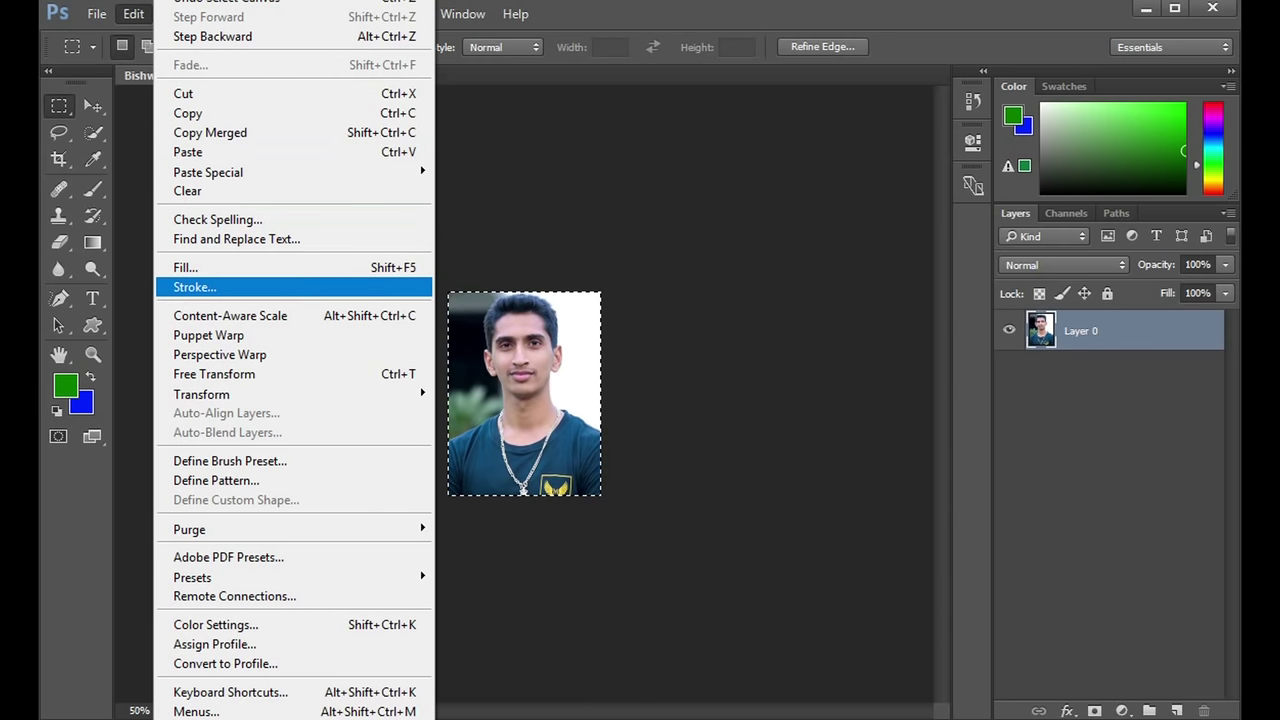
# Stroke the selected portrait with a 10 px black border, then deselect
pyautogui.click(194, 287)
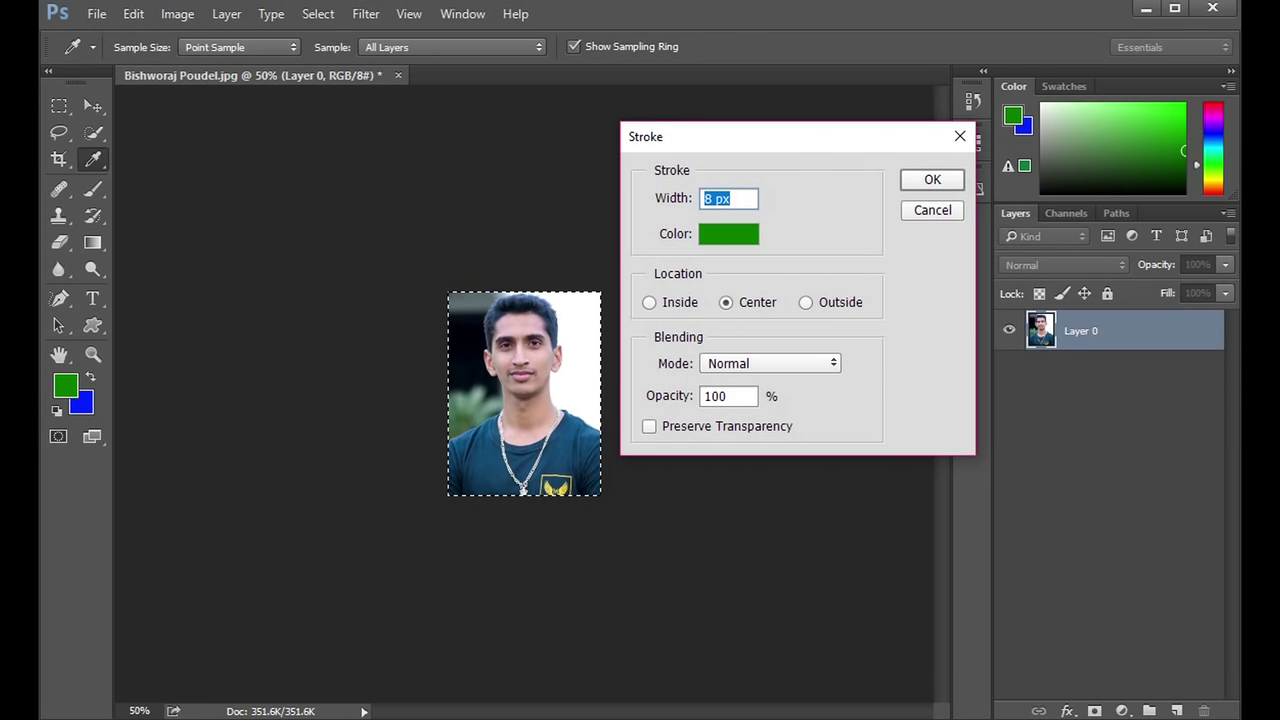
pyautogui.doubleClick(708, 198)
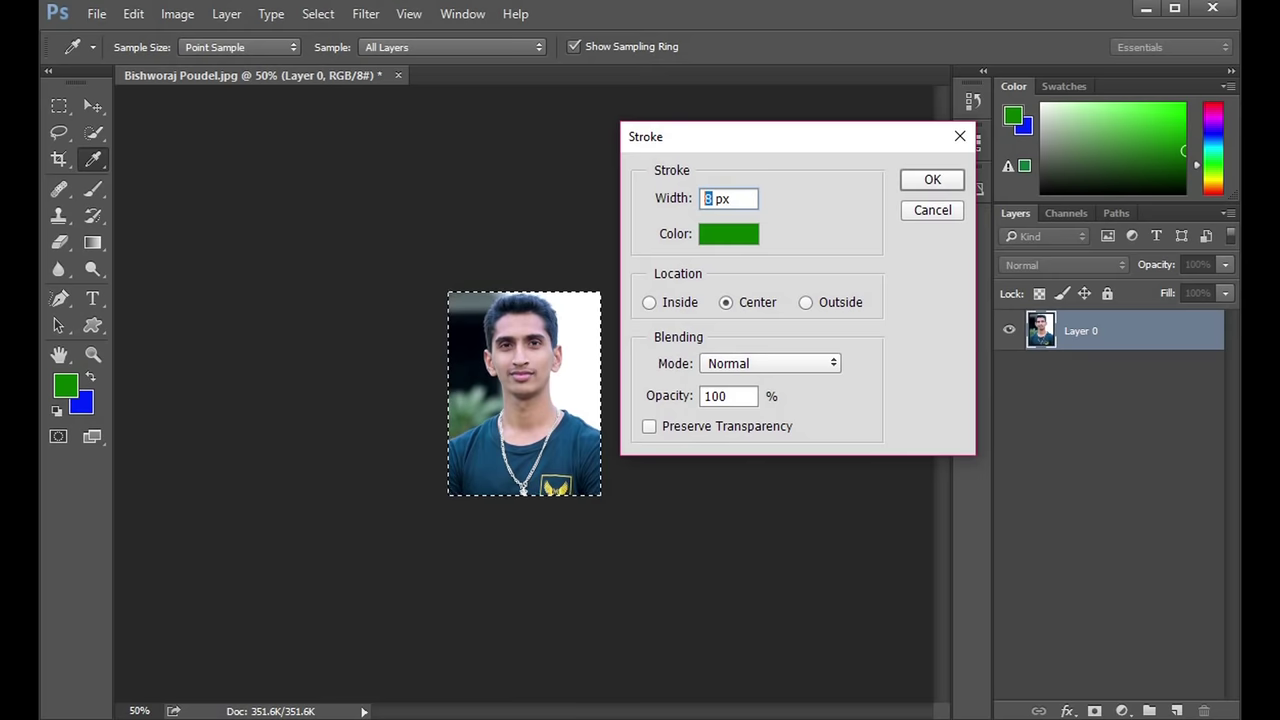
pyautogui.write('10')
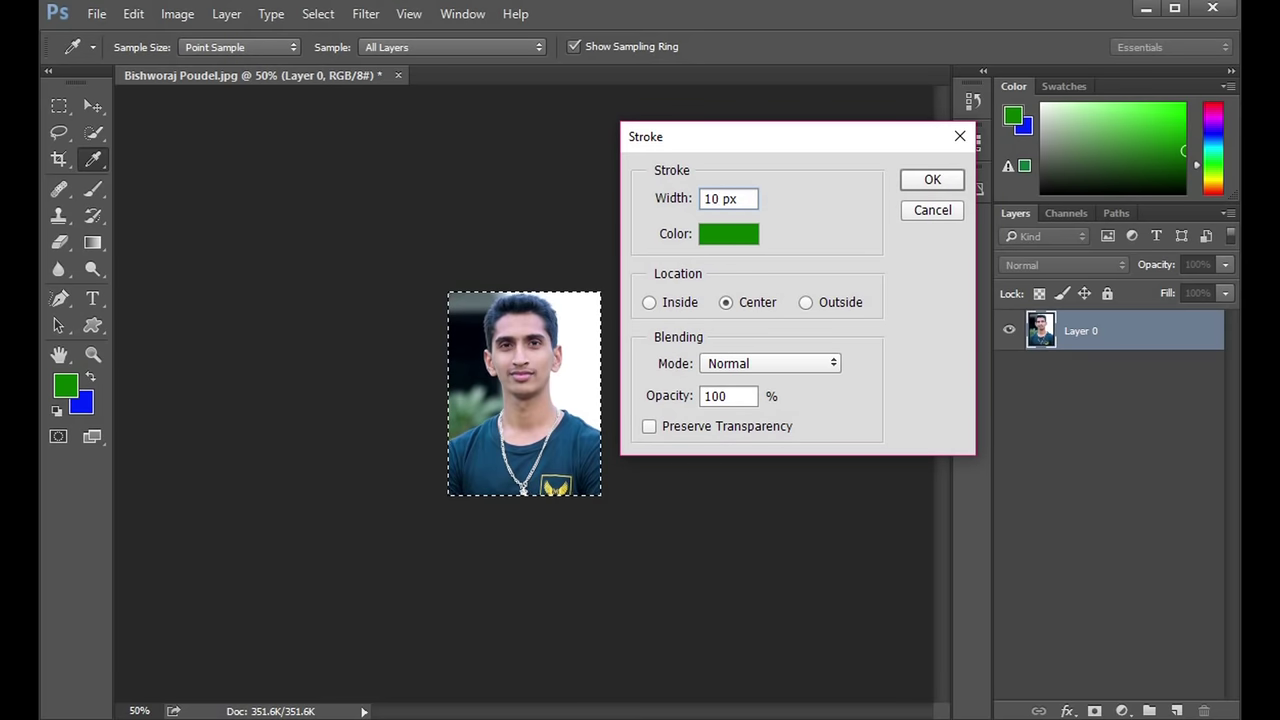
pyautogui.click(728, 233)
pyautogui.moveTo(636, 283); pyautogui.dragTo(636, 411)
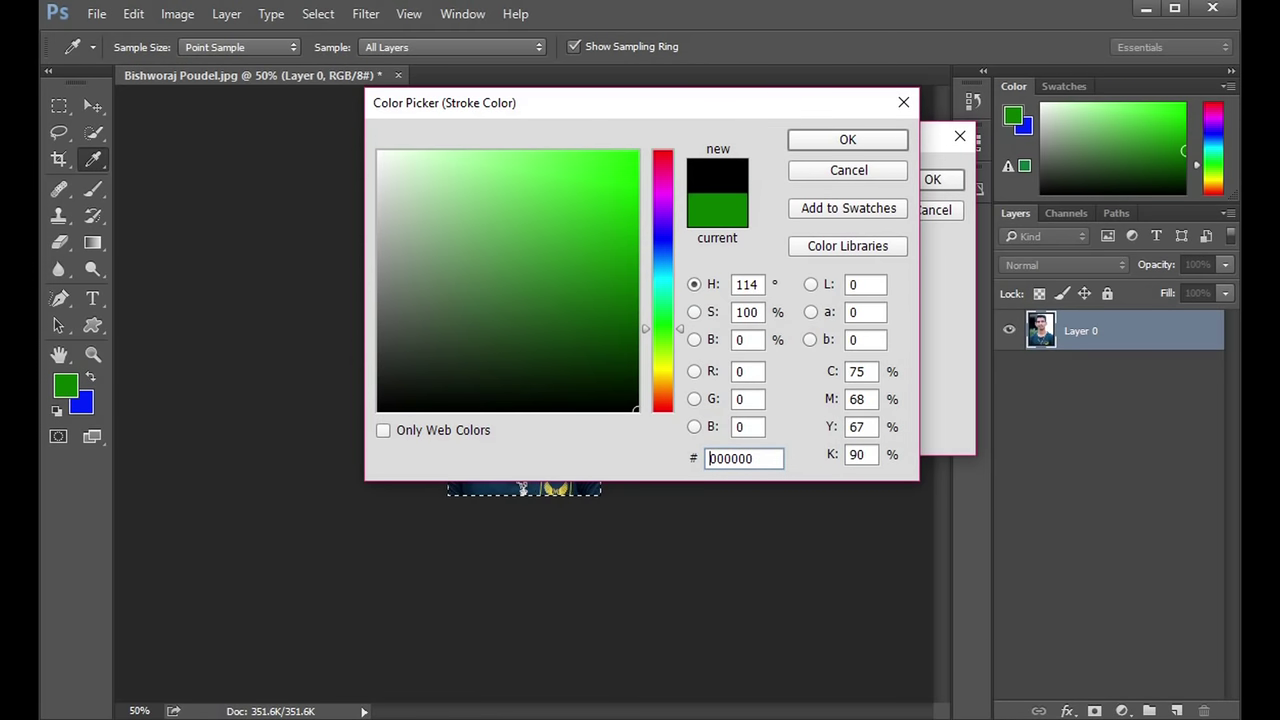
pyautogui.press('Return')
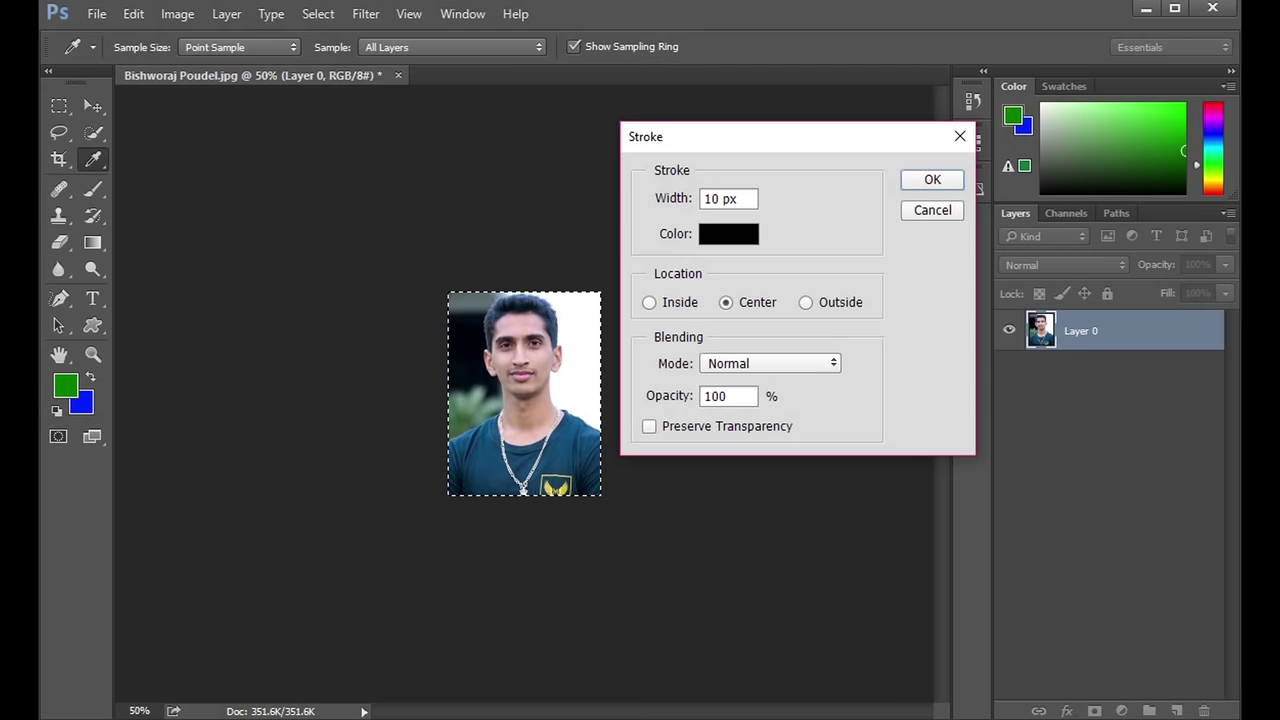
pyautogui.press('Return')
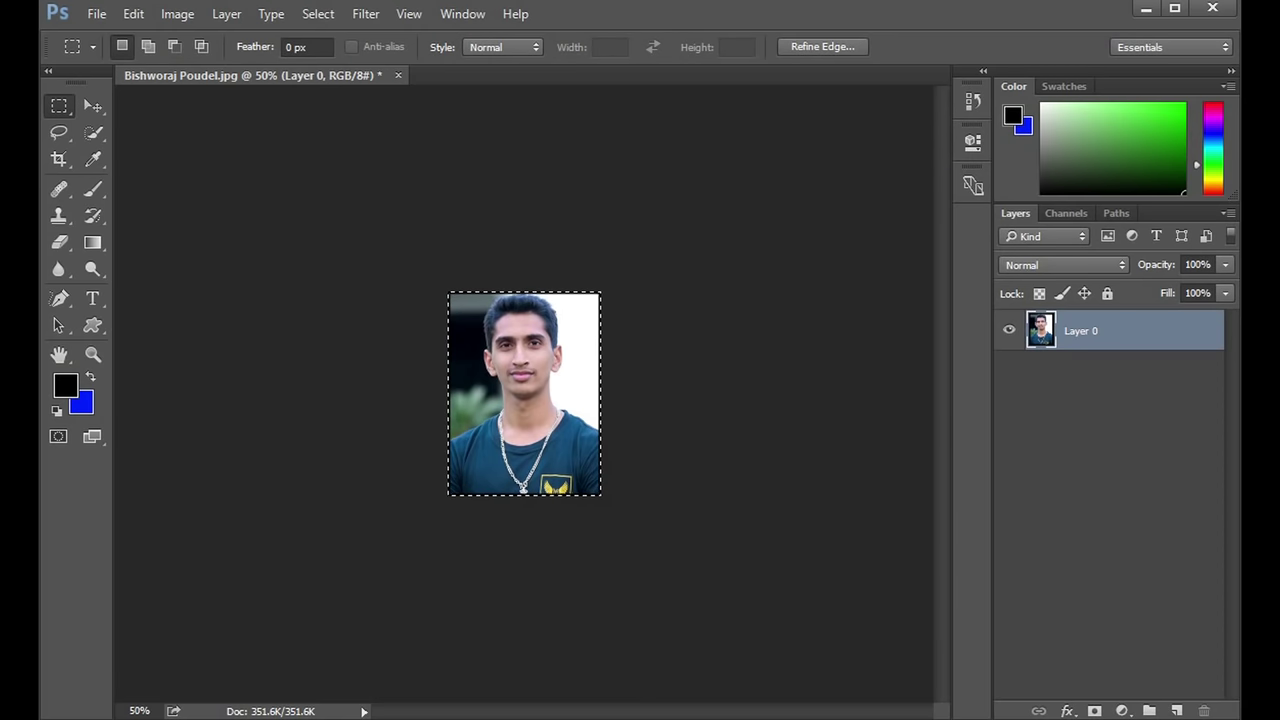
pyautogui.hotkey('ctrl', 'd')
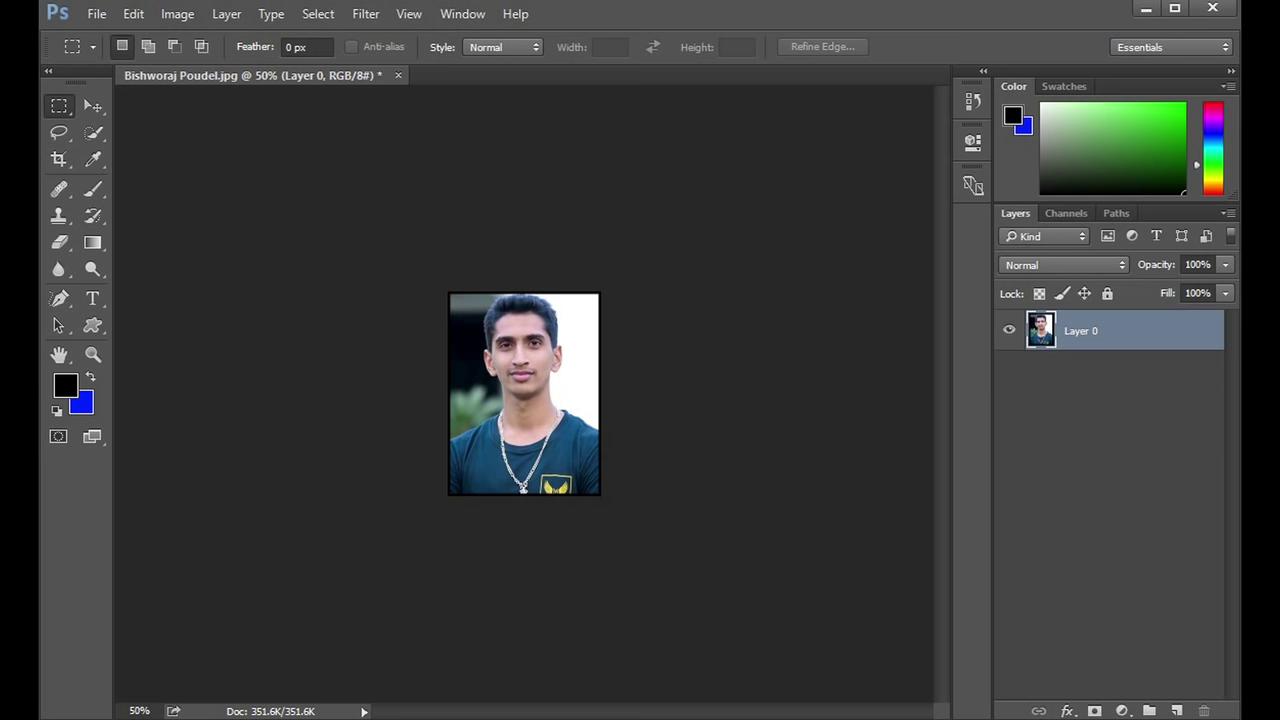
# Free-transform the bordered portrait down to about 94% and nudge it into place
pyautogui.hotkey('ctrl', 't')
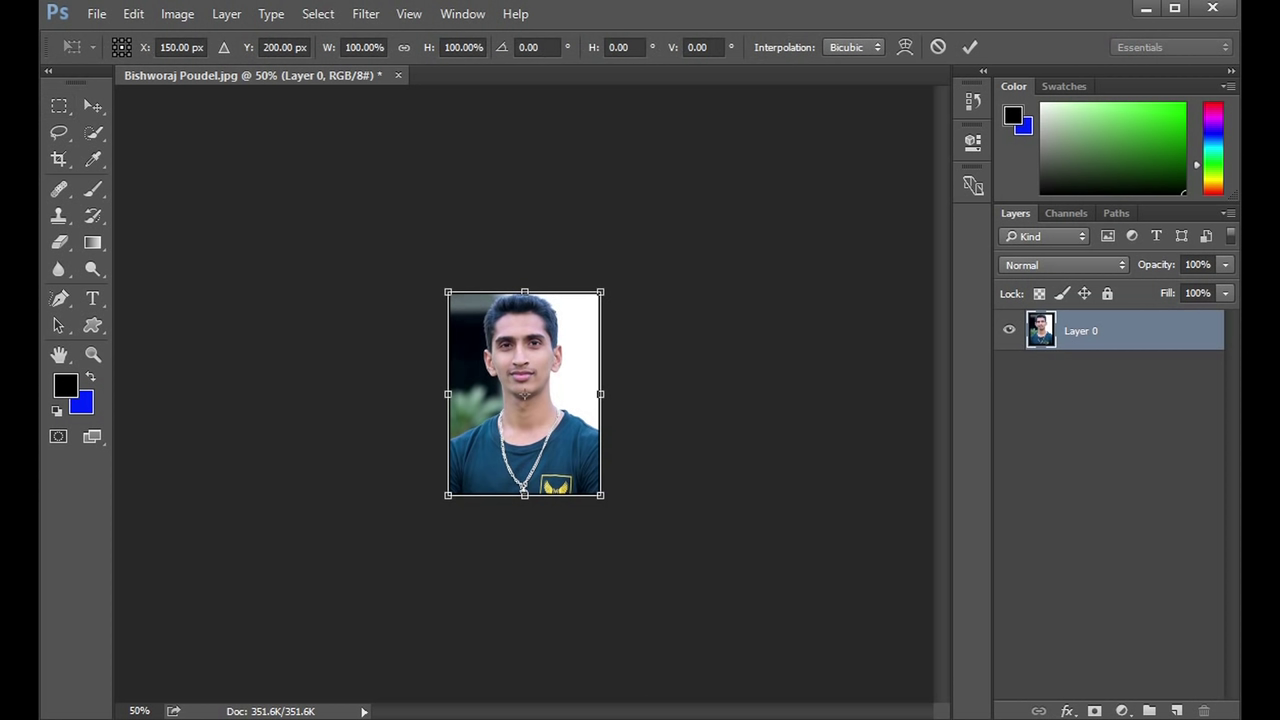
pyautogui.moveTo(600, 292); pyautogui.dragTo(591, 300)
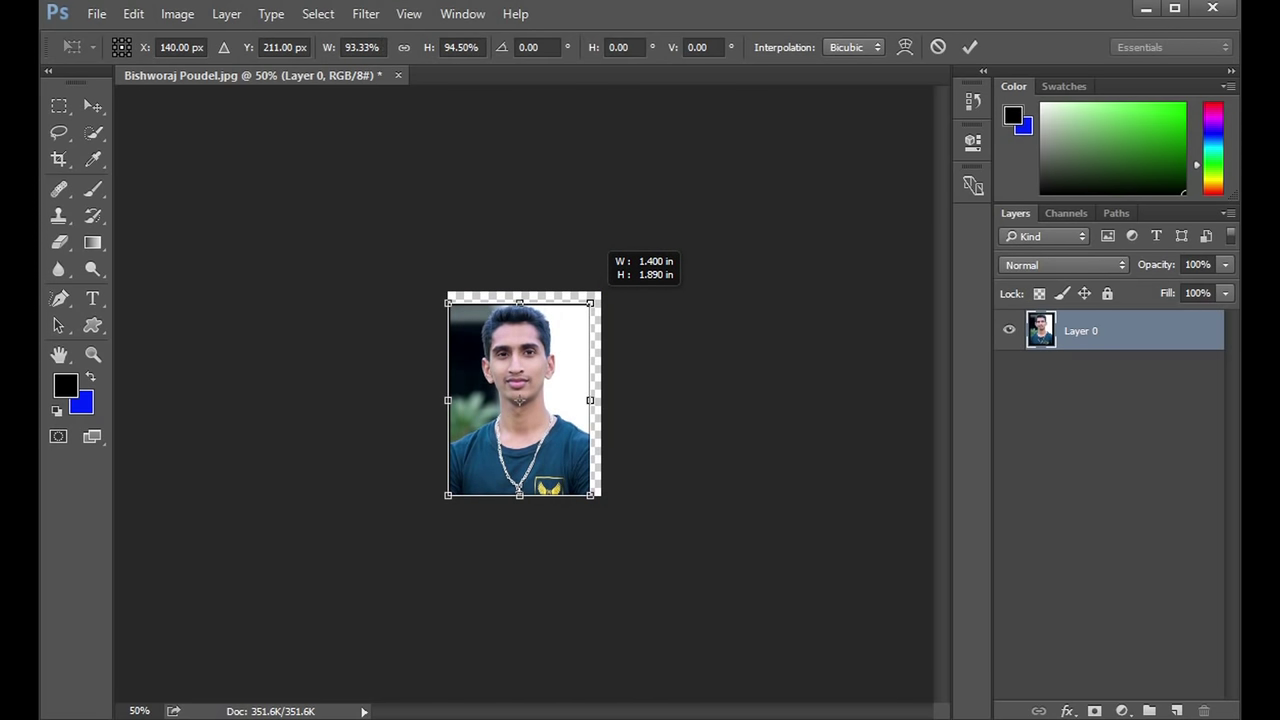
pyautogui.moveTo(536, 331); pyautogui.dragTo(541, 326)
pyautogui.click(969, 47)
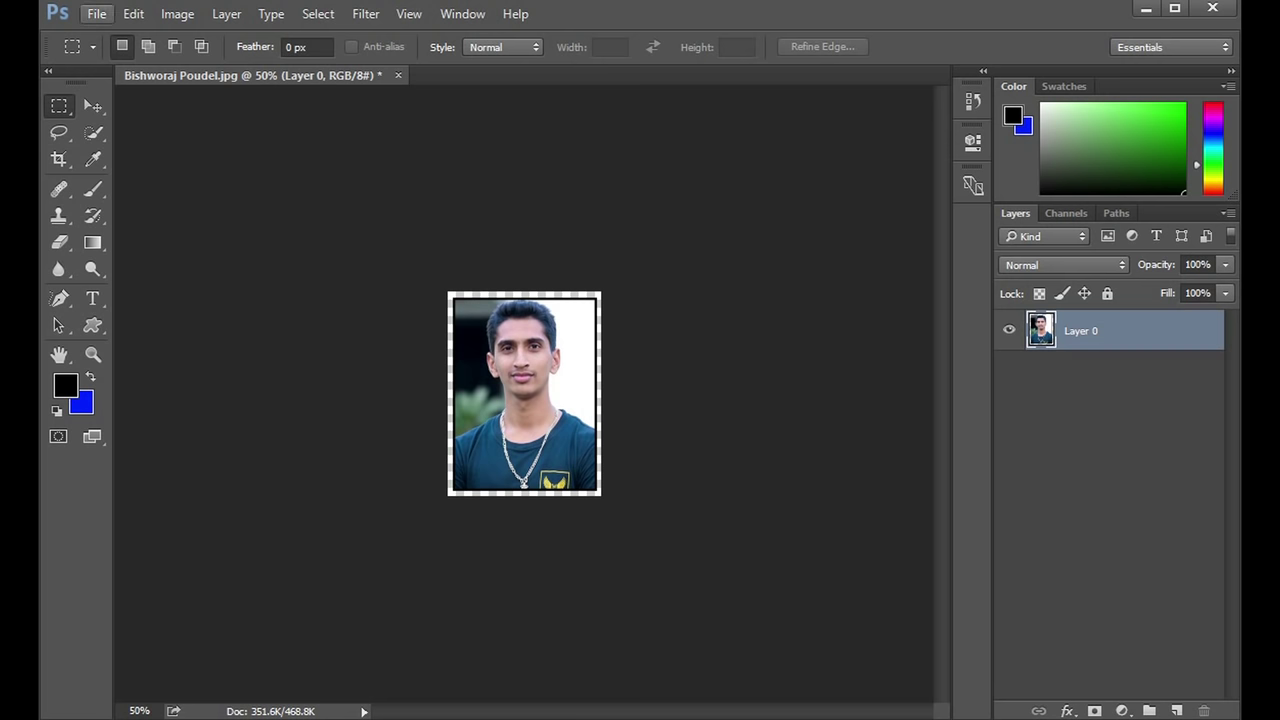
pyautogui.click(133, 14)
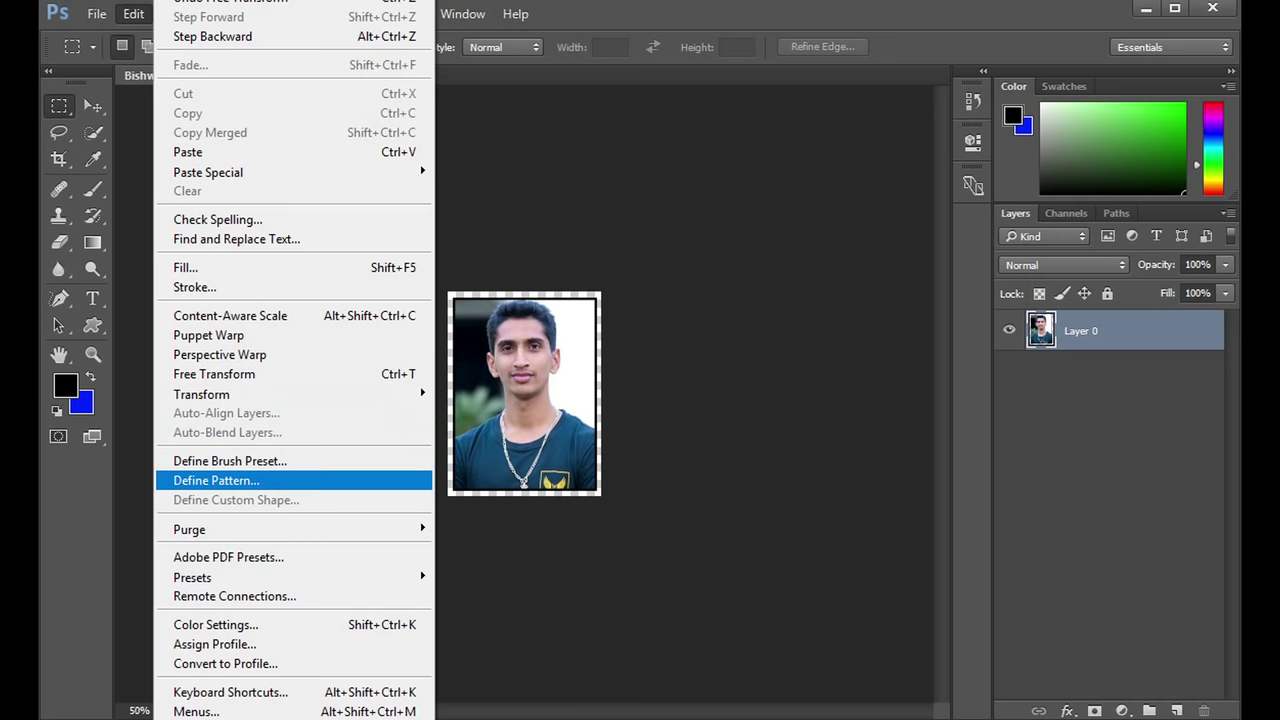
# Define the bordered portrait as a pattern named MyPassport.jpg
pyautogui.click(216, 480)
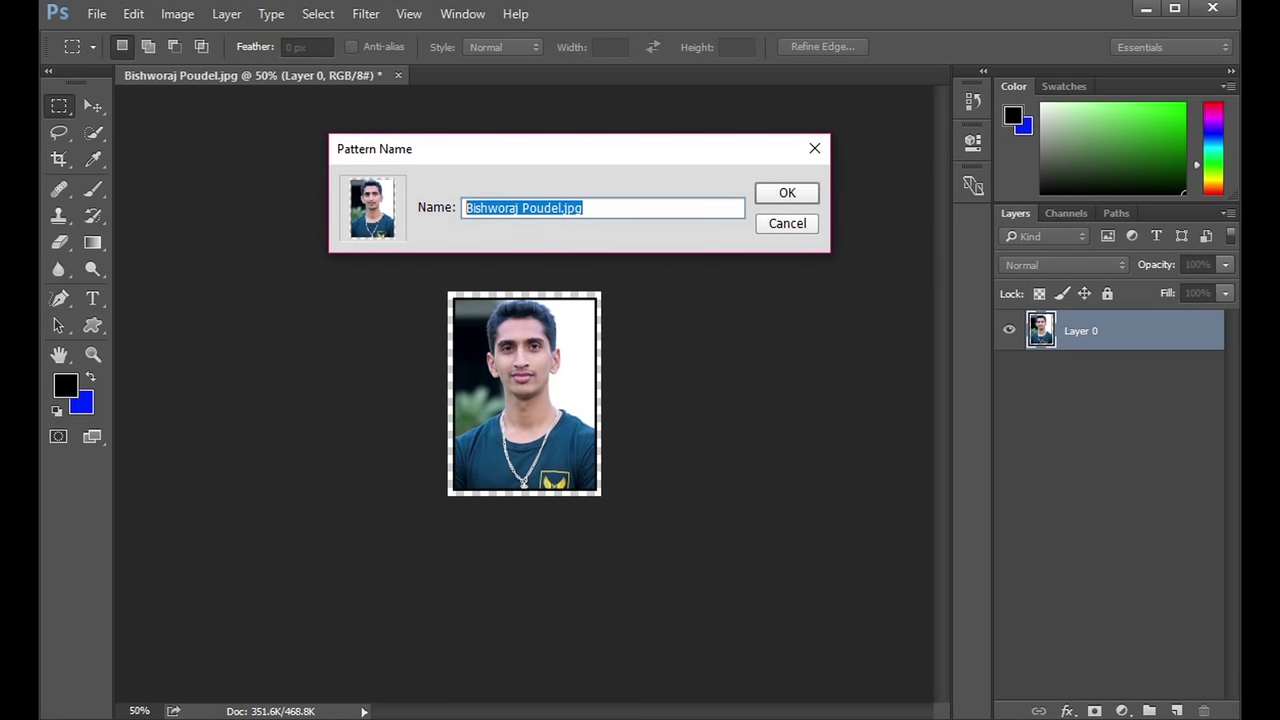
pyautogui.moveTo(472, 208); pyautogui.dragTo(562, 208)
pyautogui.press('BackSpace')
pyautogui.press('BackSpace')
pyautogui.write('My')
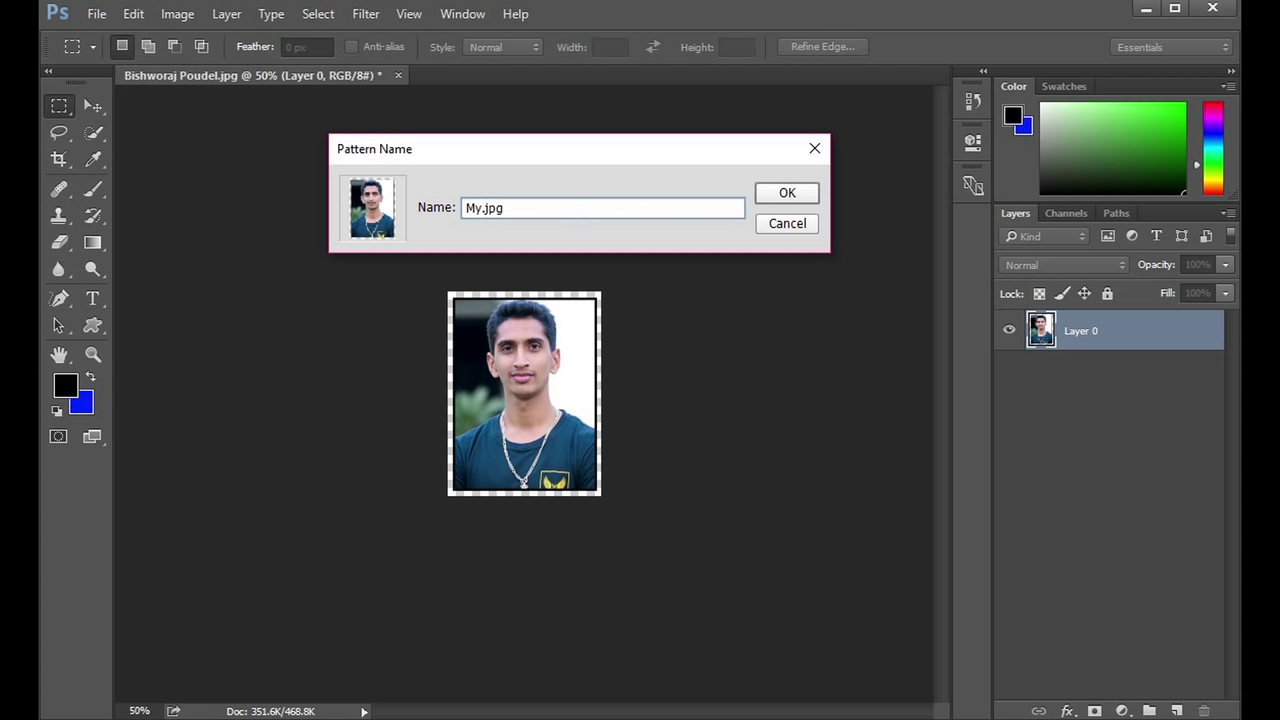
pyautogui.write('Passport')
pyautogui.press('Return')
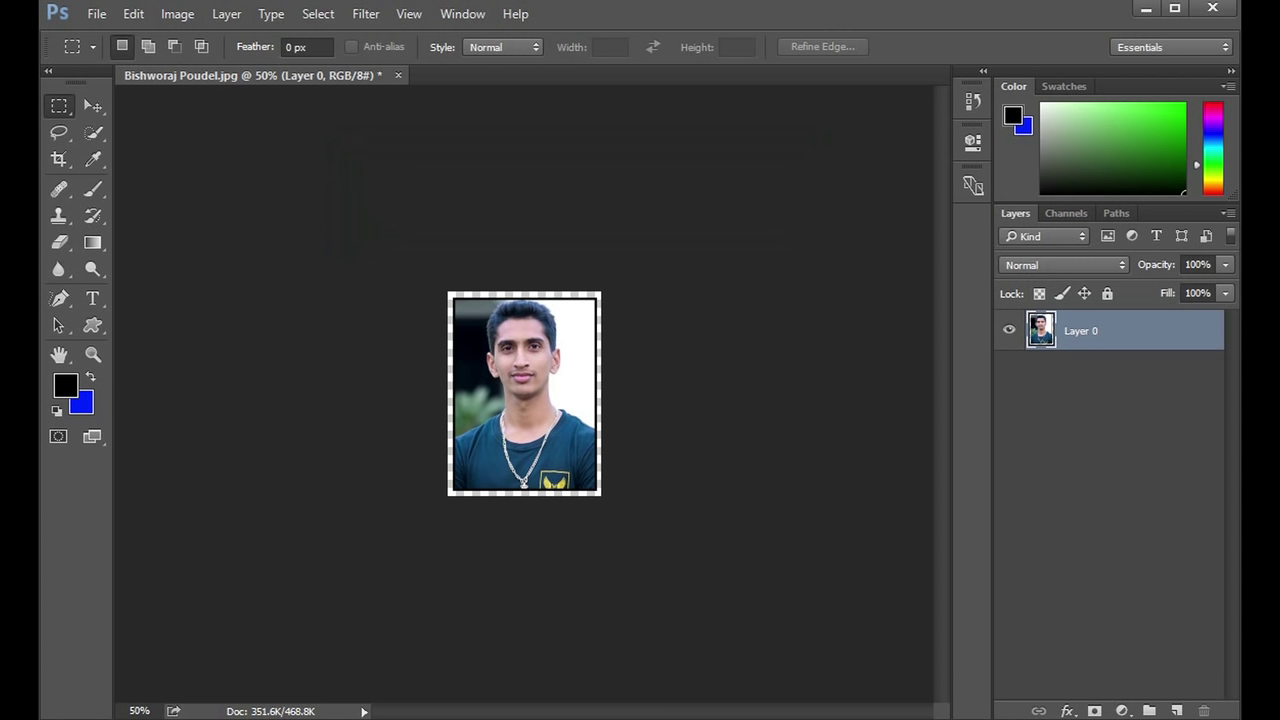
pyautogui.click(96, 14)
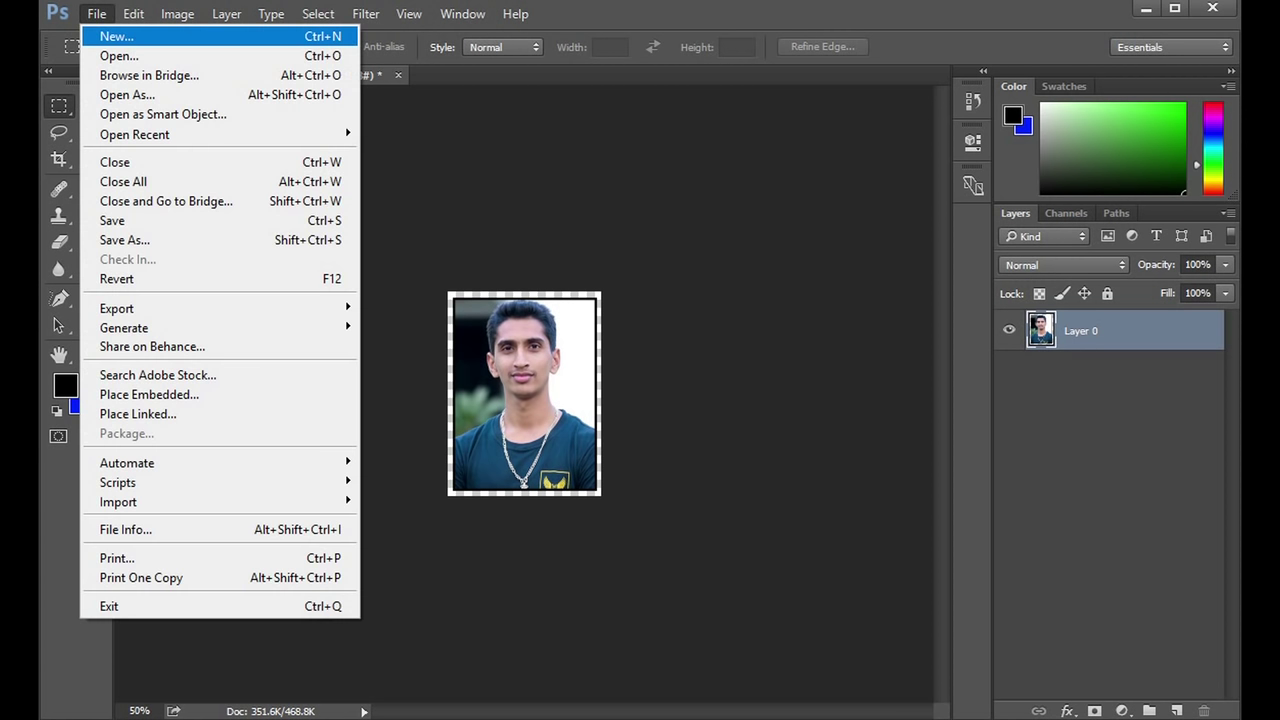
# Start a new document named 'Passport Size Photo of Mine', keeping the Clipboard preset
pyautogui.click(116, 36)
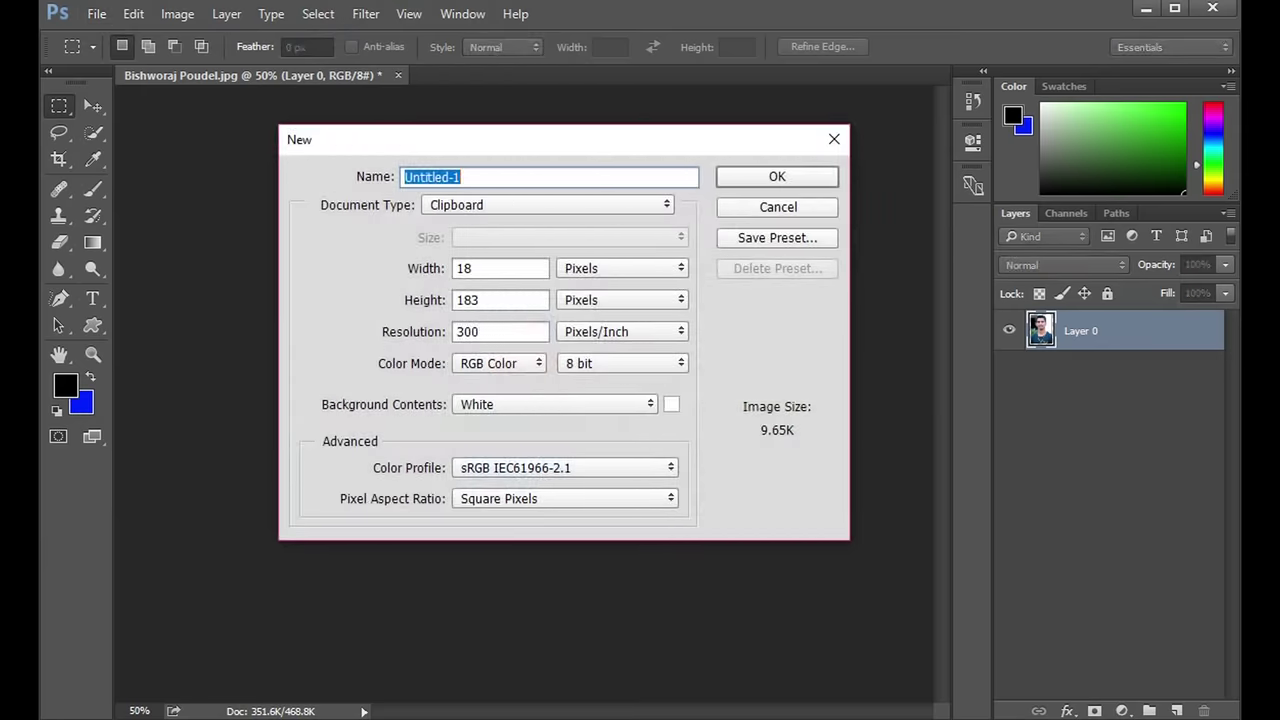
pyautogui.write('Passw')
pyautogui.press('BackSpace')
pyautogui.write('port Size Phot')
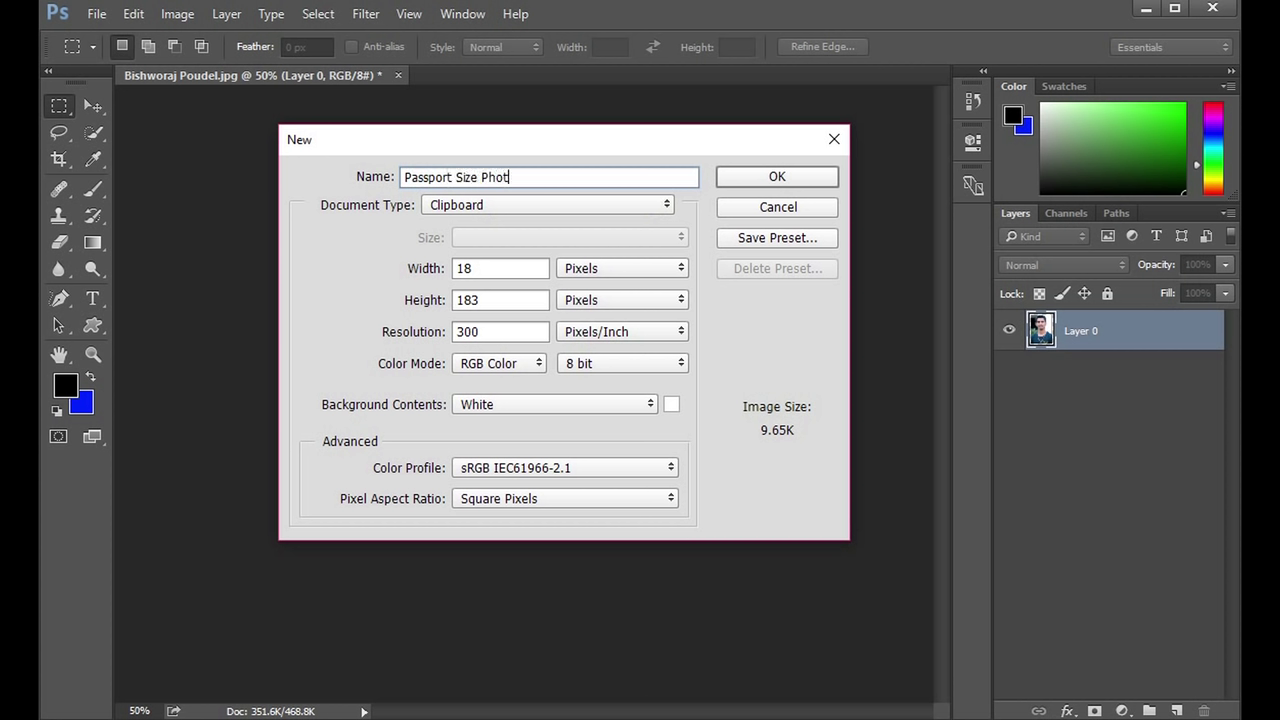
pyautogui.write('o of M')
pyautogui.write('ine')
pyautogui.press('Tab')
pyautogui.hotkey('alt', 'Down')
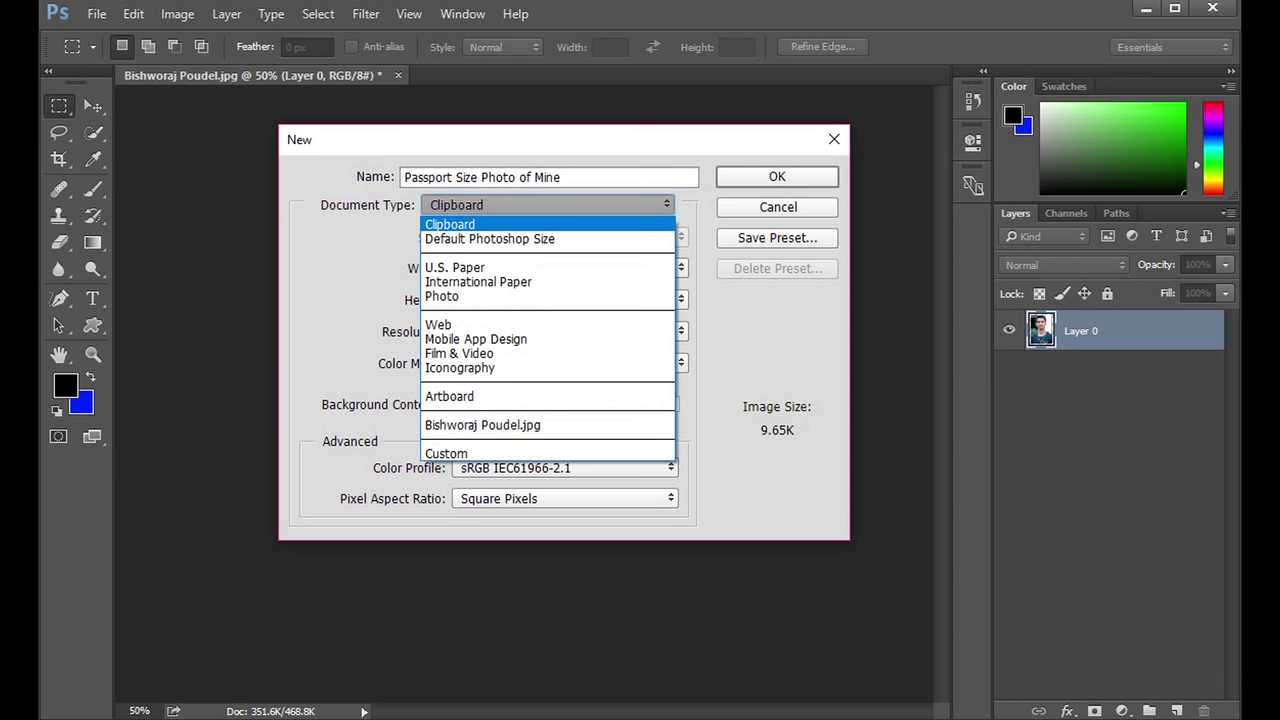
pyautogui.press('Escape')
# Make the document 1200 × 800 px at 300 ppi with a White background
pyautogui.press('Tab')
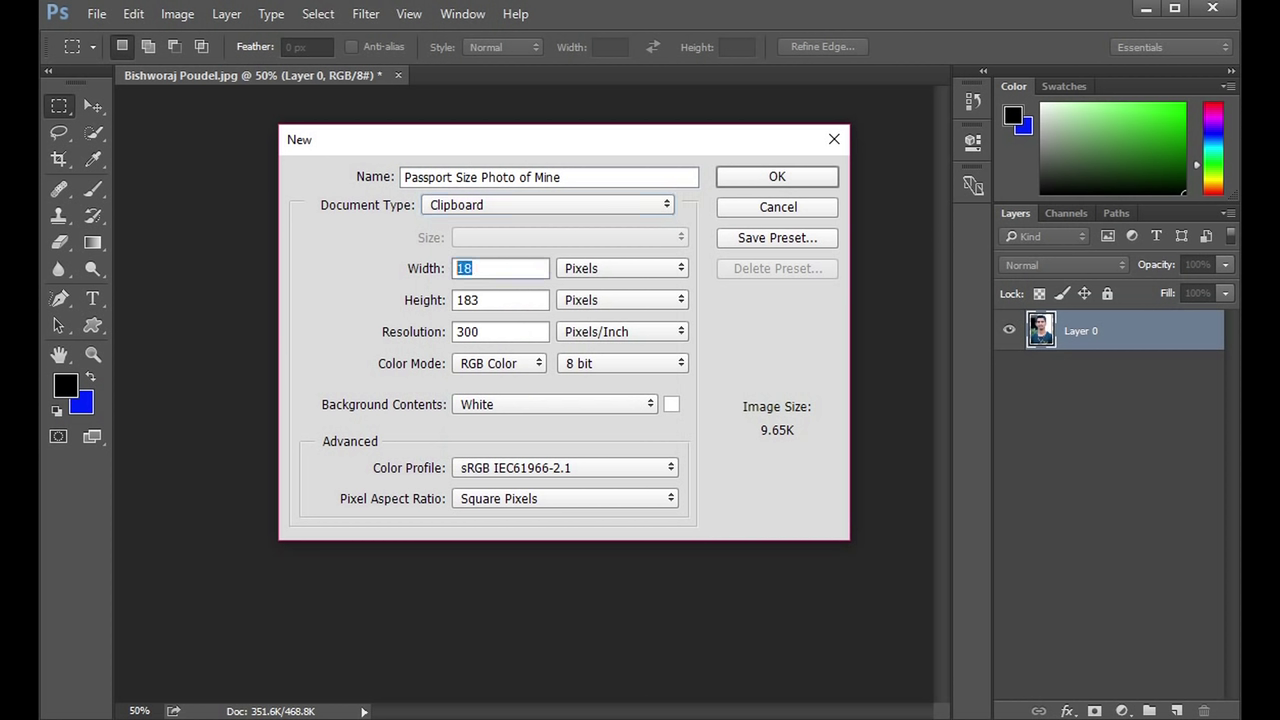
pyautogui.write('1200')
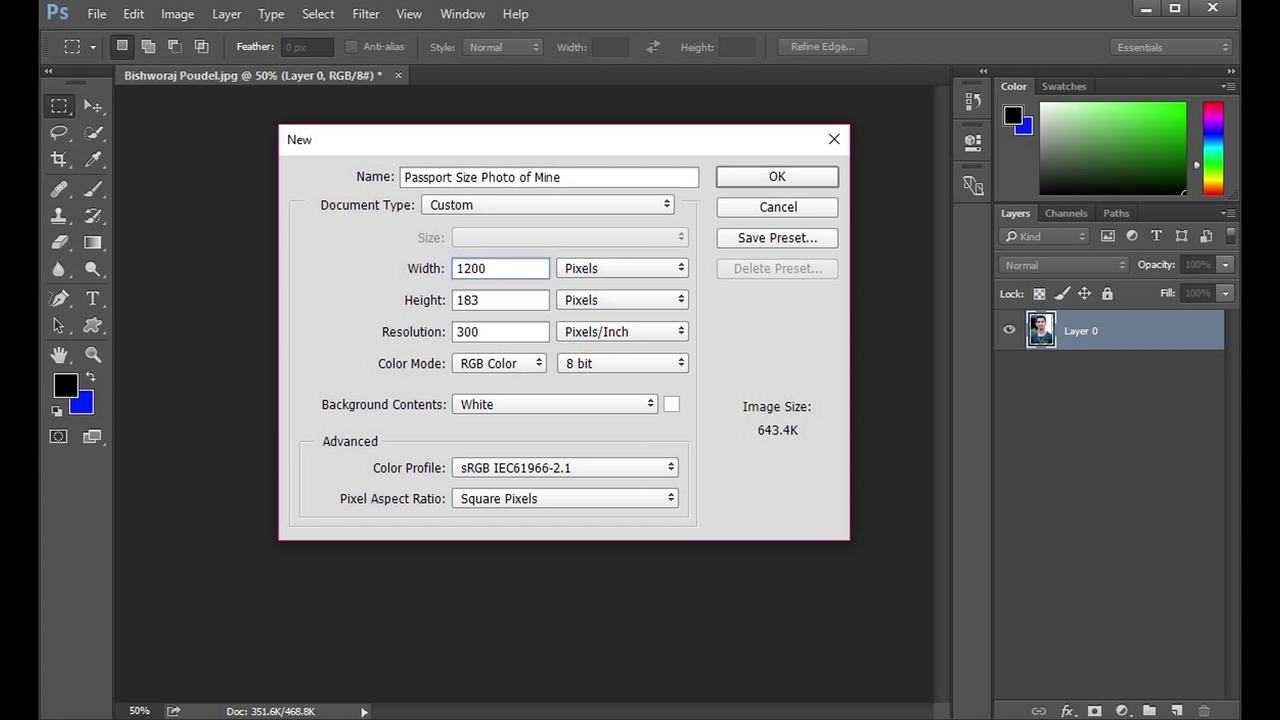
pyautogui.press('Tab')
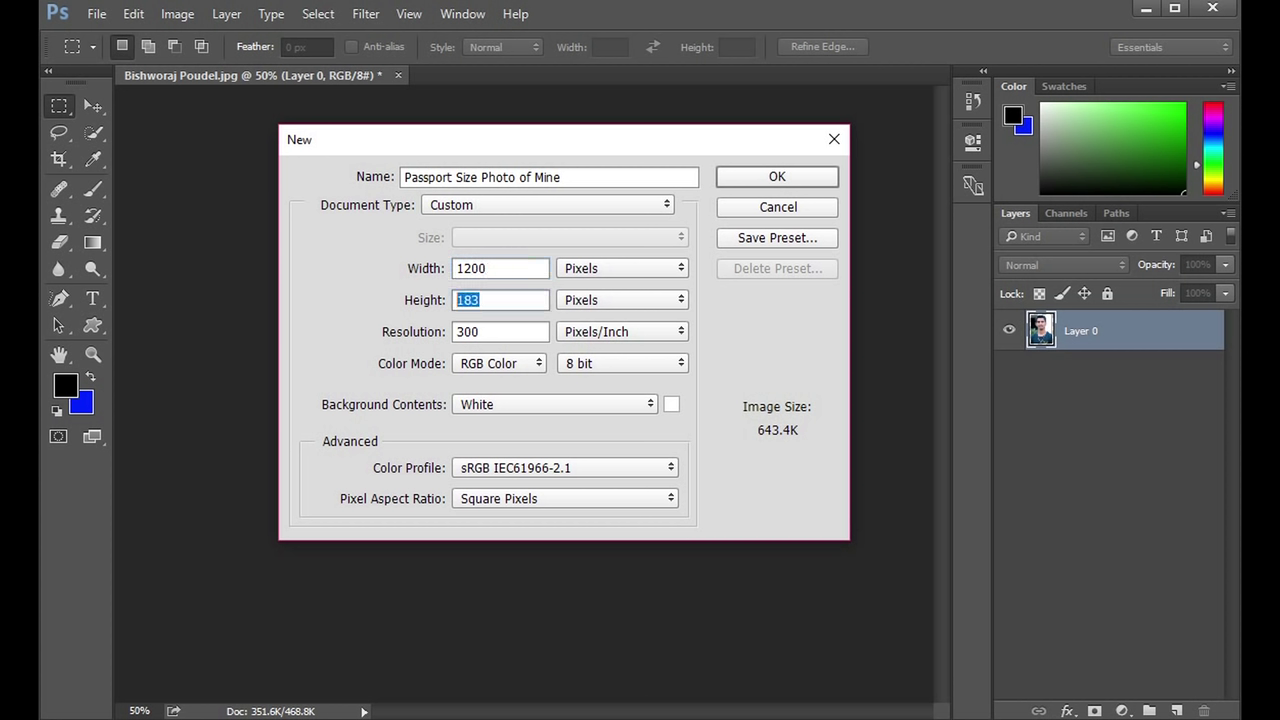
pyautogui.write('800')
pyautogui.press('Tab')
pyautogui.hotkey('ctrl', 'a')
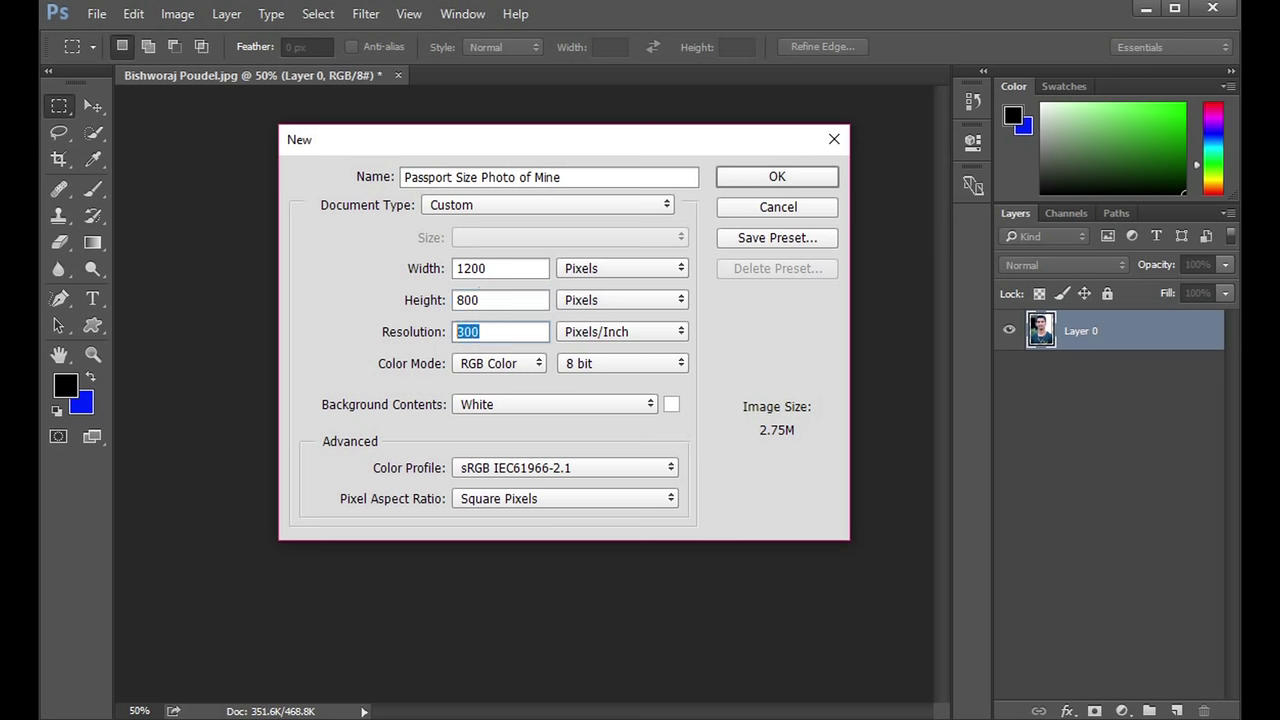
pyautogui.click(555, 404)
pyautogui.click(480, 420)
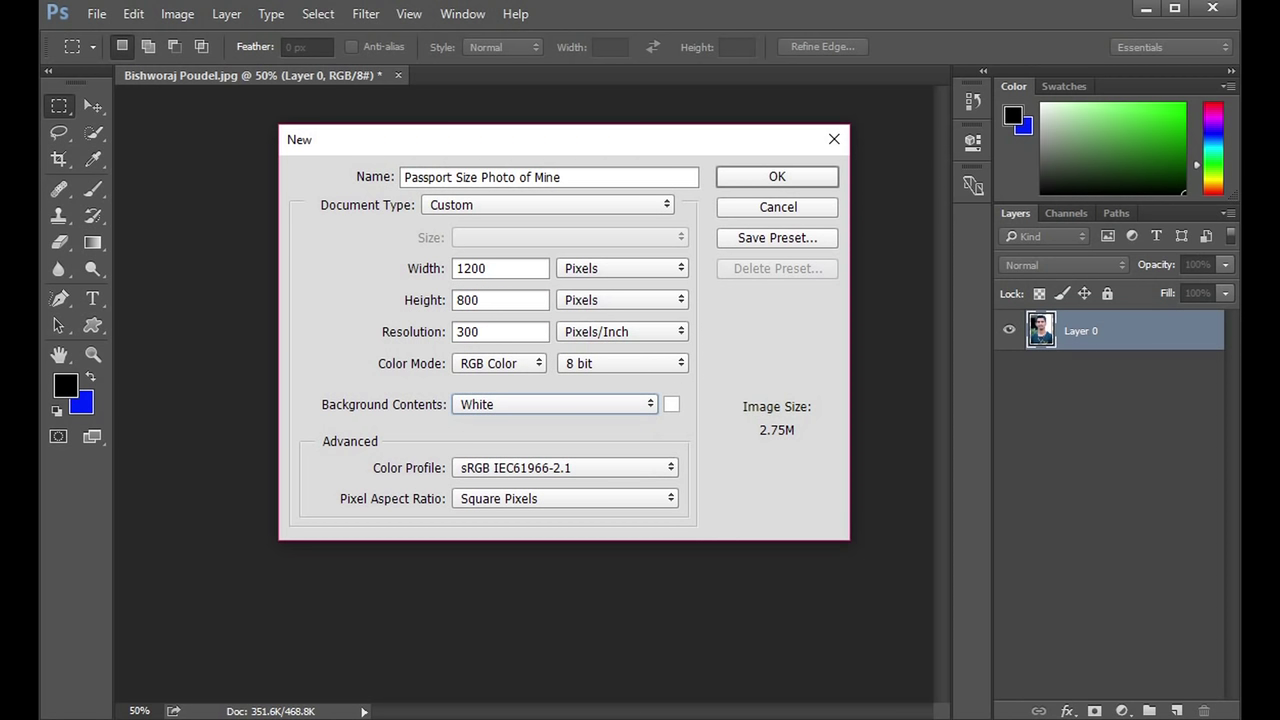
pyautogui.click(777, 176)
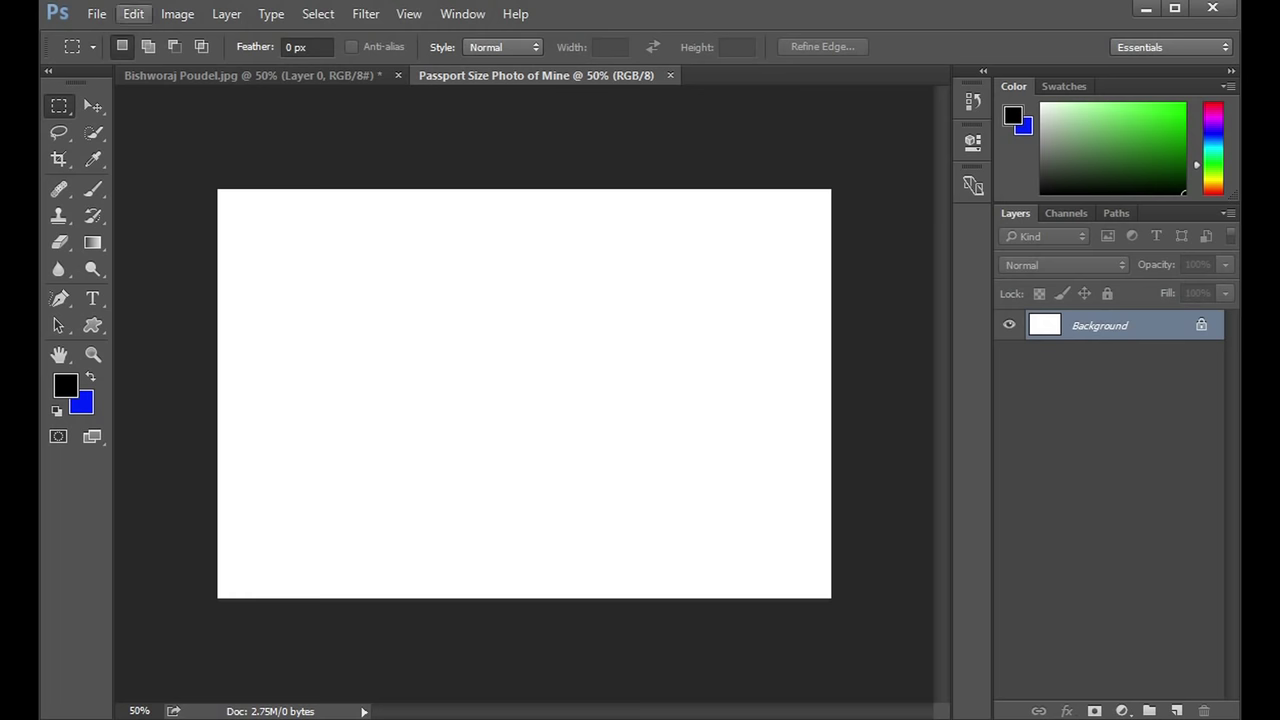
pyautogui.click(133, 13)
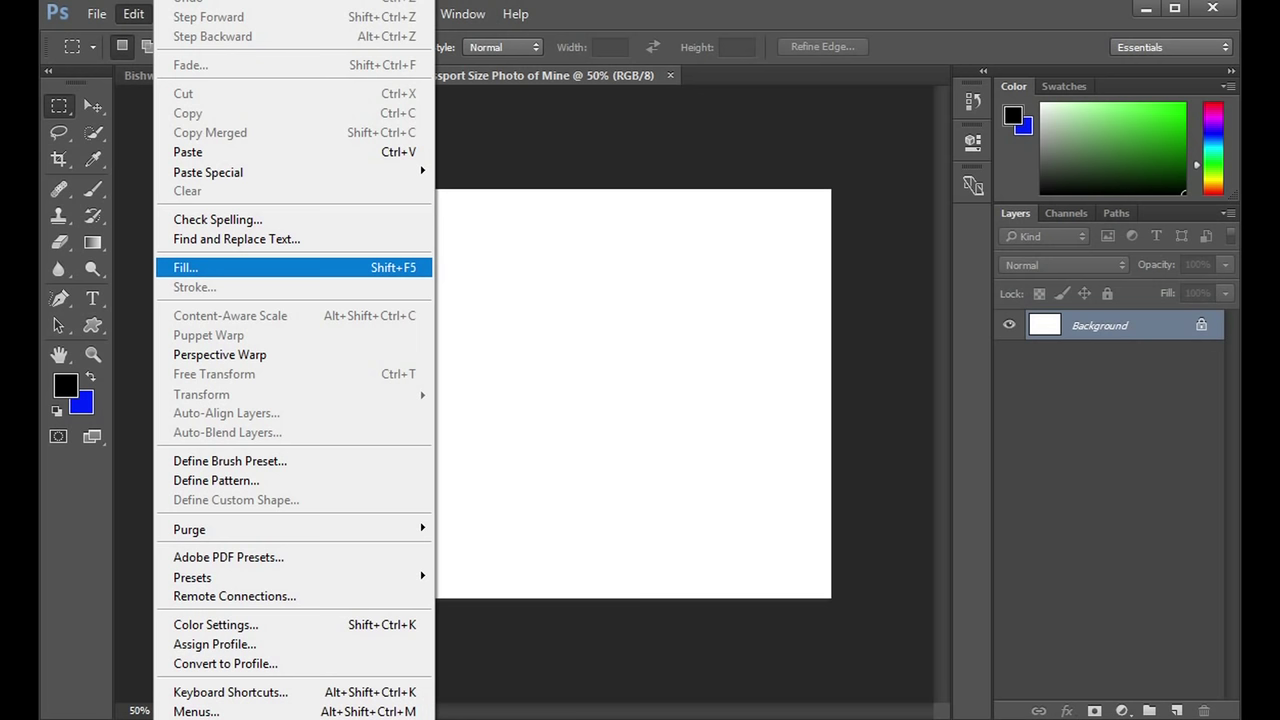
# Fill the new sheet with the MyPassport.jpg custom pattern, tiling eight portraits
pyautogui.click(200, 267)
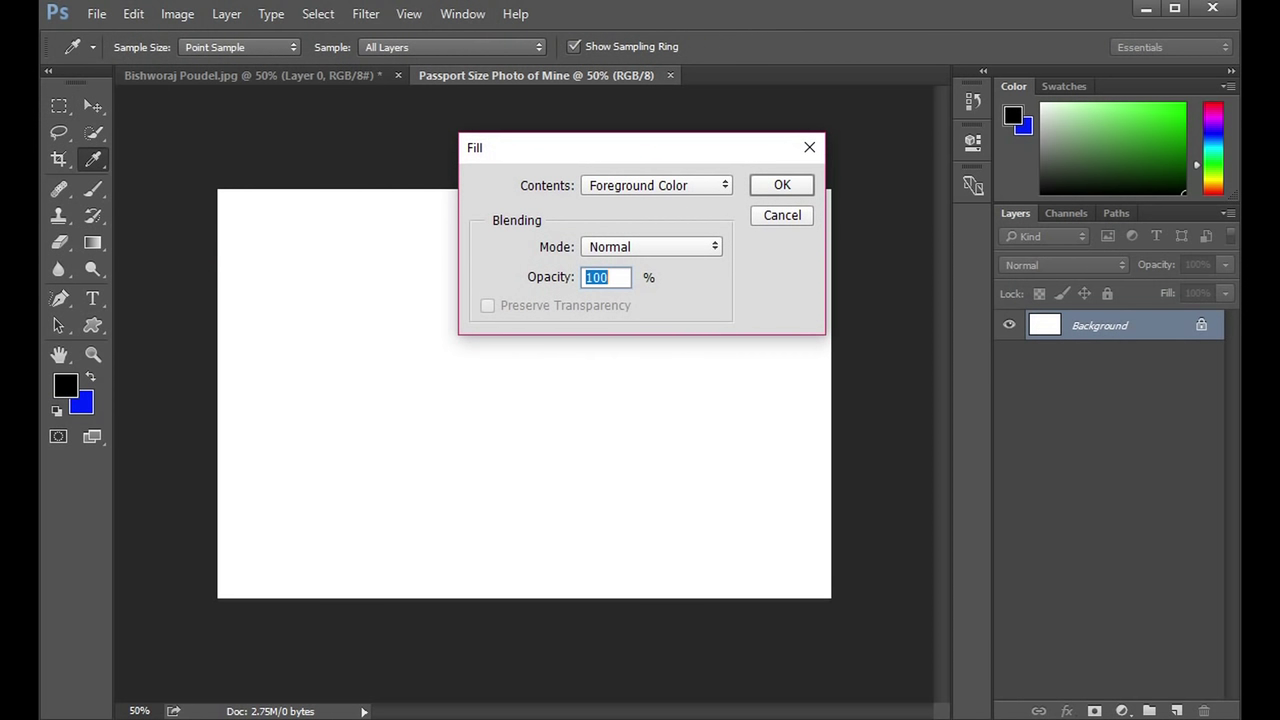
pyautogui.click(656, 185)
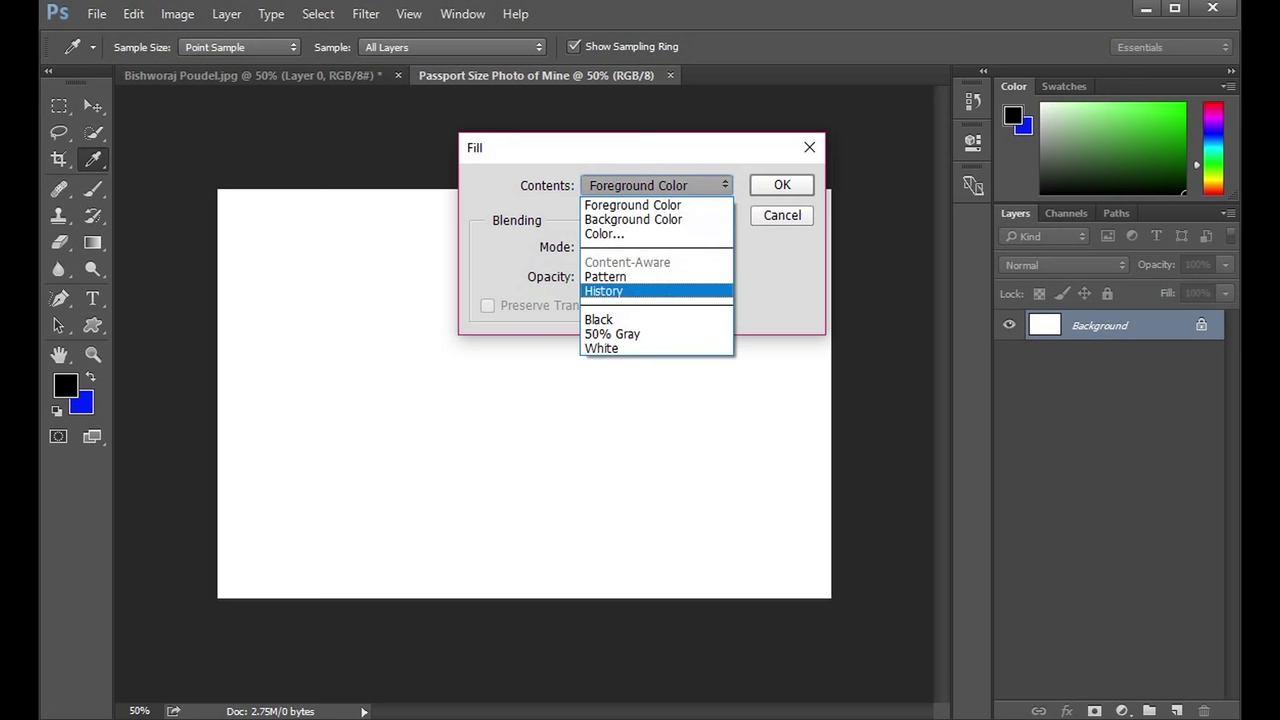
pyautogui.press('Return')
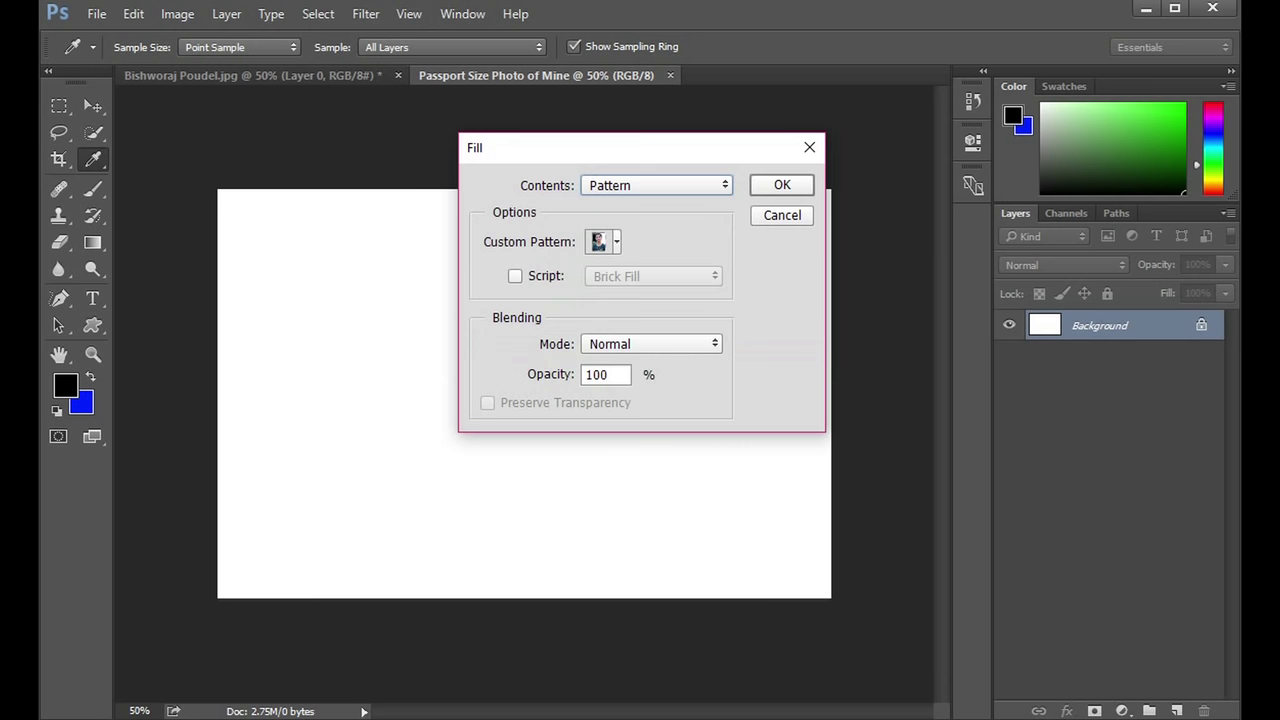
pyautogui.click(616, 241)
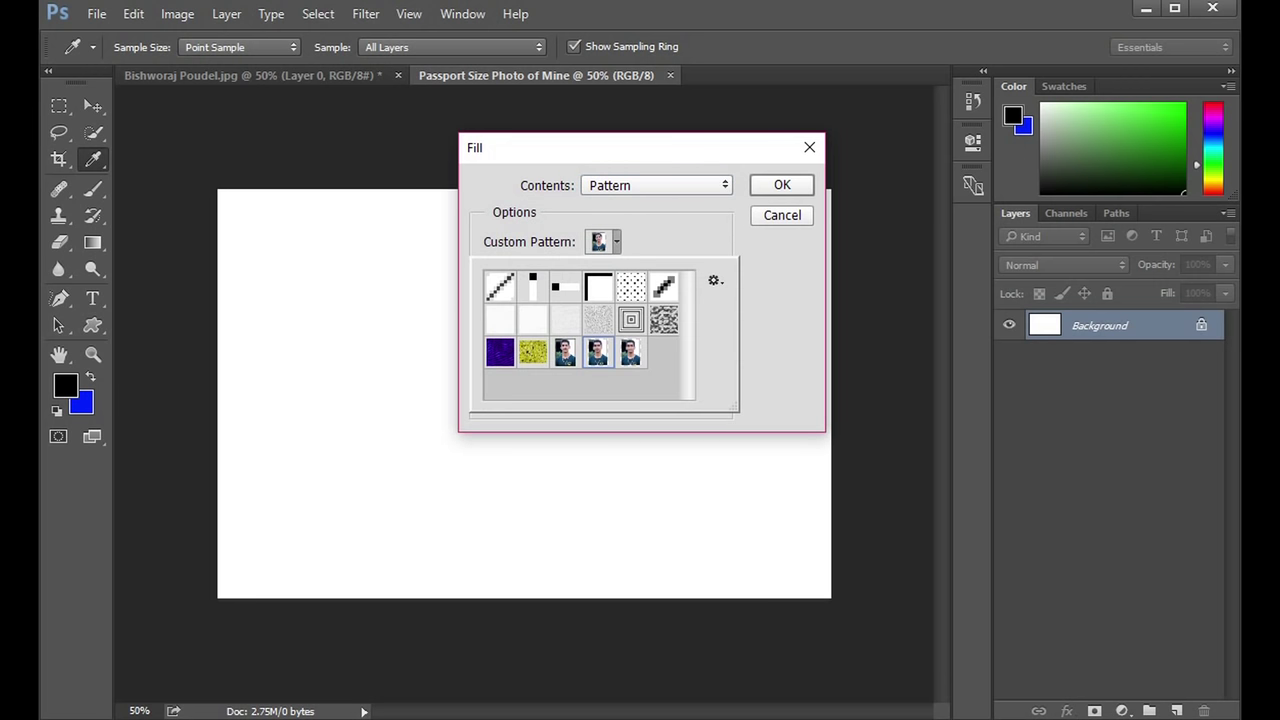
pyautogui.click(630, 352)
pyautogui.press('Return')
pyautogui.press('Return')
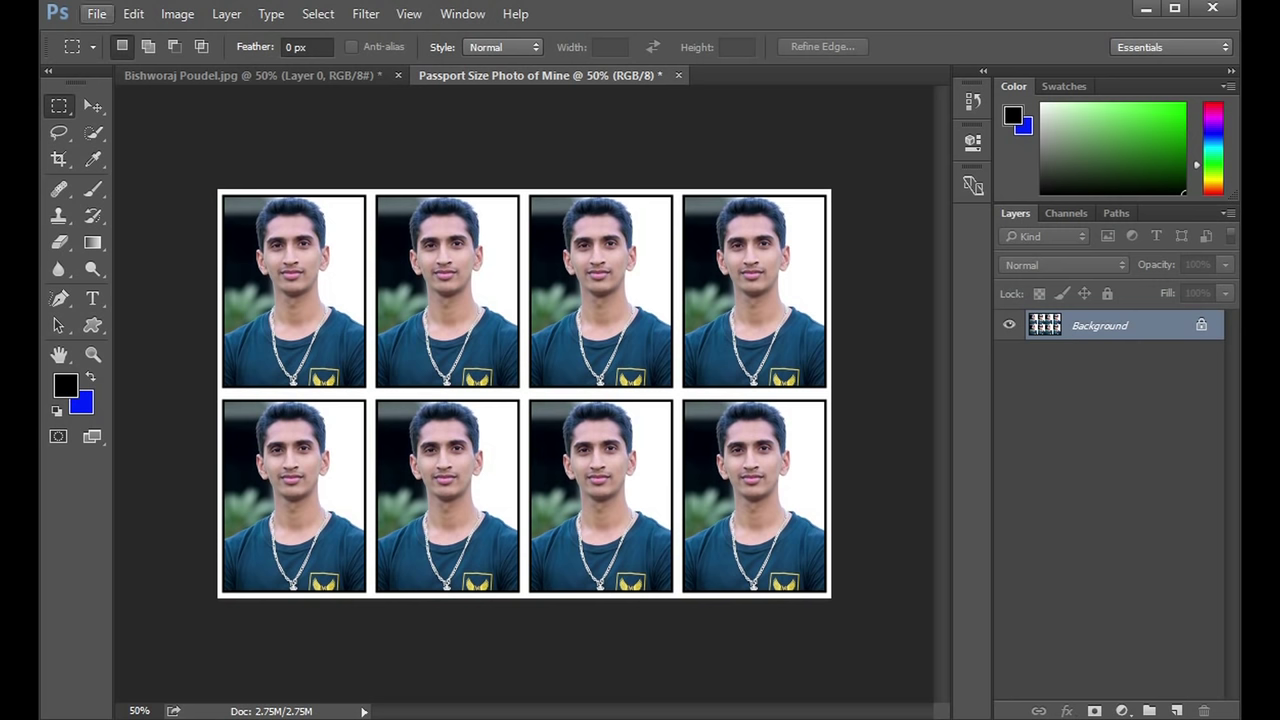
pyautogui.click(96, 14)
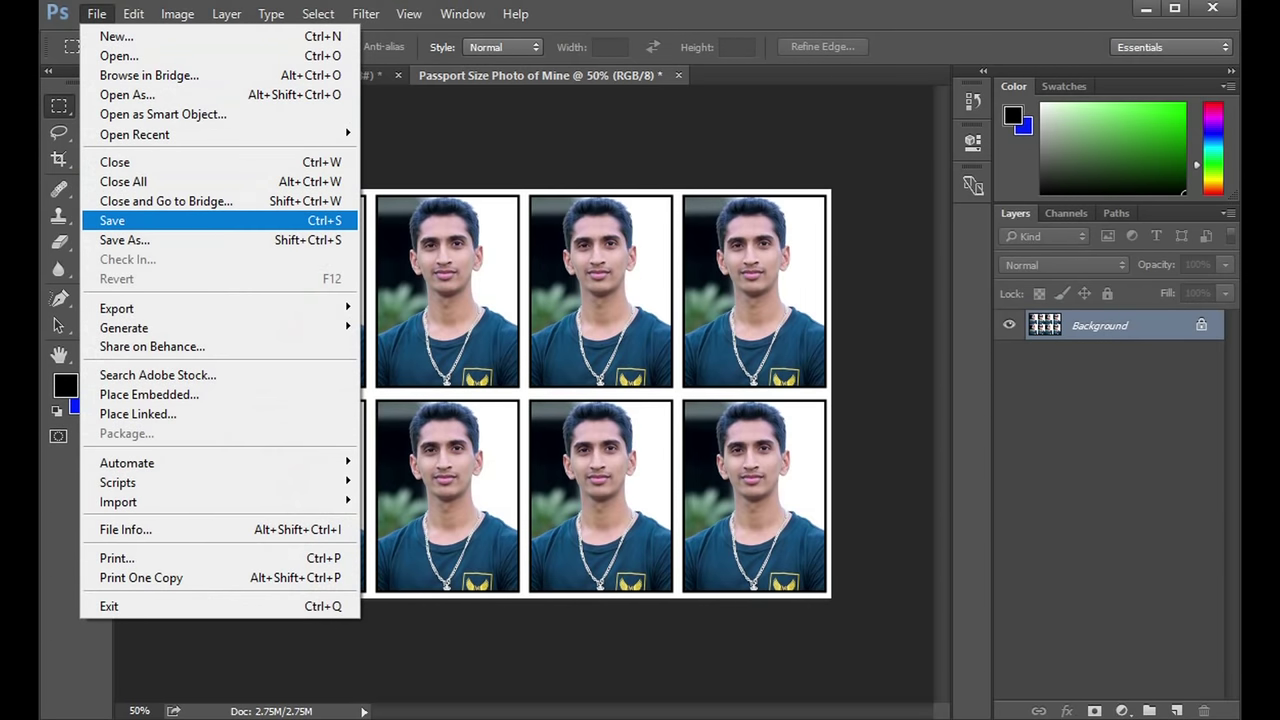
# Save the sheet as PNG, Passport Size Photo of Mine.png, and close the portrait without saving
pyautogui.click(112, 220)
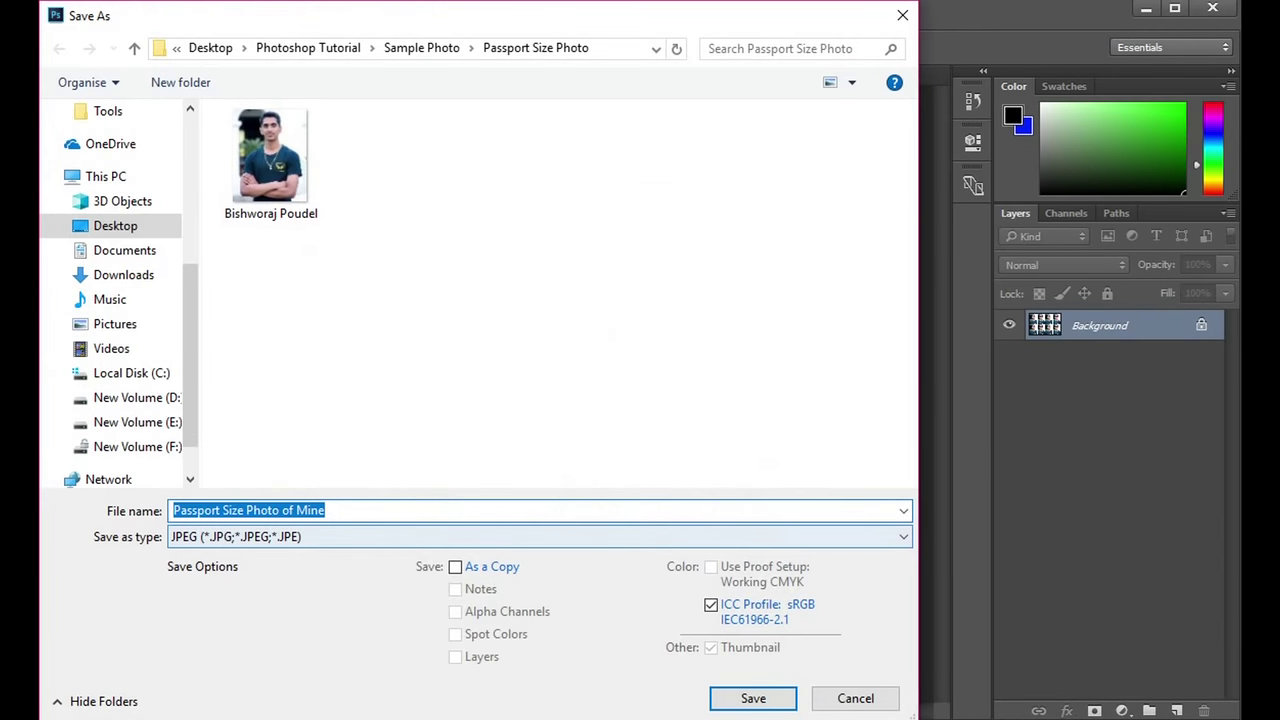
pyautogui.click(540, 537)
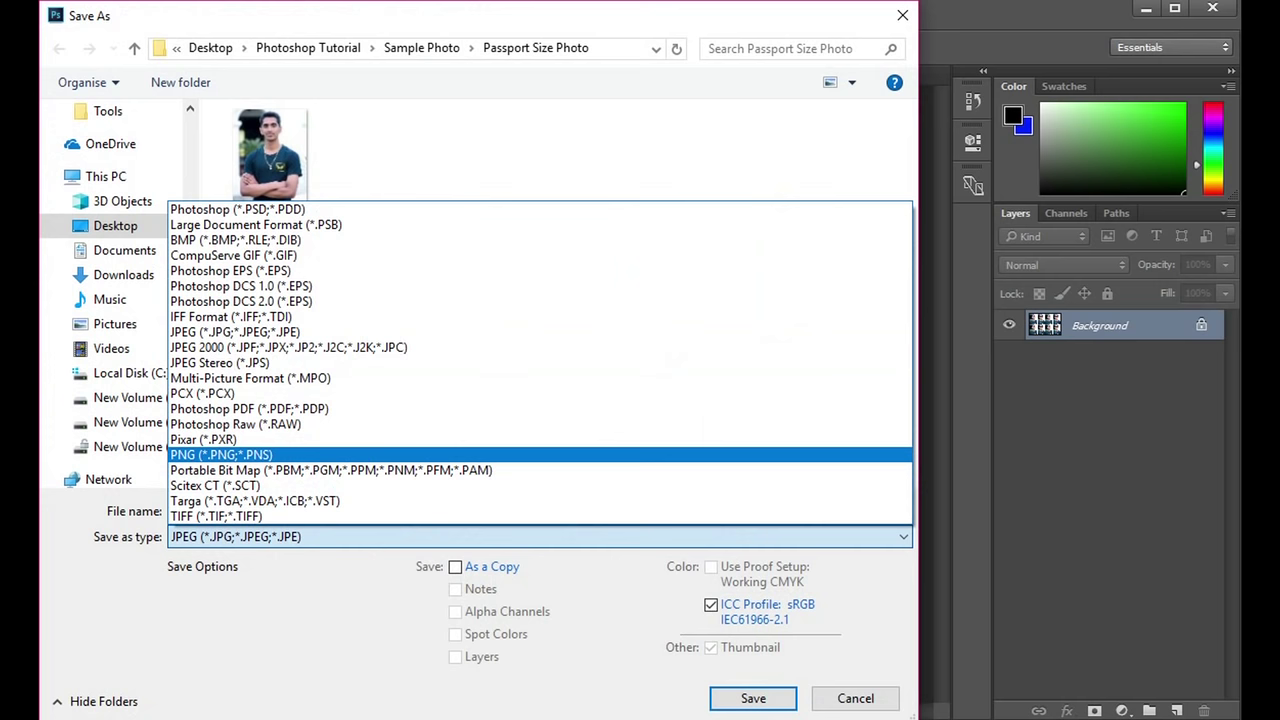
pyautogui.click(221, 455)
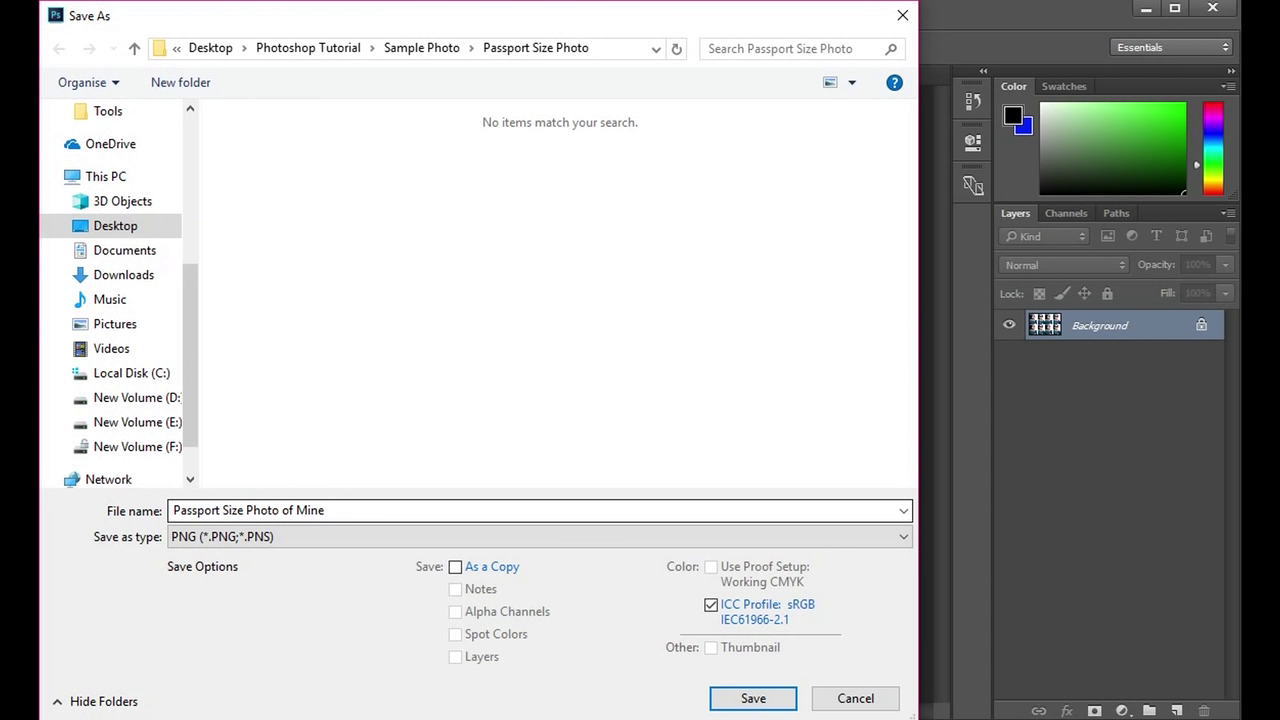
pyautogui.click(753, 698)
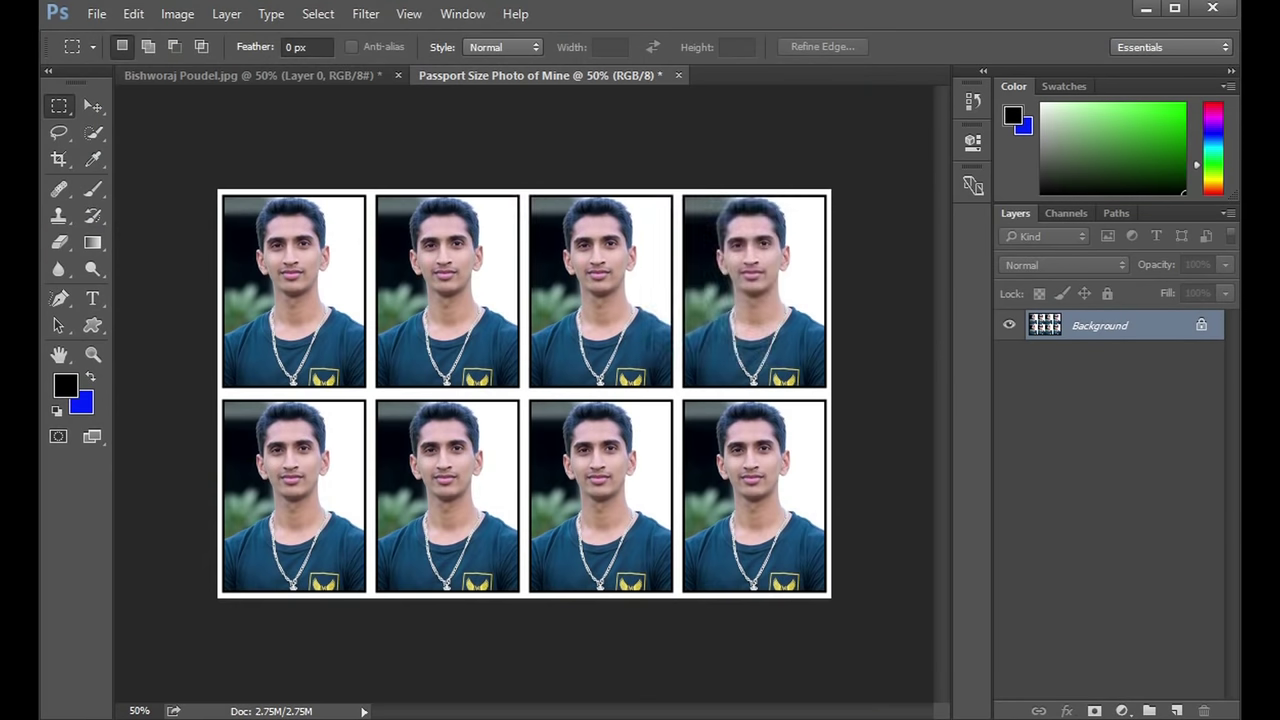
pyautogui.press('Return')
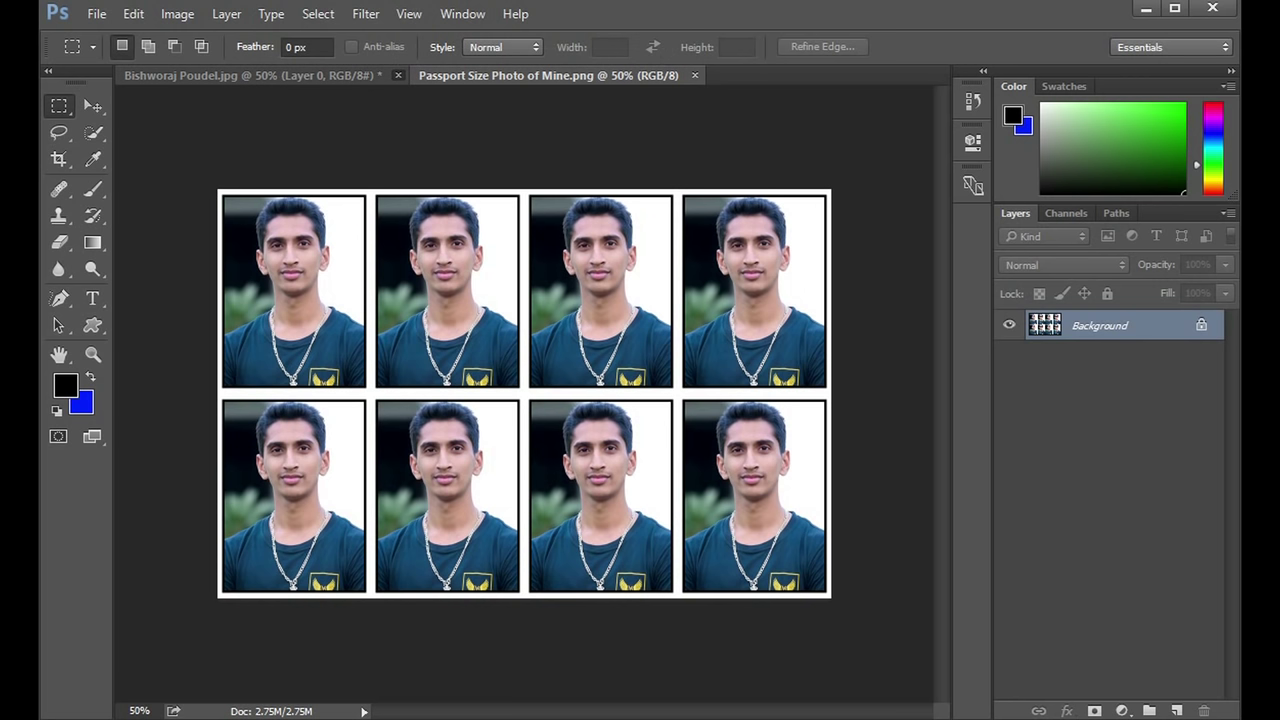
pyautogui.click(397, 75)
pyautogui.click(618, 291)
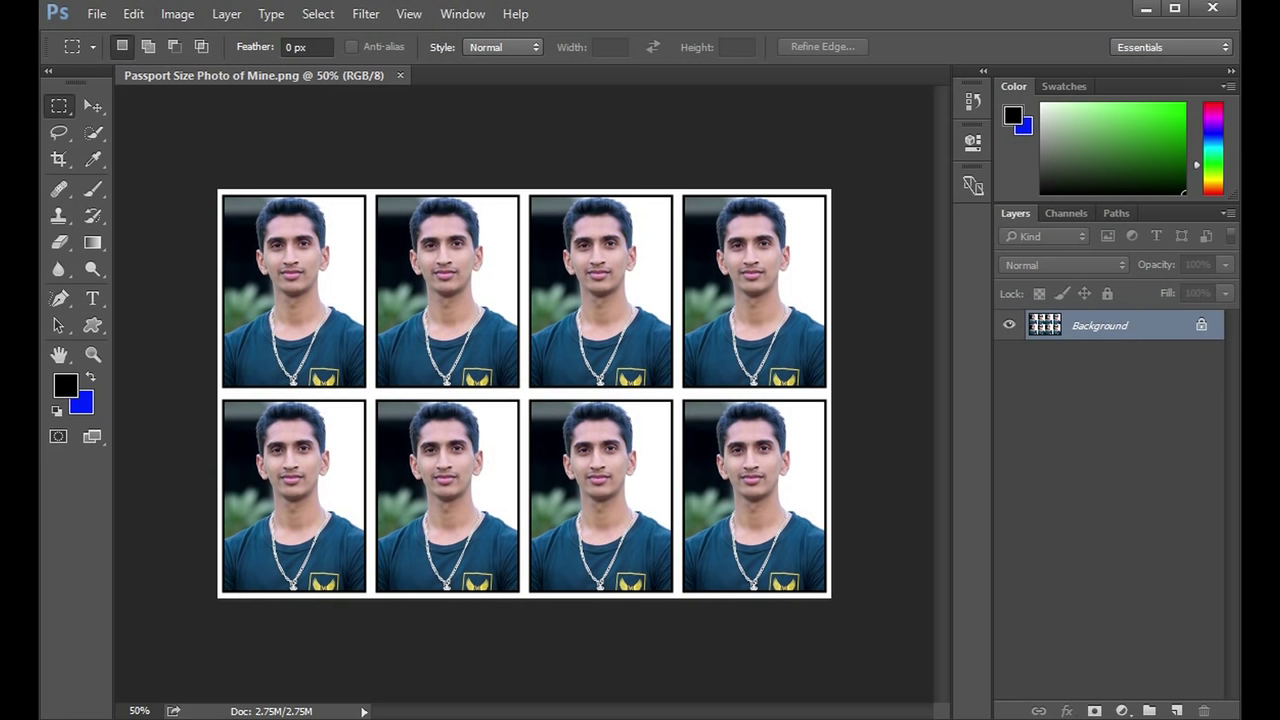
# Close the finished passport sheet and browse the Open dialog into the Chroma Key folder
pyautogui.hotkey('ctrl', 'w')
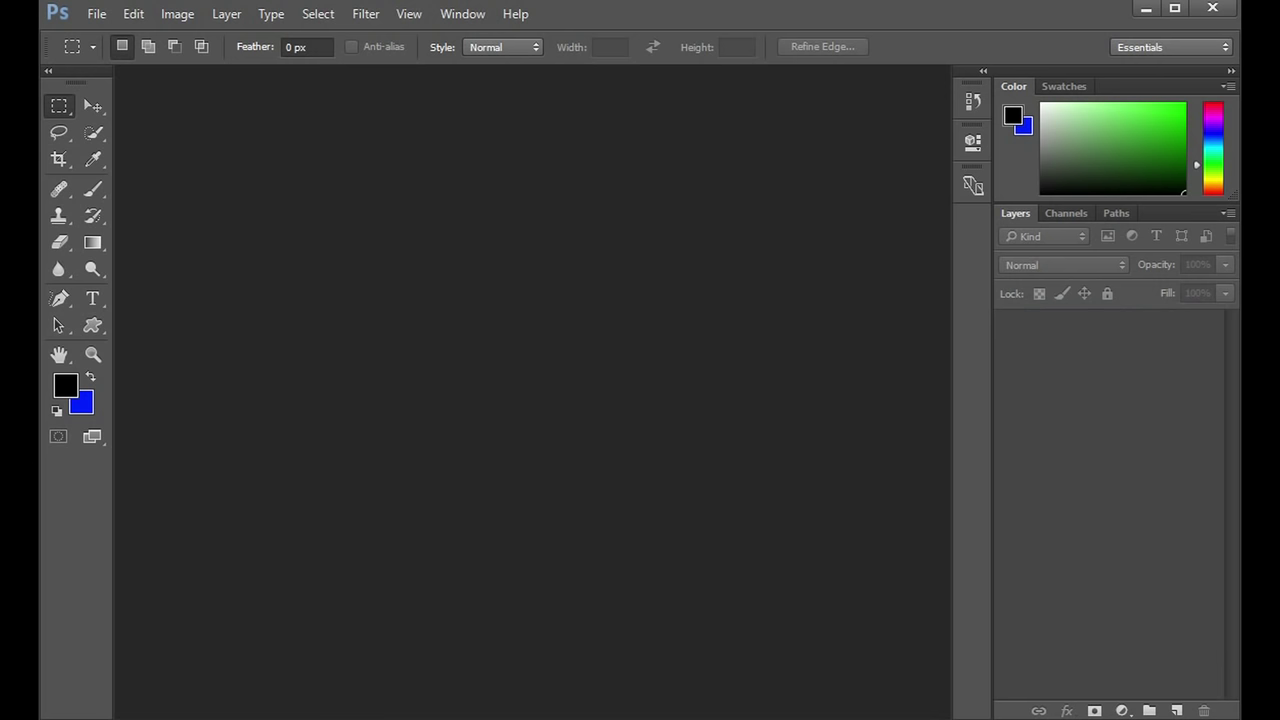
pyautogui.hotkey('alt', 'f')
pyautogui.press('Down')
pyautogui.press('Return')
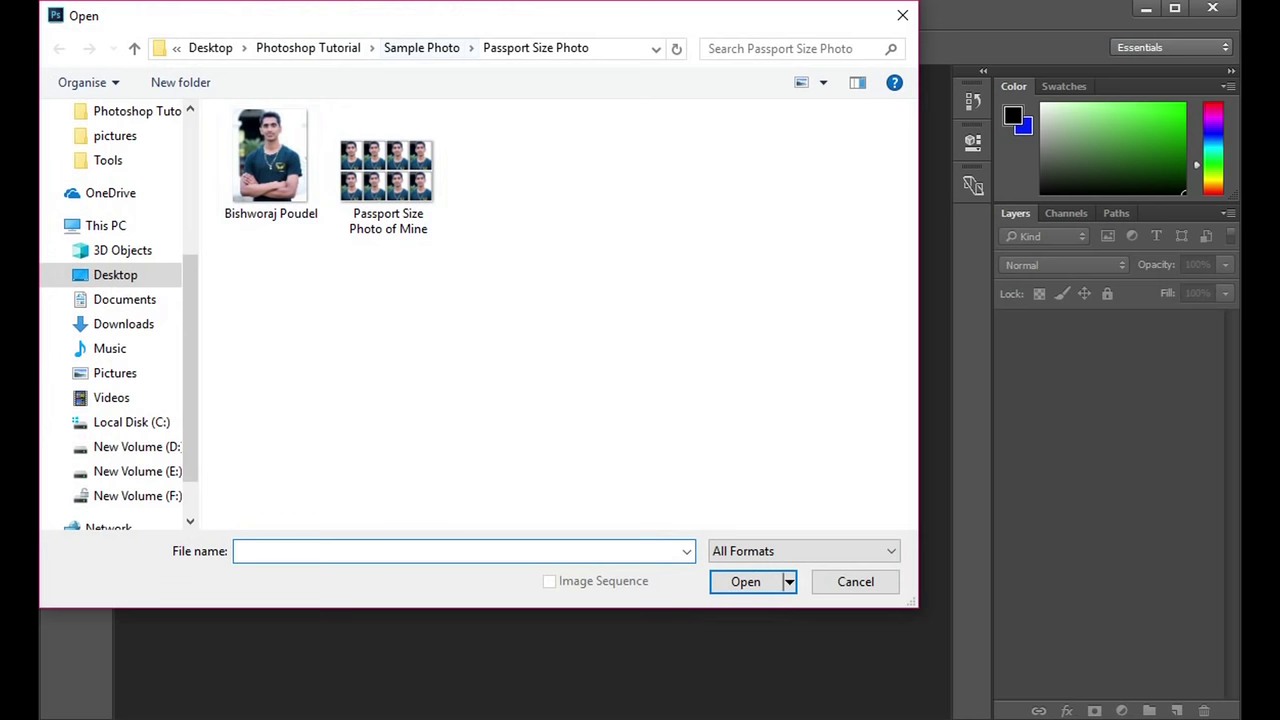
pyautogui.click(422, 48)
pyautogui.doubleClick(277, 137)
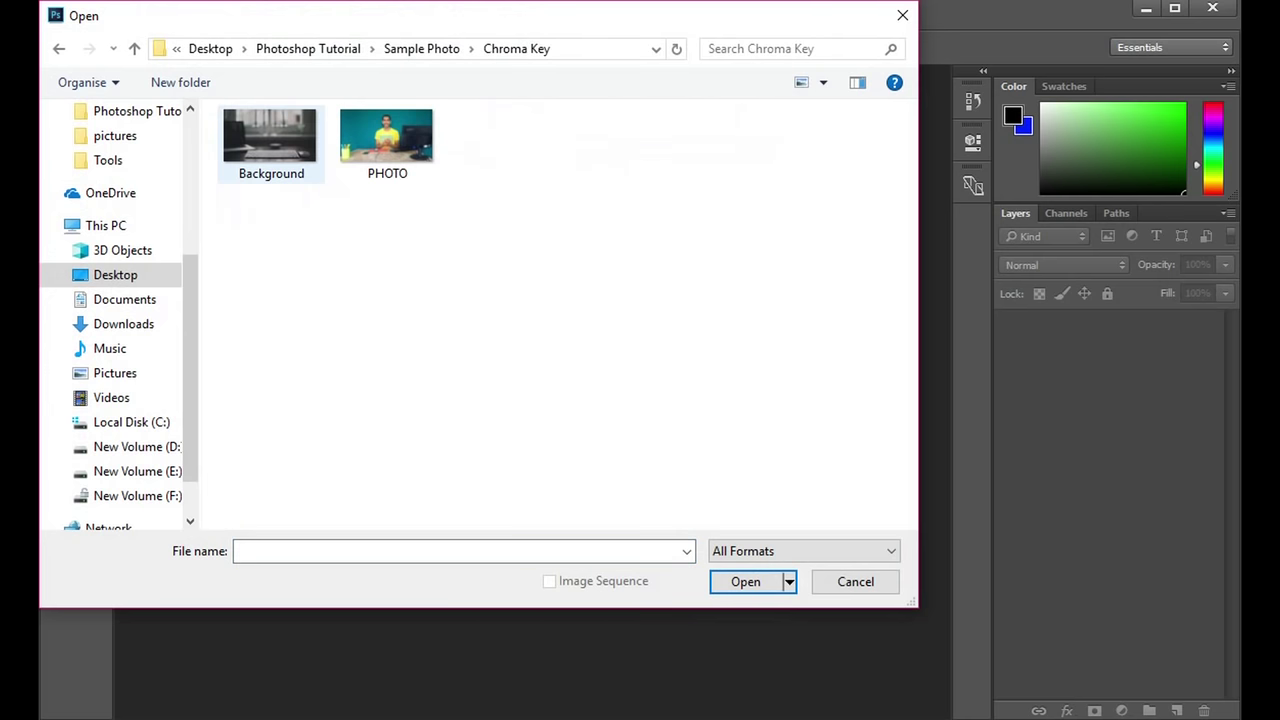
# Open PHOTO.jpg from Chroma Key and unlock its Background layer into Layer 0
pyautogui.click(387, 145)
pyautogui.press('Return')
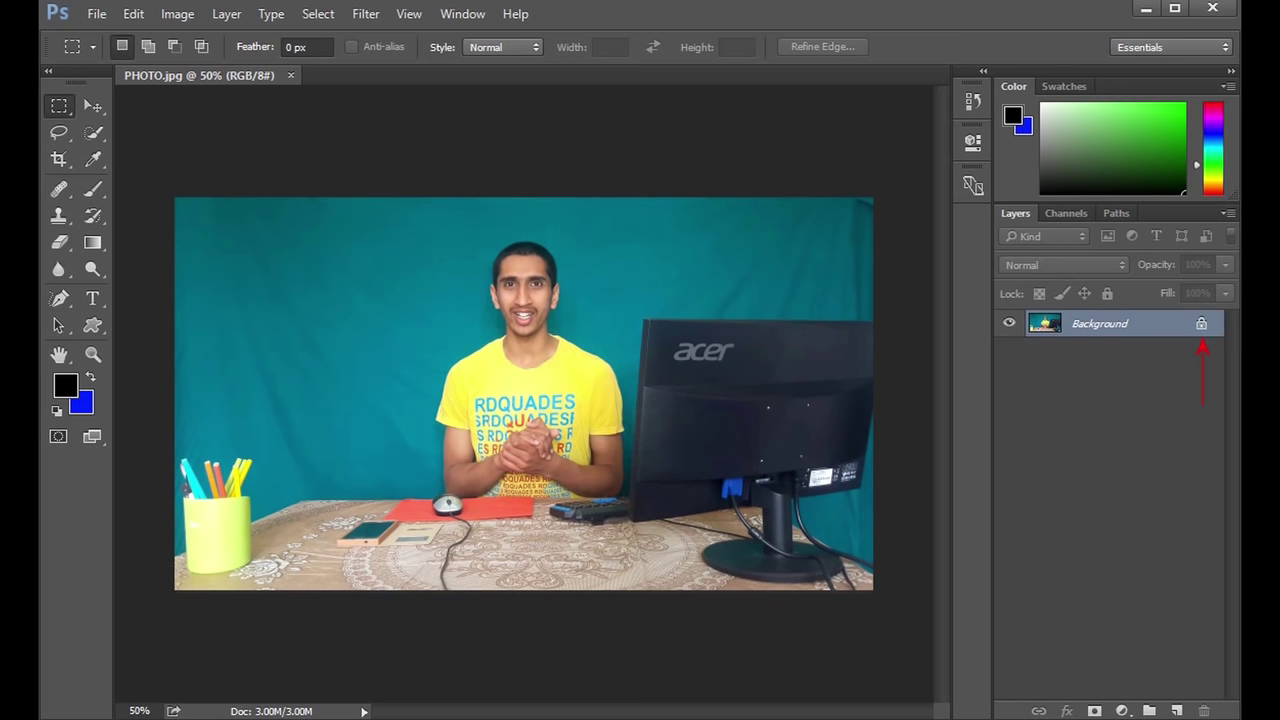
pyautogui.click(1201, 323)
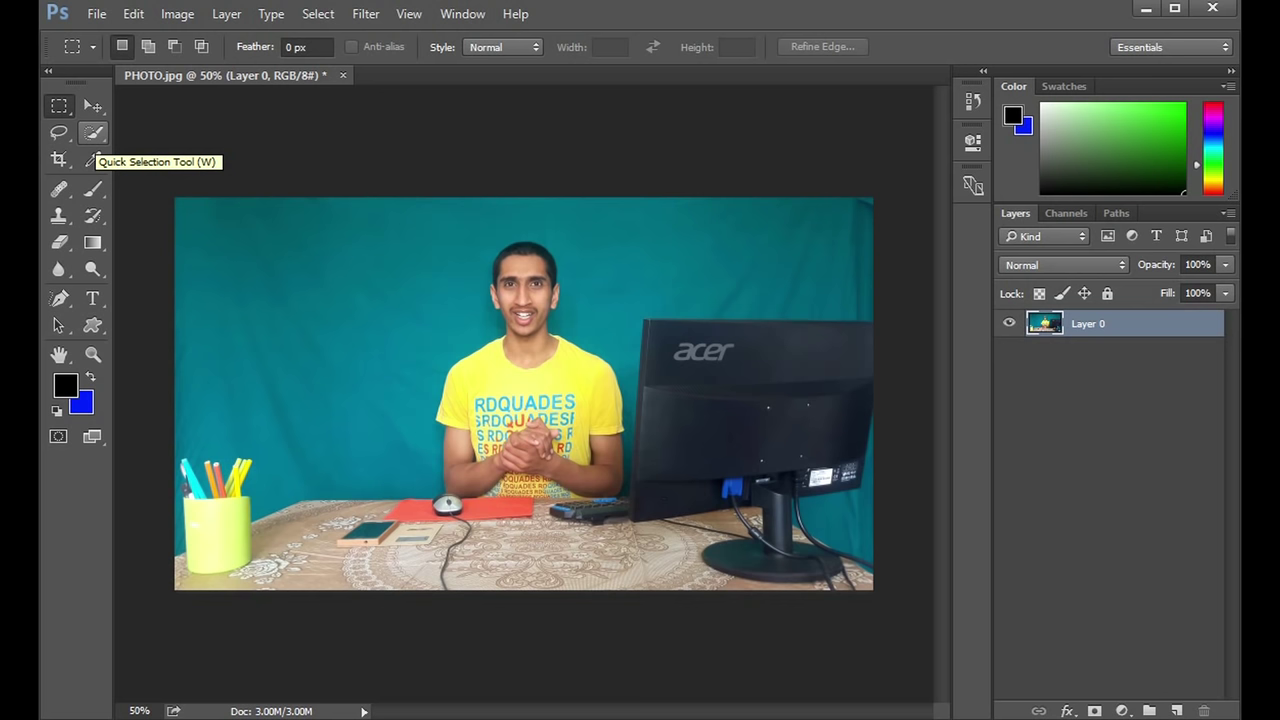
# Quick-select the teal backdrop around the man and monitor and delete it
pyautogui.click(93, 132)
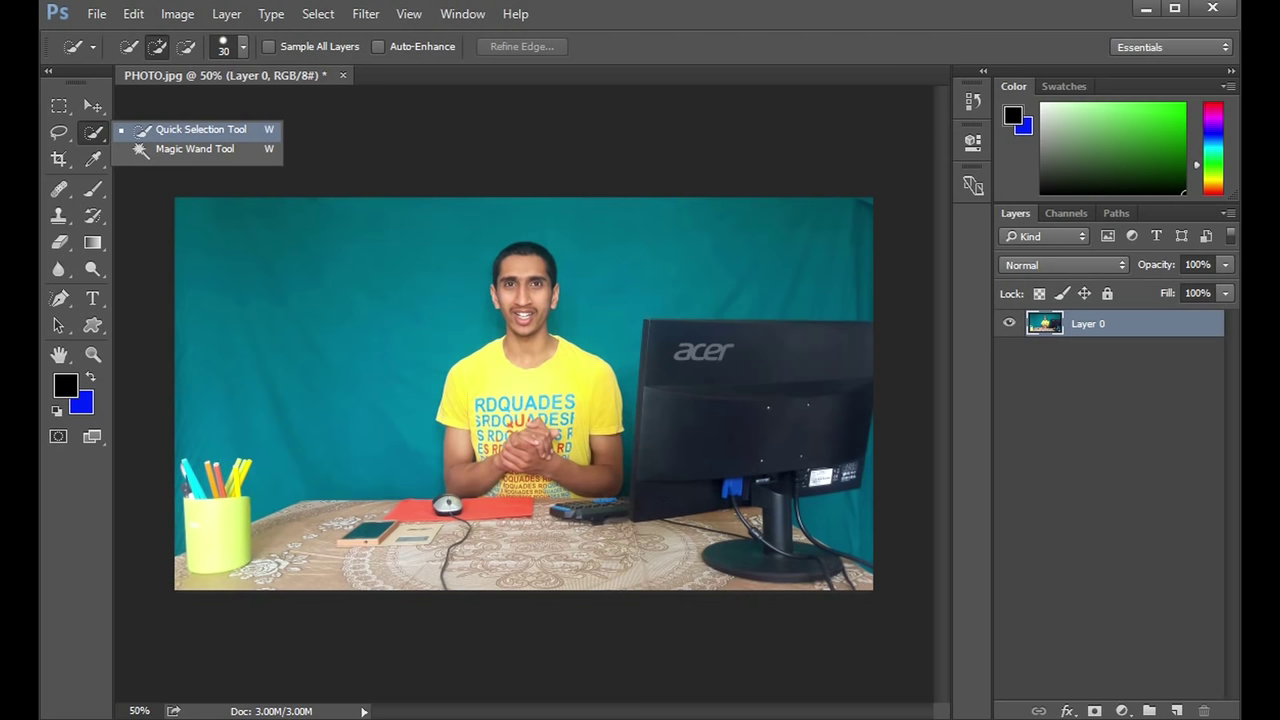
pyautogui.click(195, 129)
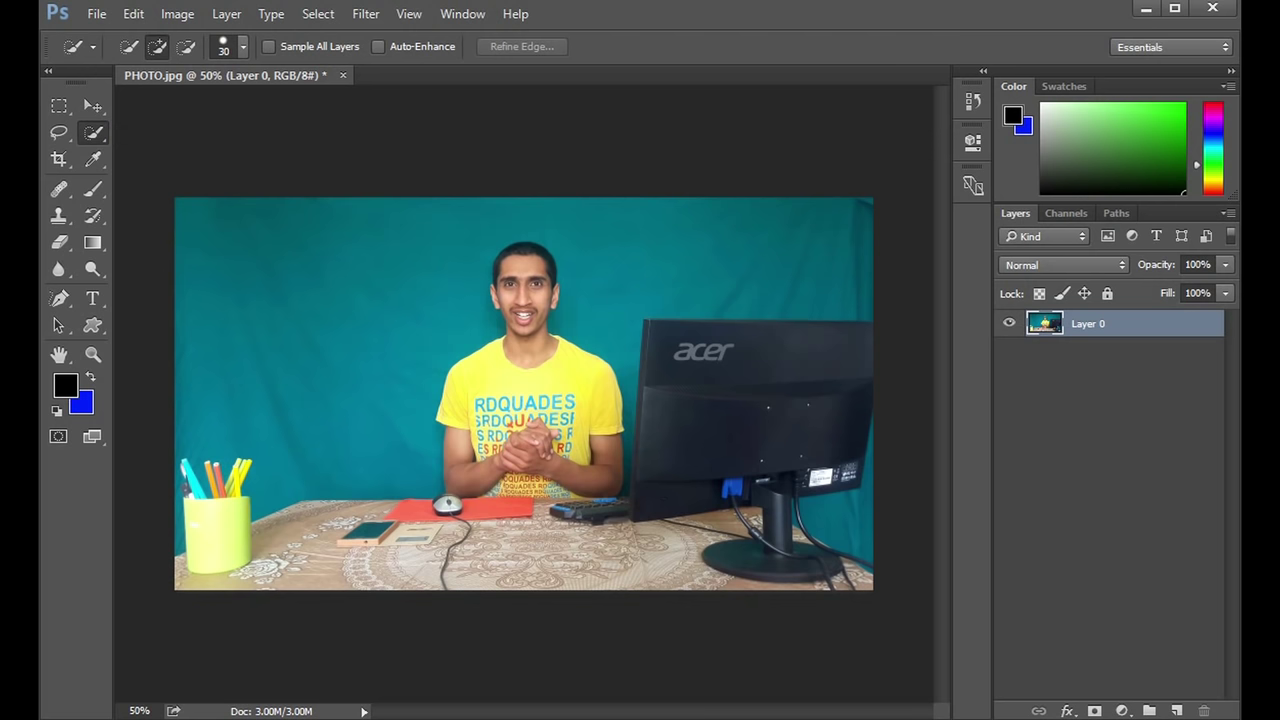
pyautogui.moveTo(186, 209)
pyautogui.mouseDown()
pyautogui.moveTo(210, 290)
pyautogui.moveTo(330, 330)
pyautogui.mouseUp()
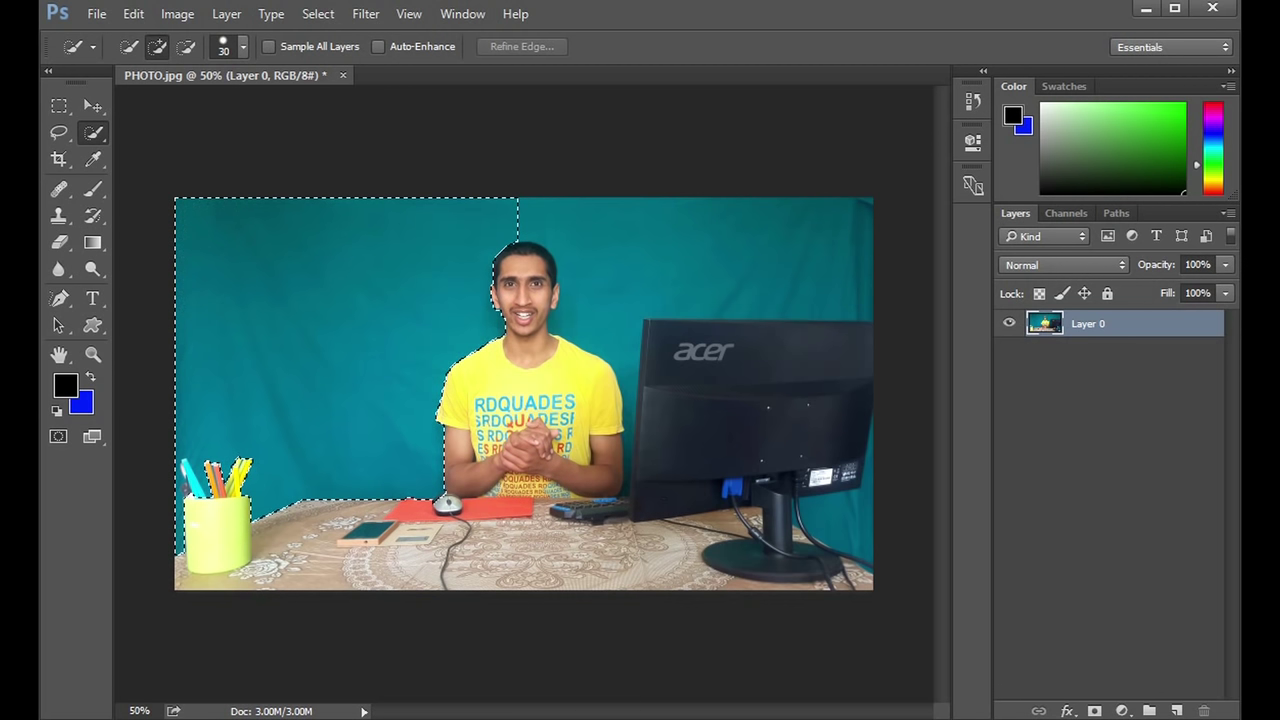
pyautogui.moveTo(550, 205)
pyautogui.mouseDown()
pyautogui.moveTo(600, 250)
pyautogui.moveTo(760, 280)
pyautogui.mouseUp()
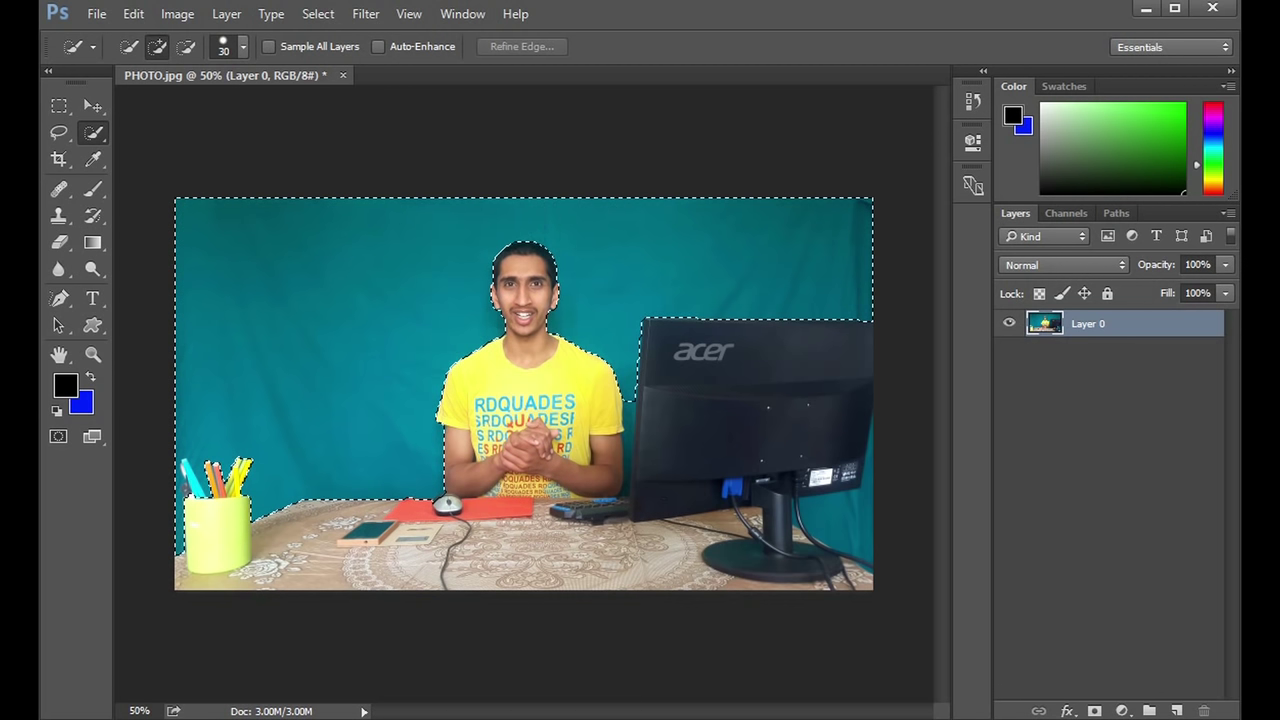
pyautogui.moveTo(840, 300); pyautogui.dragTo(846, 305)
pyautogui.moveTo(806, 522); pyautogui.dragTo(840, 548)
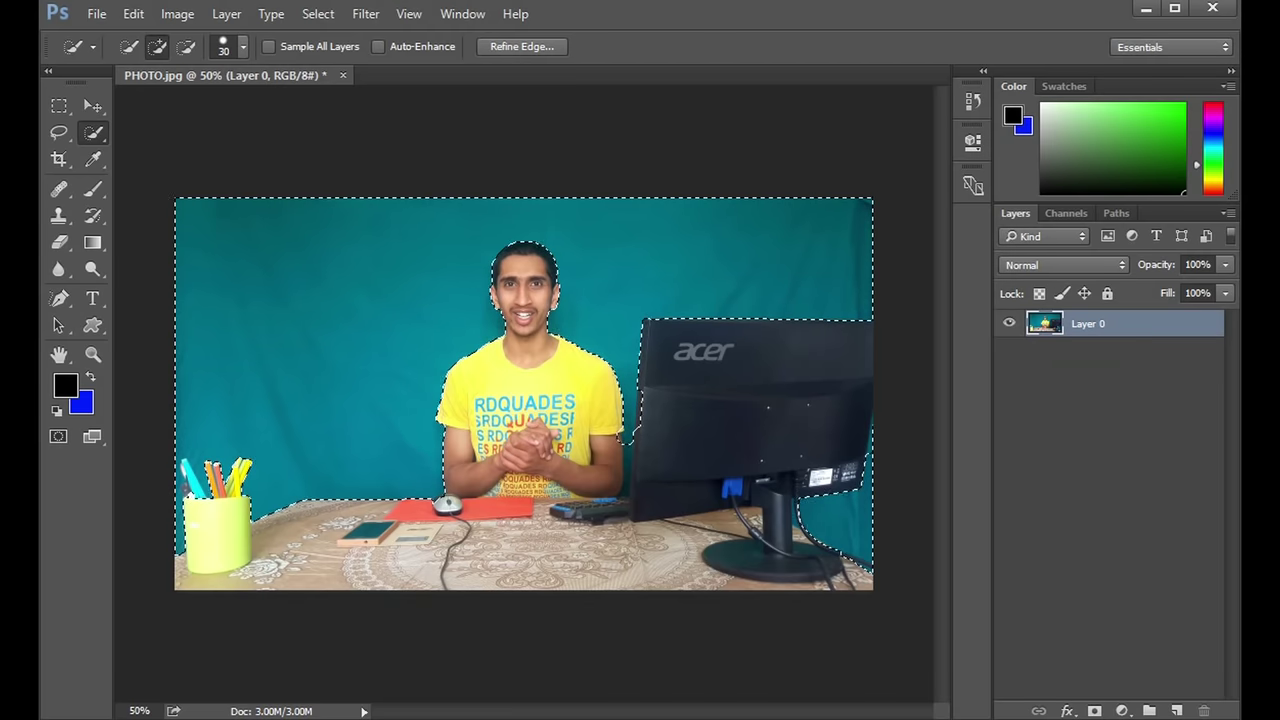
pyautogui.press('Delete')
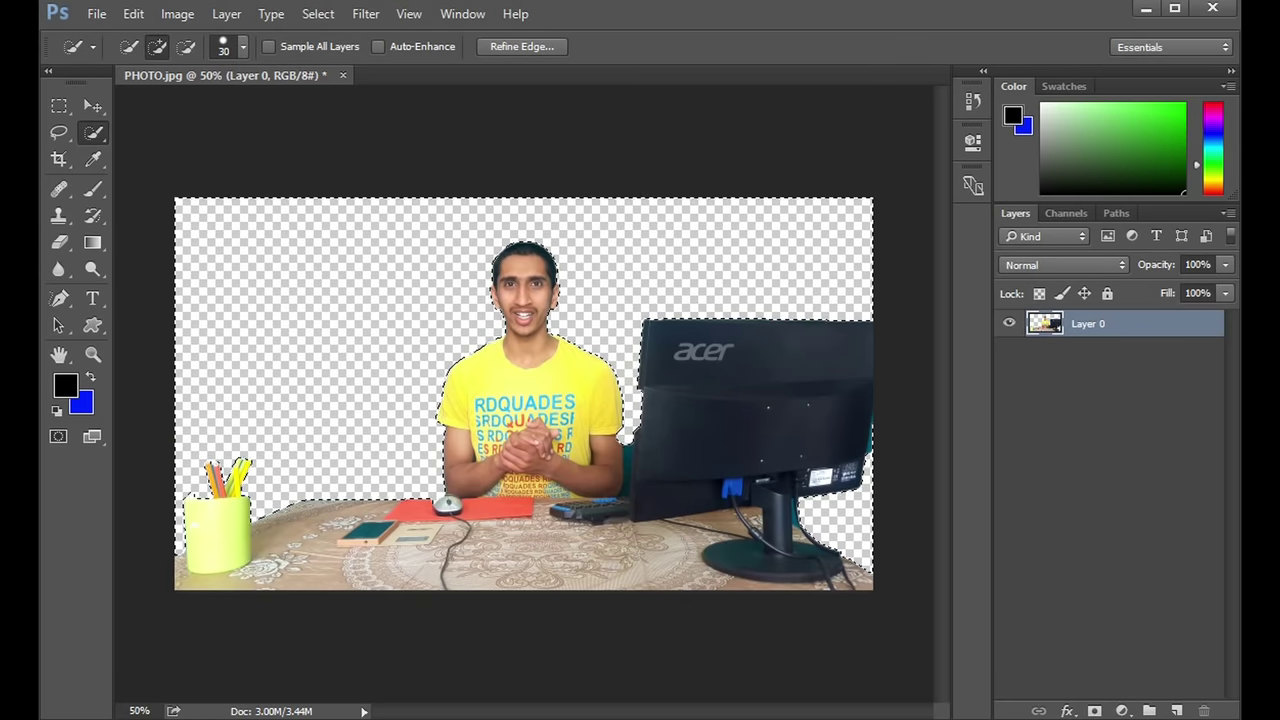
pyautogui.click(96, 14)
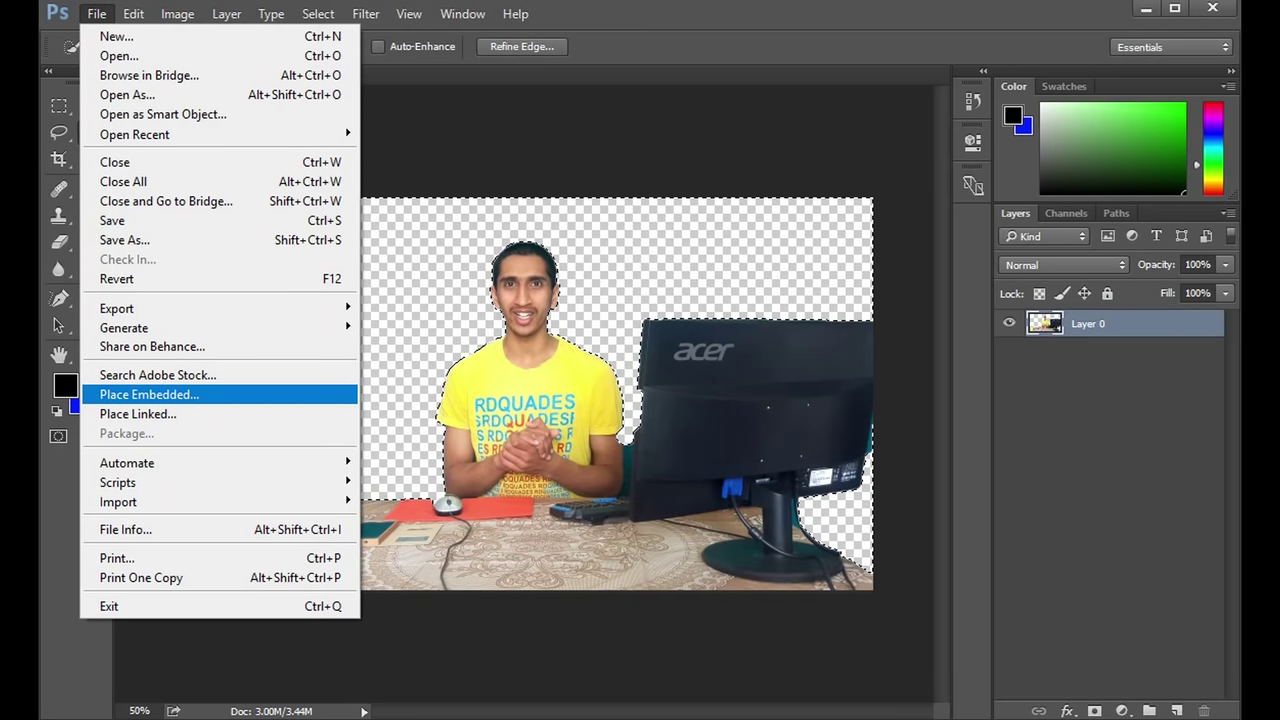
# Place the Background desk image as an embedded layer stretched to fill the canvas
pyautogui.click(150, 394)
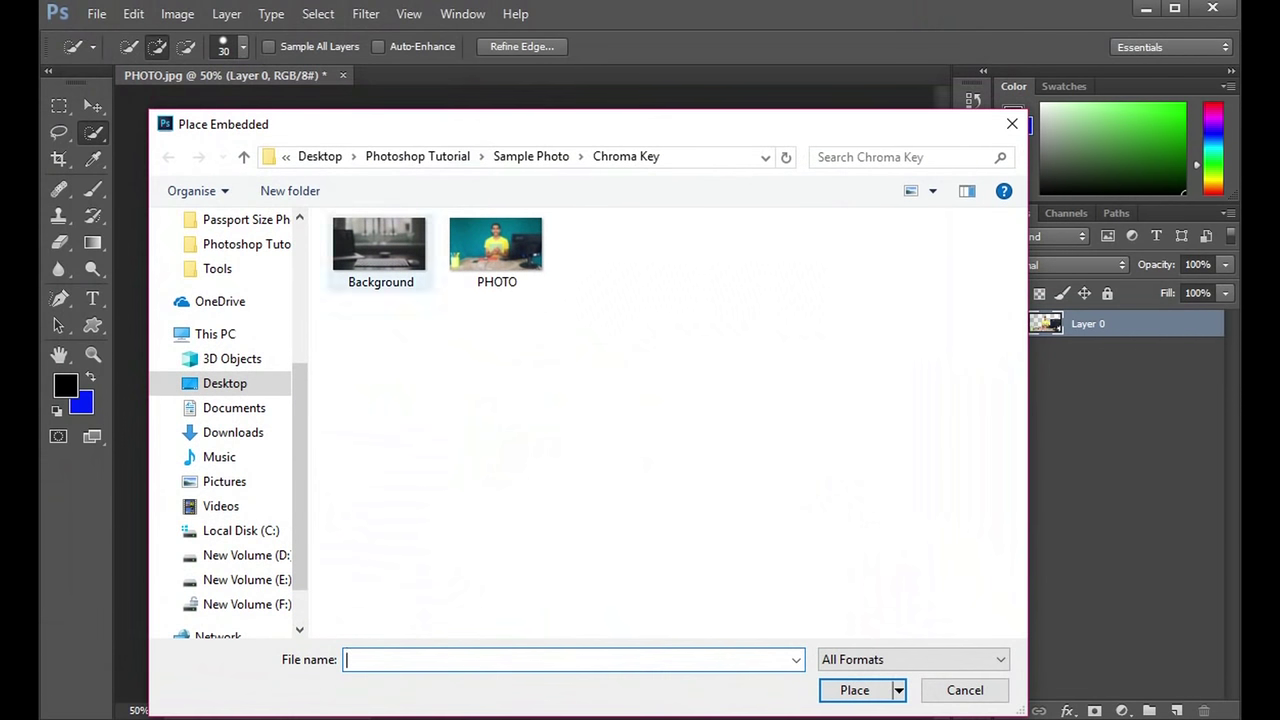
pyautogui.click(380, 250)
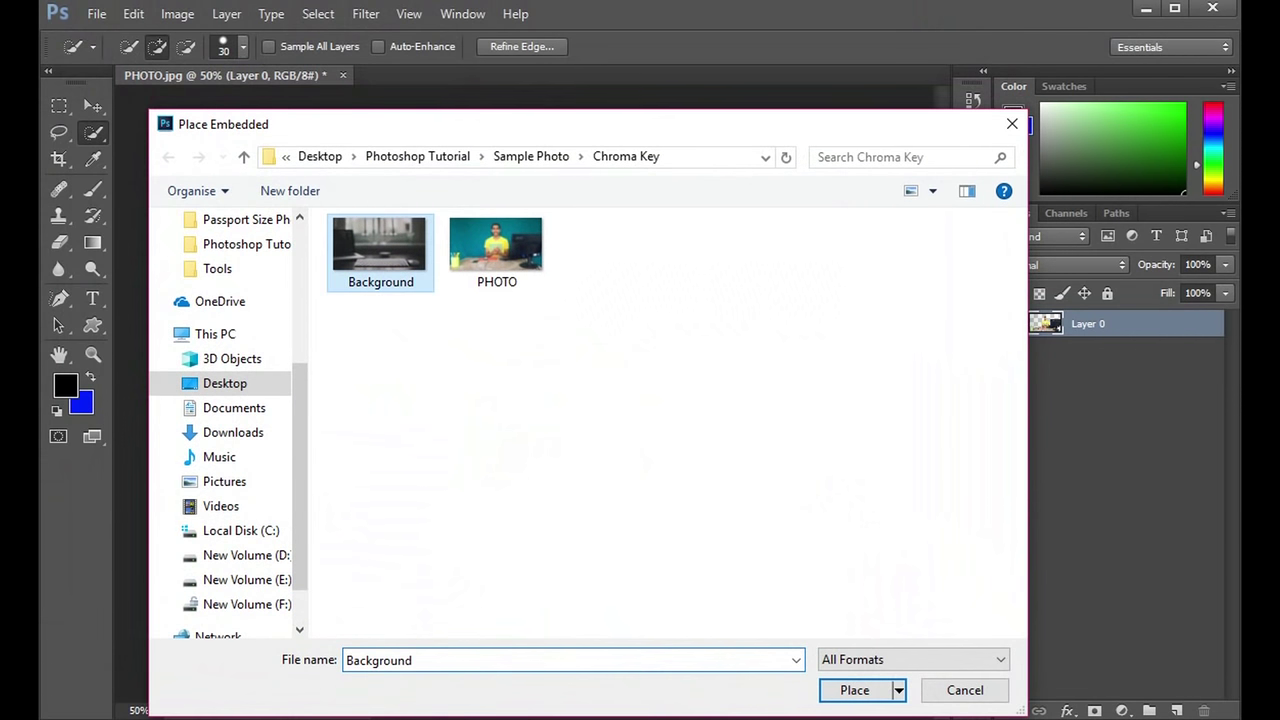
pyautogui.press('Return')
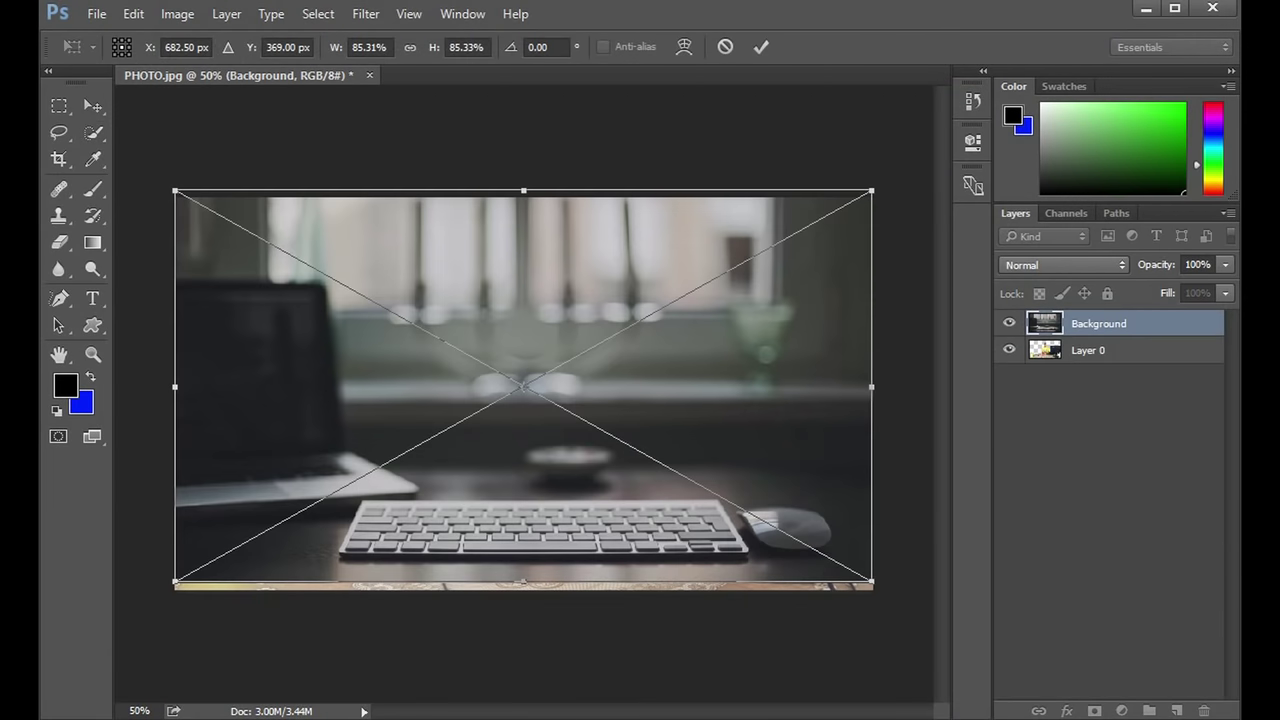
pyautogui.moveTo(872, 190); pyautogui.dragTo(873, 198)
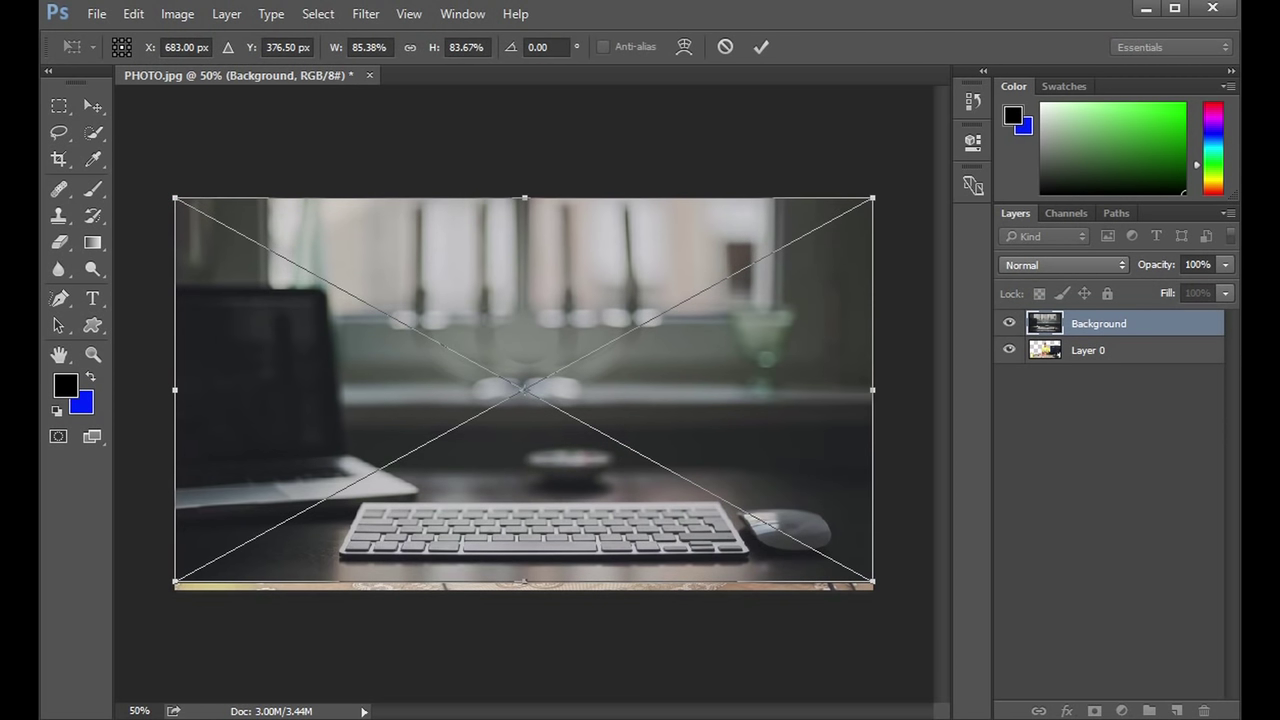
pyautogui.moveTo(873, 580); pyautogui.dragTo(873, 589)
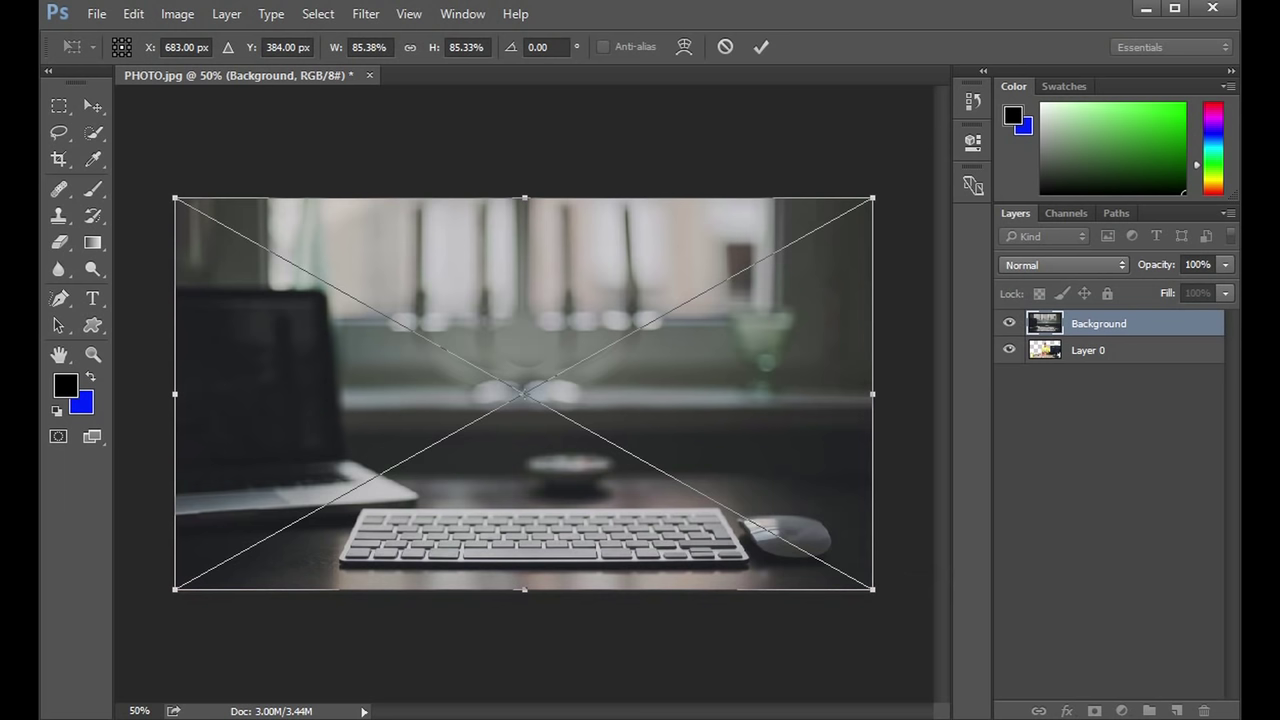
pyautogui.click(761, 47)
pyautogui.press('w')
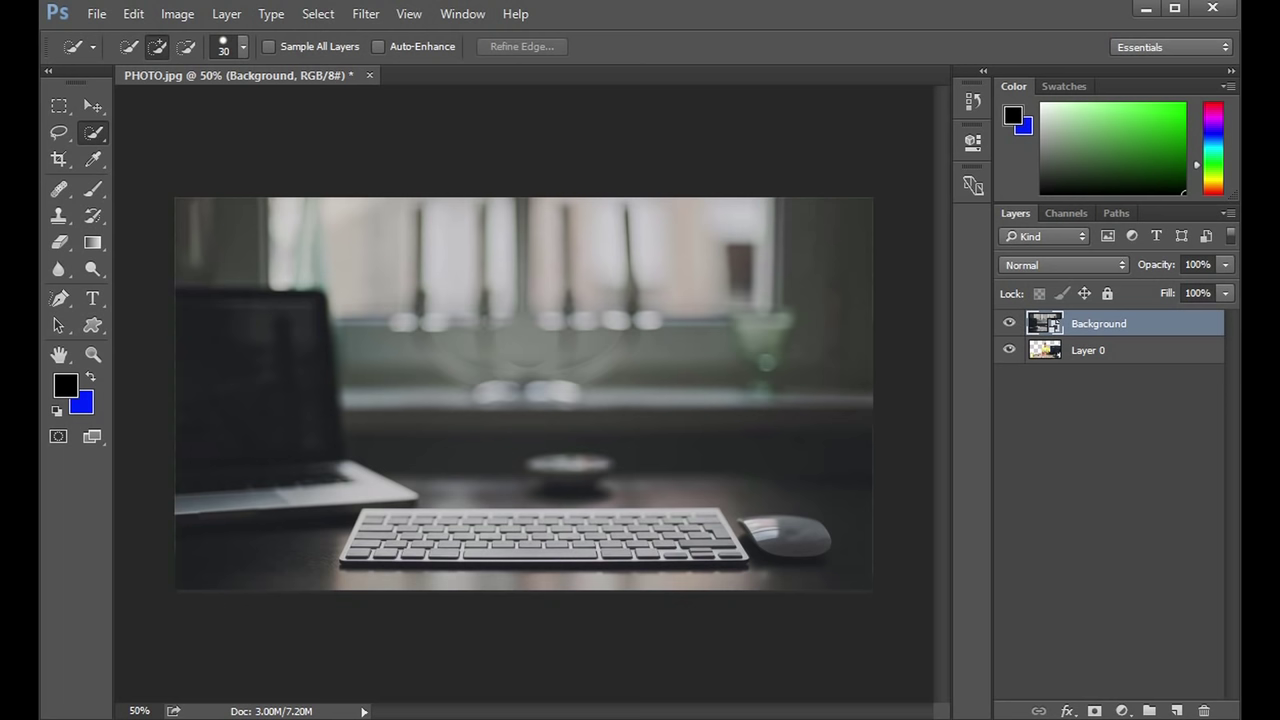
# Send the placed desk Background layer below Layer 0 with Ctrl+[
pyautogui.hotkey('alt', '[')
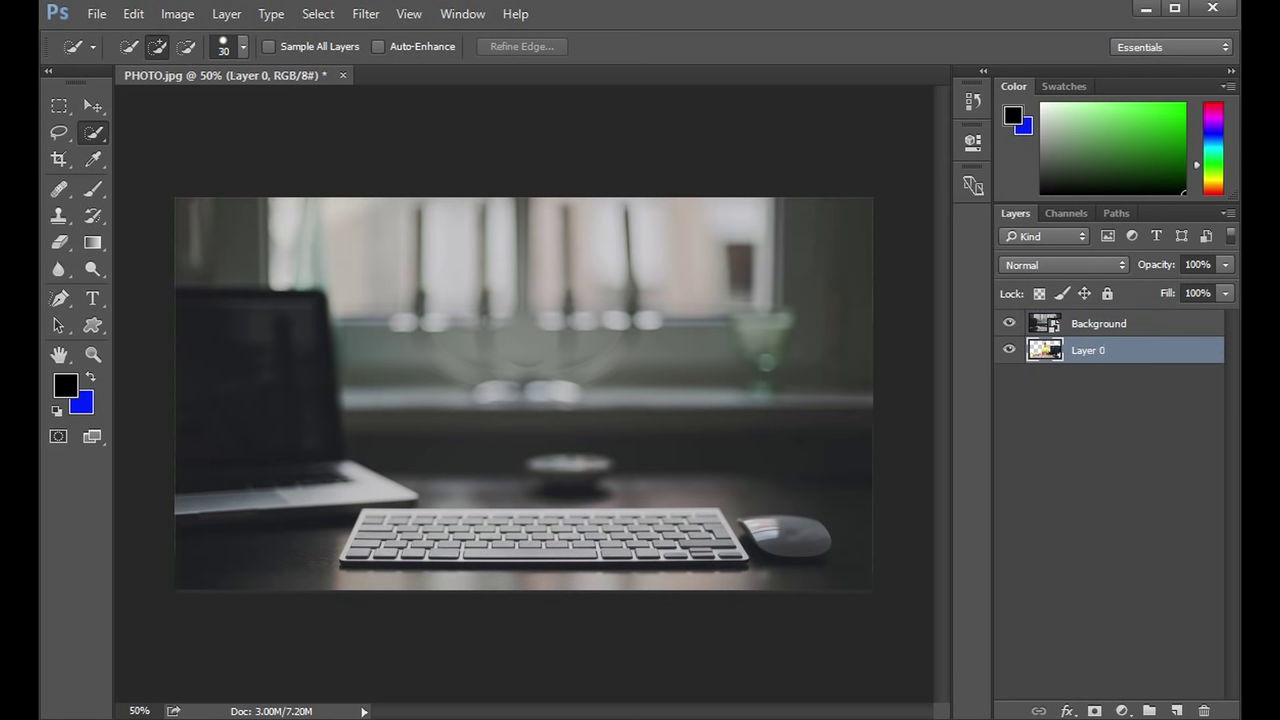
pyautogui.hotkey('alt', ']')
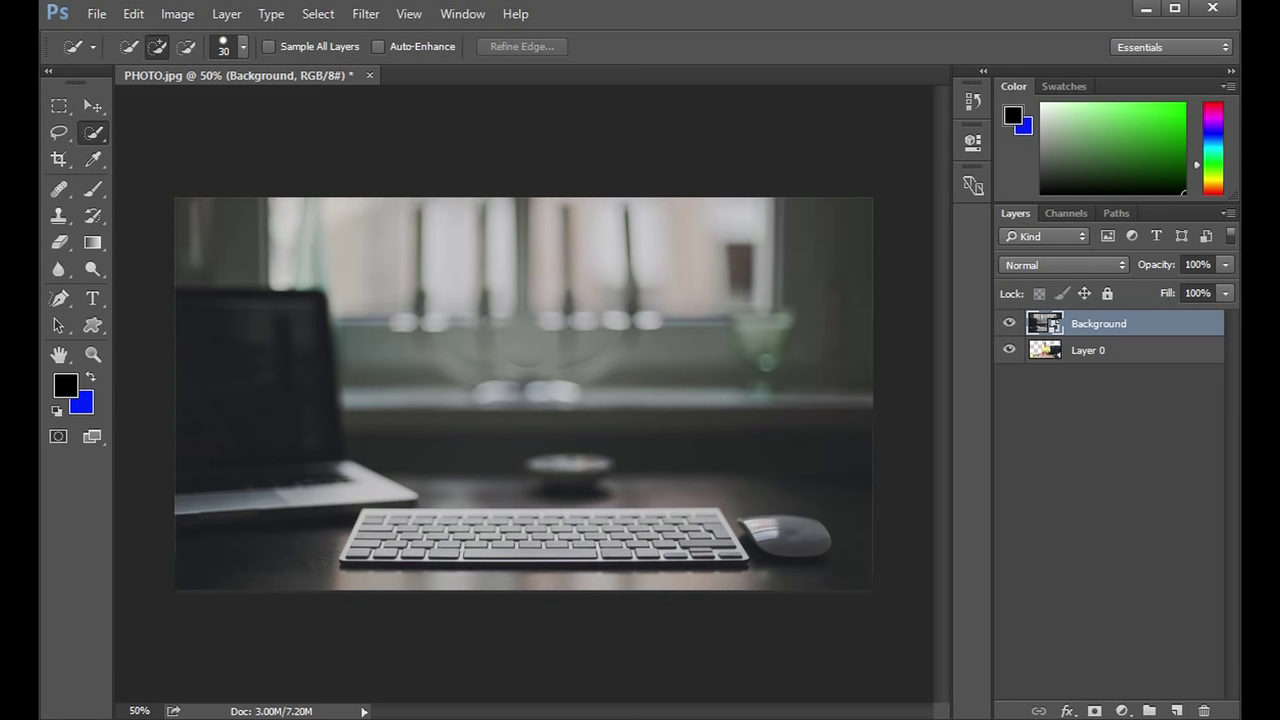
pyautogui.hotkey('alt', '[')
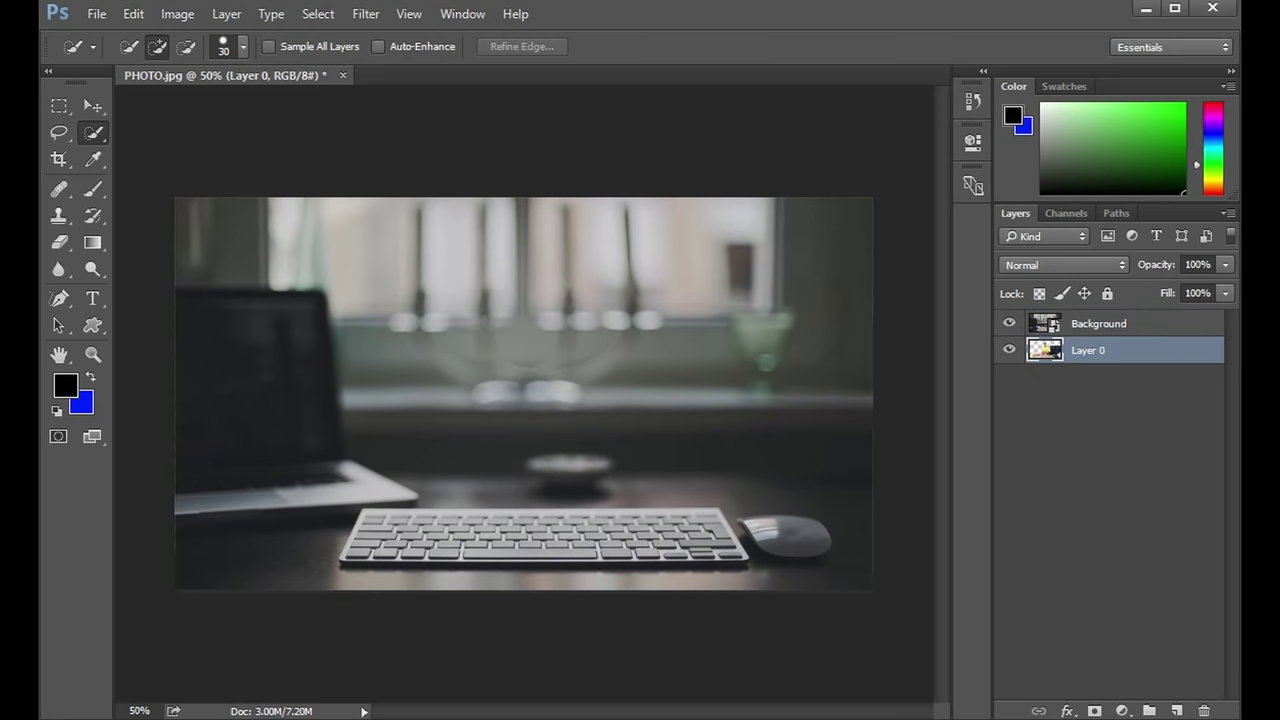
pyautogui.hotkey('alt', ']')
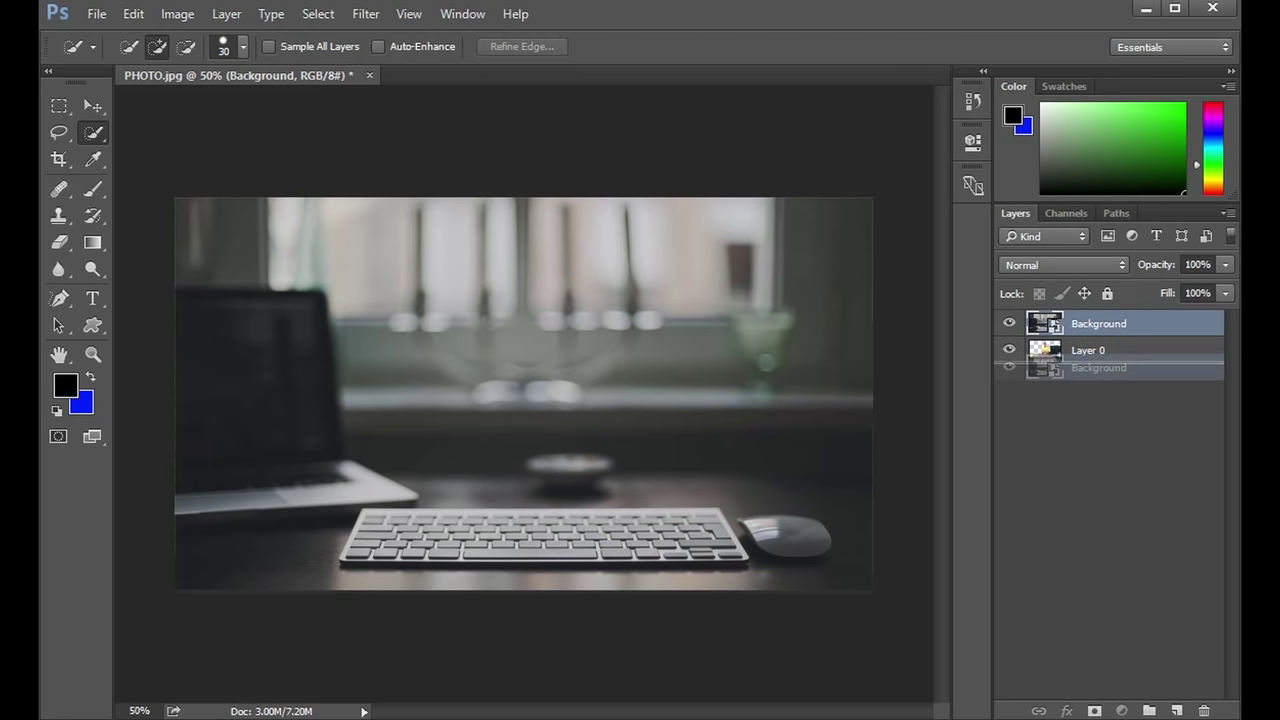
pyautogui.hotkey('ctrl', '[')
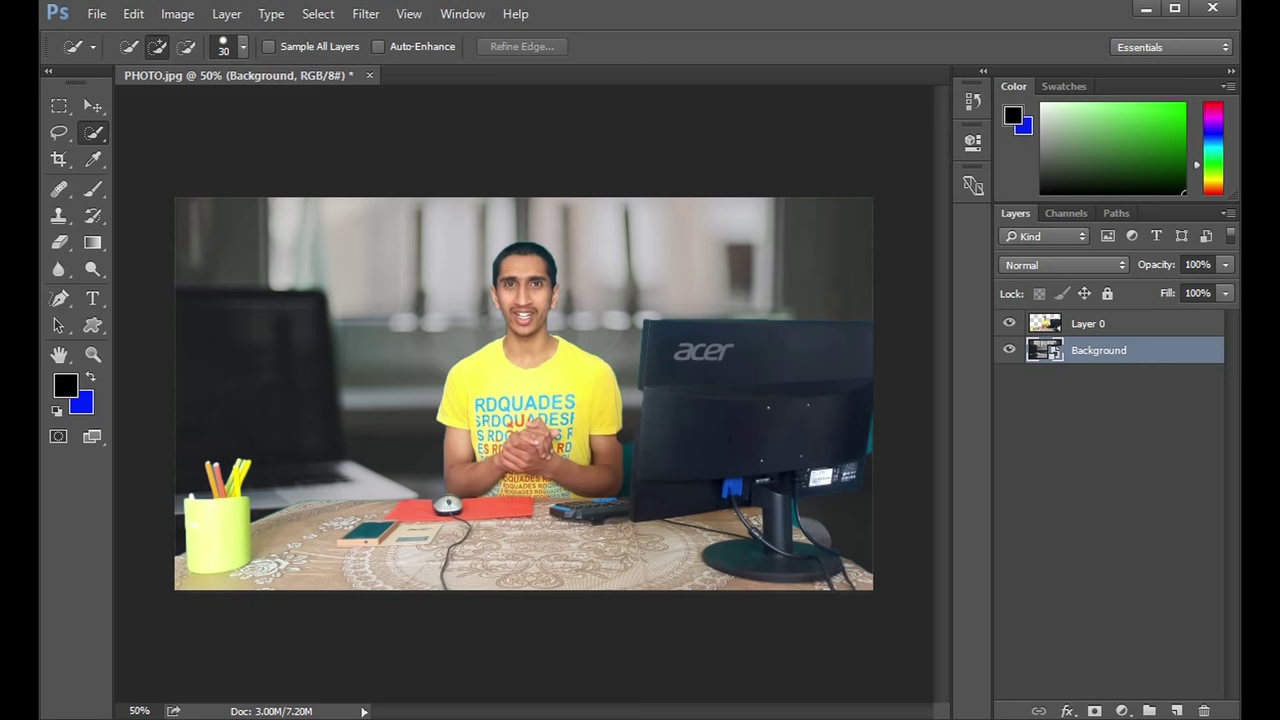
# Start Save As and look through the format list (EPS, JPEG 2000, MPO, Photoshop PDF, PNG)
pyautogui.click(96, 14)
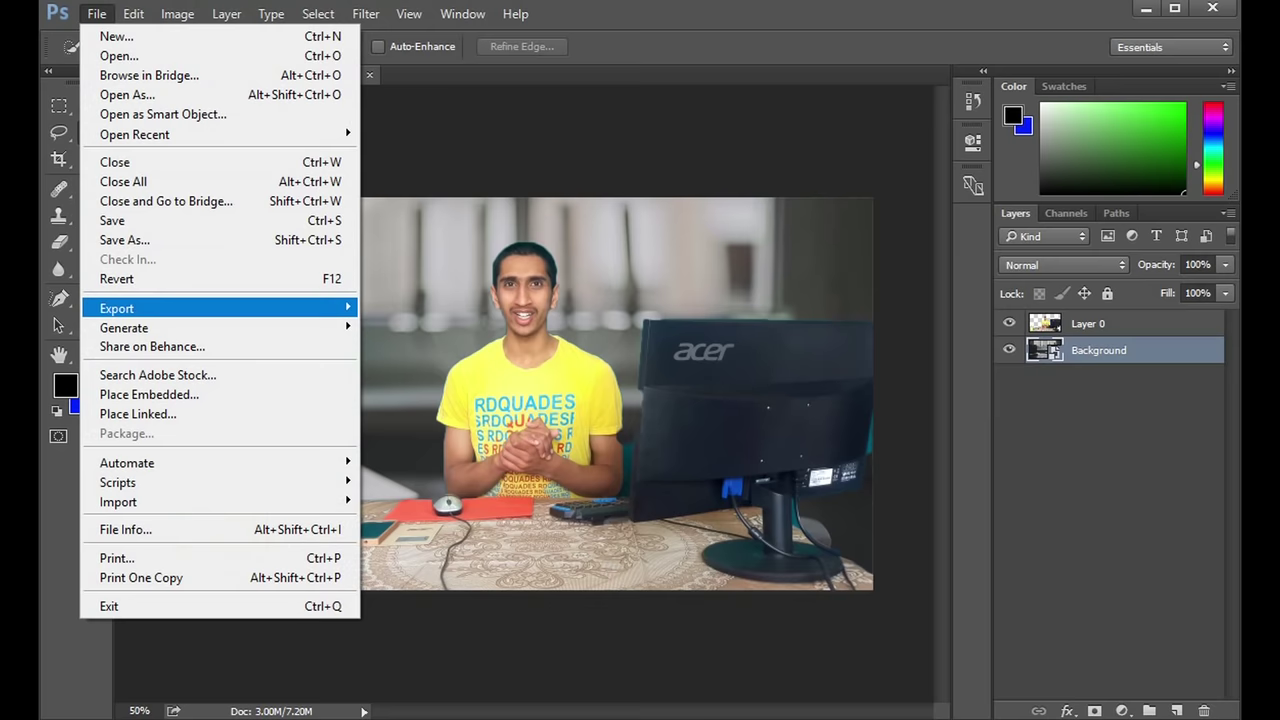
pyautogui.press('Return')
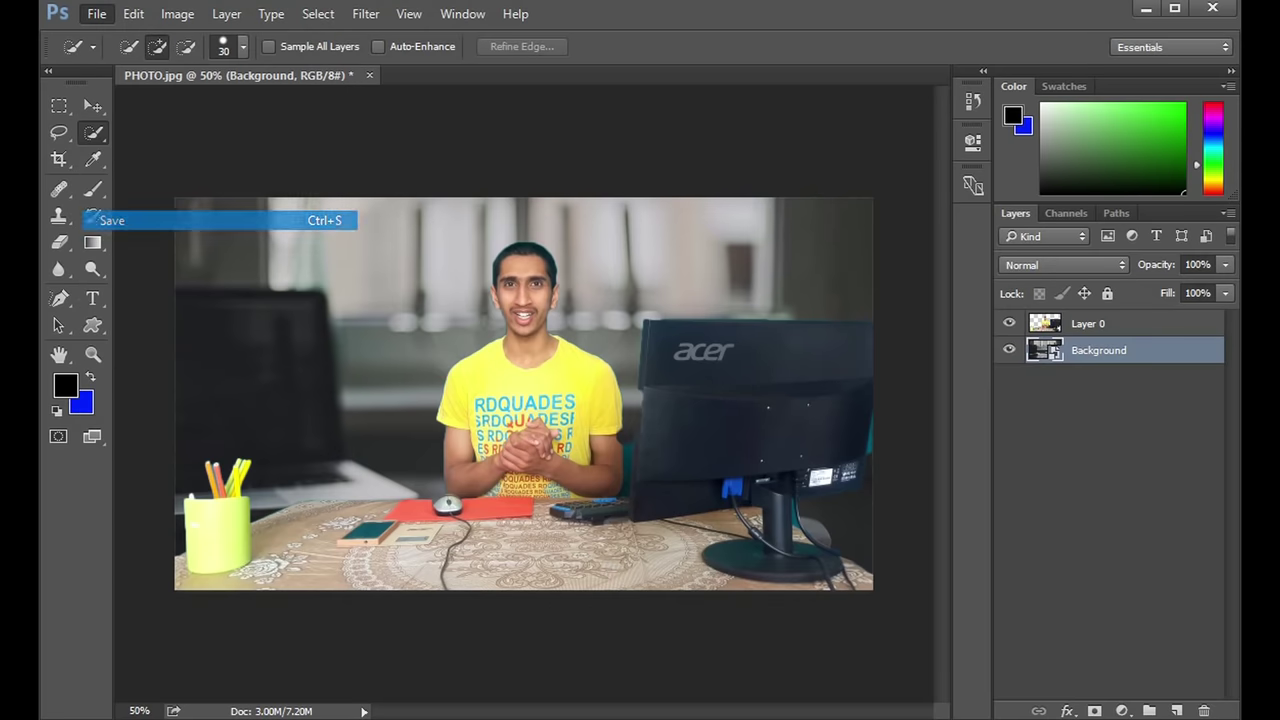
pyautogui.click(650, 548)
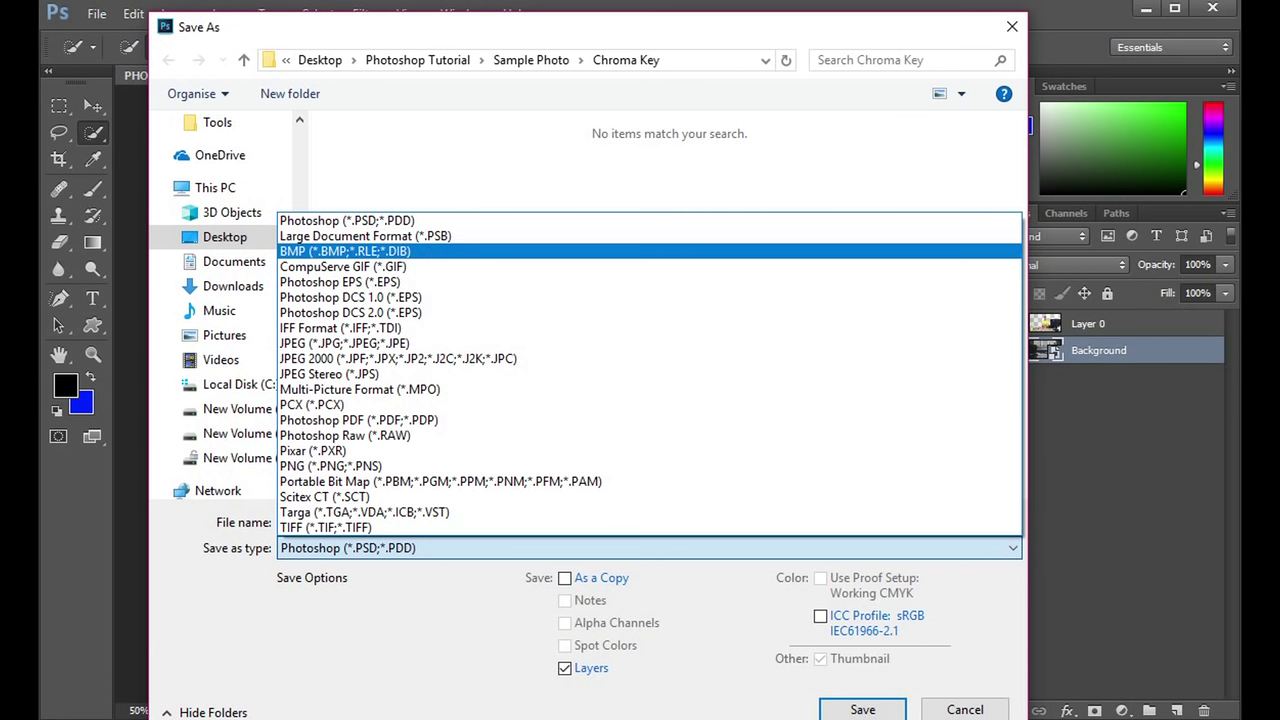
pyautogui.press('Down')
pyautogui.press('Down')
pyautogui.press('Up')
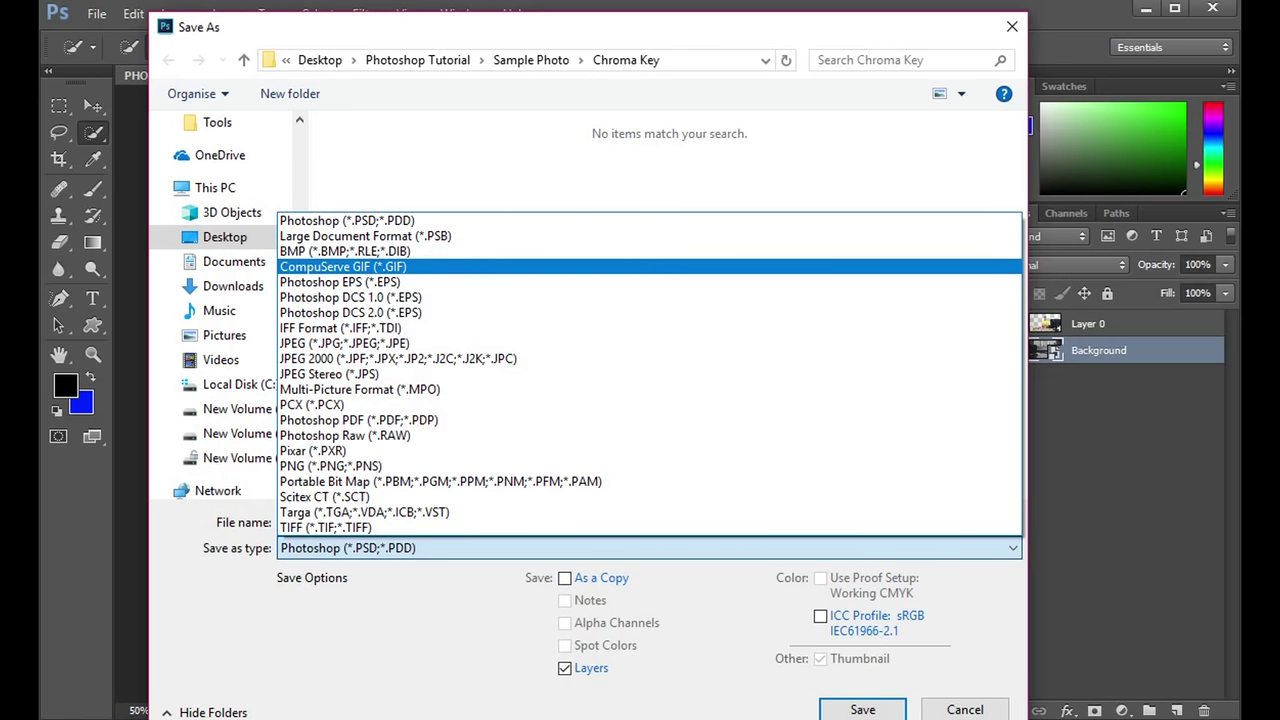
pyautogui.press('Down')
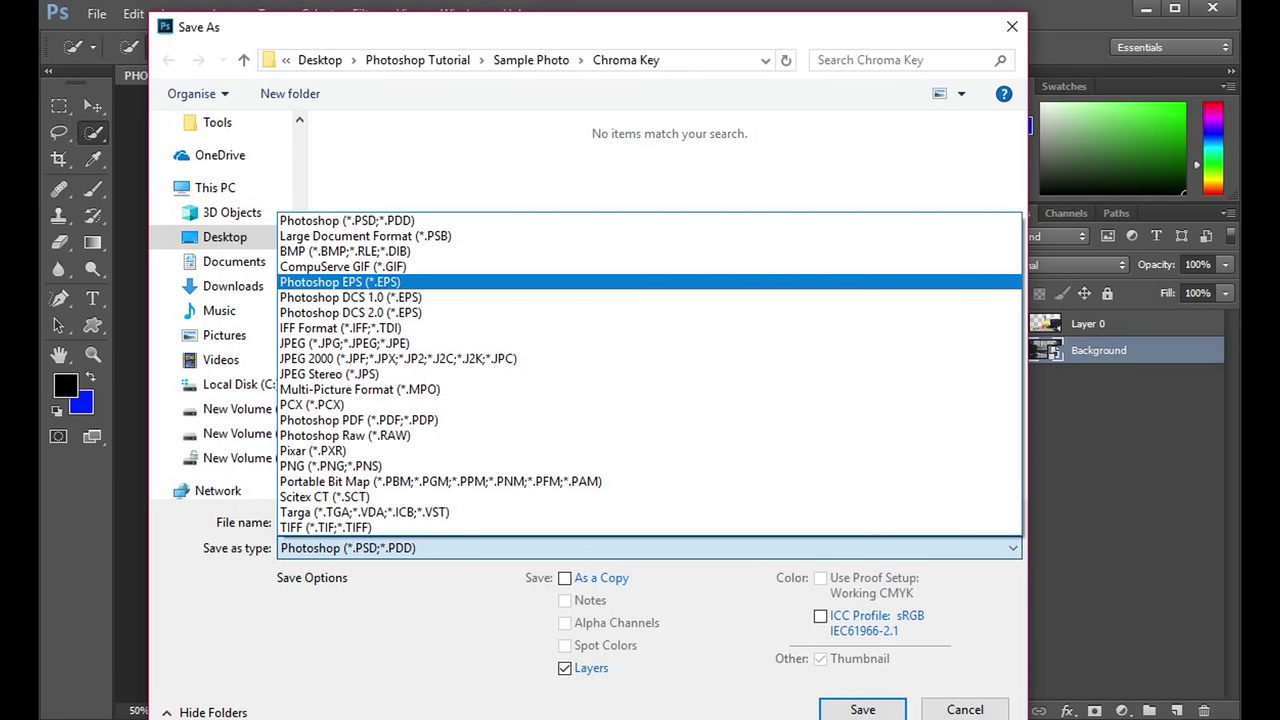
pyautogui.press('Down')
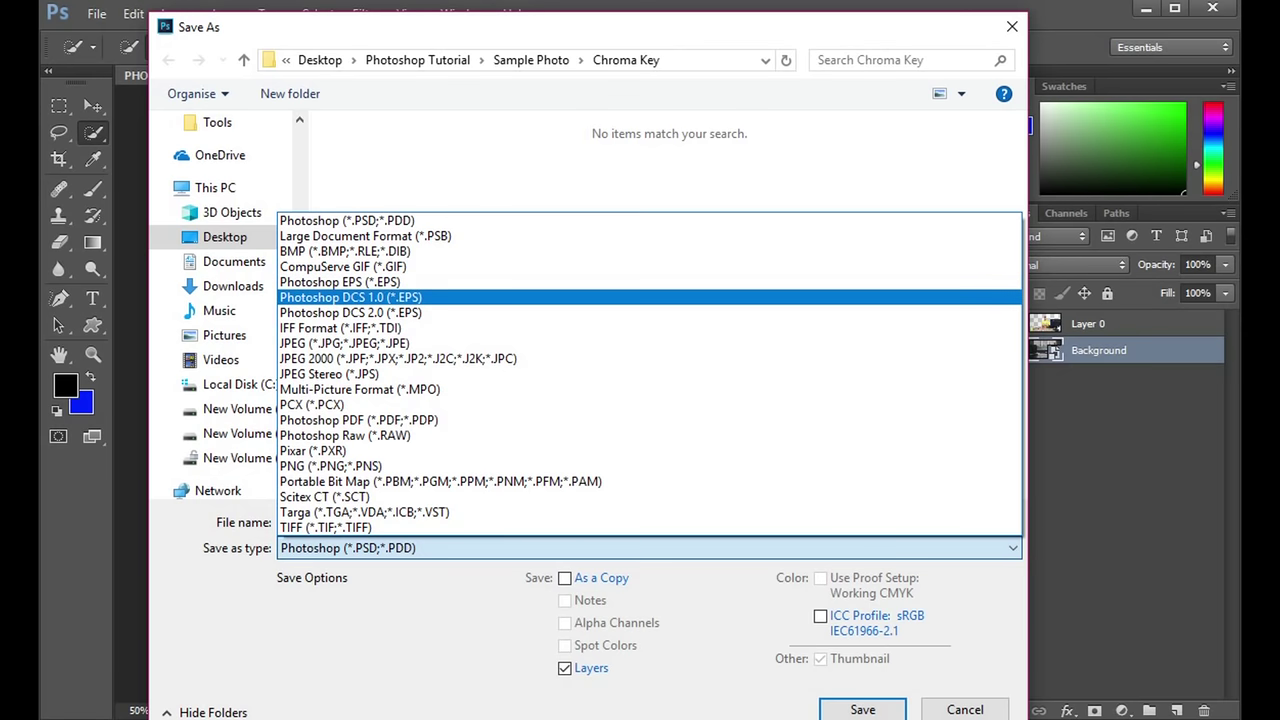
pyautogui.press('Down')
pyautogui.press('Down')
pyautogui.press('Down')
pyautogui.press('Down')
pyautogui.press('Up')
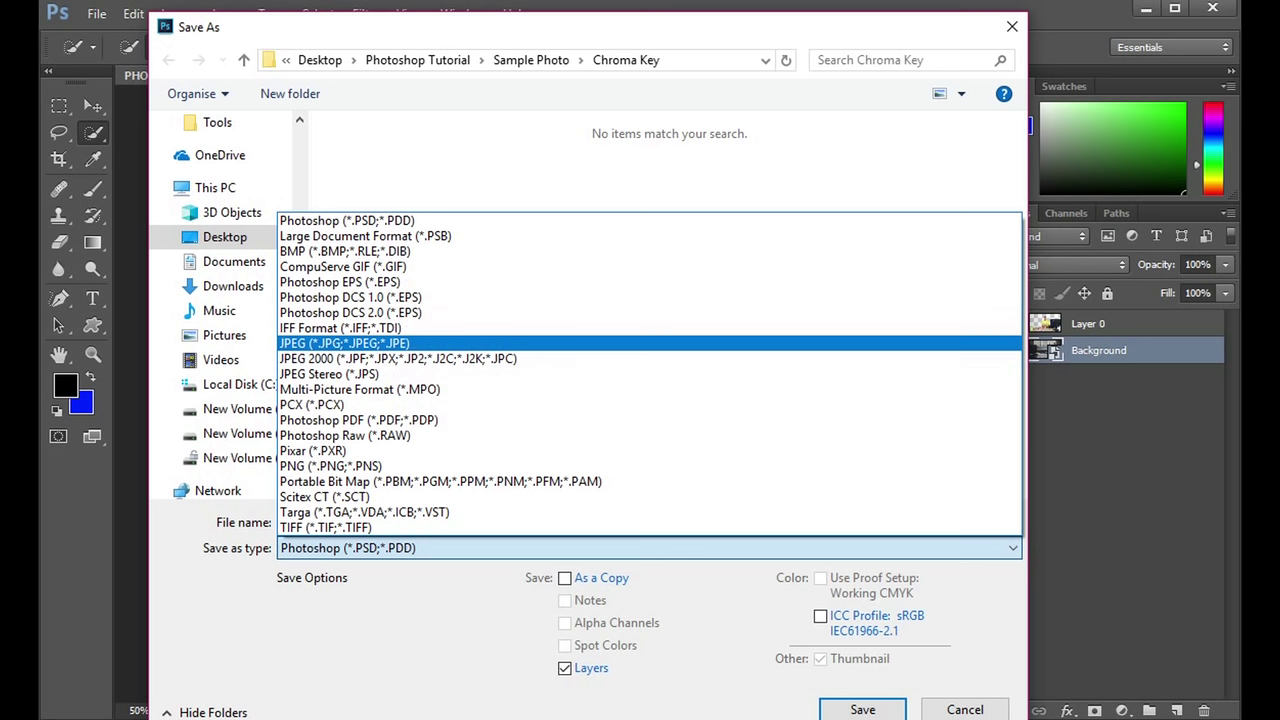
pyautogui.press('Down')
pyautogui.press('Down')
pyautogui.press('Down')
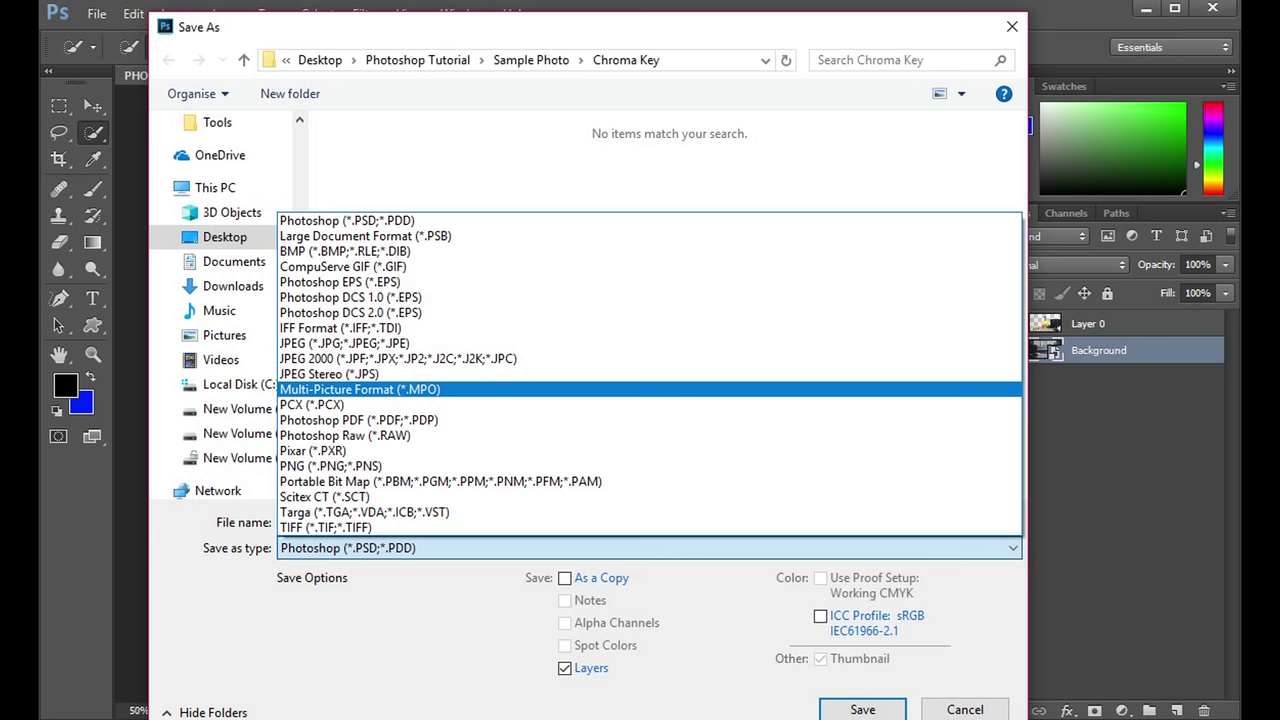
pyautogui.press('Down')
pyautogui.press('Down')
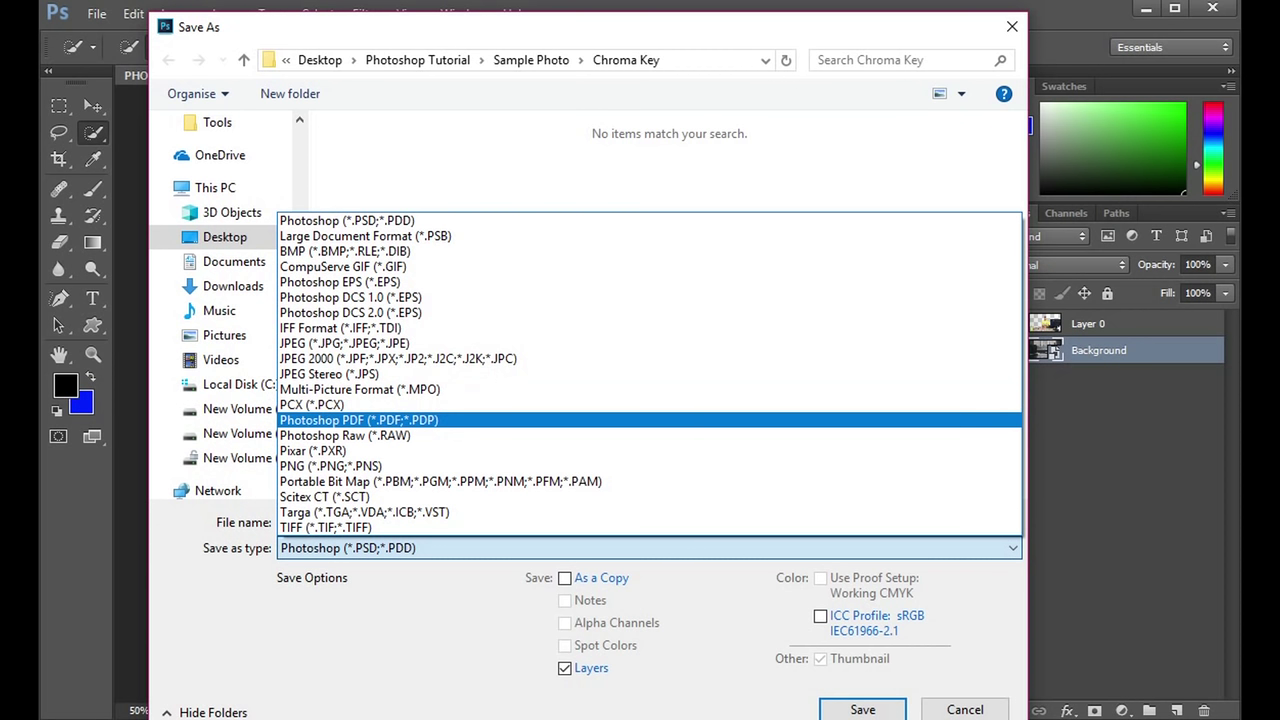
pyautogui.press('Down')
pyautogui.press('Down')
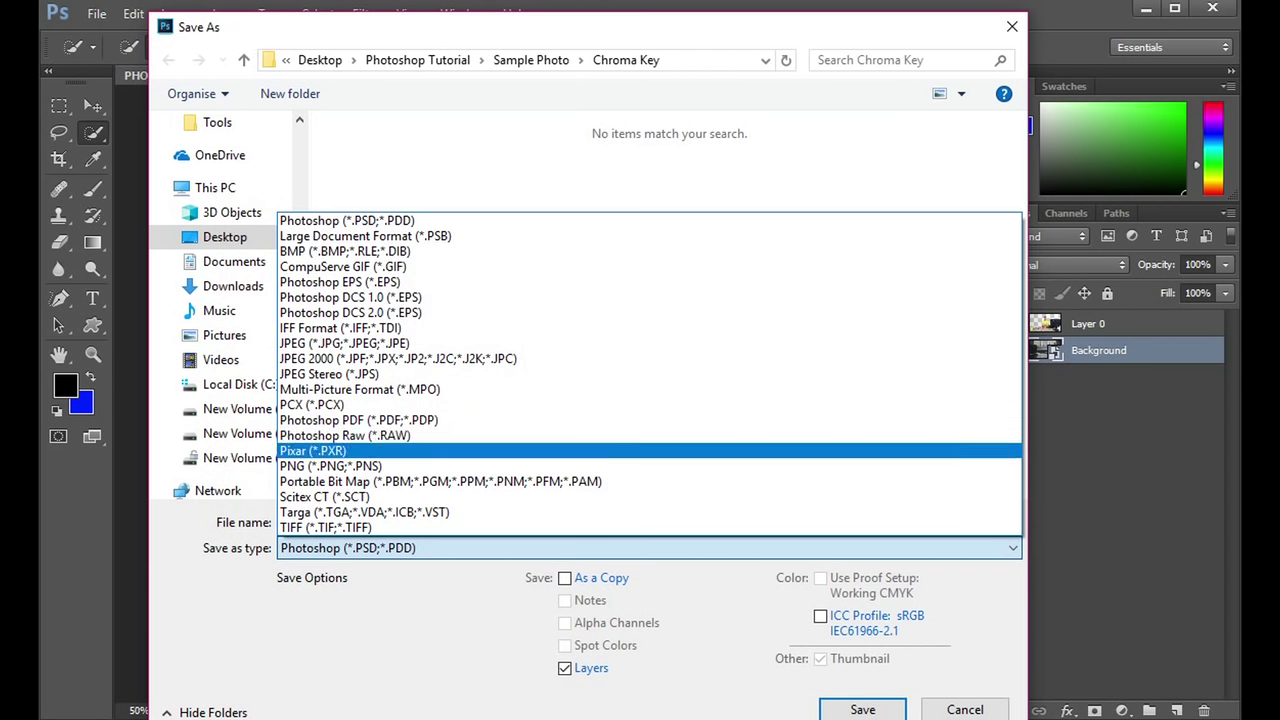
pyautogui.press('Down')
pyautogui.press('Down')
pyautogui.press('Down')
pyautogui.press('Down')
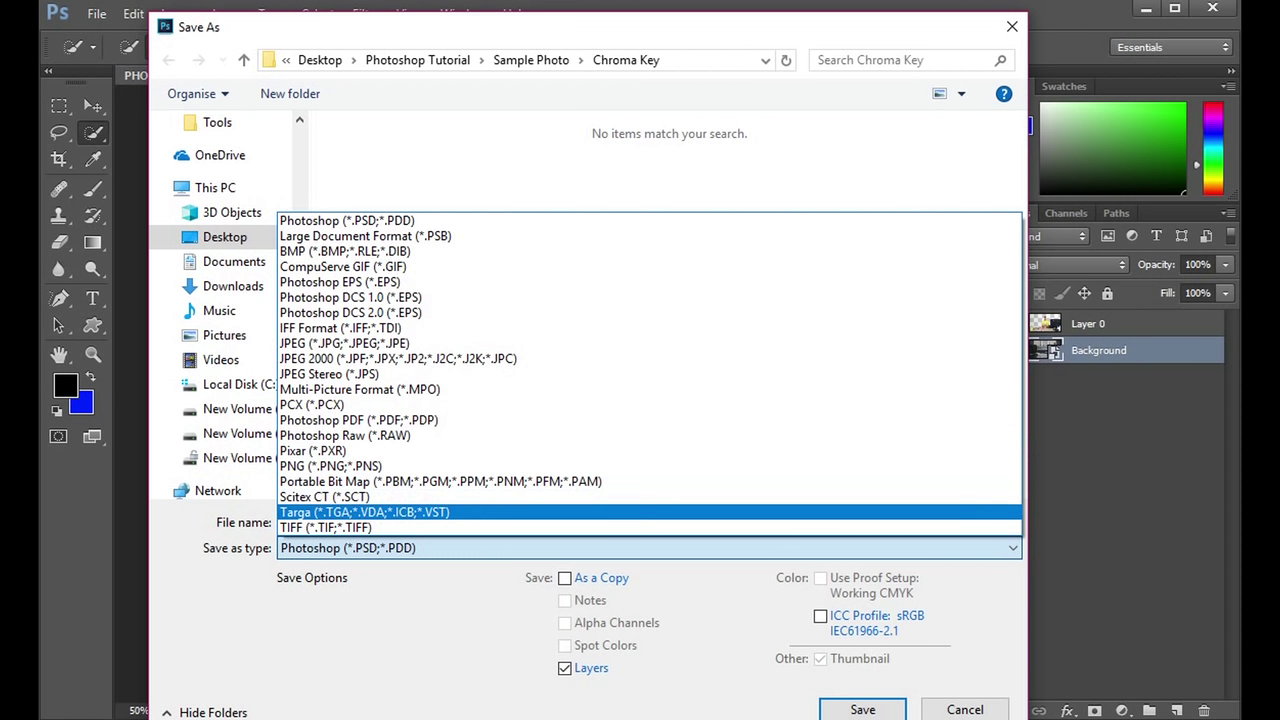
pyautogui.press('Down')
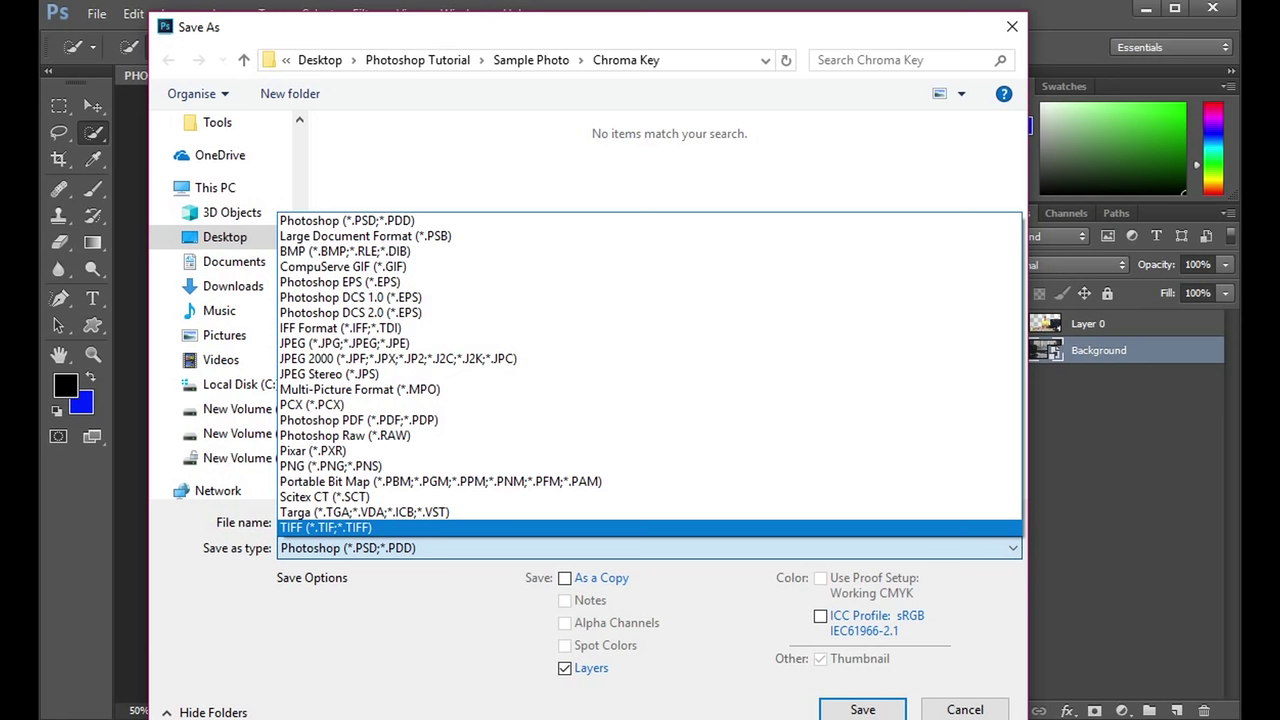
# Keep Photoshop PSD format and save as PHOTO, accepting the format options
pyautogui.click(346, 220)
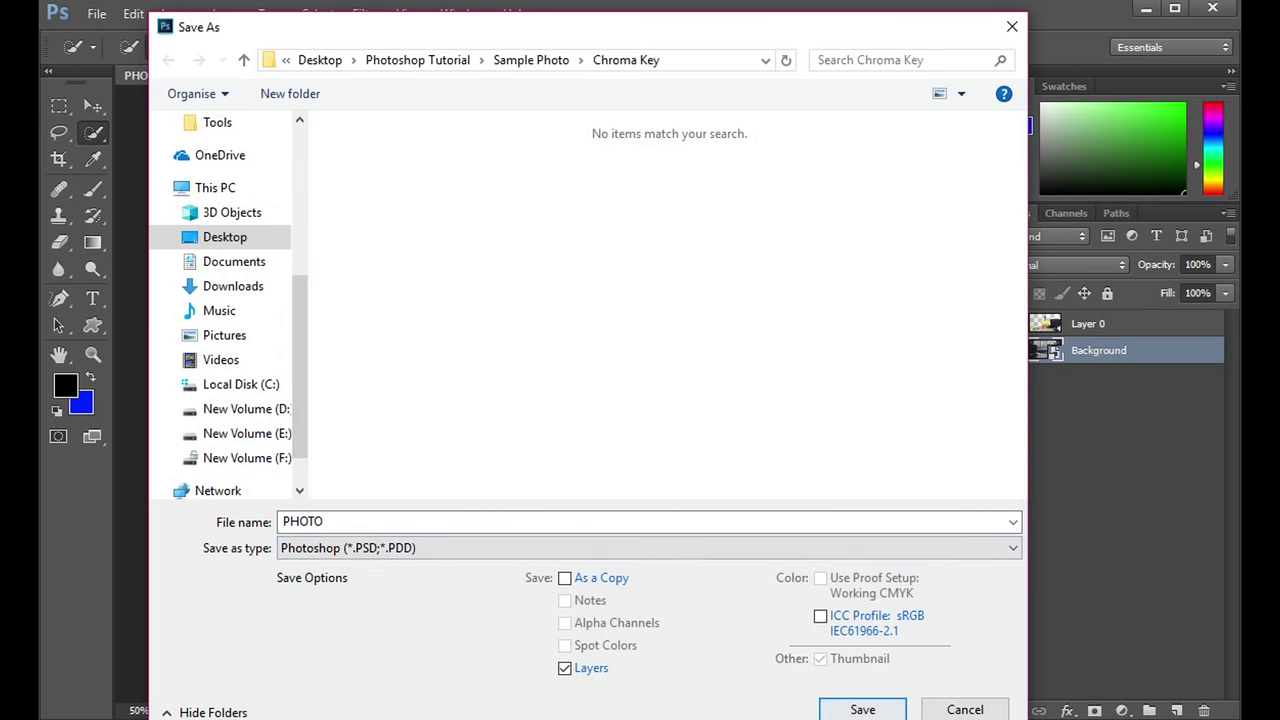
pyautogui.click(862, 709)
pyautogui.press('Return')
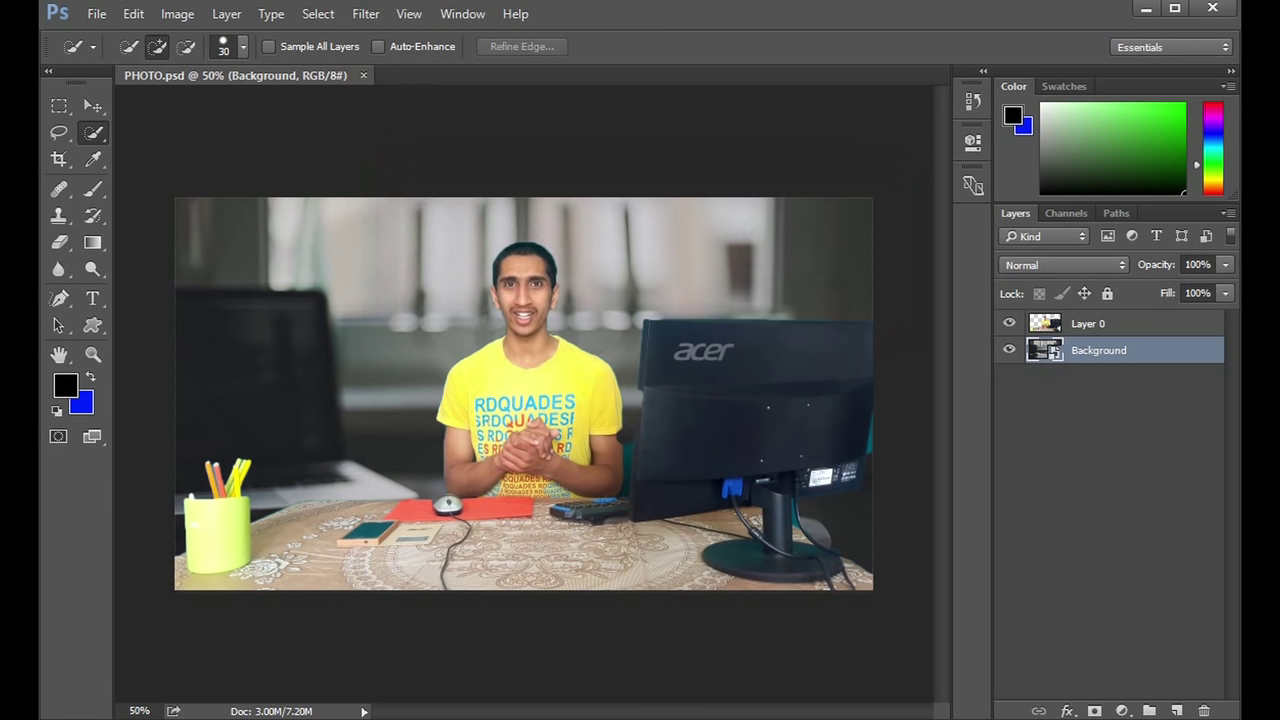
# Toggle between Layer 0 and the Background layer, then close PHOTO.psd
pyautogui.hotkey('alt', ']')
pyautogui.hotkey('alt', '[')
pyautogui.hotkey('alt', ']')
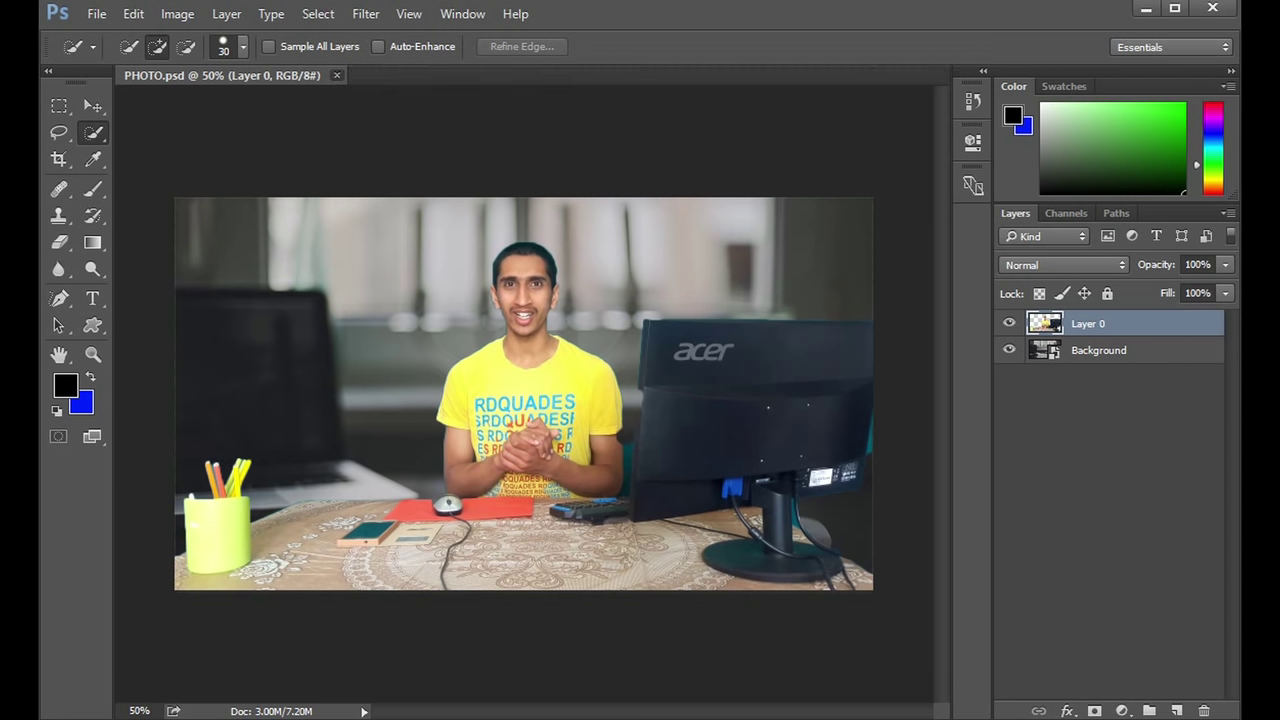
pyautogui.click(336, 75)
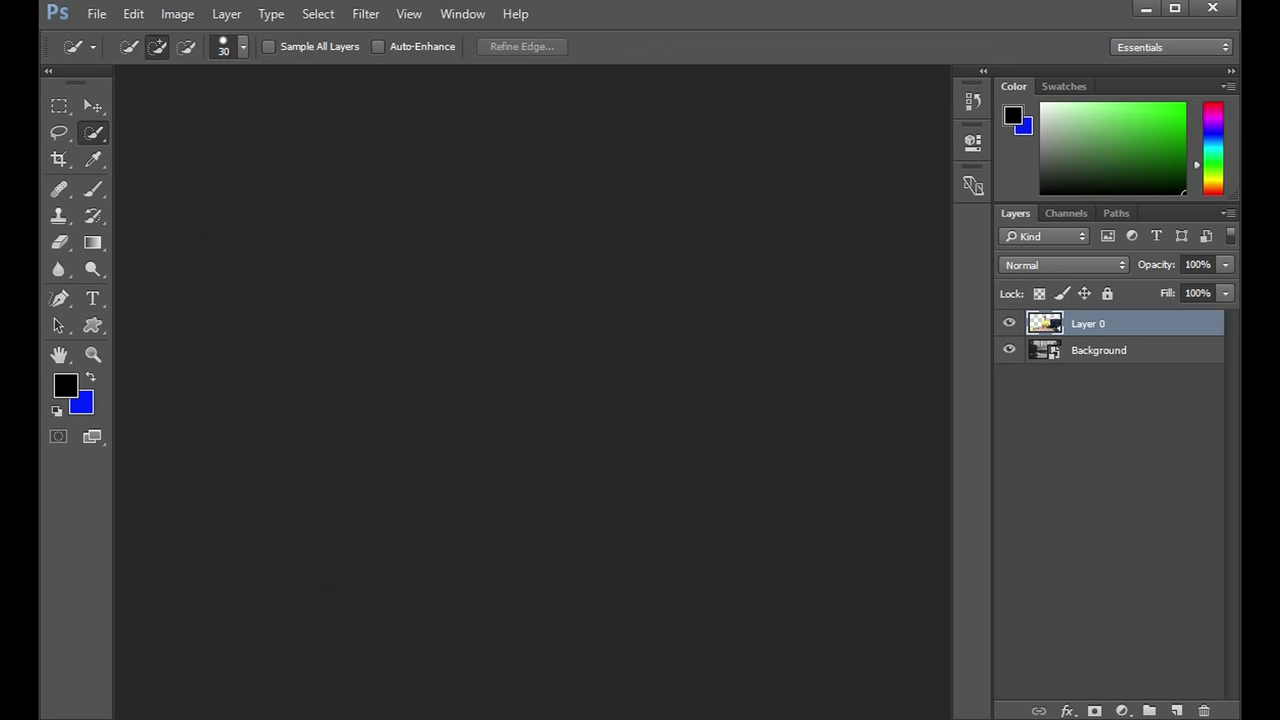
# Cancel a new document, then open Clone Stamp Tool.jpg from the Photoshop Tutorial folder
pyautogui.click(96, 13)
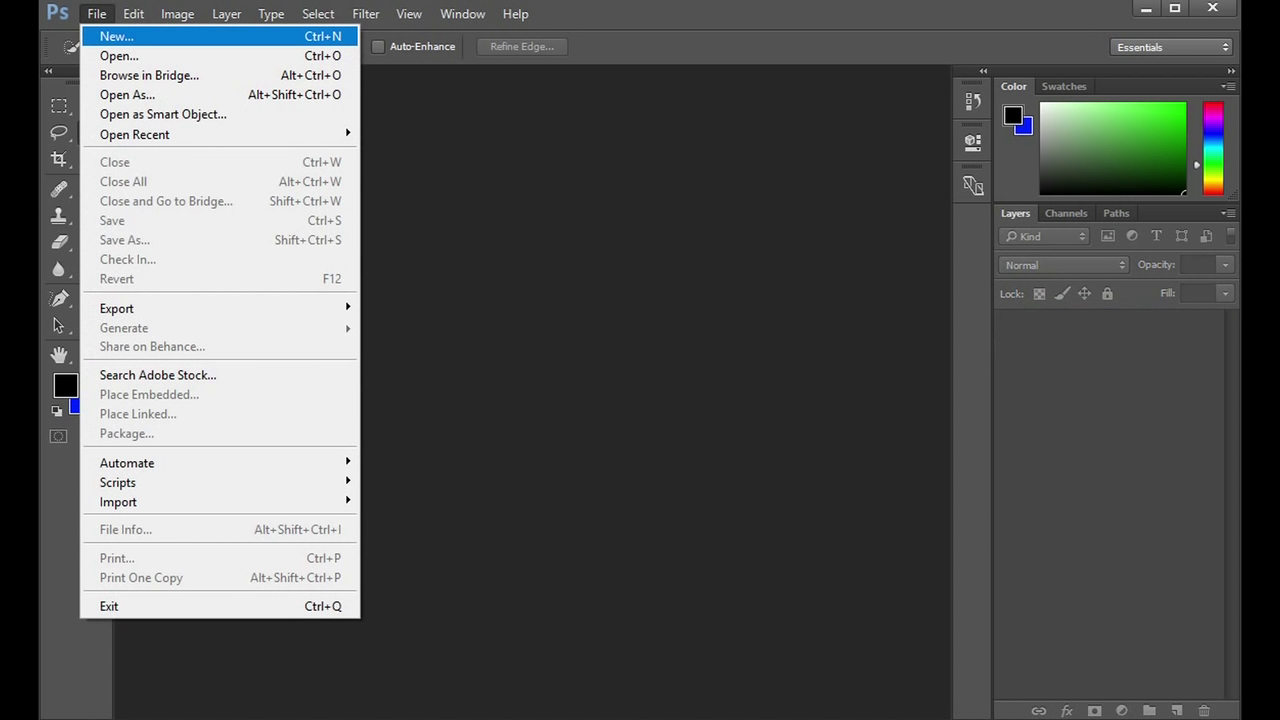
pyautogui.click(117, 36)
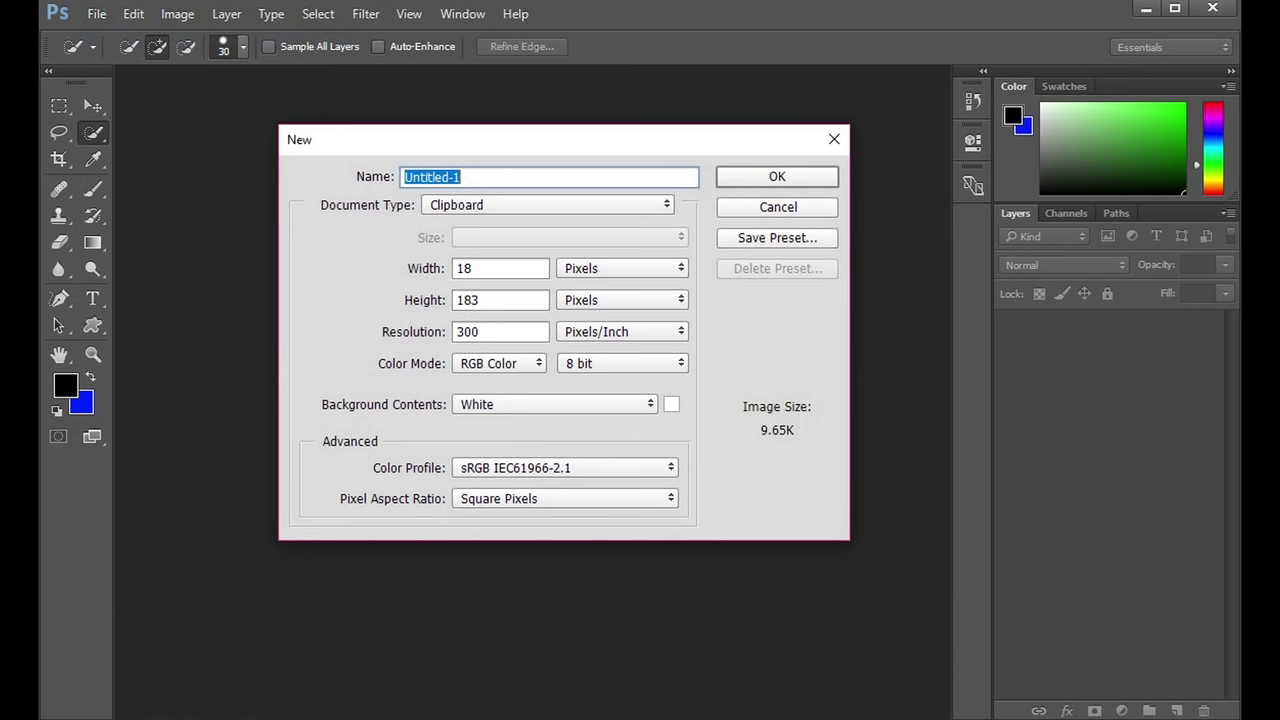
pyautogui.click(834, 139)
pyautogui.click(96, 13)
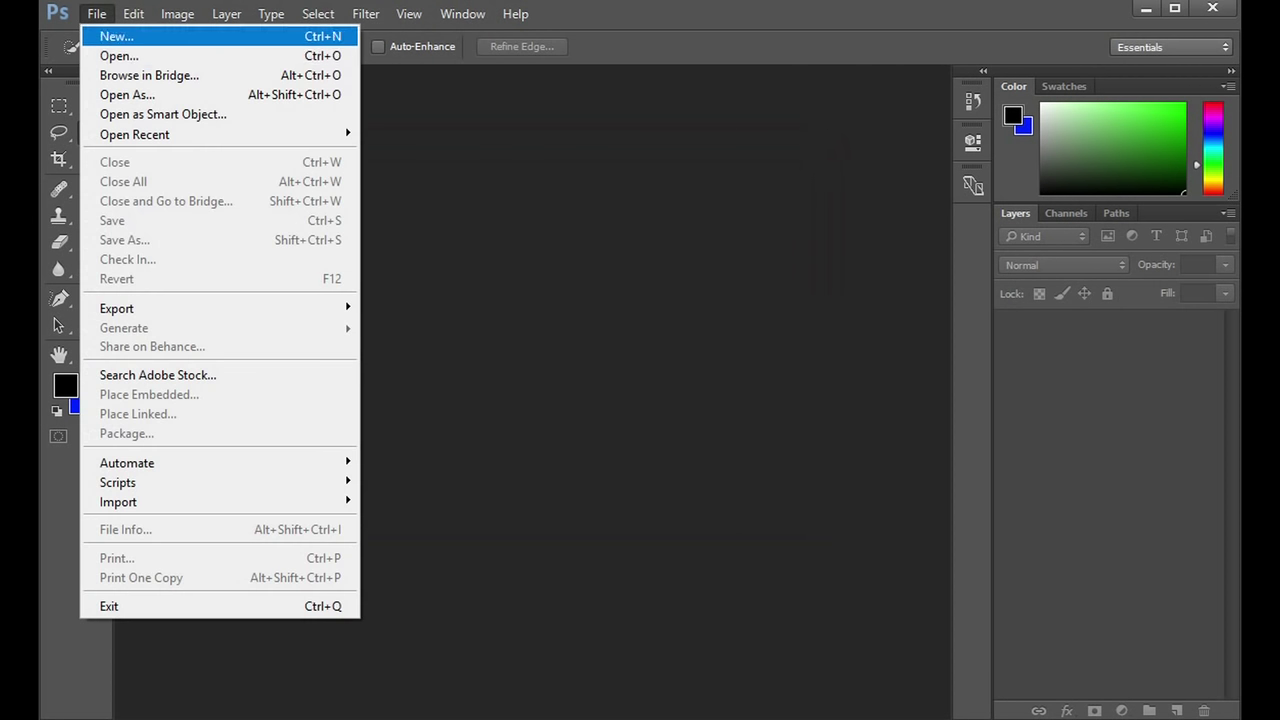
pyautogui.click(119, 56)
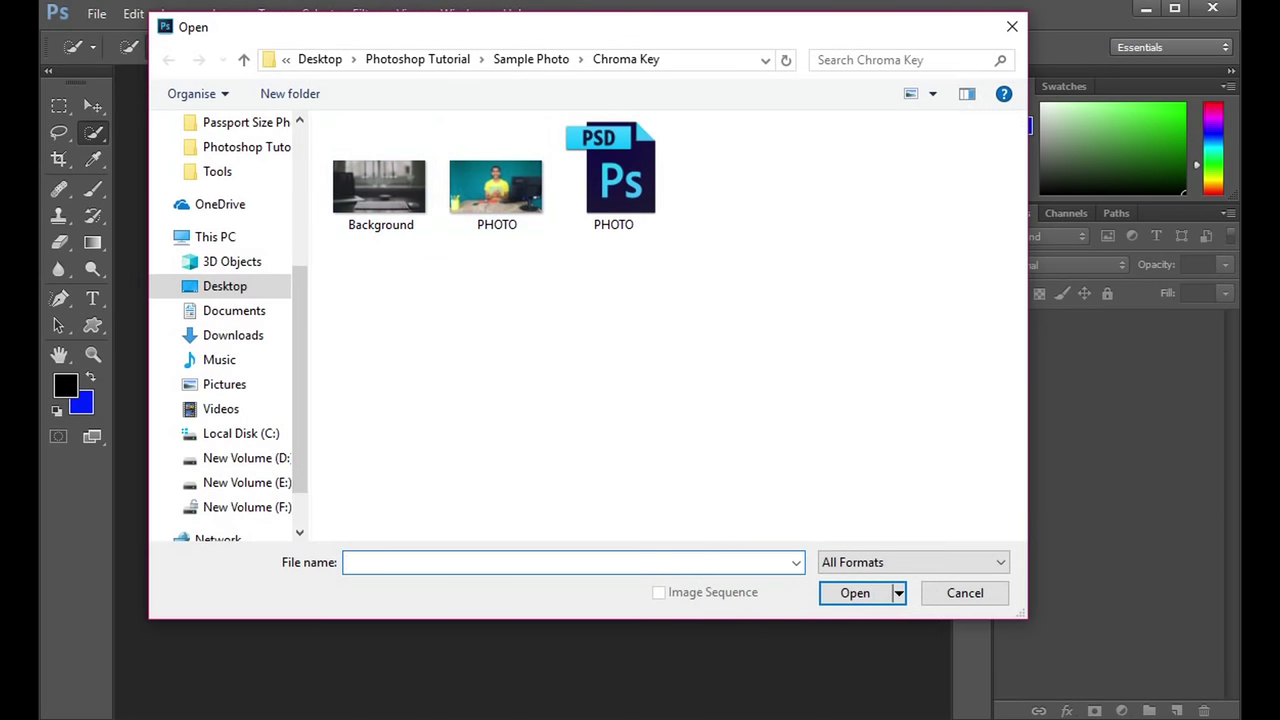
pyautogui.click(417, 59)
pyautogui.click(846, 185)
pyautogui.doubleClick(846, 185)
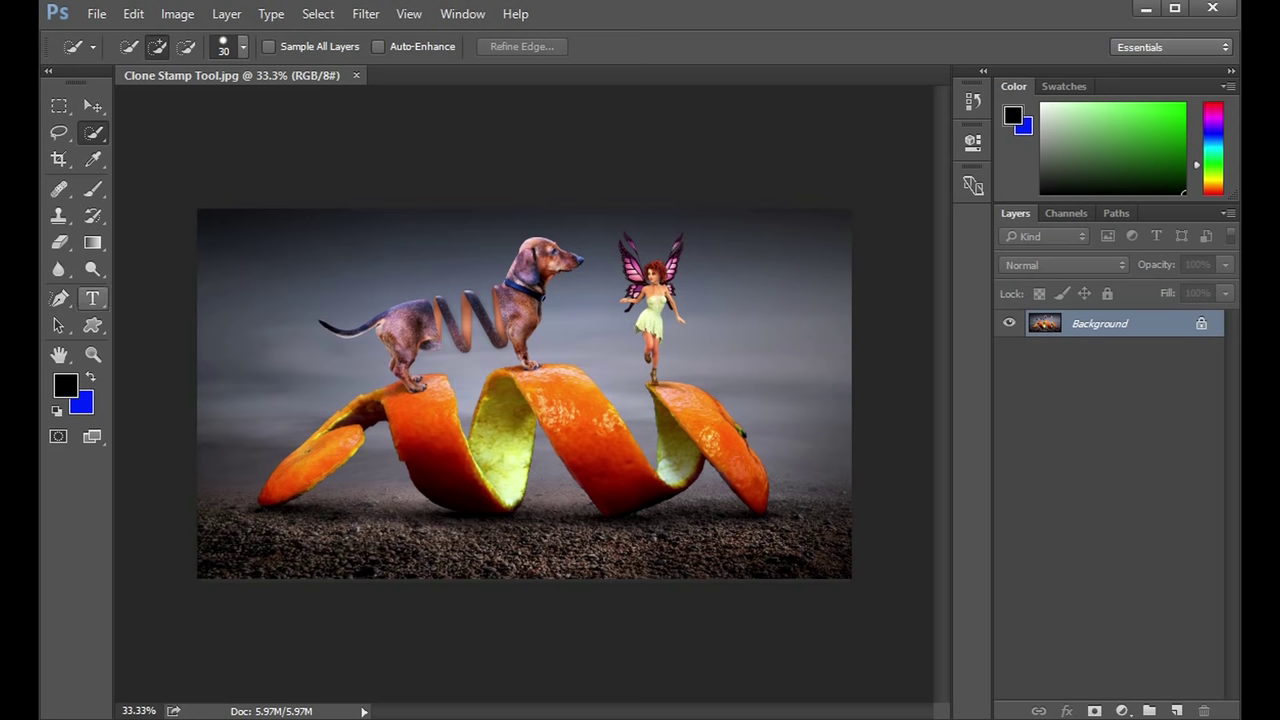
# Add a bold 40 pt 'Hello' text layer positioned near the image's top-left
pyautogui.press('t')
pyautogui.click(337, 266)
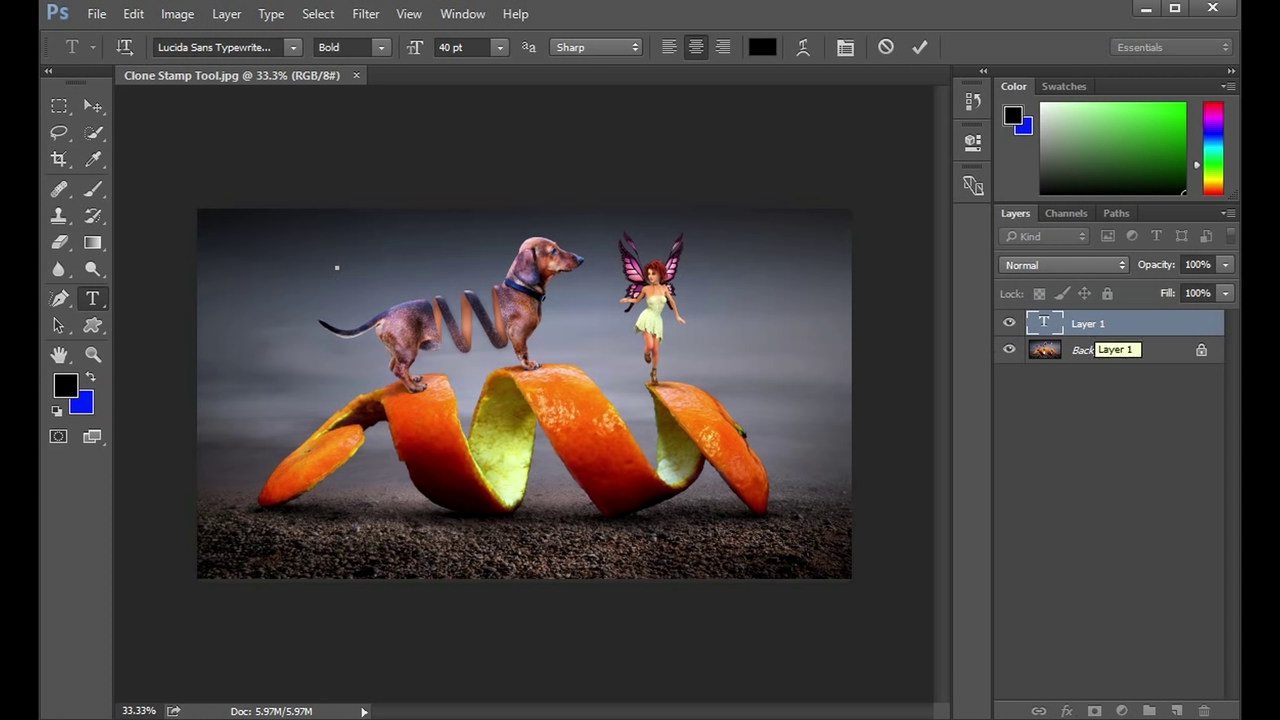
pyautogui.write('He')
pyautogui.write('llo')
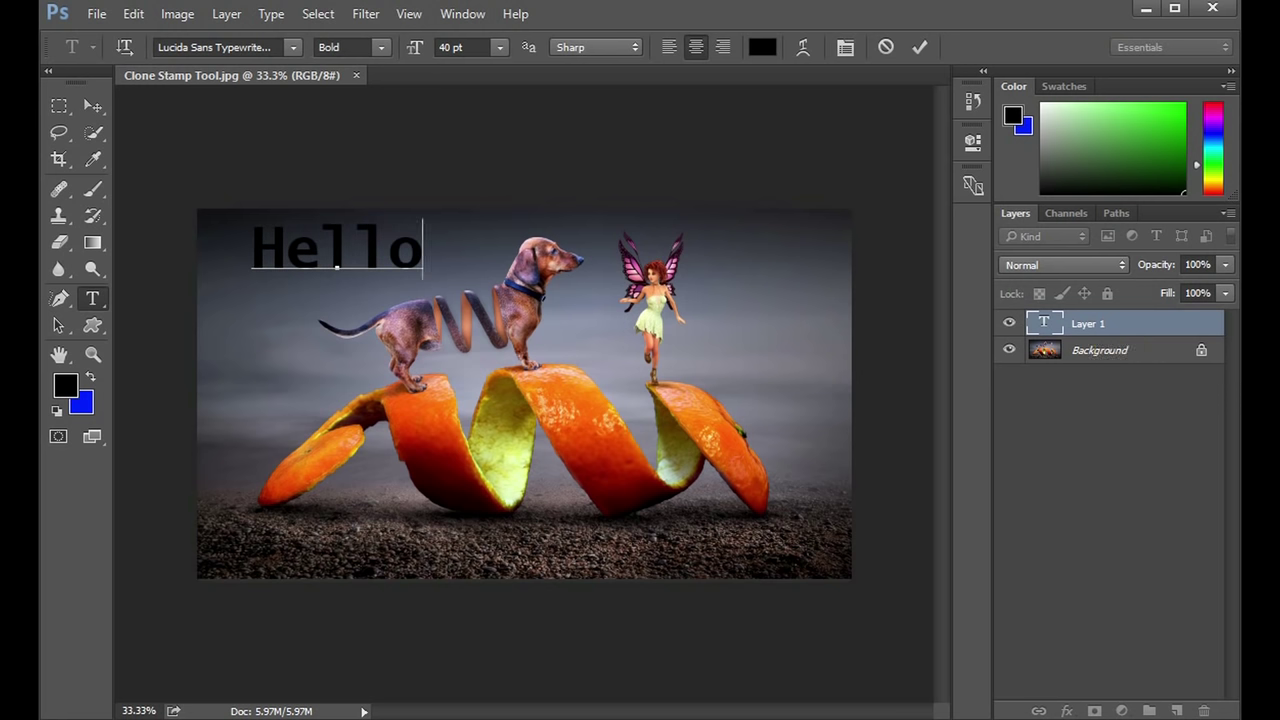
pyautogui.moveTo(336, 250); pyautogui.dragTo(287, 272)
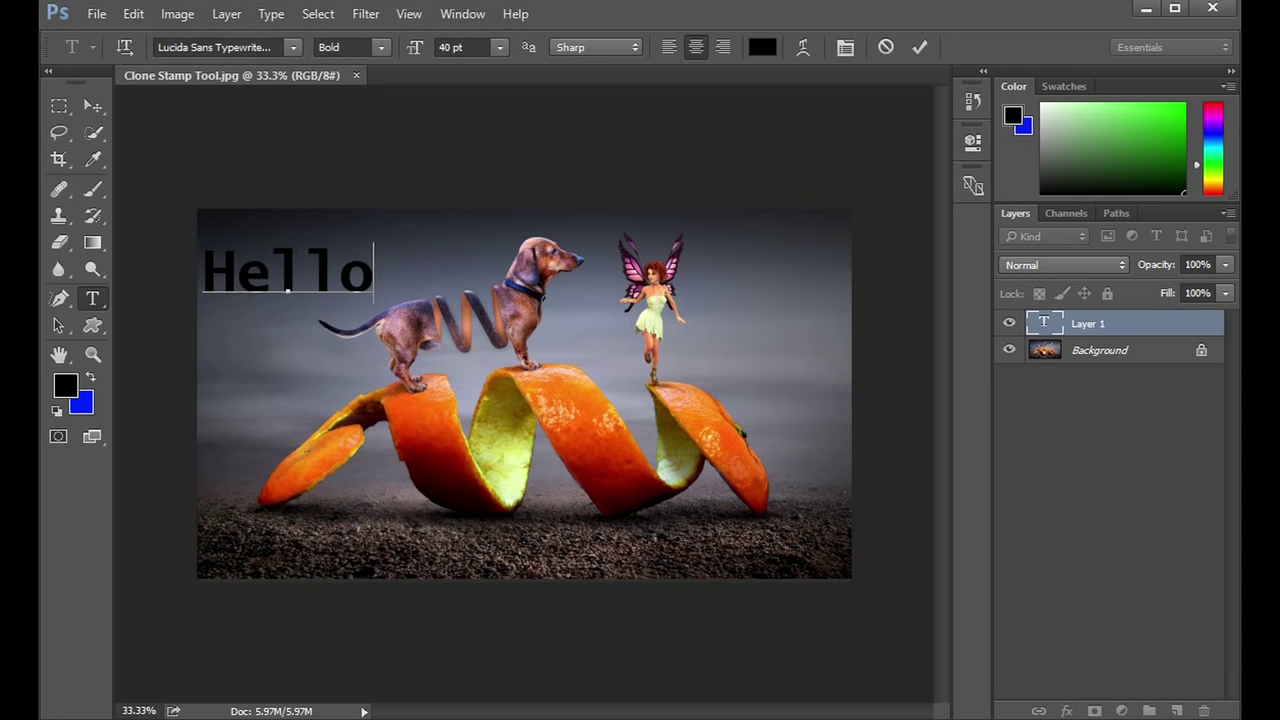
pyautogui.hotkey('ctrl', 'Return')
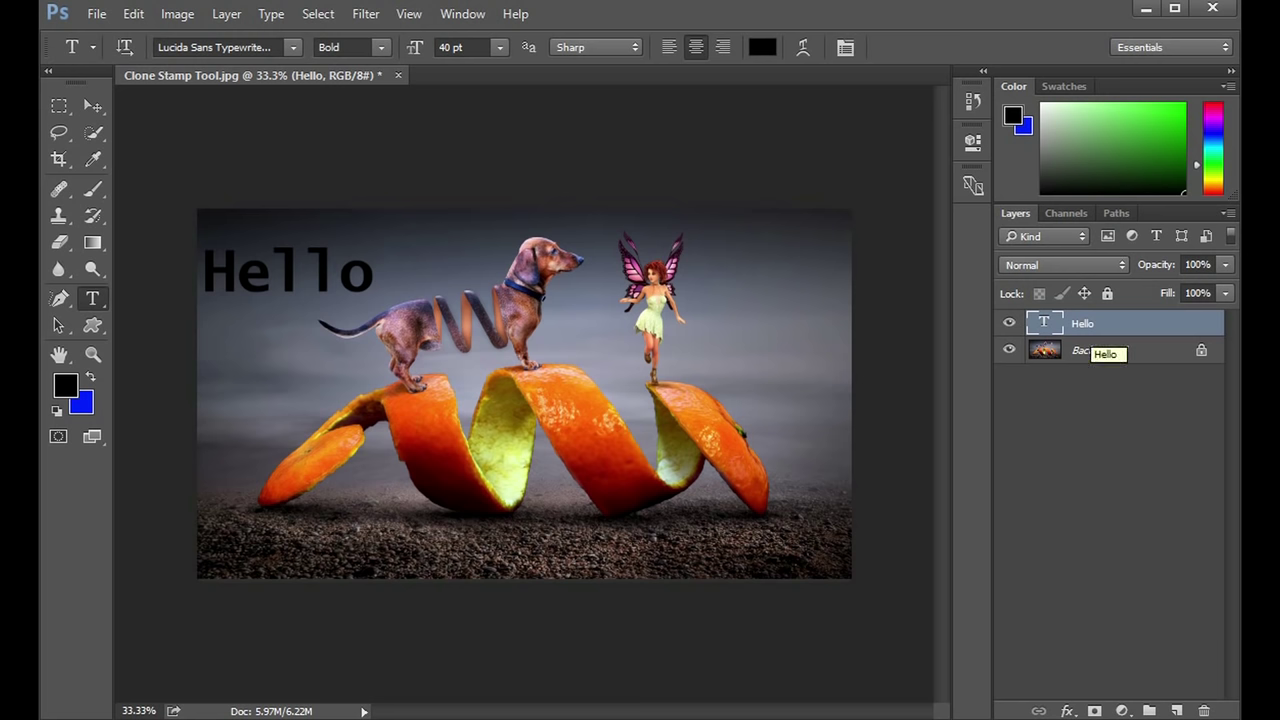
pyautogui.rightClick(1088, 323)
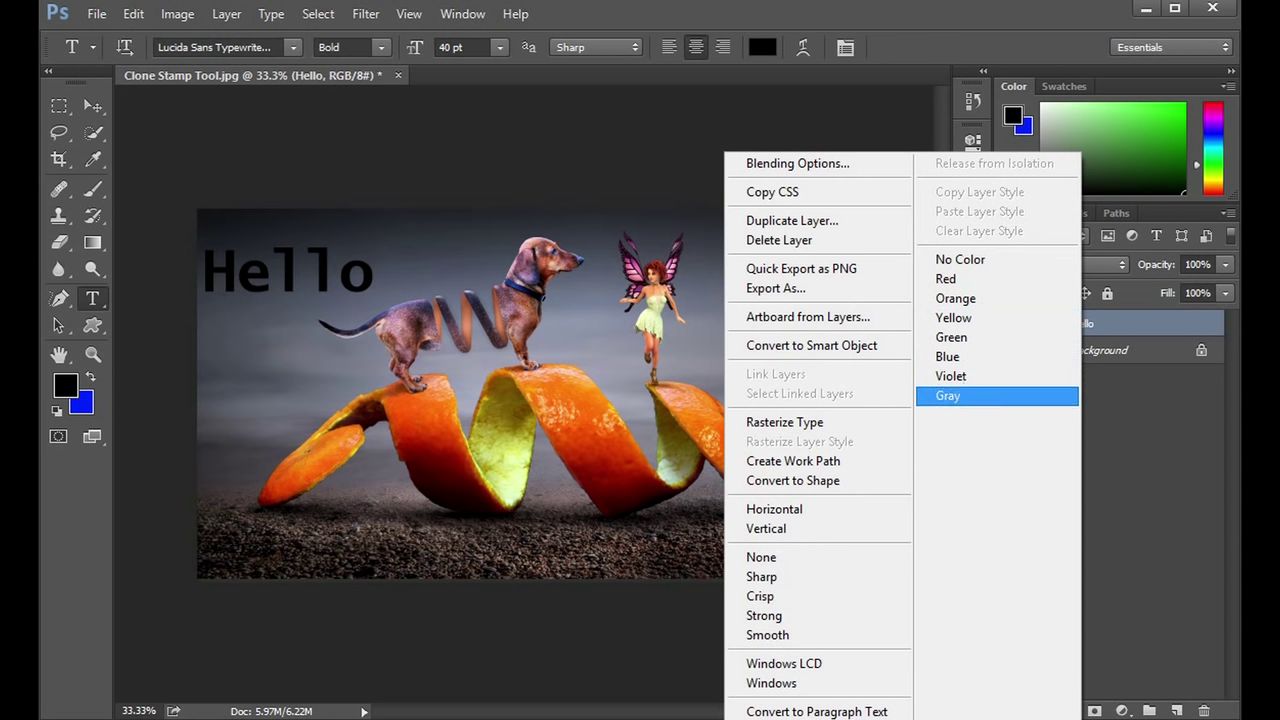
# Delete the Hello text layer, undoing once and deleting it again, then add an empty group
pyautogui.click(948, 395)
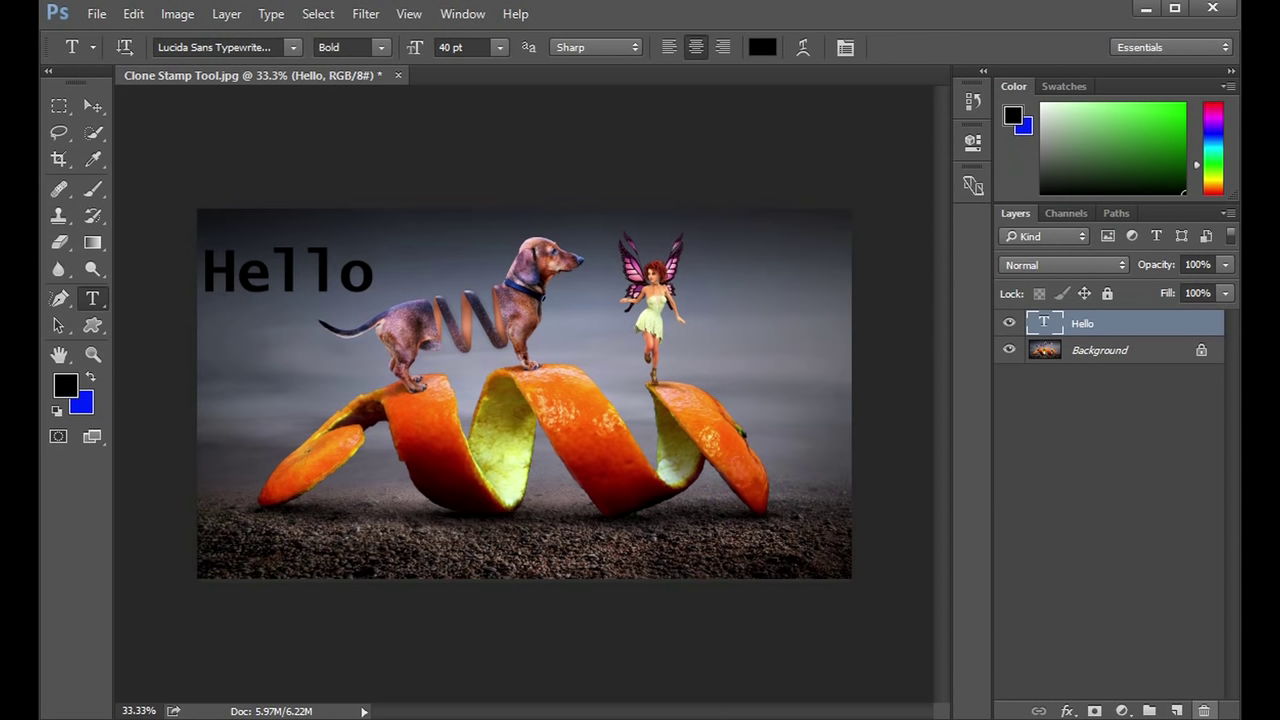
pyautogui.click(1204, 711)
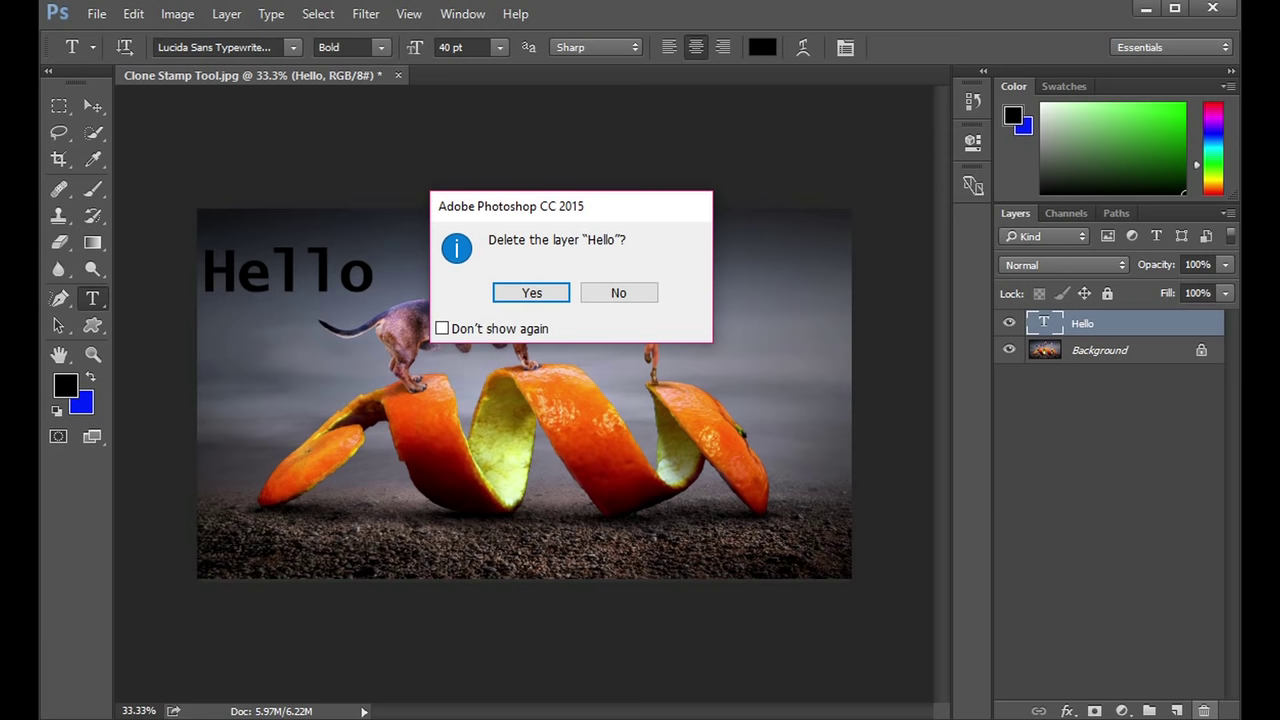
pyautogui.click(531, 292)
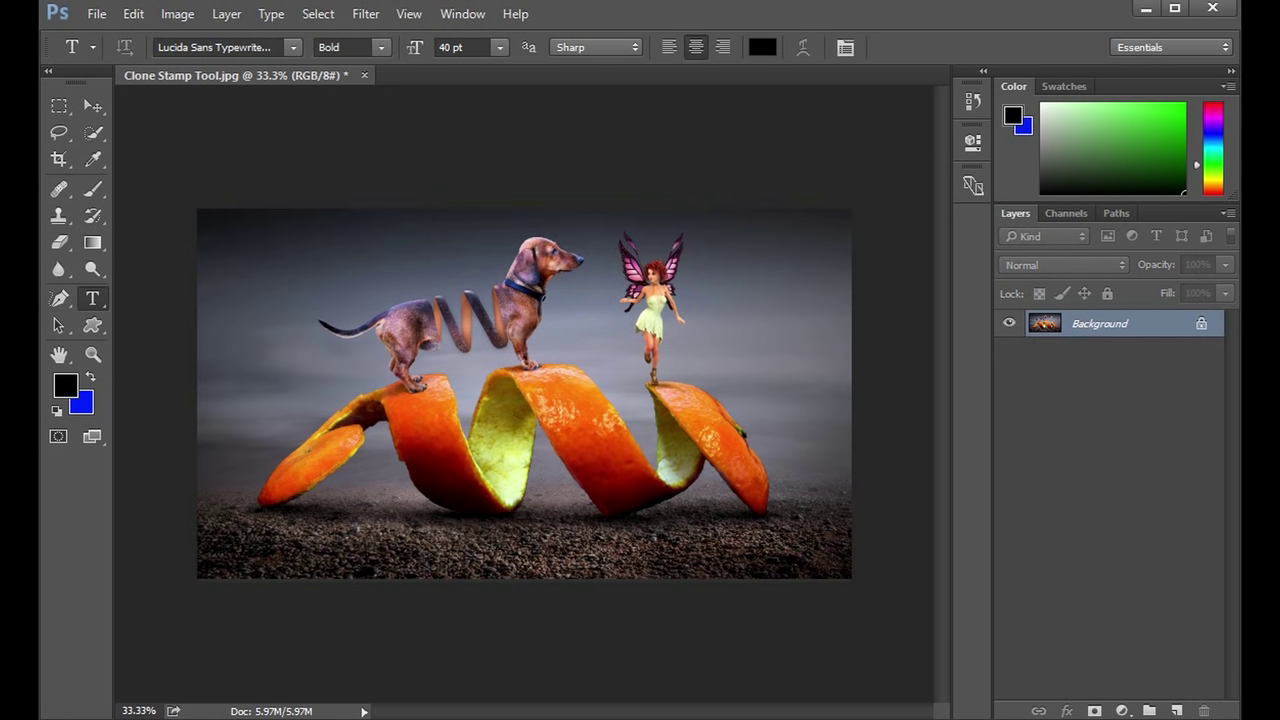
pyautogui.hotkey('ctrl', 'z')
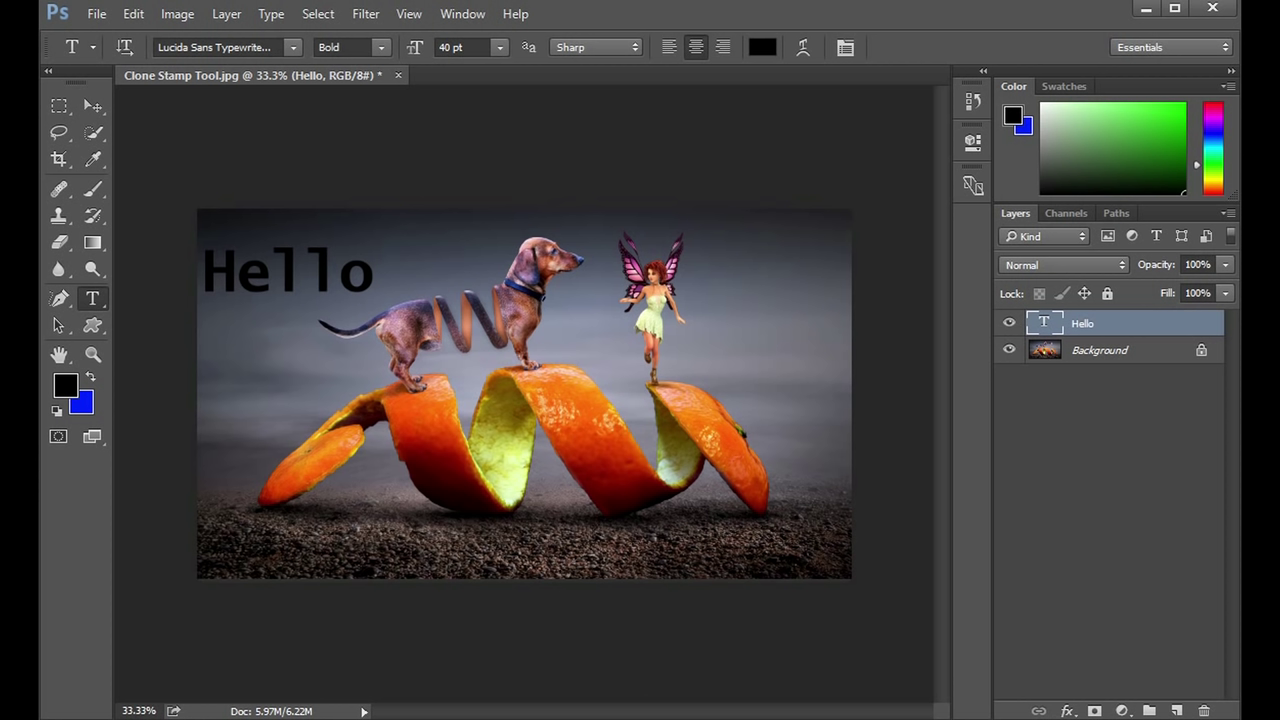
pyautogui.click(1204, 711)
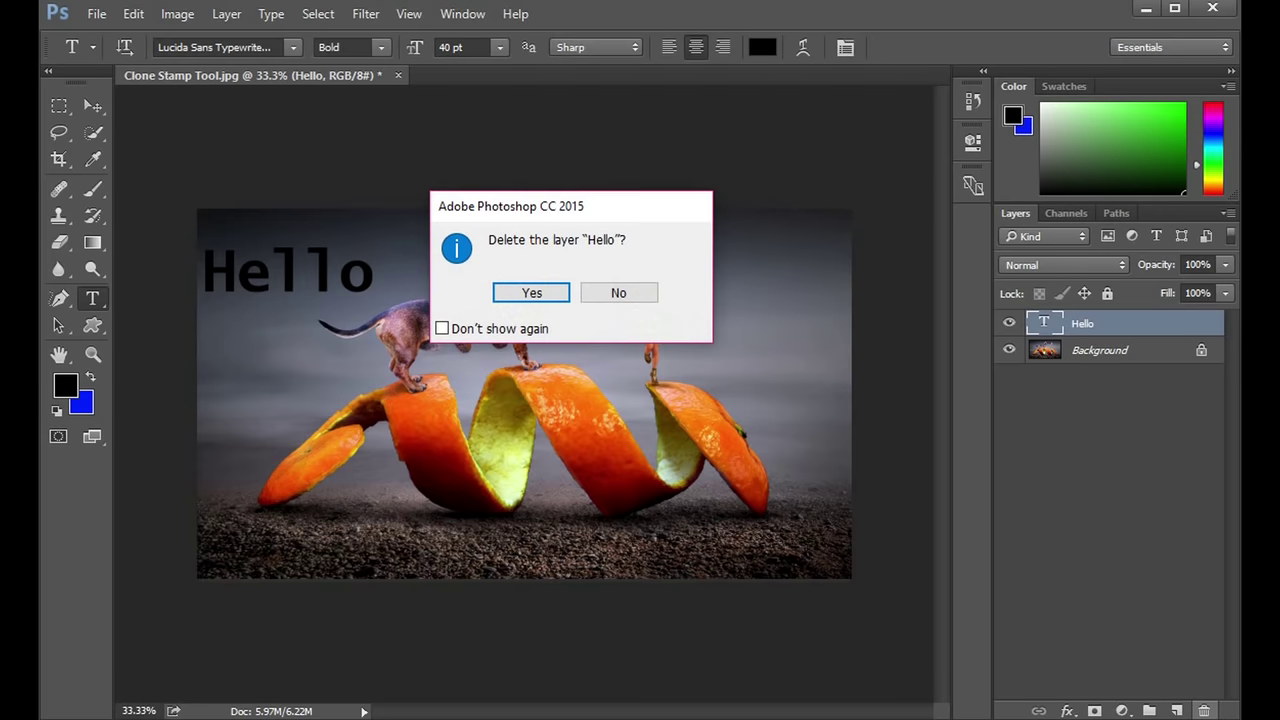
pyautogui.click(528, 292)
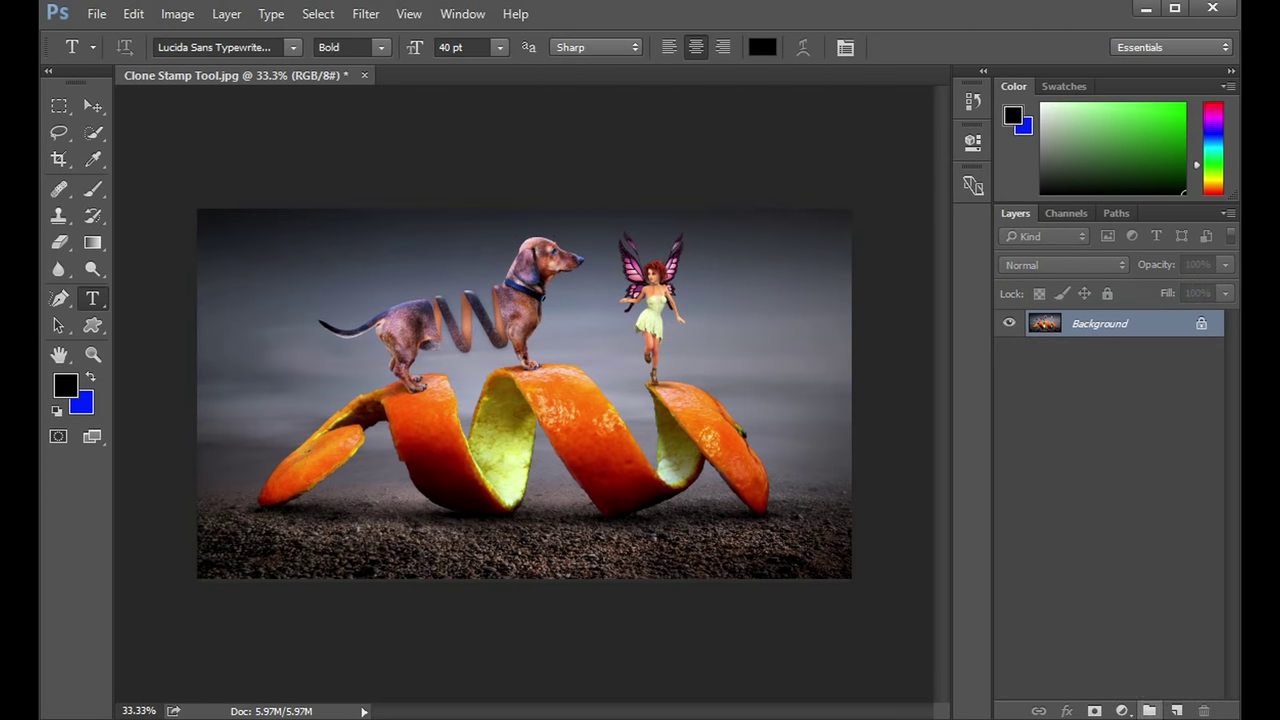
pyautogui.click(1149, 711)
# Rename Group 1 to 'Layer Text'
pyautogui.doubleClick(1089, 322)
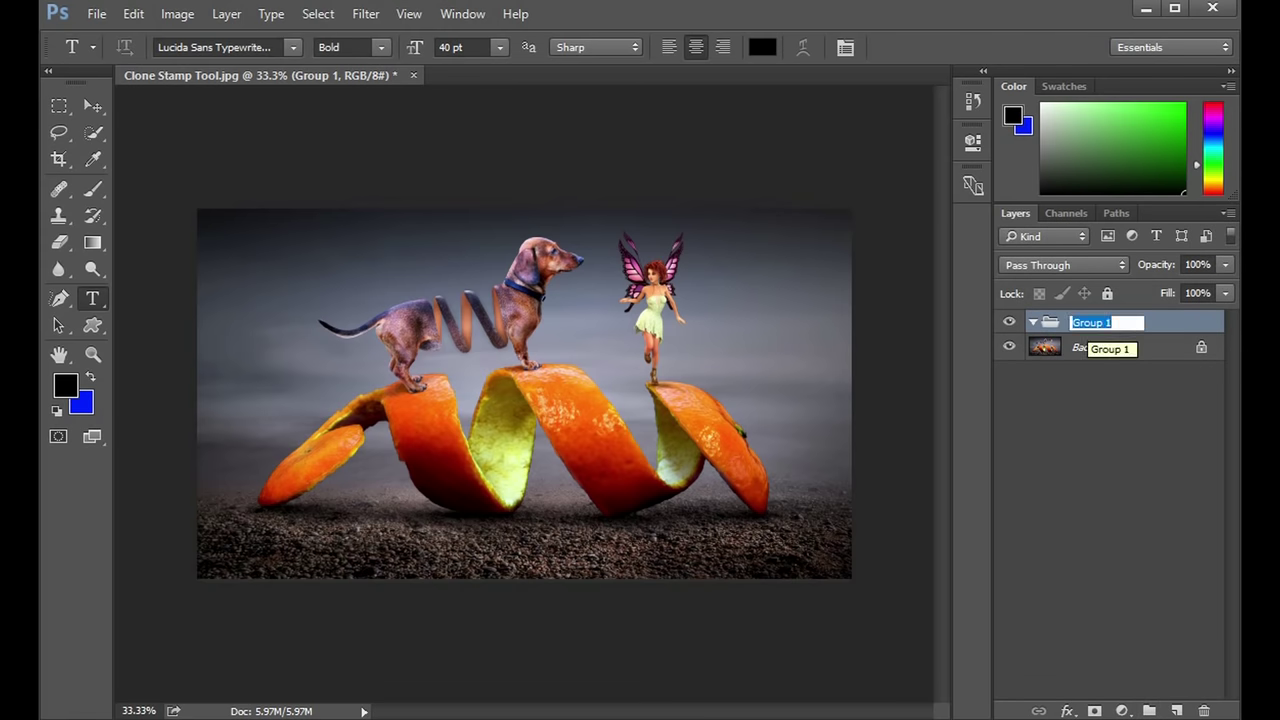
pyautogui.press('BackSpace')
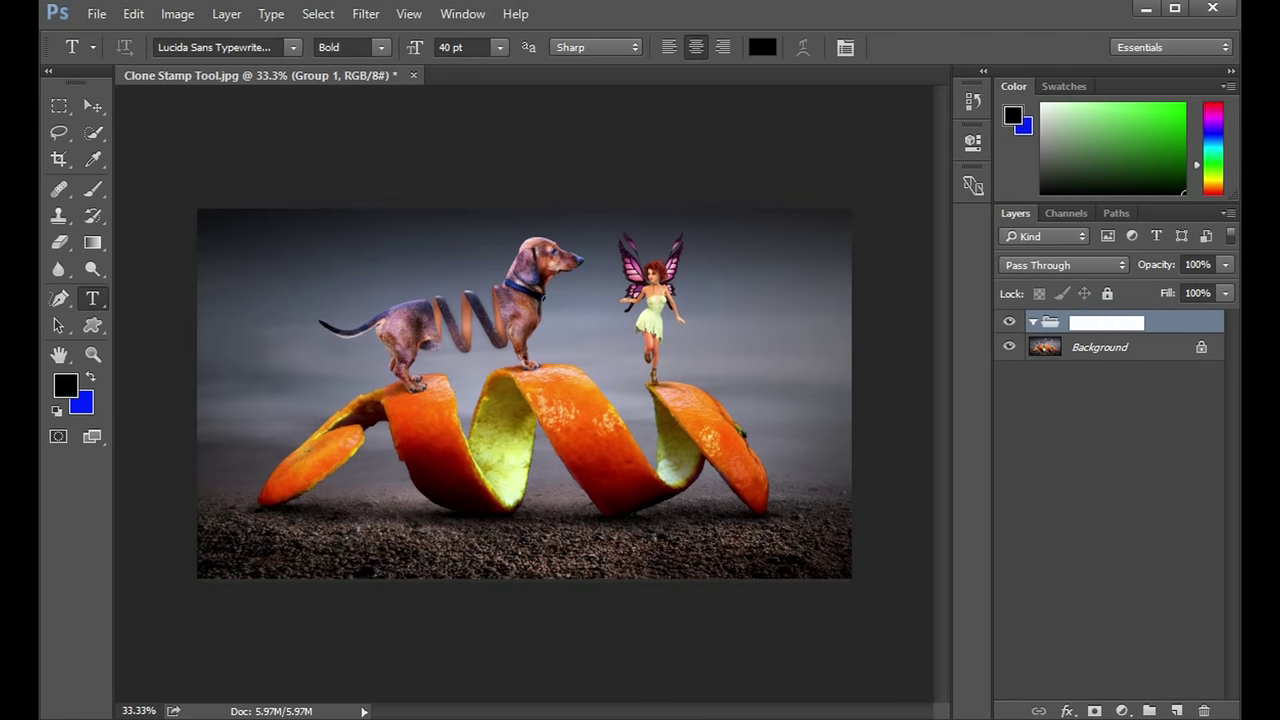
pyautogui.write('Layer ')
pyautogui.write('Text')
pyautogui.press('Return')
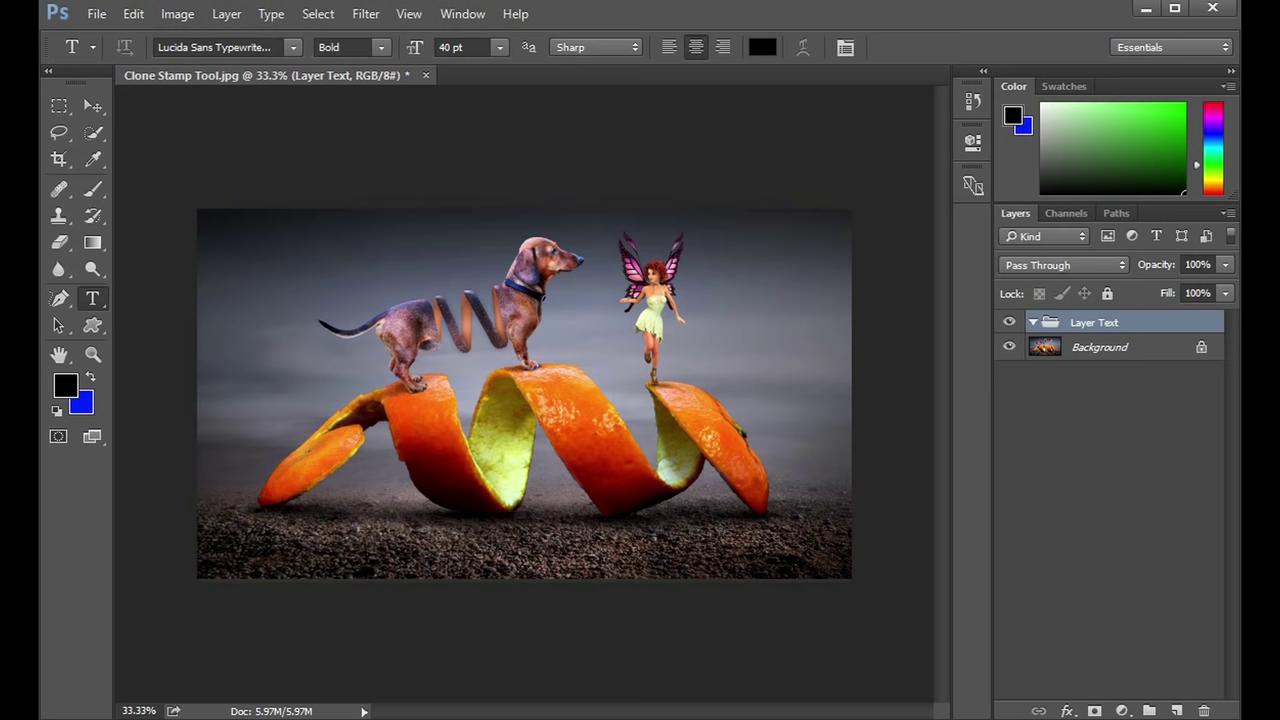
pyautogui.click(59, 105)
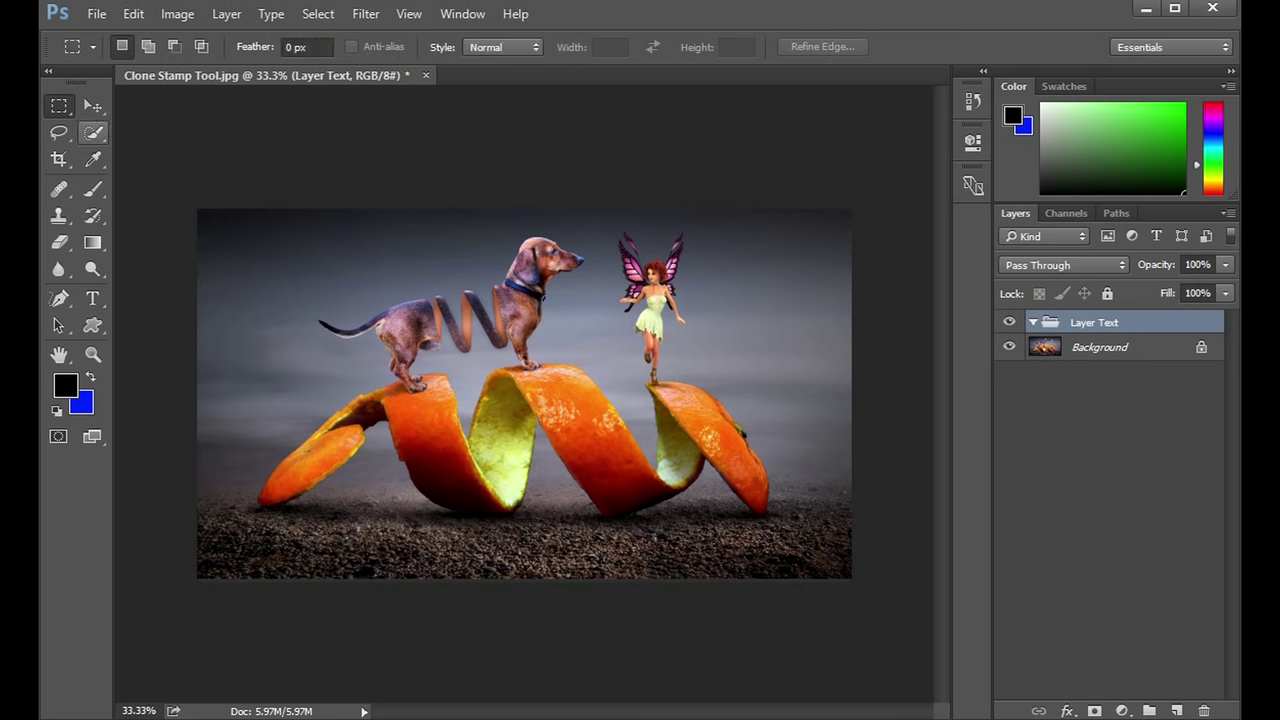
# Unlock the background as an editable layer and delete the ground strip along the bottom
pyautogui.moveTo(197, 516); pyautogui.dragTo(851, 578)
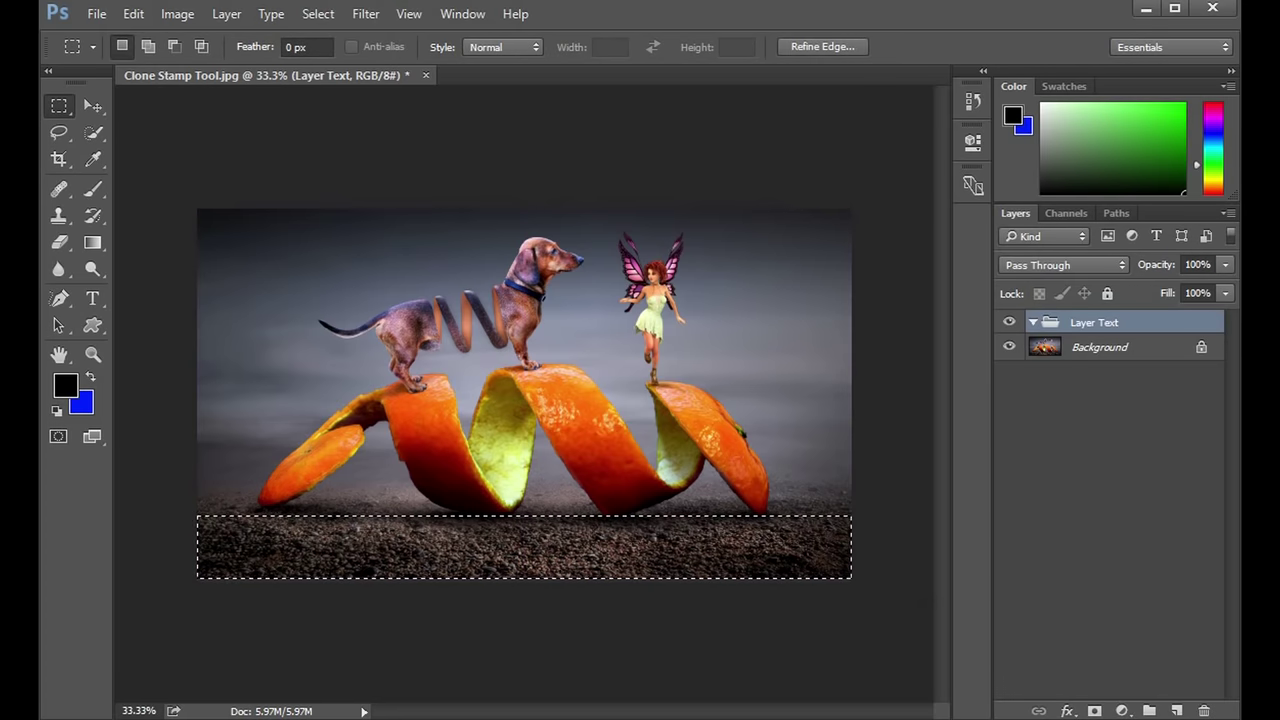
pyautogui.press('Delete')
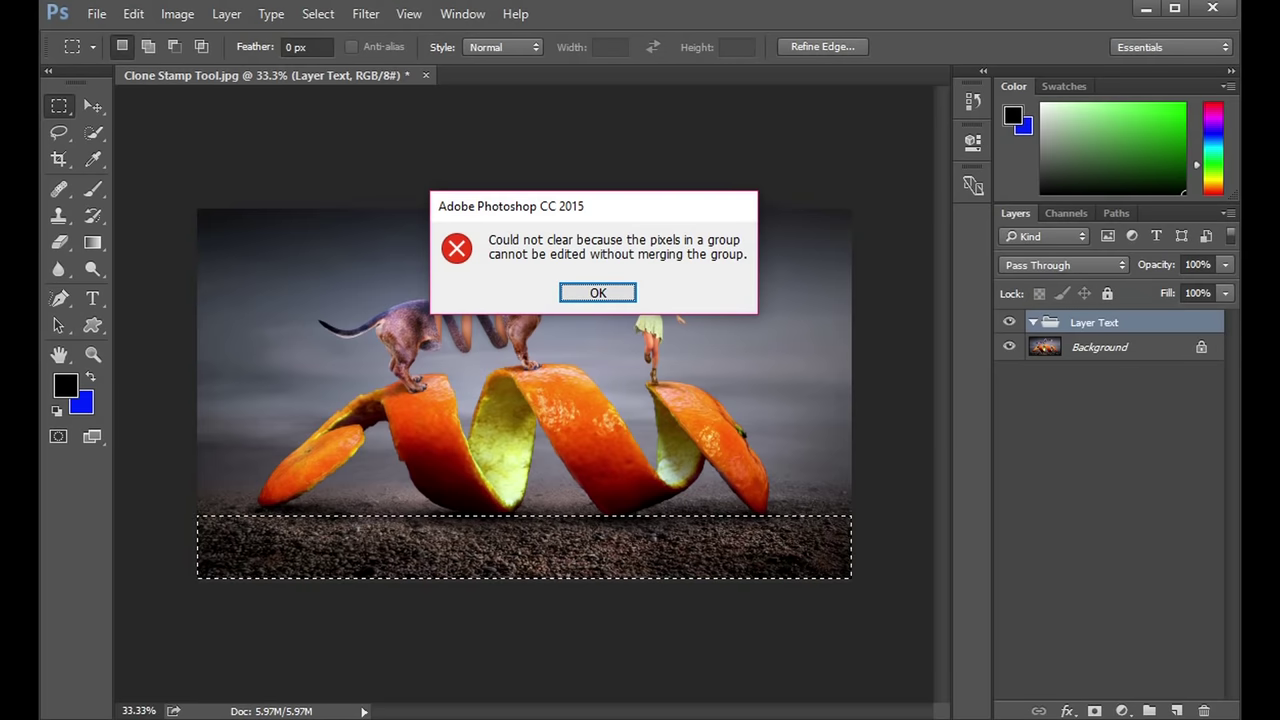
pyautogui.press('Return')
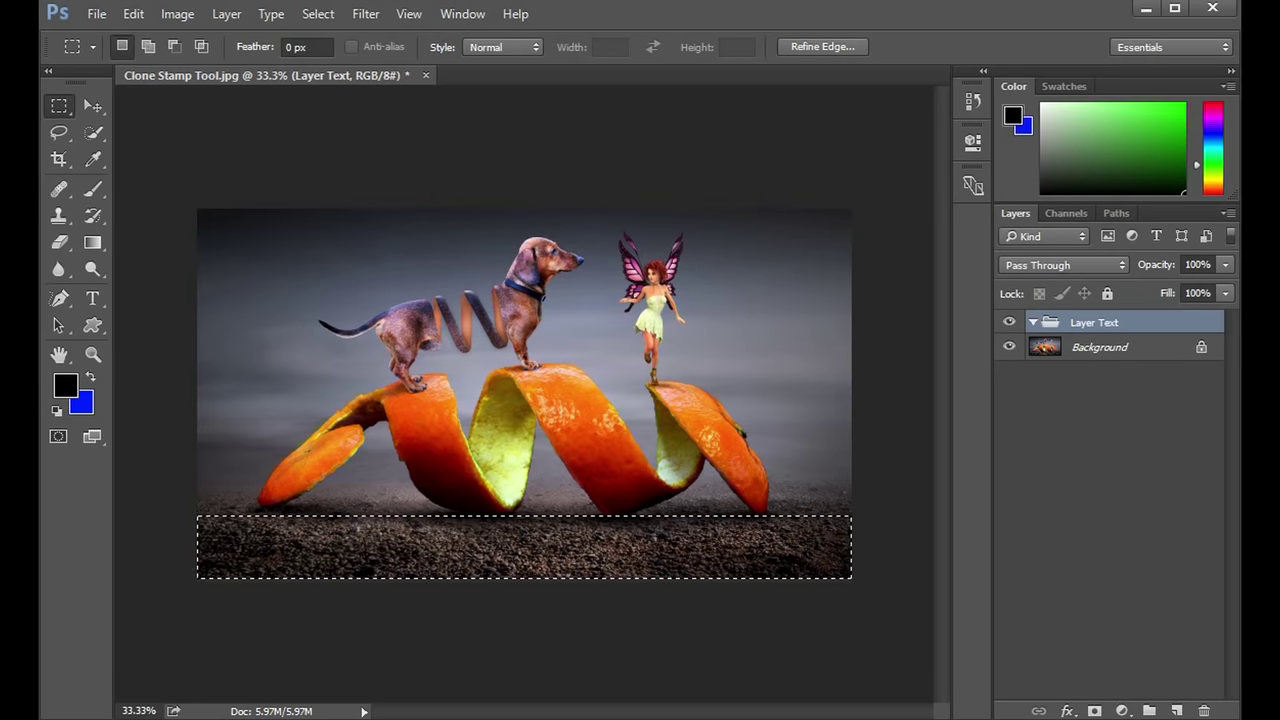
pyautogui.keyDown('alt'); pyautogui.doubleClick(1100, 347); pyautogui.keyUp('alt')
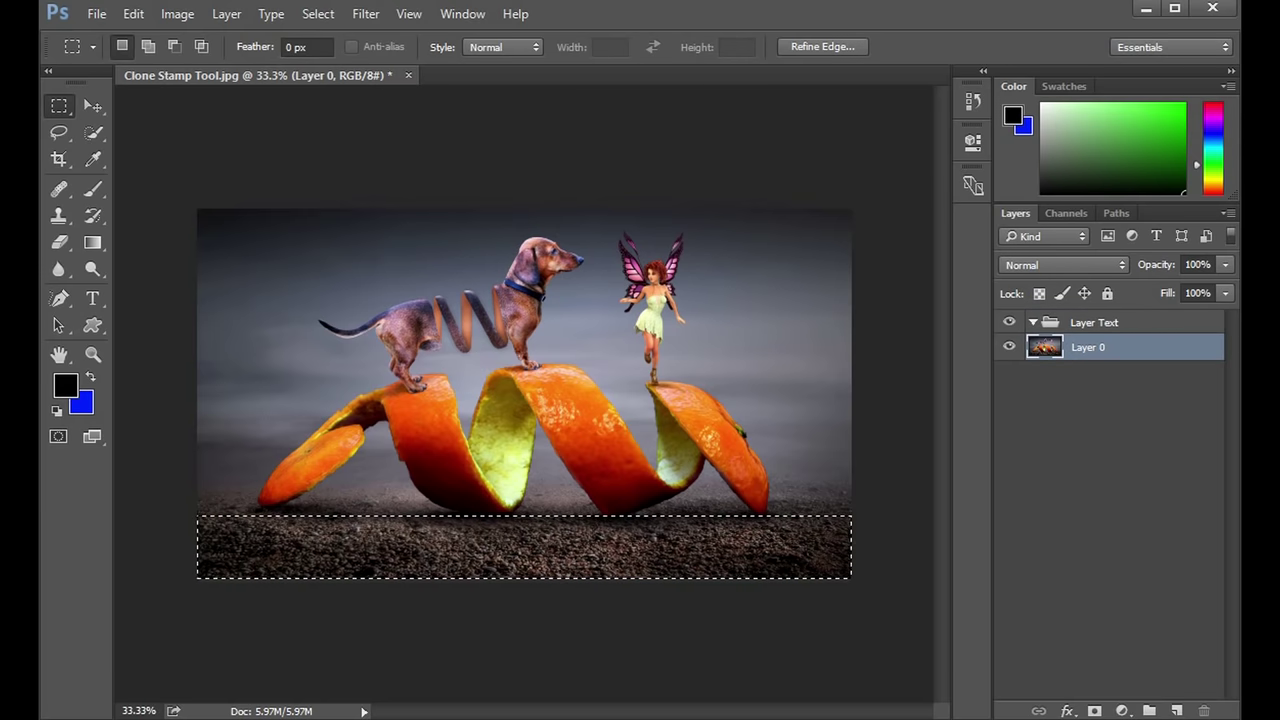
pyautogui.press('Delete')
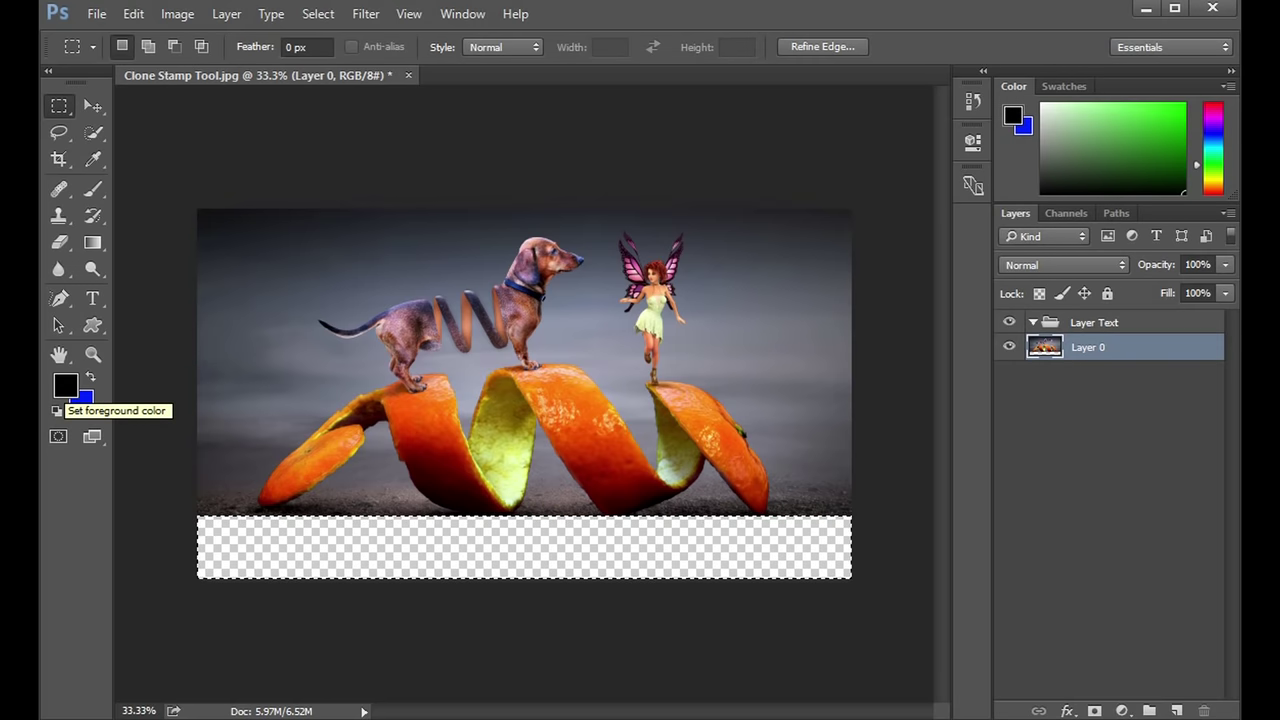
pyautogui.hotkey('ctrl', 'x')
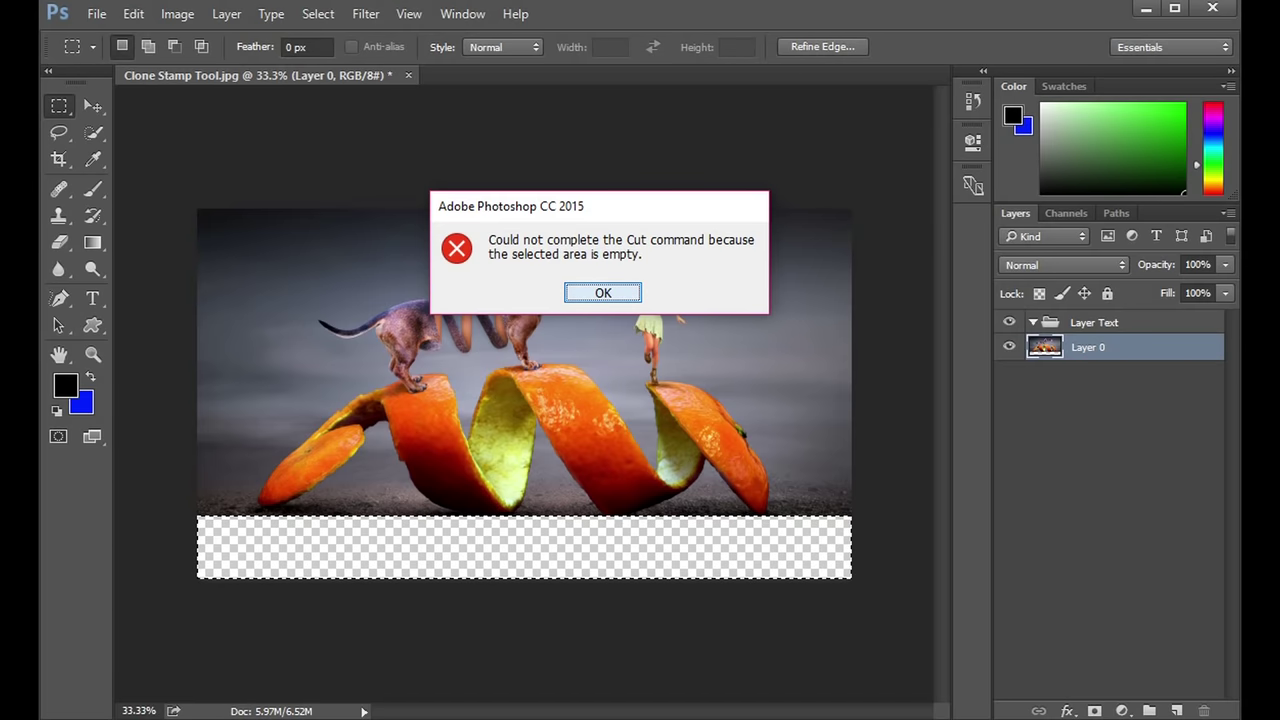
pyautogui.press('Return')
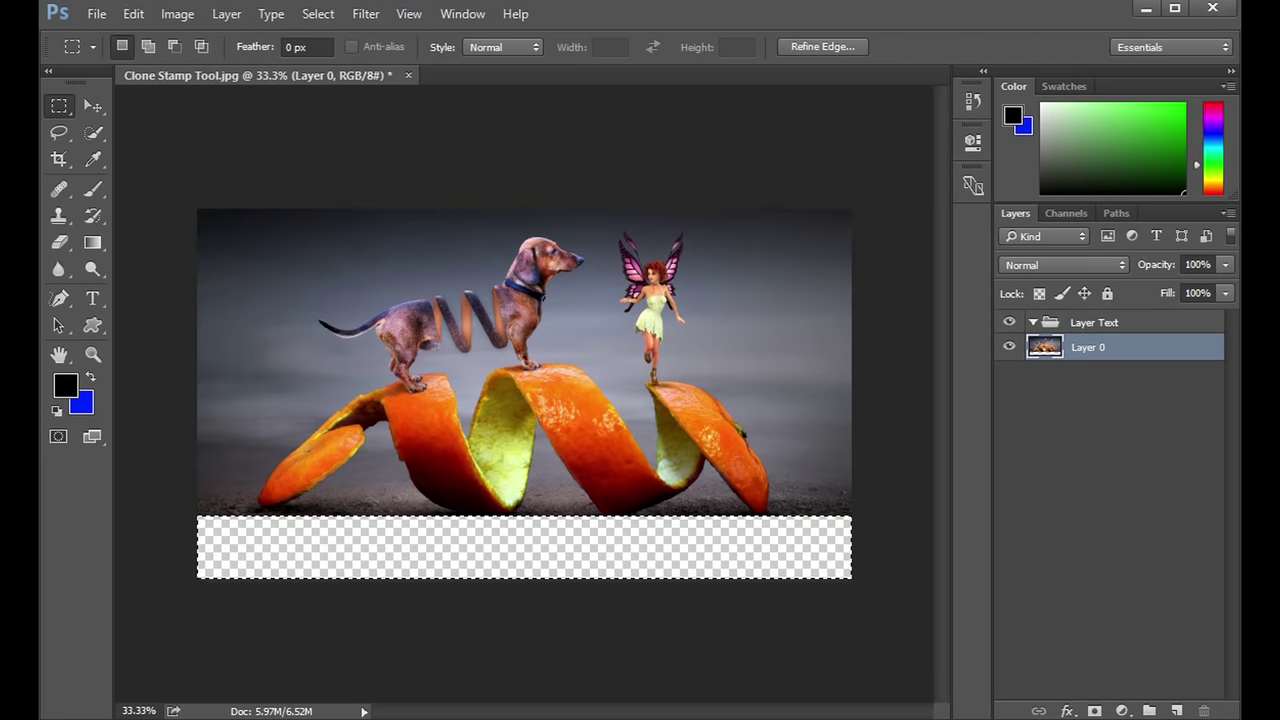
# Select a large block at the photo's top-left and move it onto the scene's centre
pyautogui.moveTo(520, 545); pyautogui.dragTo(520, 502)
pyautogui.moveTo(478, 373); pyautogui.dragTo(490, 333)
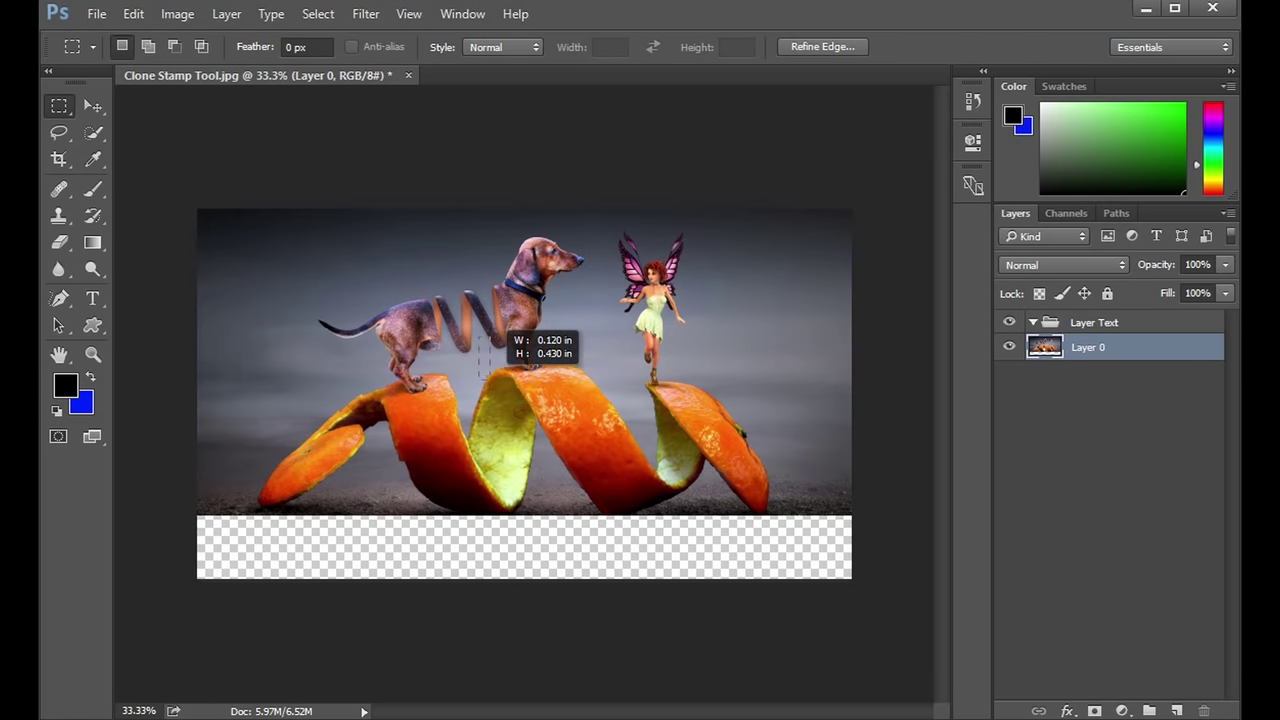
pyautogui.moveTo(203, 216); pyautogui.dragTo(421, 371)
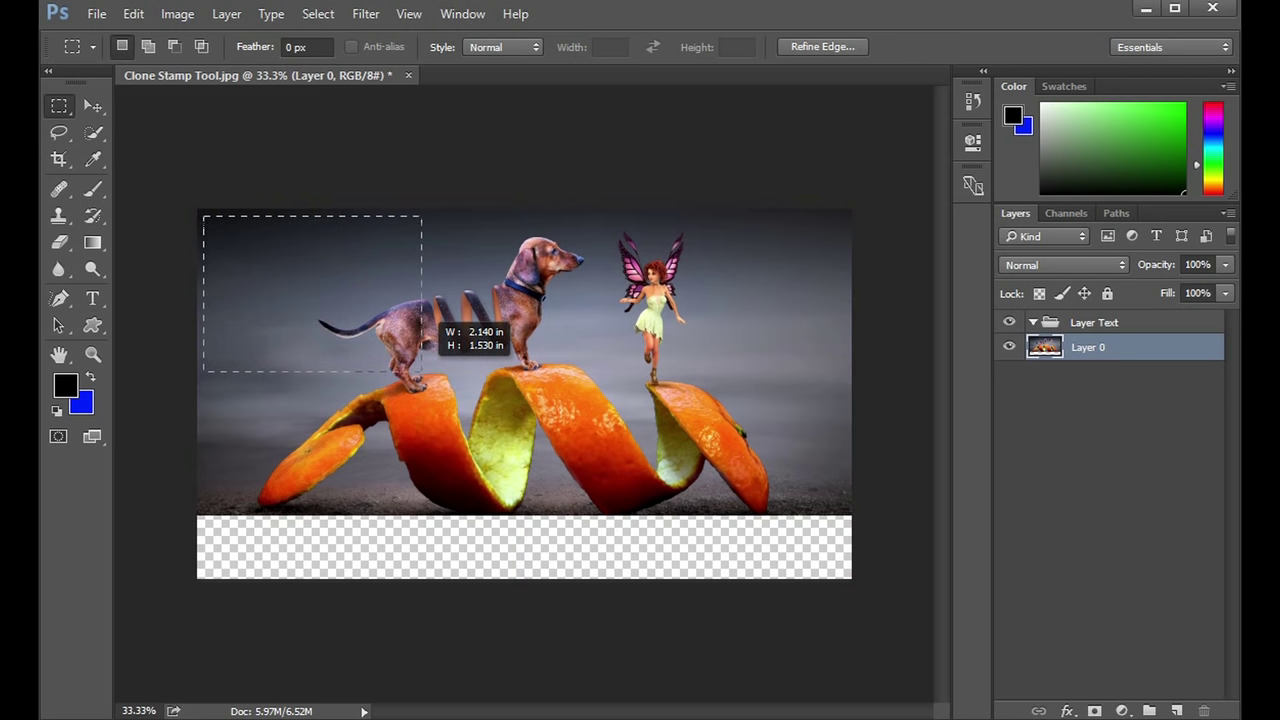
pyautogui.press('v')
pyautogui.moveTo(303, 251)
pyautogui.mouseDown()
pyautogui.moveTo(322, 335)
pyautogui.moveTo(707, 339)
pyautogui.moveTo(746, 372)
pyautogui.mouseUp()
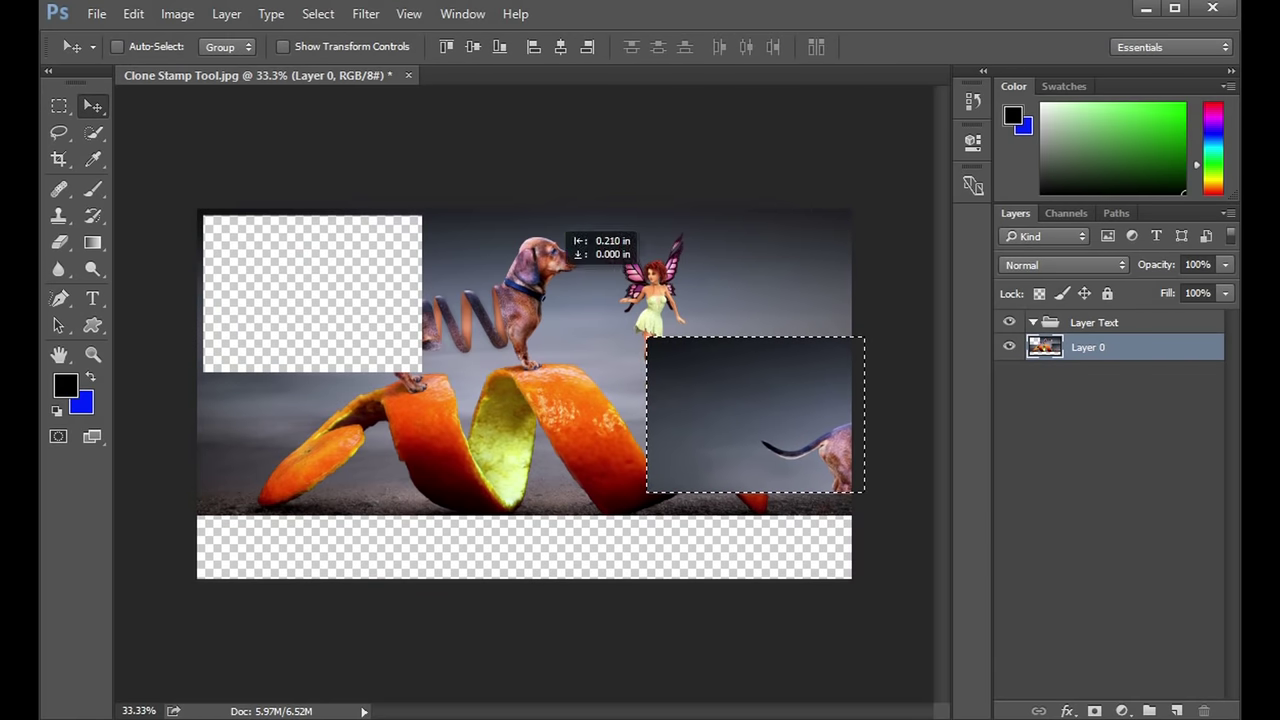
pyautogui.moveTo(746, 372); pyautogui.dragTo(514, 317)
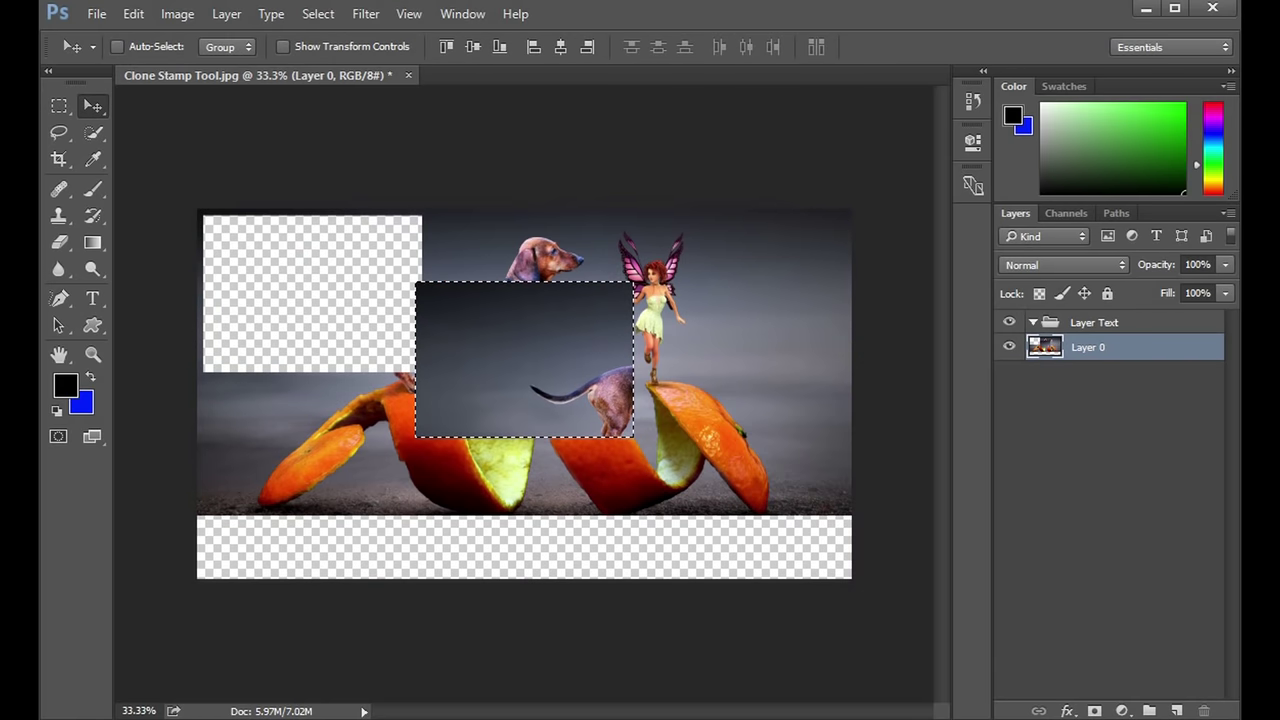
pyautogui.click(96, 13)
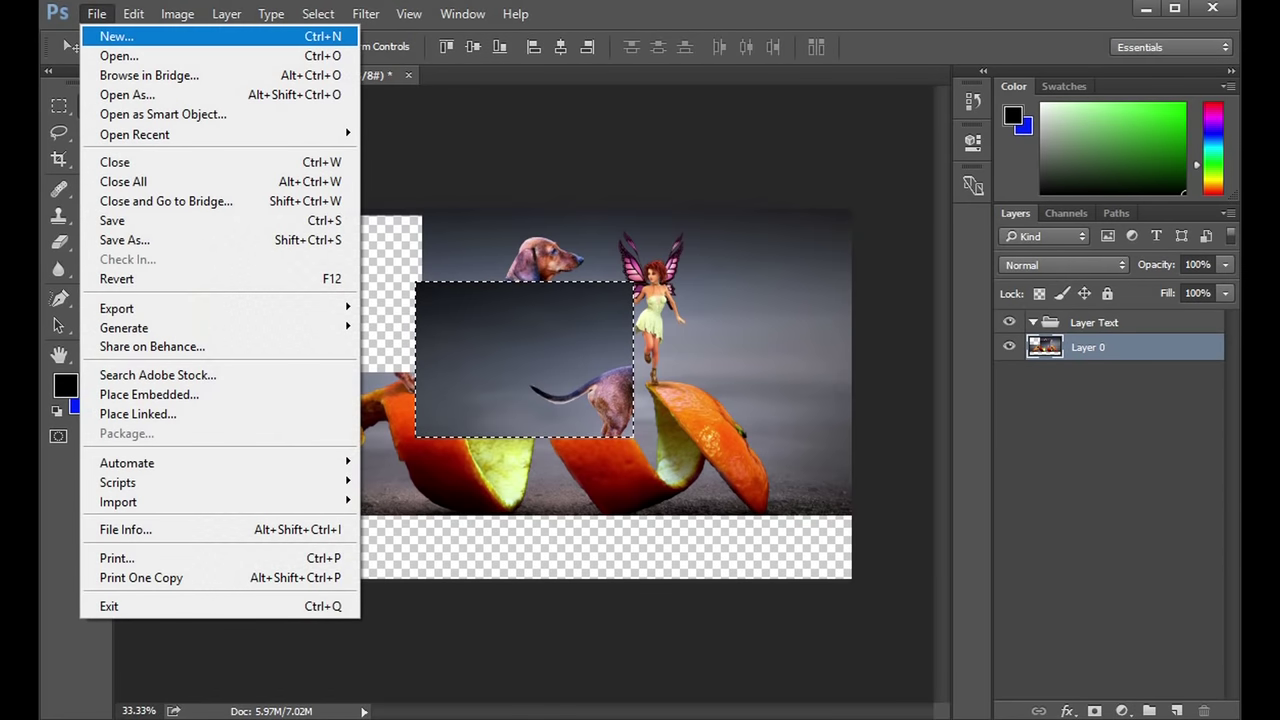
# Create a new document using the Default Photoshop Size preset (7 × 5 in, 300 ppi)
pyautogui.click(116, 36)
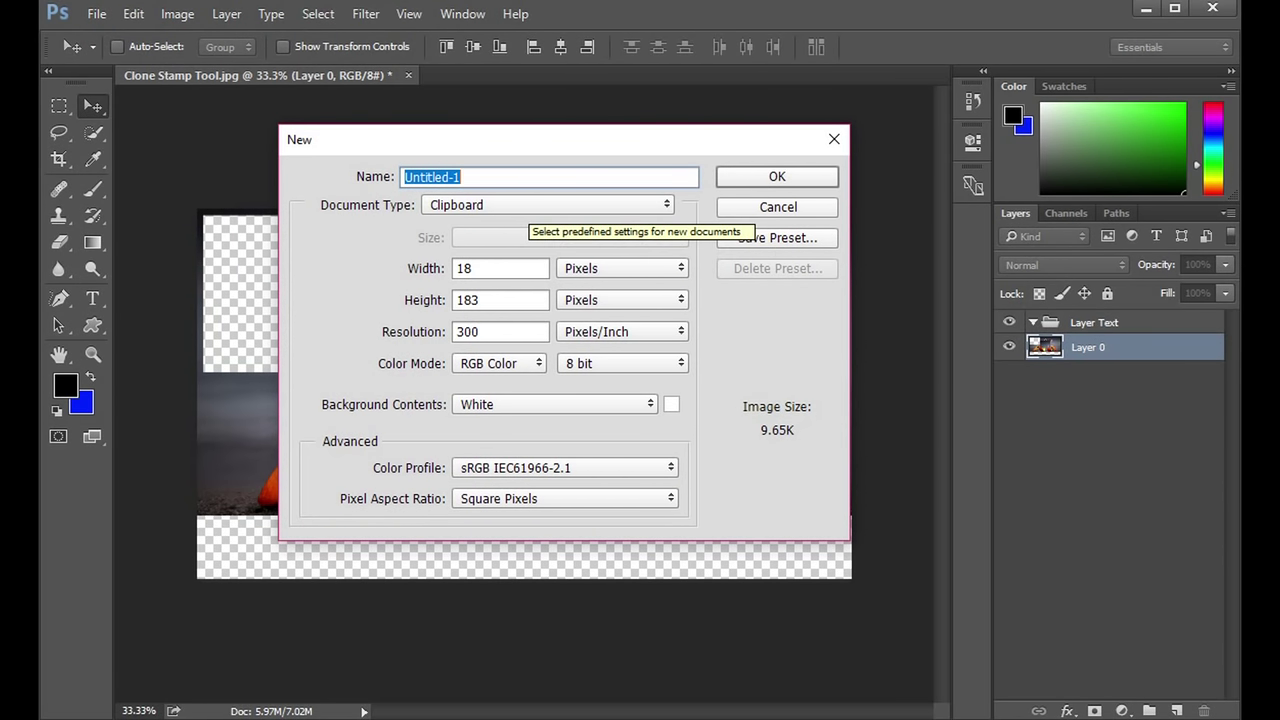
pyautogui.click(540, 204)
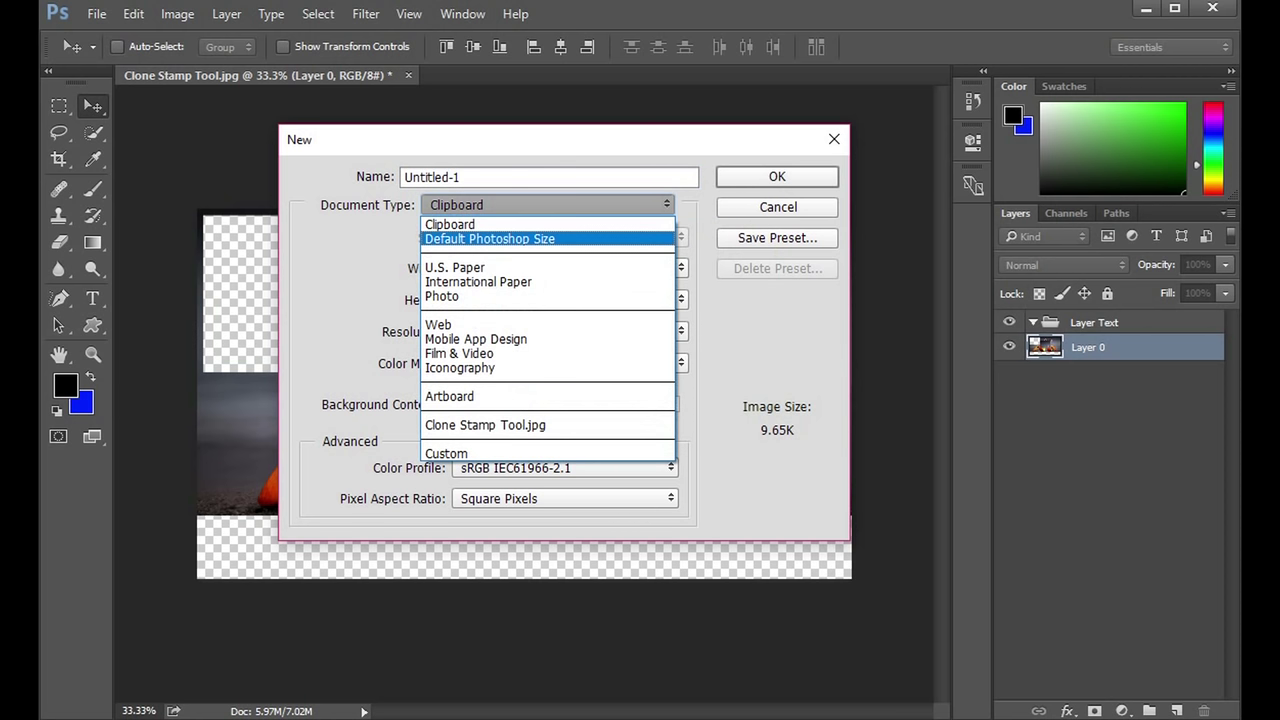
pyautogui.click(500, 234)
pyautogui.press('Return')
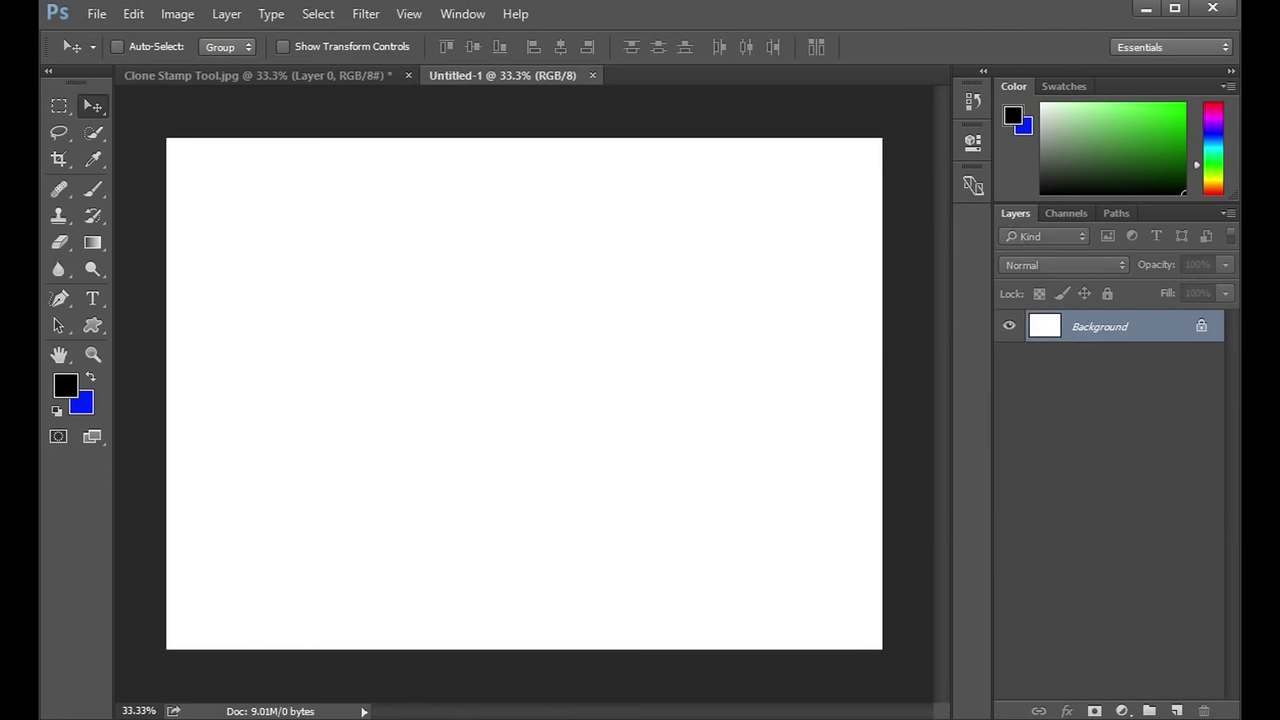
# Close Clone Stamp Tool.jpg without saving its changes
pyautogui.click(408, 75)
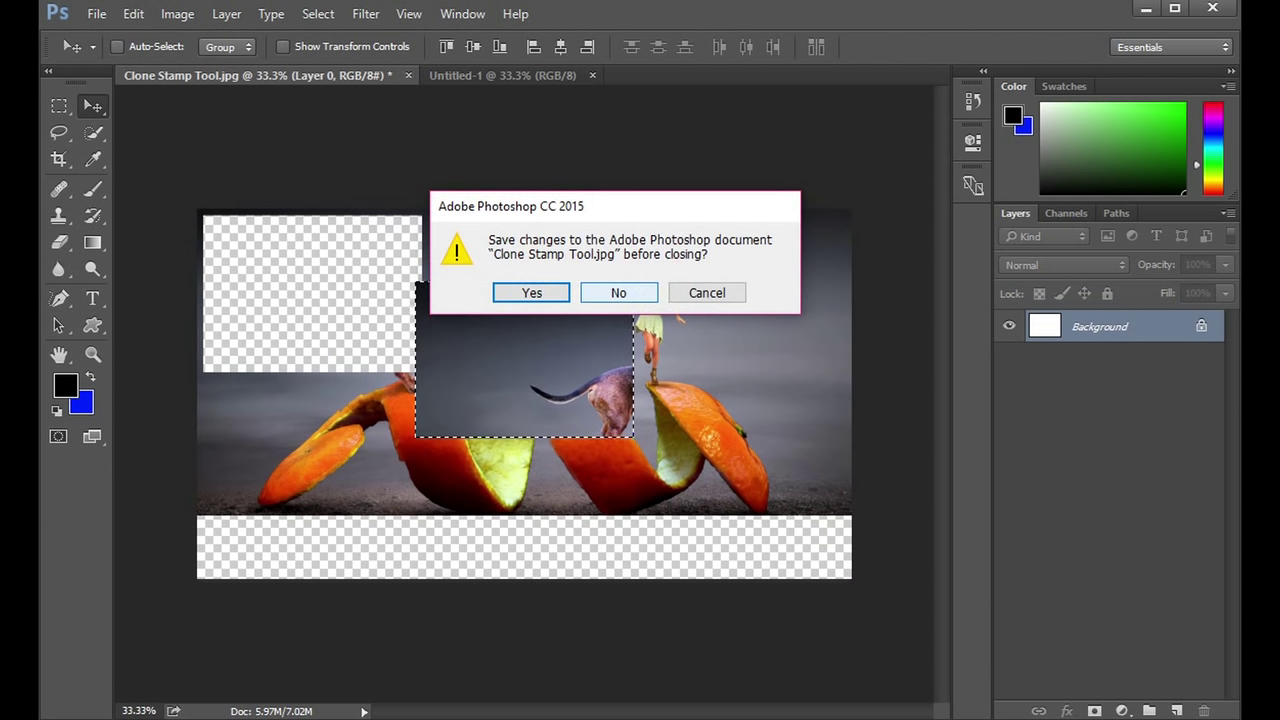
pyautogui.click(618, 292)
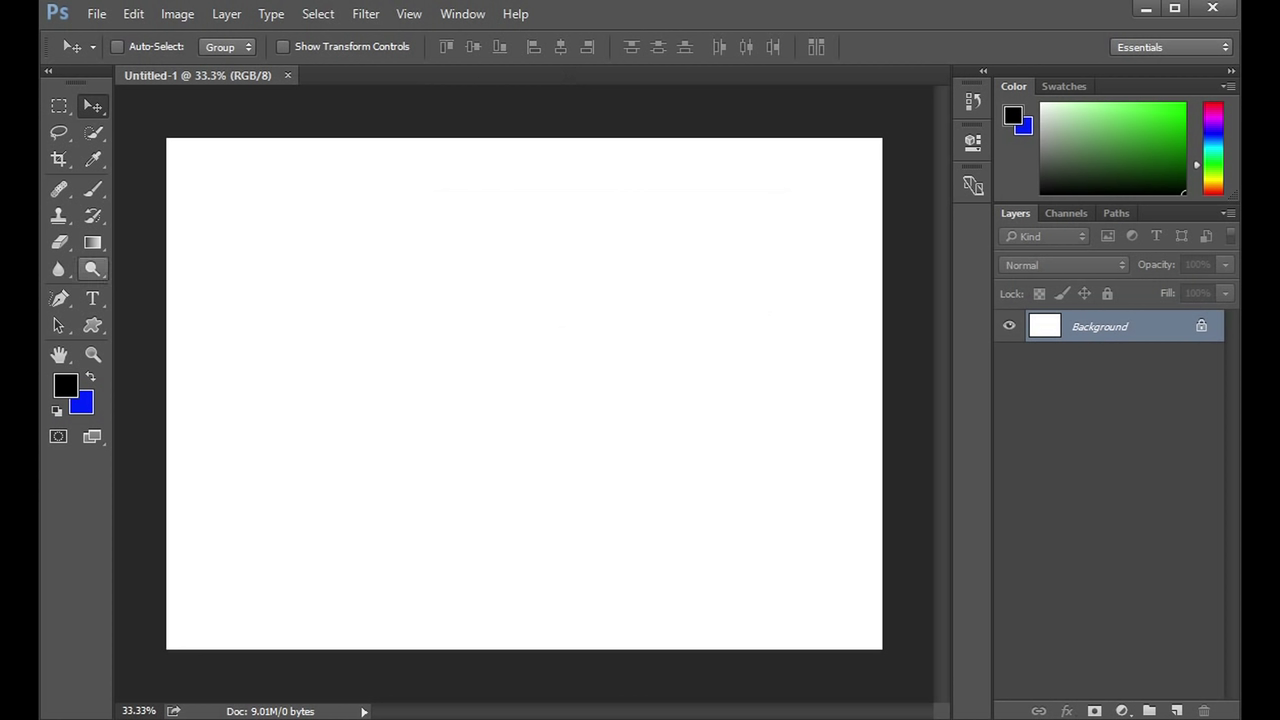
pyautogui.click(92, 242)
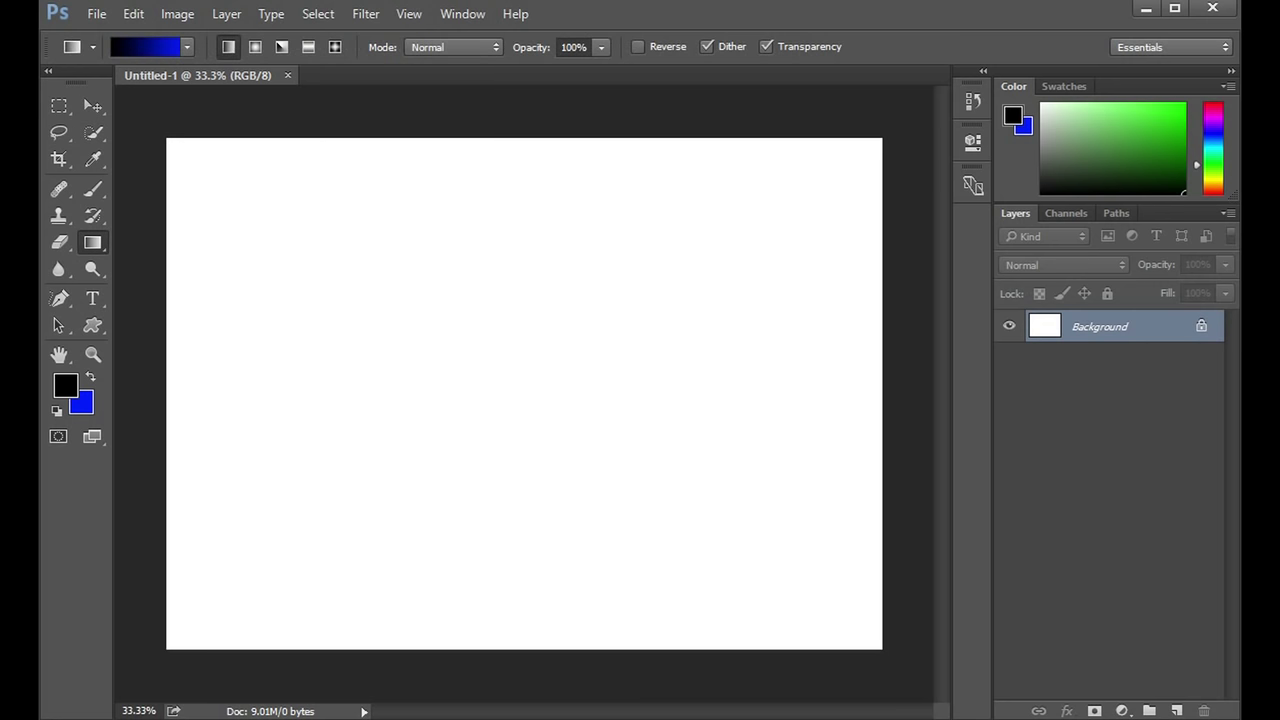
# Fill the canvas with a diagonal yellow-violet-orange gradient preset
pyautogui.click(186, 46)
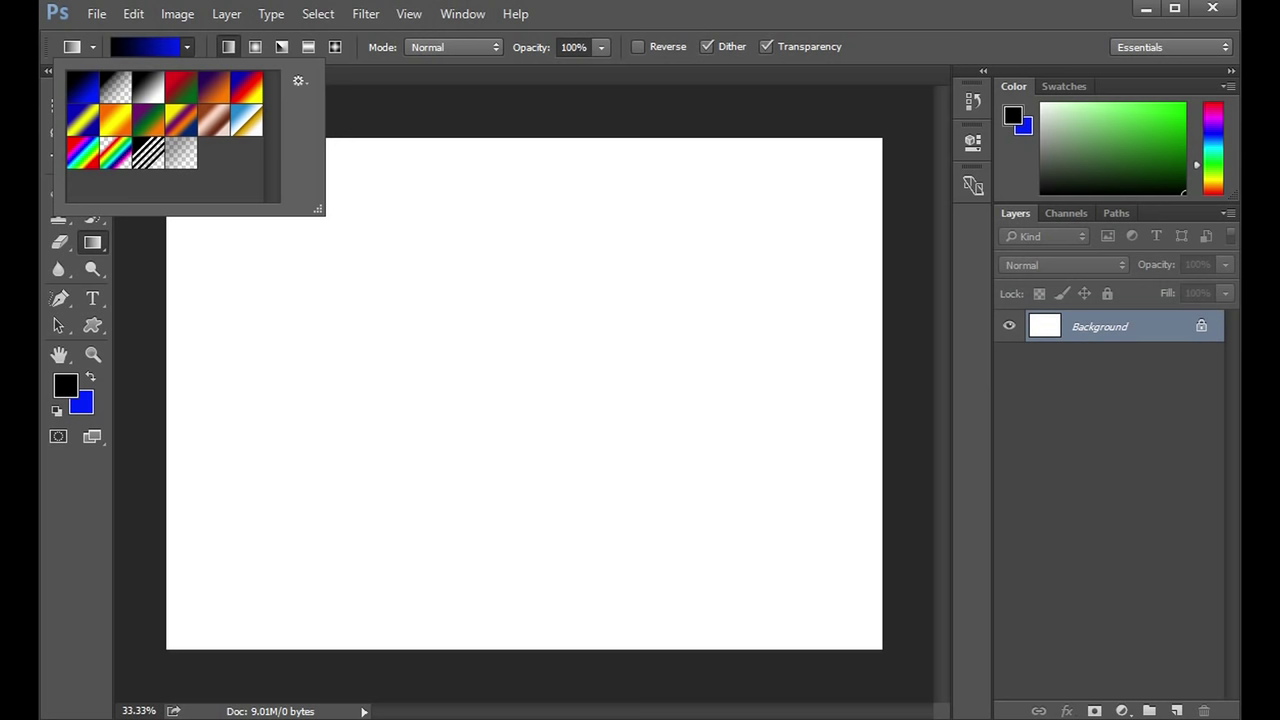
pyautogui.click(181, 119)
pyautogui.press('Return')
pyautogui.moveTo(430, 261); pyautogui.dragTo(767, 621)
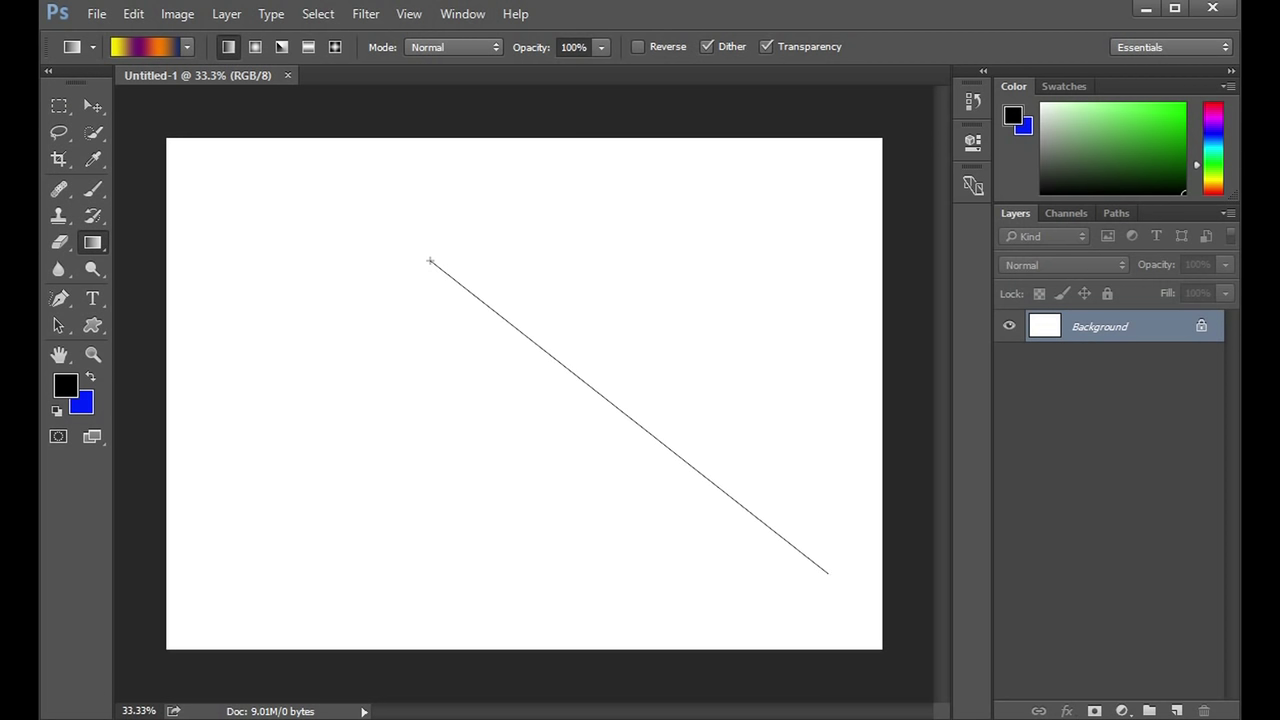
pyautogui.moveTo(767, 621); pyautogui.dragTo(837, 614)
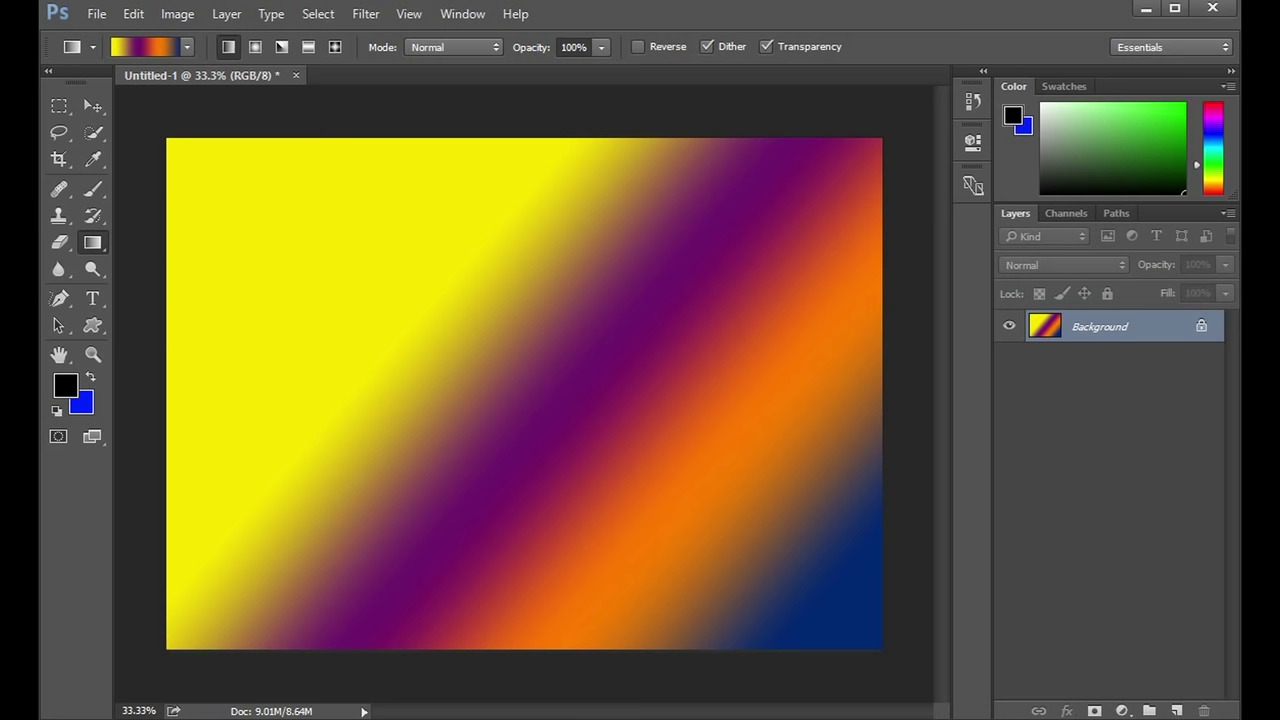
# Paint several transparent rainbow gradient strokes across the canvas
pyautogui.click(186, 47)
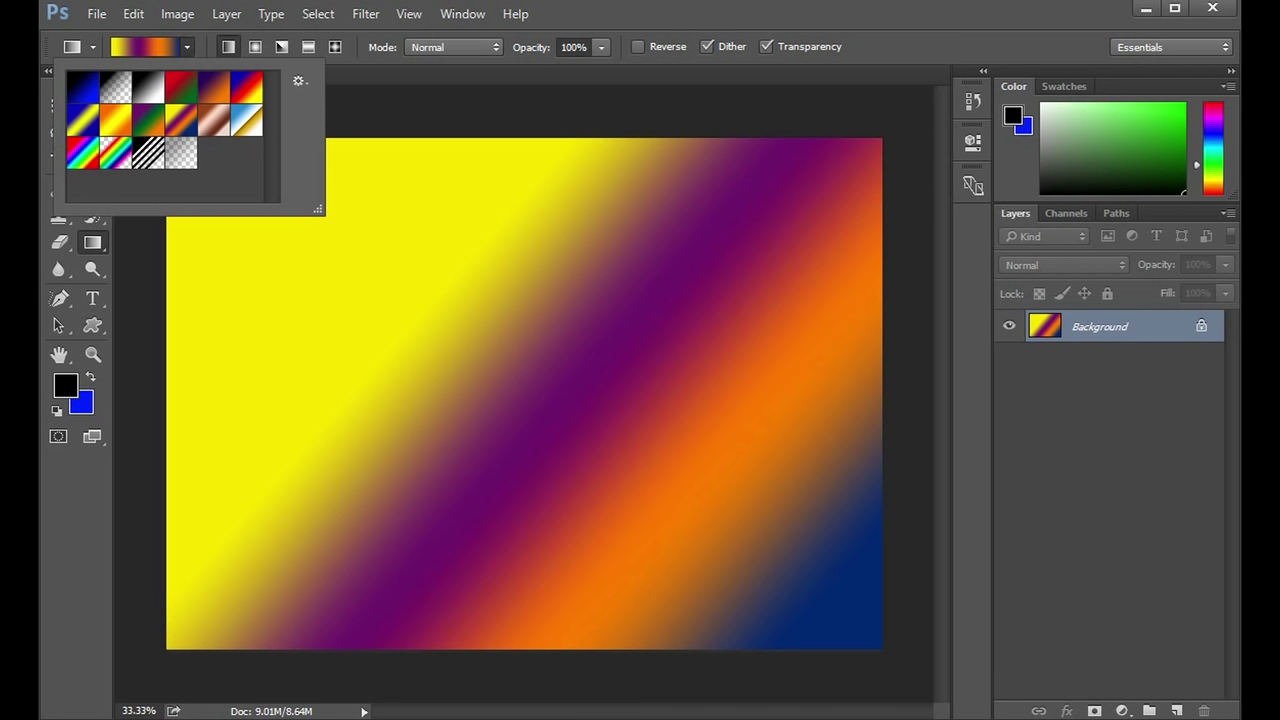
pyautogui.click(115, 152)
pyautogui.press('Return')
pyautogui.moveTo(425, 295); pyautogui.dragTo(160, 315)
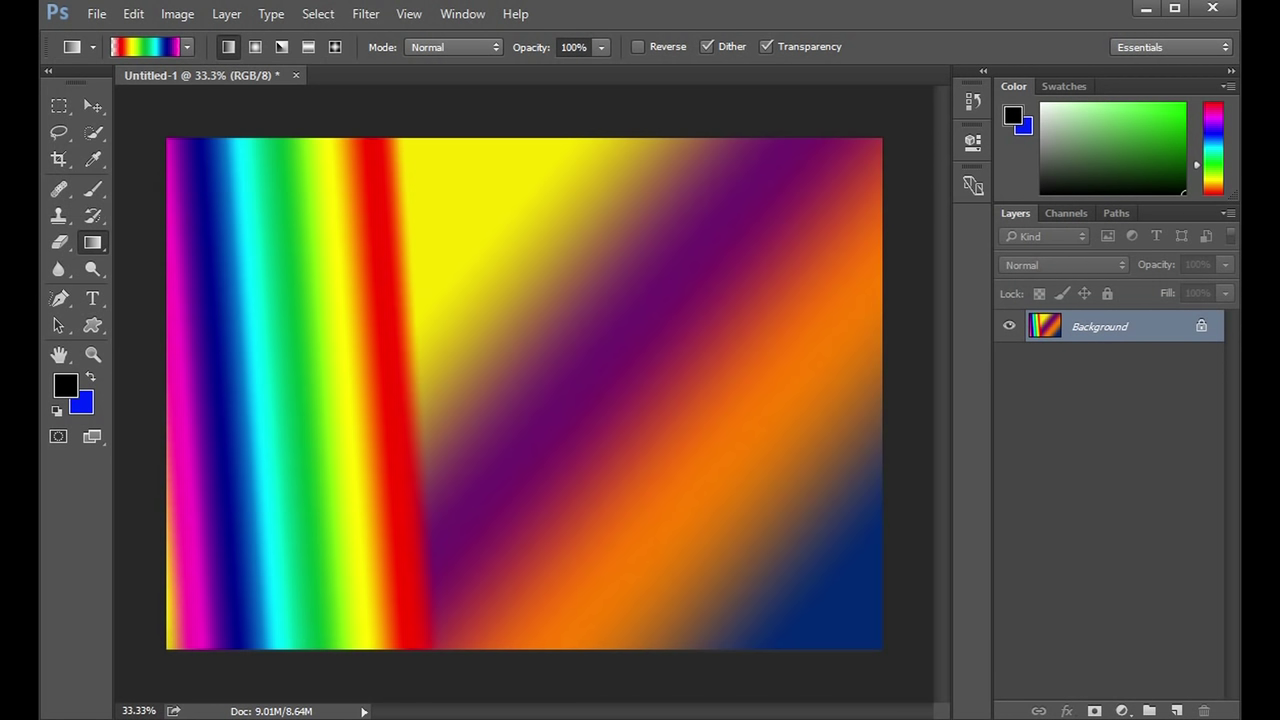
pyautogui.moveTo(440, 320); pyautogui.dragTo(760, 350)
pyautogui.moveTo(710, 450); pyautogui.dragTo(825, 549)
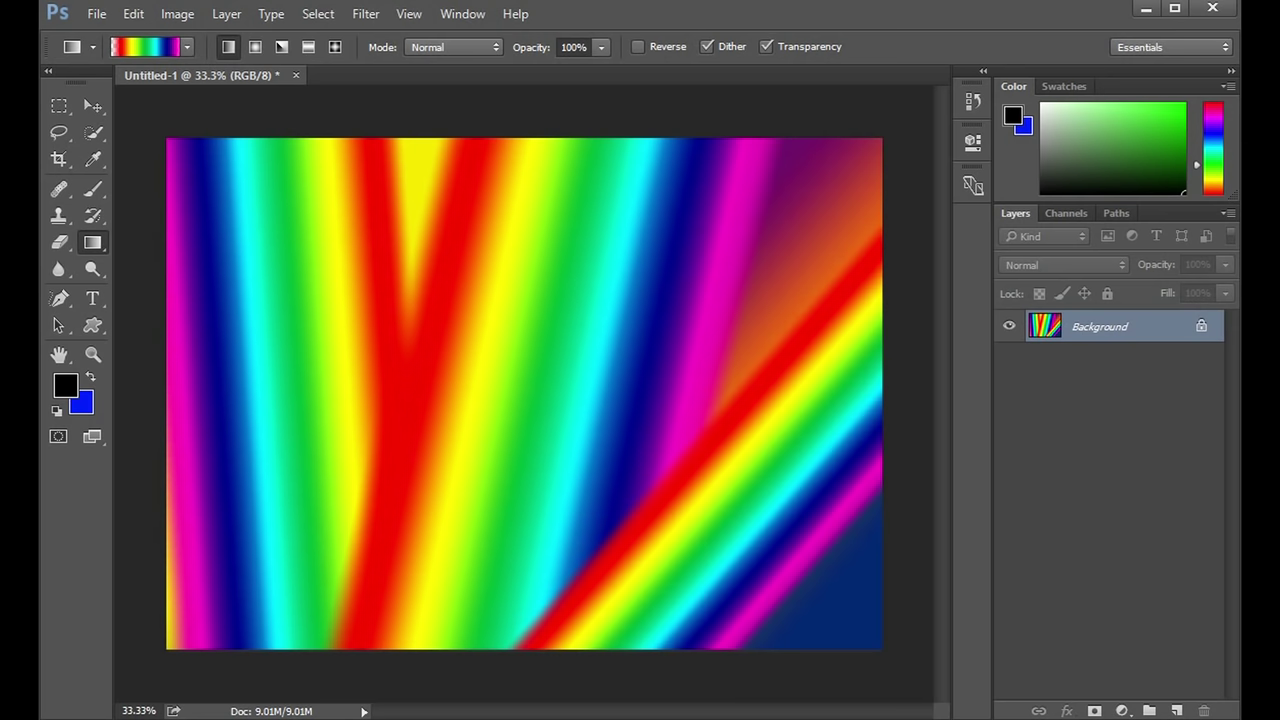
# Refill the canvas with a diagonal blue-white-gold gradient
pyautogui.click(186, 47)
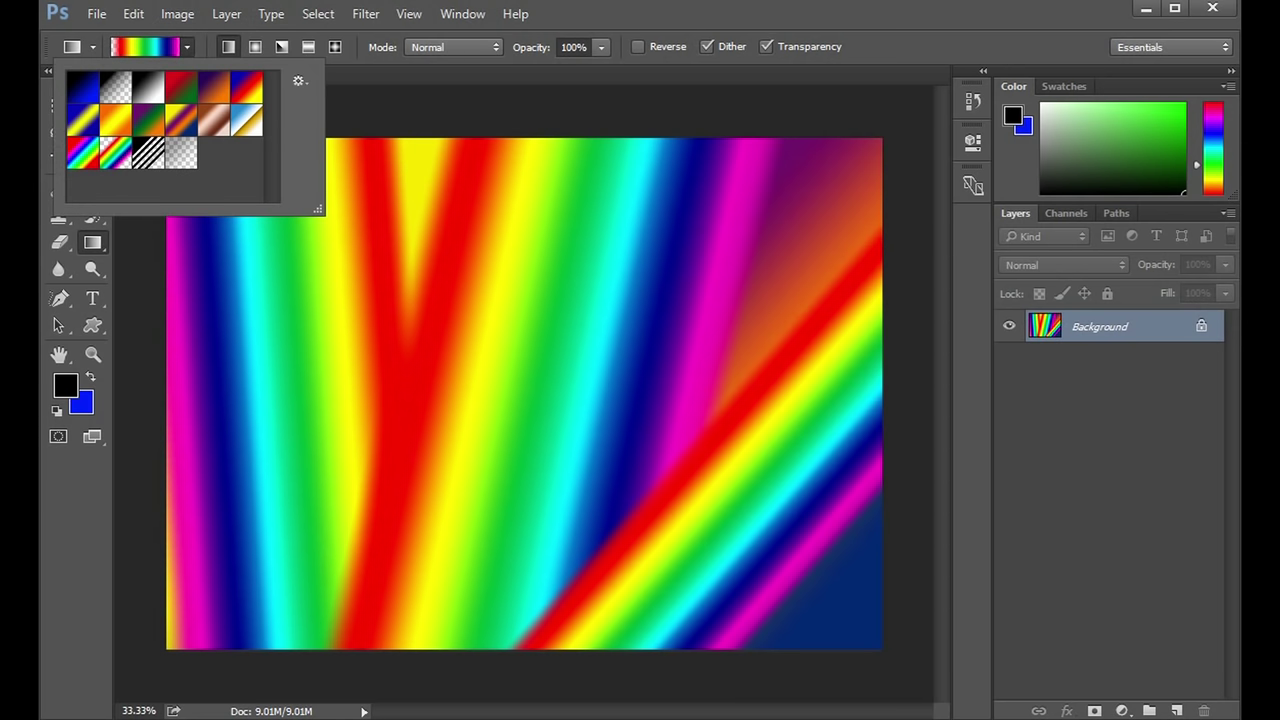
pyautogui.click(247, 119)
pyautogui.moveTo(200, 231); pyautogui.dragTo(820, 595)
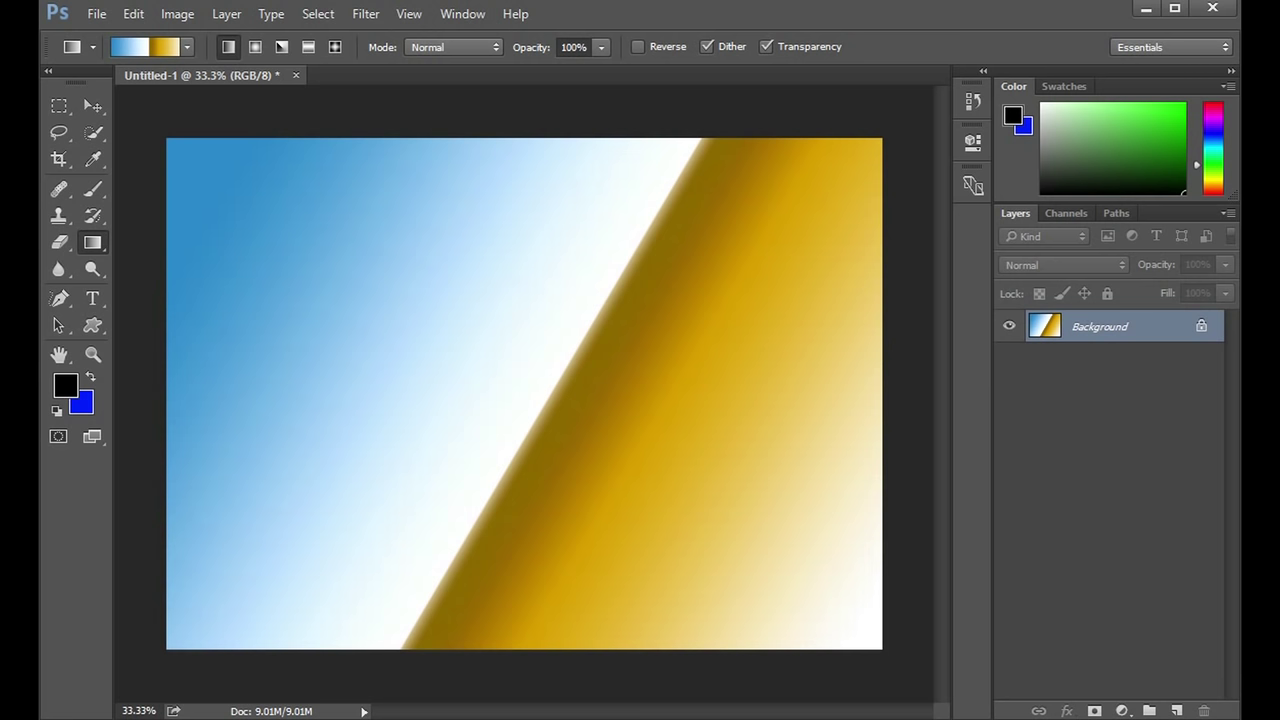
pyautogui.click(92, 298)
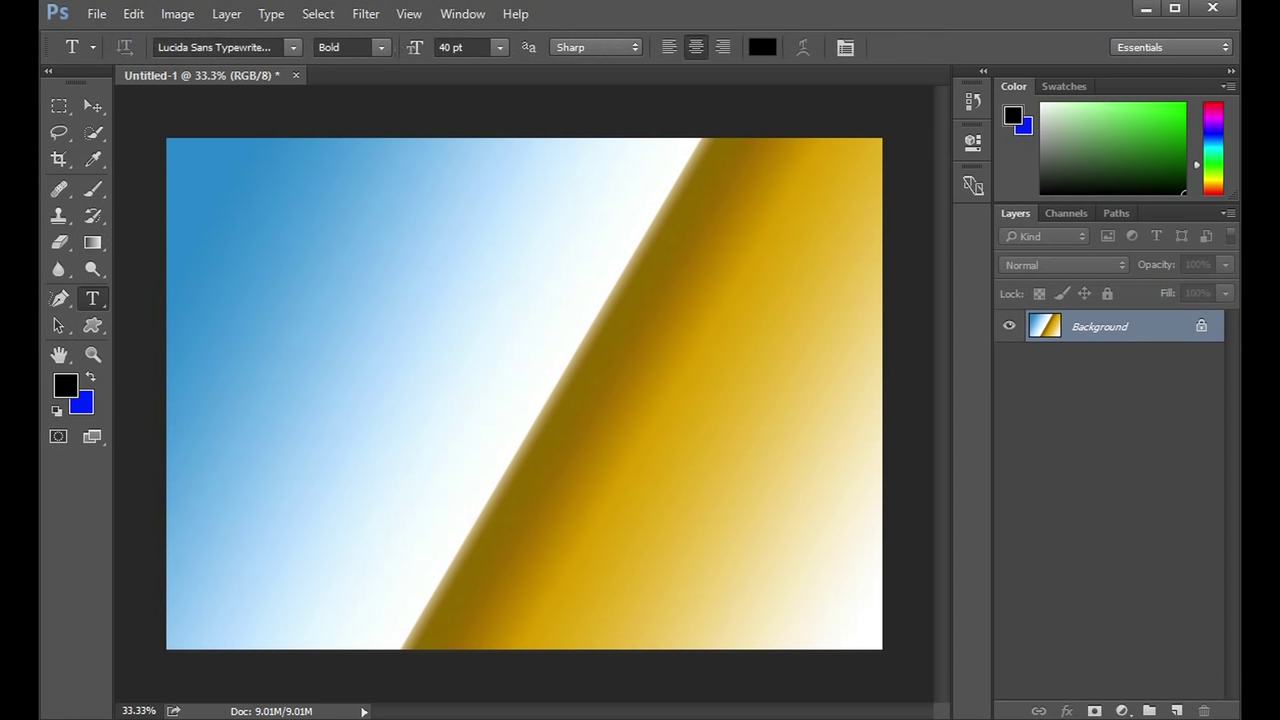
# Type the card holder's full name in a text box near the upper left
pyautogui.click(368, 231)
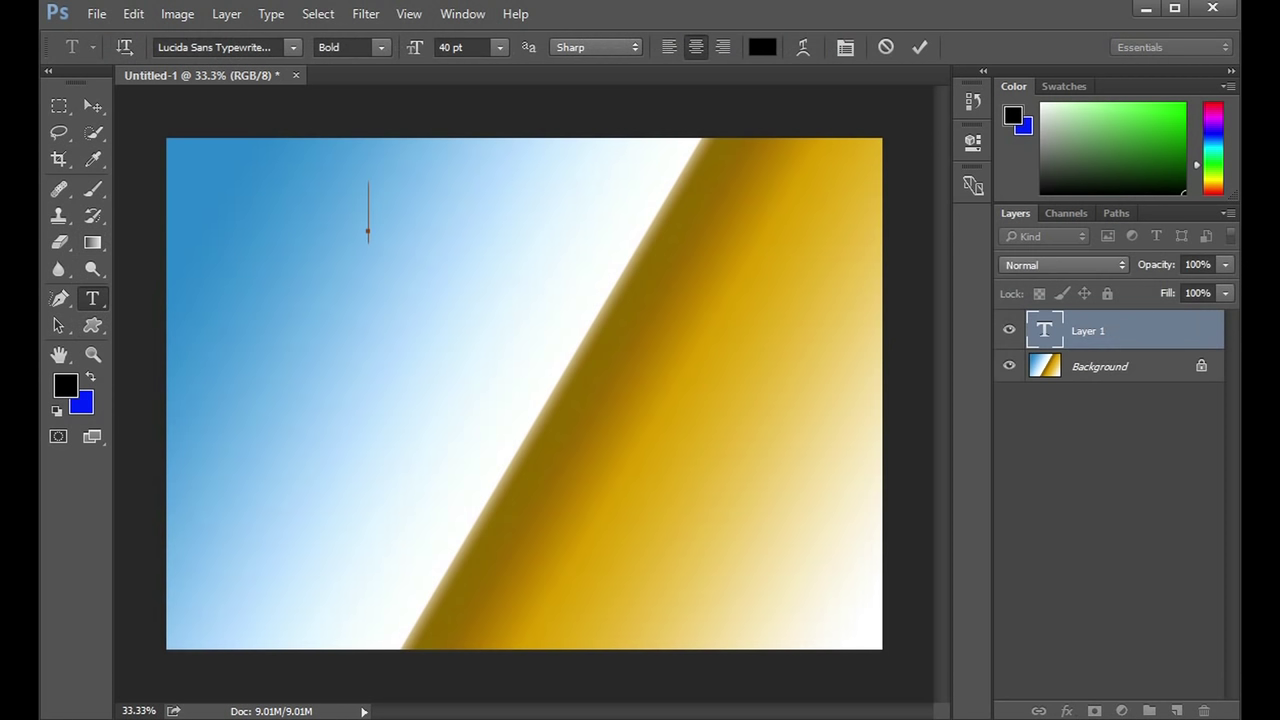
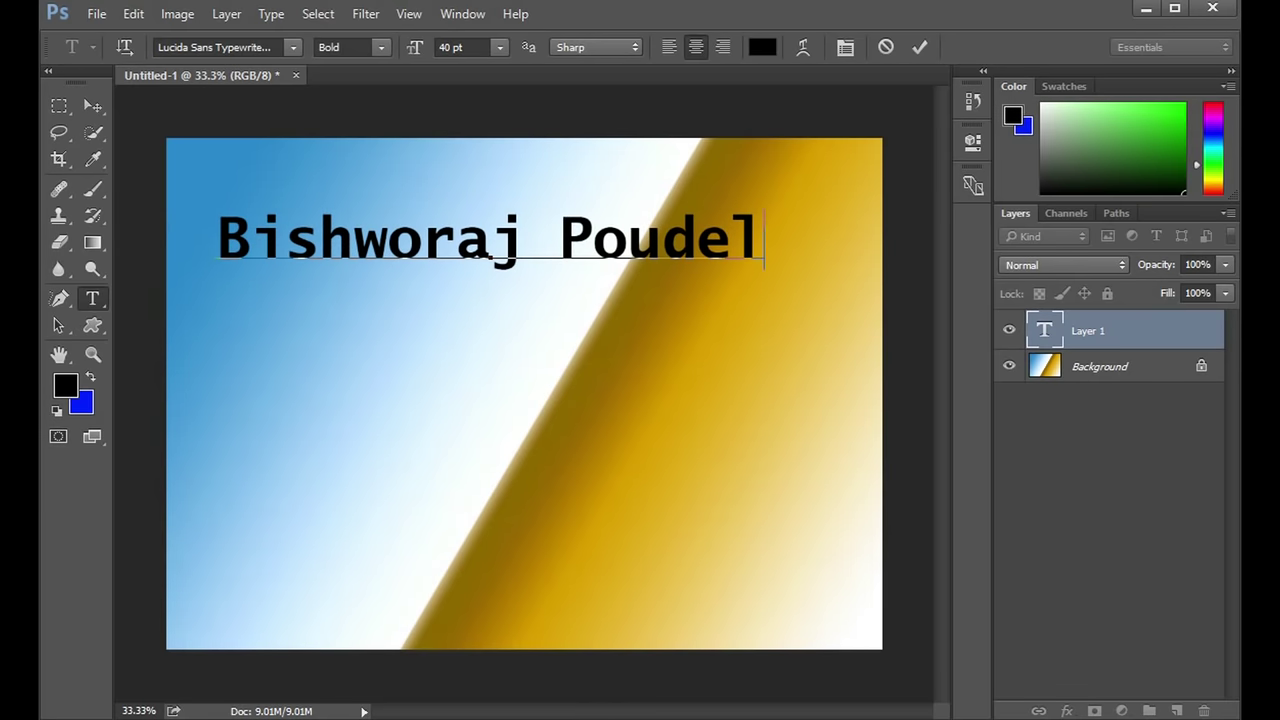
pyautogui.moveTo(489, 222); pyautogui.dragTo(451, 273)
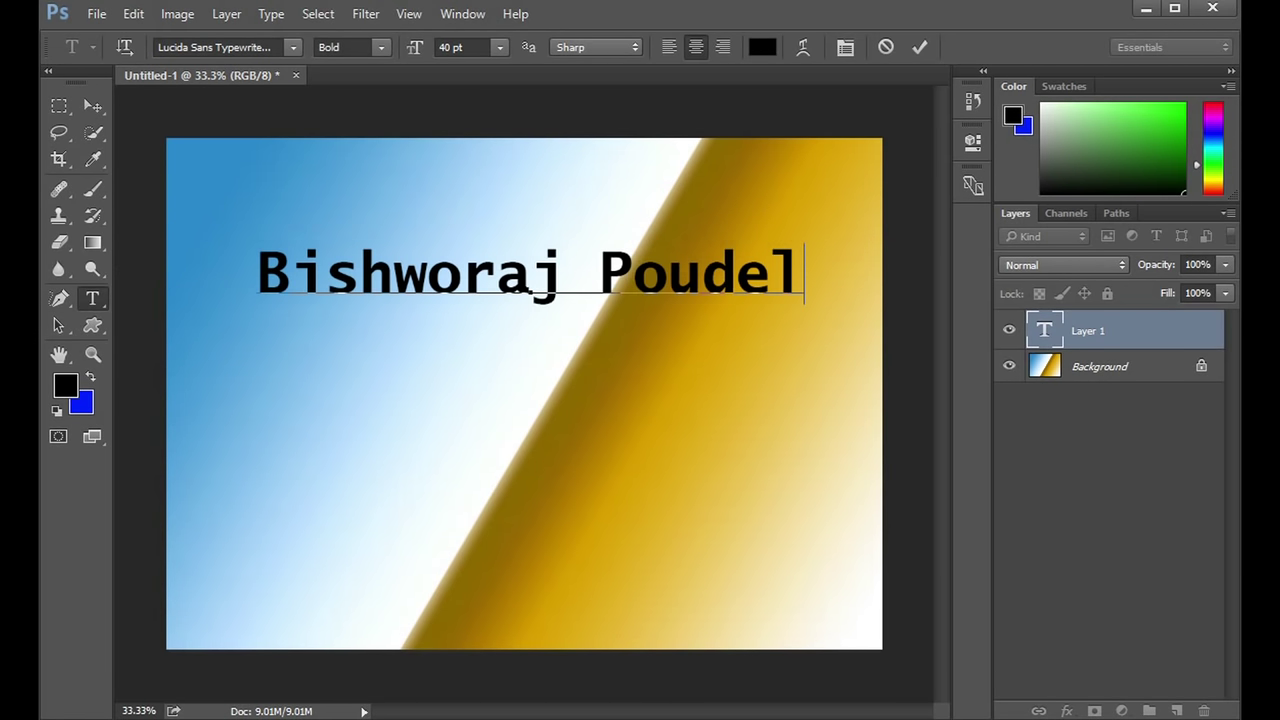
# Set the name to JOAN Regular, move it to the top-left corner, and commit it
pyautogui.moveTo(804, 273); pyautogui.dragTo(256, 273)
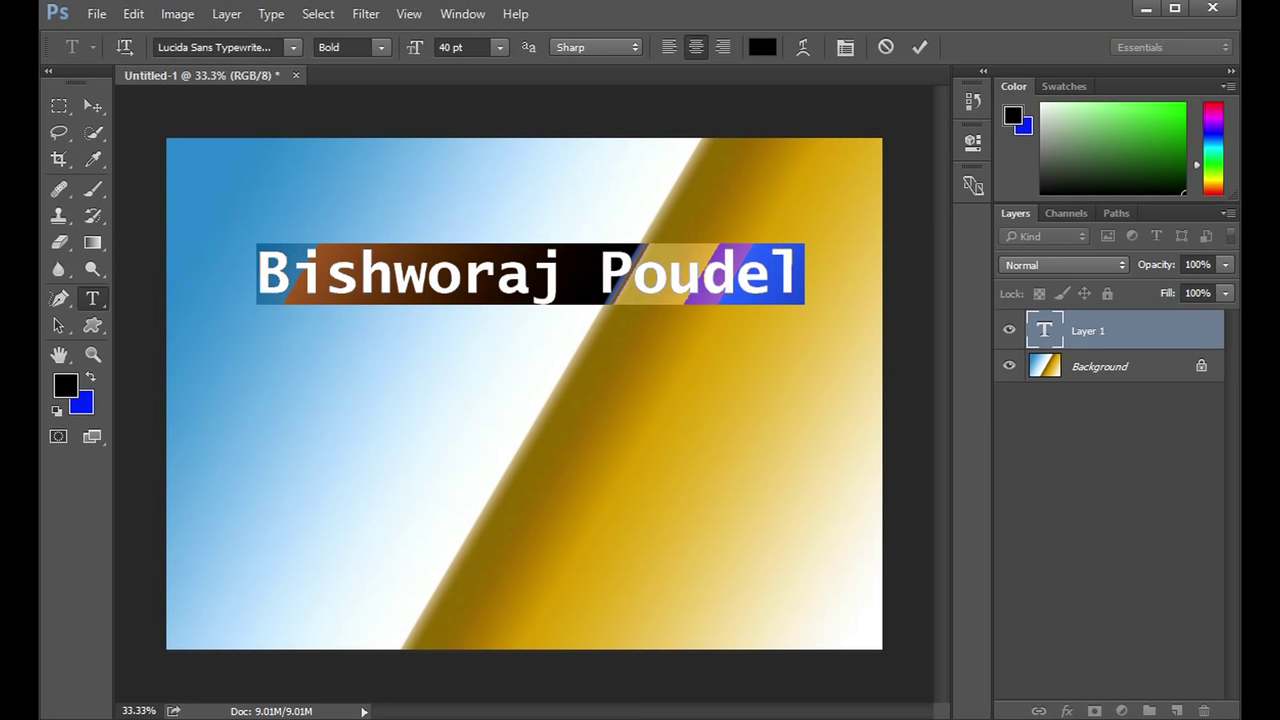
pyautogui.click(293, 47)
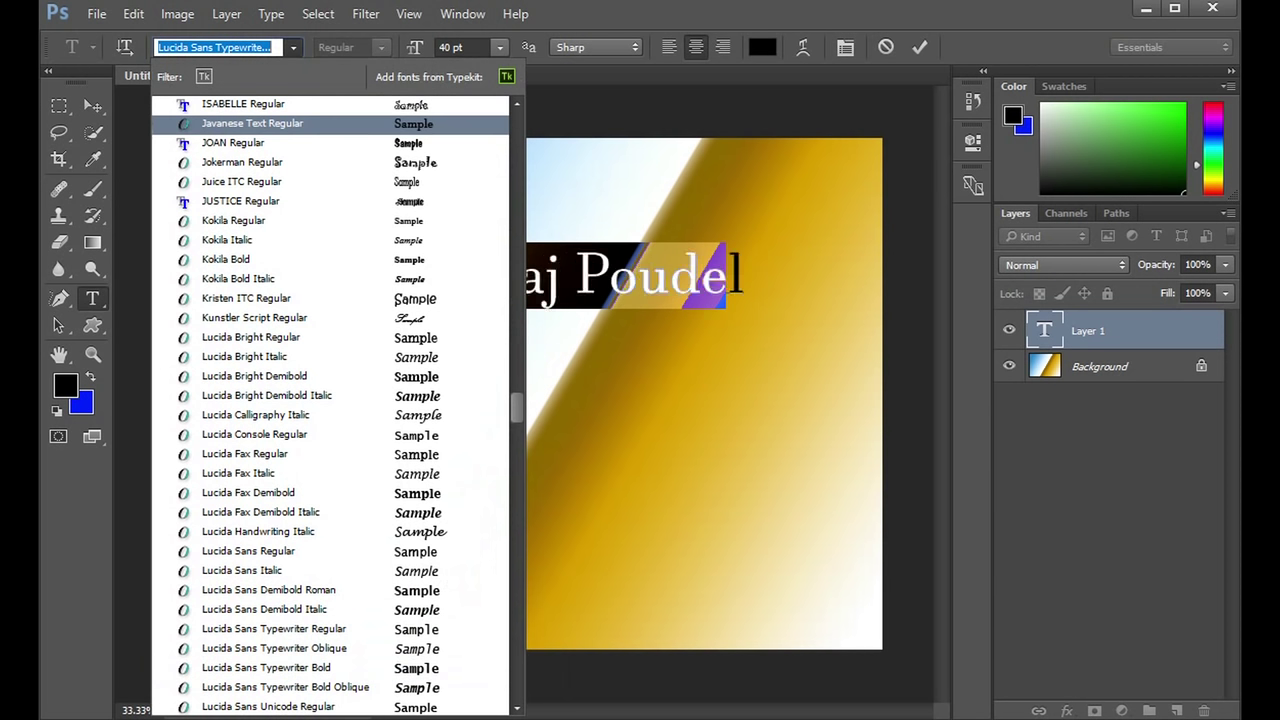
pyautogui.click(200, 140)
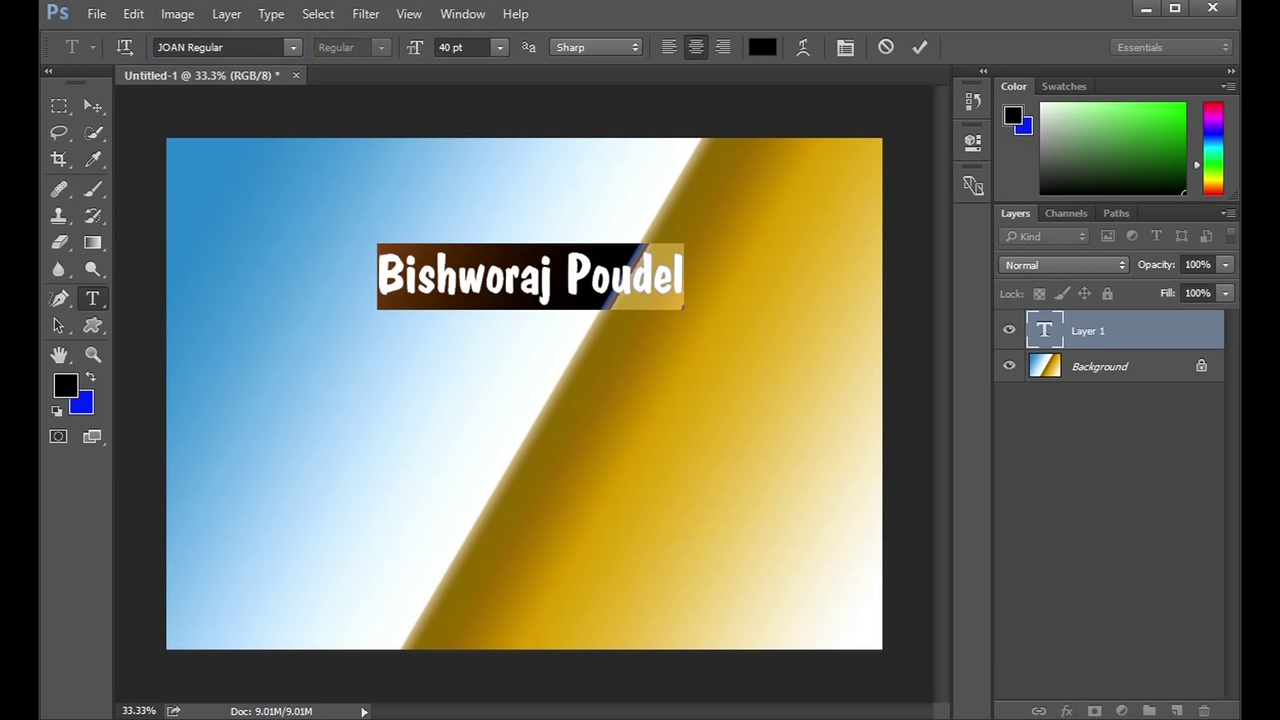
pyautogui.click(520, 276)
pyautogui.moveTo(377, 277)
pyautogui.mouseDown()
pyautogui.moveTo(197, 194)
pyautogui.moveTo(181, 199)
pyautogui.mouseUp()
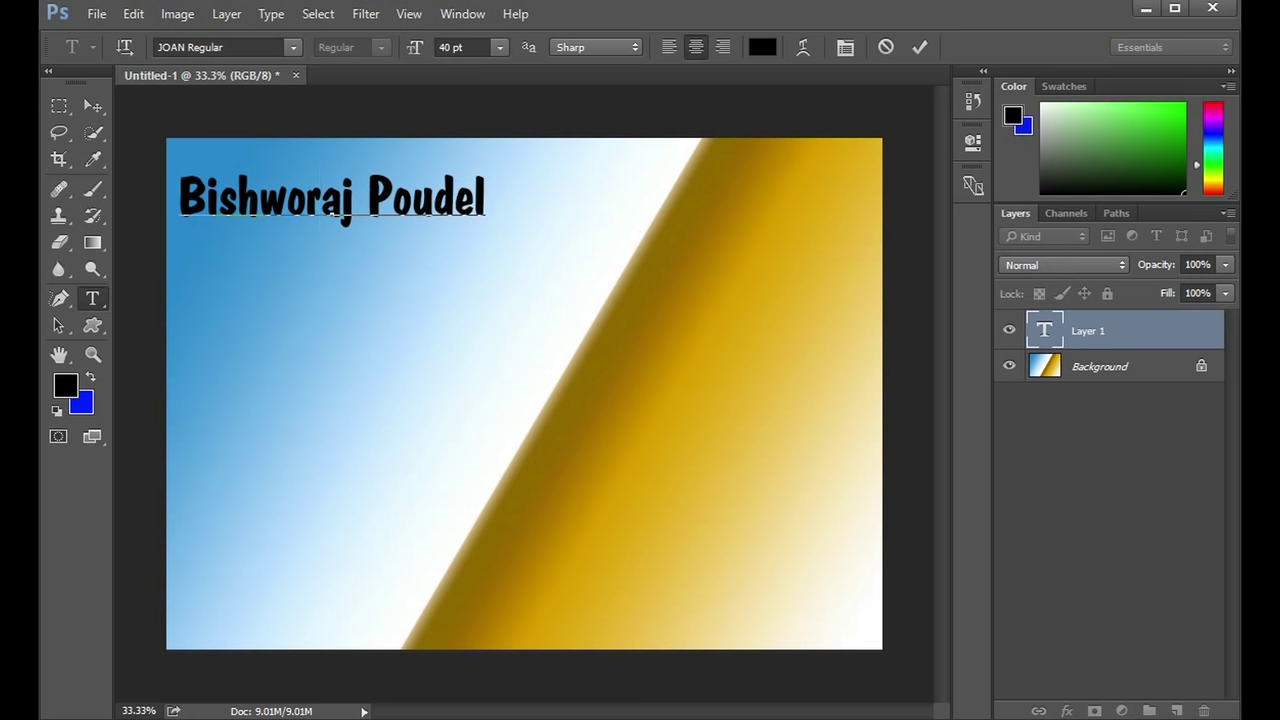
pyautogui.hotkey('ctrl', 'Return')
# Give the name layer a drop shadow with size 100, spread 20 and distance 15
pyautogui.rightClick(1090, 326)
pyautogui.click(800, 163)
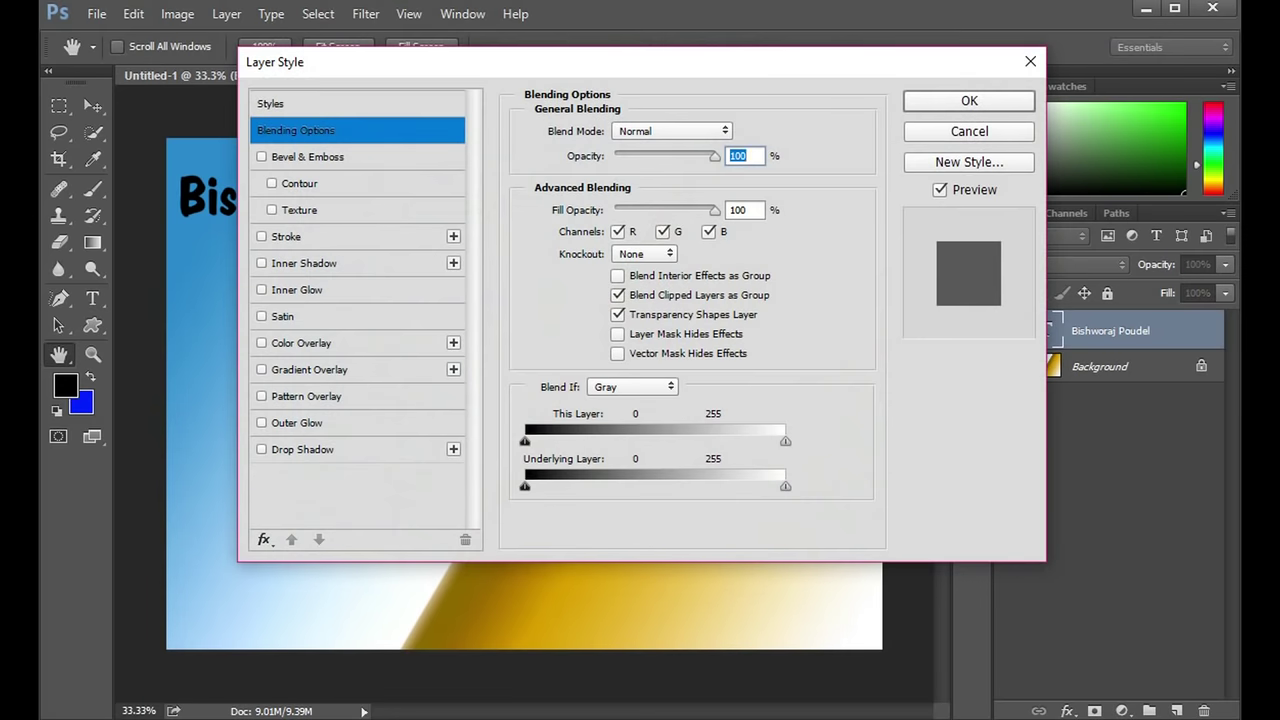
pyautogui.click(261, 449)
pyautogui.moveTo(400, 62); pyautogui.dragTo(693, 57)
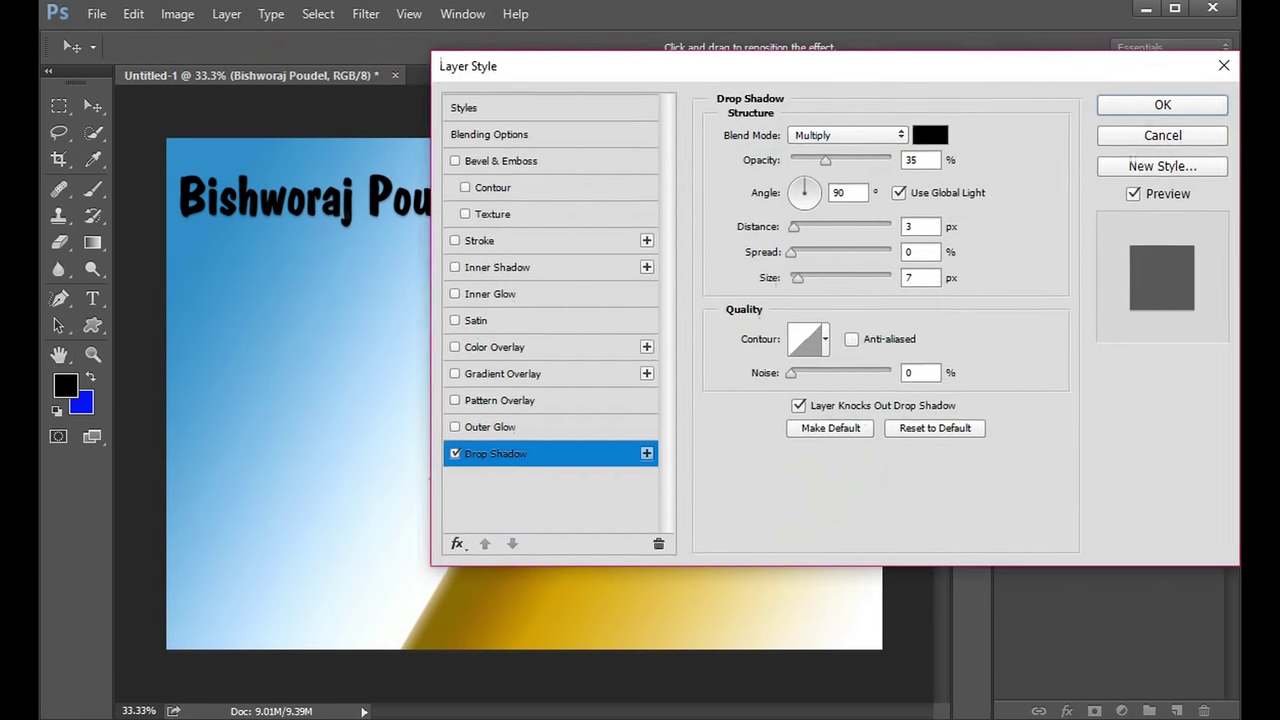
pyautogui.write('100')
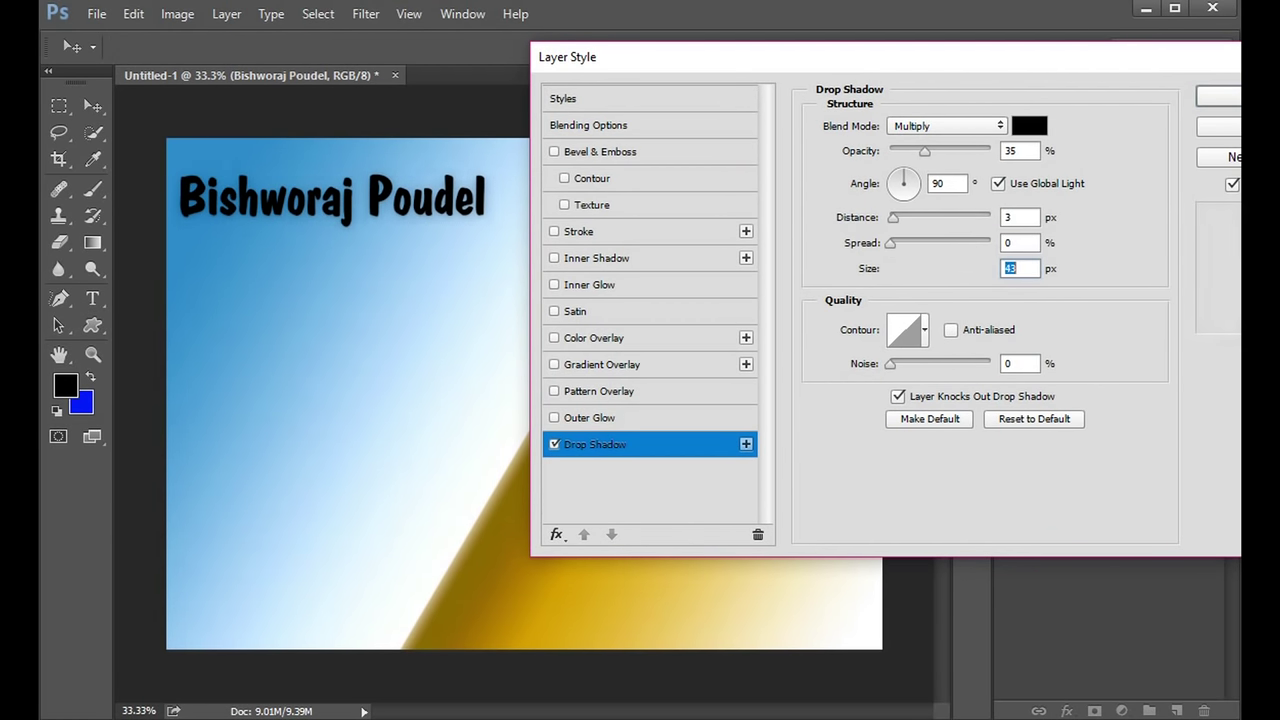
pyautogui.hotkey('shift', 'Tab')
pyautogui.hotkey('shift', 'Up')
pyautogui.hotkey('shift', 'Up')
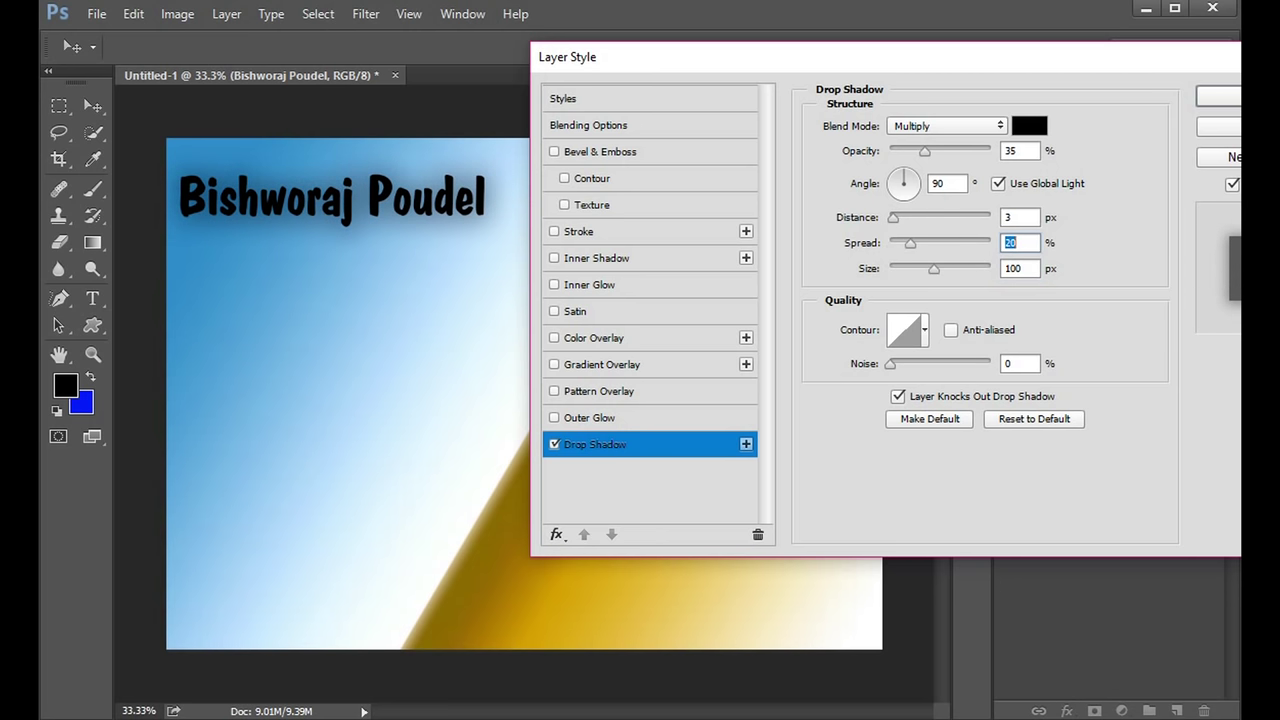
pyautogui.hotkey('shift', 'Tab')
pyautogui.hotkey('shift', 'Up')
pyautogui.hotkey('shift', 'Up')
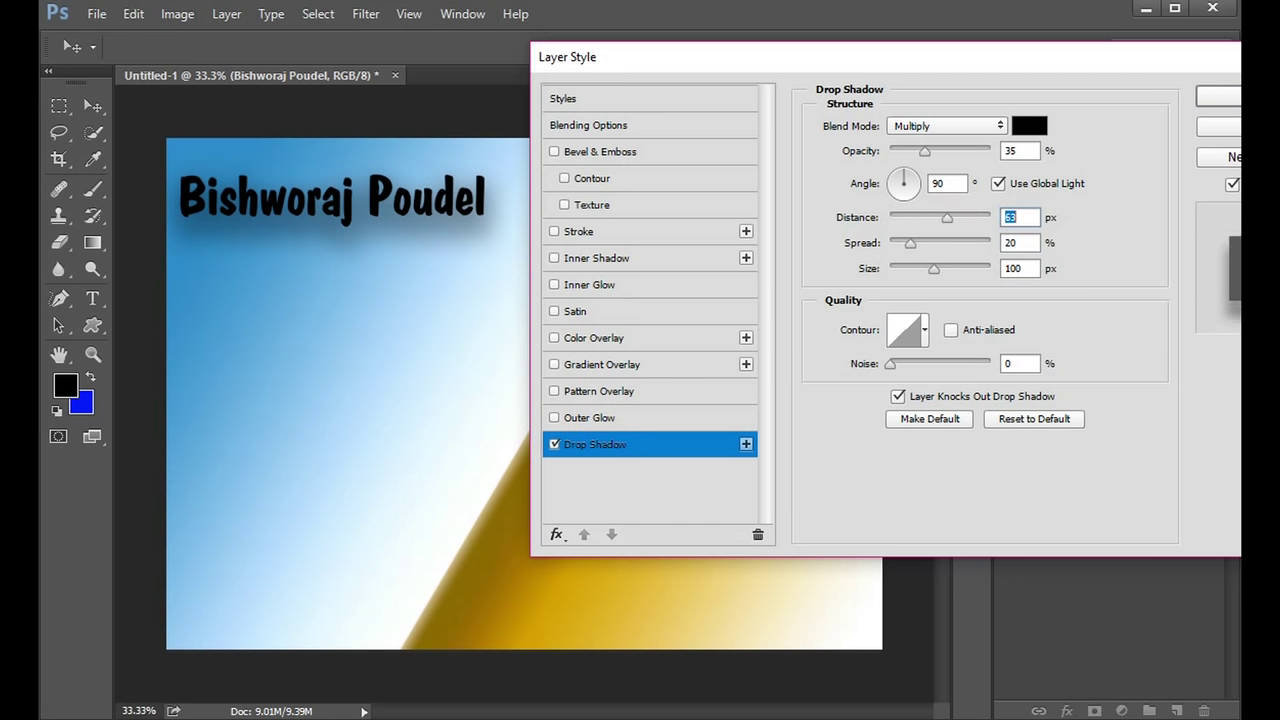
pyautogui.hotkey('shift', 'Up')
pyautogui.hotkey('shift', 'Up')
pyautogui.hotkey('shift', 'Up')
pyautogui.hotkey('shift', 'Down')
pyautogui.hotkey('shift', 'Down')
pyautogui.hotkey('shift', 'Down')
pyautogui.hotkey('shift', 'Down')
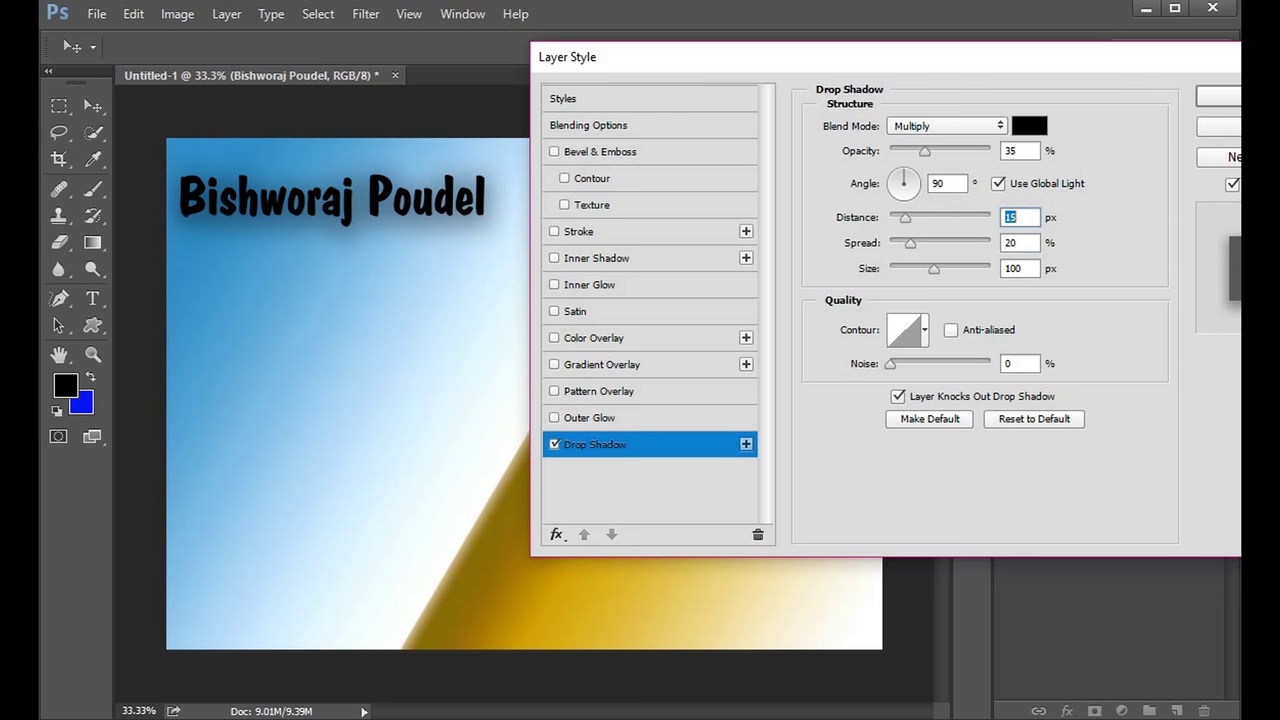
# Test pattern overlay, gradient overlay and inner glow, then apply with only the drop shadow
pyautogui.click(598, 391)
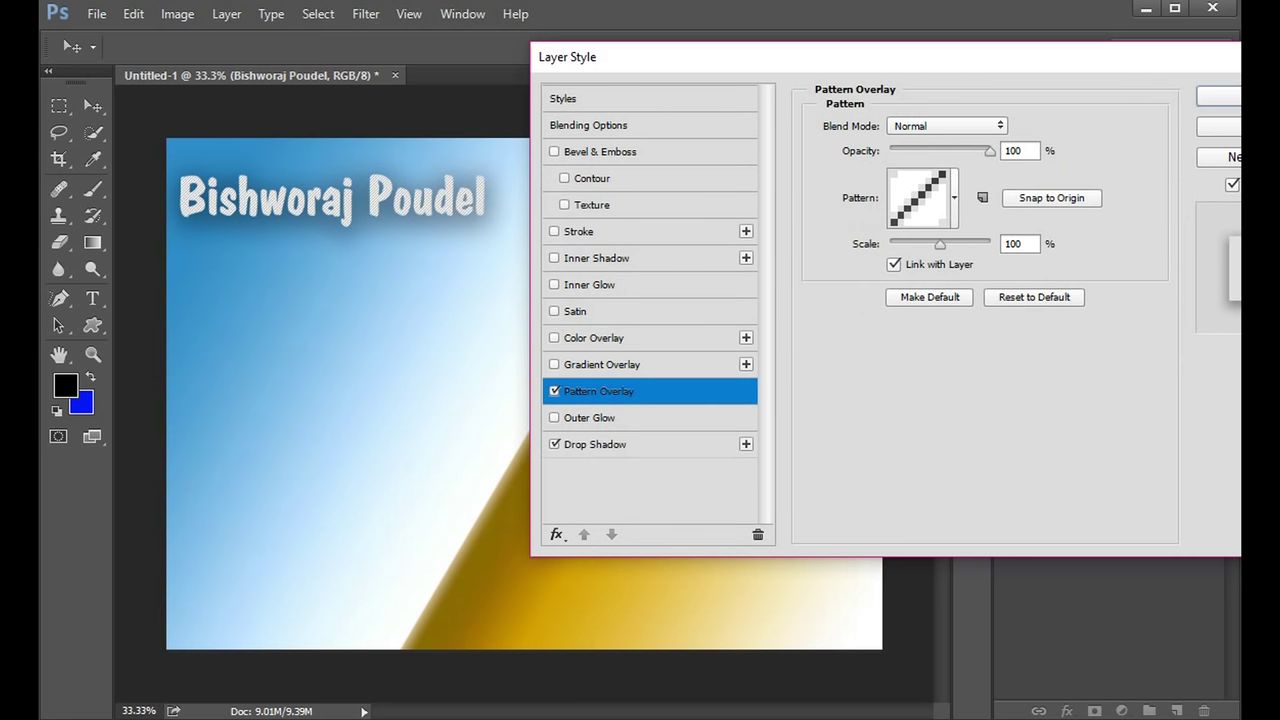
pyautogui.click(554, 391)
pyautogui.click(600, 364)
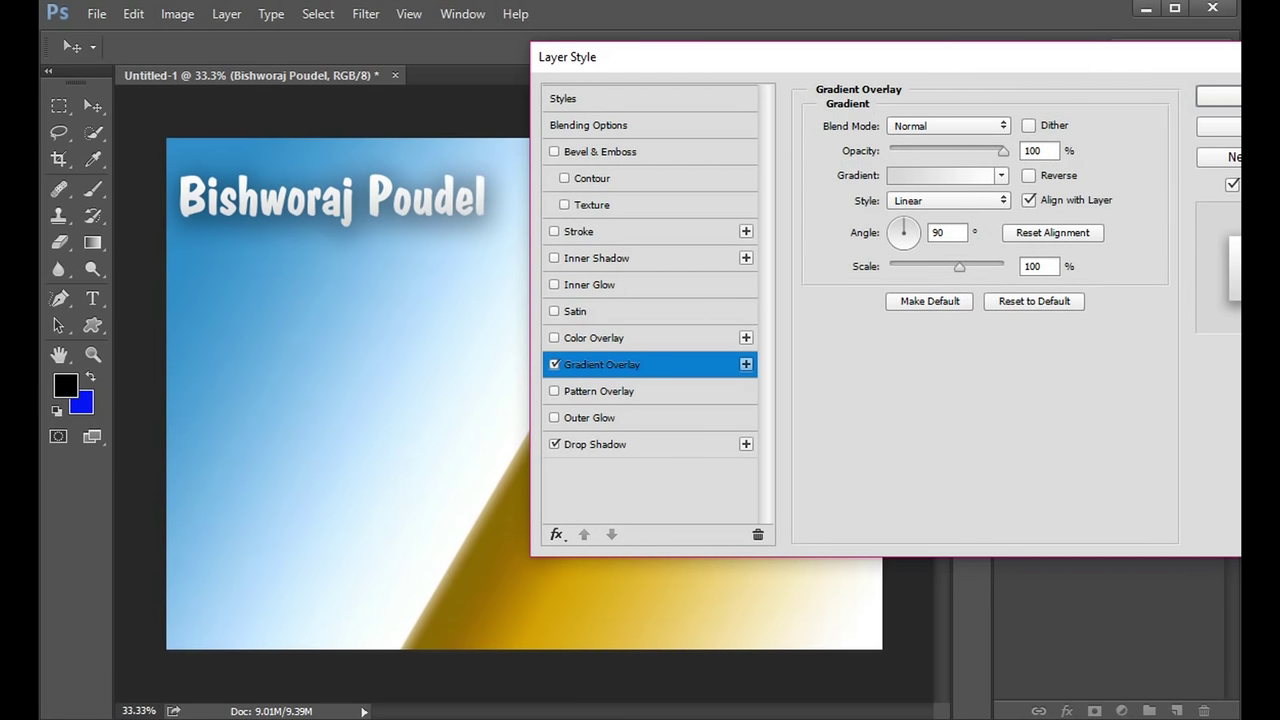
pyautogui.click(554, 364)
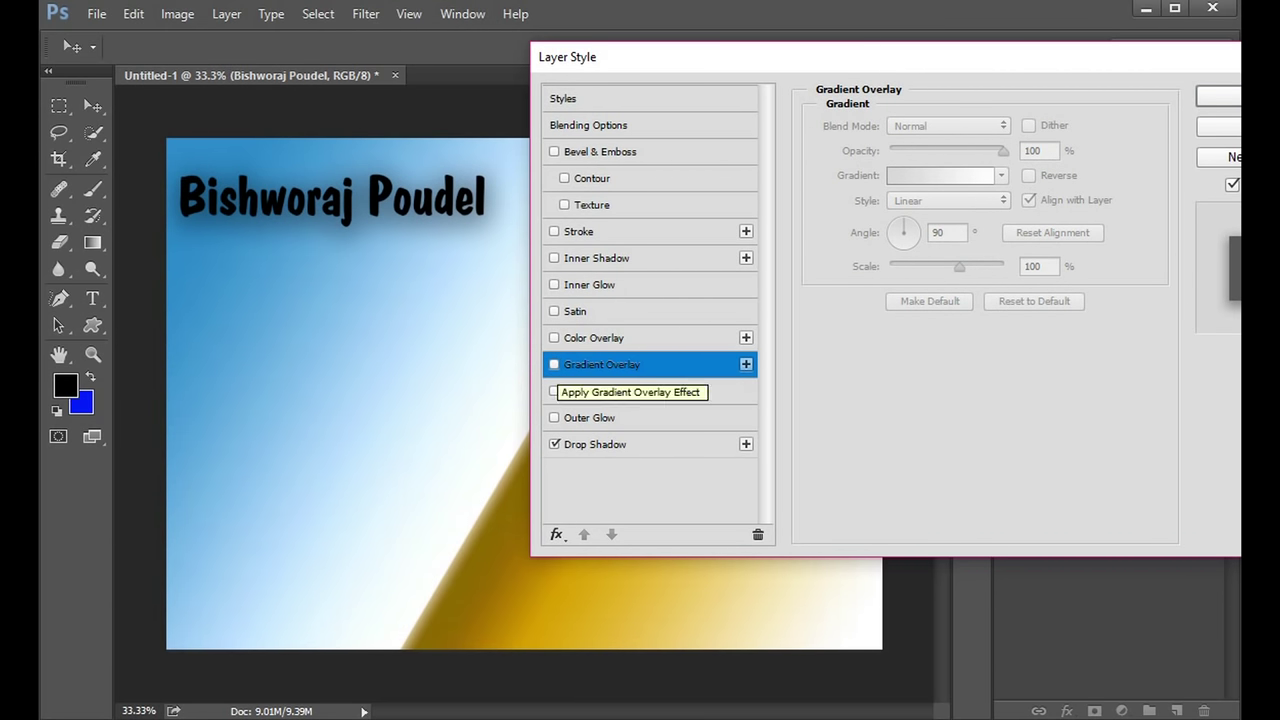
pyautogui.click(554, 284)
pyautogui.click(554, 284)
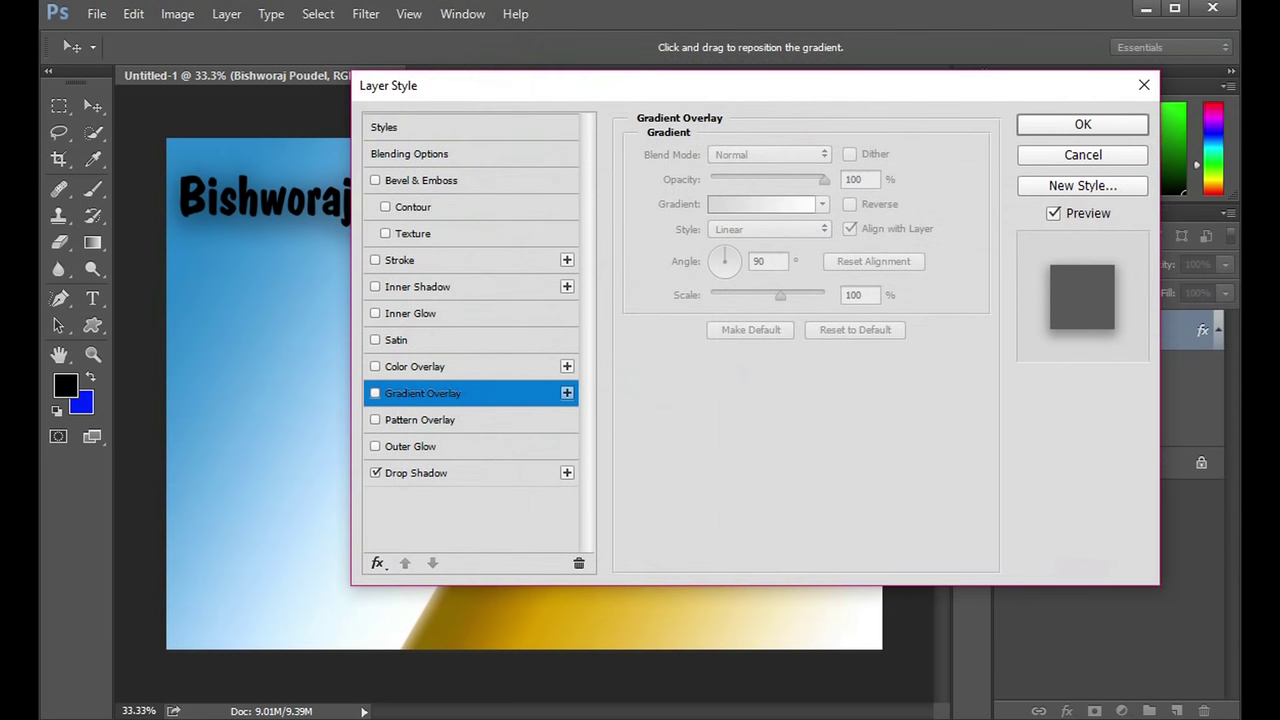
pyautogui.click(400, 260)
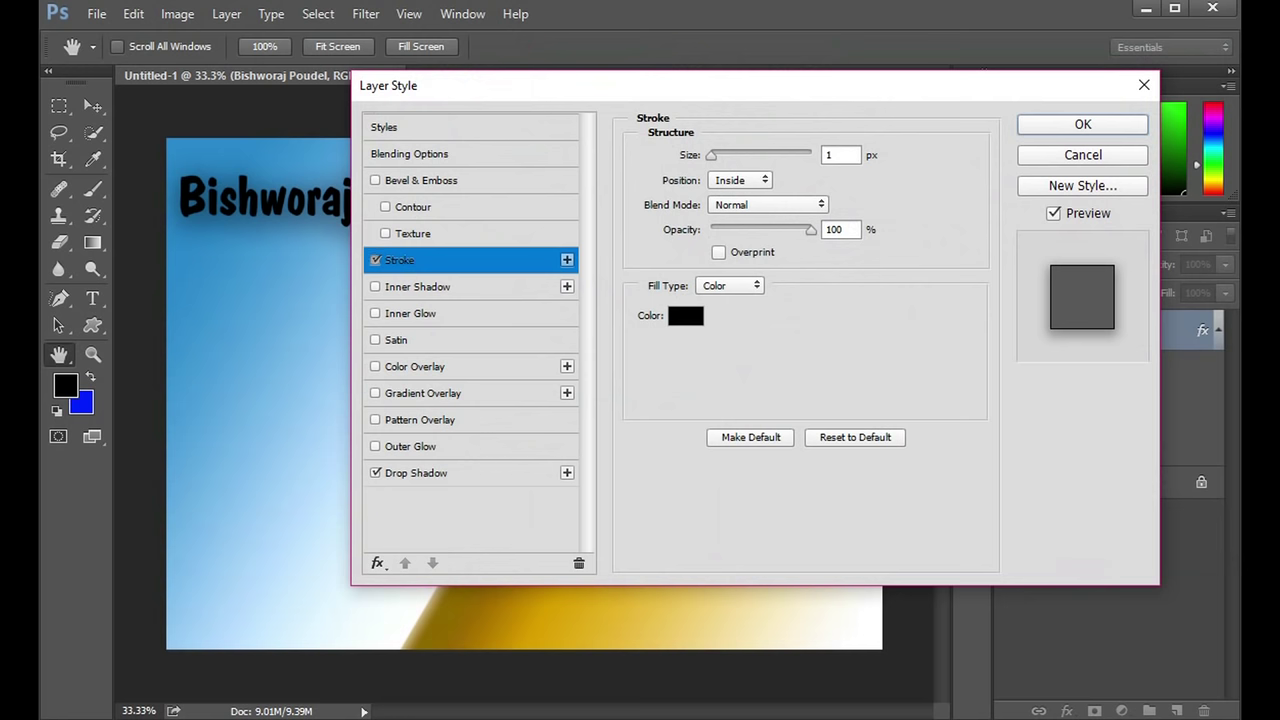
pyautogui.press('Return')
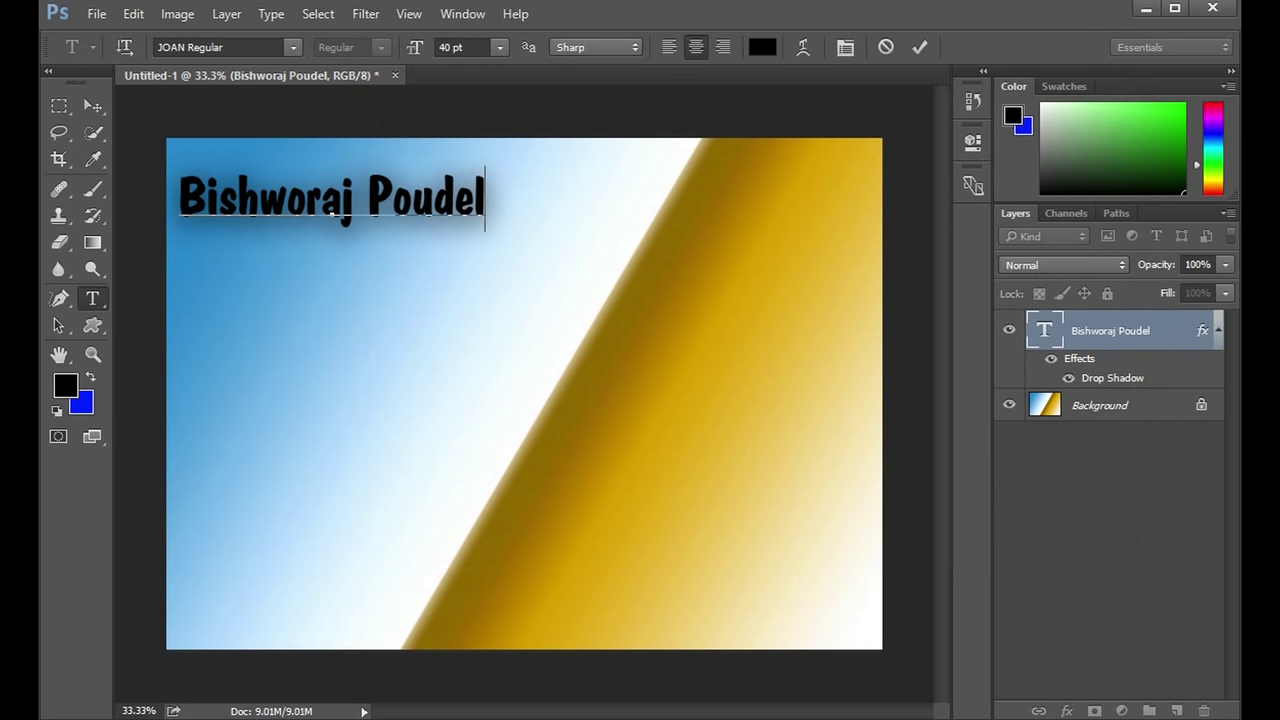
# Add a 'Phone' label with the phone number as black text at the card's bottom-right
pyautogui.click(919, 47)
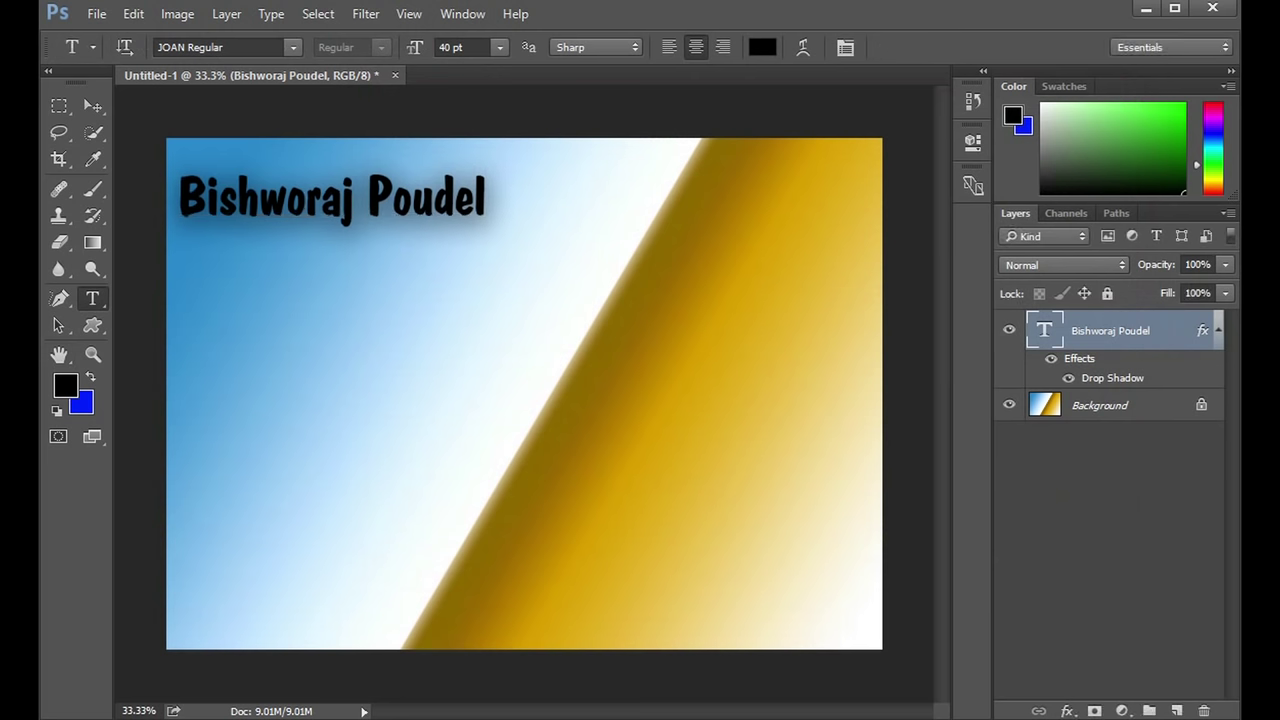
pyautogui.click(703, 533)
pyautogui.write('Phone')
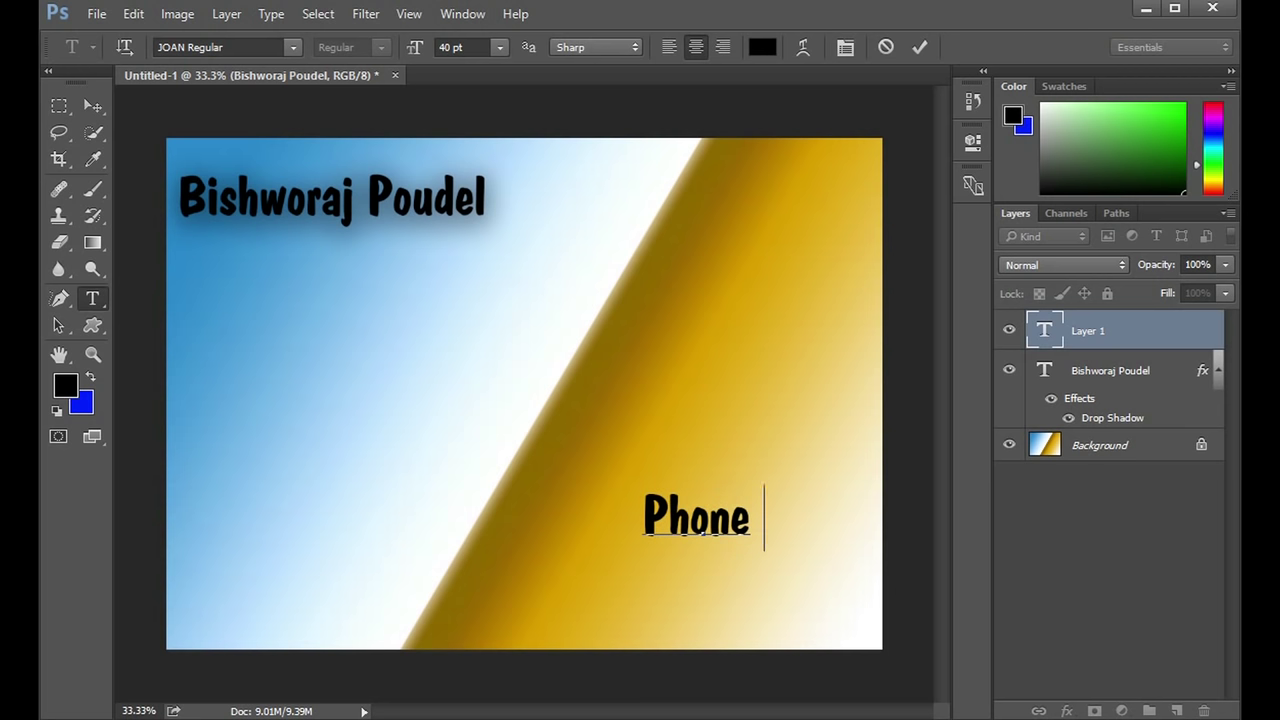
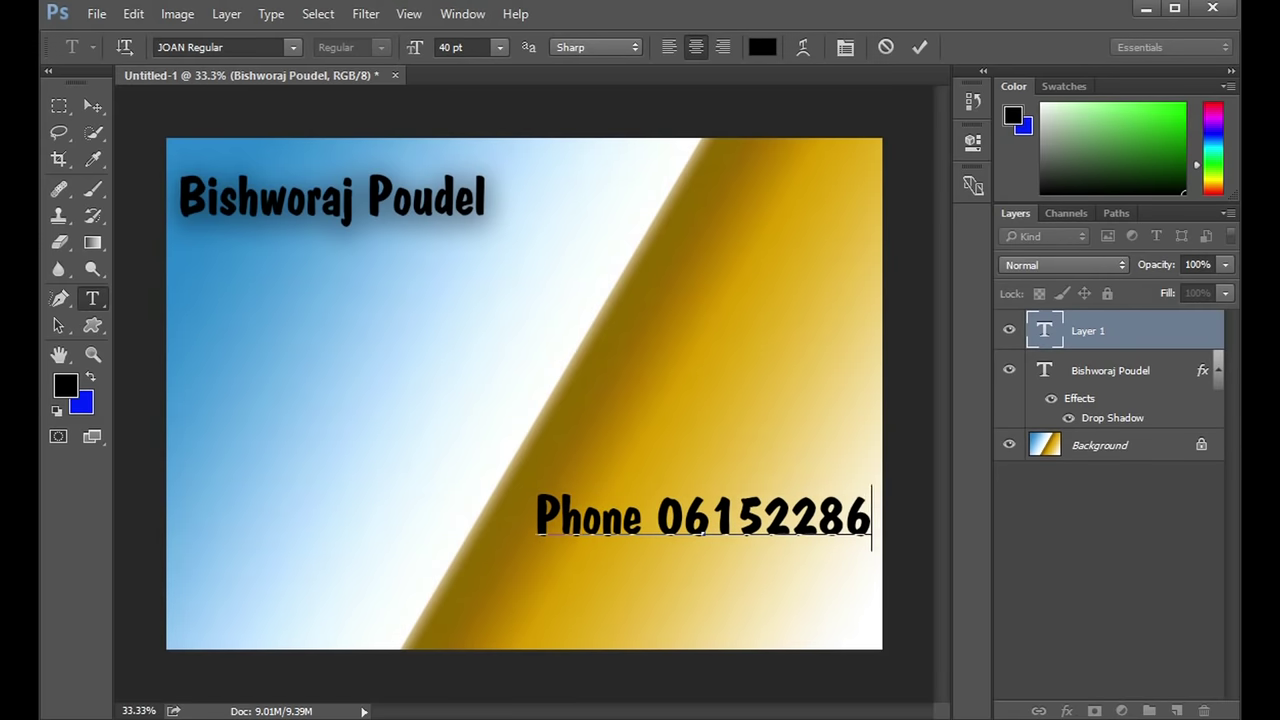
pyautogui.moveTo(700, 516); pyautogui.dragTo(690, 606)
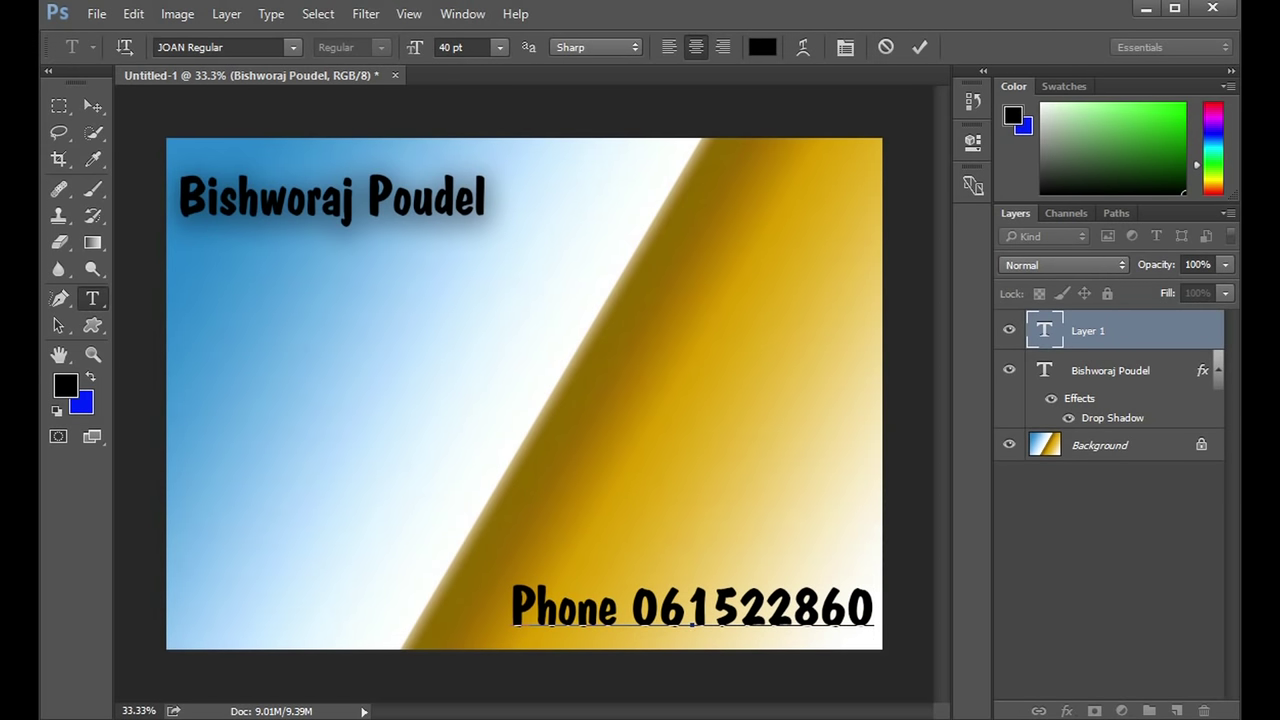
pyautogui.click(919, 47)
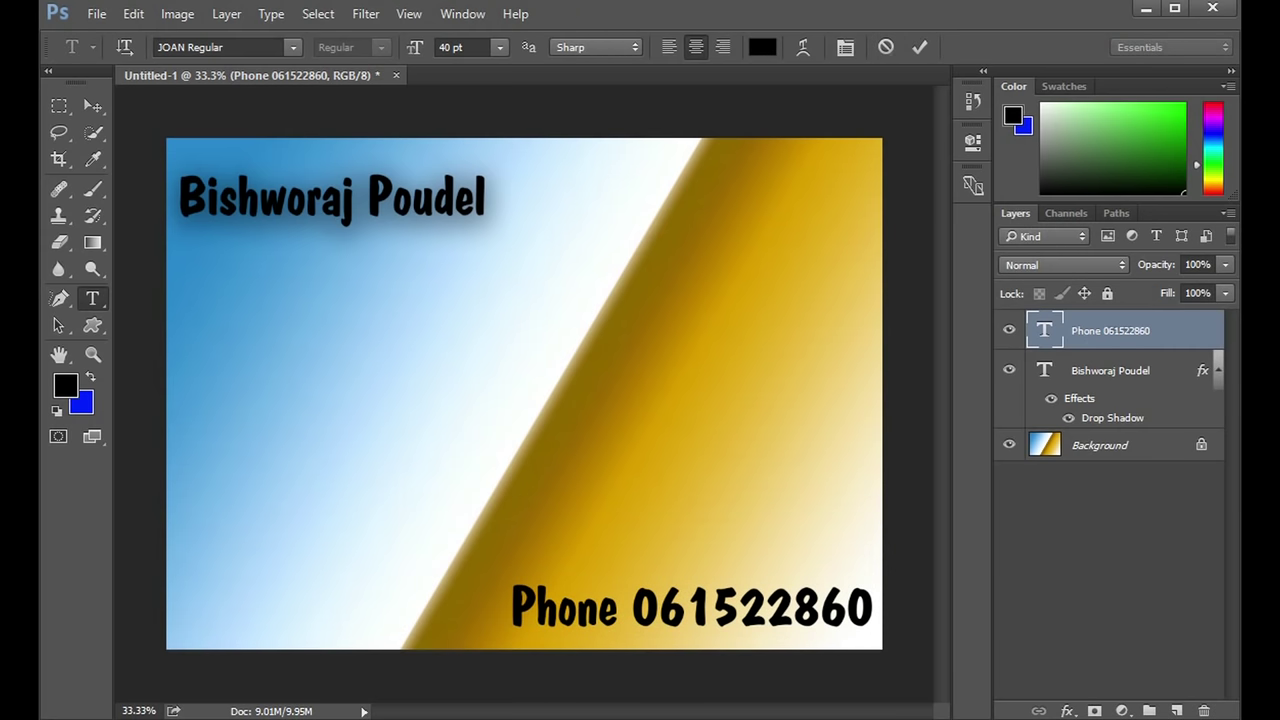
pyautogui.click(251, 250)
# Type 'software and web developer' at 20 pt and place it just below the name
pyautogui.write('software a')
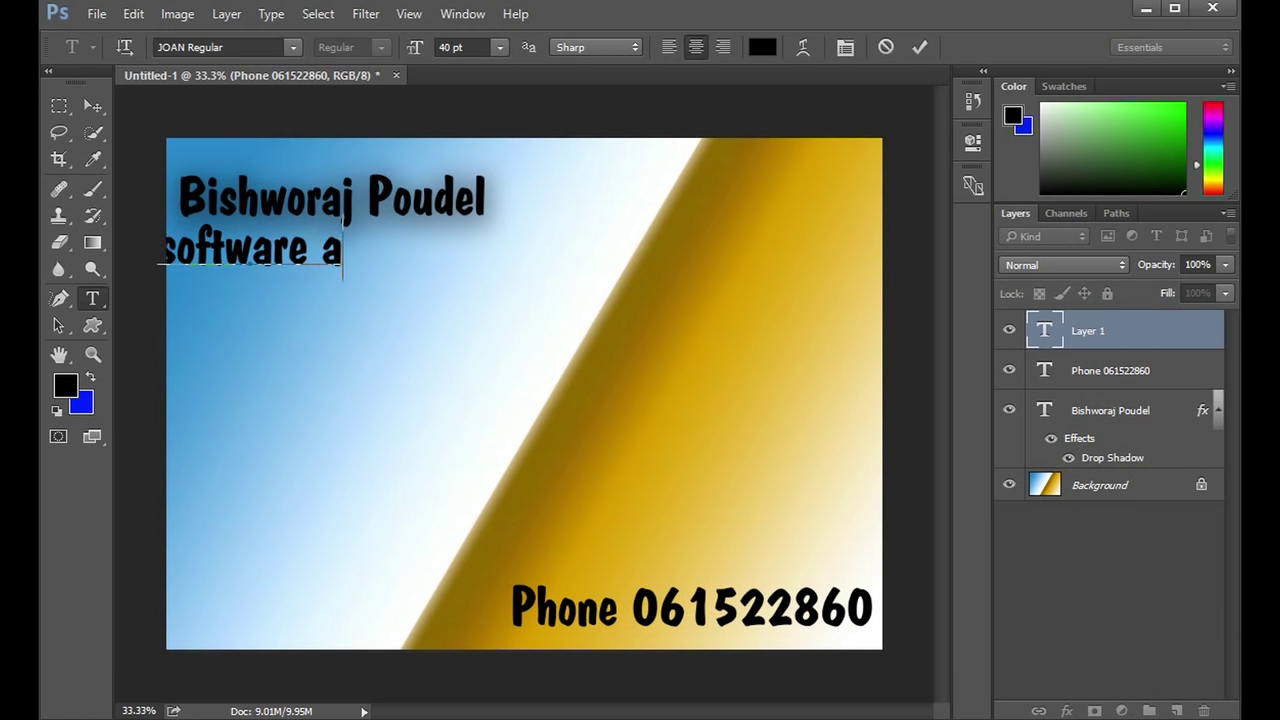
pyautogui.write('nd web ')
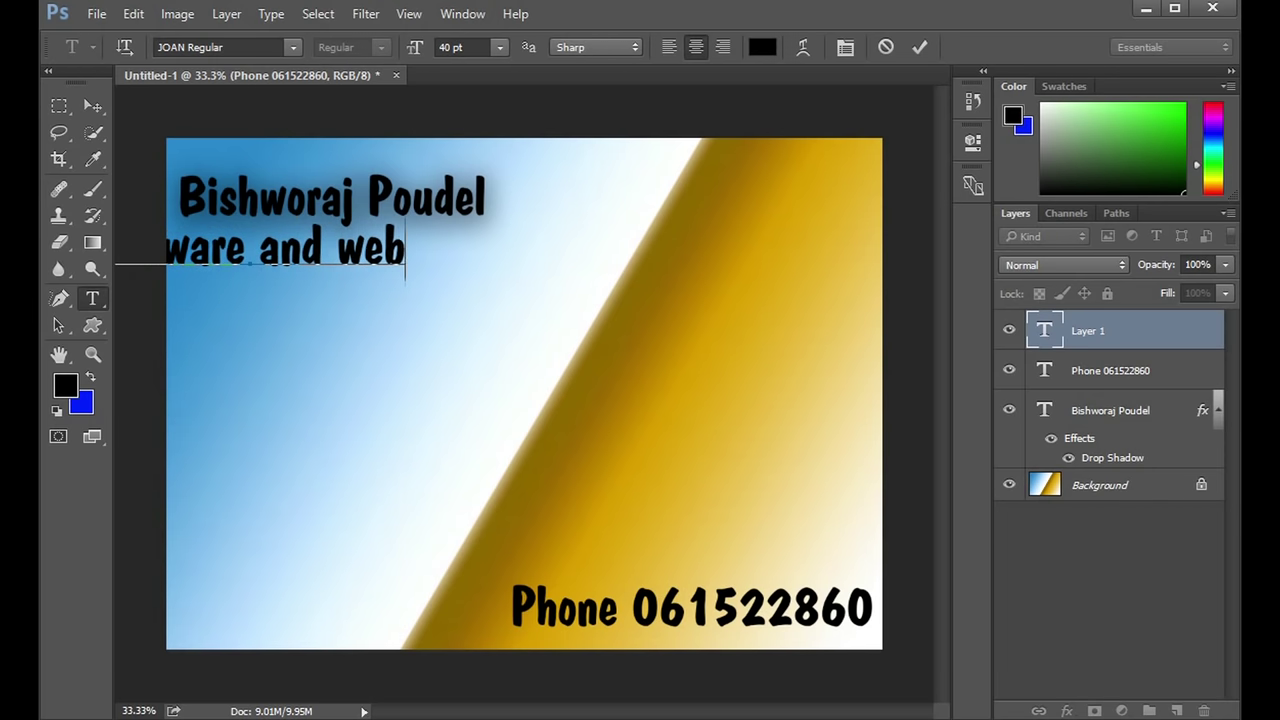
pyautogui.write('develo')
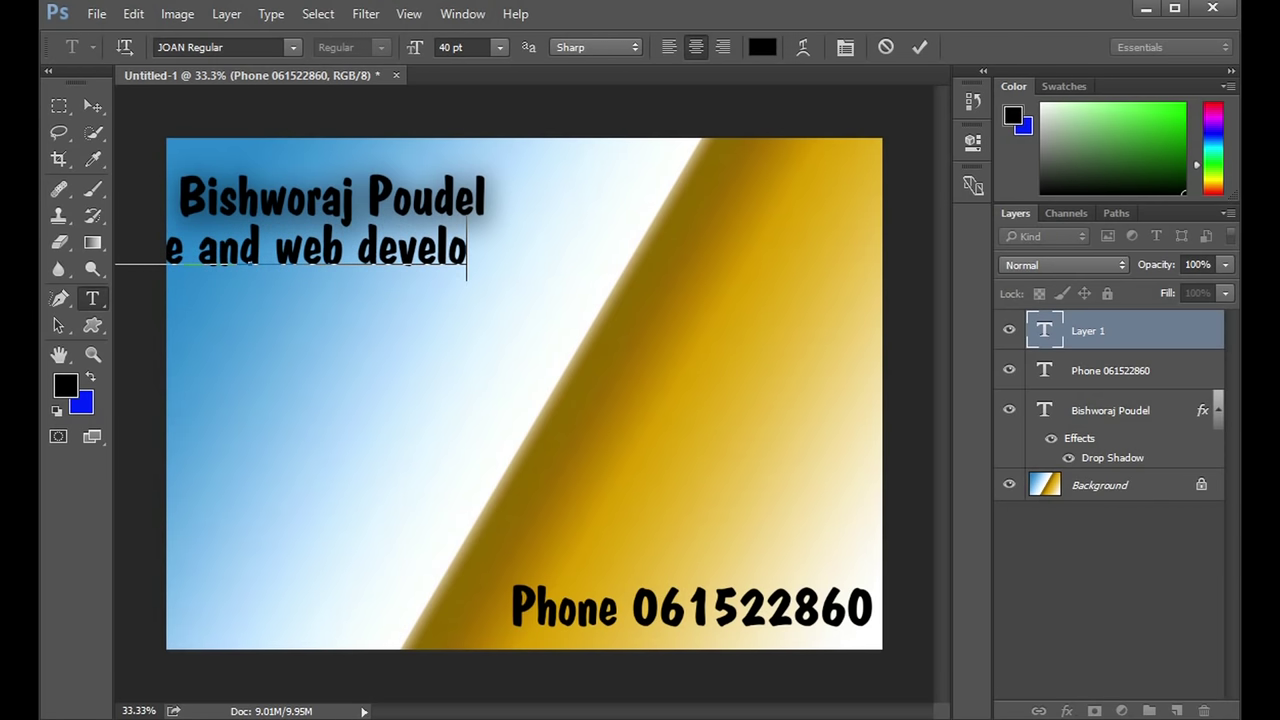
pyautogui.write('per')
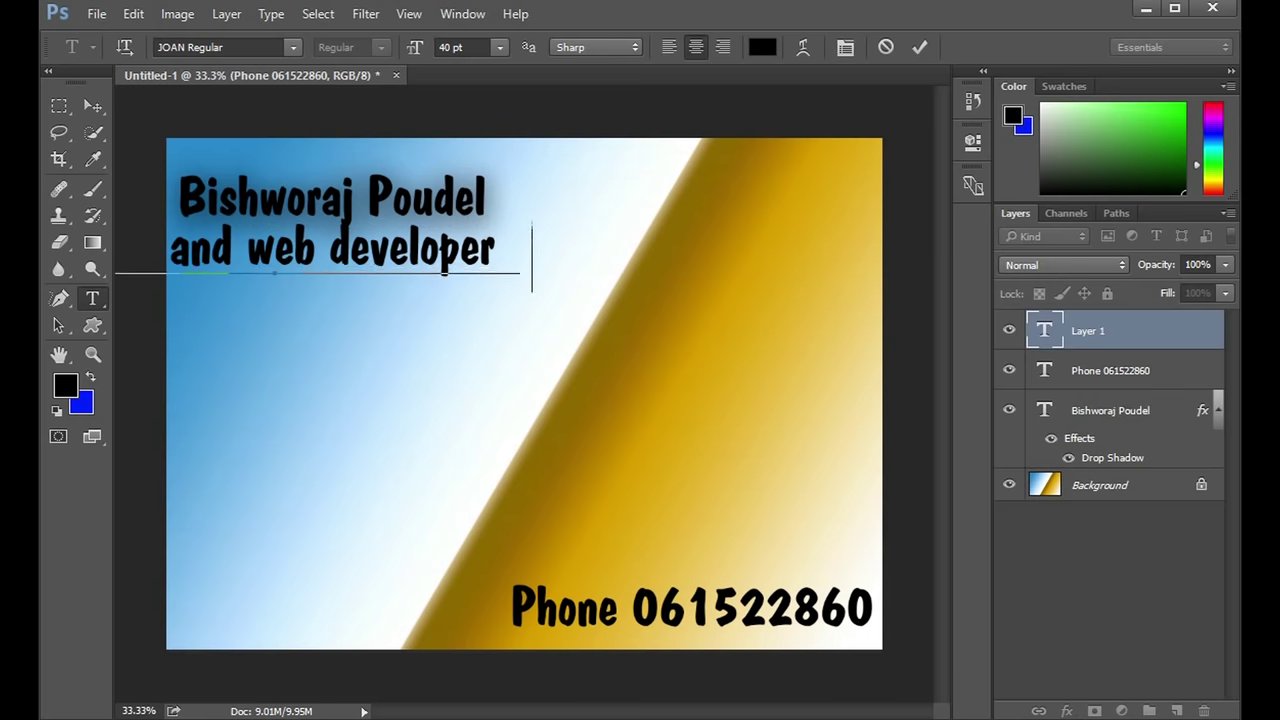
pyautogui.moveTo(531, 250)
pyautogui.mouseDown()
pyautogui.moveTo(701, 286)
pyautogui.moveTo(176, 280)
pyautogui.mouseUp()
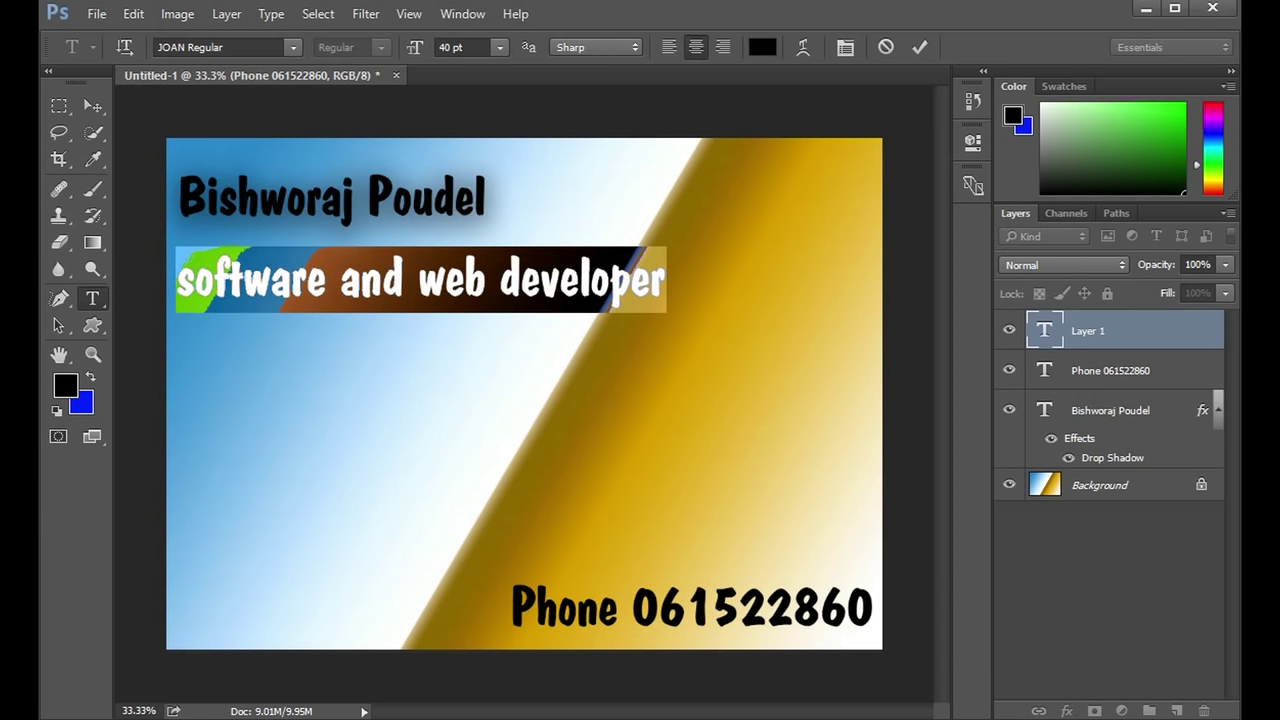
pyautogui.click(448, 47)
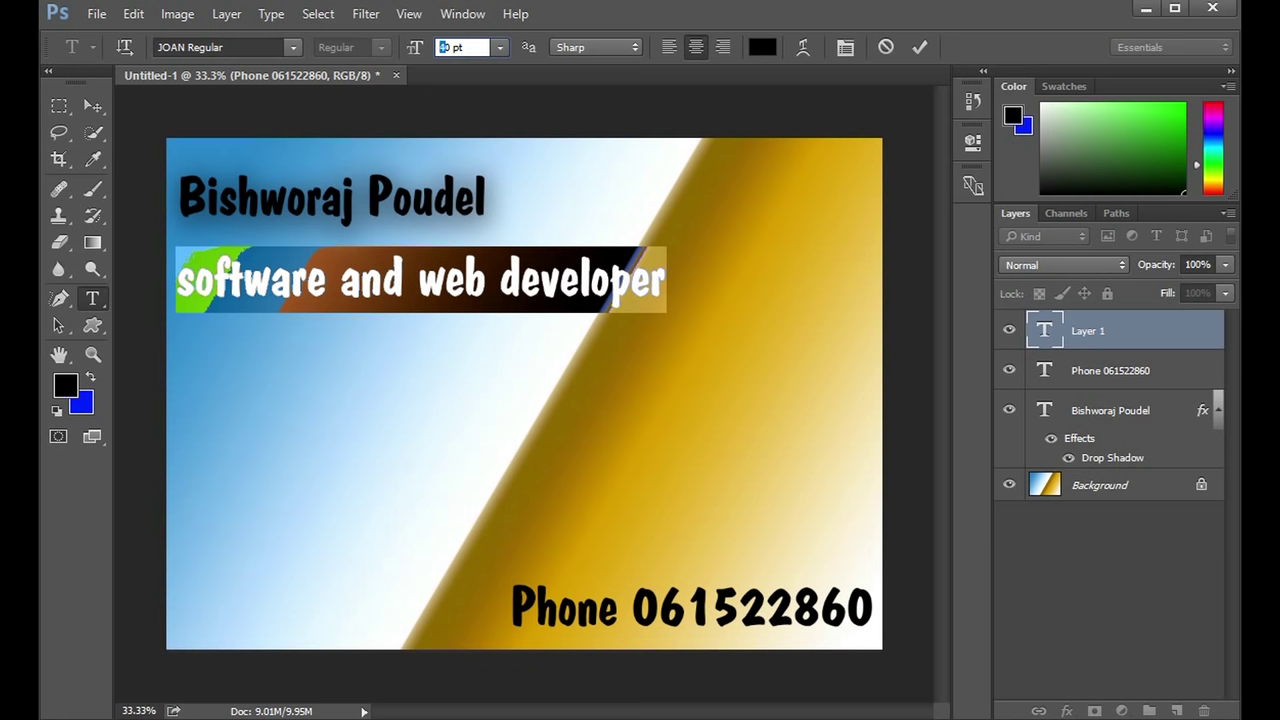
pyautogui.write('20')
pyautogui.press('Return')
pyautogui.click(432, 288)
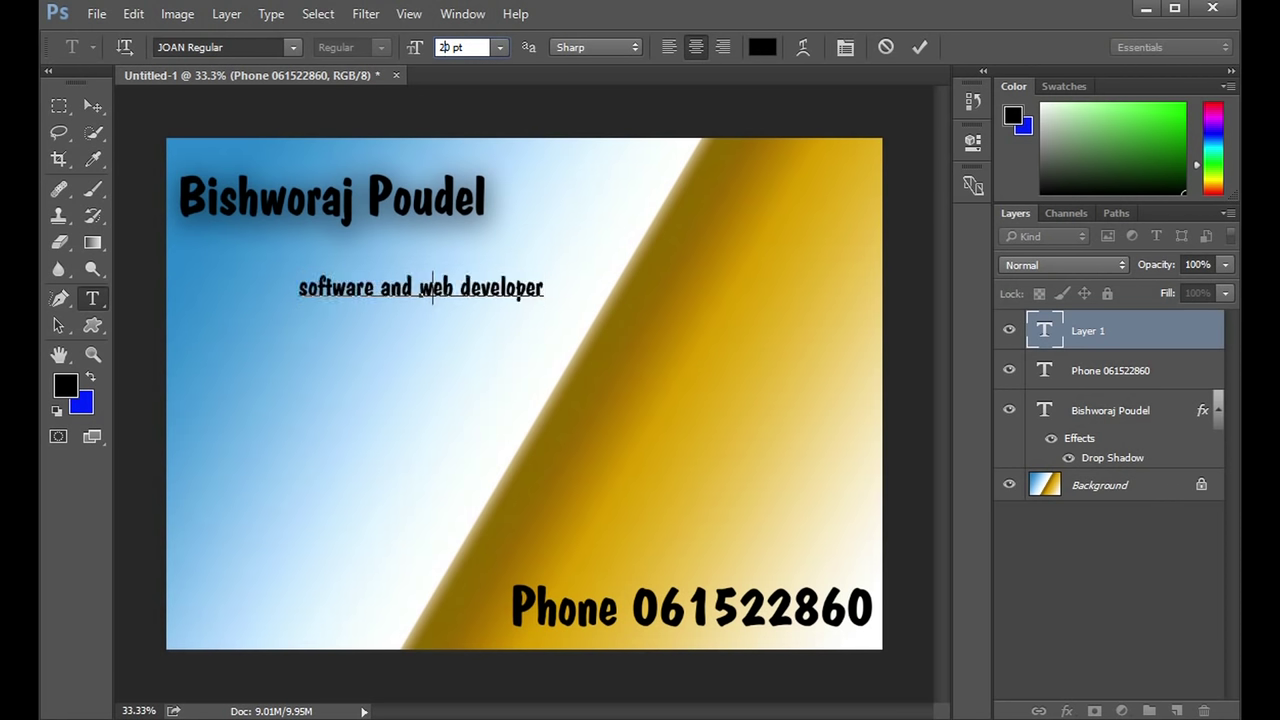
pyautogui.moveTo(432, 288); pyautogui.dragTo(338, 250)
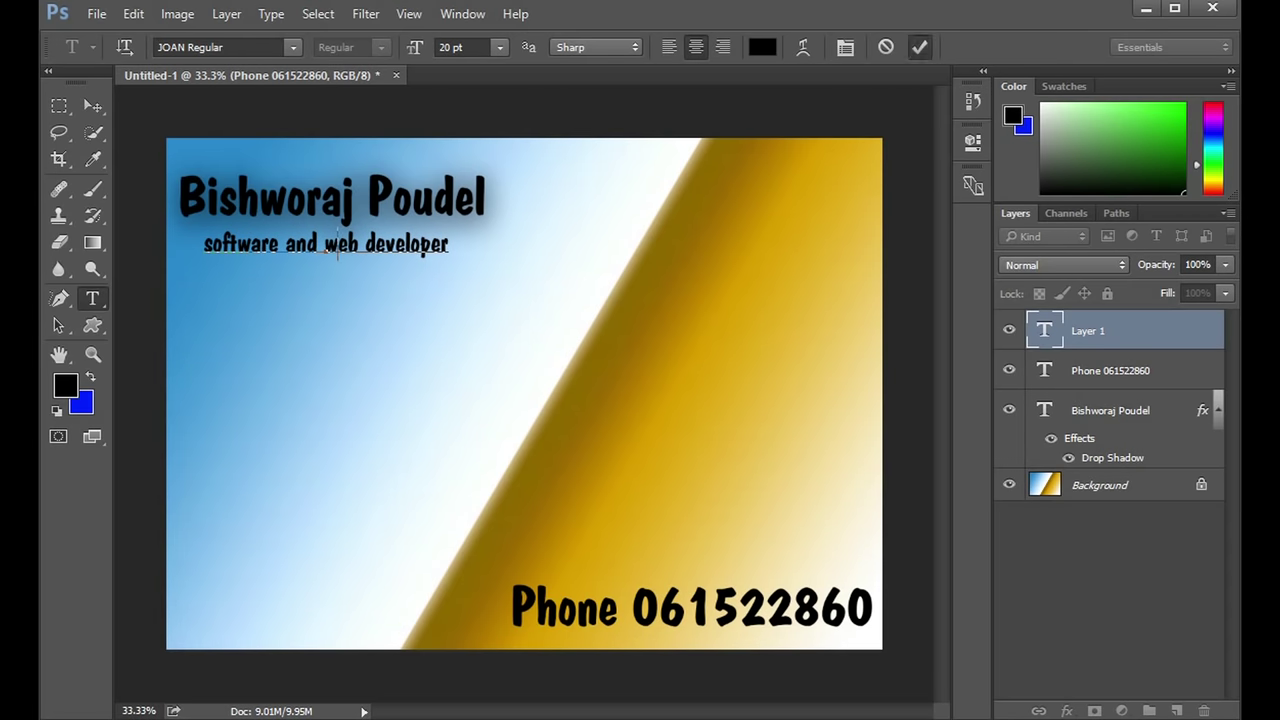
pyautogui.click(919, 47)
pyautogui.click(386, 250)
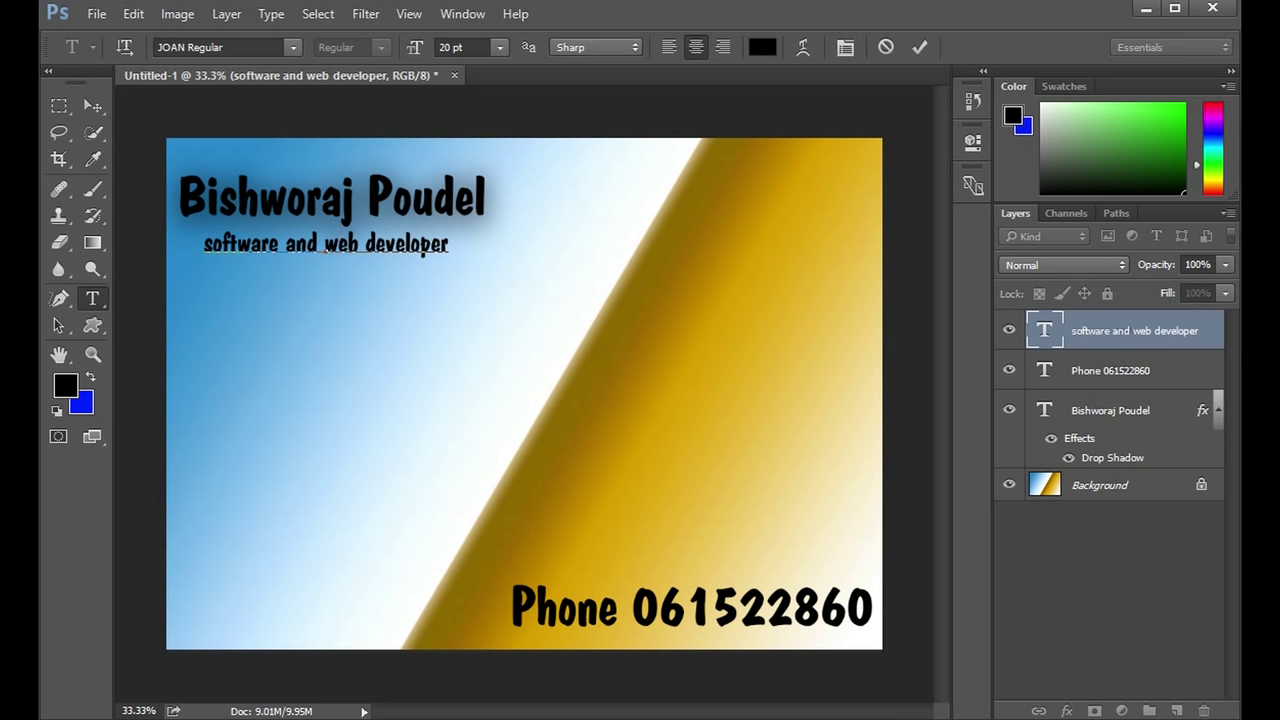
pyautogui.hotkey('ctrl', 'Return')
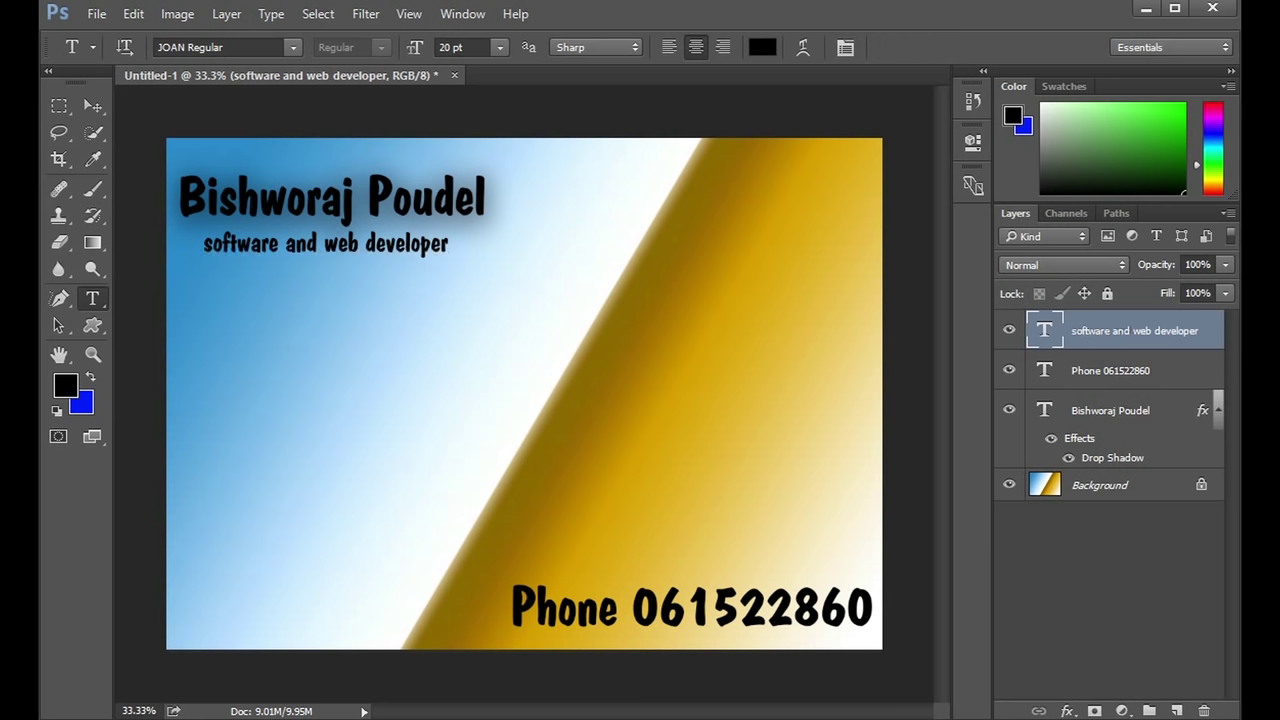
# Add a drop shadow to the subtitle layer with size 114, spread 32 and distance 23
pyautogui.rightClick(1092, 331)
pyautogui.click(803, 163)
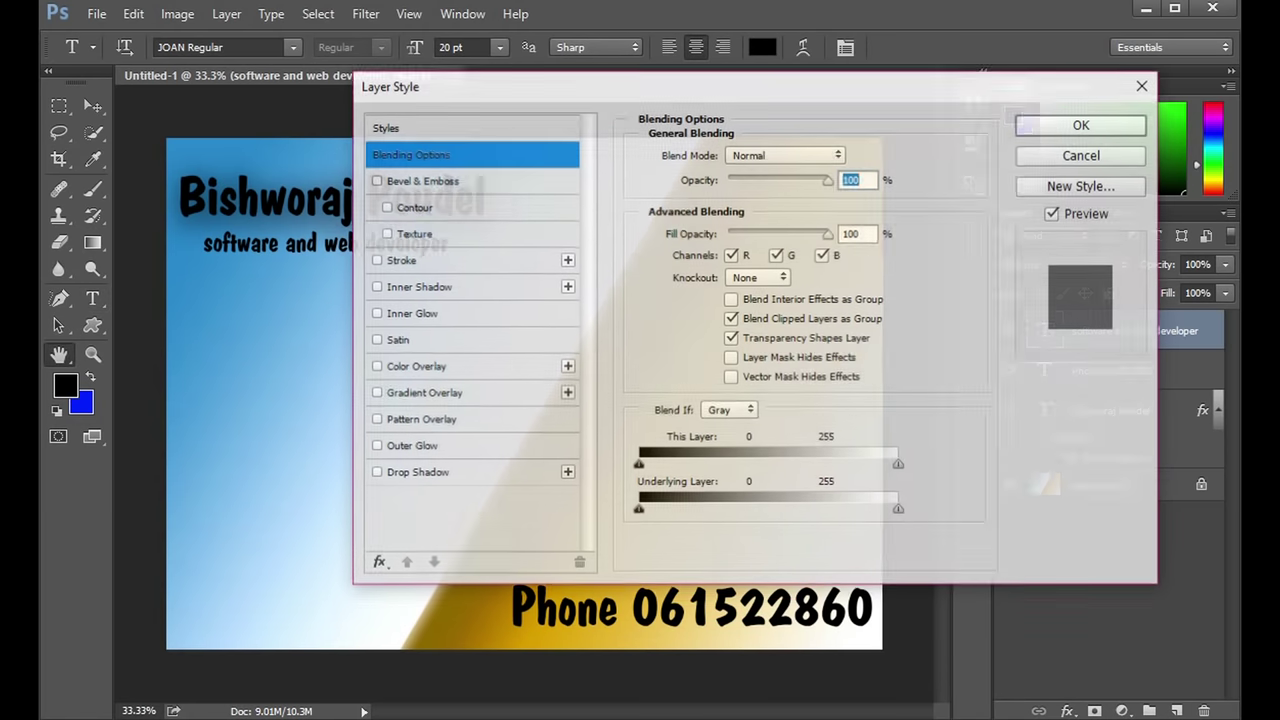
pyautogui.click(416, 473)
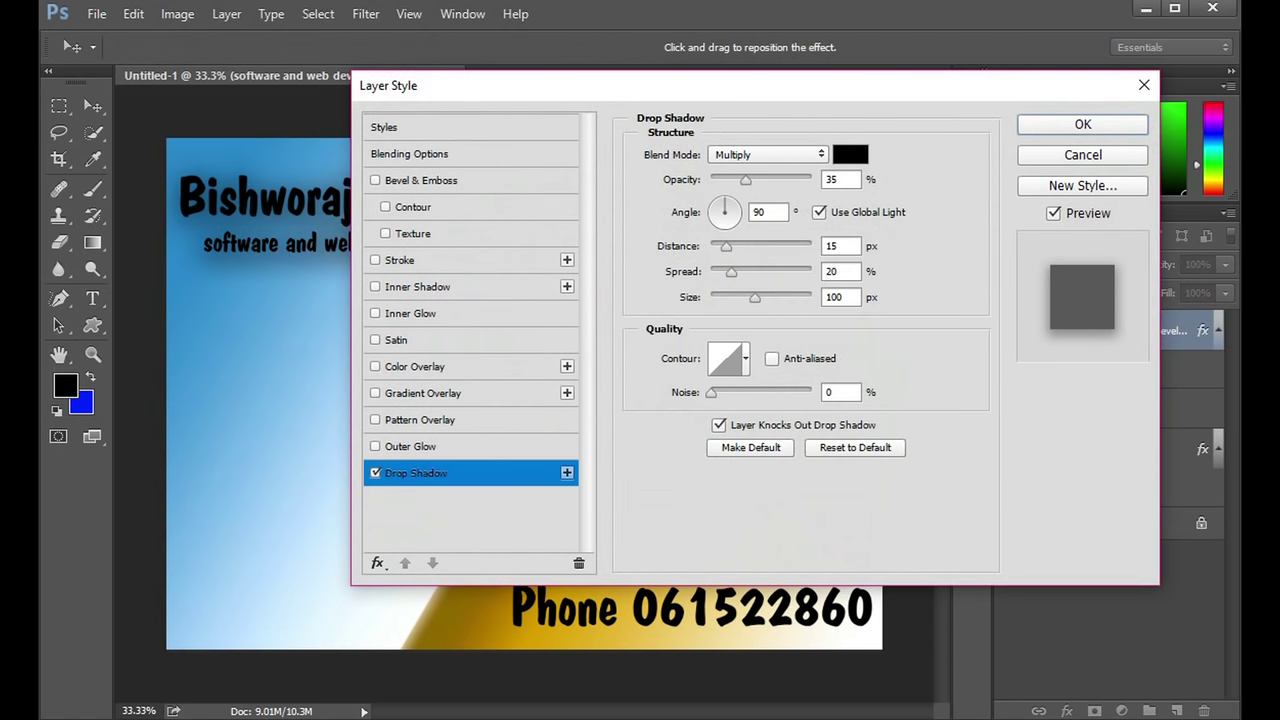
pyautogui.press('Up')
pyautogui.press('Up')
pyautogui.press('Up')
pyautogui.hotkey('shift', 'Tab')
pyautogui.press('Up')
pyautogui.press('Up')
pyautogui.press('Up')
pyautogui.hotkey('shift', 'Tab')
pyautogui.press('Up')
pyautogui.press('Up')
pyautogui.press('Up')
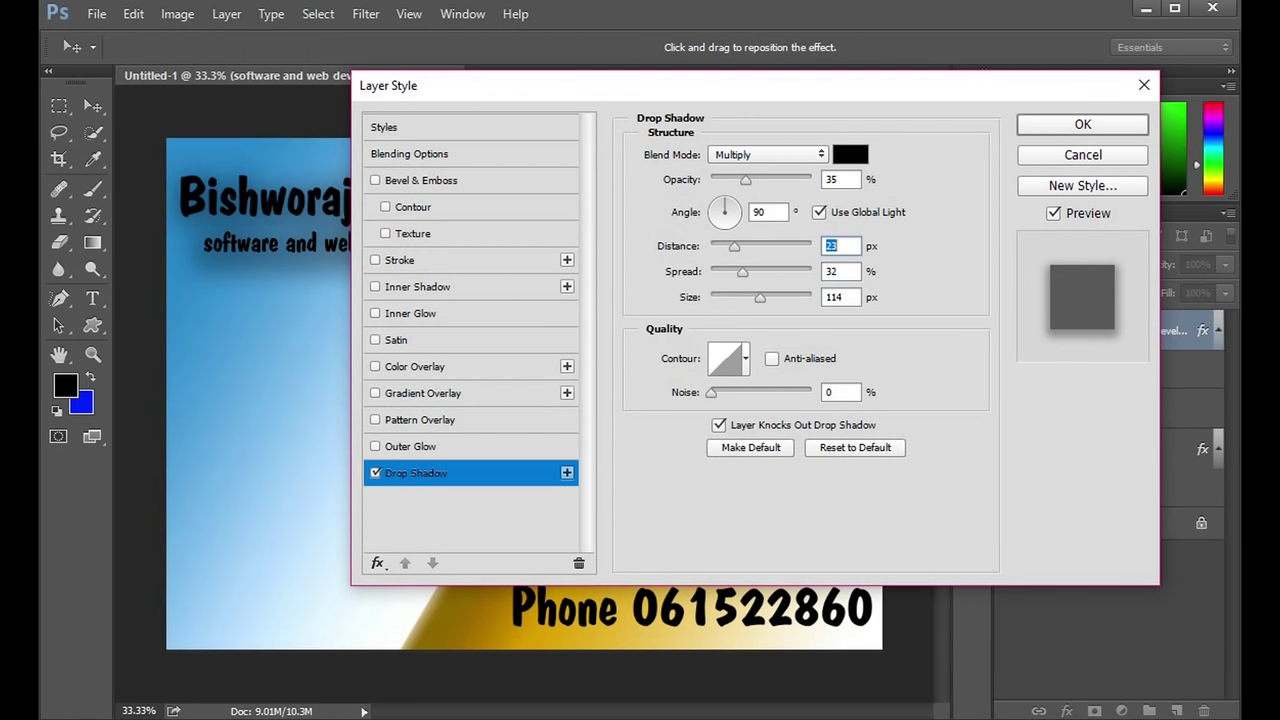
pyautogui.press('Return')
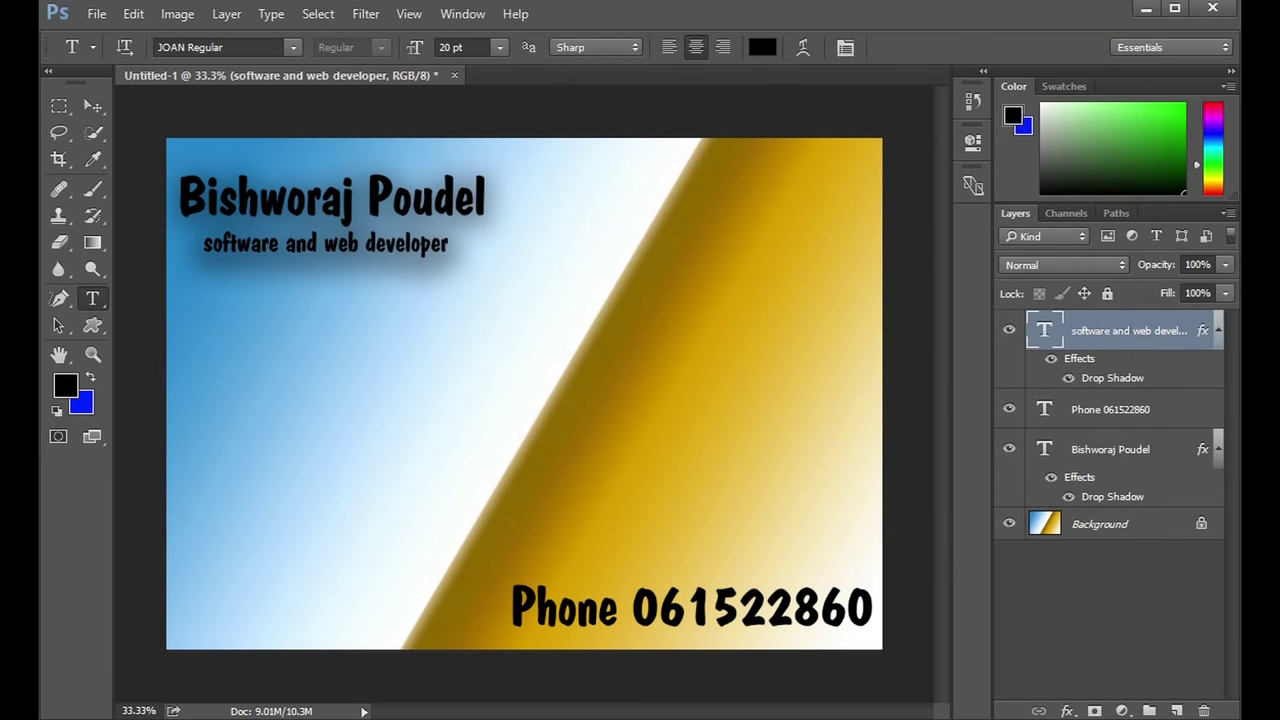
# Colour the 'software and web developer' text pure red (ff0000) and commit it
pyautogui.moveTo(449, 244); pyautogui.dragTo(203, 244)
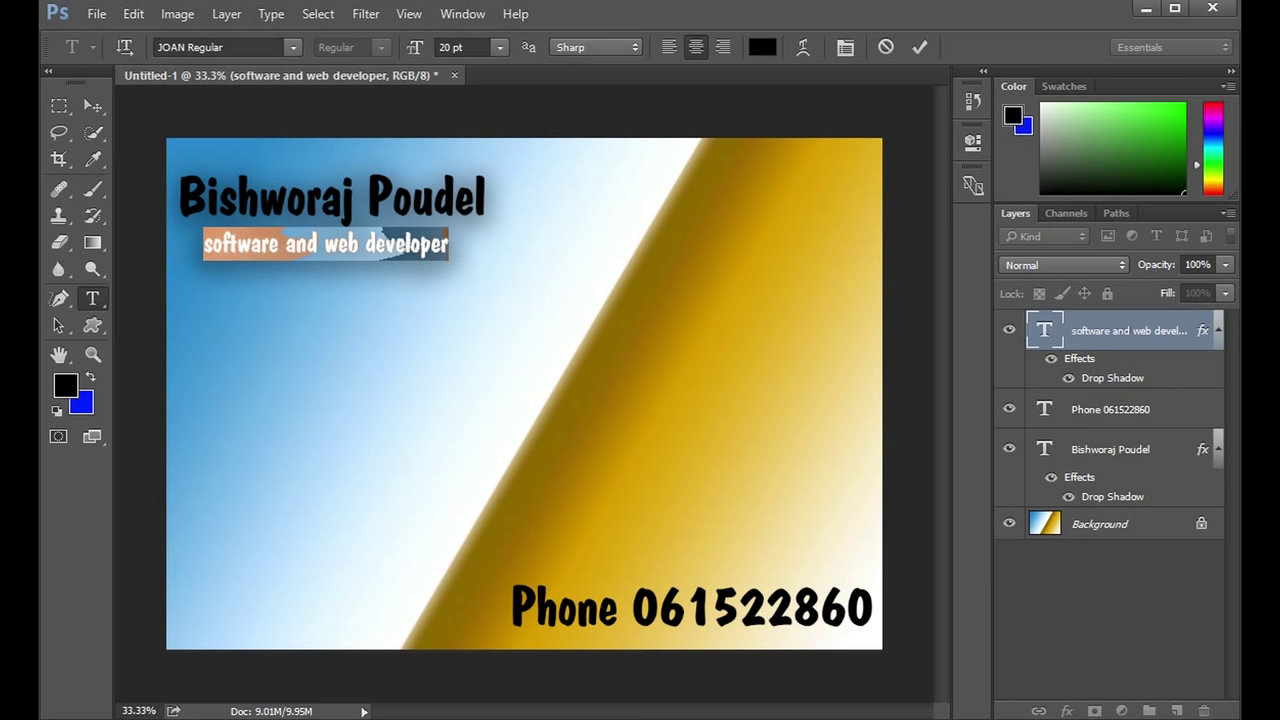
pyautogui.click(762, 47)
pyautogui.moveTo(560, 300)
pyautogui.mouseDown()
pyautogui.moveTo(622, 205)
pyautogui.moveTo(640, 148)
pyautogui.mouseUp()
pyautogui.press('Return')
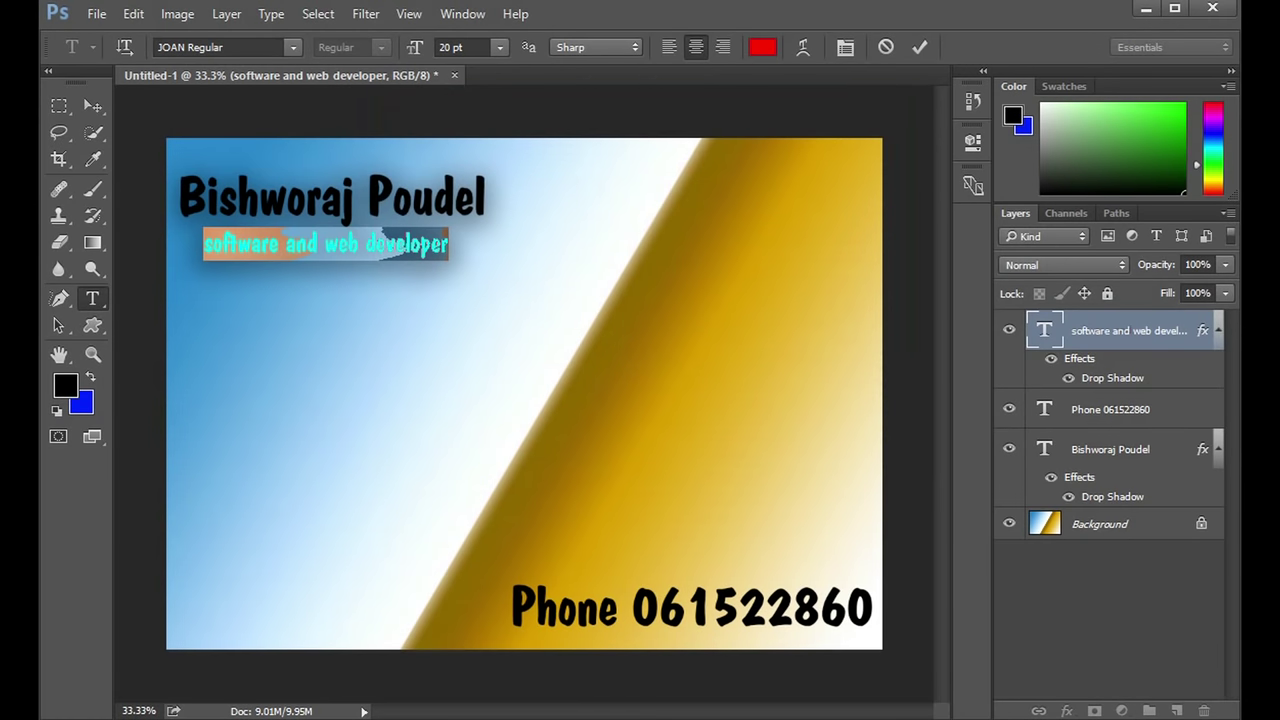
pyautogui.click(919, 47)
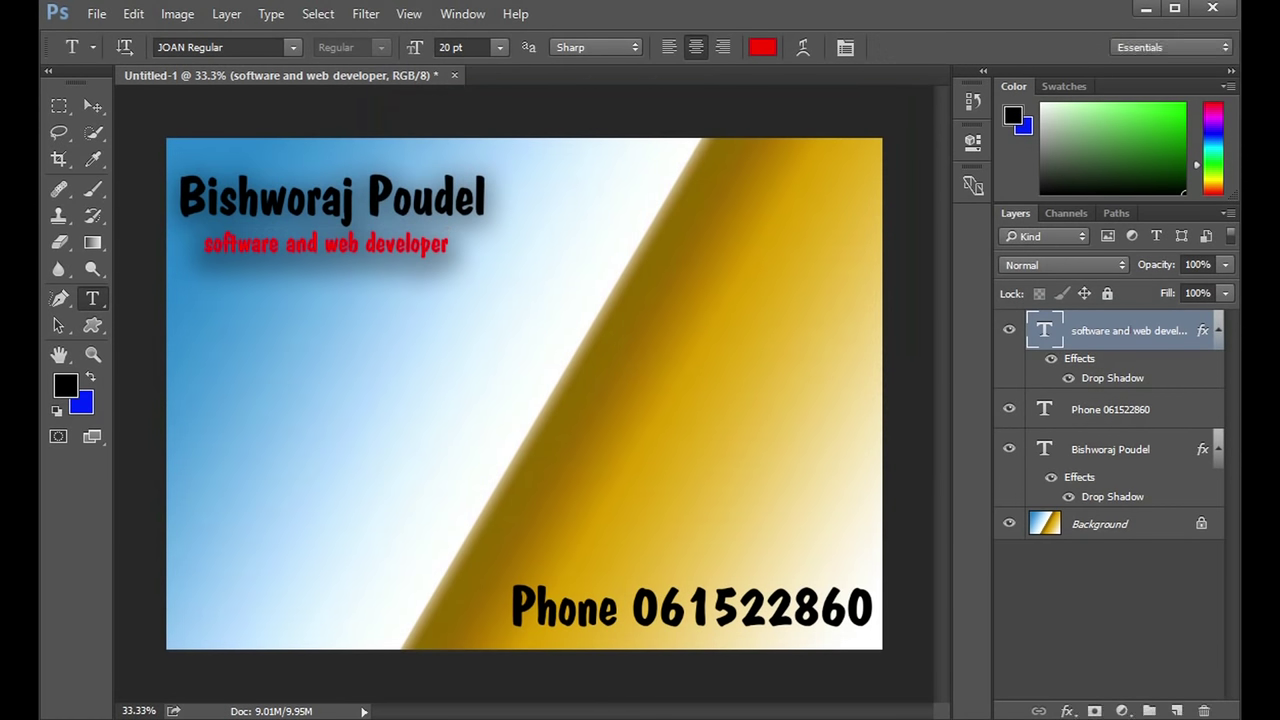
pyautogui.click(413, 244)
pyautogui.click(919, 47)
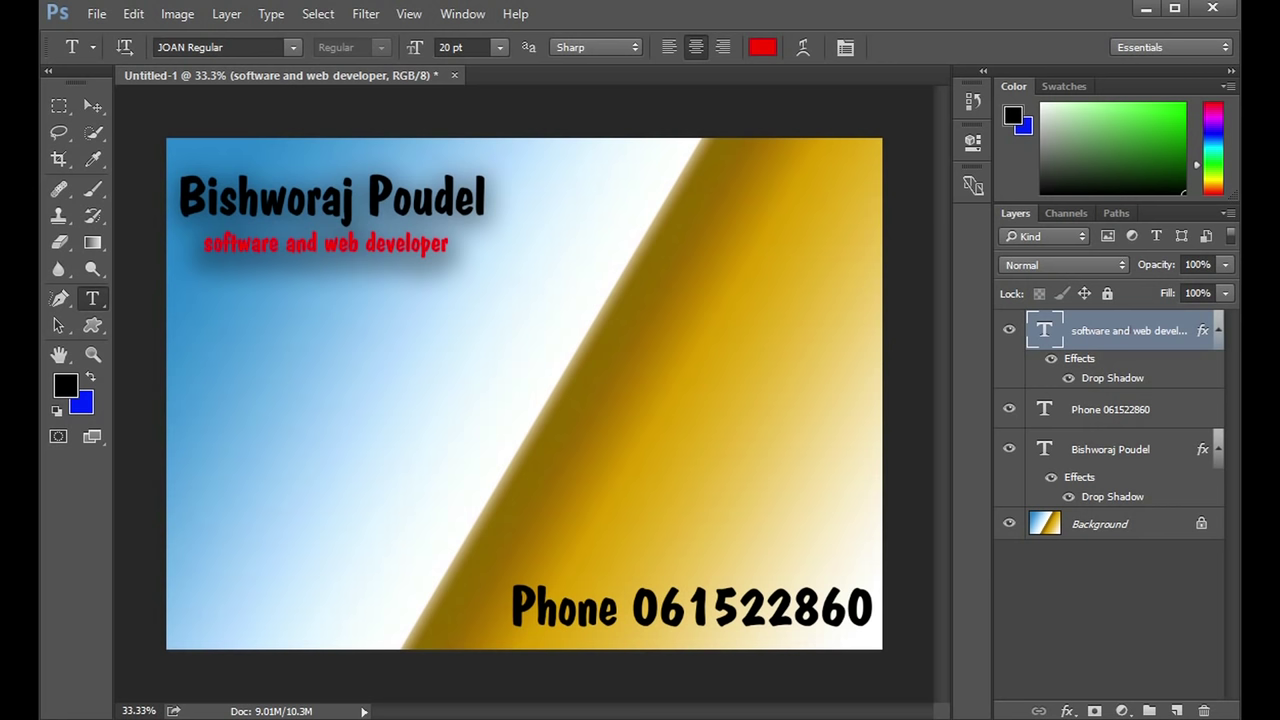
# Select the name text layer and shift the black name heading slightly right, away from the left edge
pyautogui.hotkey('alt', '[')
pyautogui.hotkey('alt', '[')
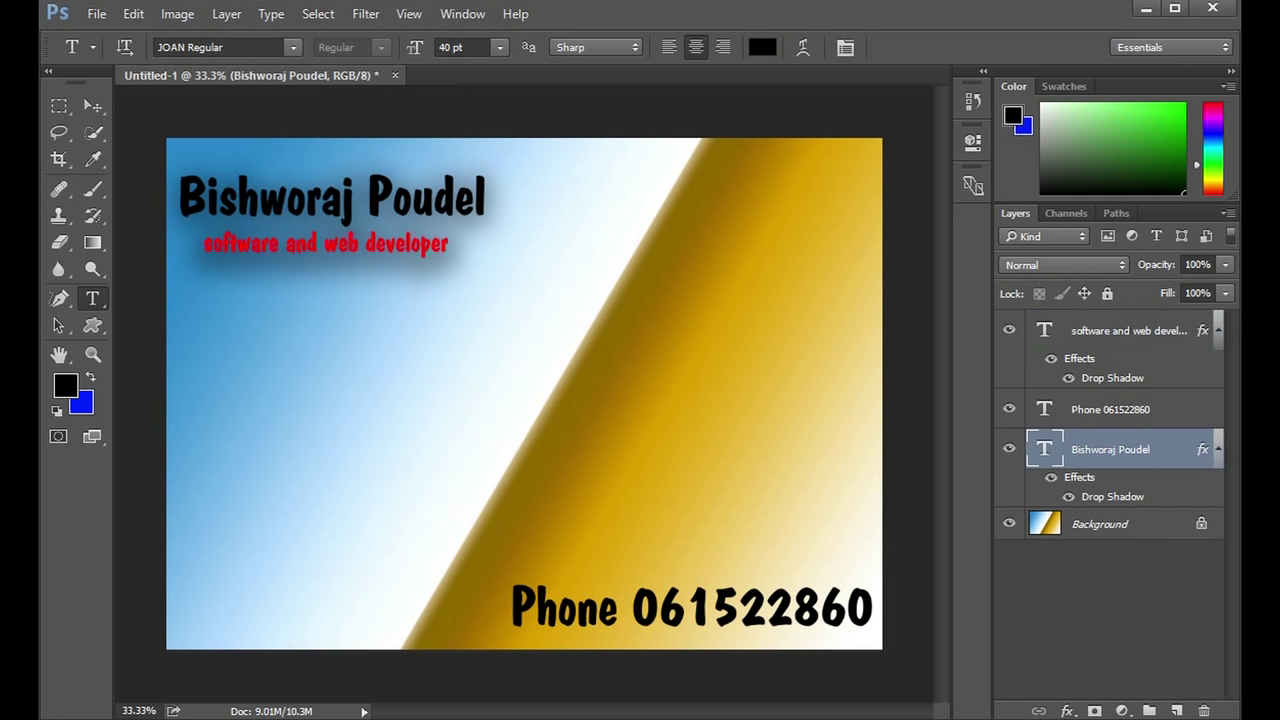
pyautogui.click(92, 105)
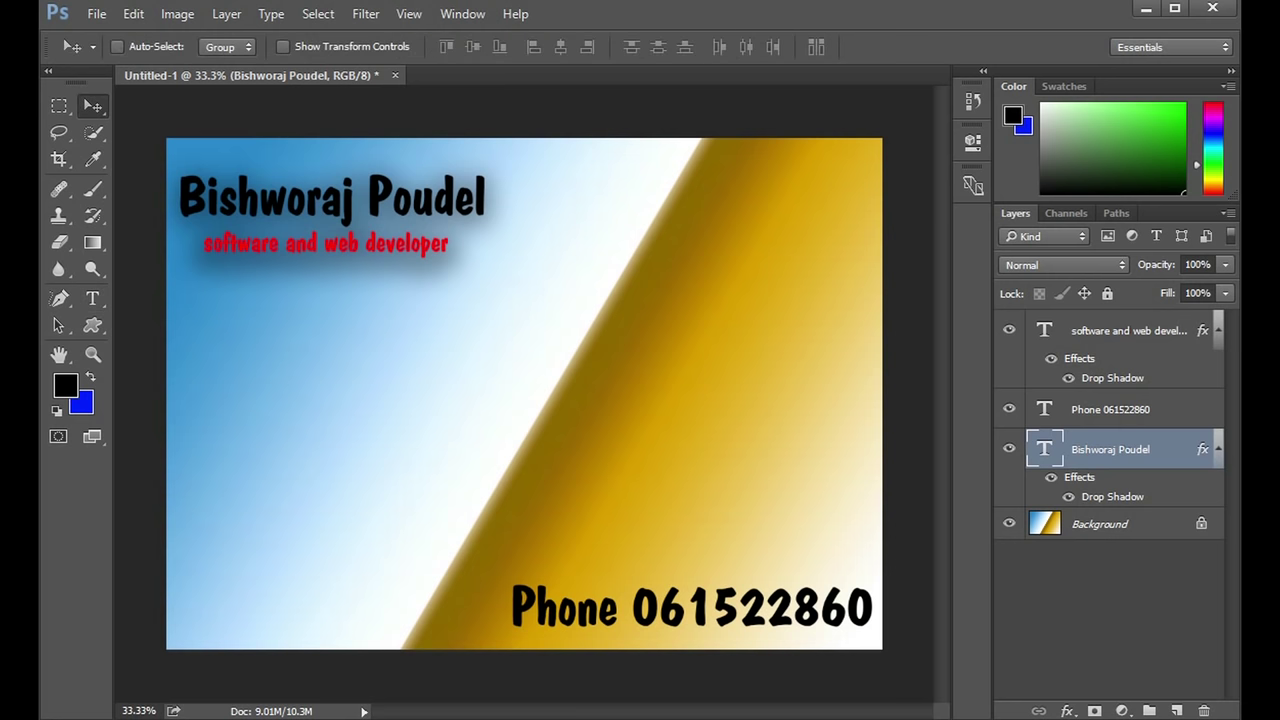
pyautogui.moveTo(368, 176)
pyautogui.mouseDown()
pyautogui.moveTo(738, 212)
pyautogui.moveTo(435, 145)
pyautogui.mouseUp()
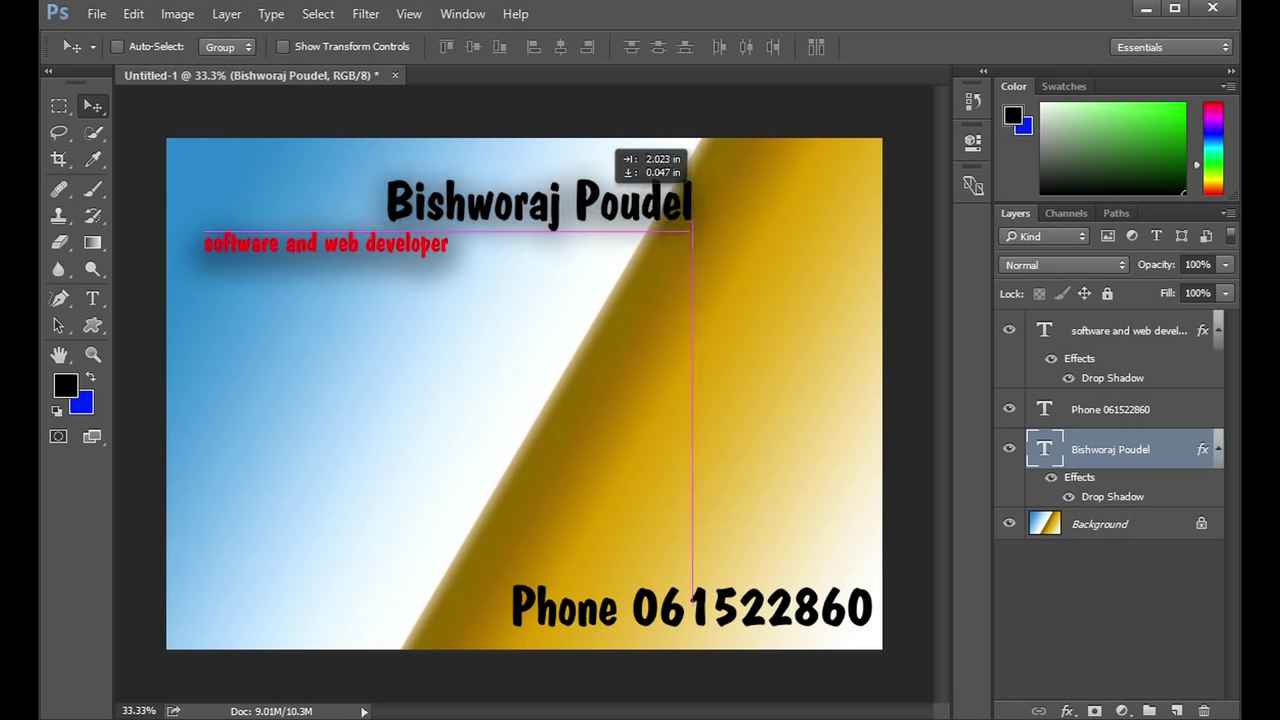
pyautogui.moveTo(440, 145); pyautogui.dragTo(396, 139)
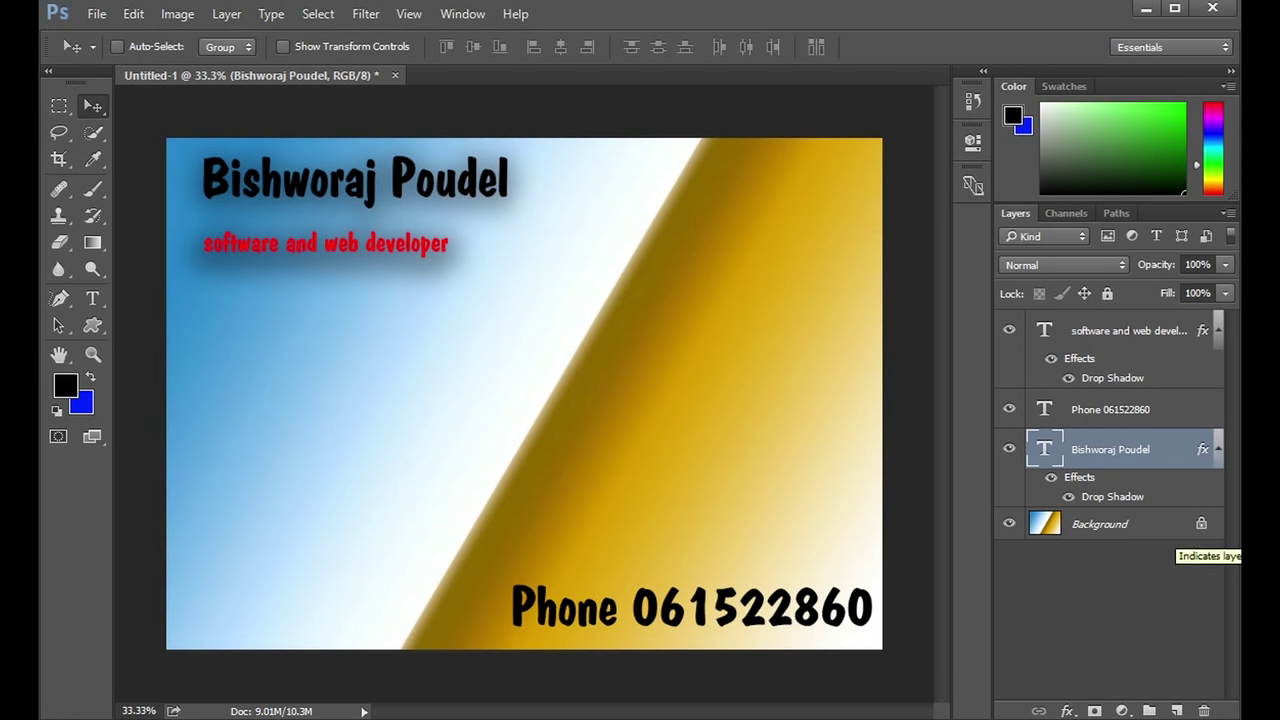
pyautogui.moveTo(420, 160)
pyautogui.mouseDown()
pyautogui.moveTo(458, 168)
pyautogui.moveTo(424, 165)
pyautogui.mouseUp()
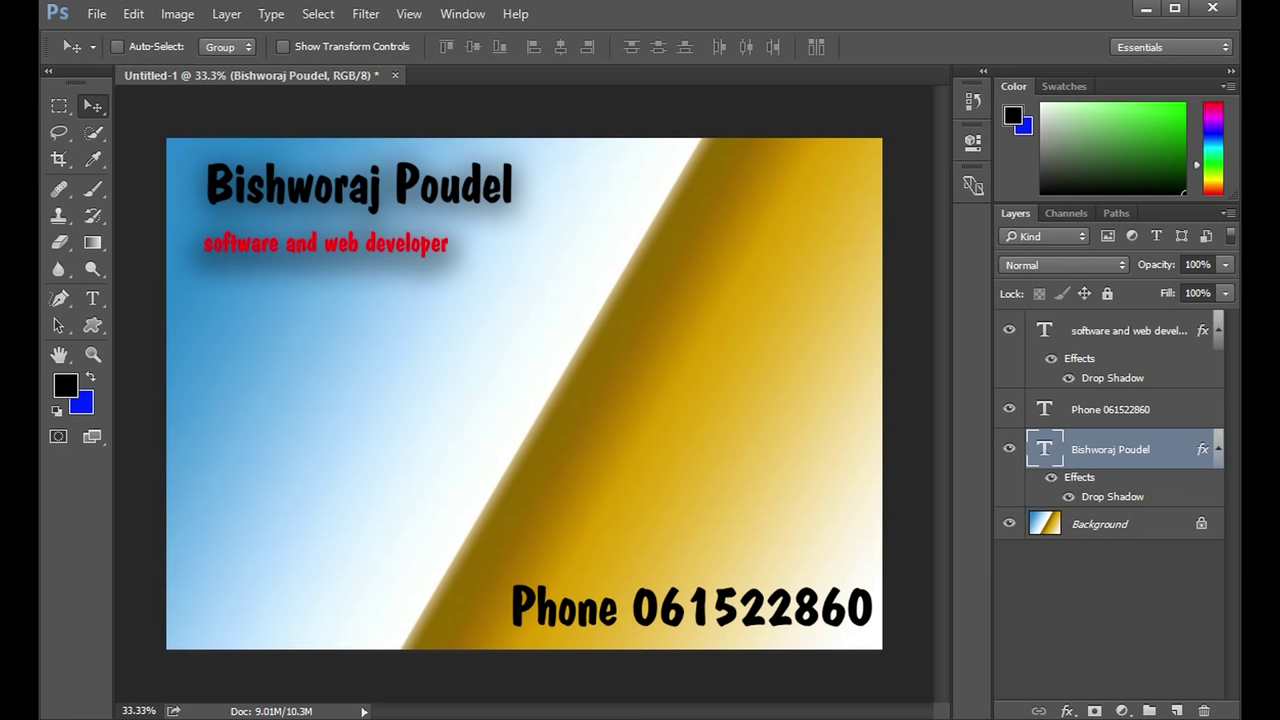
pyautogui.moveTo(296, 190); pyautogui.dragTo(298, 188)
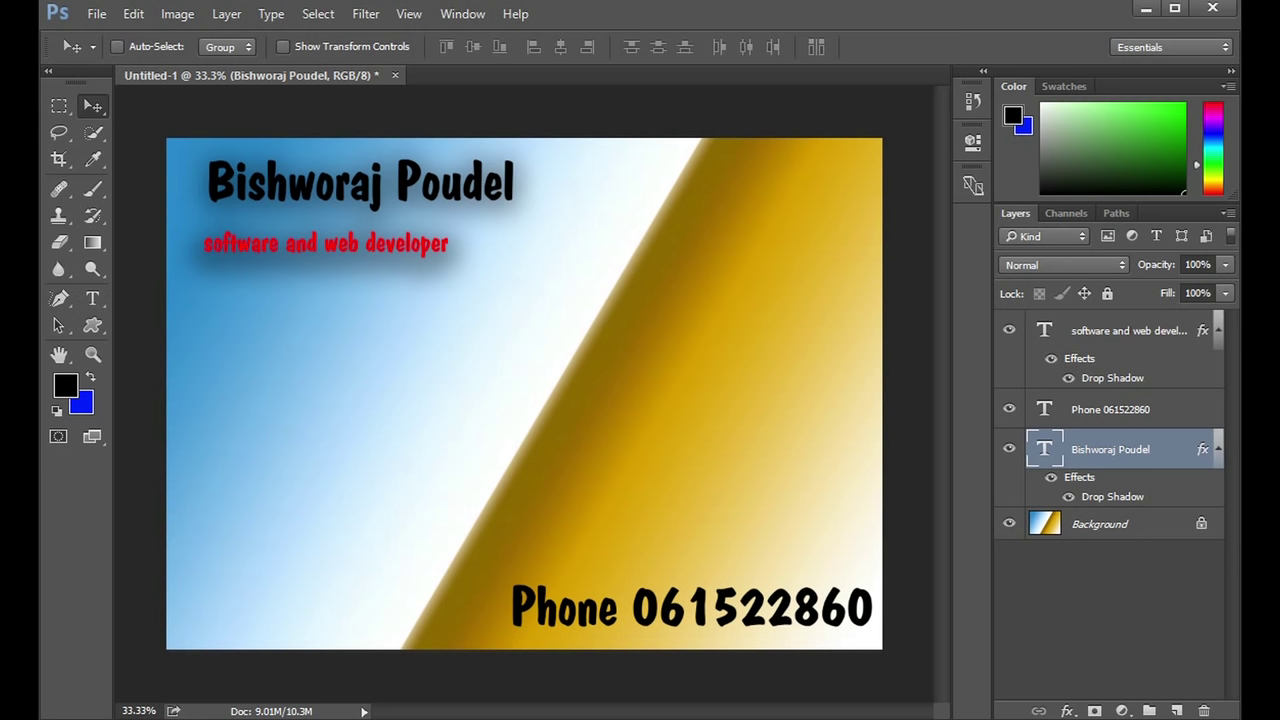
# Open '01 Move Tool [V].jpg' from the Tools folder
pyautogui.click(96, 14)
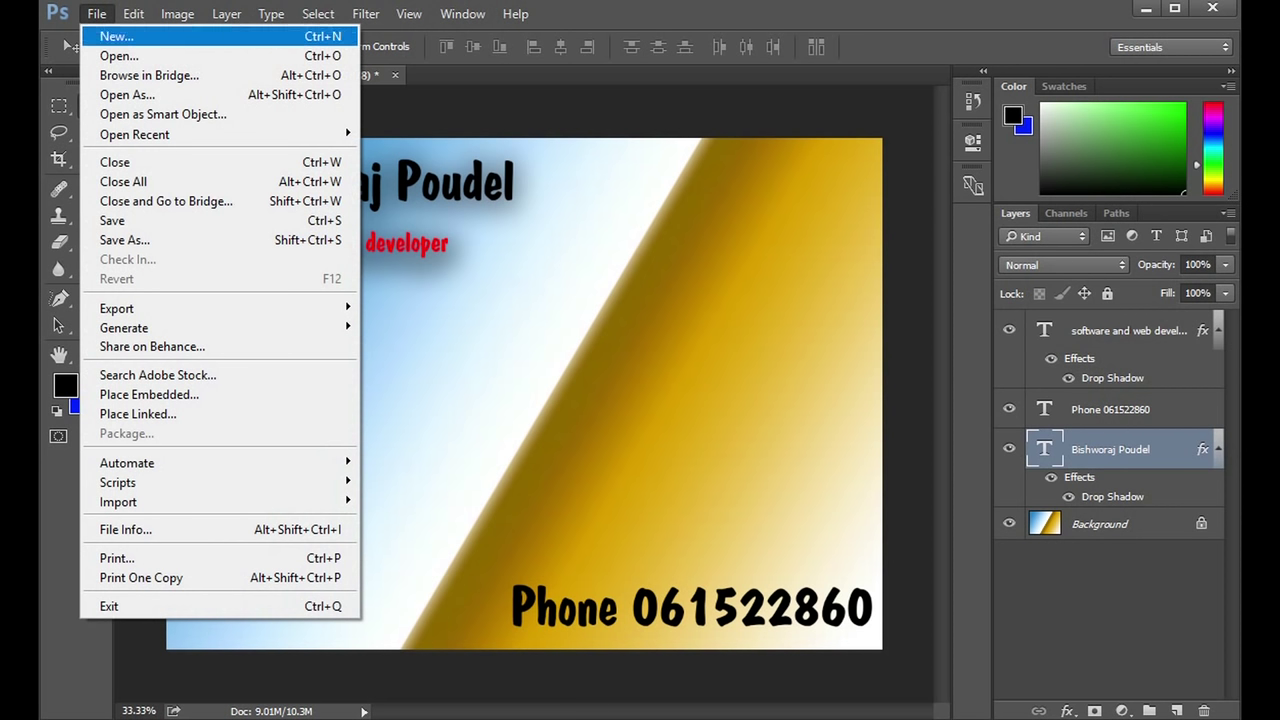
pyautogui.click(119, 56)
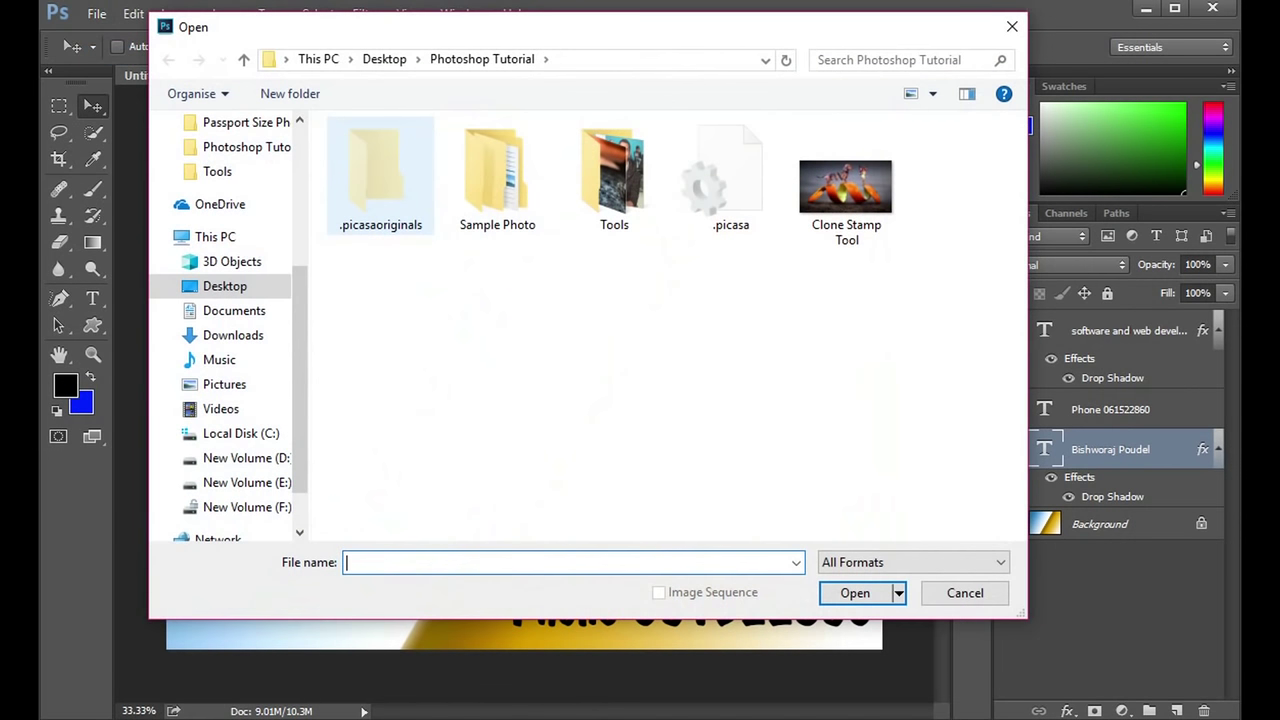
pyautogui.doubleClick(614, 175)
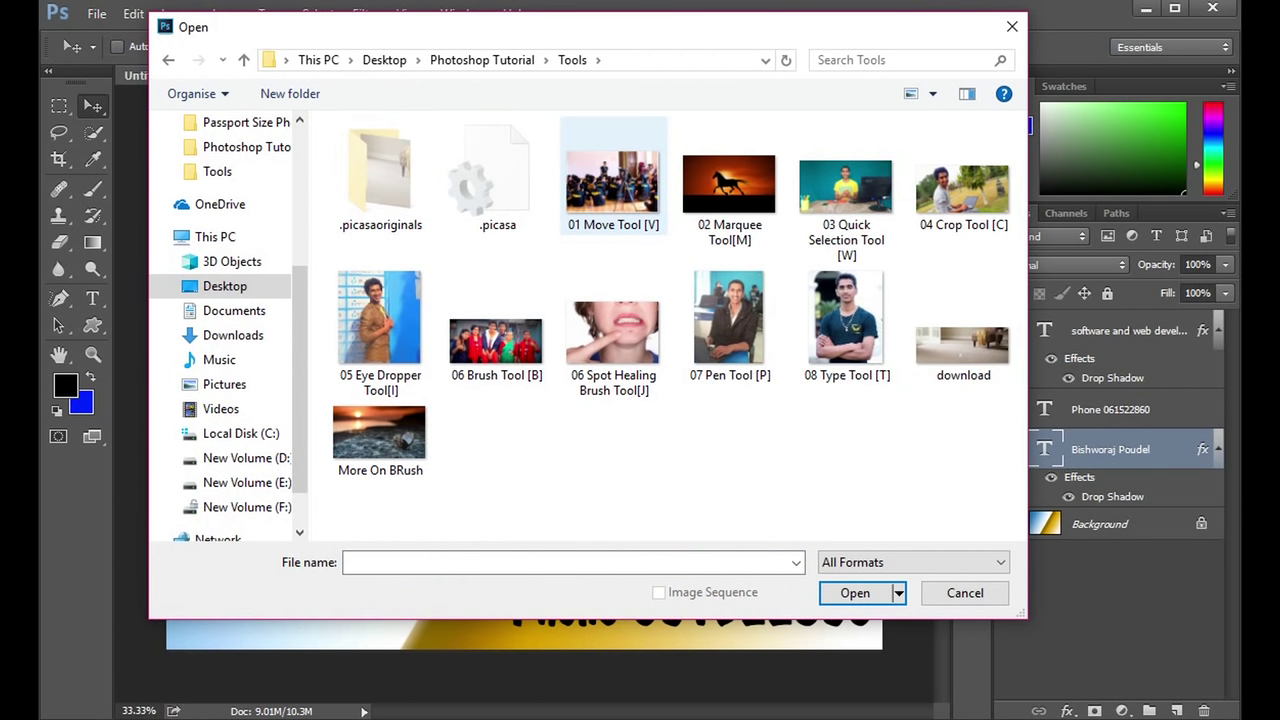
pyautogui.click(613, 185)
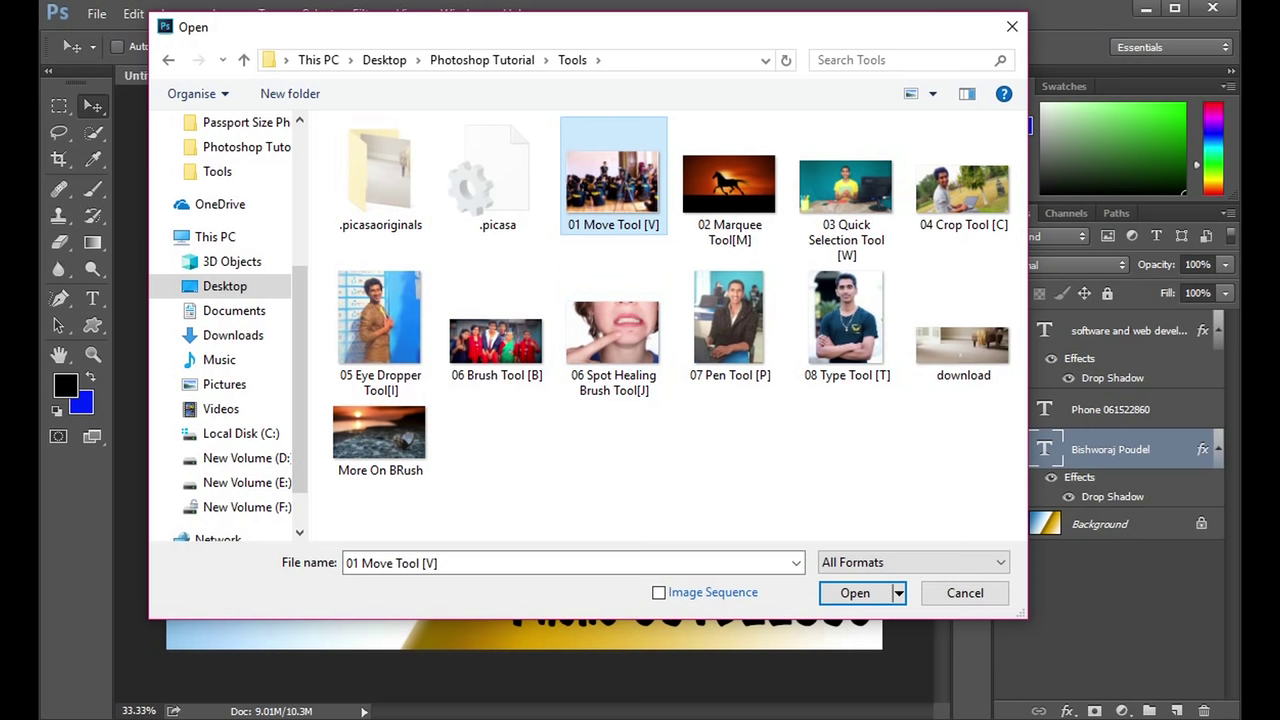
pyautogui.press('Return')
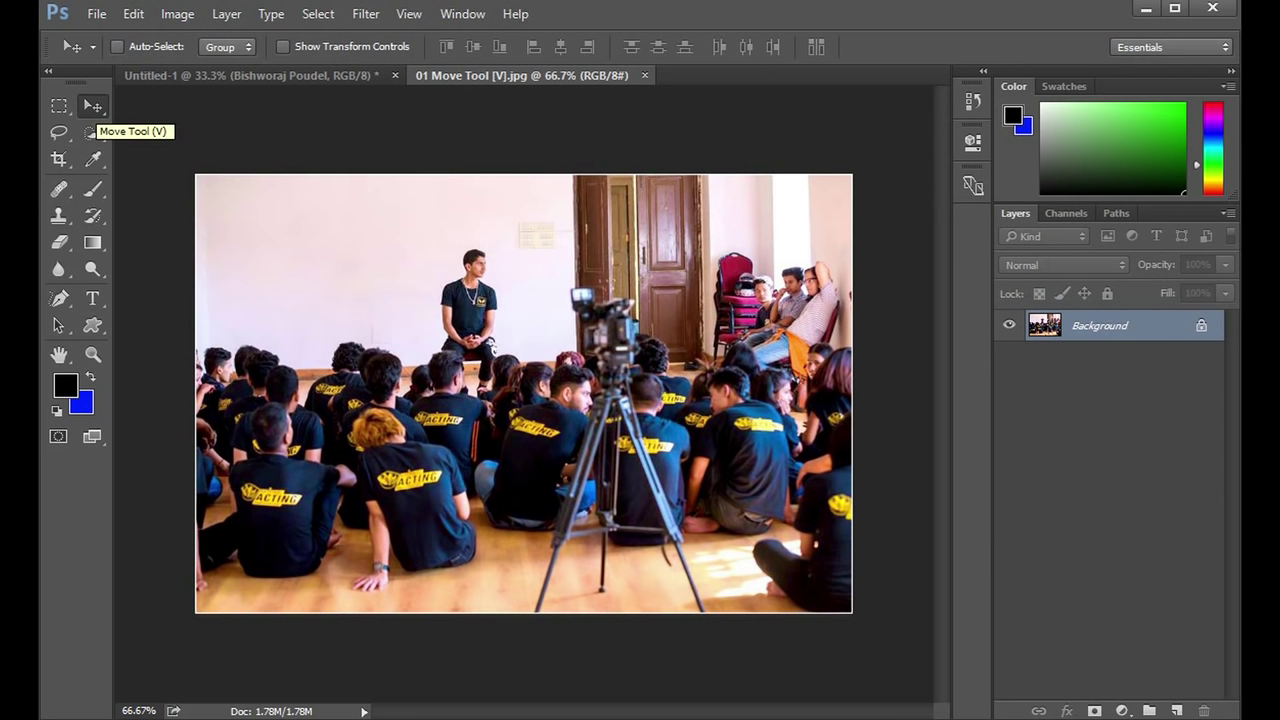
# Draw an elliptical selection on the blank wall at the photo's upper left
pyautogui.click(59, 106)
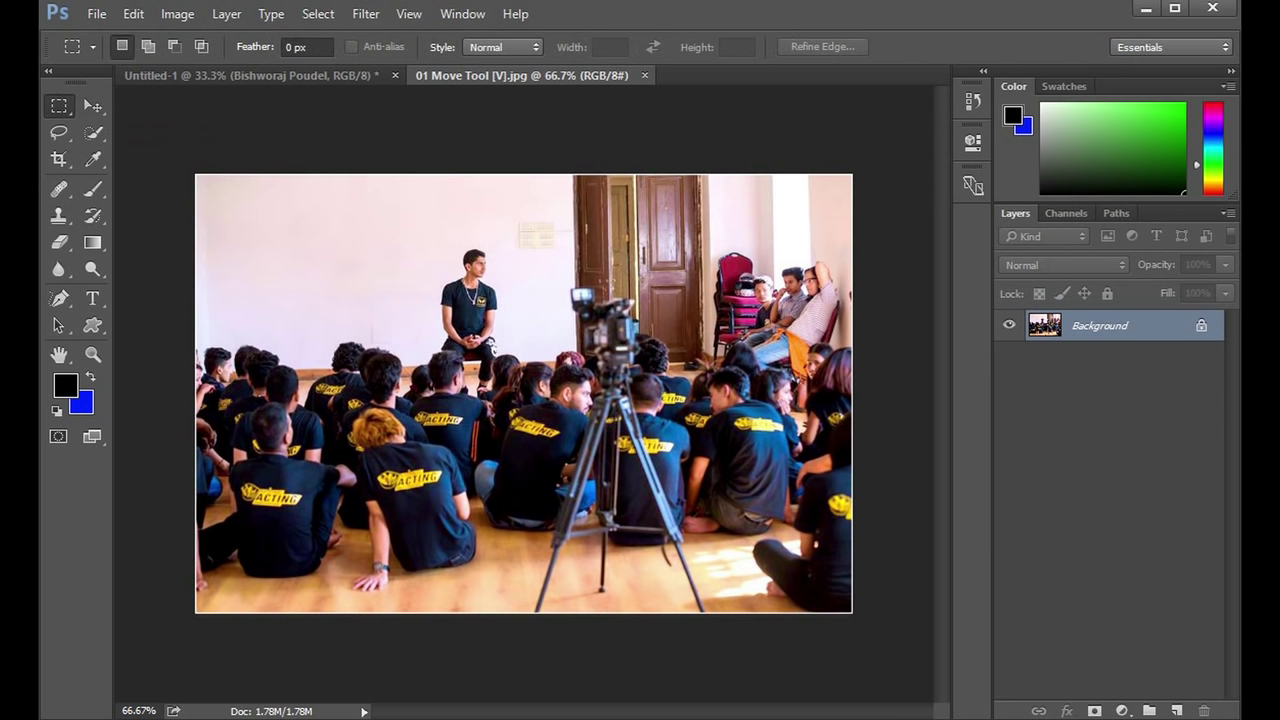
pyautogui.rightClick(59, 106)
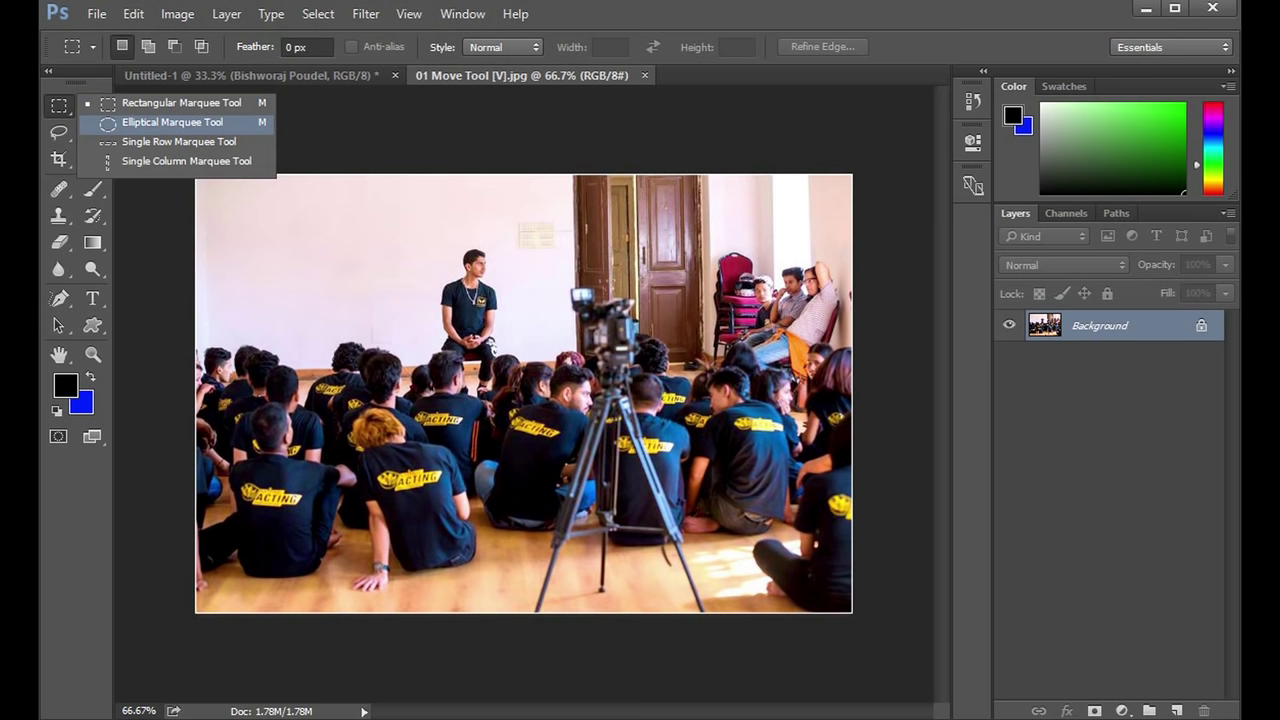
pyautogui.click(170, 122)
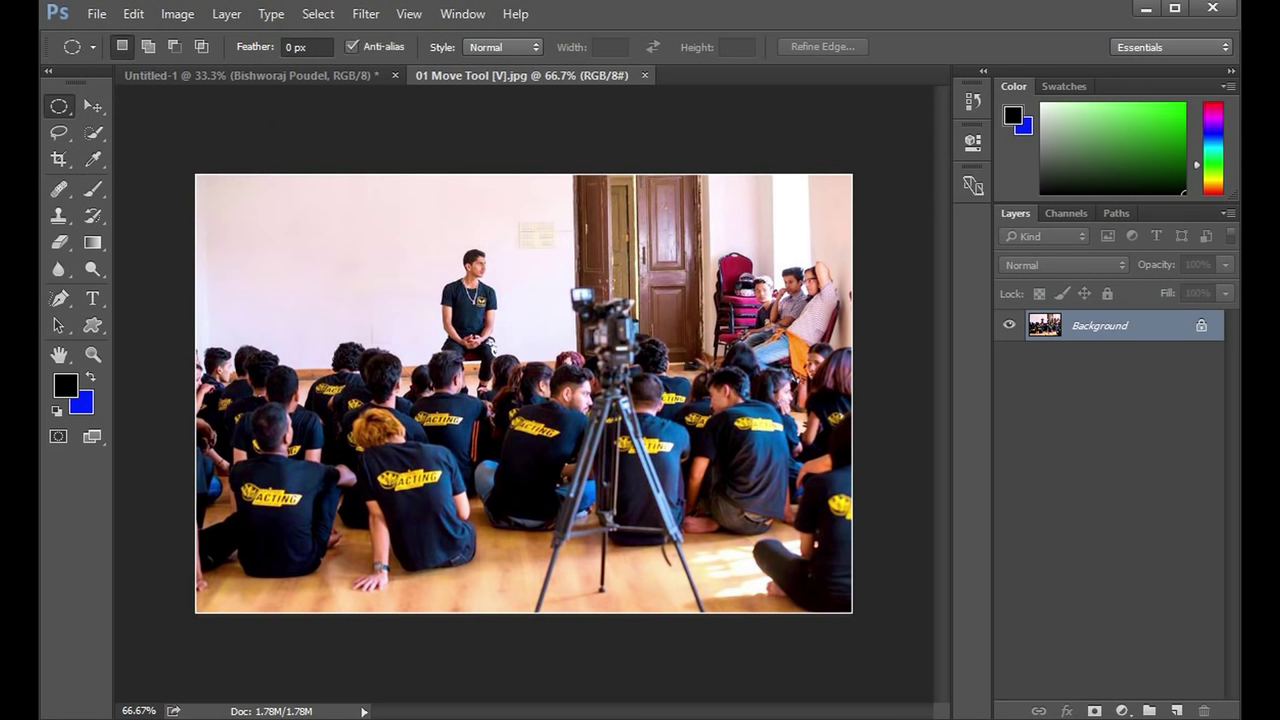
pyautogui.moveTo(256, 211); pyautogui.dragTo(396, 313)
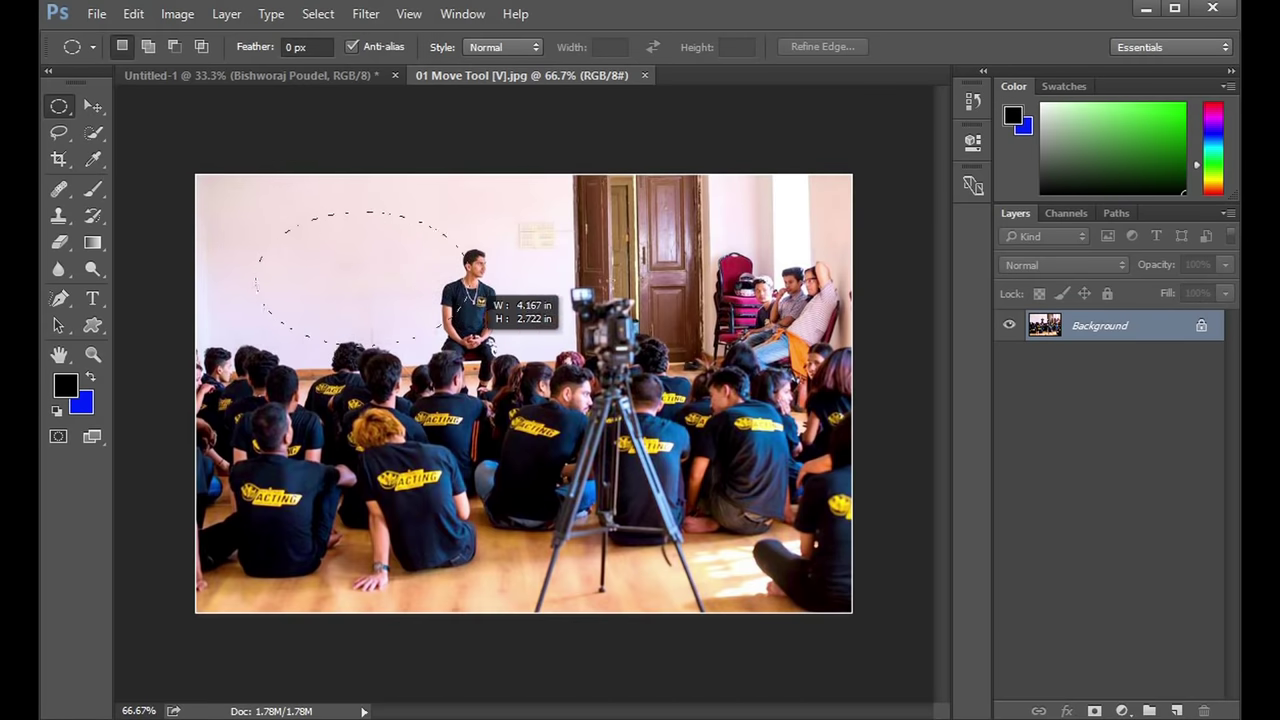
pyautogui.moveTo(396, 313); pyautogui.dragTo(362, 292)
# Move the oval of wall pixels over the man's face, then undo the move
pyautogui.press('v')
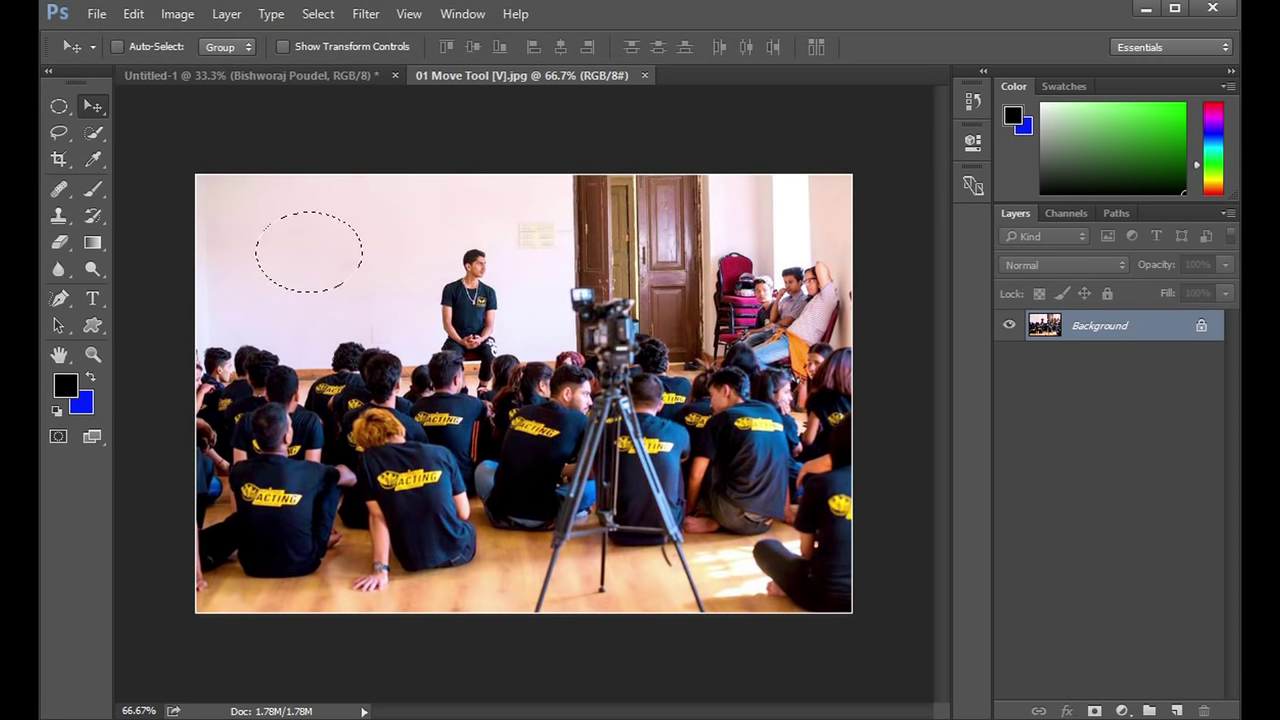
pyautogui.moveTo(310, 252)
pyautogui.mouseDown()
pyautogui.moveTo(492, 274)
pyautogui.moveTo(472, 266)
pyautogui.mouseUp()
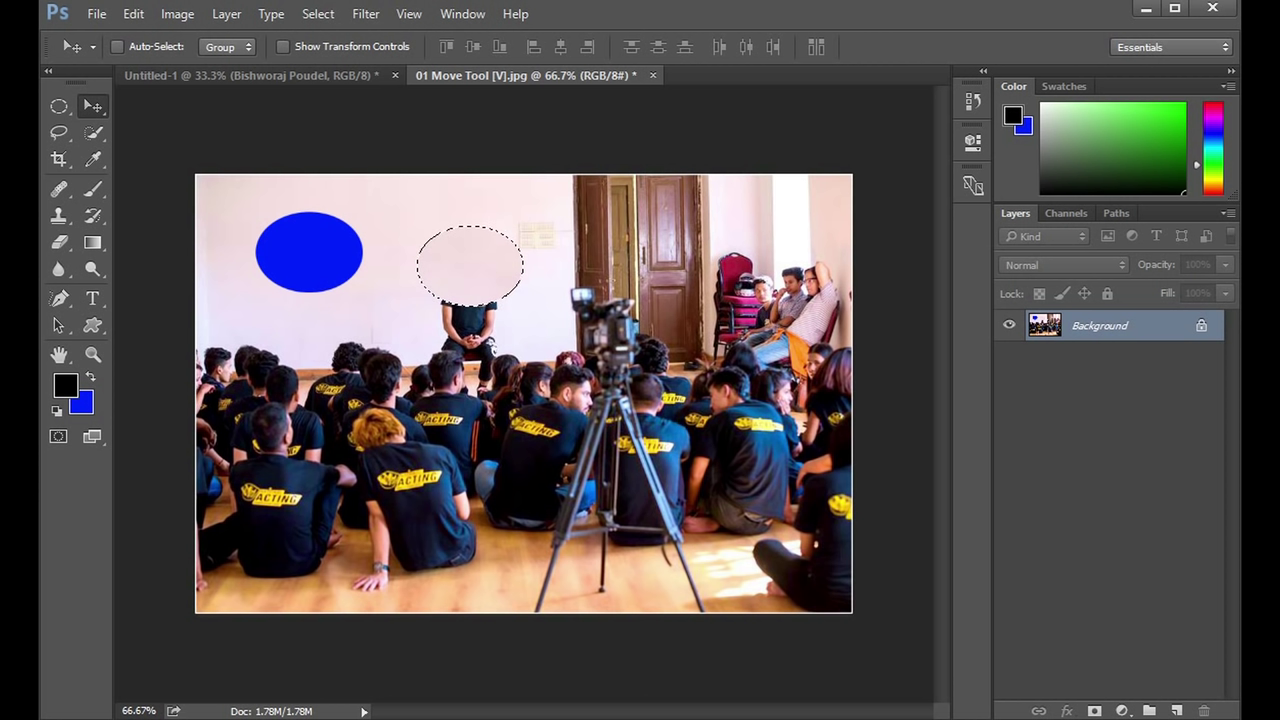
pyautogui.hotkey('ctrl', 'alt', 'z')
pyautogui.hotkey('ctrl', 'alt', 'z')
pyautogui.hotkey('ctrl', 'alt', 'z')
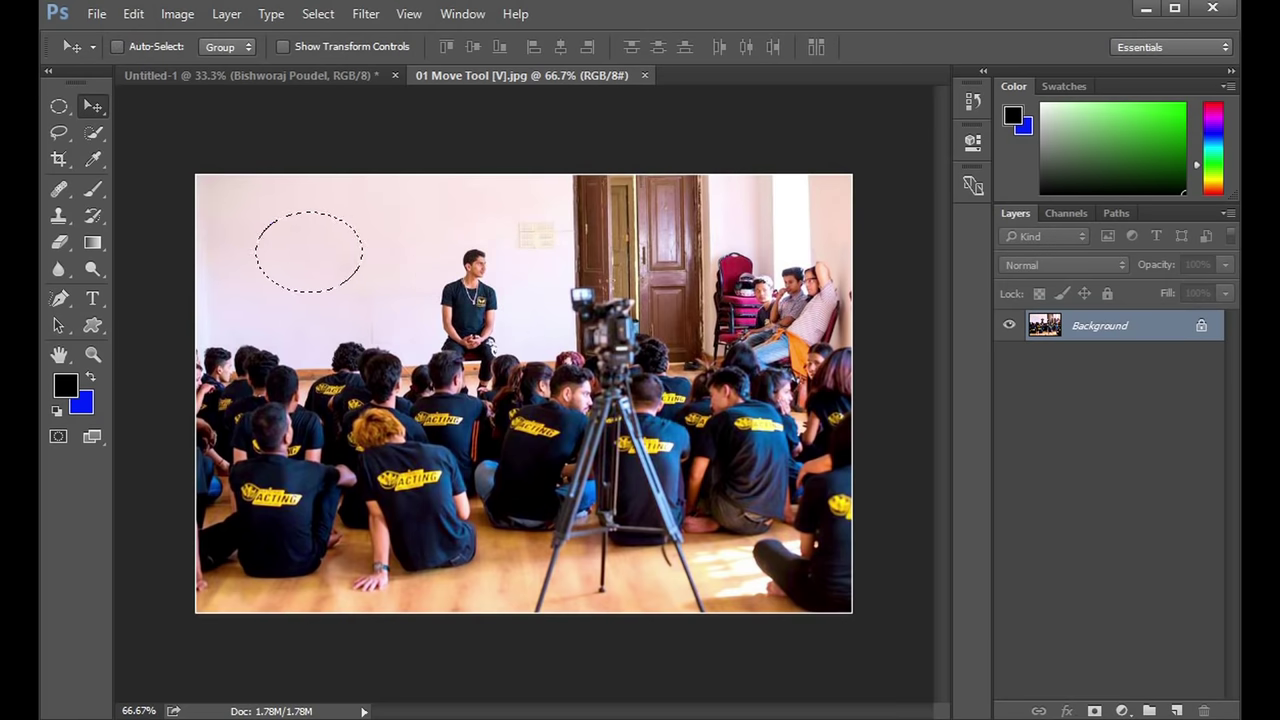
# Draw a circular elliptical selection around the seated man's head and shoulders
pyautogui.moveTo(59, 106); pyautogui.dragTo(170, 122)
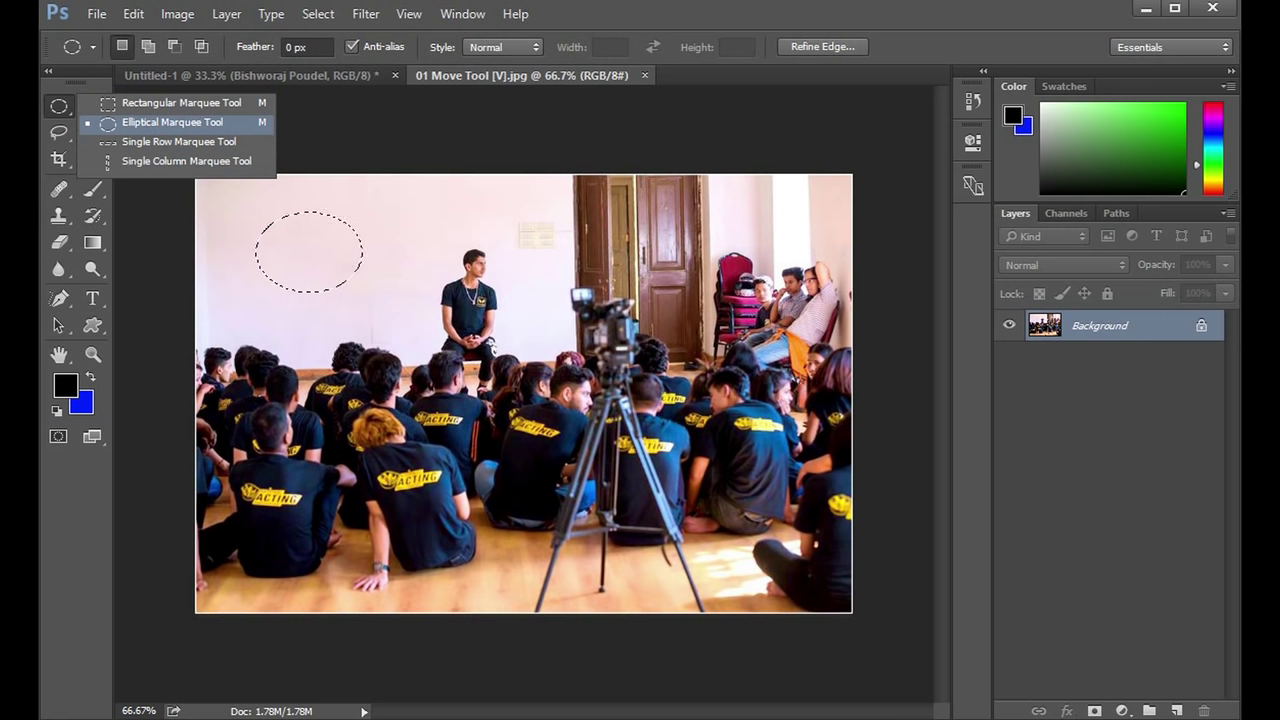
pyautogui.click(170, 122)
pyautogui.moveTo(420, 200); pyautogui.dragTo(538, 310)
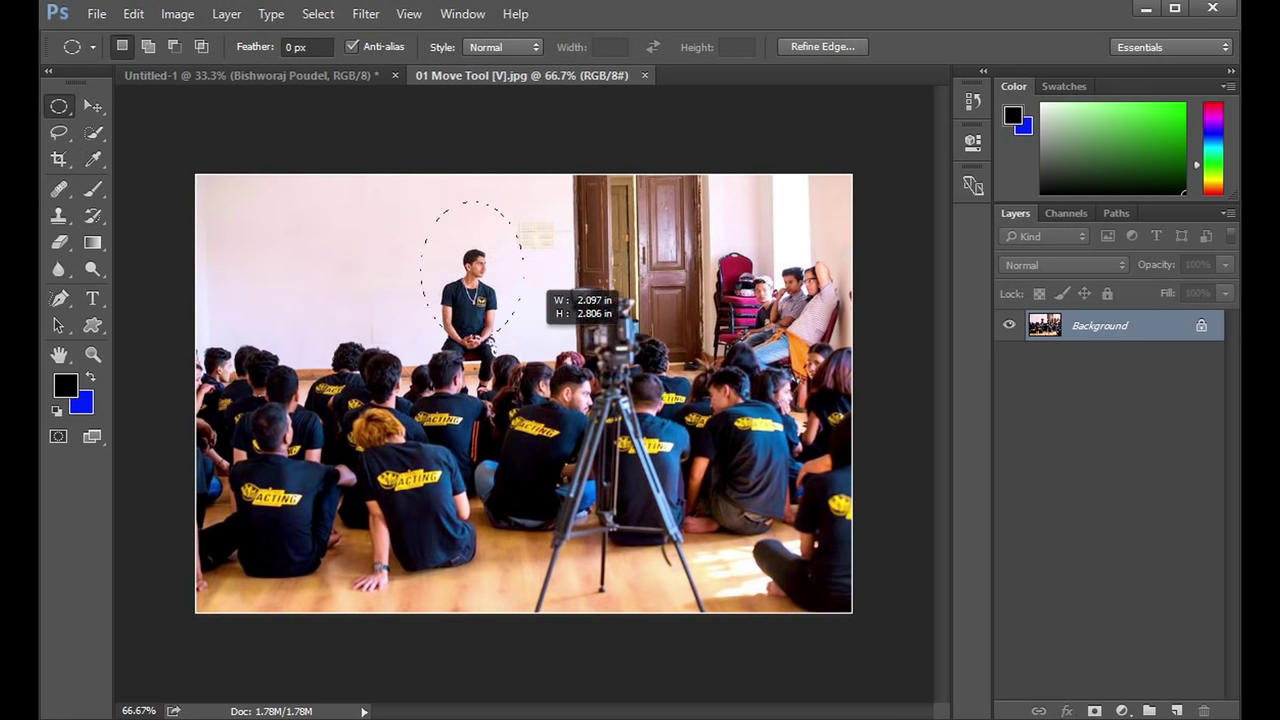
pyautogui.moveTo(538, 310); pyautogui.dragTo(528, 305)
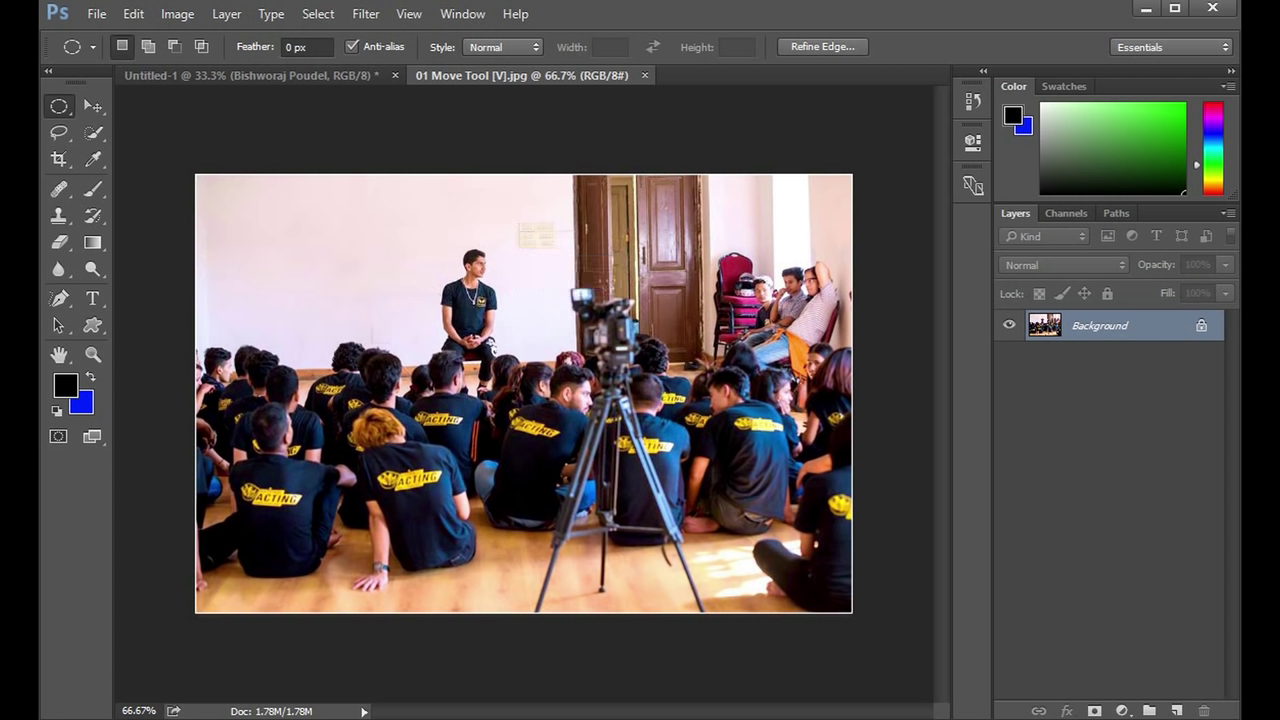
pyautogui.press('shift')
pyautogui.press('alt')
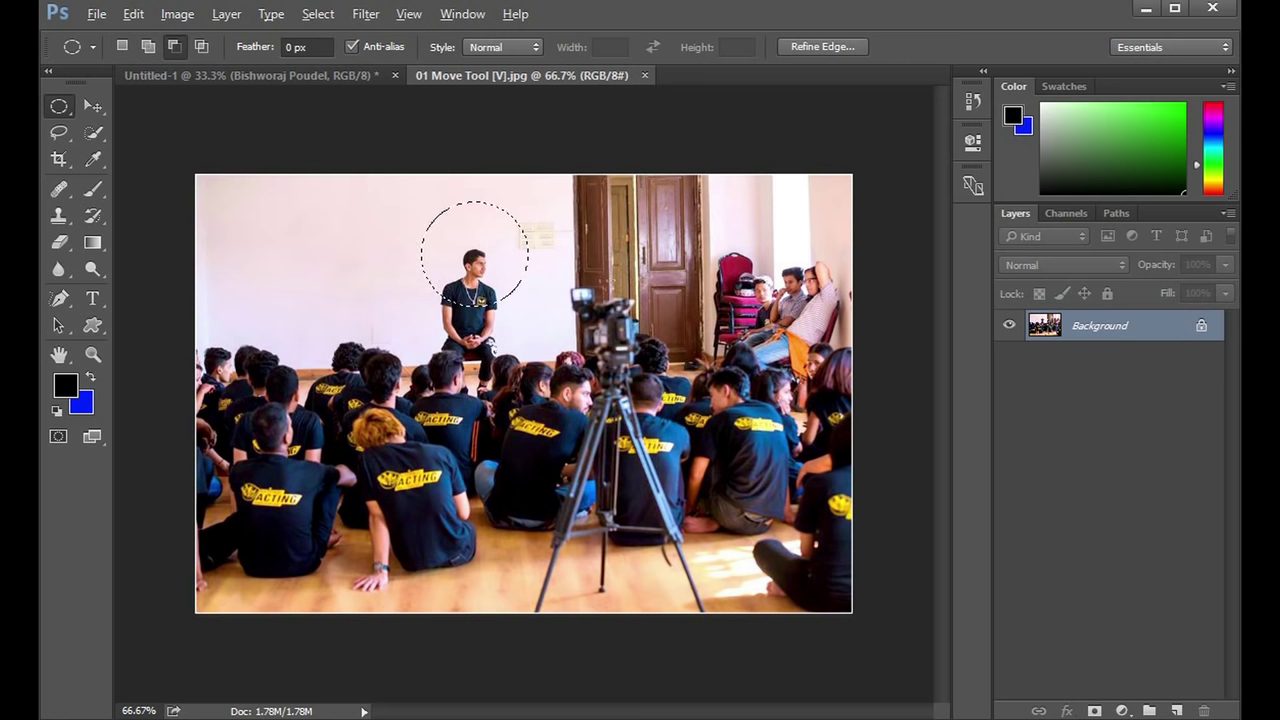
pyautogui.press('alt')
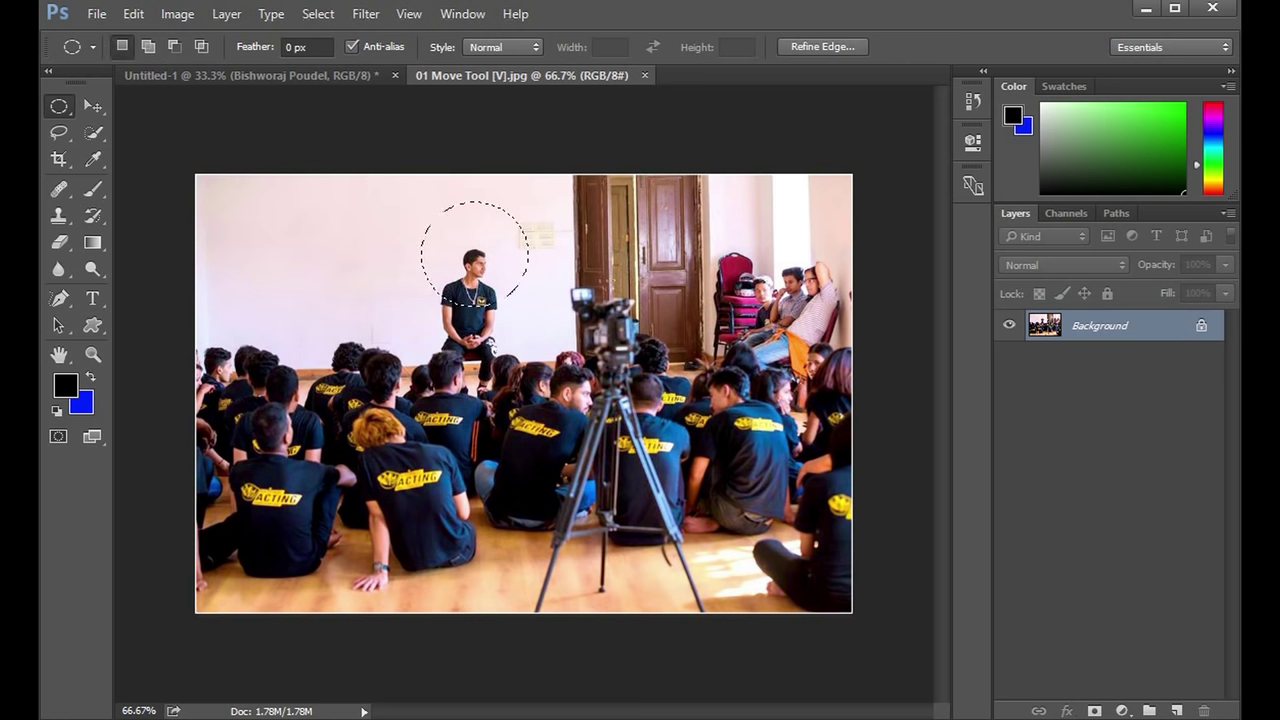
pyautogui.click(92, 106)
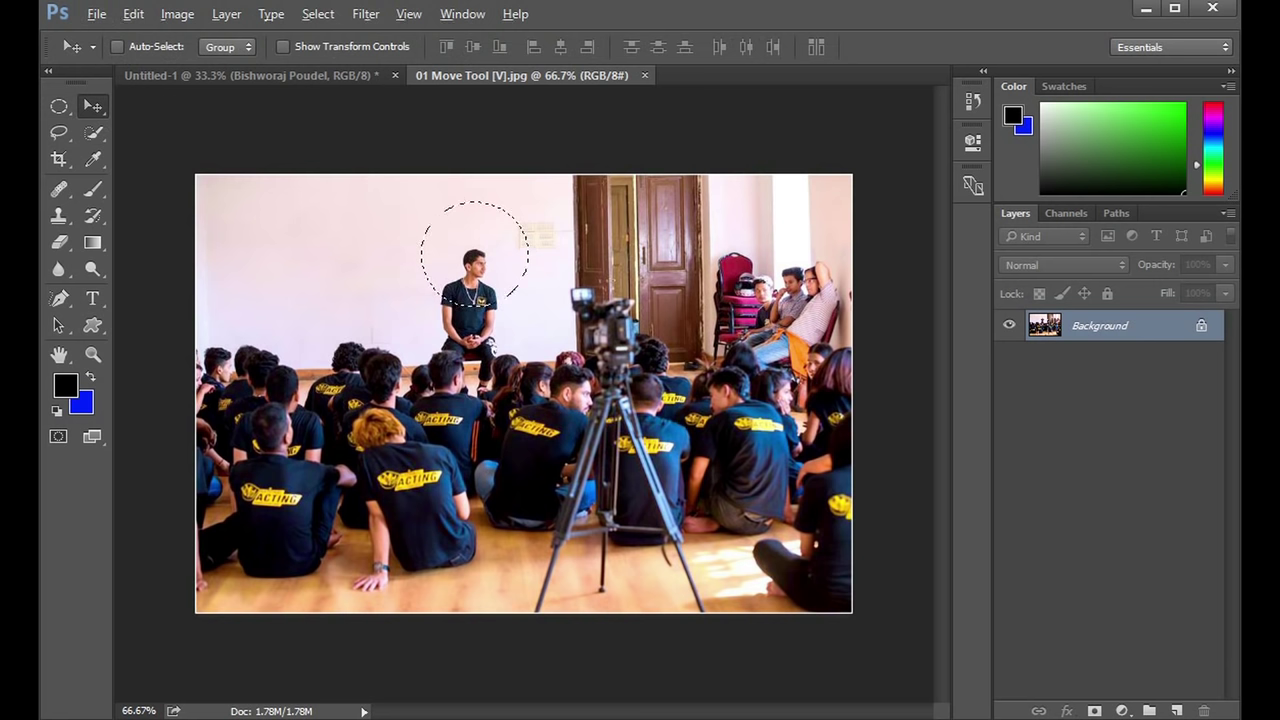
# Alt-drag several copies of the circled head across the photo, then show the Desktop folder
pyautogui.moveTo(510, 214); pyautogui.dragTo(314, 212)
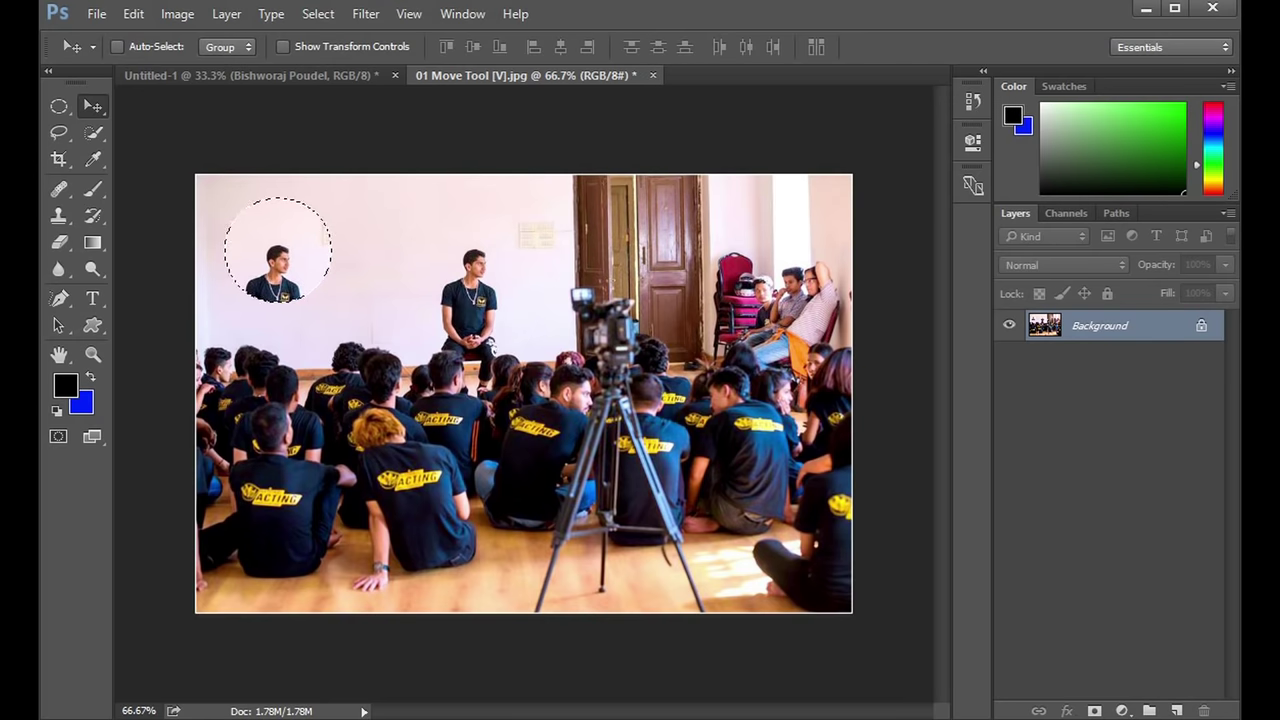
pyautogui.moveTo(300, 200); pyautogui.dragTo(421, 210)
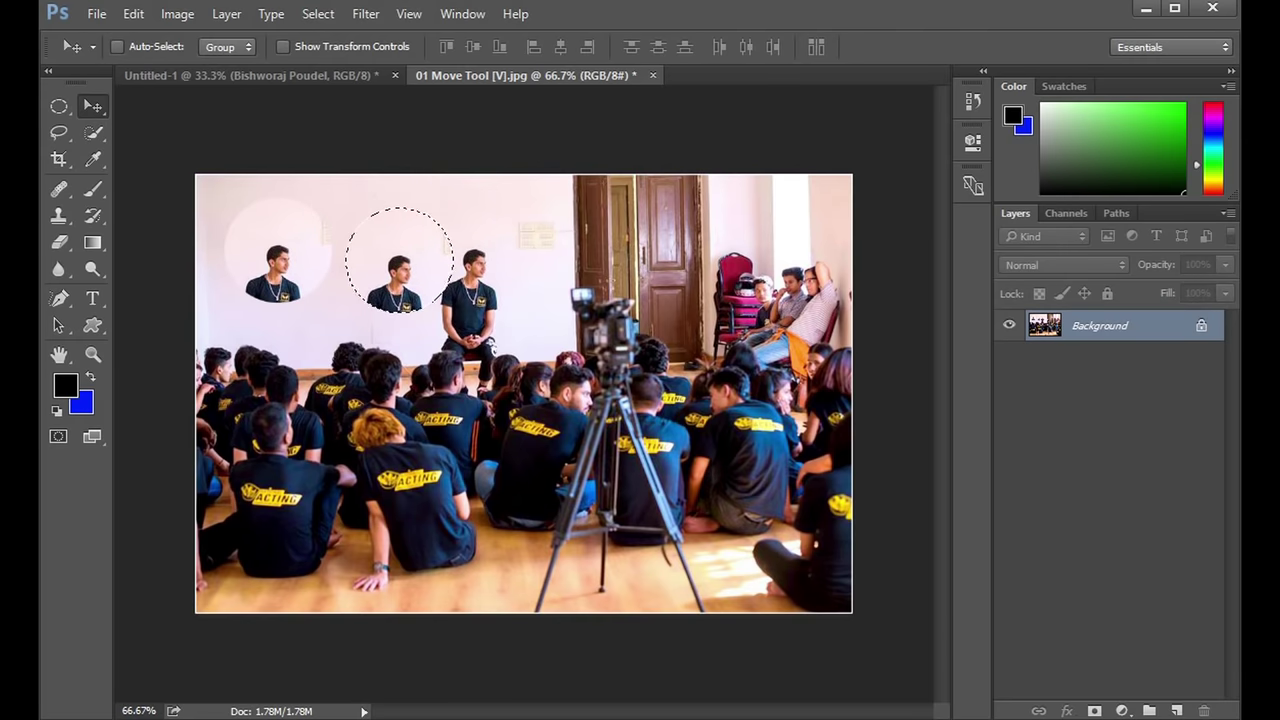
pyautogui.moveTo(421, 210)
pyautogui.mouseDown()
pyautogui.moveTo(617, 177)
pyautogui.moveTo(589, 188)
pyautogui.moveTo(722, 206)
pyautogui.moveTo(456, 479)
pyautogui.moveTo(502, 510)
pyautogui.moveTo(465, 489)
pyautogui.moveTo(357, 495)
pyautogui.mouseUp()
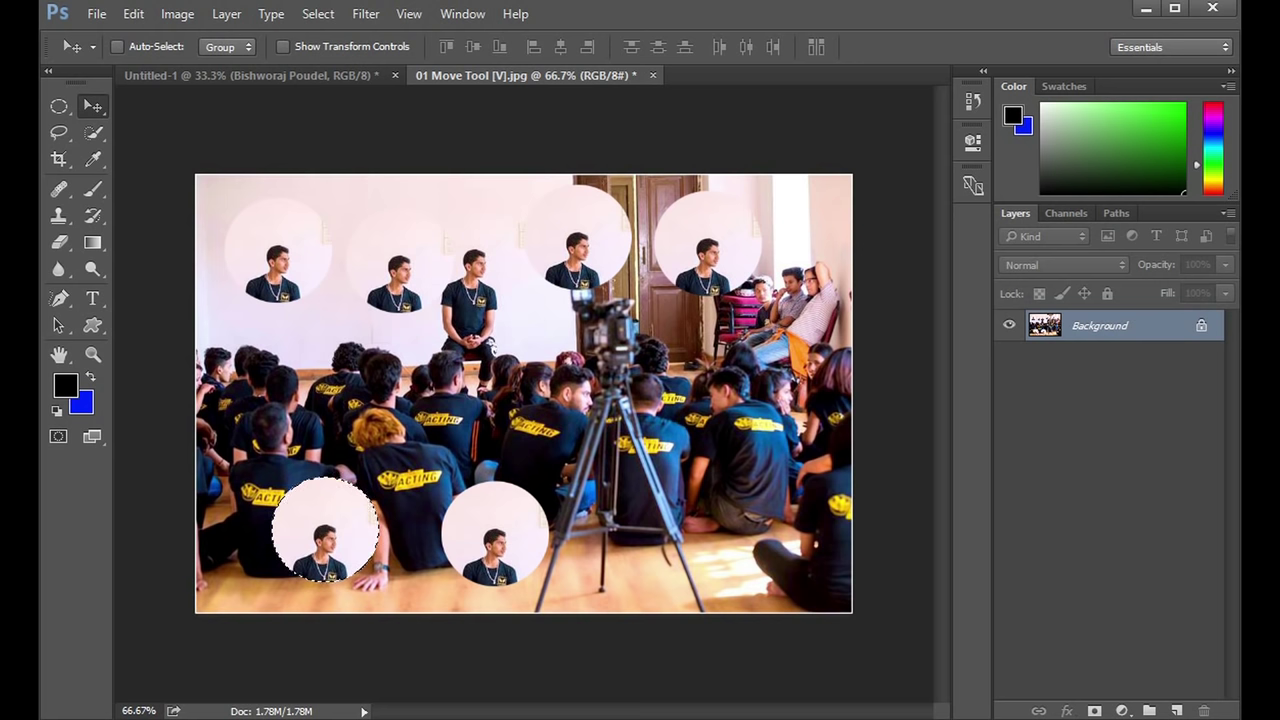
pyautogui.click(572, 662)
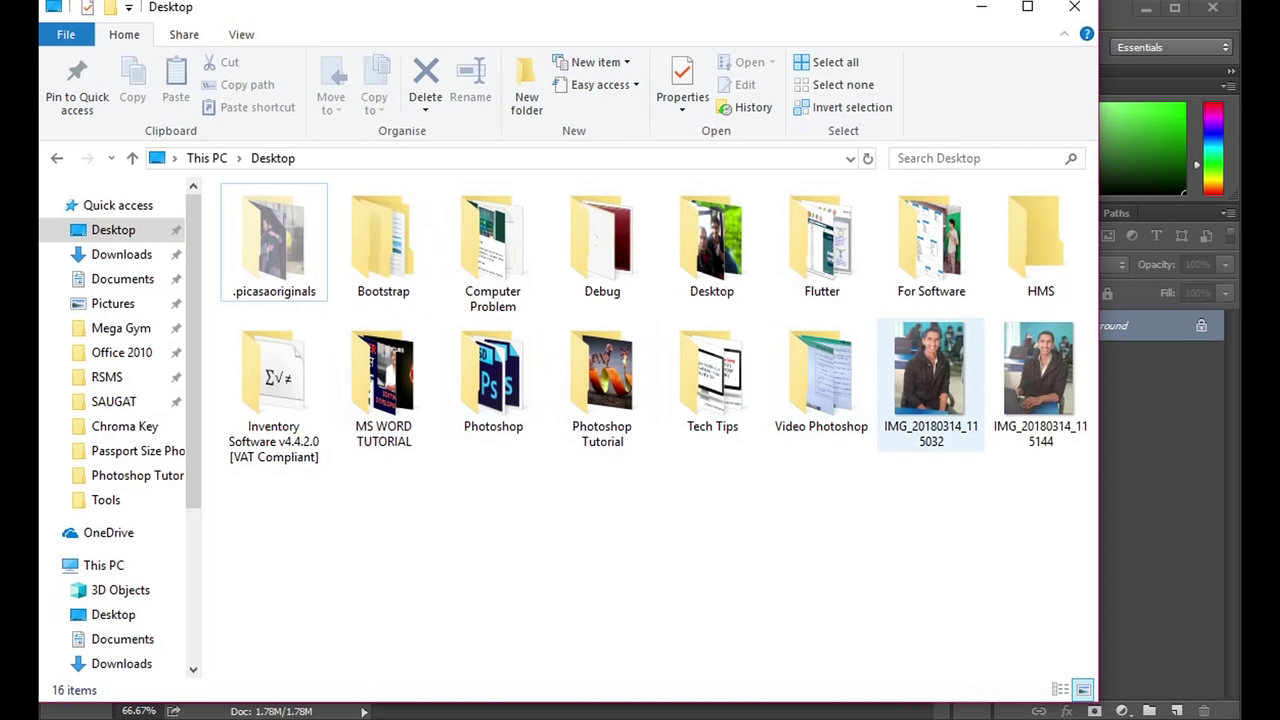
# Place IMG_20180314_115032 on the canvas, scaled to cover the left side down to the bottom
pyautogui.moveTo(1097, 1)
pyautogui.mouseDown()
pyautogui.moveTo(903, 86)
pyautogui.moveTo(709, 114)
pyautogui.moveTo(542, 103)
pyautogui.mouseUp()
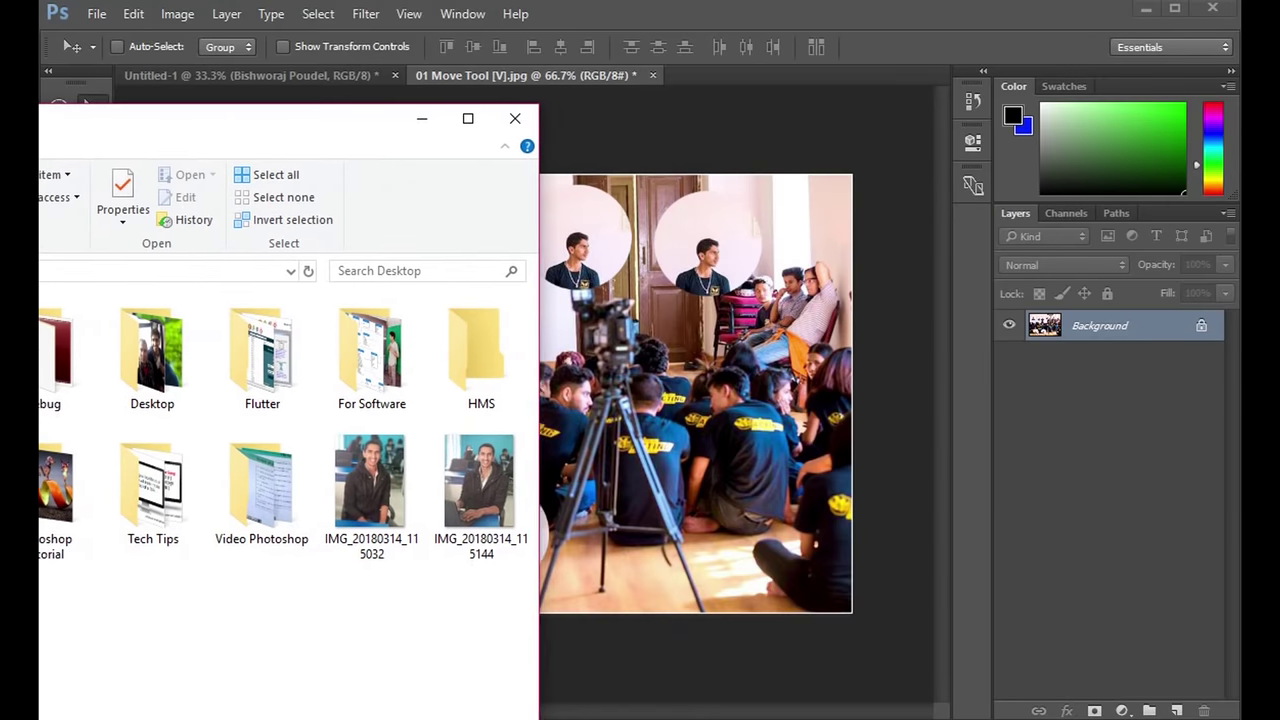
pyautogui.moveTo(374, 480); pyautogui.dragTo(700, 400)
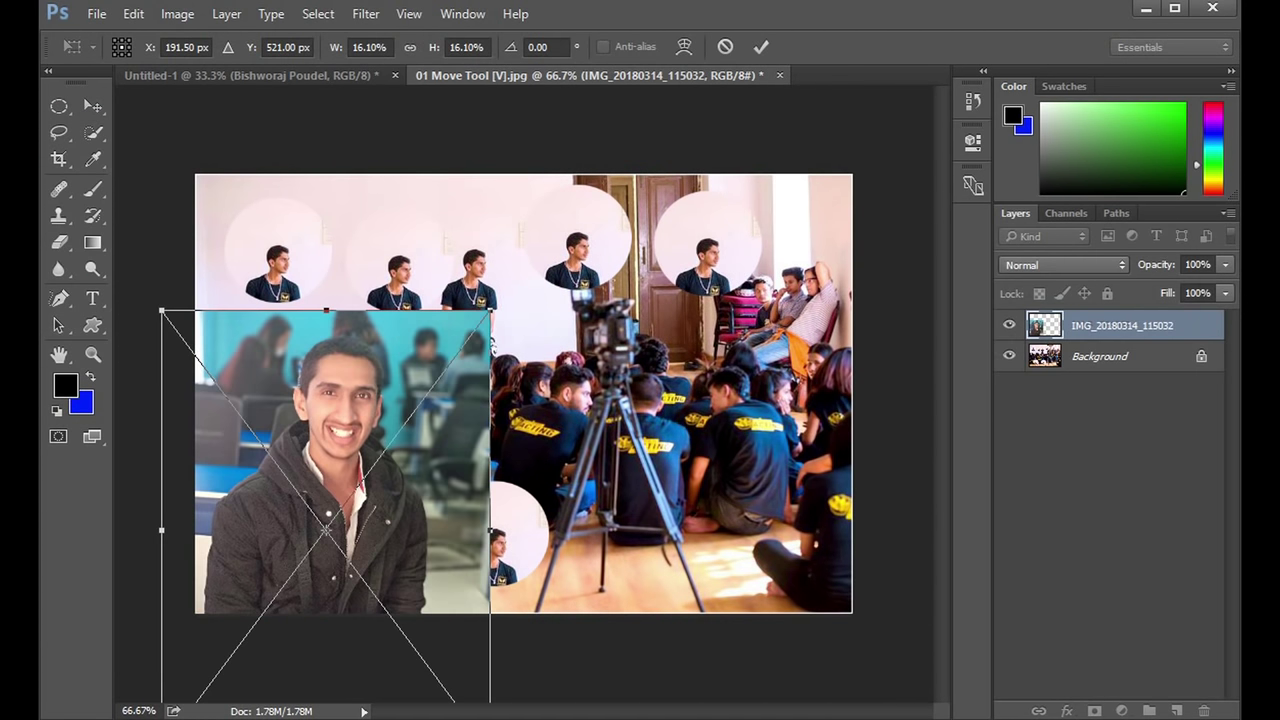
pyautogui.moveTo(427, 392)
pyautogui.mouseDown()
pyautogui.moveTo(670, 286)
pyautogui.moveTo(698, 260)
pyautogui.mouseUp()
pyautogui.moveTo(766, 174); pyautogui.dragTo(670, 243)
pyautogui.moveTo(550, 354); pyautogui.dragTo(316, 285)
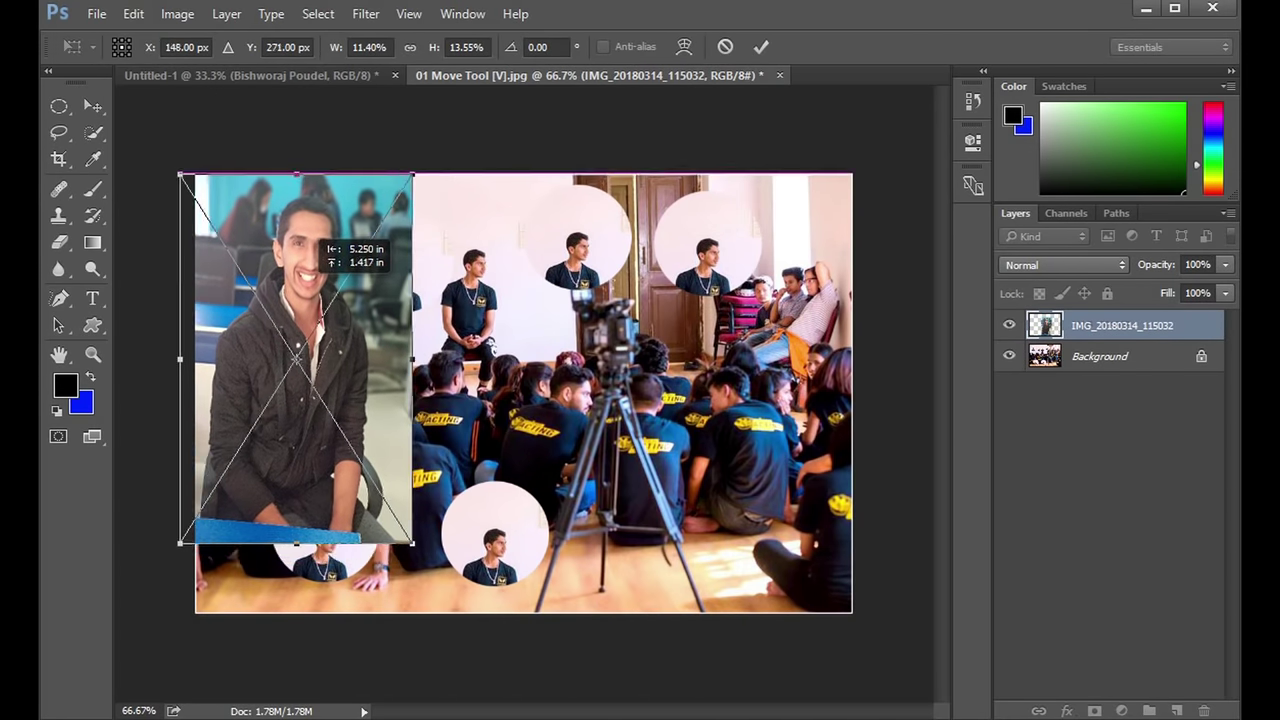
pyautogui.moveTo(322, 280); pyautogui.dragTo(312, 282)
pyautogui.moveTo(426, 546); pyautogui.dragTo(453, 580)
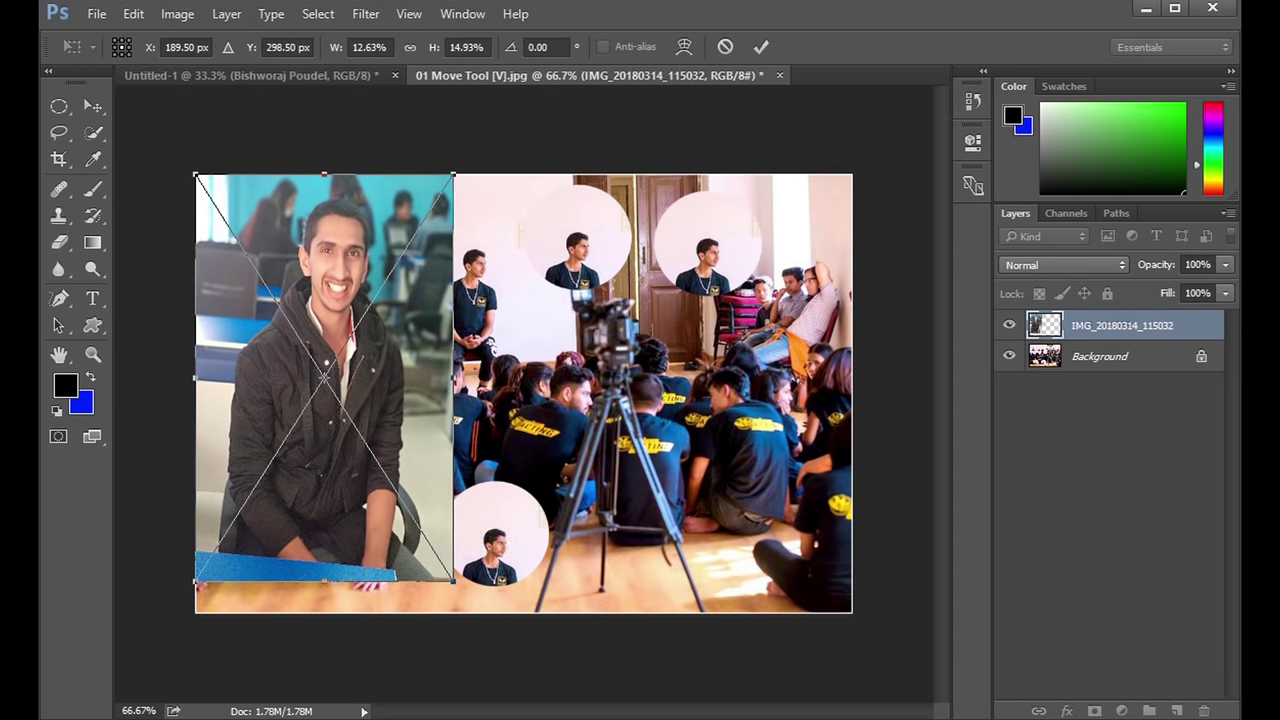
pyautogui.moveTo(453, 580); pyautogui.dragTo(465, 612)
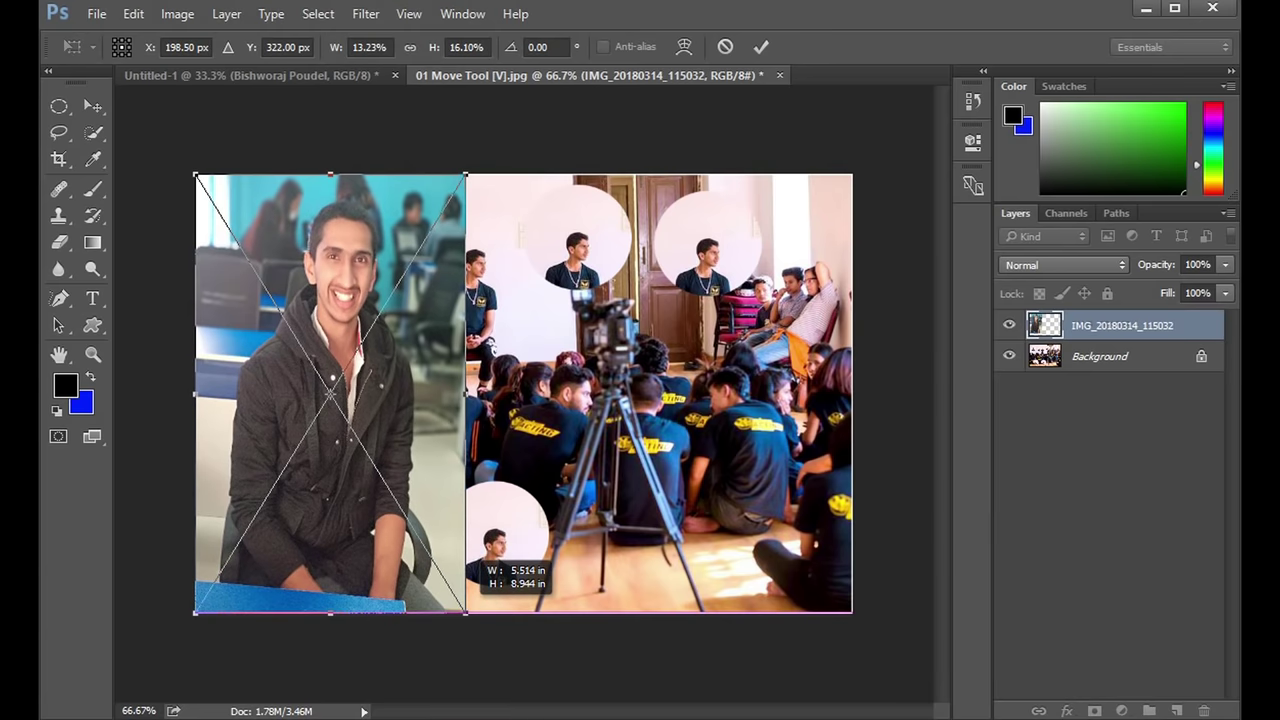
pyautogui.click(761, 46)
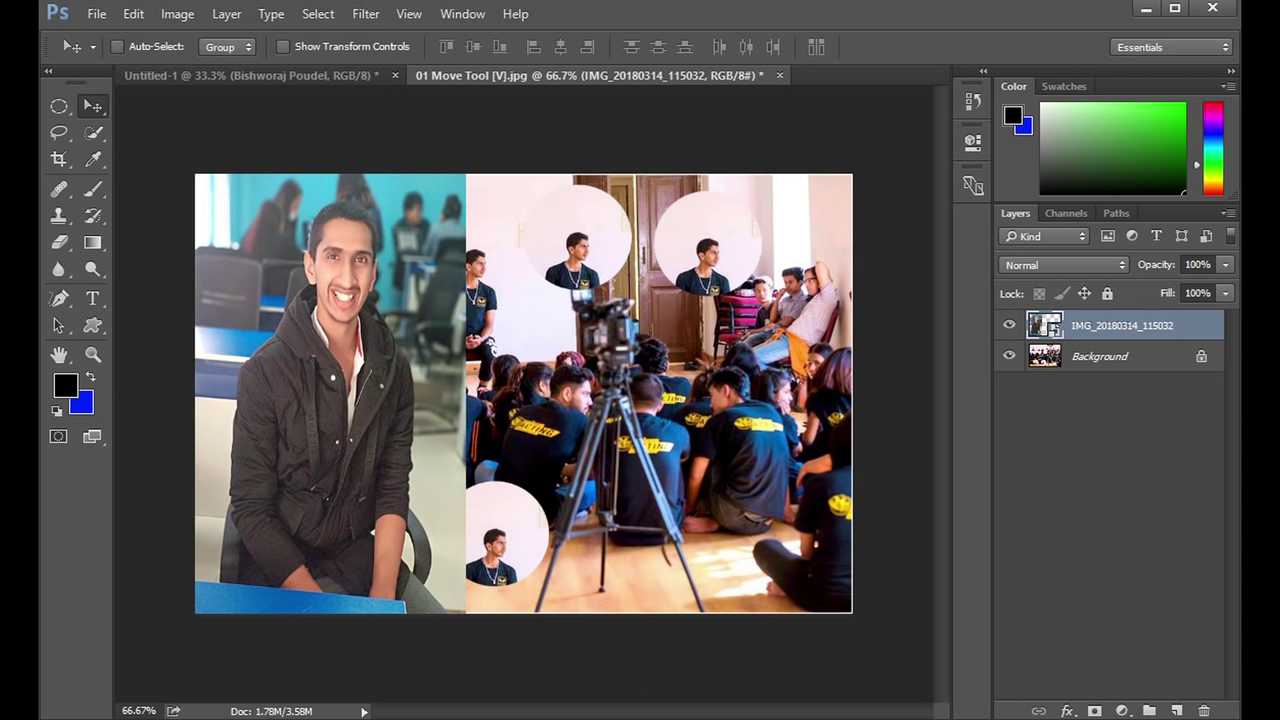
pyautogui.rightClick(92, 105)
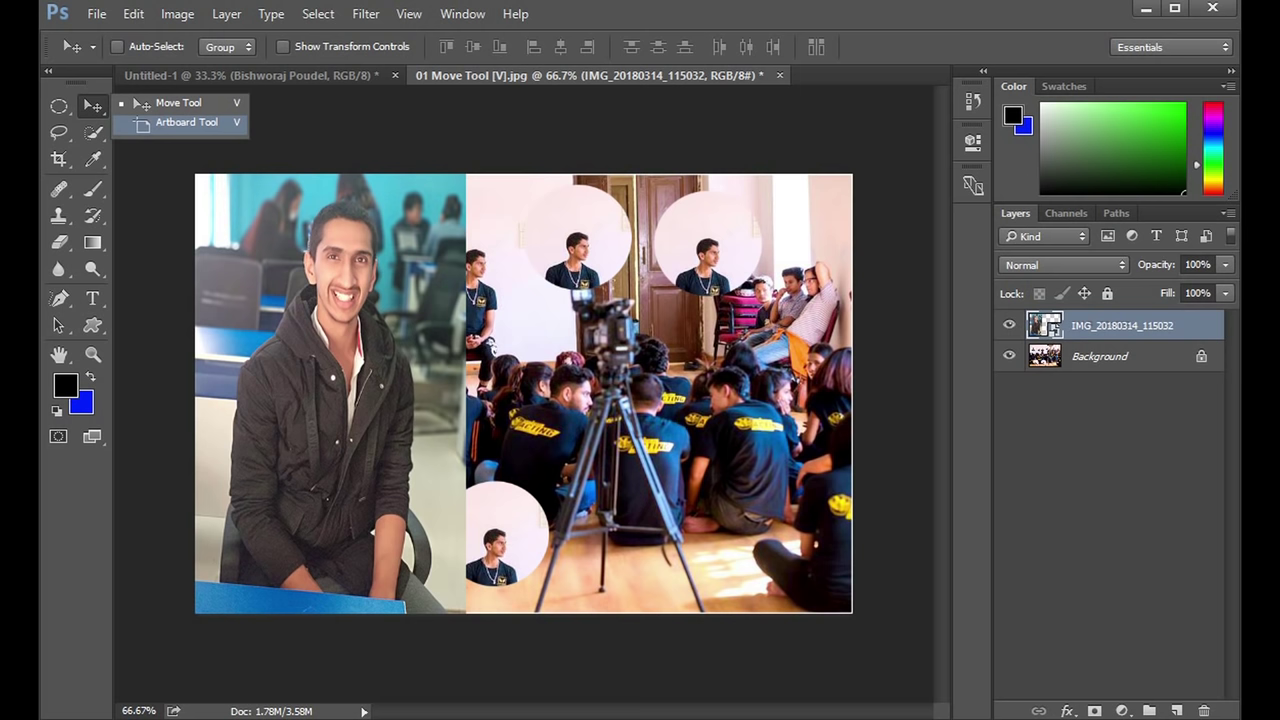
pyautogui.click(175, 103)
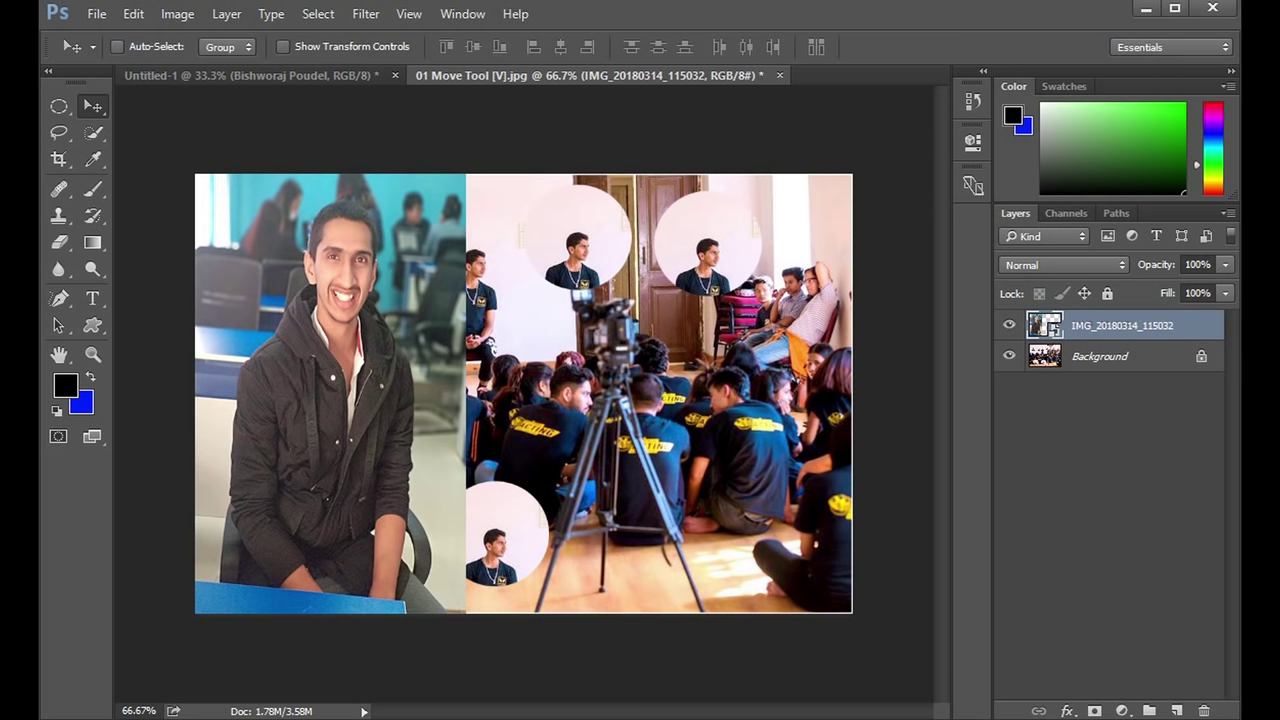
pyautogui.click(395, 75)
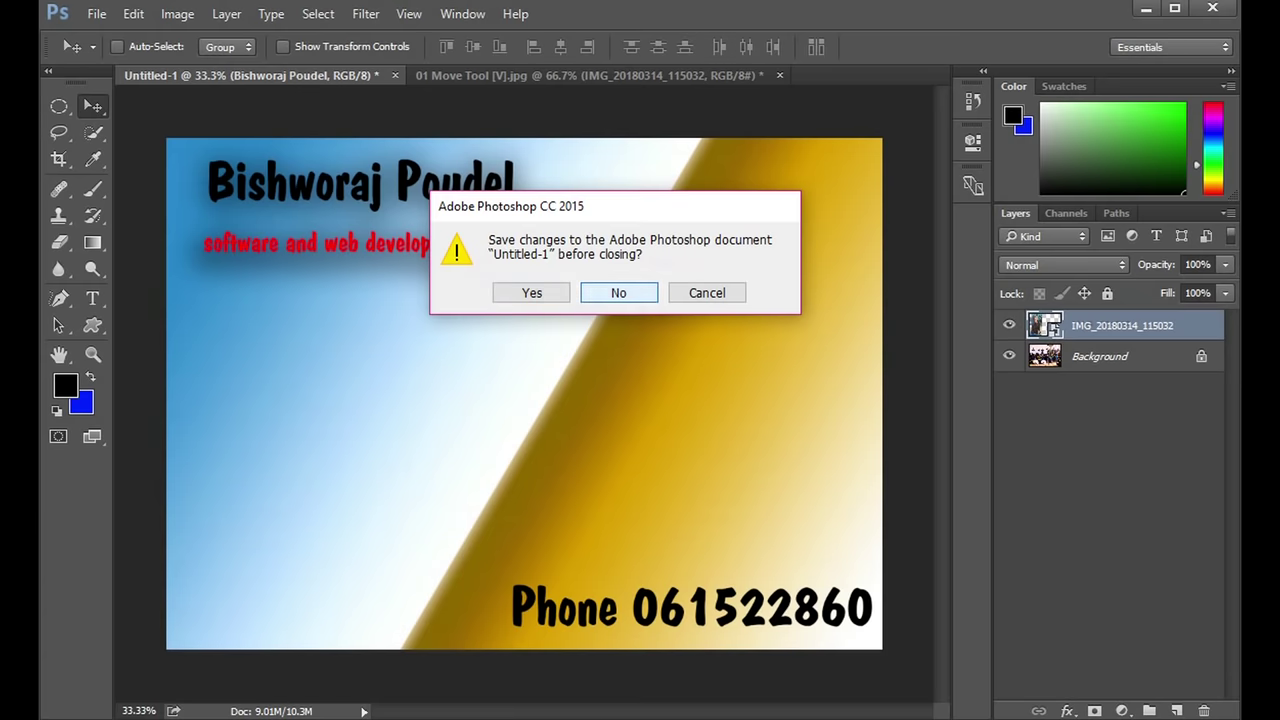
# Close Untitled-1 and '01 Move Tool [V].jpg' without saving either
pyautogui.press('Return')
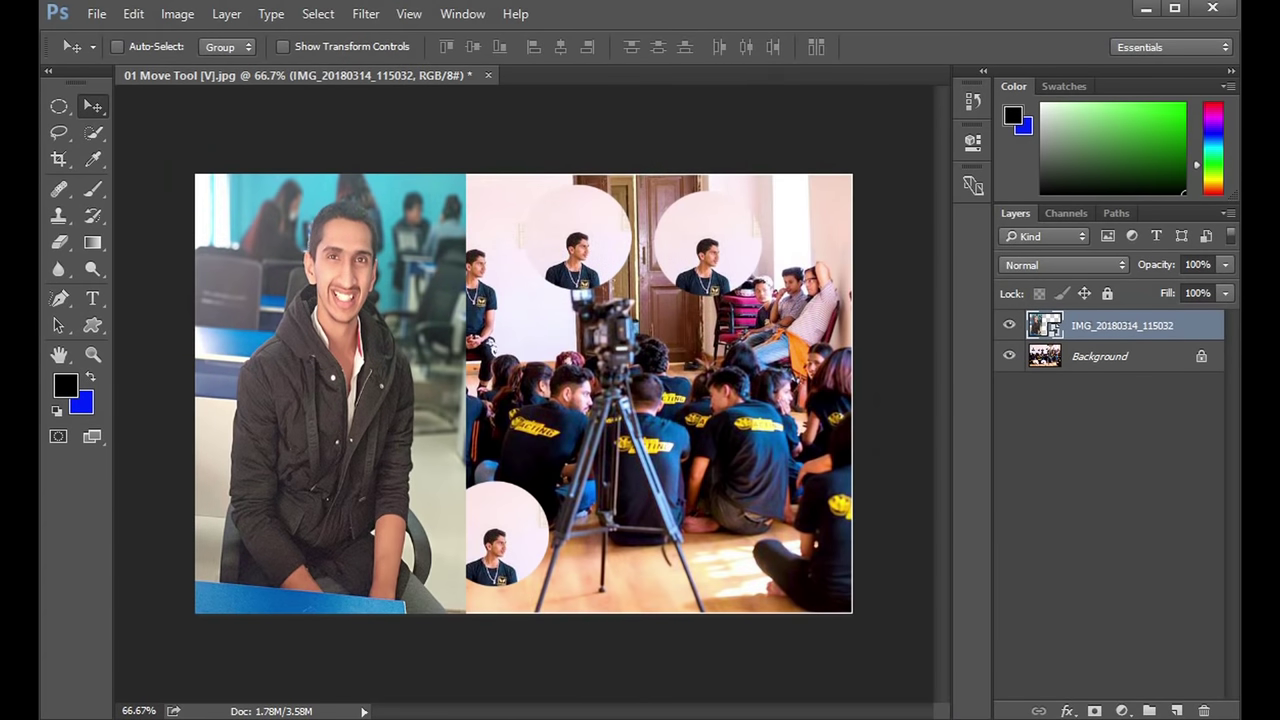
pyautogui.hotkey('ctrl', 'w')
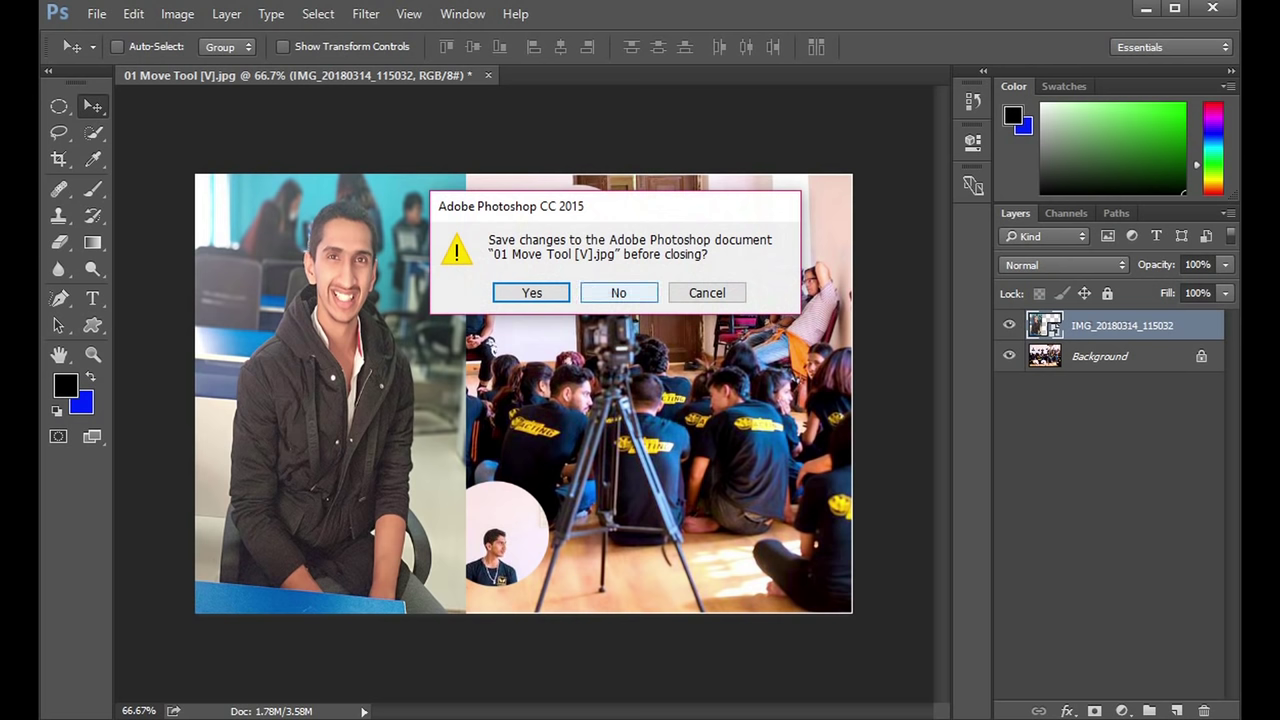
pyautogui.press('n')
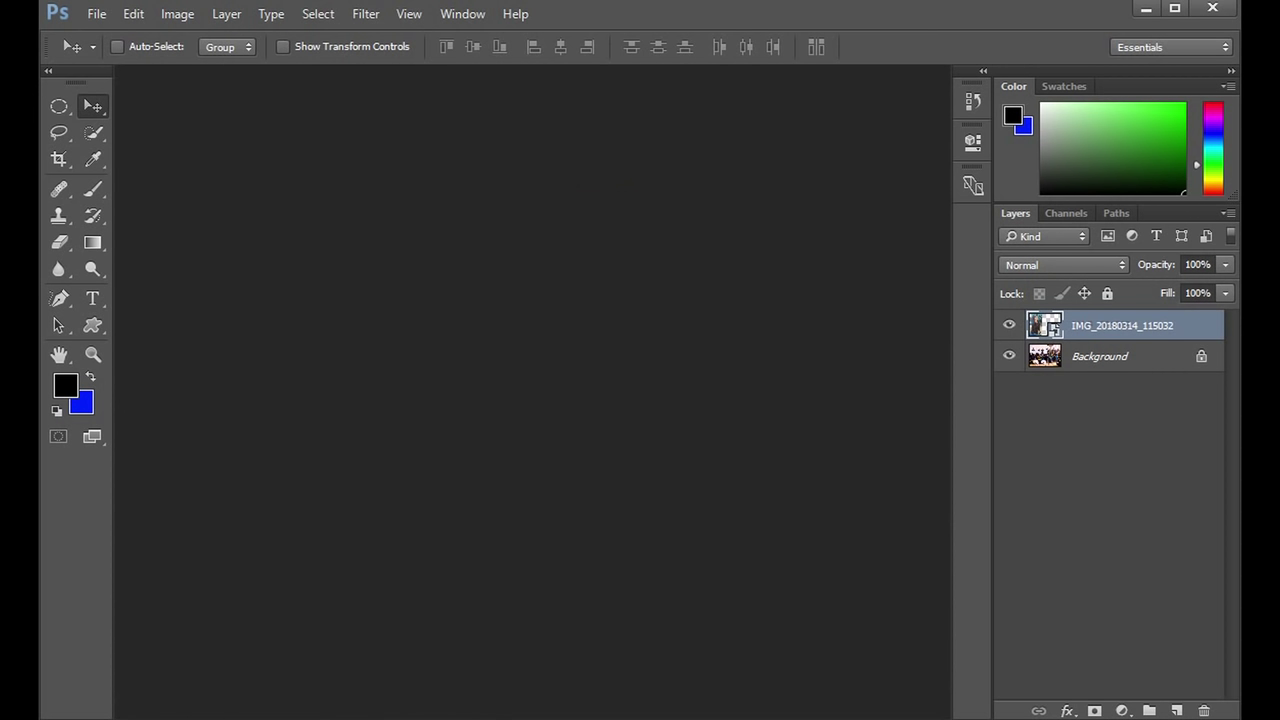
# Open '02 Marquee Tool[M].jpg', the horse-against-sunset image, from the Tools folder
pyautogui.click(96, 13)
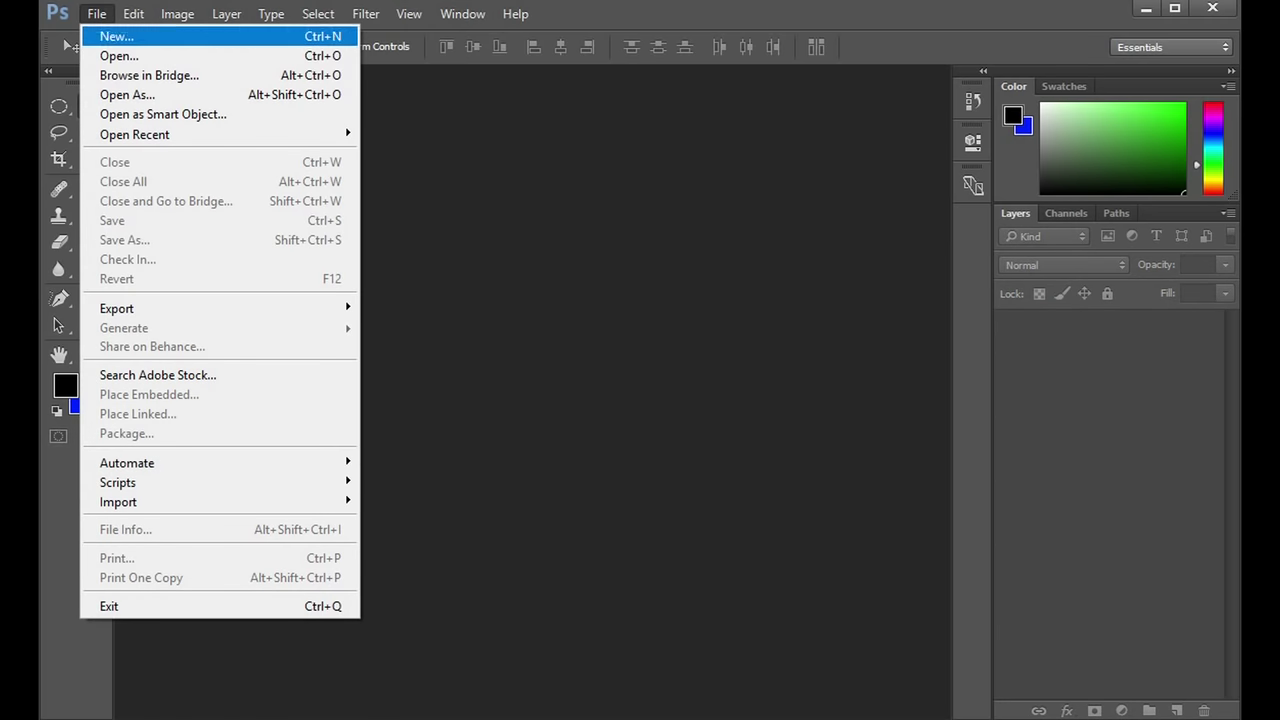
pyautogui.click(119, 55)
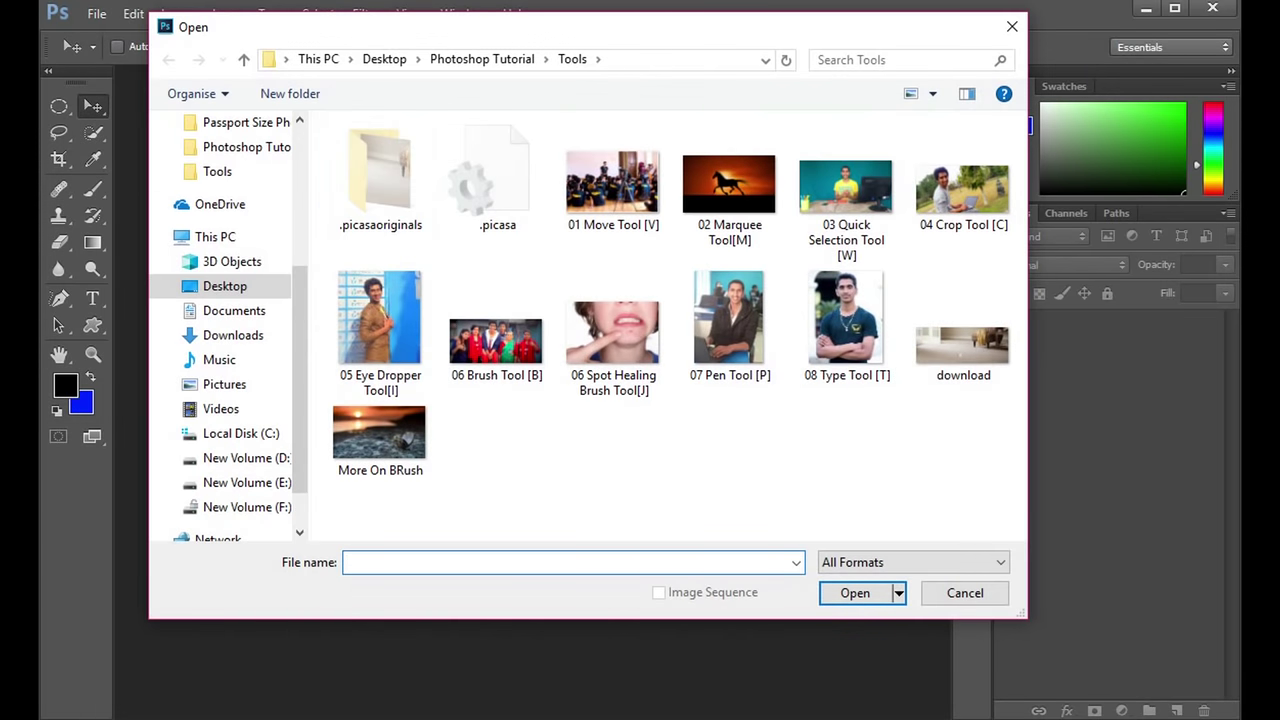
pyautogui.click(729, 190)
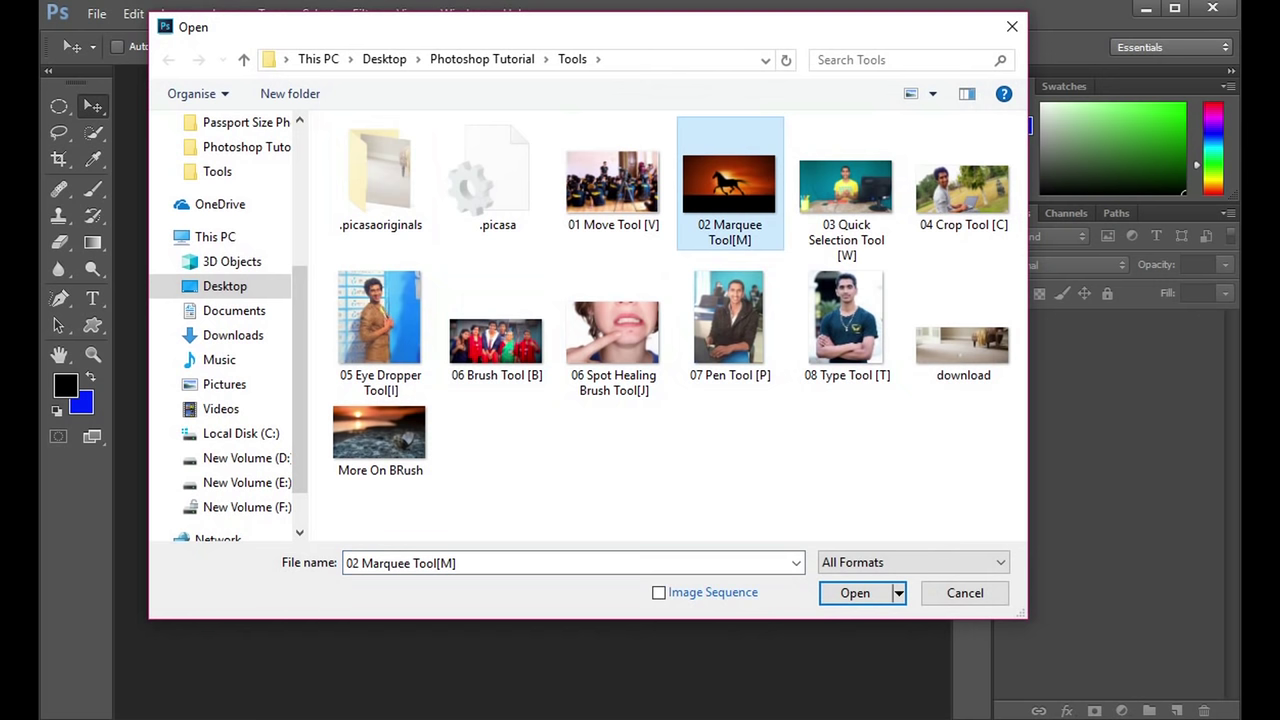
pyautogui.press('Return')
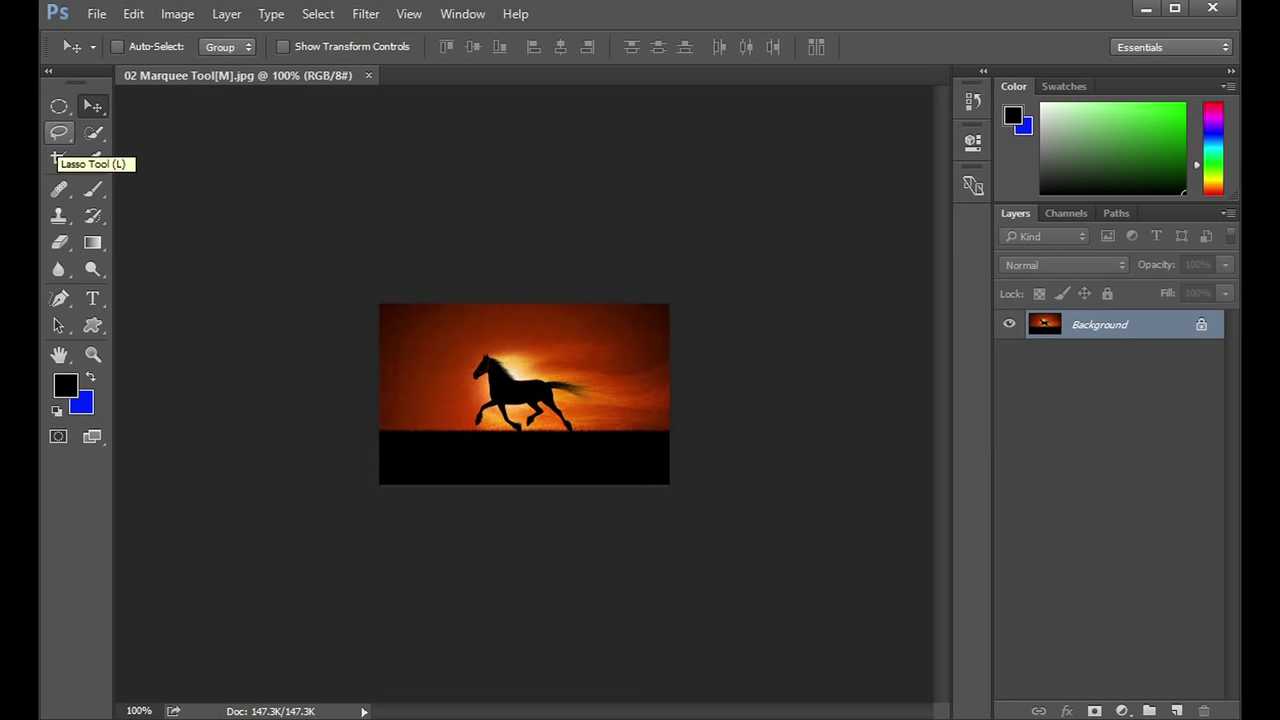
# Draw a rectangular selection over the black band along the image bottom
pyautogui.click(59, 106)
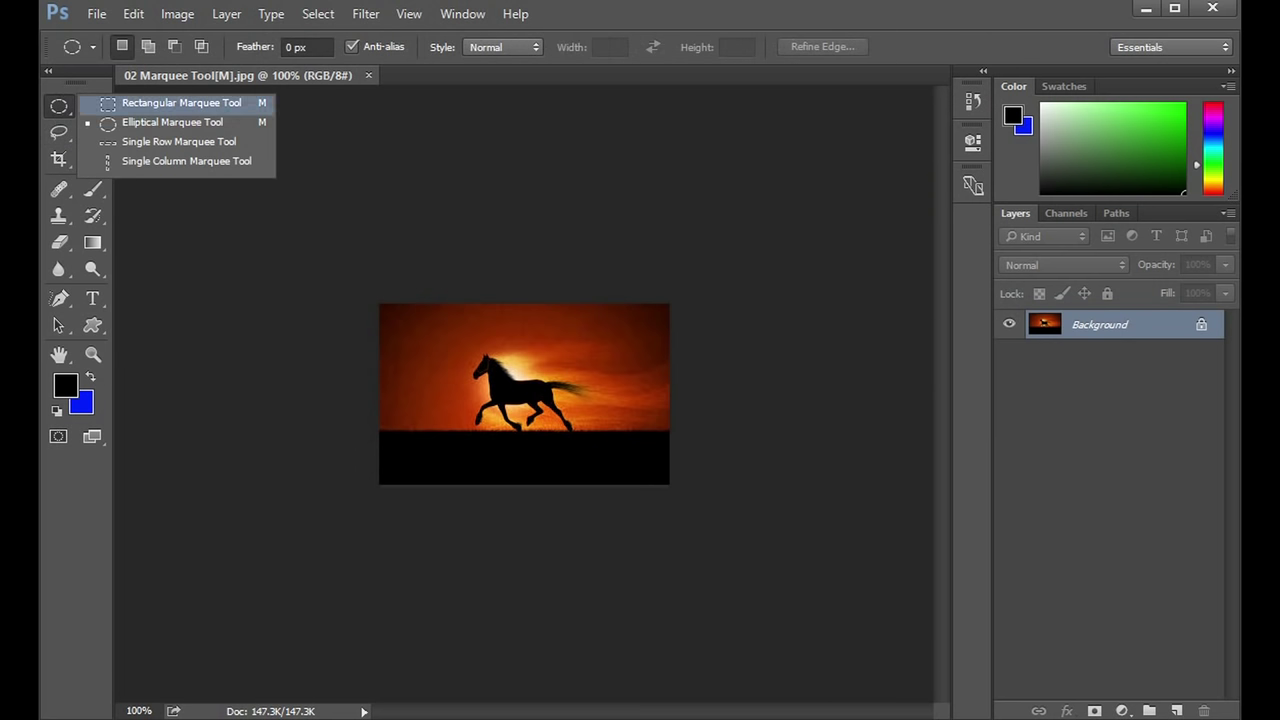
pyautogui.click(180, 102)
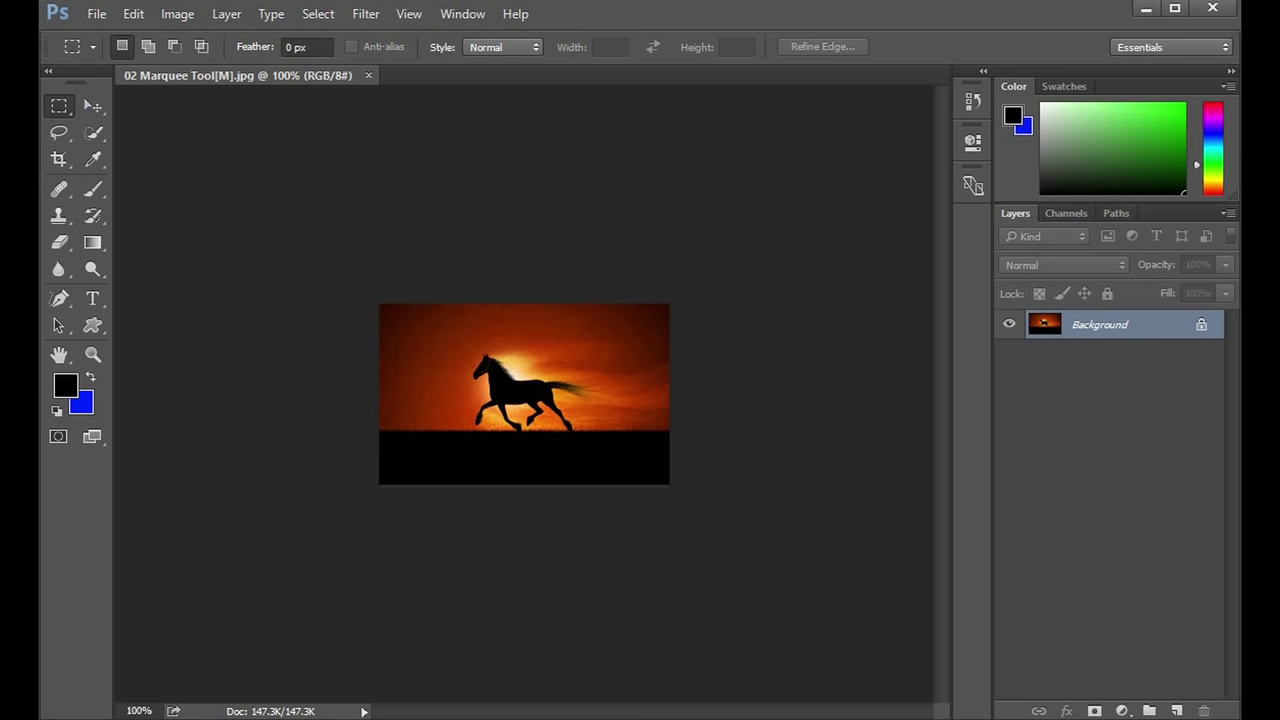
pyautogui.moveTo(380, 429); pyautogui.dragTo(690, 487)
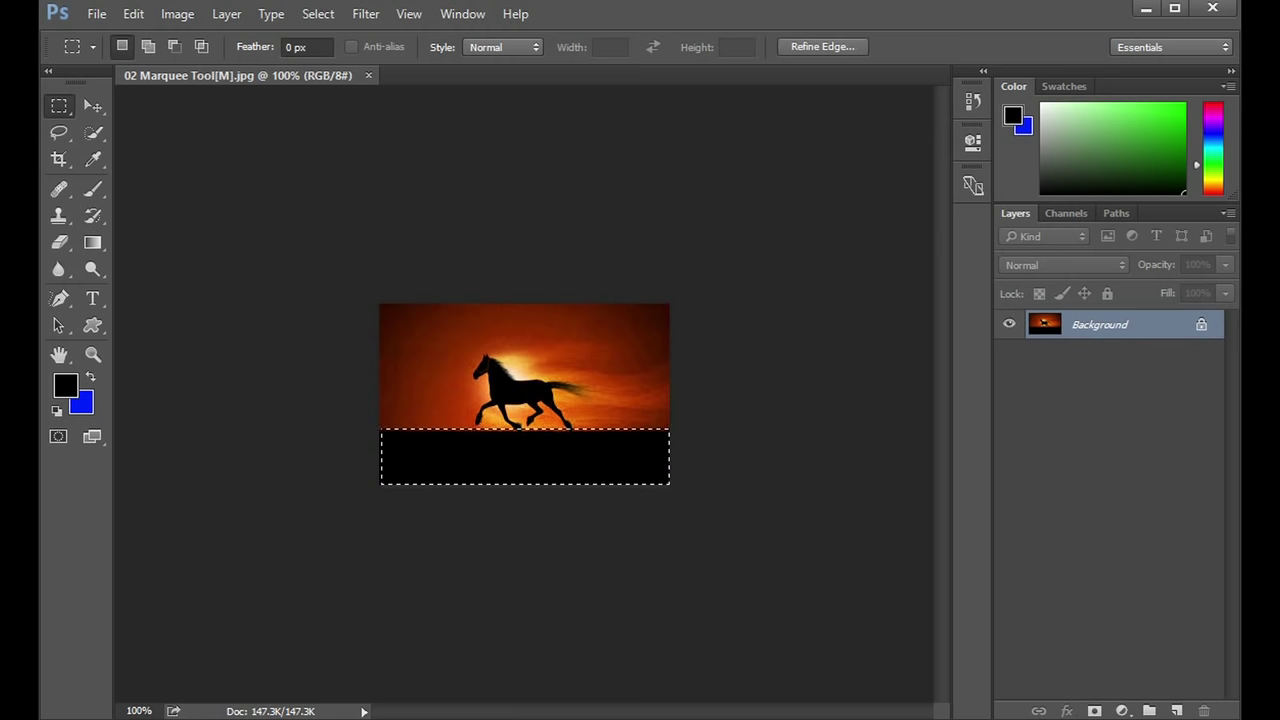
# Switch to the Elliptical Marquee and draw a large oval around the horse and sun
pyautogui.rightClick(59, 105)
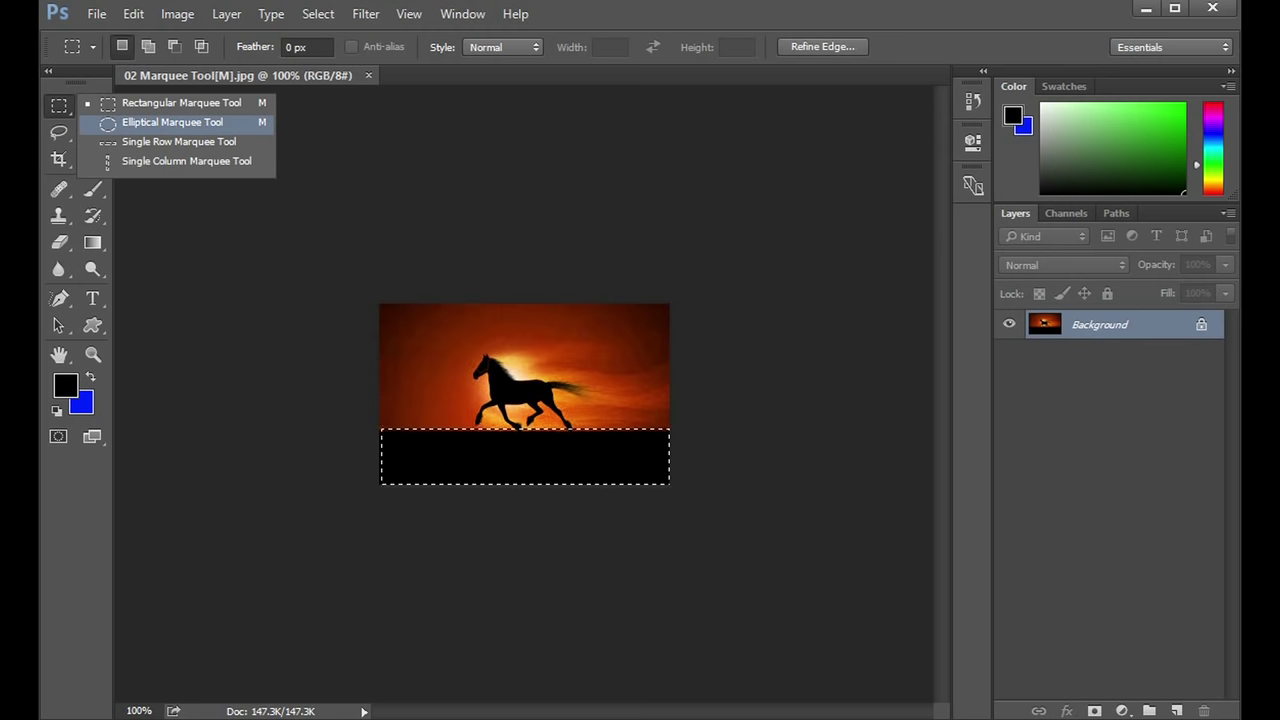
pyautogui.click(172, 122)
pyautogui.moveTo(447, 334)
pyautogui.mouseDown()
pyautogui.moveTo(497, 386)
pyautogui.moveTo(589, 430)
pyautogui.mouseUp()
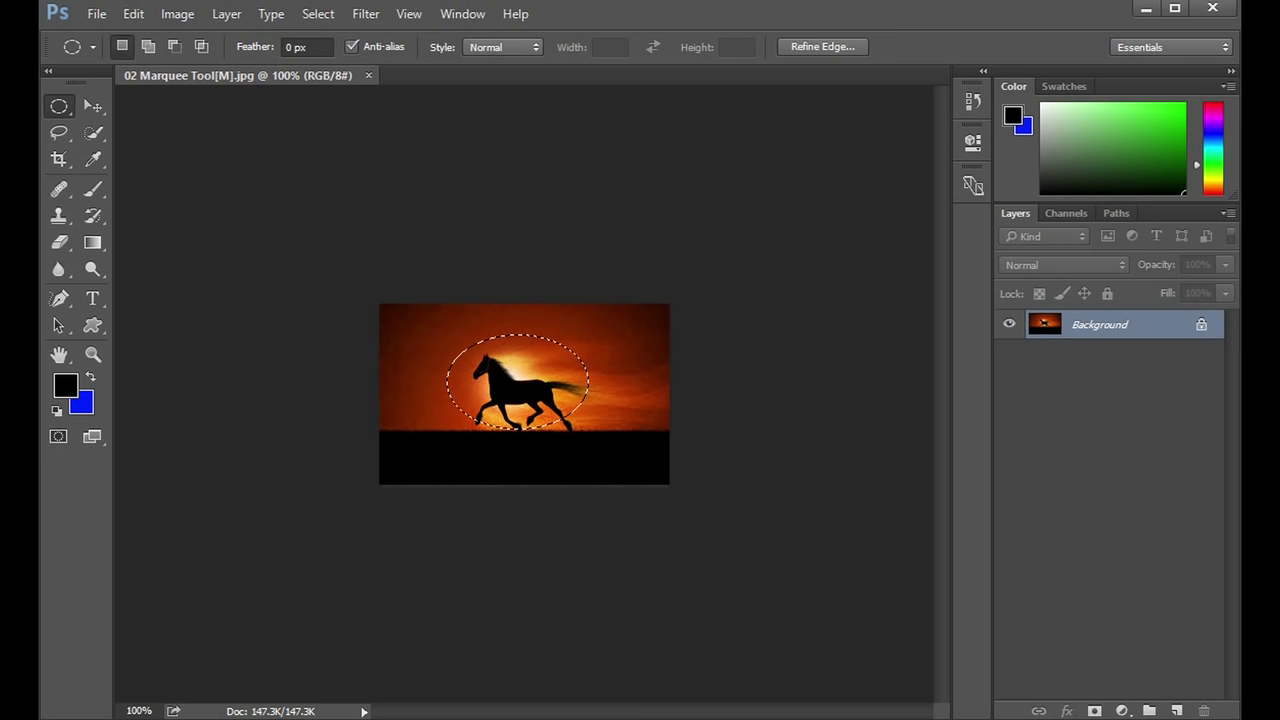
pyautogui.moveTo(524, 340); pyautogui.dragTo(522, 352)
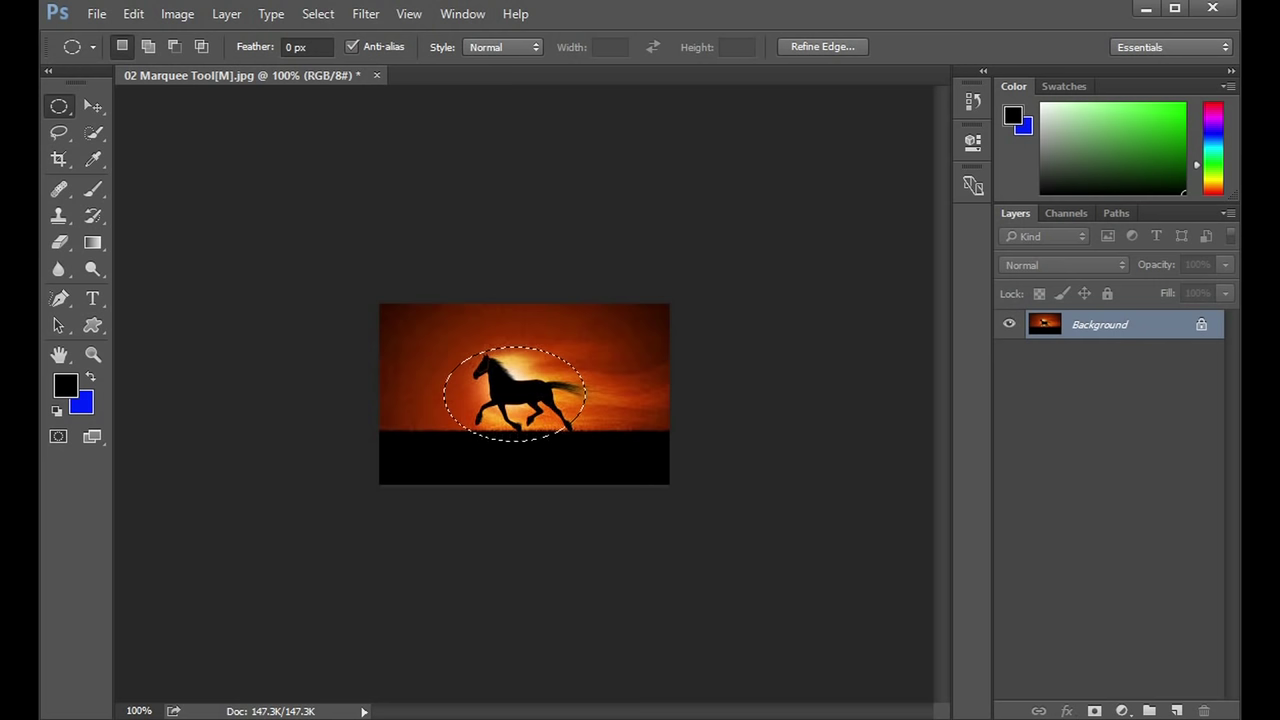
pyautogui.moveTo(440, 330)
pyautogui.mouseDown()
pyautogui.moveTo(580, 458)
pyautogui.moveTo(614, 444)
pyautogui.mouseUp()
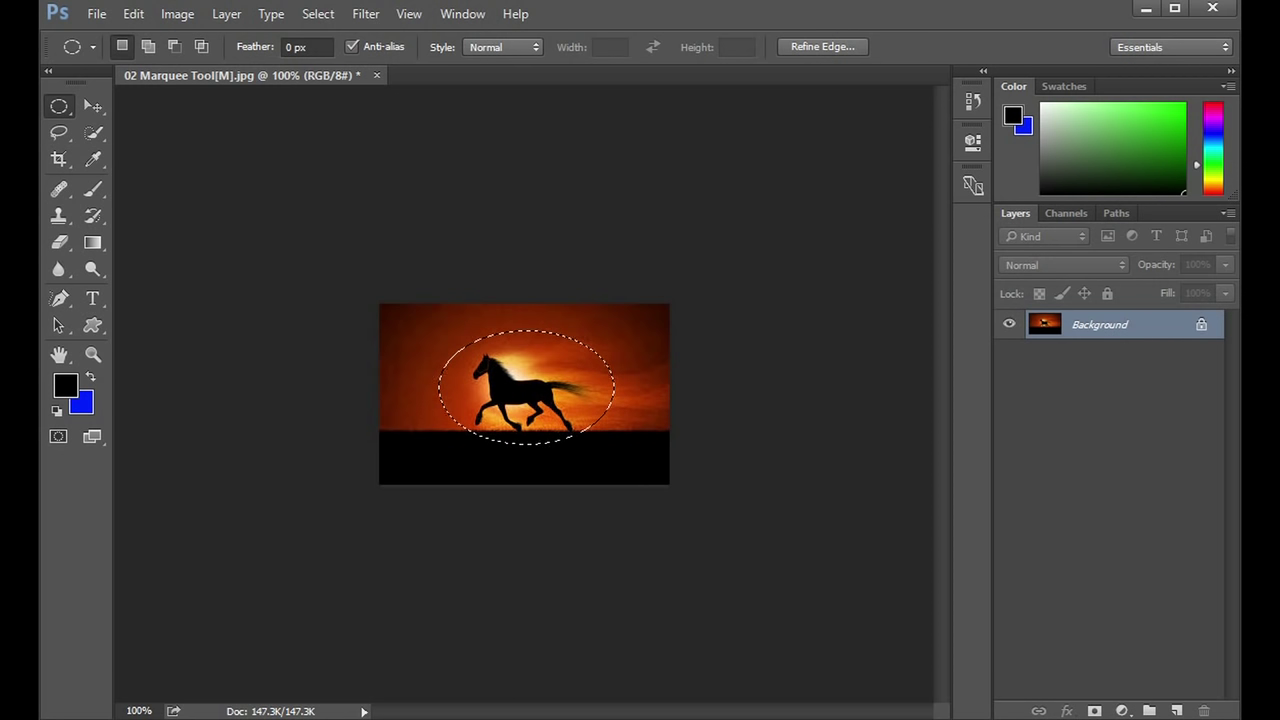
pyautogui.click(318, 14)
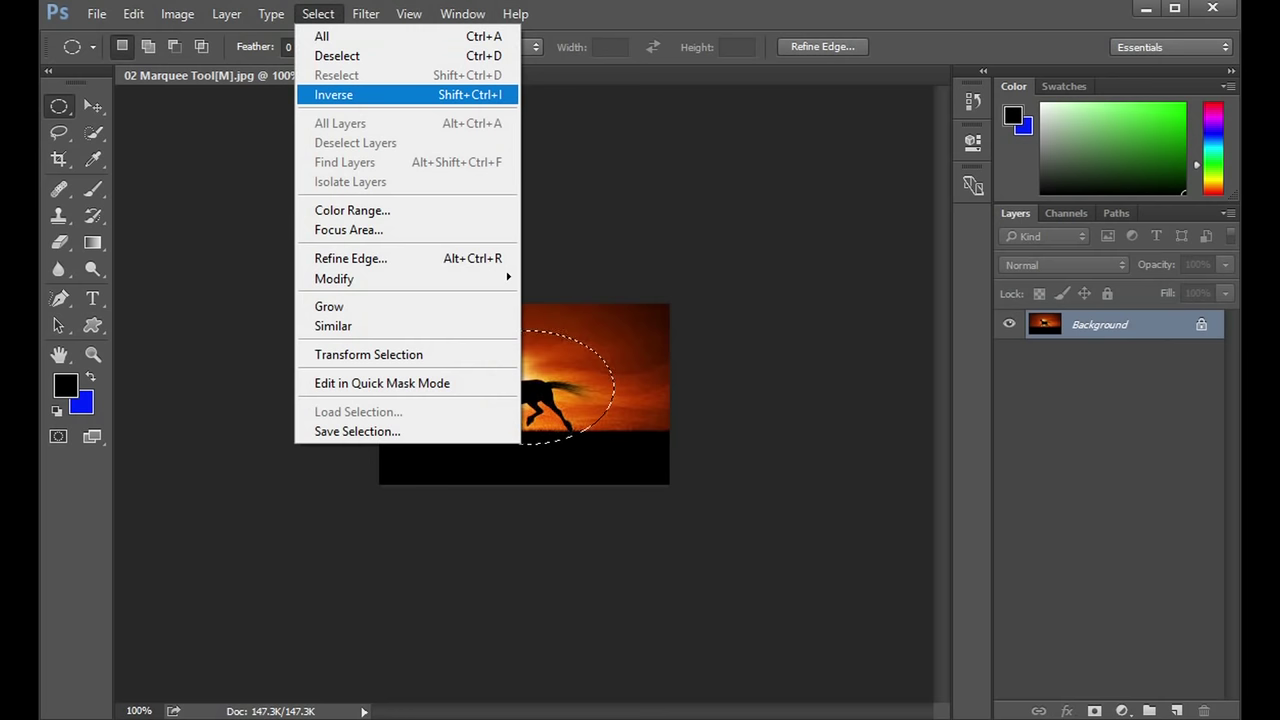
# Invert the oval selection and fill everything outside it with black
pyautogui.click(334, 94)
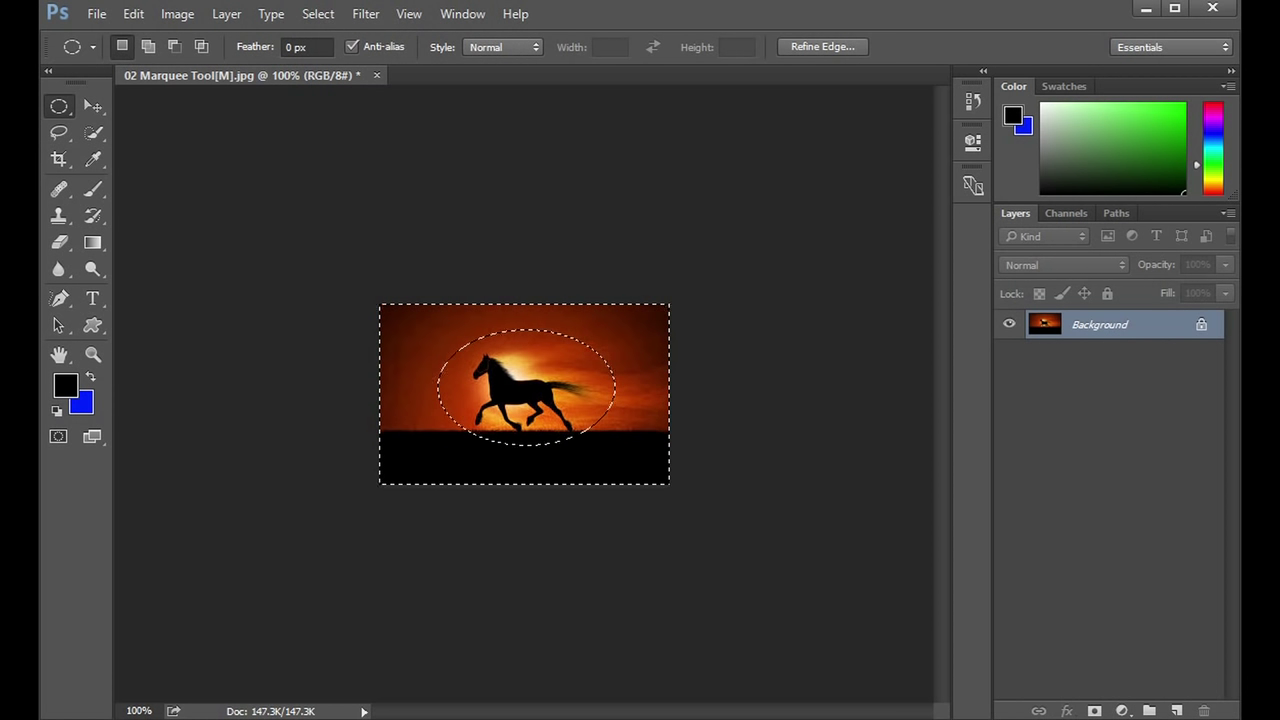
pyautogui.hotkey('alt', 'BackSpace')
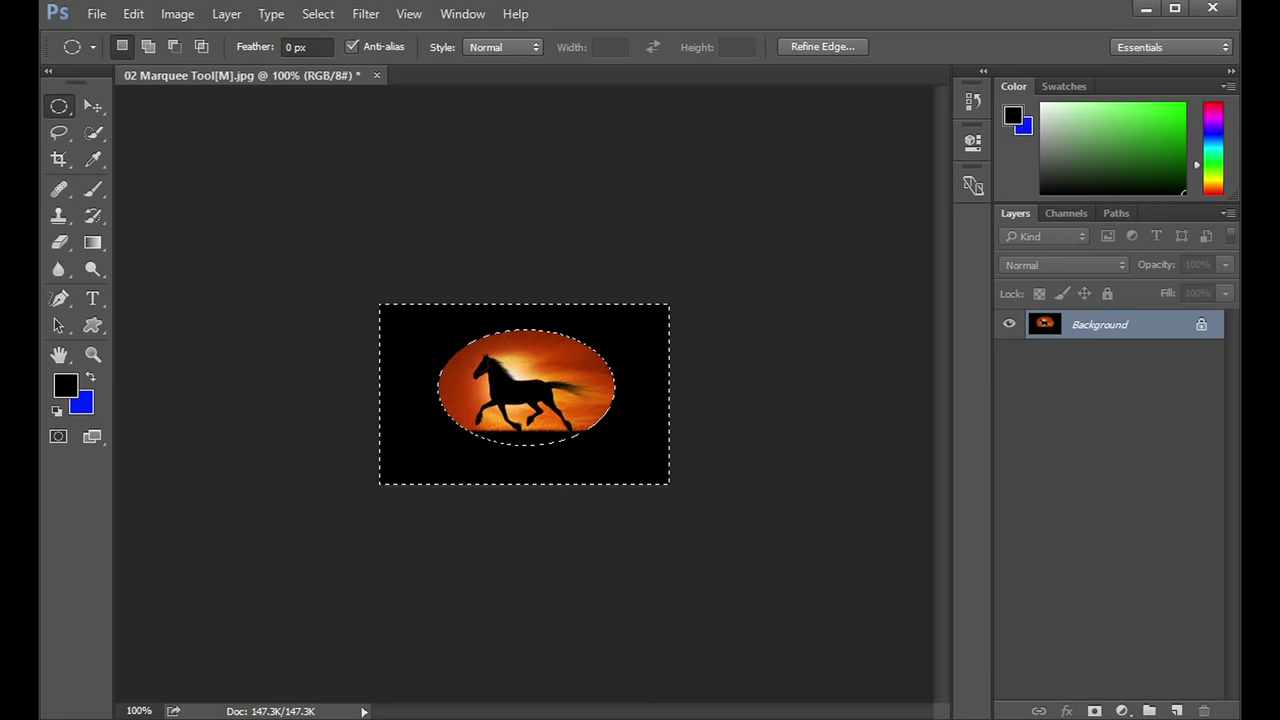
pyautogui.rightClick(59, 106)
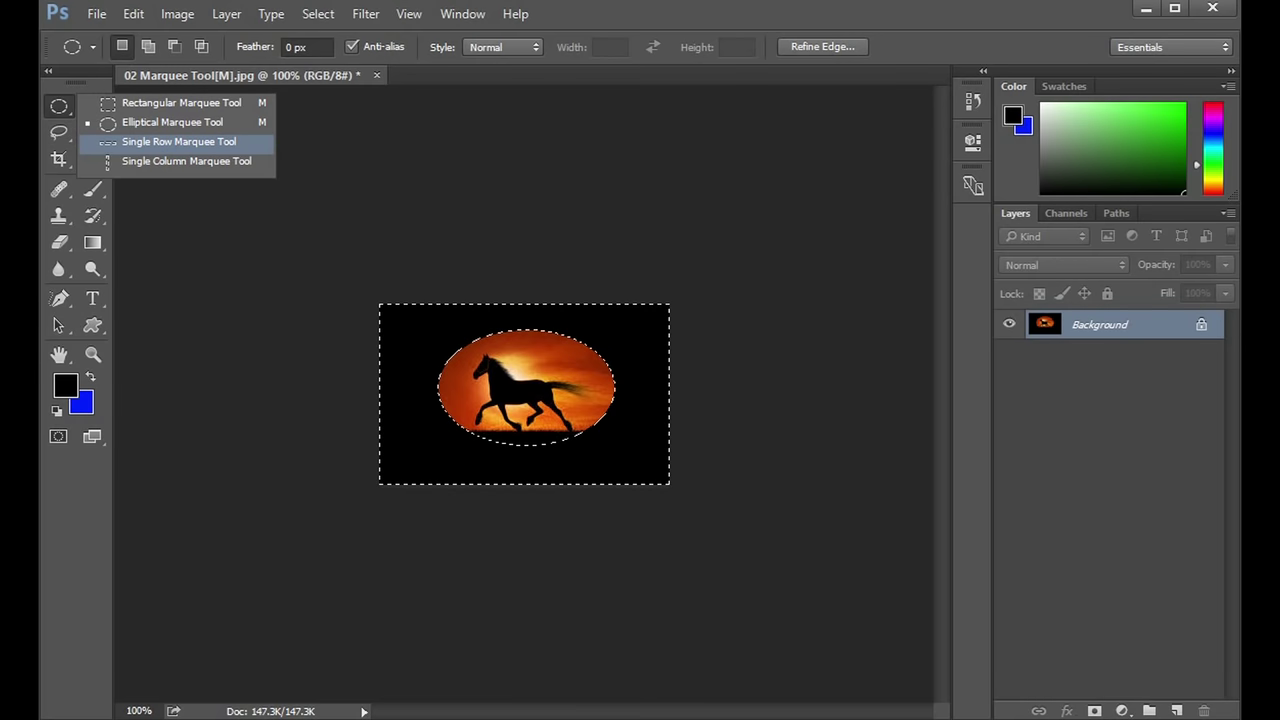
# Nudge the selection outline, then try moving its pixels and hit the locked-layer error
pyautogui.click(179, 141)
pyautogui.moveTo(420, 320); pyautogui.dragTo(573, 349)
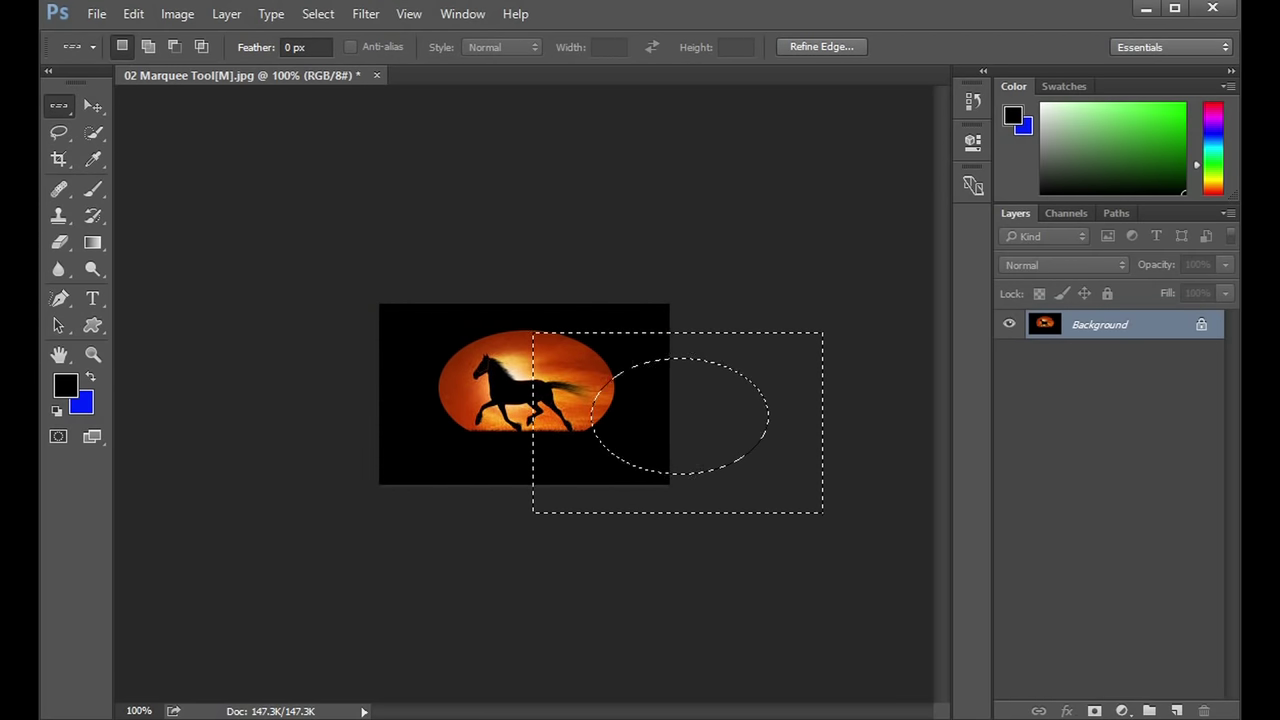
pyautogui.moveTo(590, 370); pyautogui.dragTo(506, 363)
pyautogui.press('v')
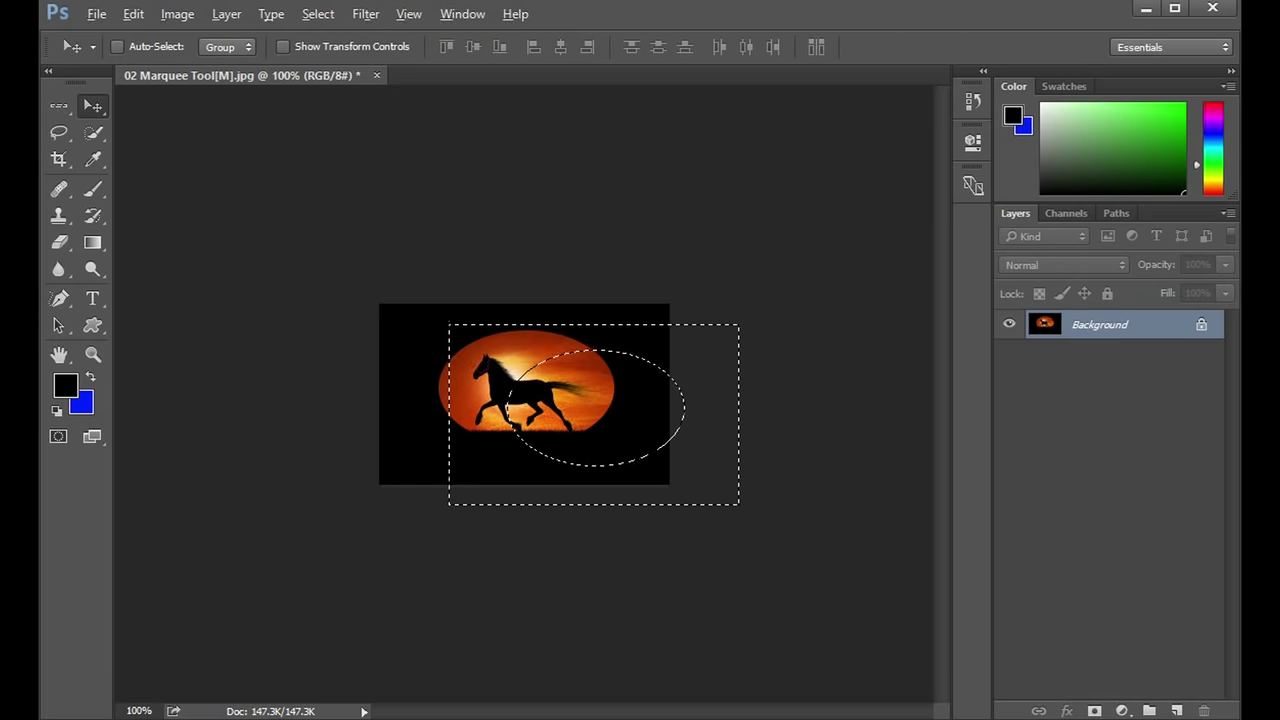
pyautogui.moveTo(545, 360); pyautogui.dragTo(569, 360)
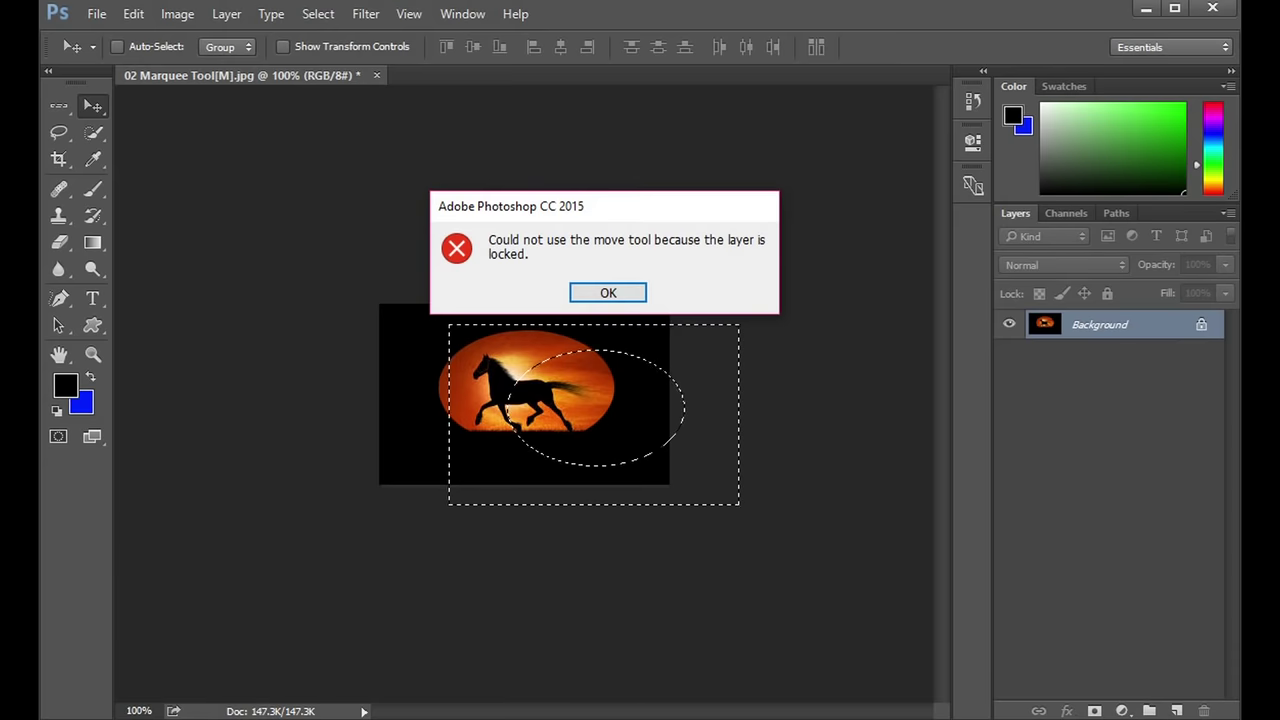
pyautogui.click(608, 292)
# Unlock the Background into a layer, shift it up, then undo back to the locked Background
pyautogui.click(1201, 324)
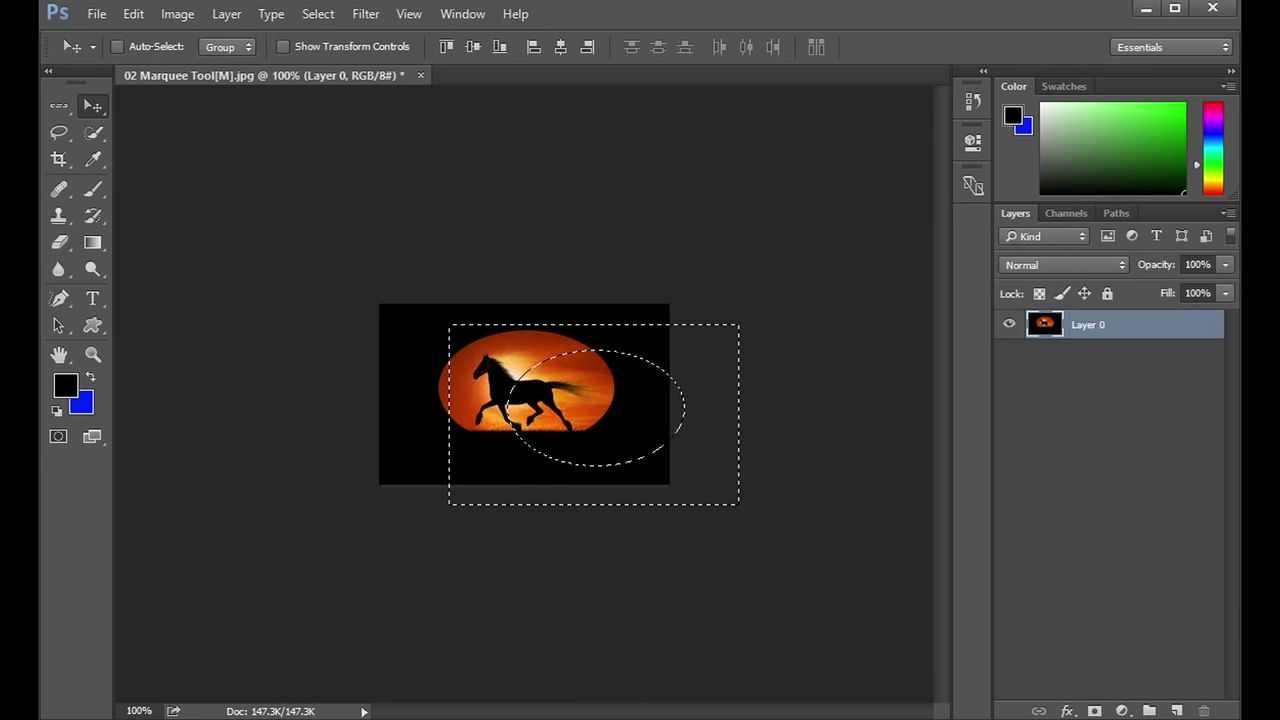
pyautogui.moveTo(600, 330); pyautogui.dragTo(600, 314)
pyautogui.hotkey('ctrl', 'z')
pyautogui.hotkey('ctrl', 'z')
pyautogui.hotkey('ctrl', 'z')
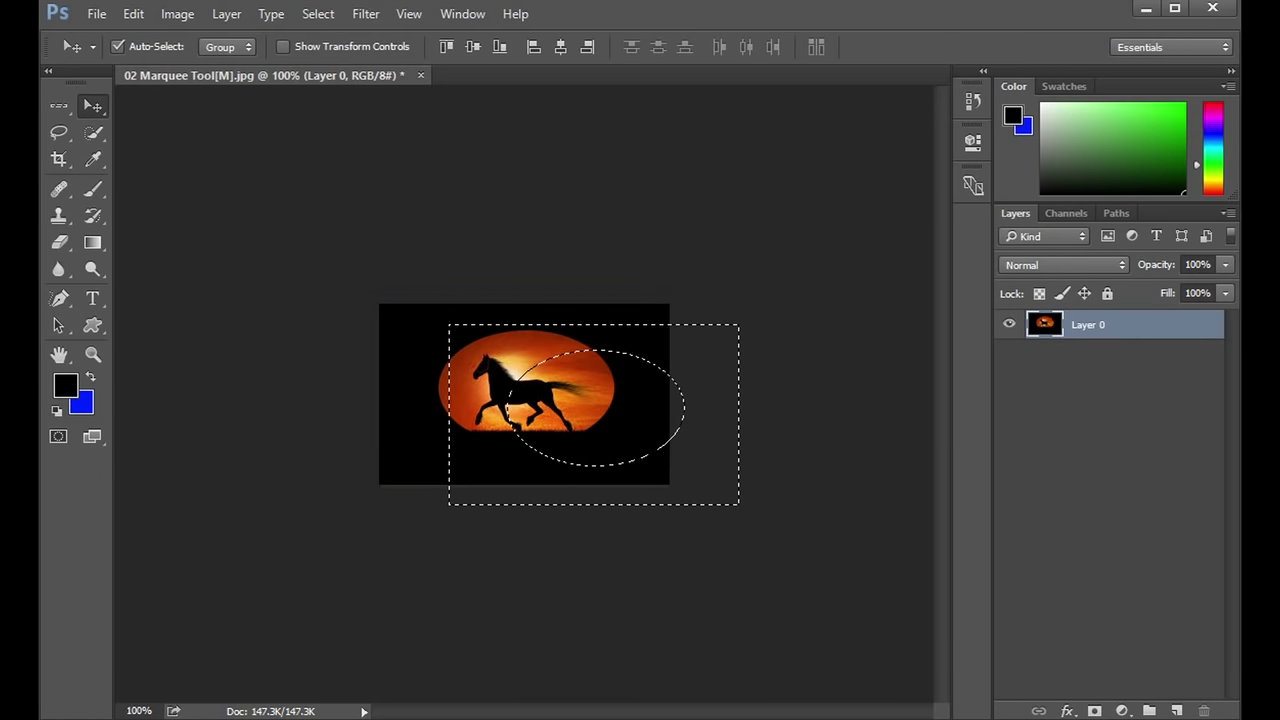
pyautogui.hotkey('ctrl', 'alt', 'z')
pyautogui.hotkey('ctrl', 'alt', 'z')
pyautogui.hotkey('ctrl', 'alt', 'z')
pyautogui.hotkey('ctrl', 'alt', 'z')
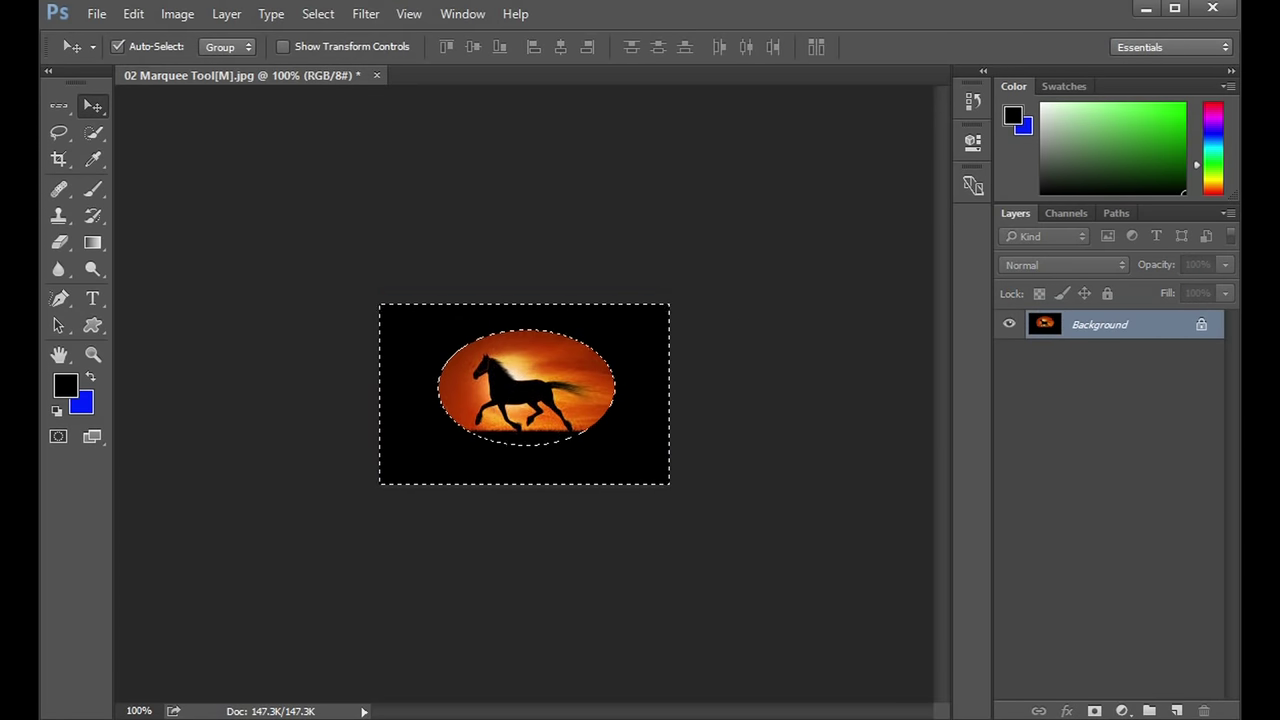
# Turn off Auto-Select, clear the selection with Select > Deselect, and return to the Marquee tool
pyautogui.click(118, 46)
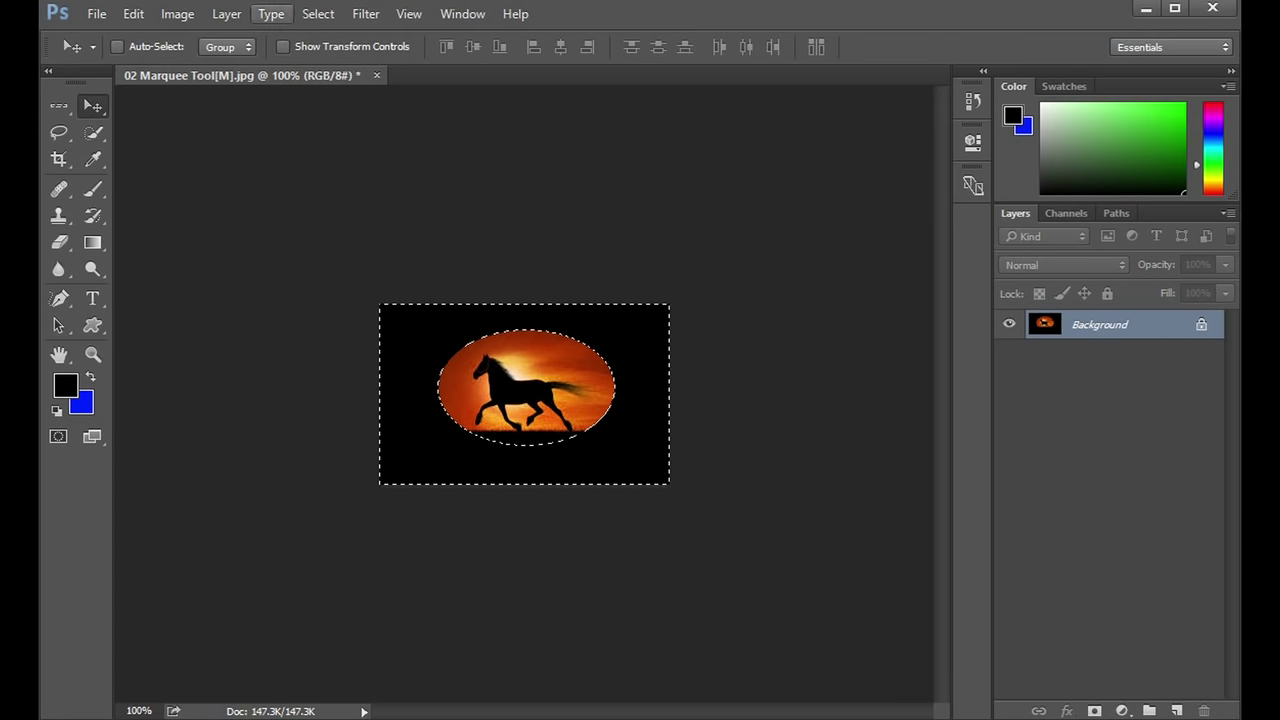
pyautogui.click(318, 13)
pyautogui.click(335, 53)
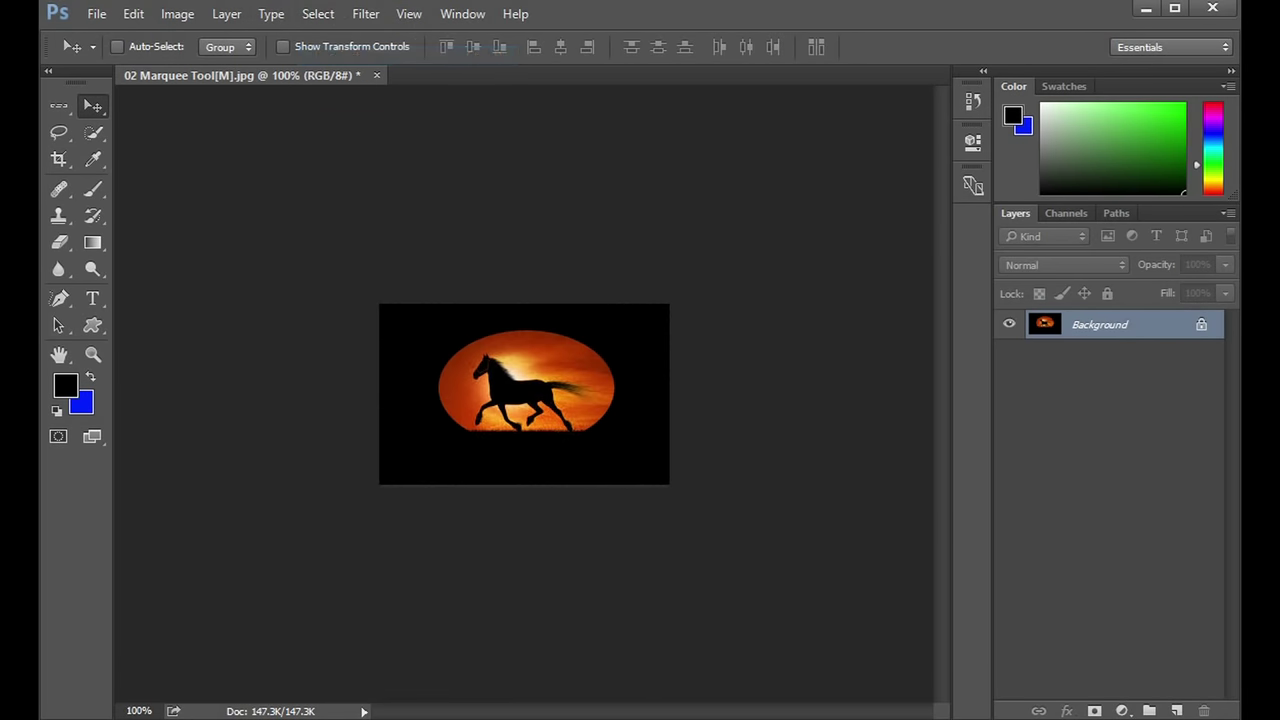
pyautogui.click(59, 105)
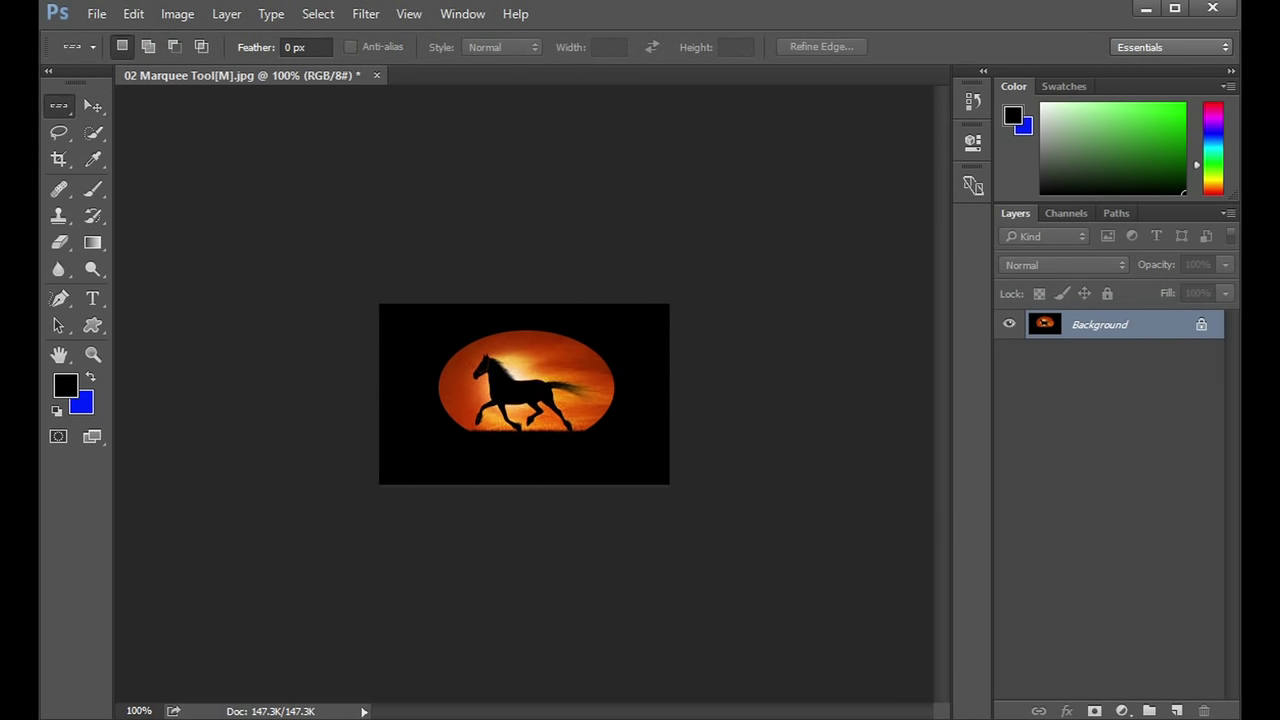
# Place a one-pixel Single Row Marquee selection across the horse image
pyautogui.rightClick(59, 105)
pyautogui.click(180, 141)
pyautogui.moveTo(523, 323)
pyautogui.mouseDown()
pyautogui.moveTo(524, 411)
pyautogui.moveTo(524, 341)
pyautogui.mouseUp()
pyautogui.click(93, 47)
pyautogui.click(93, 47)
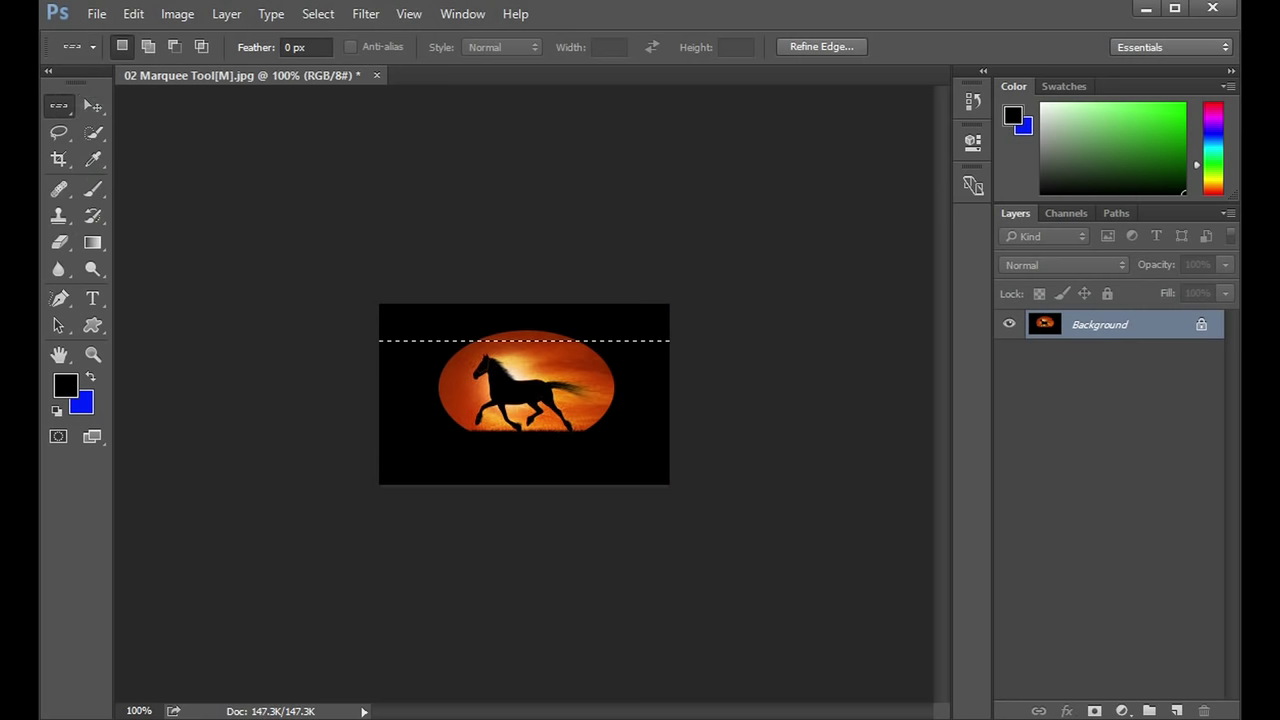
# Select a one-pixel column through the horse with the Single Column Marquee Tool
pyautogui.rightClick(59, 104)
pyautogui.click(186, 161)
pyautogui.moveTo(414, 375); pyautogui.dragTo(470, 420)
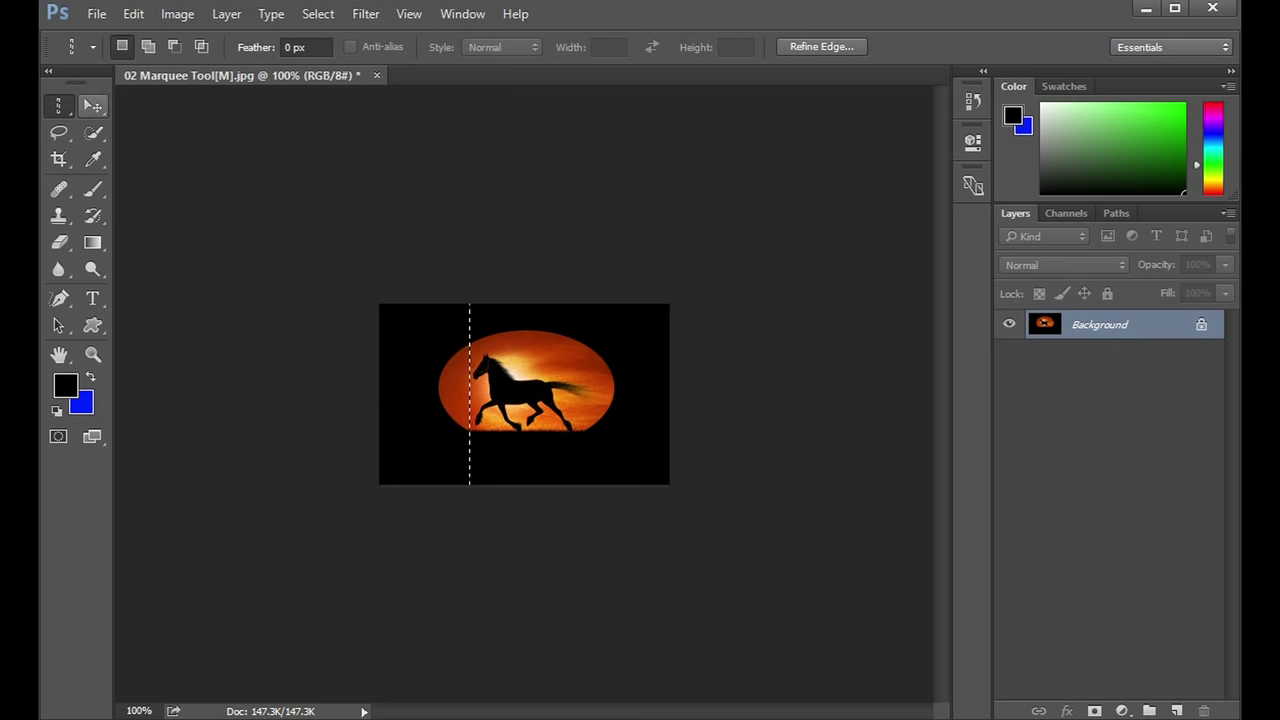
pyautogui.click(92, 106)
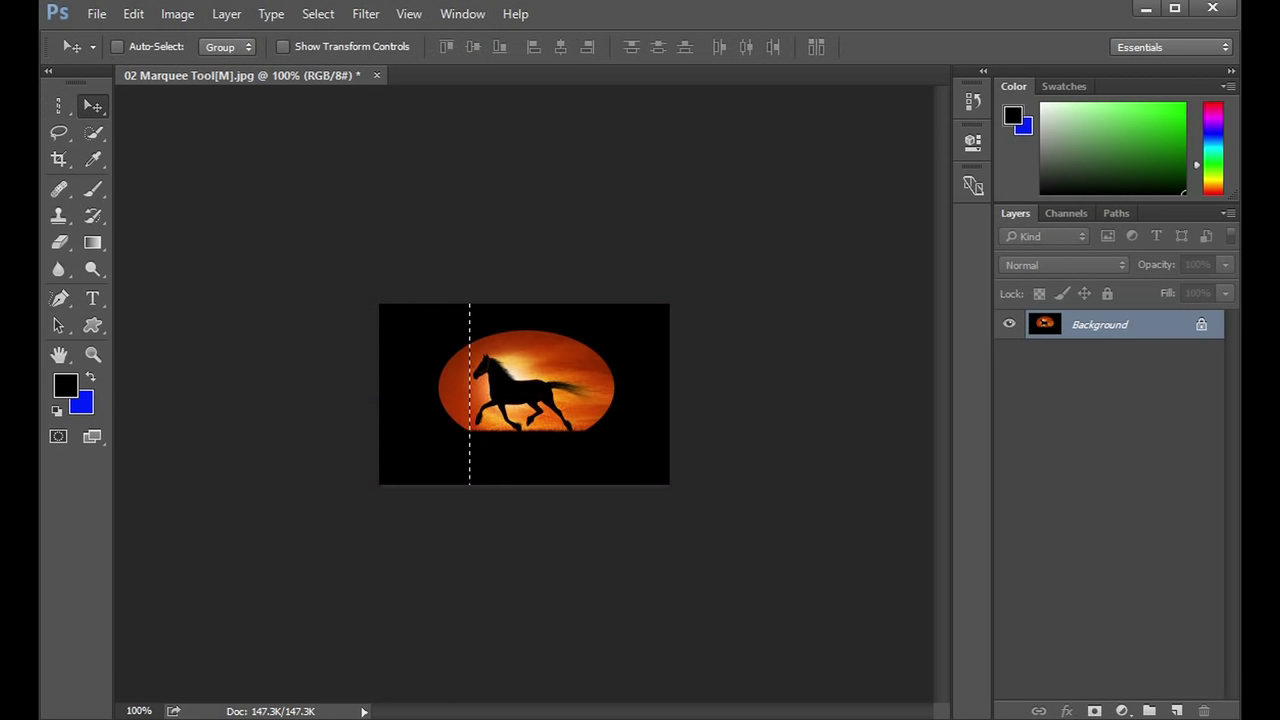
pyautogui.click(59, 132)
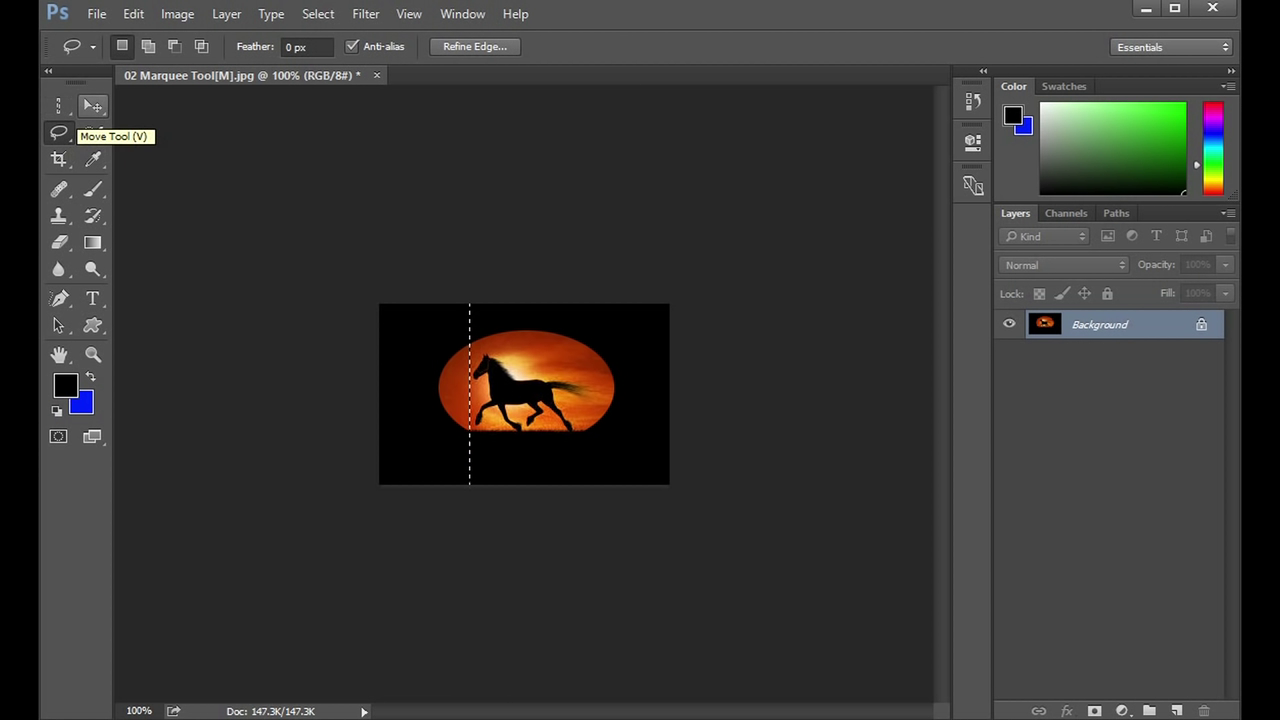
pyautogui.click(96, 14)
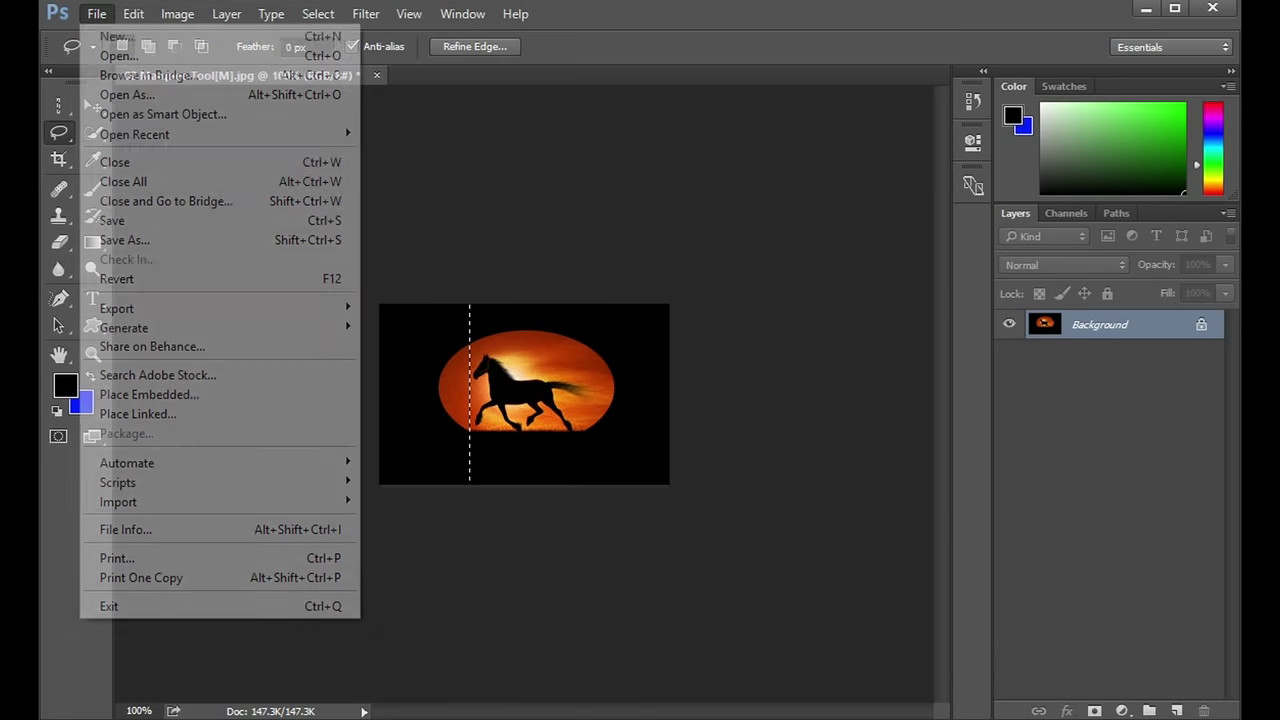
# Open '03 Quick Selection Tool [W].jpg' from the Tools folder
pyautogui.click(119, 56)
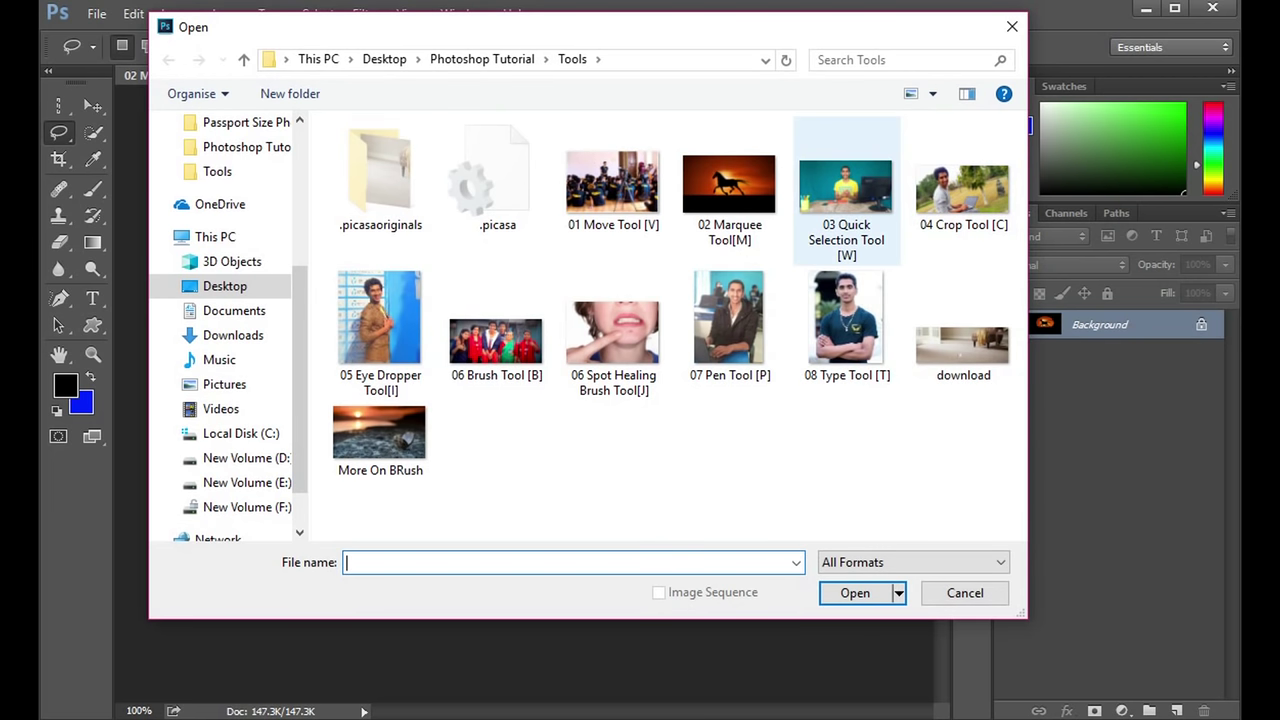
pyautogui.click(846, 190)
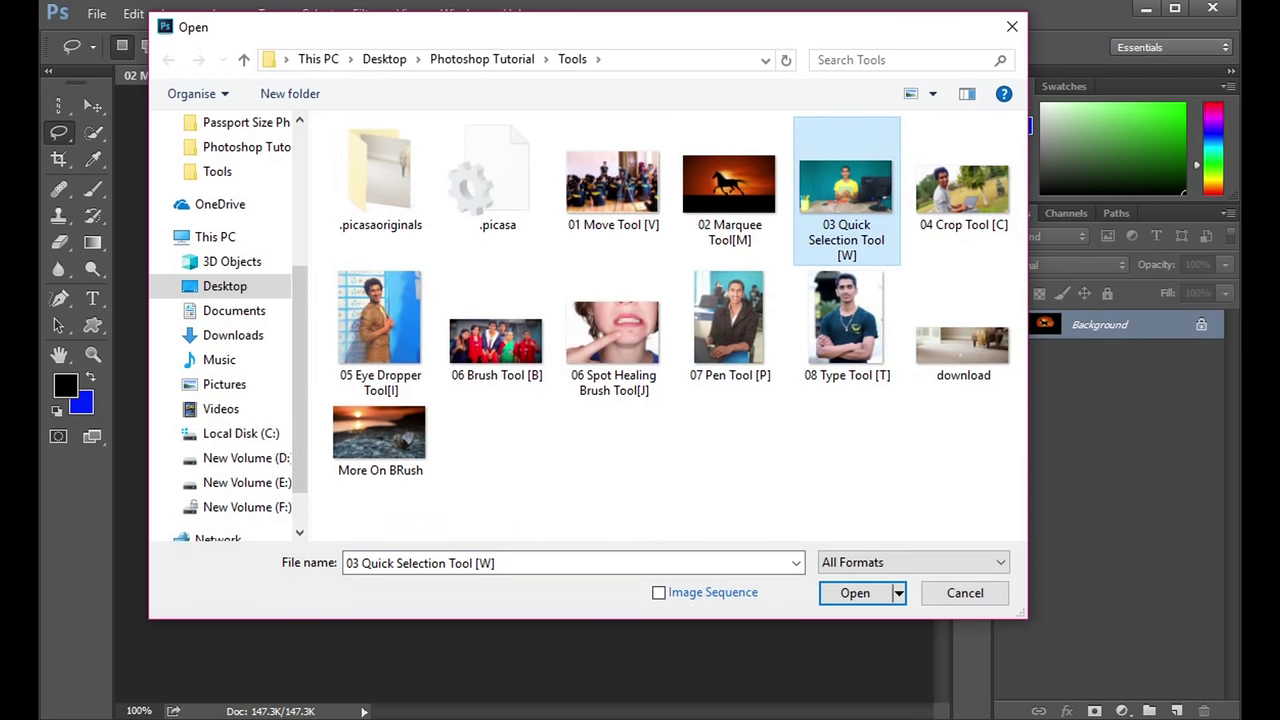
pyautogui.press('Return')
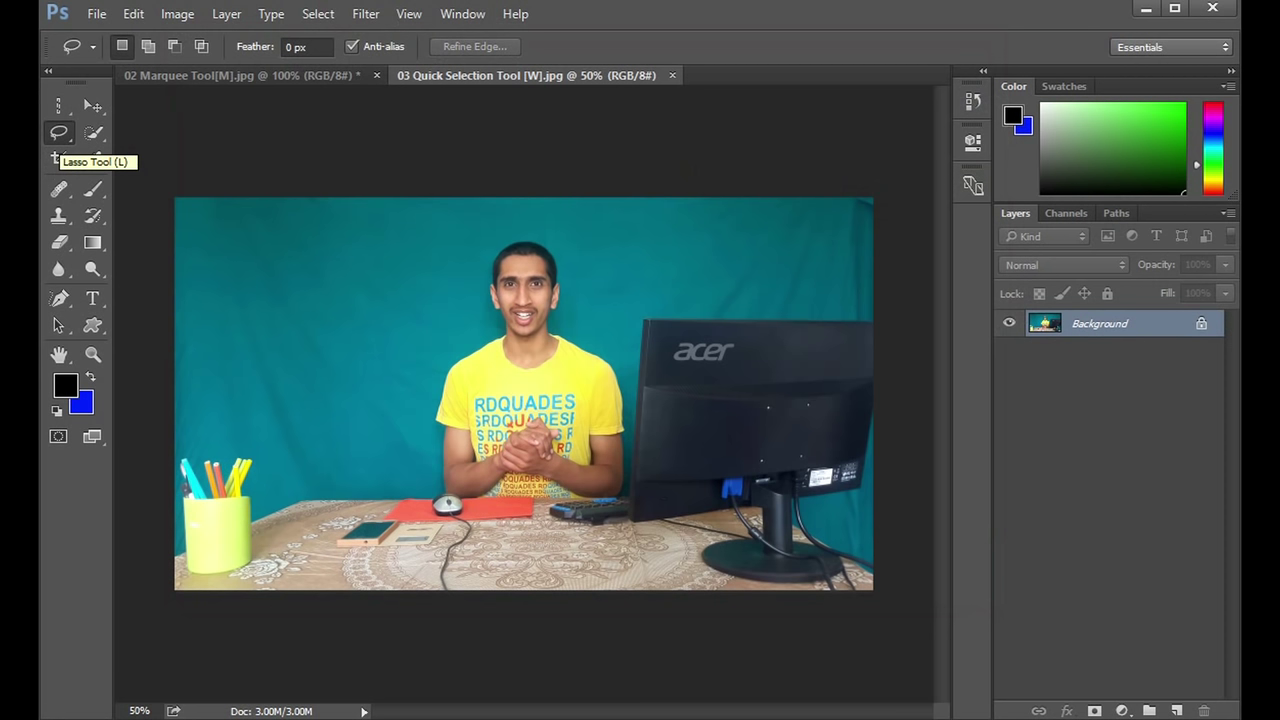
pyautogui.rightClick(58, 132)
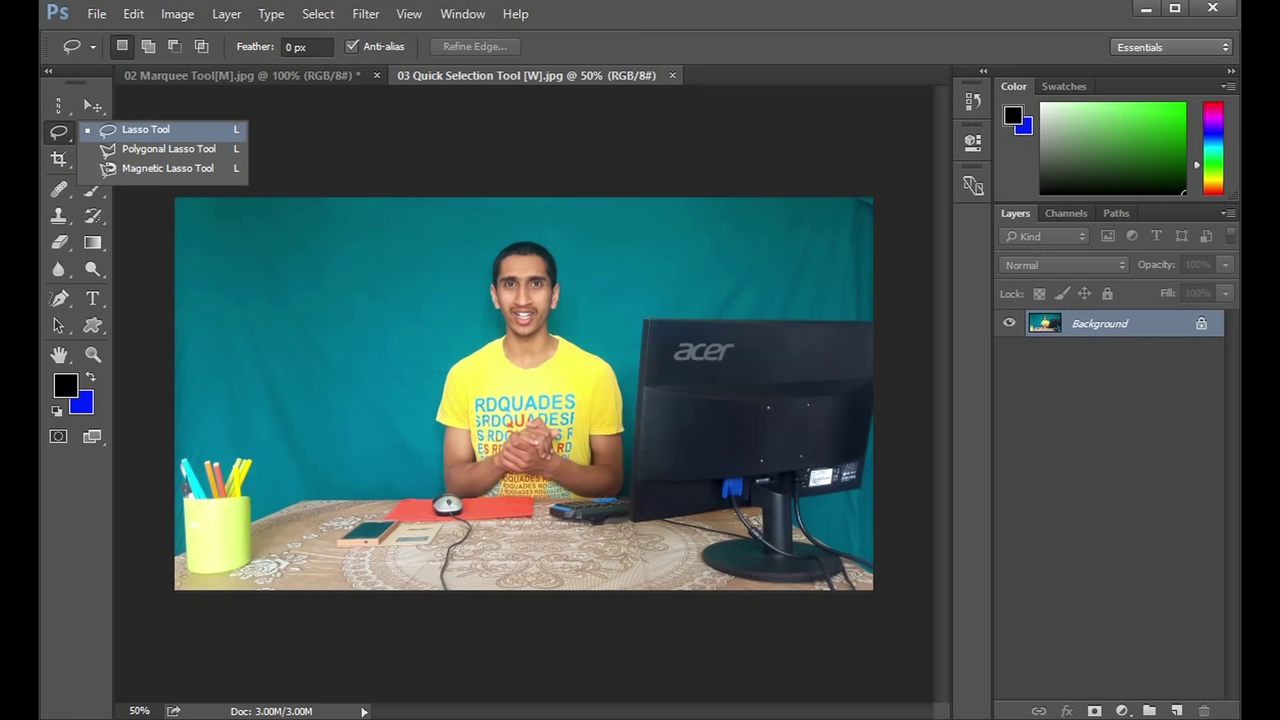
# Draw a freehand lasso selection on the backdrop, try Select Inverse, then revert it
pyautogui.click(145, 129)
pyautogui.moveTo(250, 241)
pyautogui.mouseDown()
pyautogui.moveTo(357, 364)
pyautogui.moveTo(420, 216)
pyautogui.moveTo(304, 214)
pyautogui.moveTo(262, 232)
pyautogui.mouseUp()
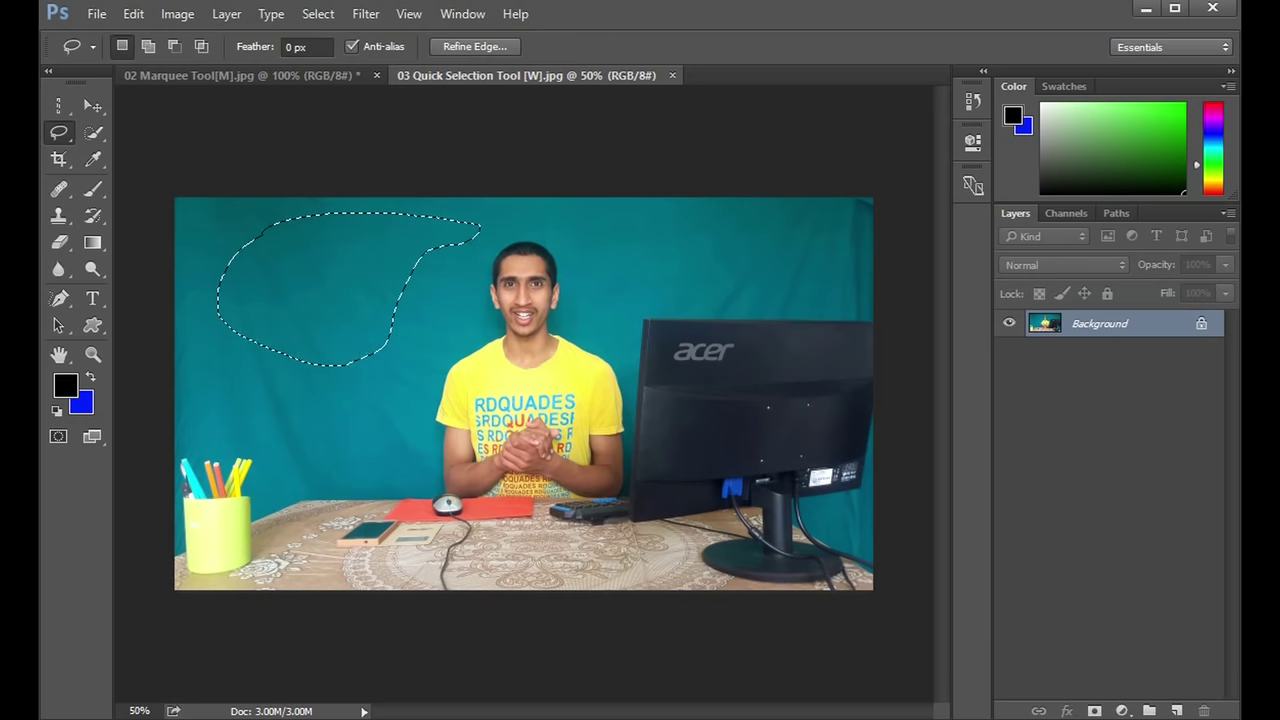
pyautogui.rightClick(353, 251)
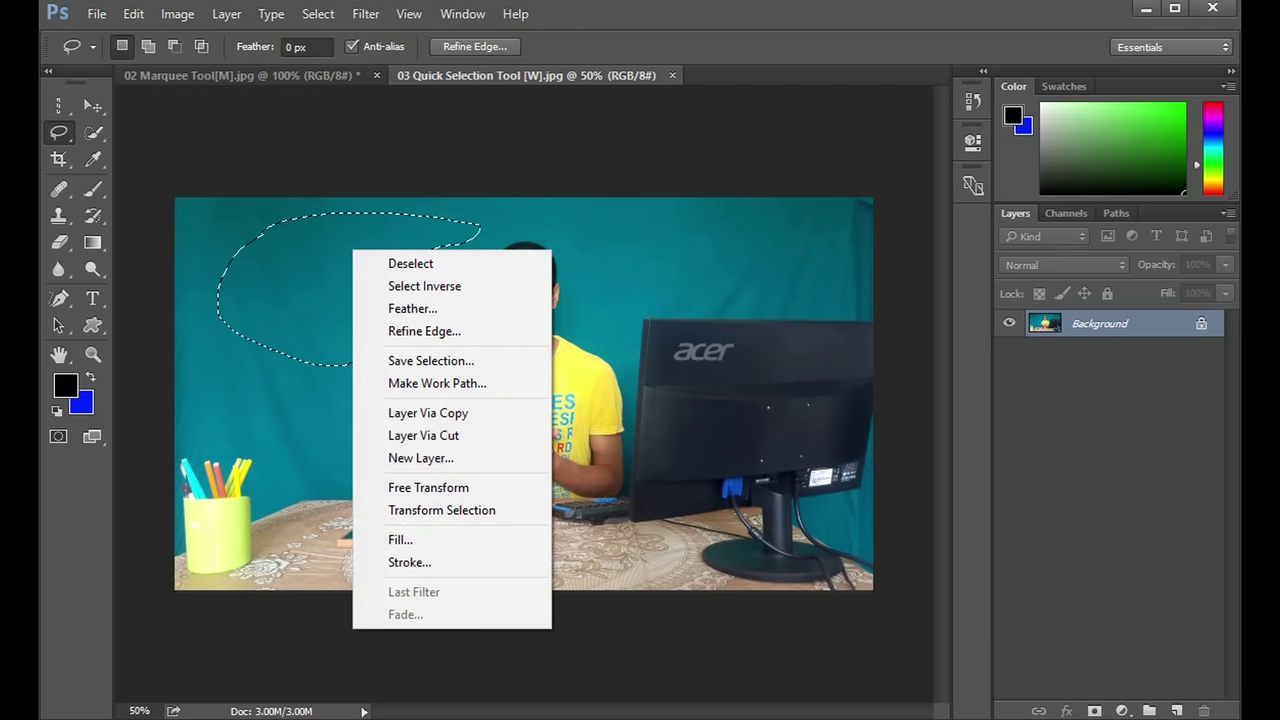
pyautogui.click(424, 286)
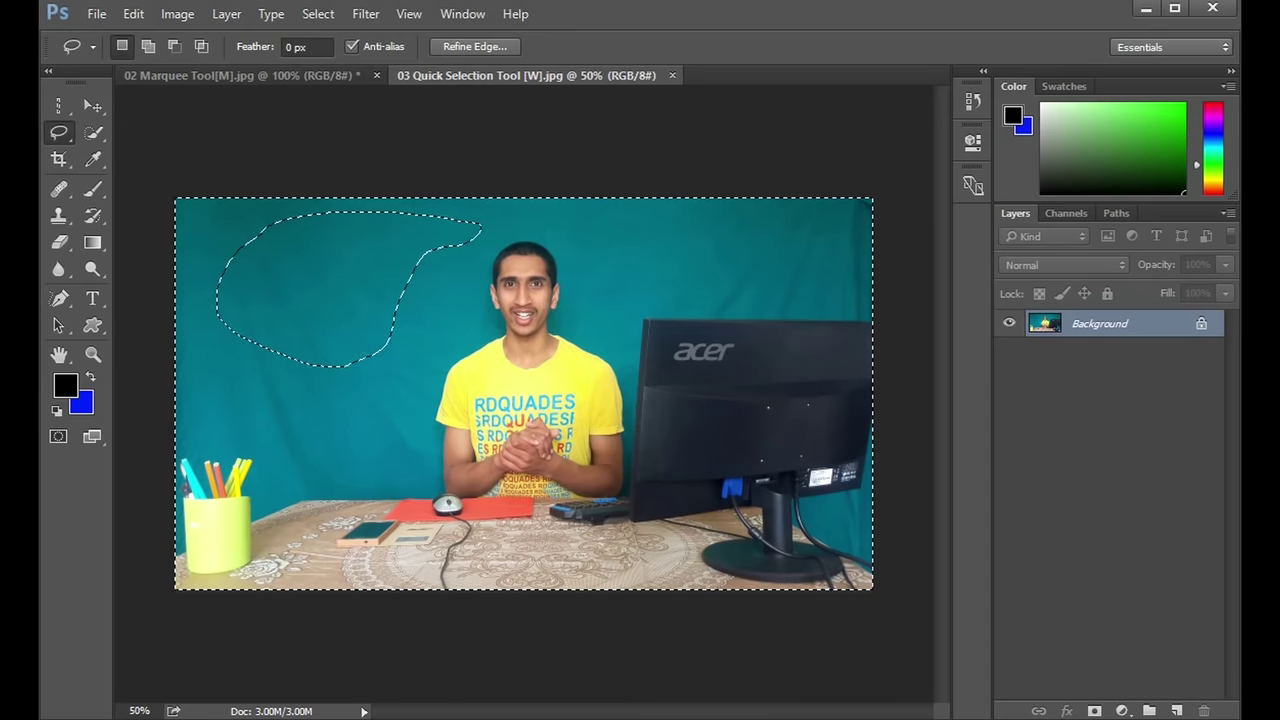
pyautogui.hotkey('ctrl', 'shift', 'i')
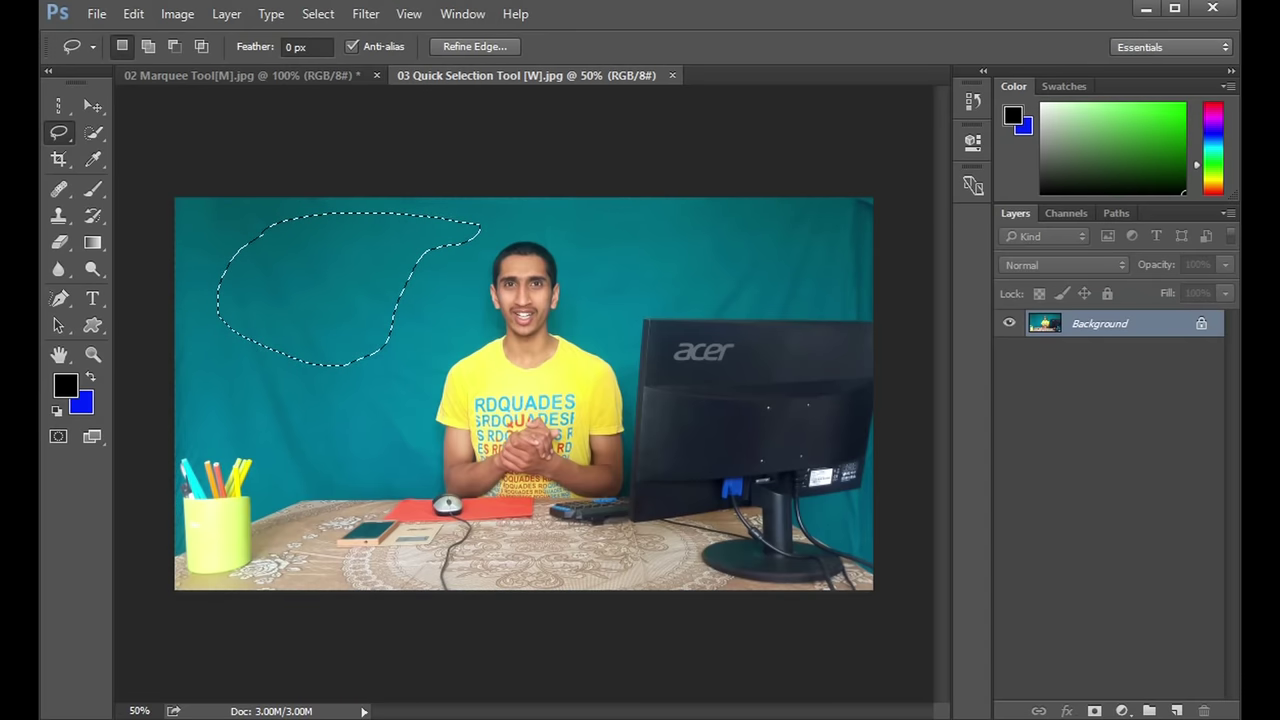
# Trace a new freehand outline around the teal wall by the man's head and left side
pyautogui.moveTo(190, 222); pyautogui.dragTo(190, 258)
pyautogui.moveTo(190, 312)
pyautogui.mouseDown()
pyautogui.moveTo(174, 440)
pyautogui.moveTo(400, 487)
pyautogui.moveTo(430, 456)
pyautogui.mouseUp()
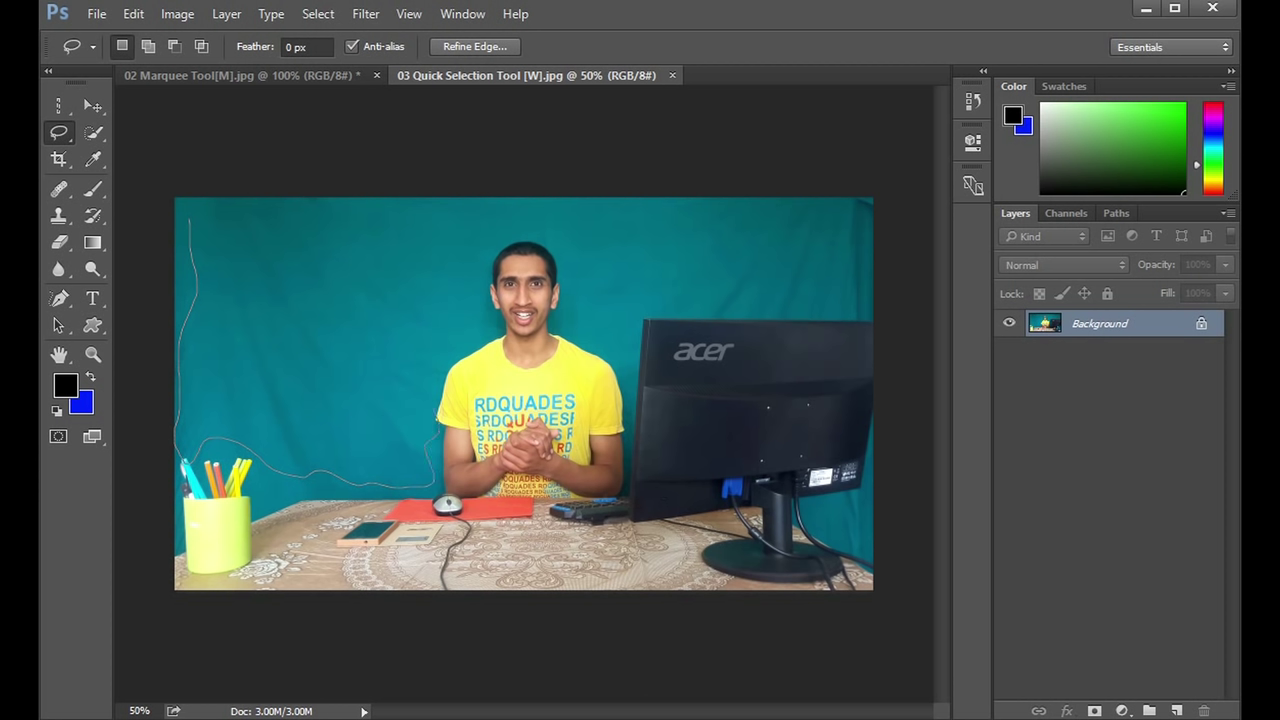
pyautogui.moveTo(478, 322)
pyautogui.mouseDown()
pyautogui.moveTo(483, 258)
pyautogui.moveTo(510, 226)
pyautogui.moveTo(580, 268)
pyautogui.mouseUp()
pyautogui.moveTo(628, 318)
pyautogui.mouseDown()
pyautogui.moveTo(674, 294)
pyautogui.moveTo(736, 328)
pyautogui.moveTo(694, 250)
pyautogui.moveTo(548, 197)
pyautogui.moveTo(190, 224)
pyautogui.mouseUp()
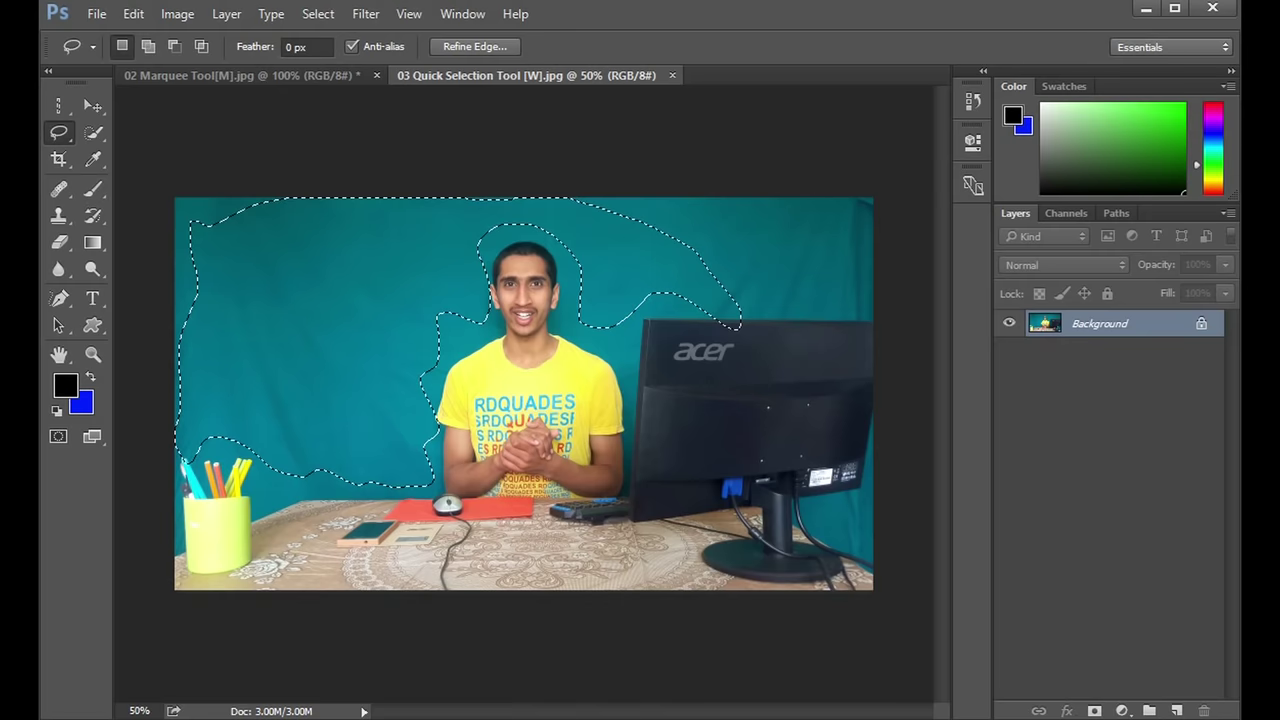
pyautogui.rightClick(58, 131)
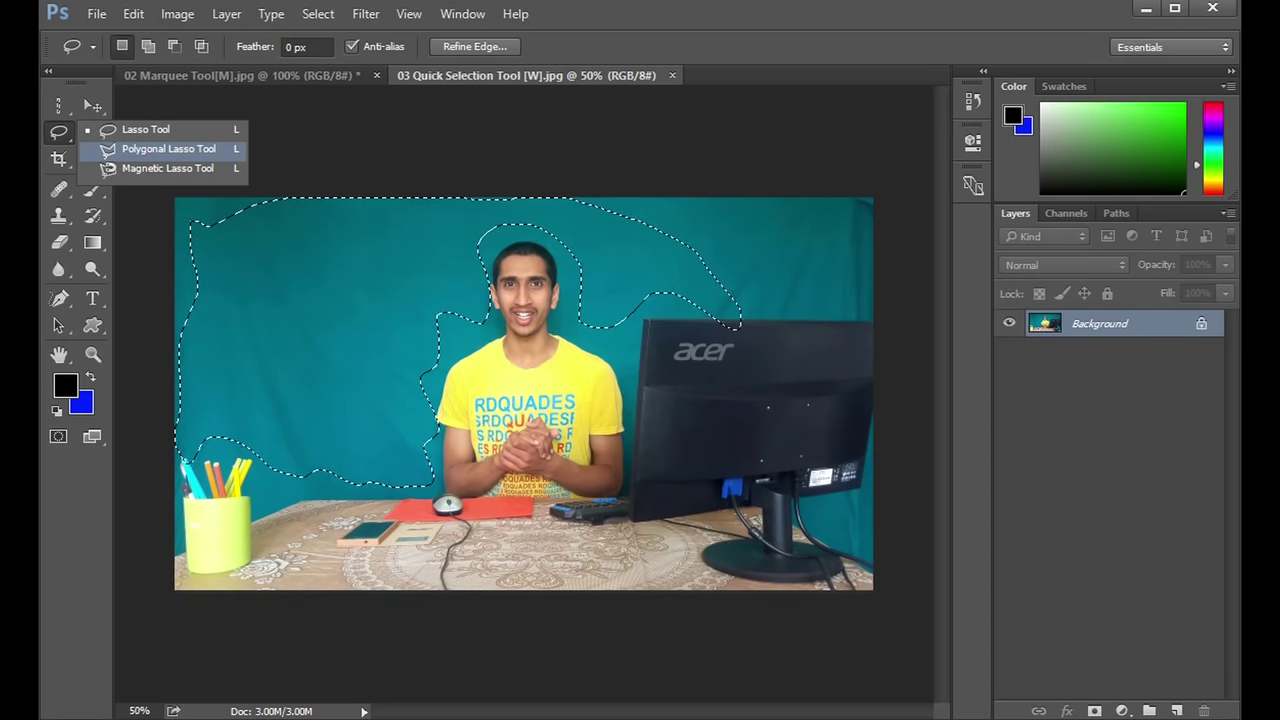
# Deselect, then choose the Polygonal Lasso, place two trial points, and cancel them
pyautogui.press('Escape')
pyautogui.hotkey('ctrl', 'd')
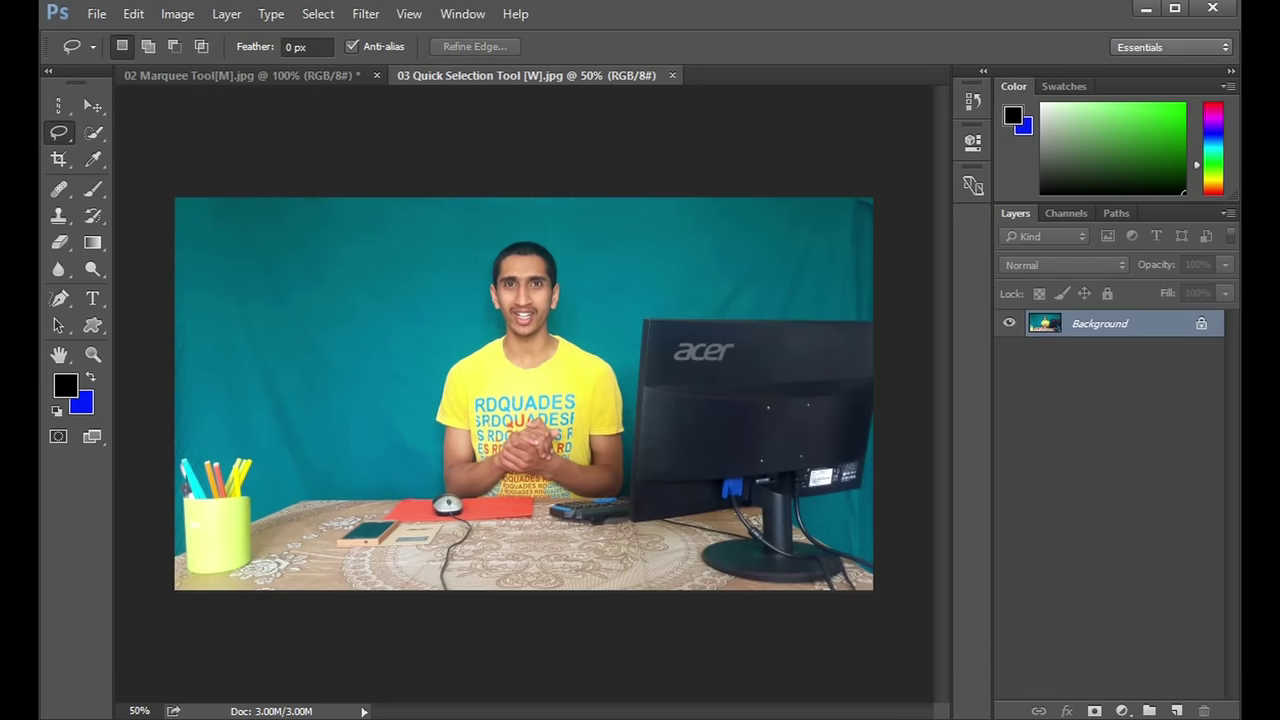
pyautogui.rightClick(59, 132)
pyautogui.click(140, 152)
pyautogui.click(192, 354)
pyautogui.click(292, 394)
pyautogui.press('BackSpace')
pyautogui.press('Escape')
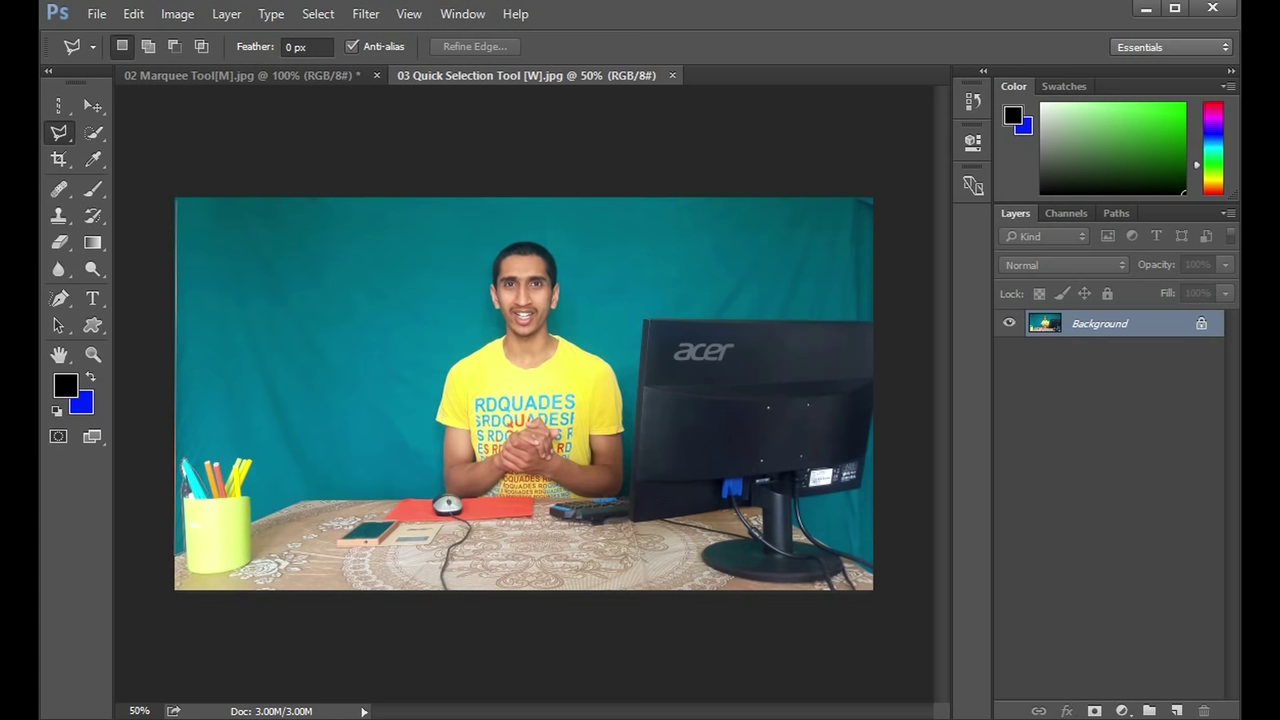
pyautogui.scroll(1, 200, 498)
# Place Polygonal Lasso points at the cup's base and along the desk's top edge
pyautogui.scroll(1, 200, 498)
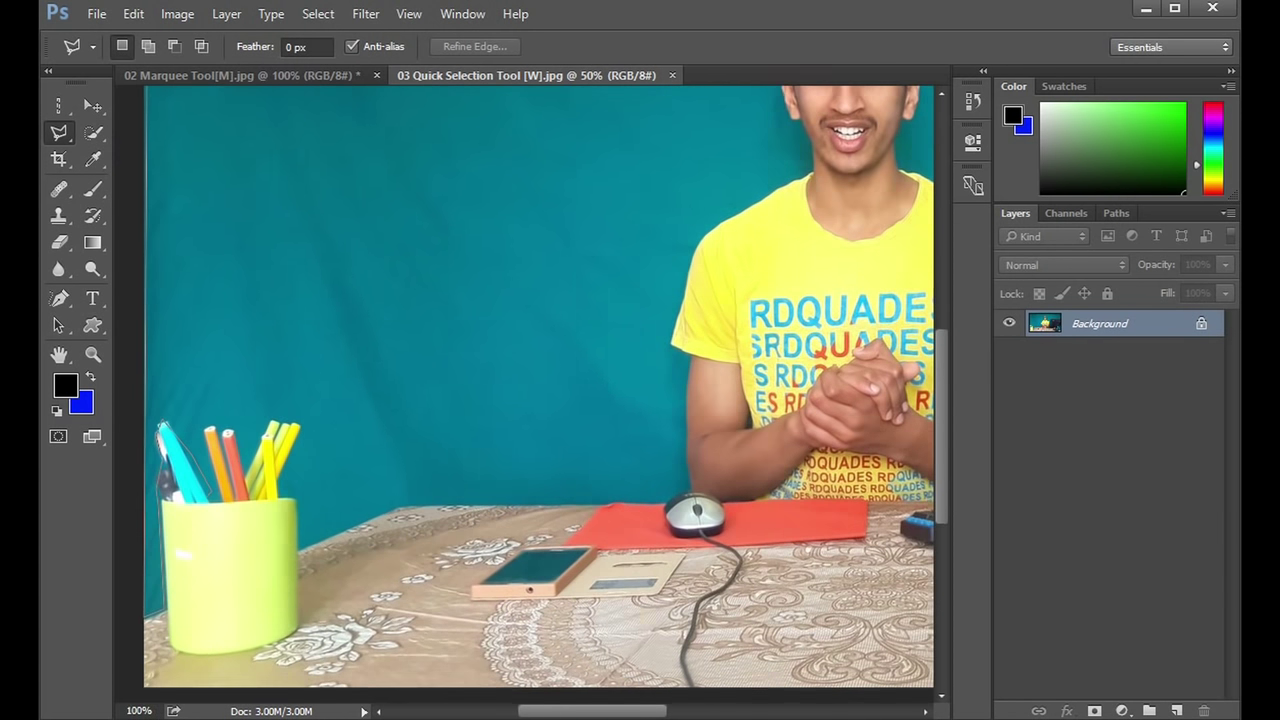
pyautogui.scroll(1, 200, 498)
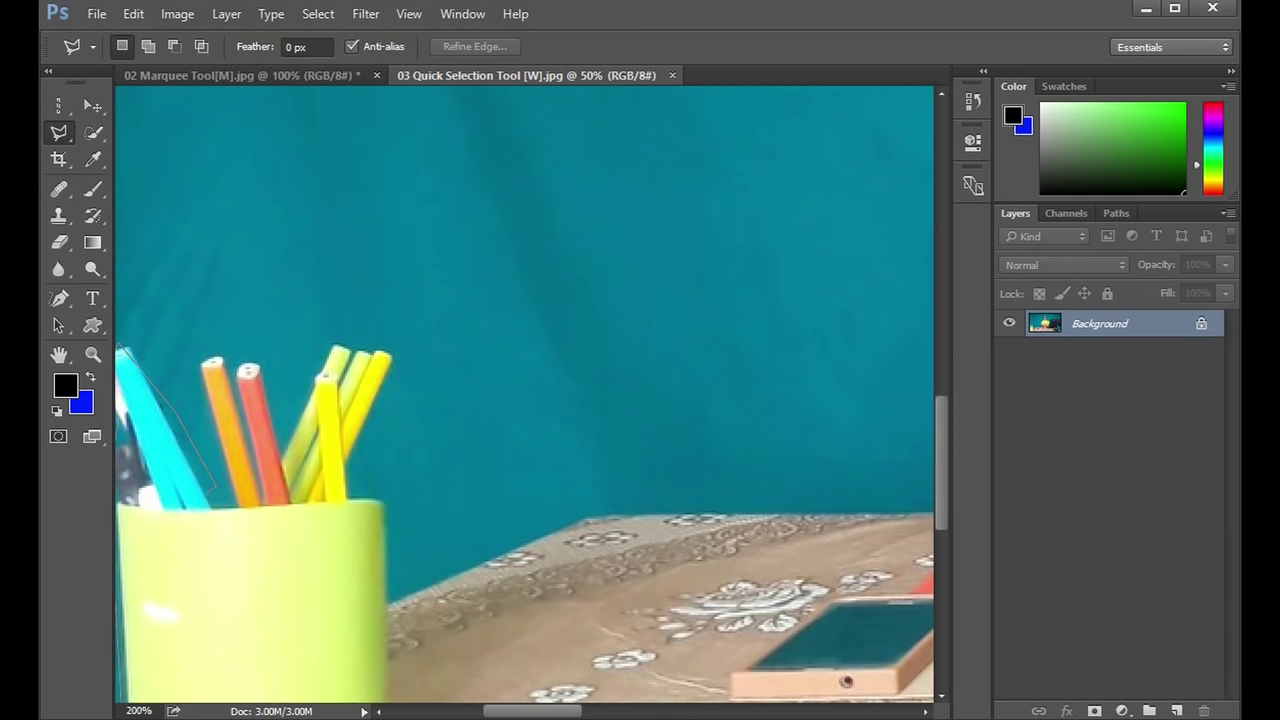
pyautogui.hscroll(-2, 215, 490)
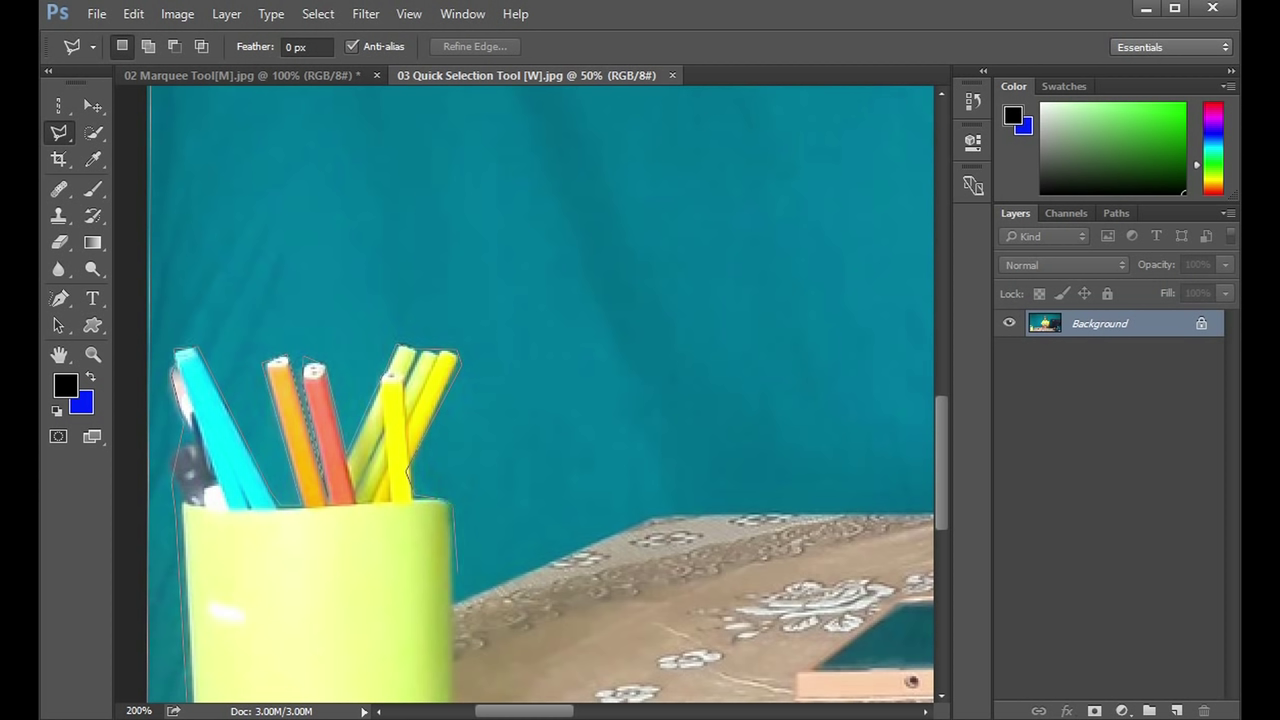
pyautogui.click(456, 597)
pyautogui.click(778, 516)
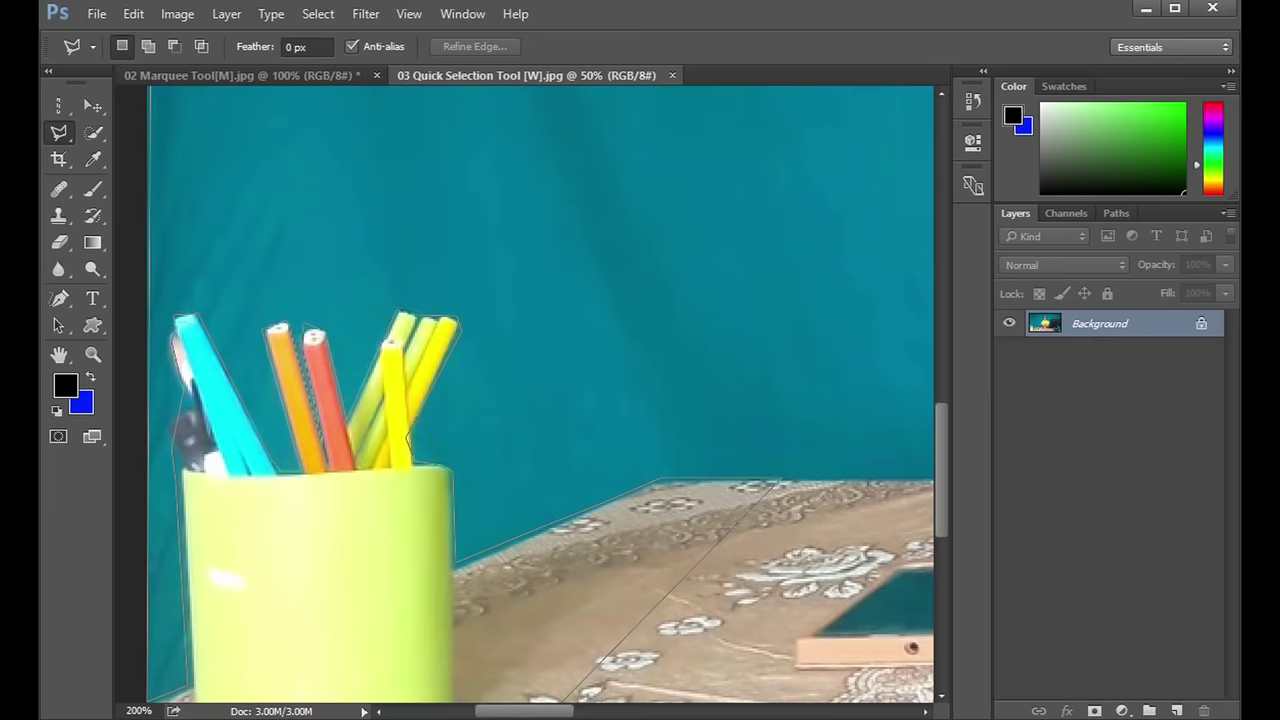
pyautogui.click(798, 383)
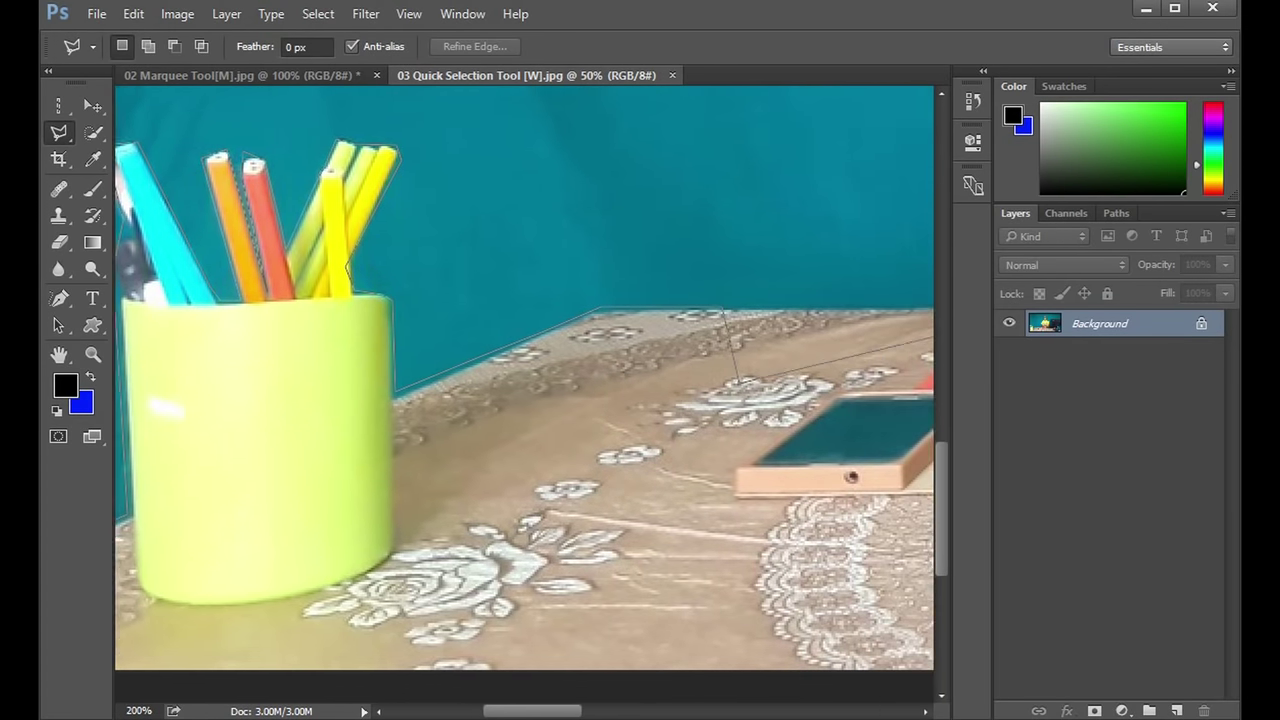
# Drop the stray point, add lasso points past the man's arm and shoulder, then close the outline
pyautogui.press('BackSpace')
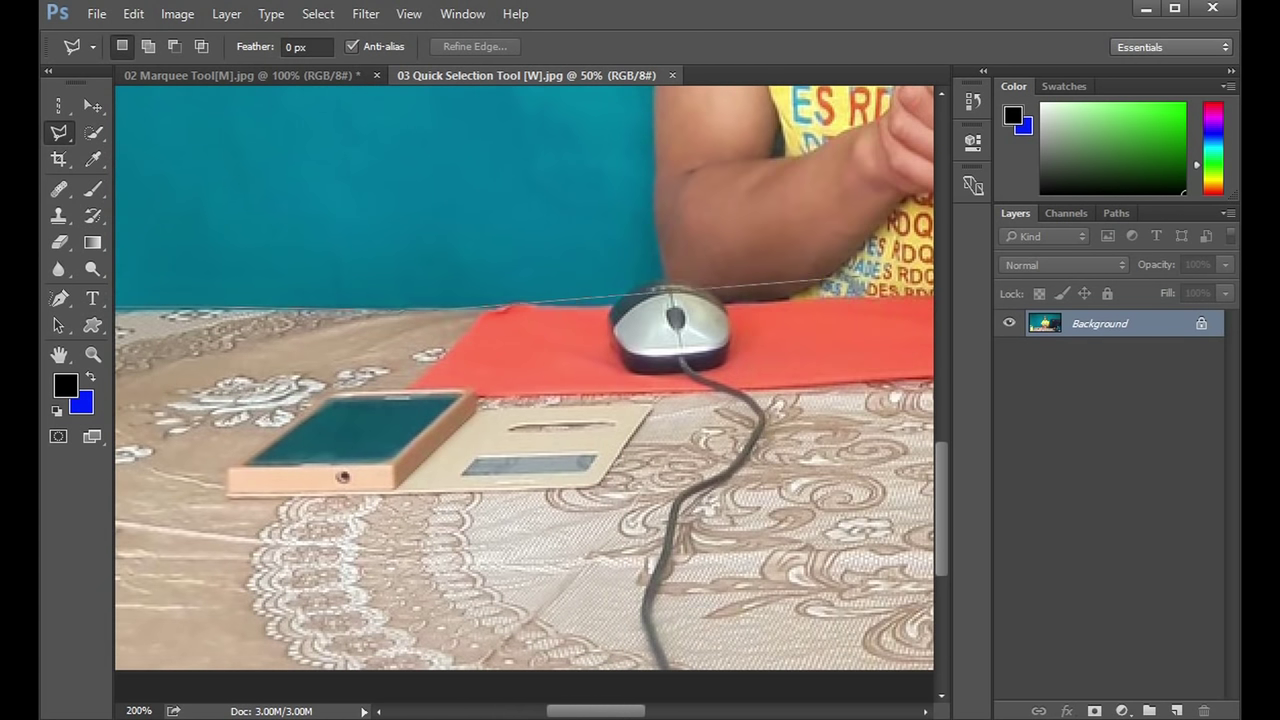
pyautogui.click(616, 298)
pyautogui.click(656, 268)
pyautogui.click(653, 223)
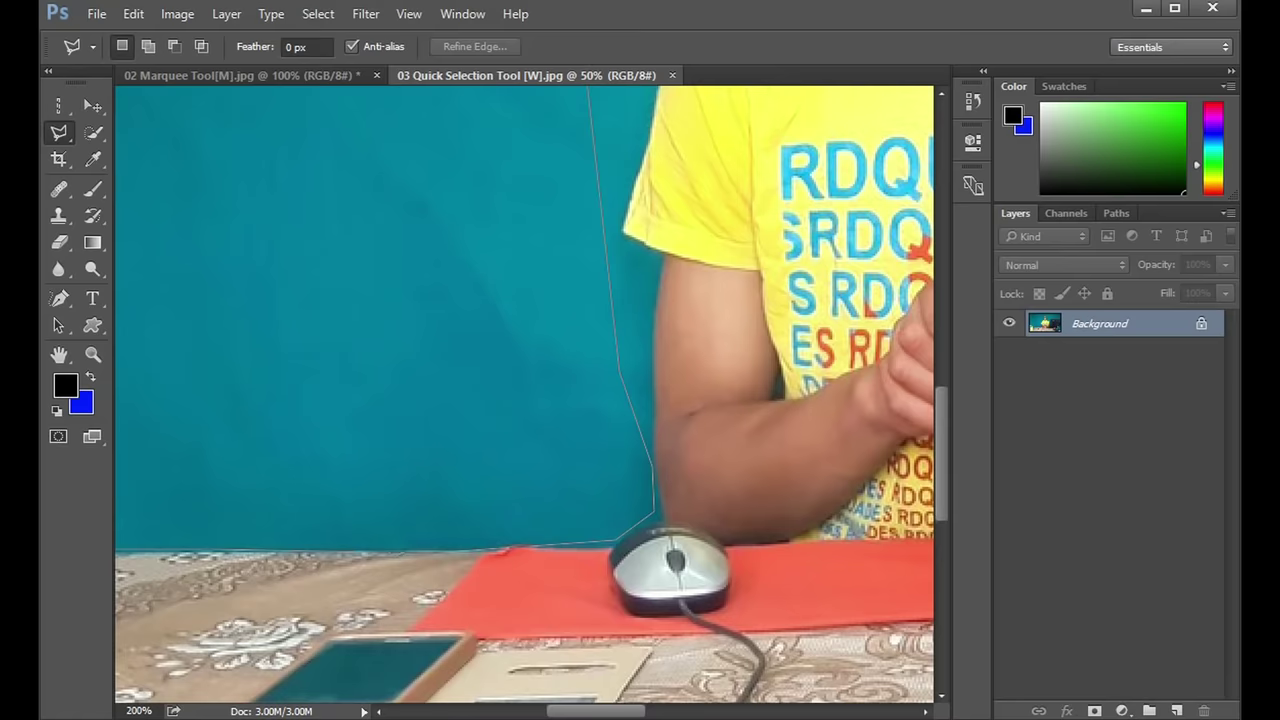
pyautogui.click(590, 86)
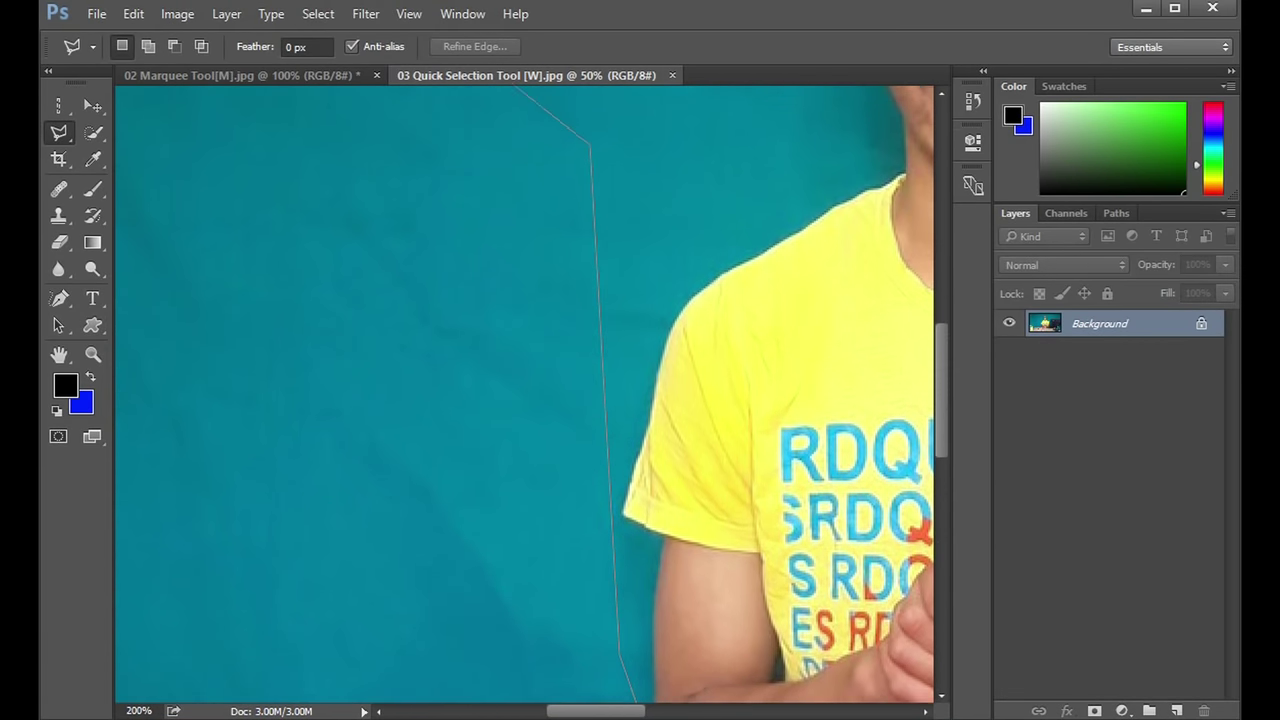
pyautogui.click(375, 110)
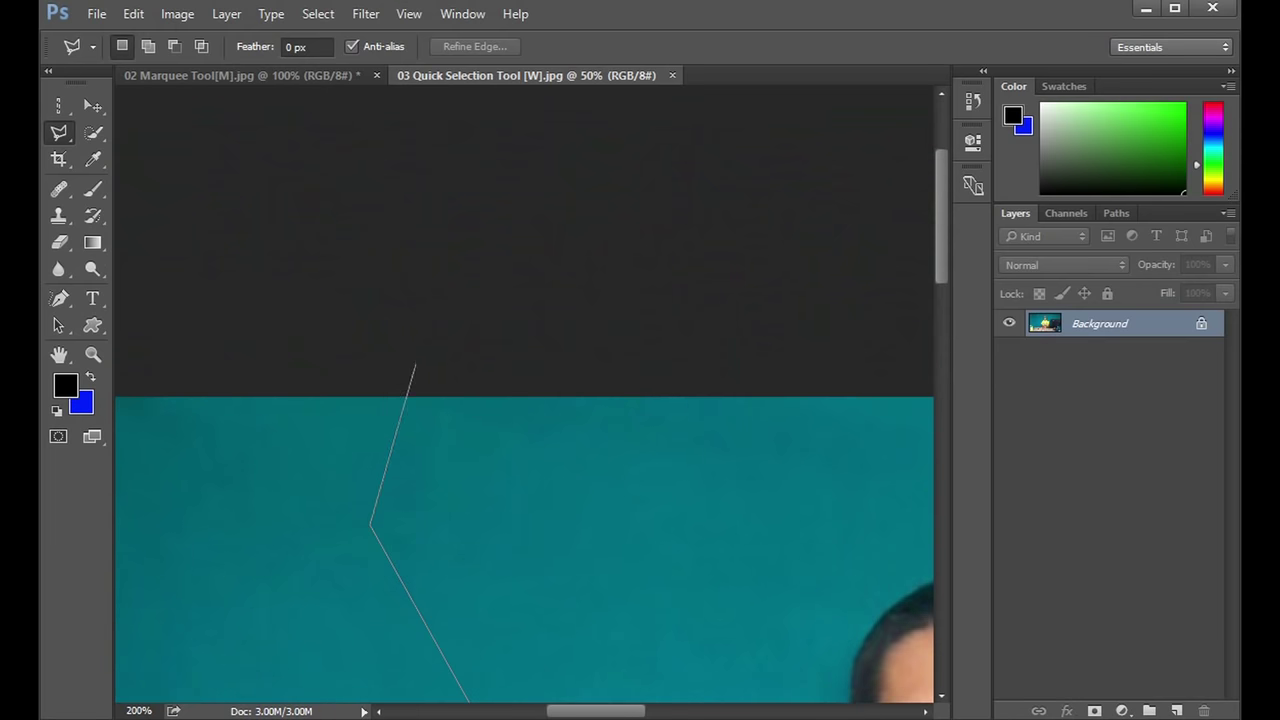
pyautogui.hotkey('ctrl', '-')
pyautogui.hotkey('ctrl', '-')
pyautogui.hotkey('ctrl', '-')
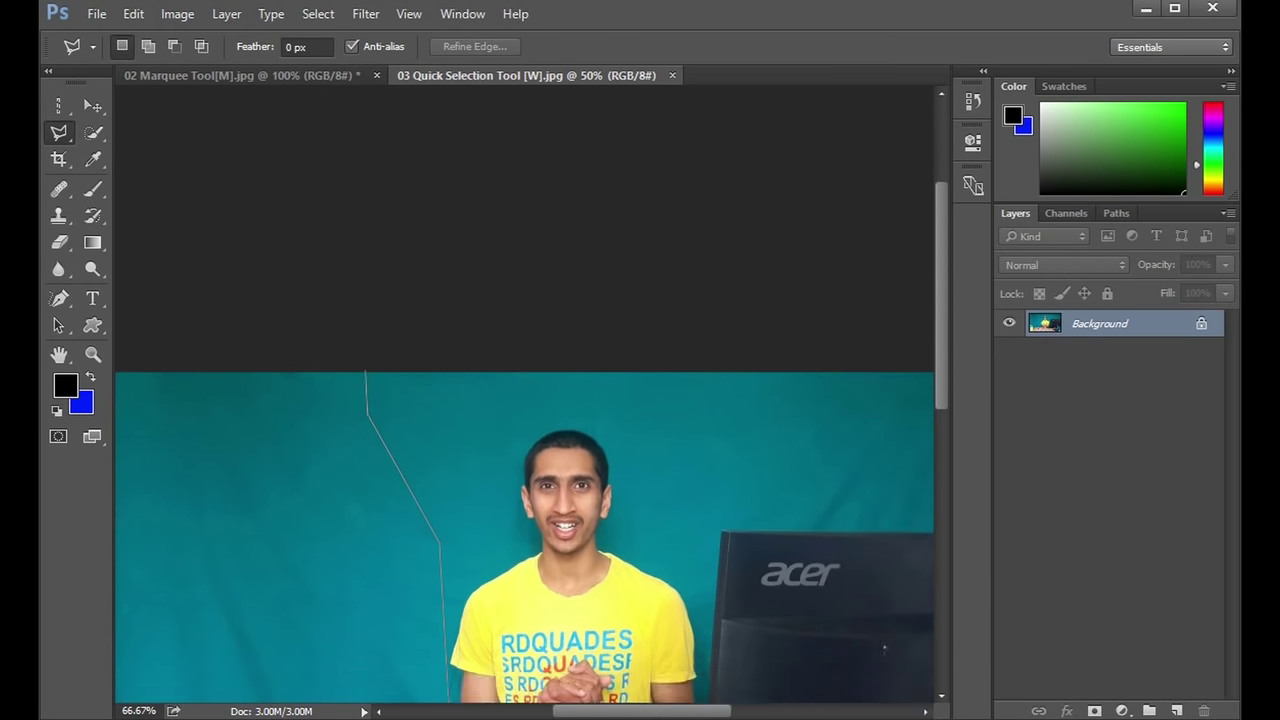
pyautogui.hotkey('ctrl', '-')
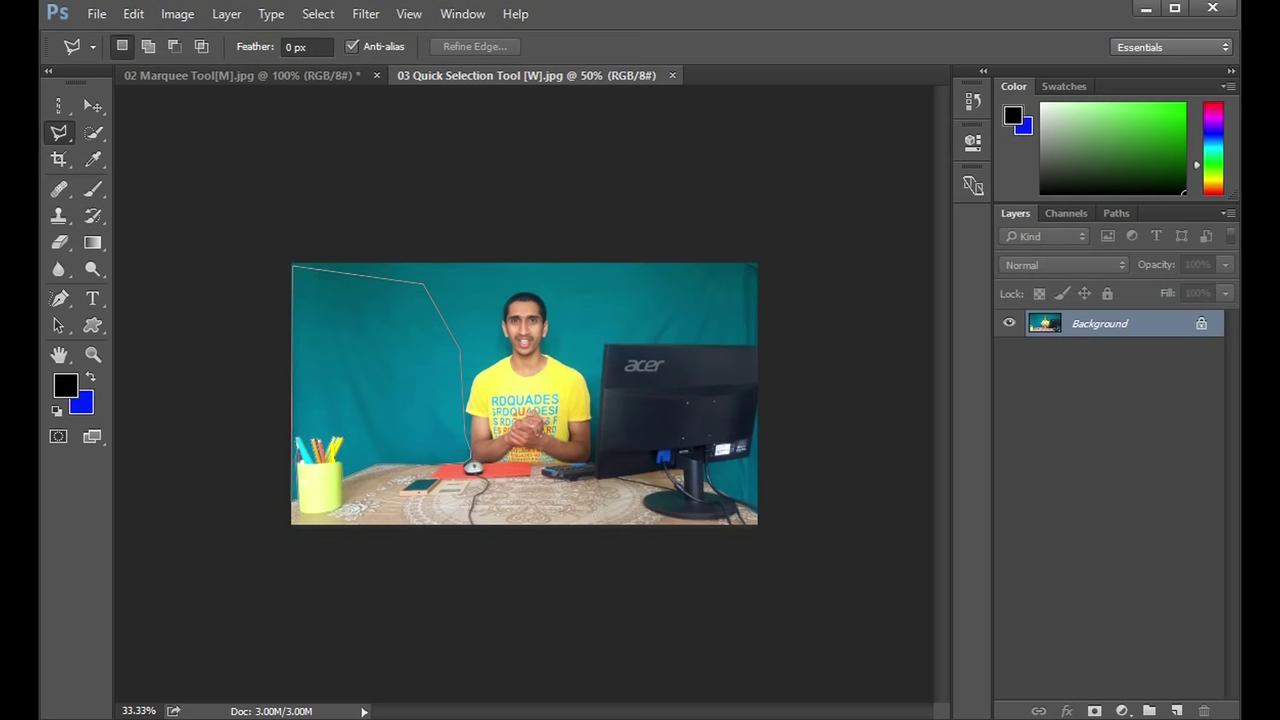
pyautogui.doubleClick(292, 267)
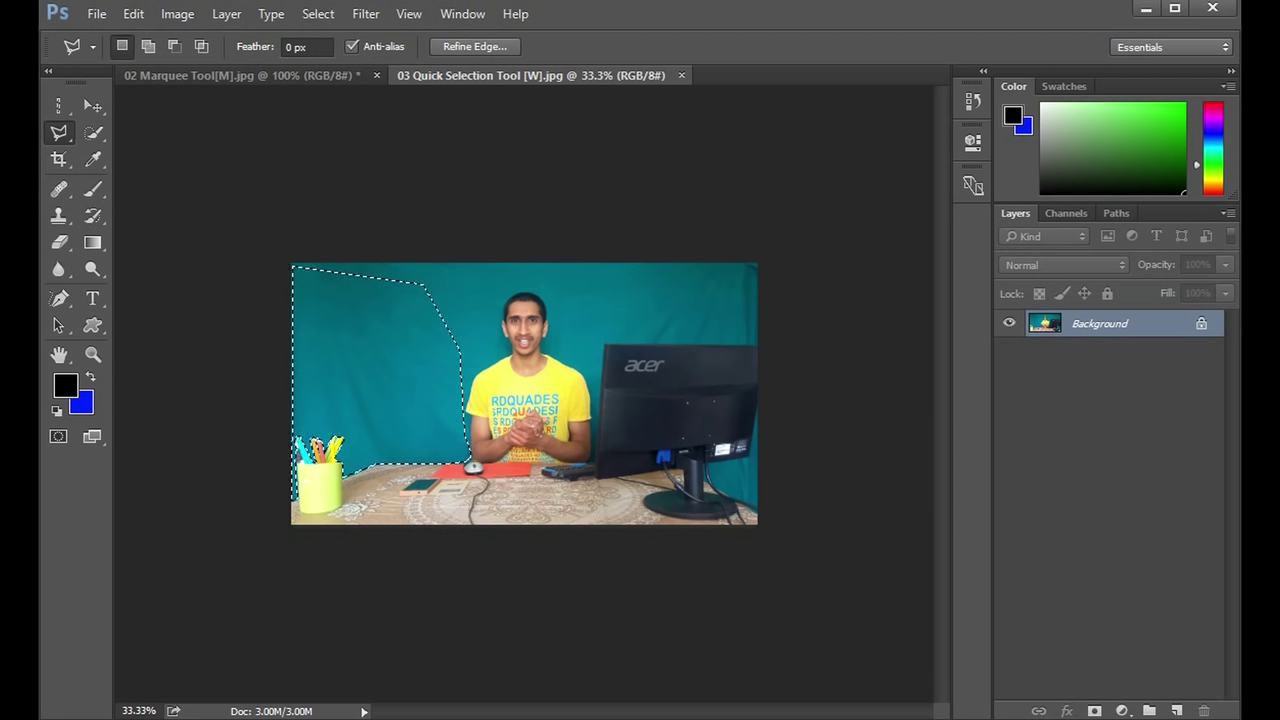
# Fill the selected backdrop with black, then brush a Quick Selection over the man
pyautogui.hotkey('alt', 'BackSpace')
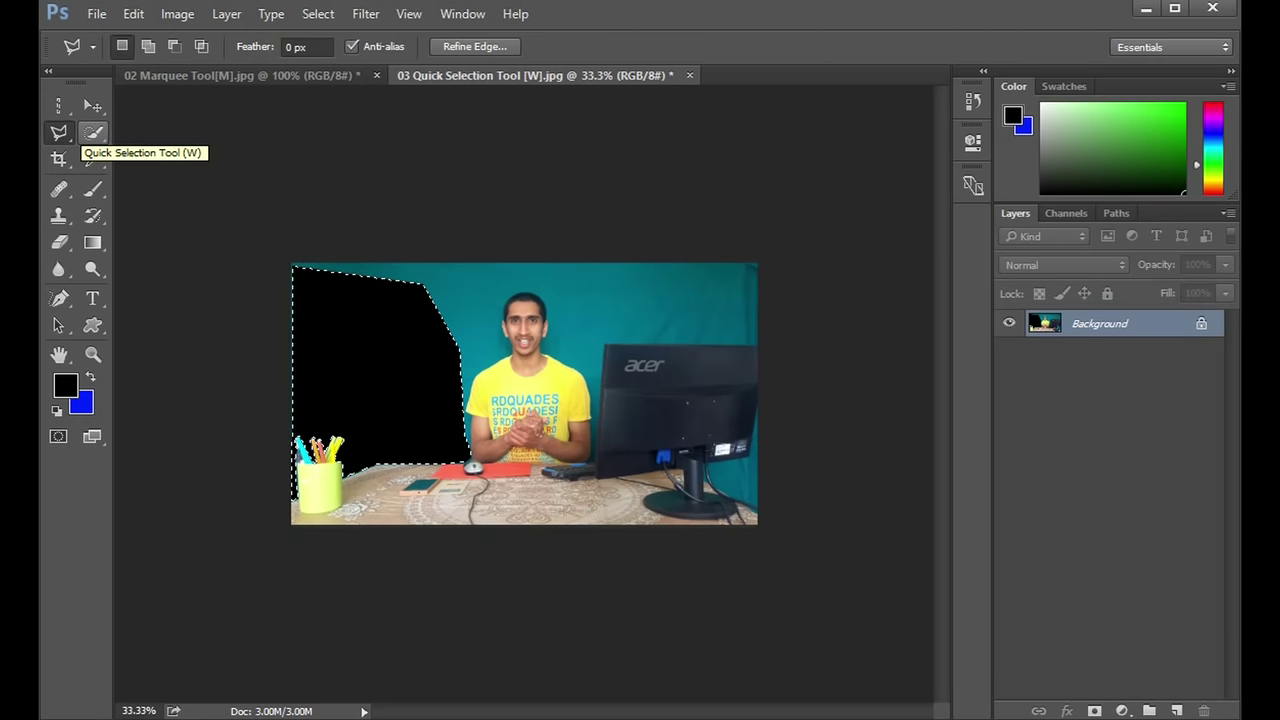
pyautogui.click(93, 132)
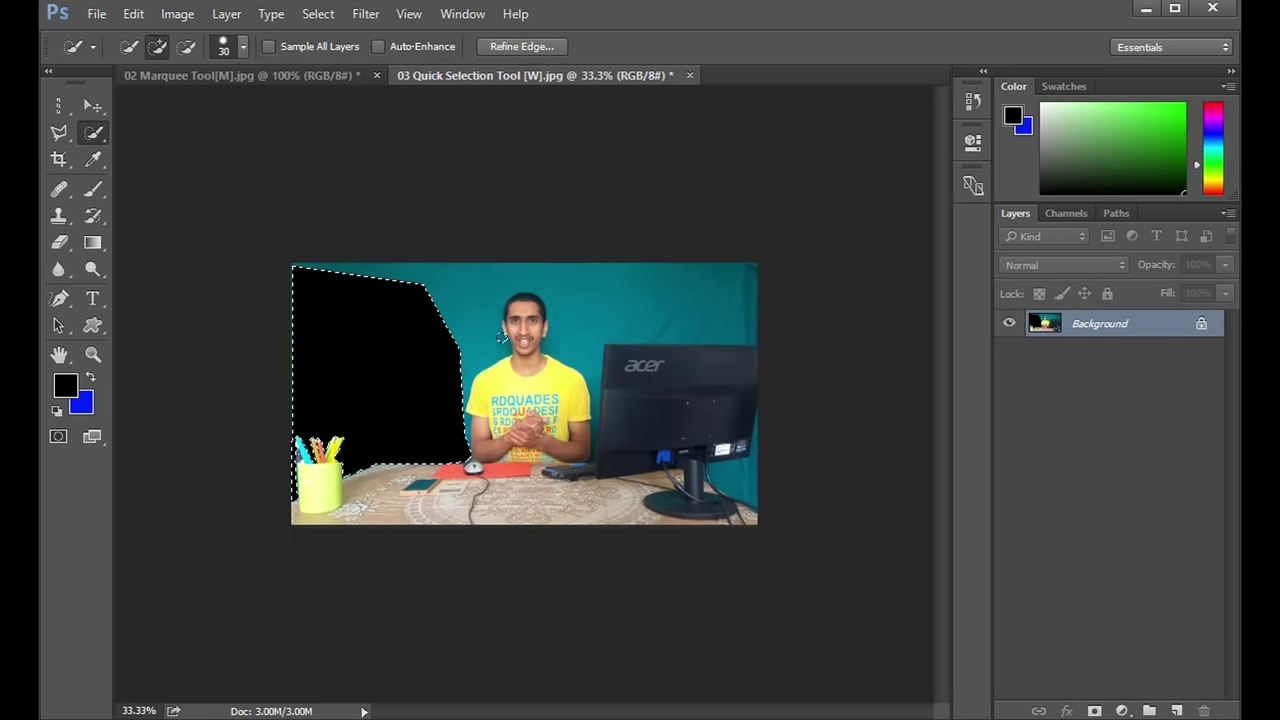
pyautogui.moveTo(502, 338); pyautogui.dragTo(540, 400)
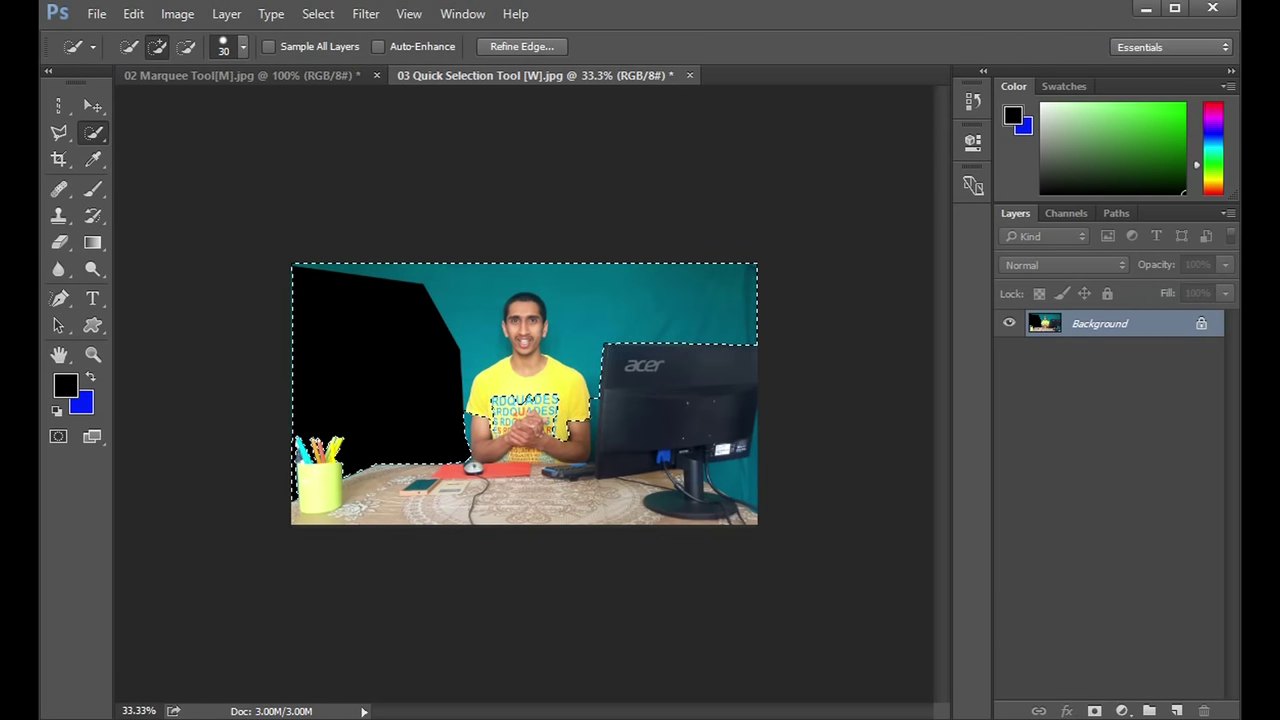
pyautogui.hotkey('ctrl', 'o')
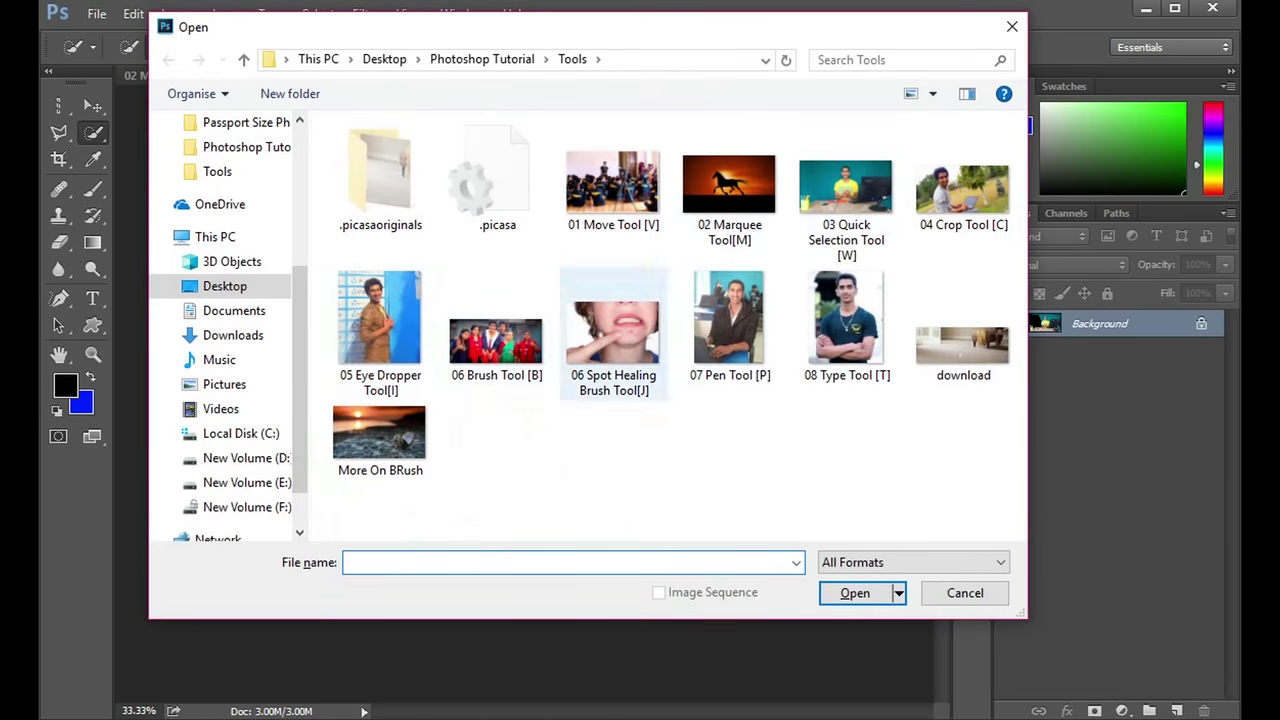
# Close the Marquee Tool and Quick Selection Tool documents without saving changes
pyautogui.doubleClick(846, 195)
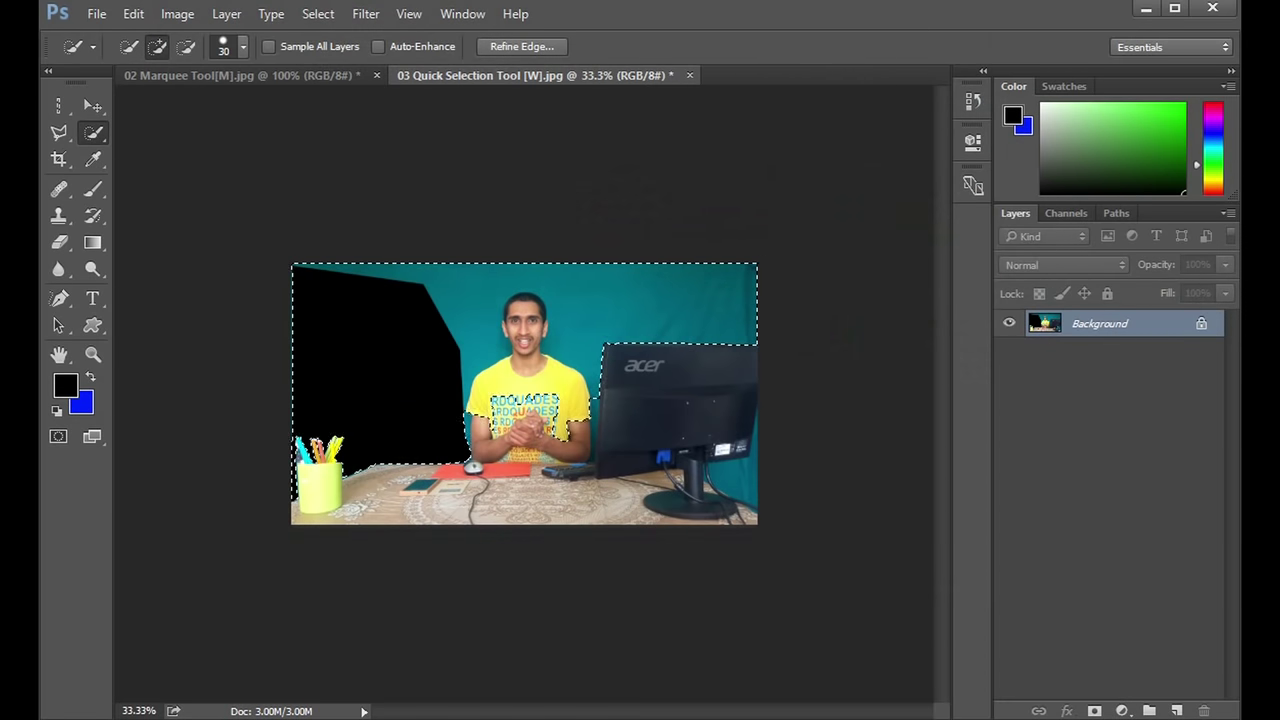
pyautogui.click(376, 75)
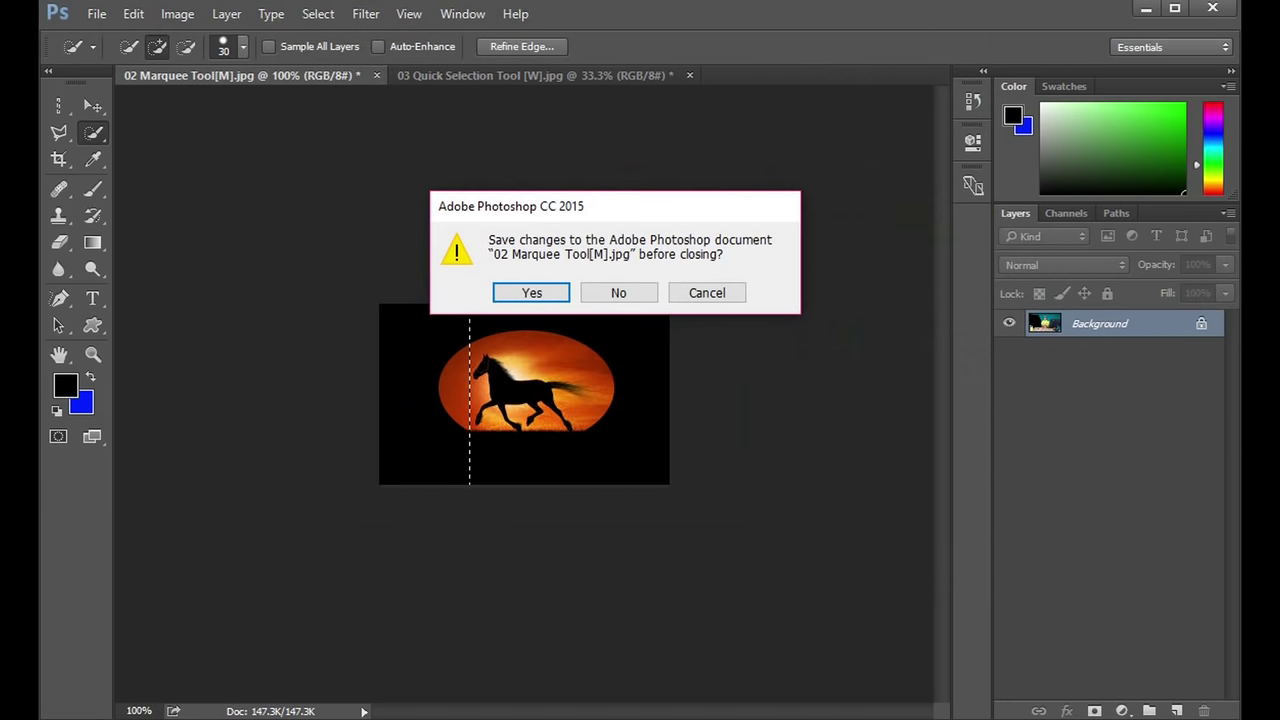
pyautogui.press('n')
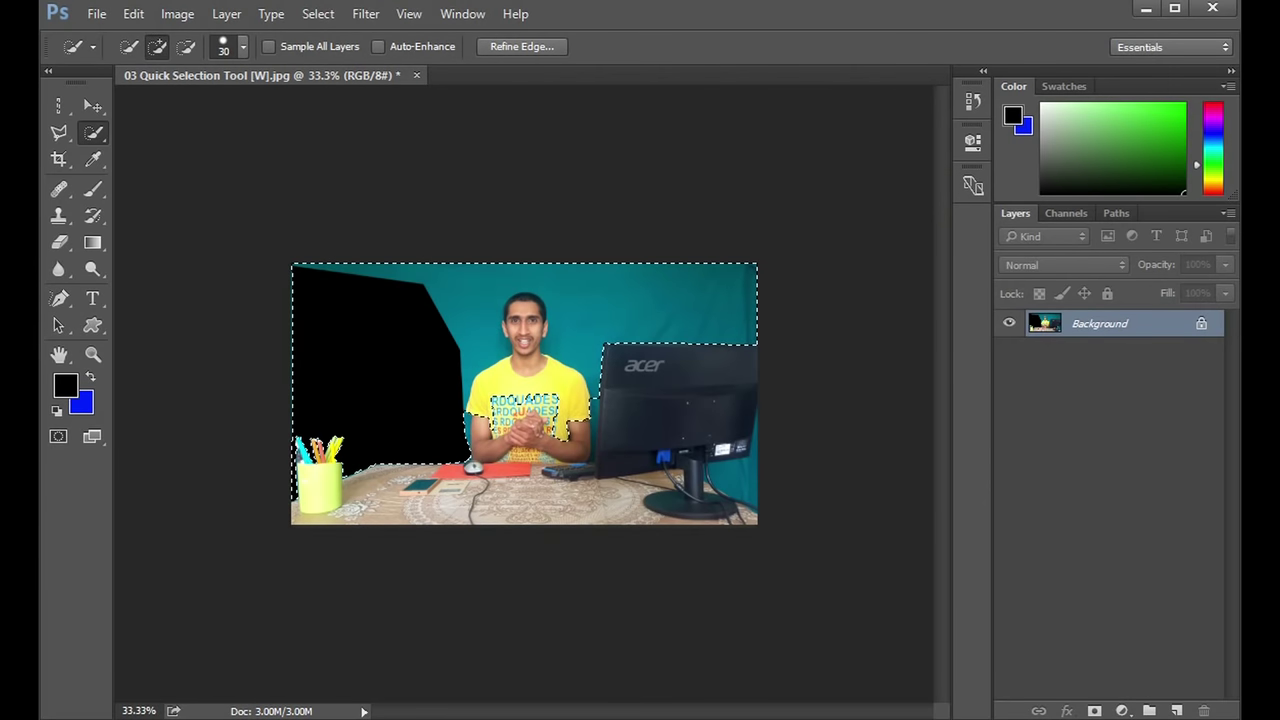
pyautogui.hotkey('ctrl', 'w')
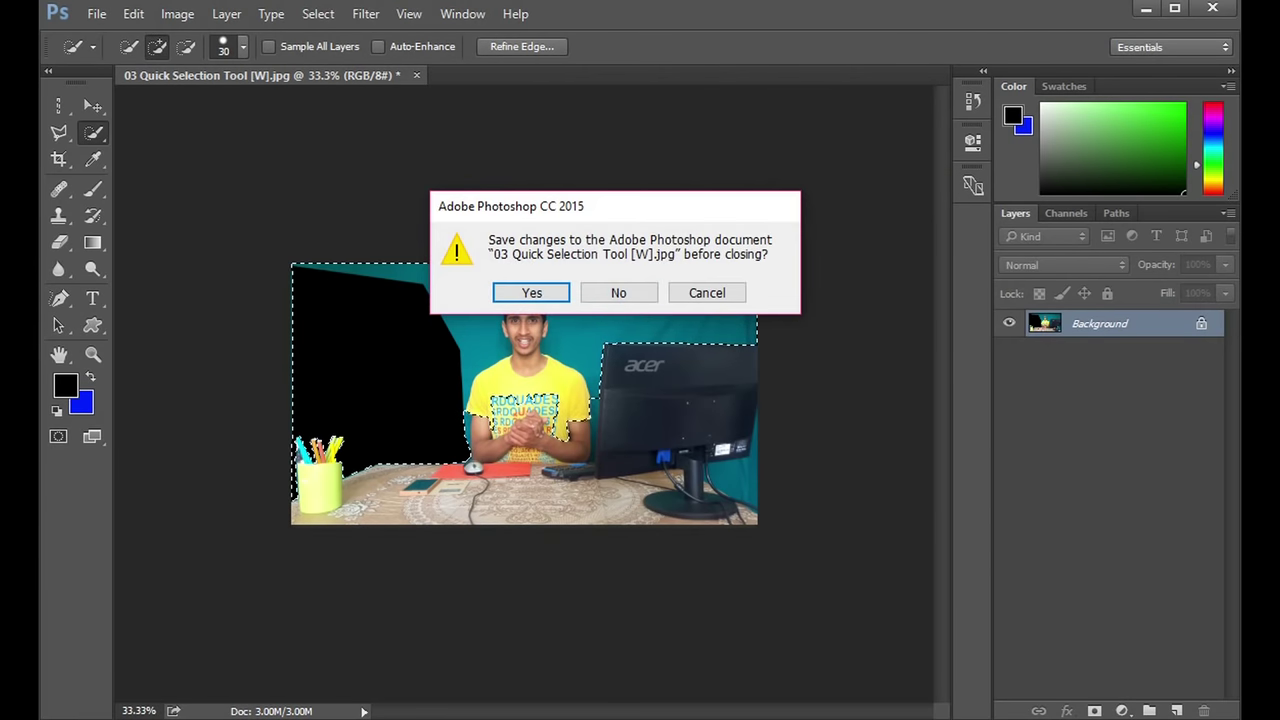
pyautogui.click(617, 291)
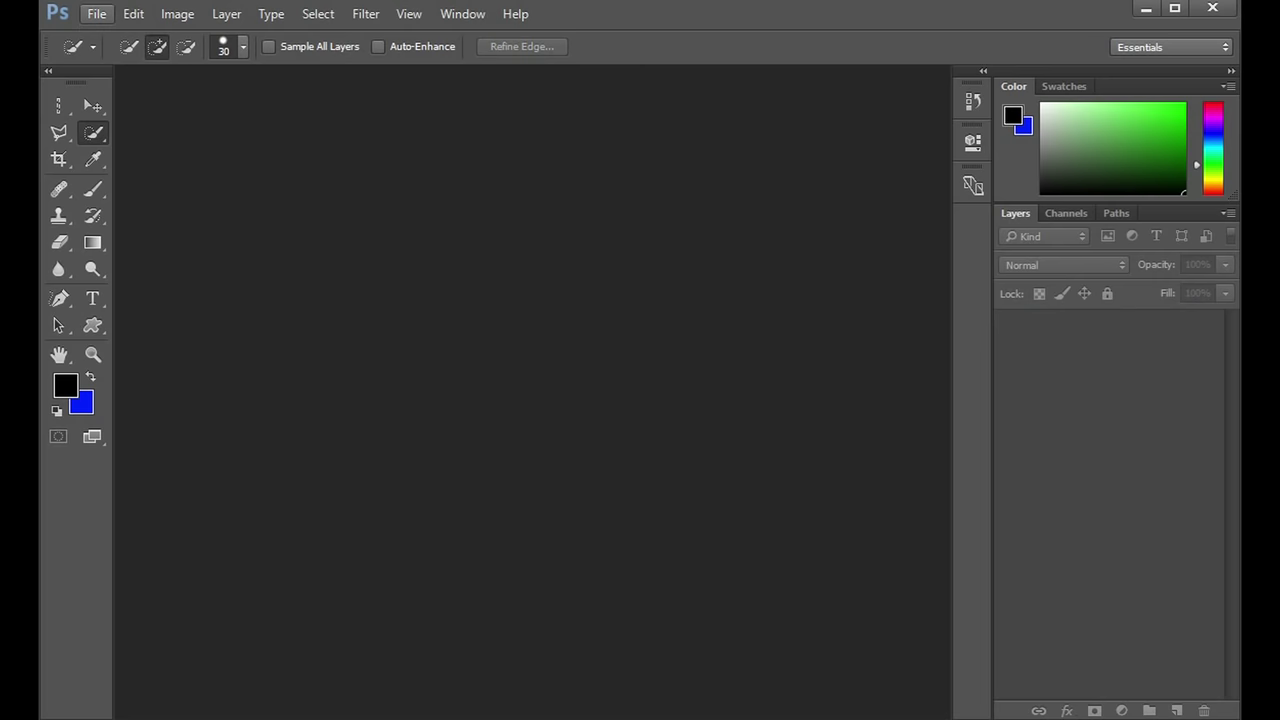
# Reopen the original '03 Quick Selection Tool [W].jpg' through File > Open
pyautogui.click(96, 13)
pyautogui.click(110, 51)
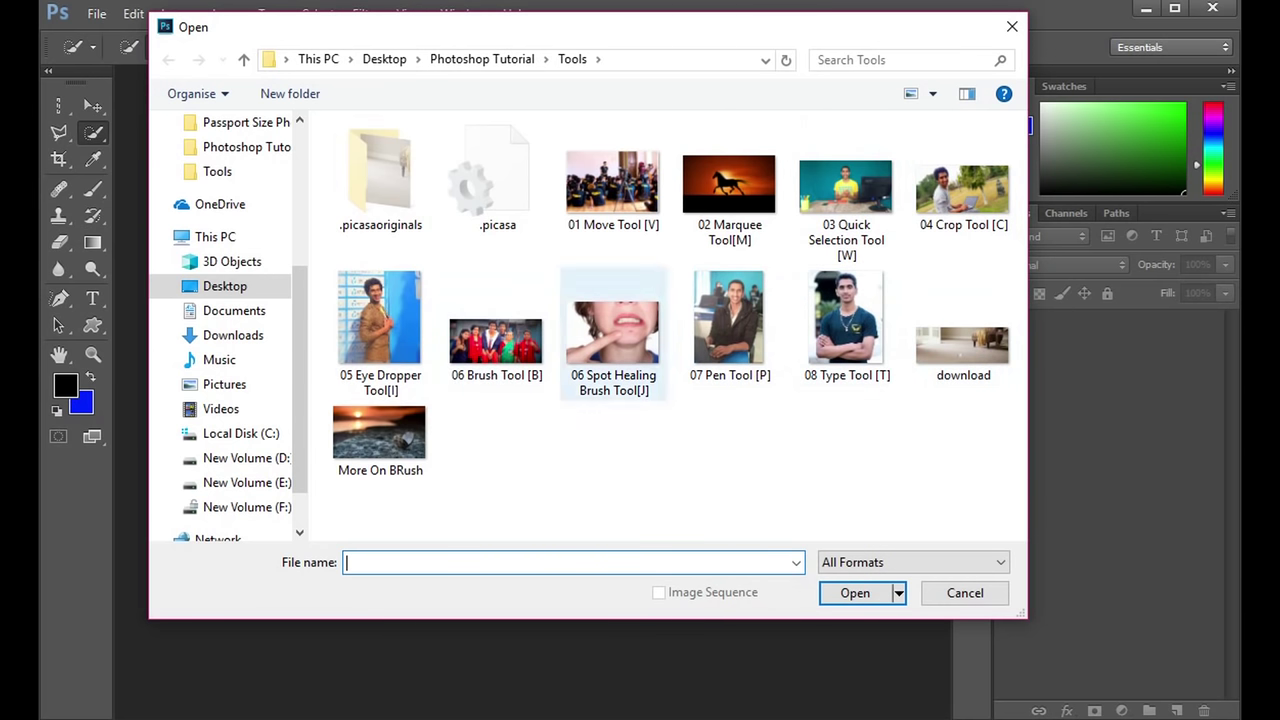
pyautogui.doubleClick(846, 190)
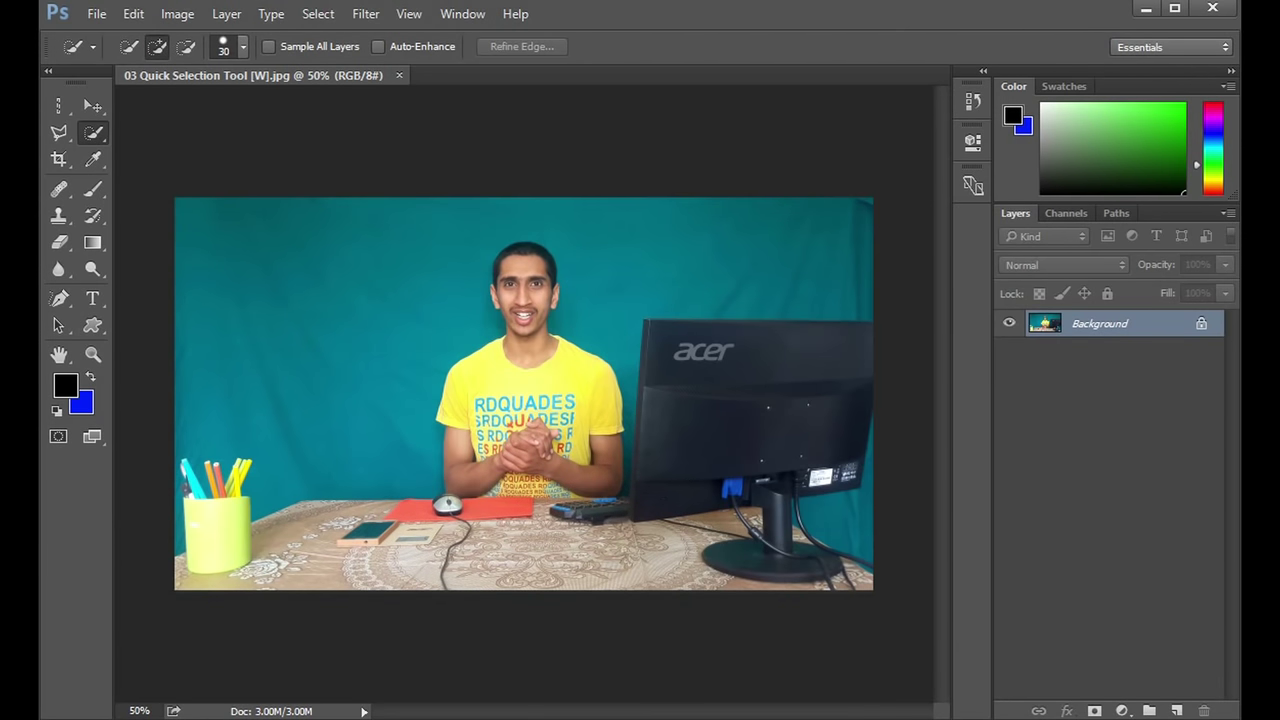
# Brush a Quick Selection over the teal backdrop around the man and monitor, redoing it after deselecting
pyautogui.rightClick(93, 132)
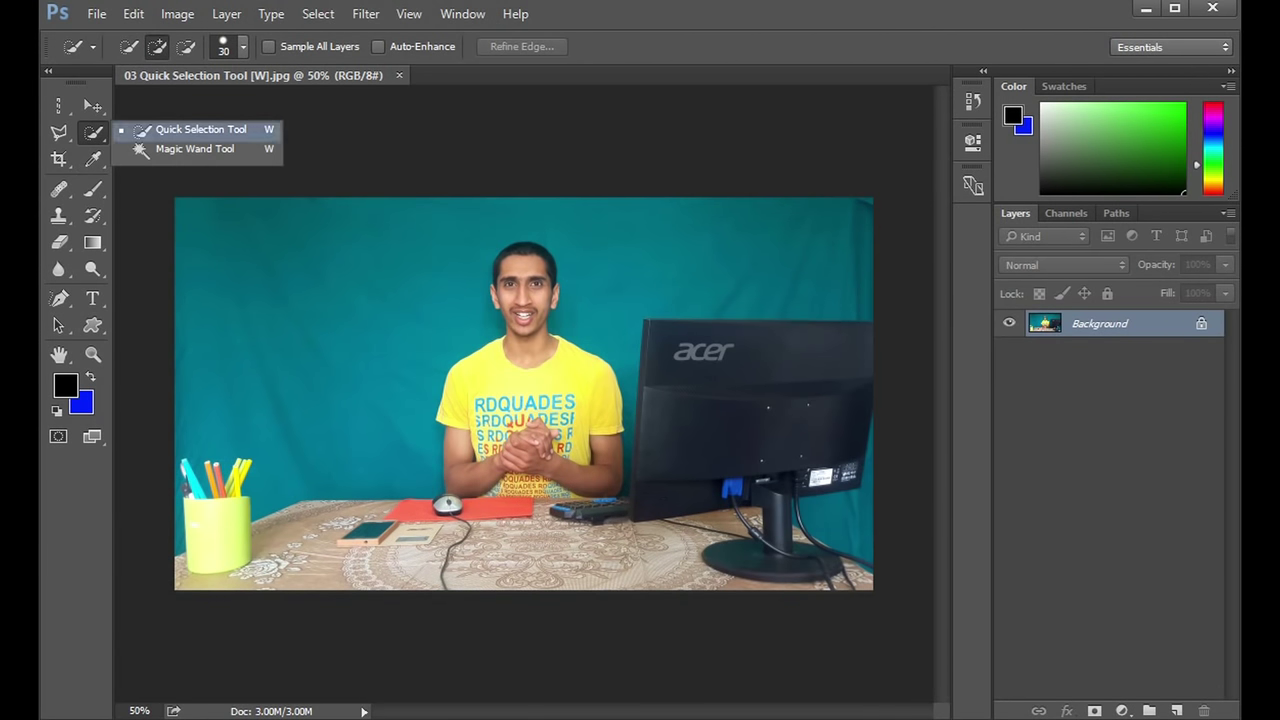
pyautogui.click(195, 129)
pyautogui.moveTo(190, 212); pyautogui.dragTo(280, 495)
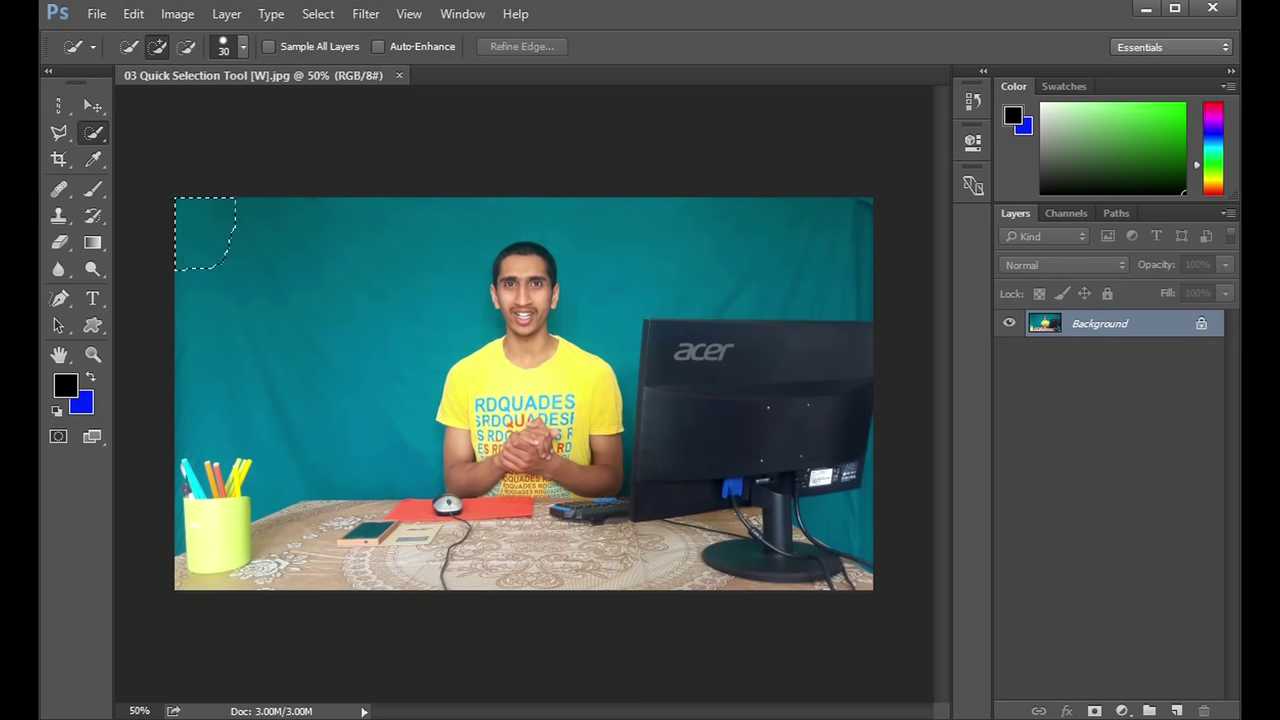
pyautogui.moveTo(530, 225)
pyautogui.mouseDown()
pyautogui.moveTo(700, 240)
pyautogui.moveTo(850, 280)
pyautogui.mouseUp()
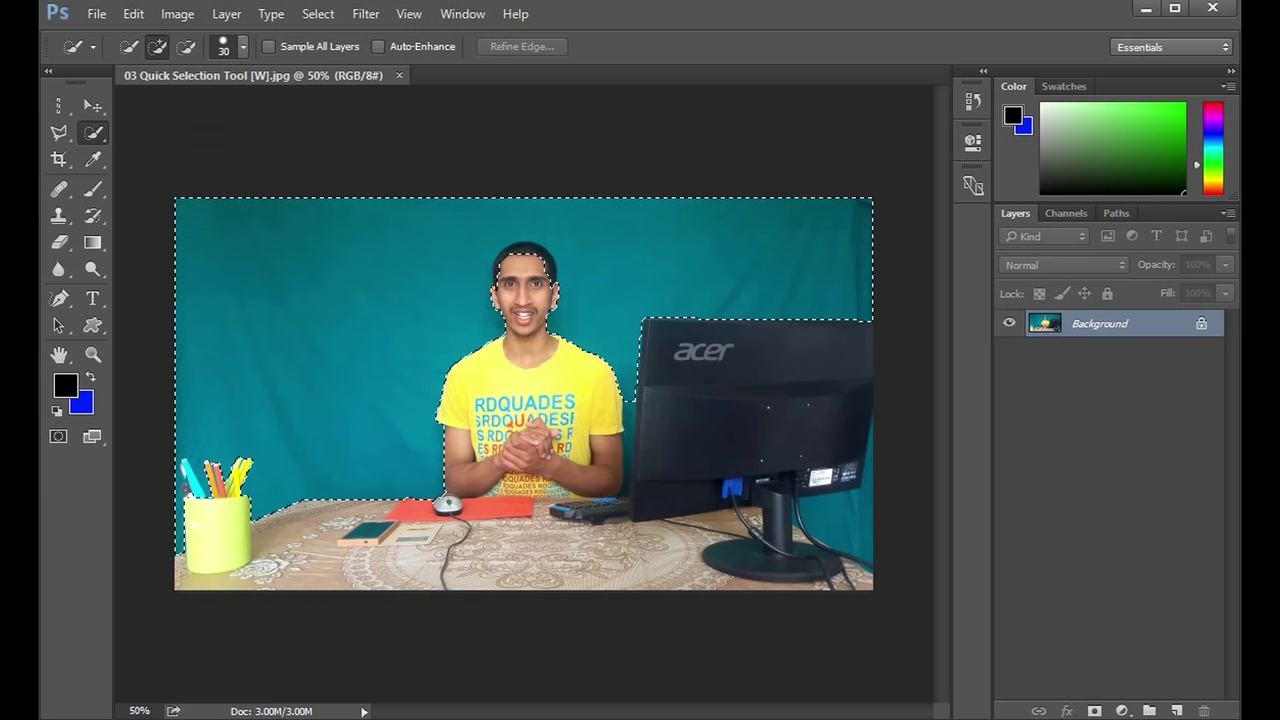
pyautogui.moveTo(865, 430); pyautogui.dragTo(830, 560)
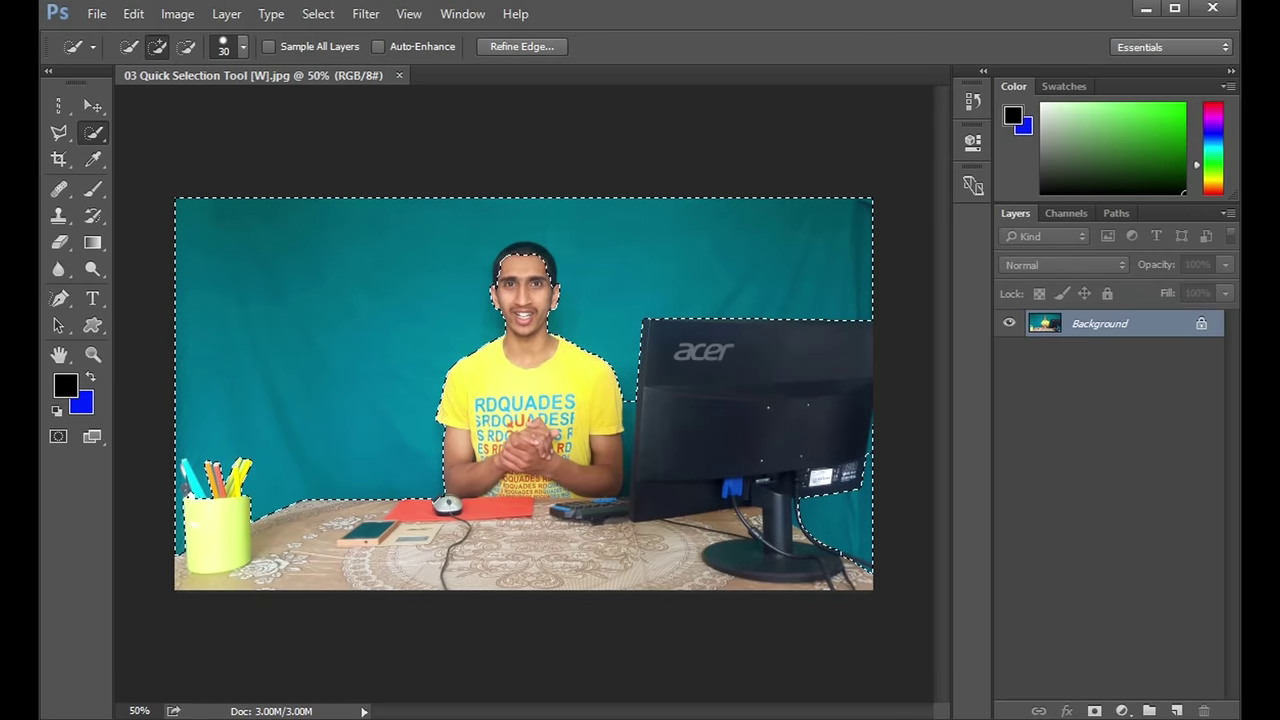
pyautogui.hotkey('ctrl', 'd')
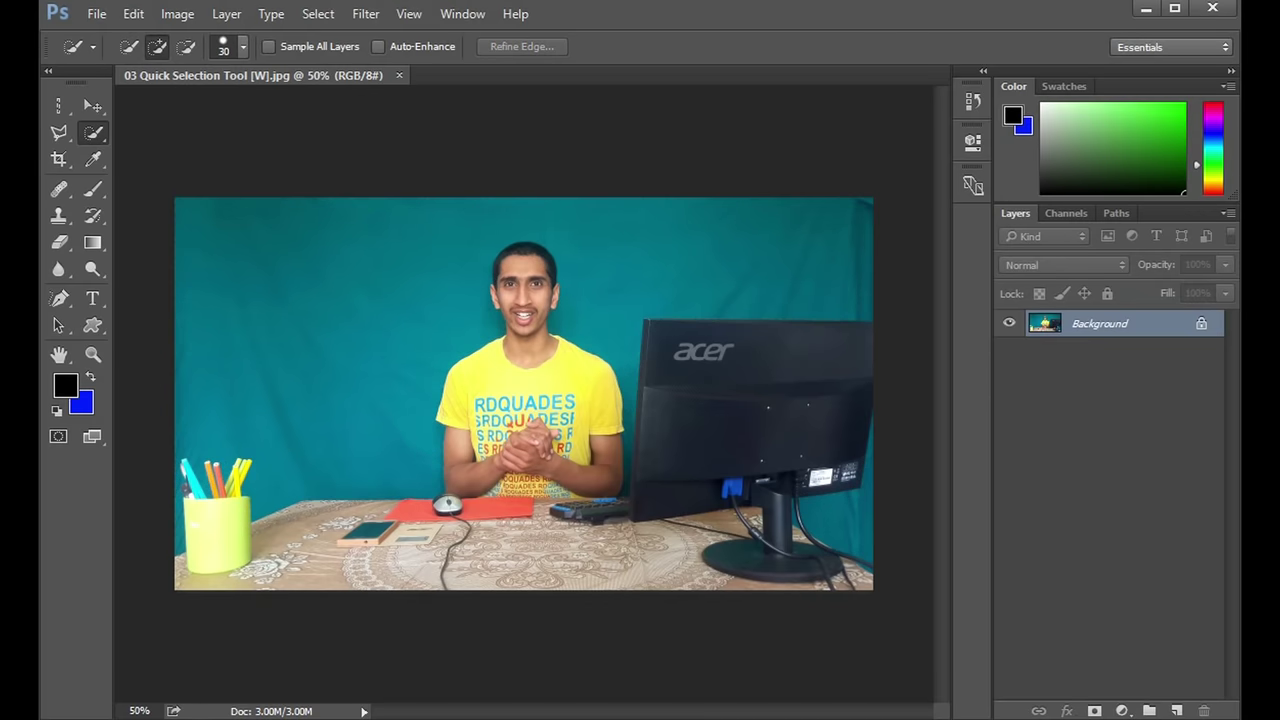
pyautogui.moveTo(190, 440); pyautogui.dragTo(300, 300)
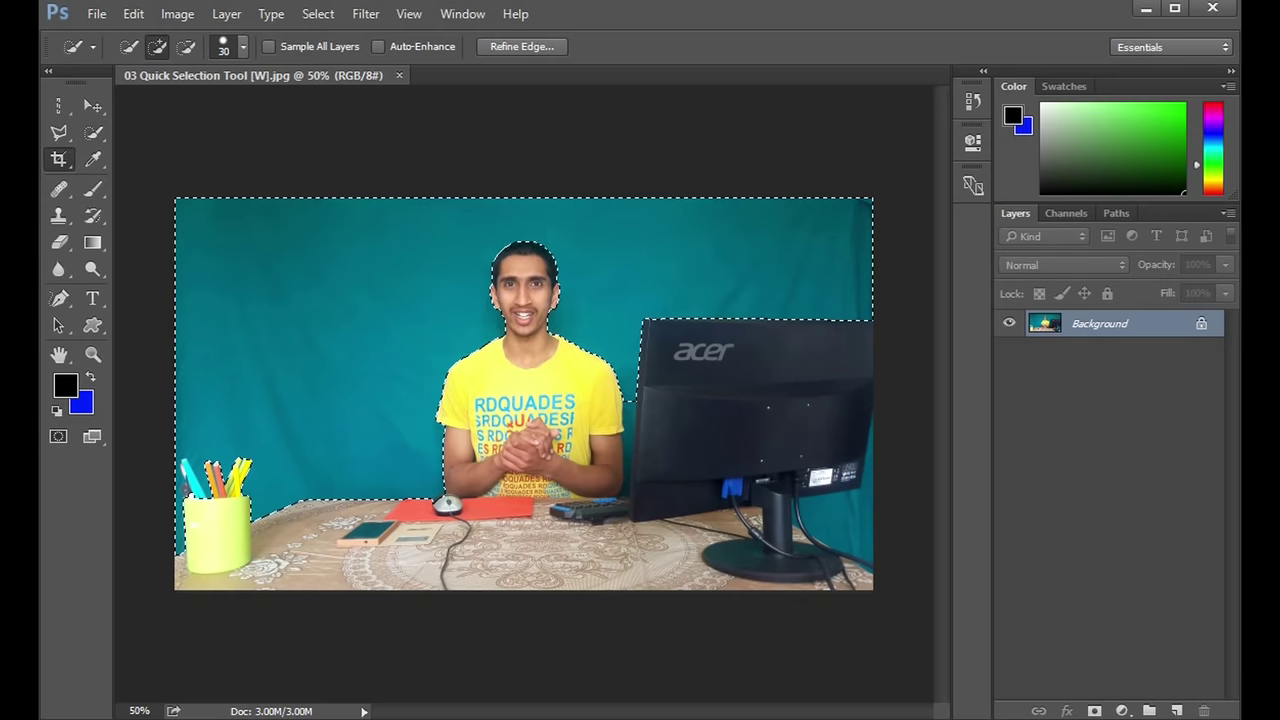
# Open the '04 Crop Tool [C].jpg' park photo
pyautogui.click(59, 158)
pyautogui.click(97, 14)
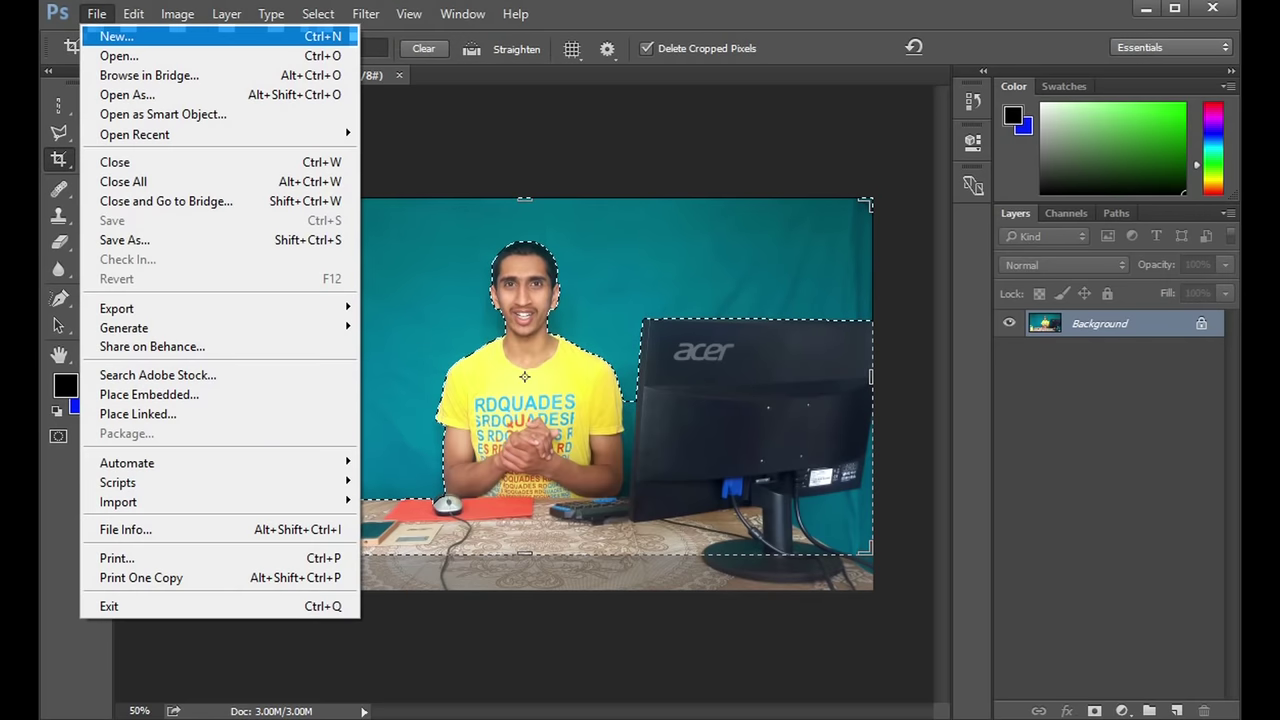
pyautogui.click(97, 14)
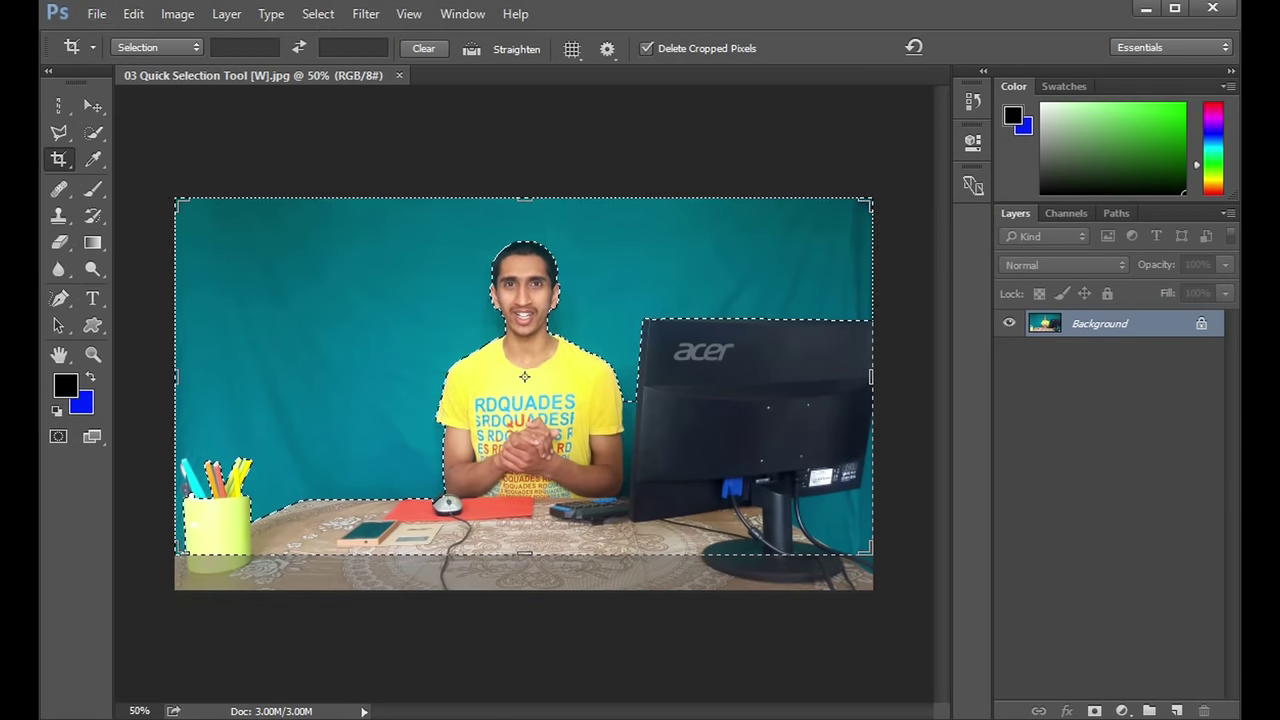
pyautogui.click(97, 14)
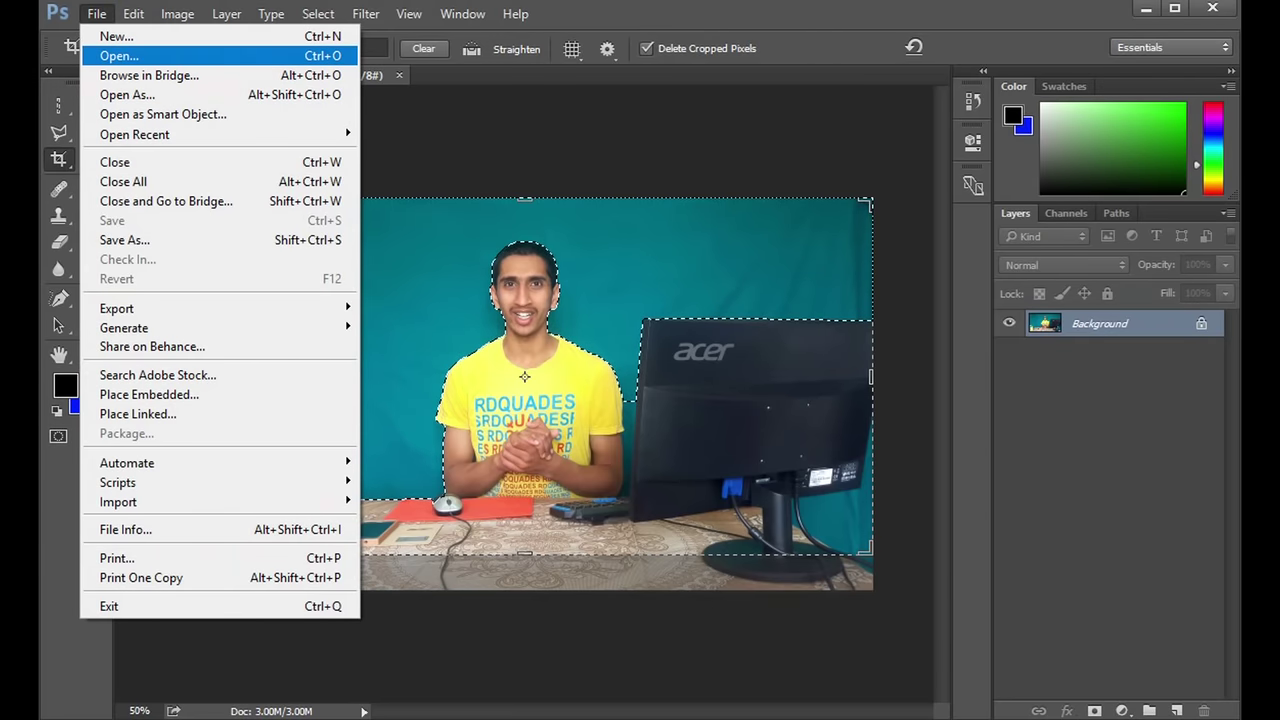
pyautogui.click(119, 55)
pyautogui.doubleClick(962, 190)
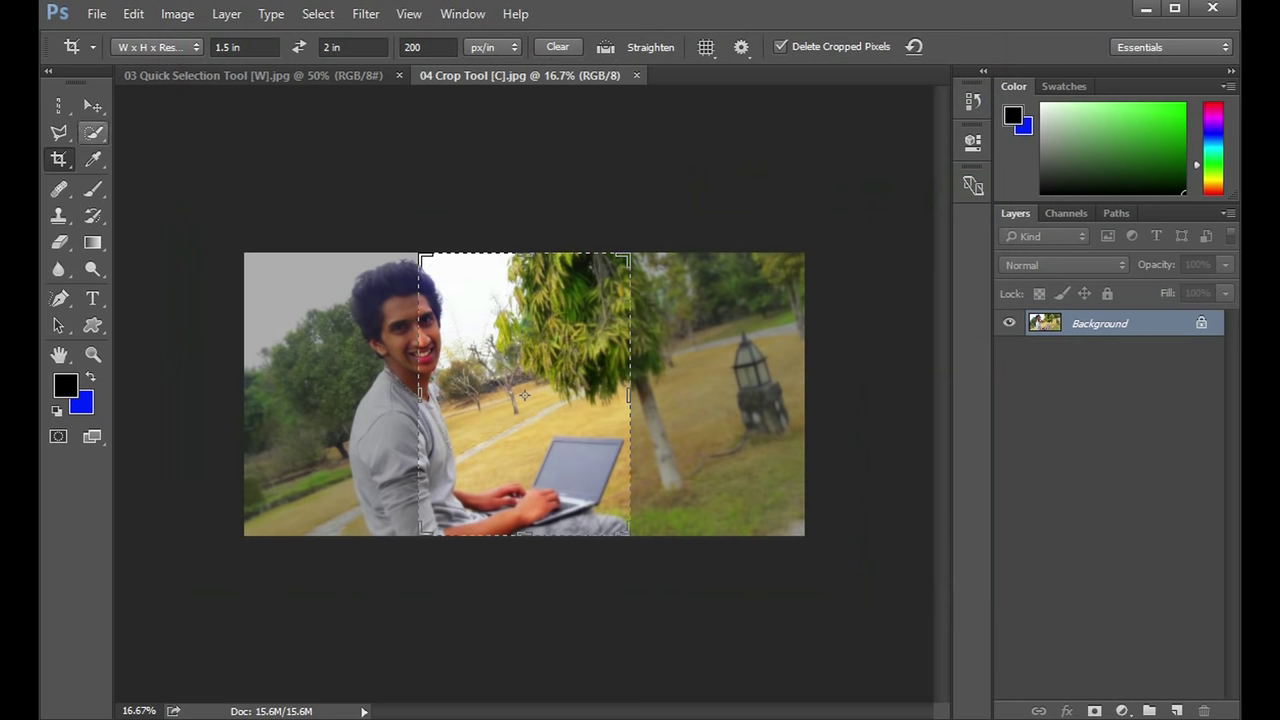
# Draw a crop box over the photo and set the crop preset to Ratio
pyautogui.click(92, 105)
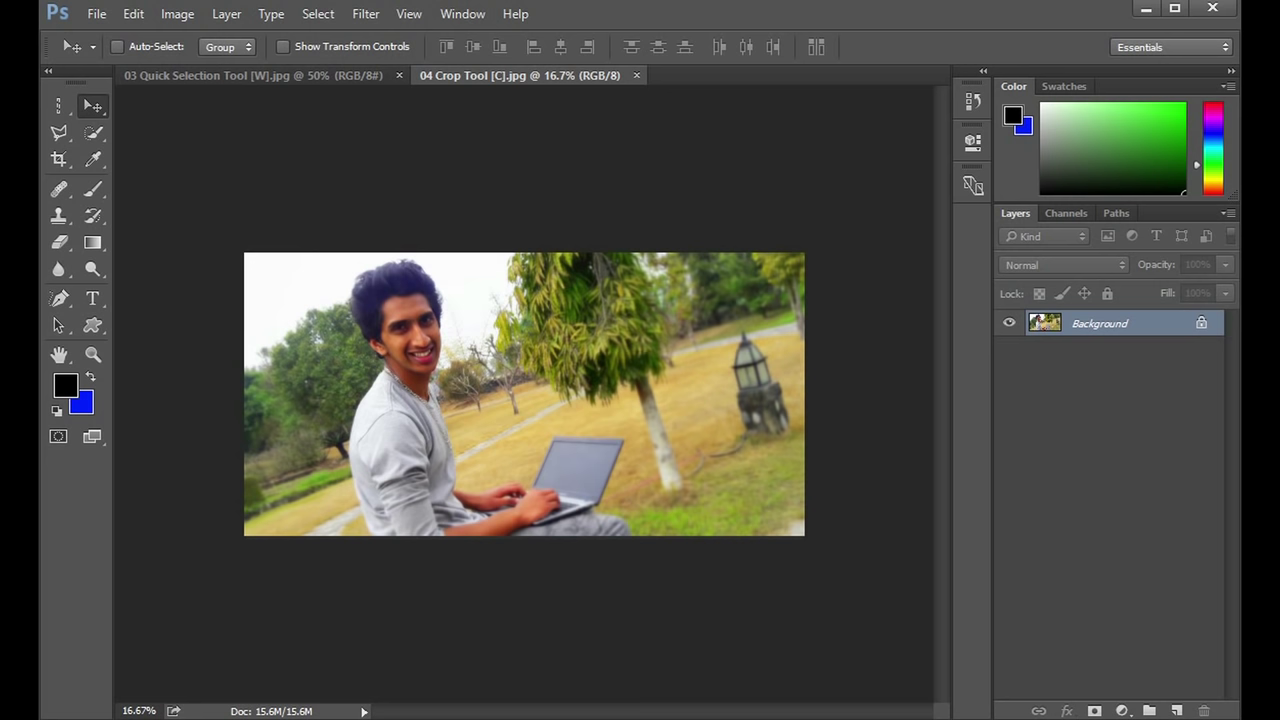
pyautogui.click(59, 158)
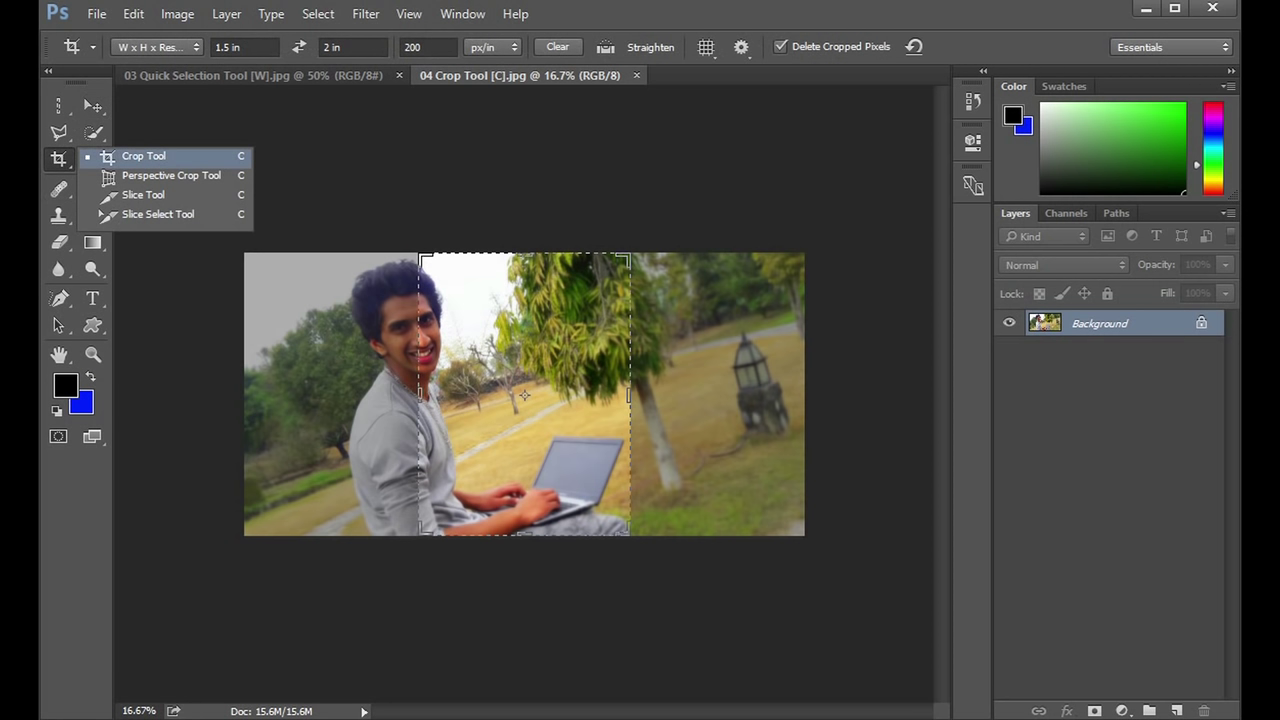
pyautogui.click(143, 156)
pyautogui.moveTo(524, 395); pyautogui.dragTo(524, 398)
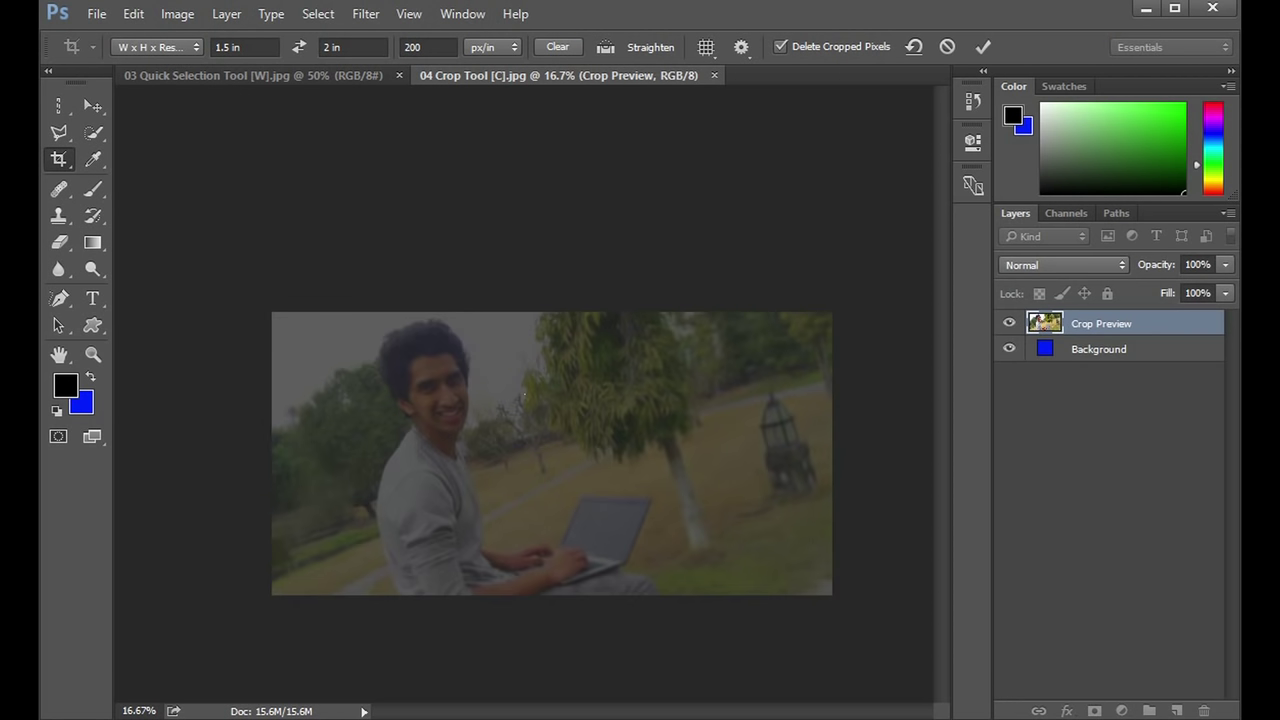
pyautogui.click(157, 47)
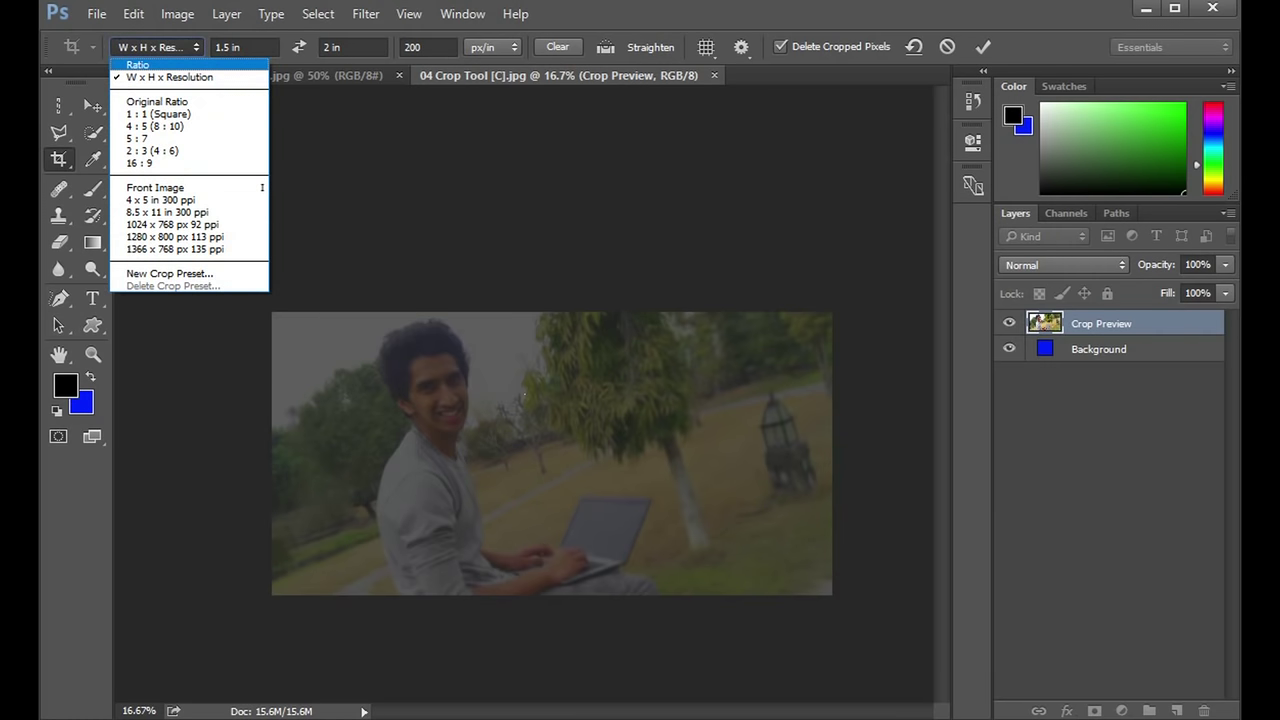
pyautogui.click(137, 64)
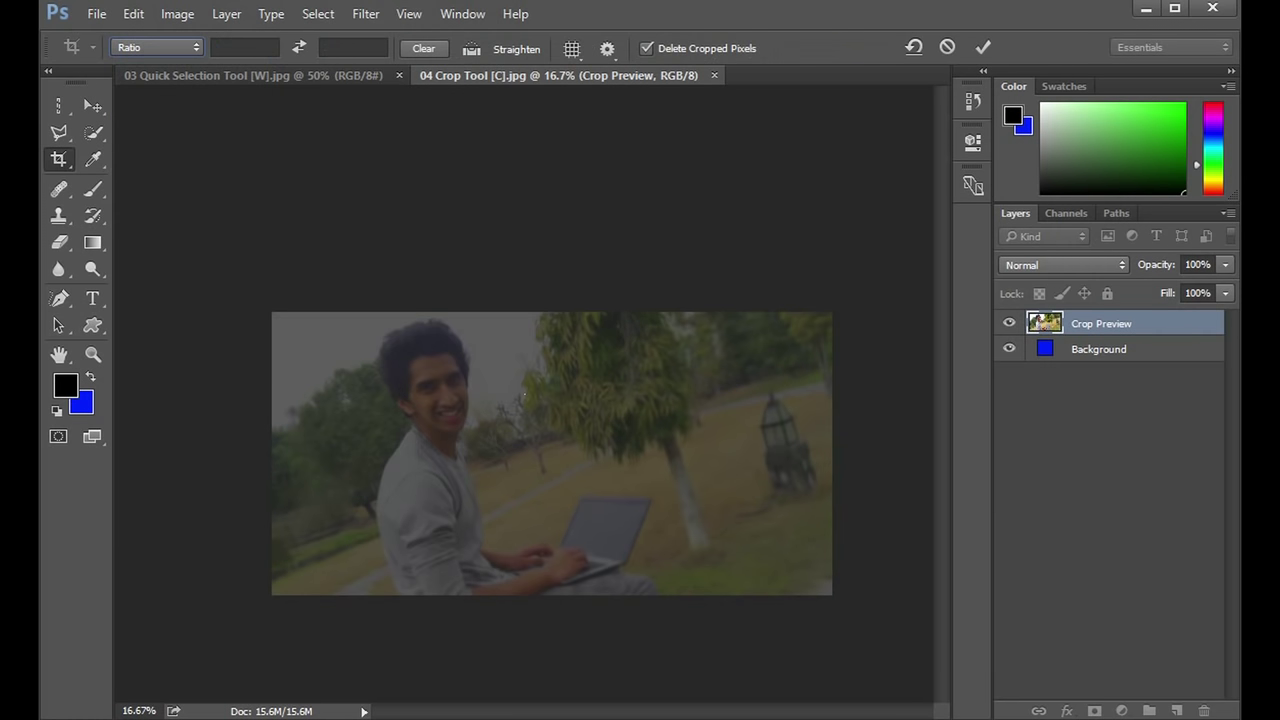
# Apply the pending Ratio crop to the park photo
pyautogui.click(93, 158)
pyautogui.click(638, 291)
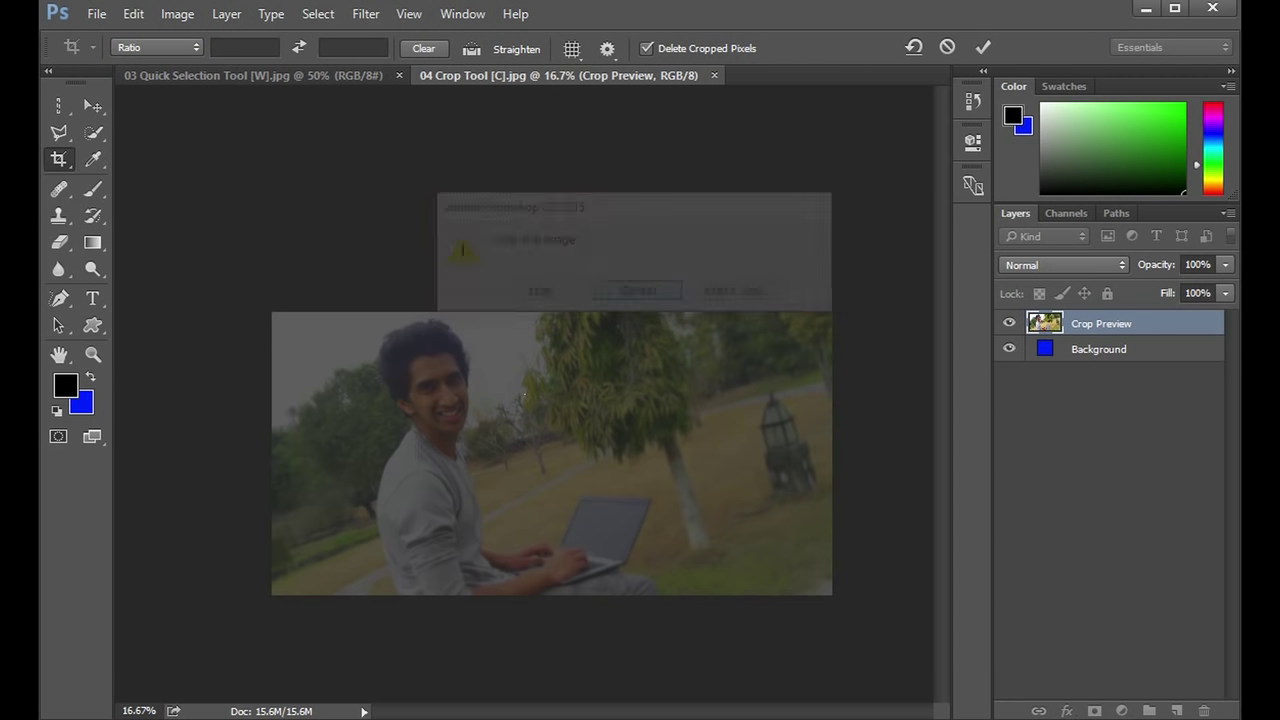
pyautogui.click(93, 158)
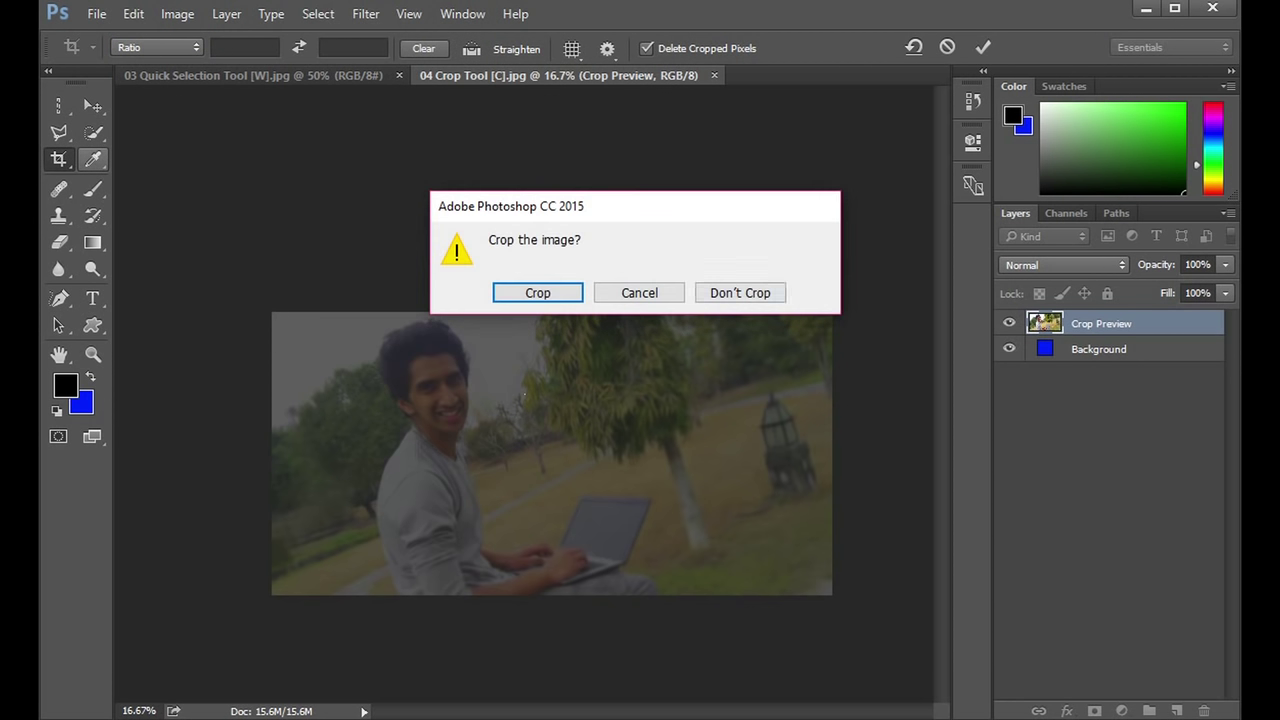
pyautogui.press('Return')
# Crop again with the photo tilted about 4.5° and nudged down, then commit
pyautogui.click(59, 158)
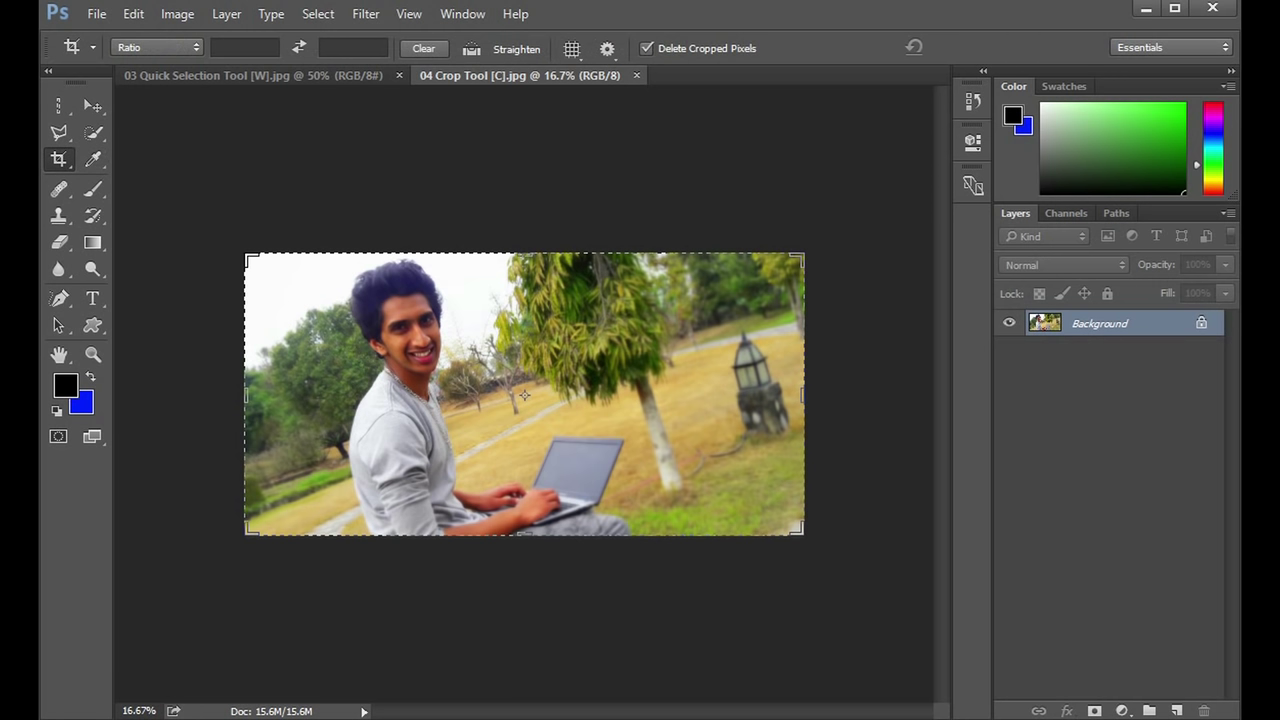
pyautogui.moveTo(800, 256)
pyautogui.mouseDown()
pyautogui.moveTo(714, 290)
pyautogui.moveTo(765, 300)
pyautogui.mouseUp()
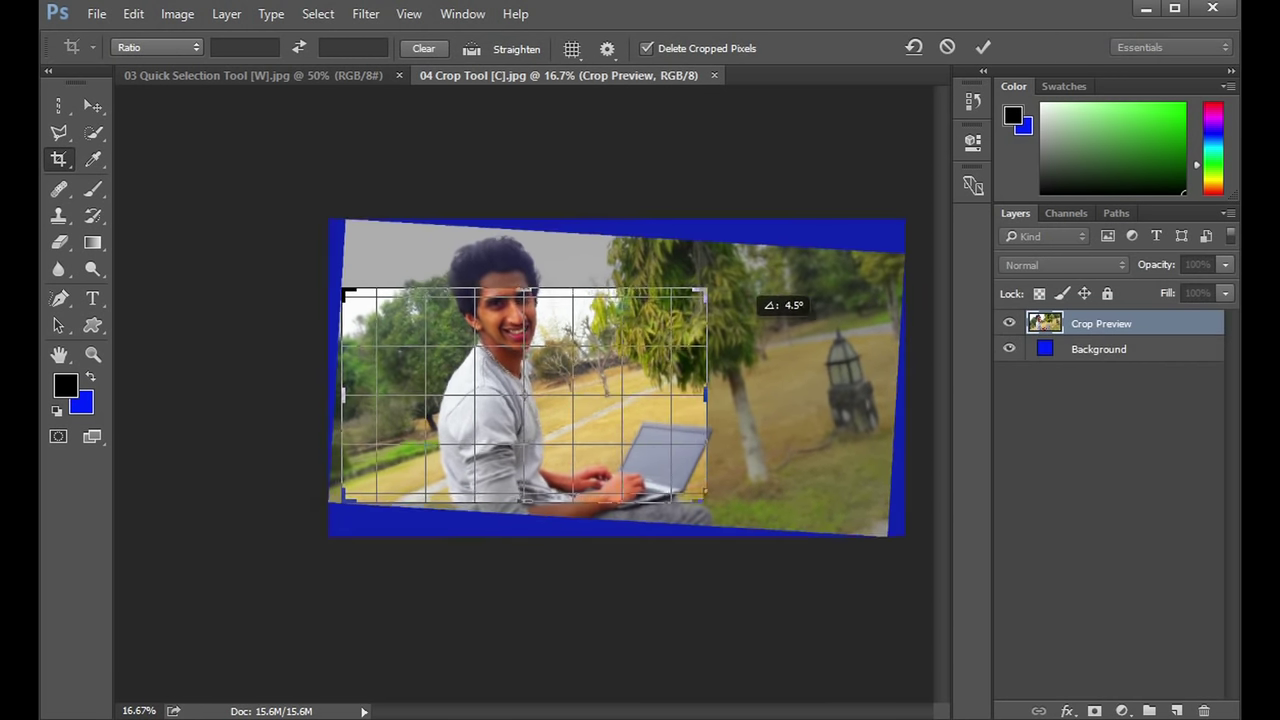
pyautogui.moveTo(628, 300); pyautogui.dragTo(597, 322)
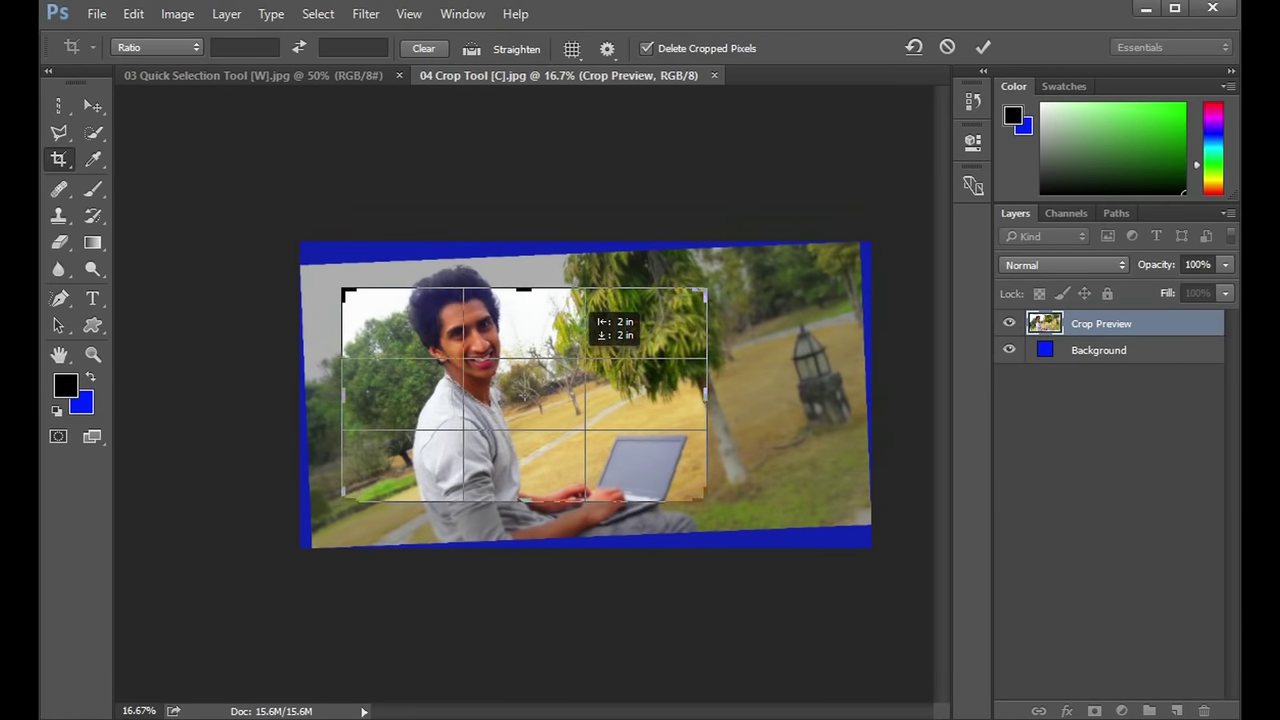
pyautogui.moveTo(597, 322); pyautogui.dragTo(593, 343)
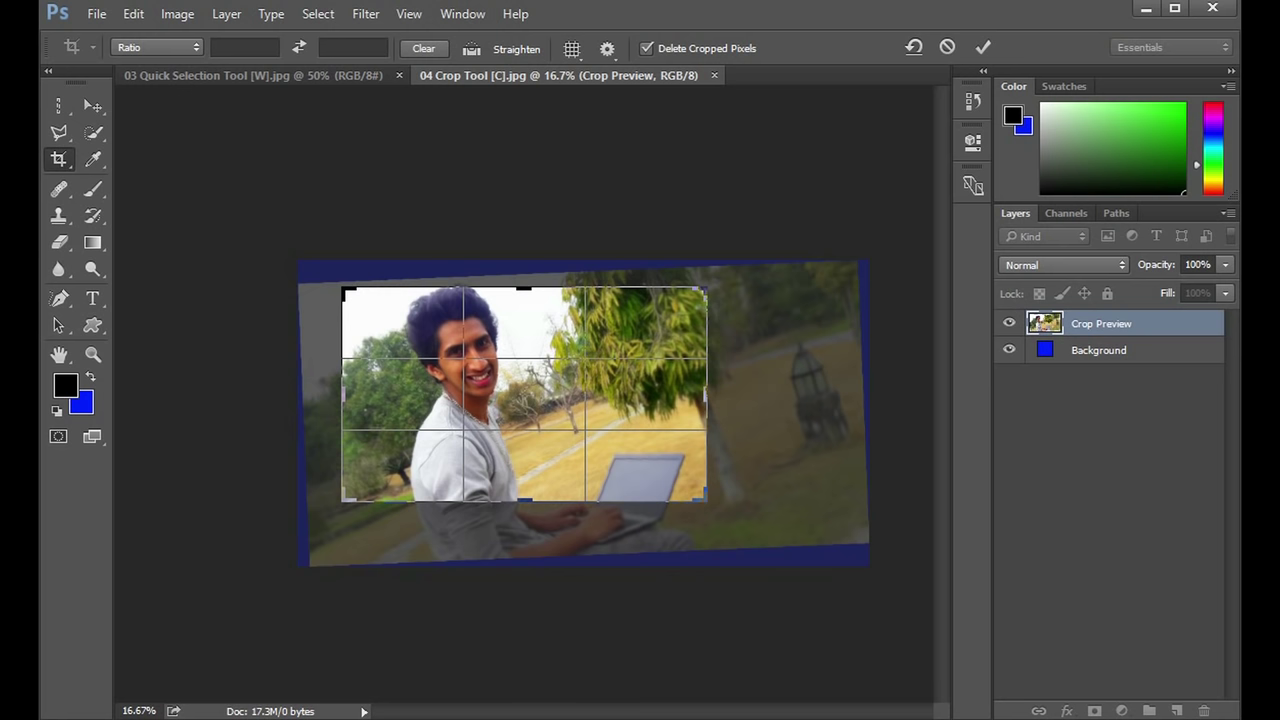
pyautogui.click(983, 47)
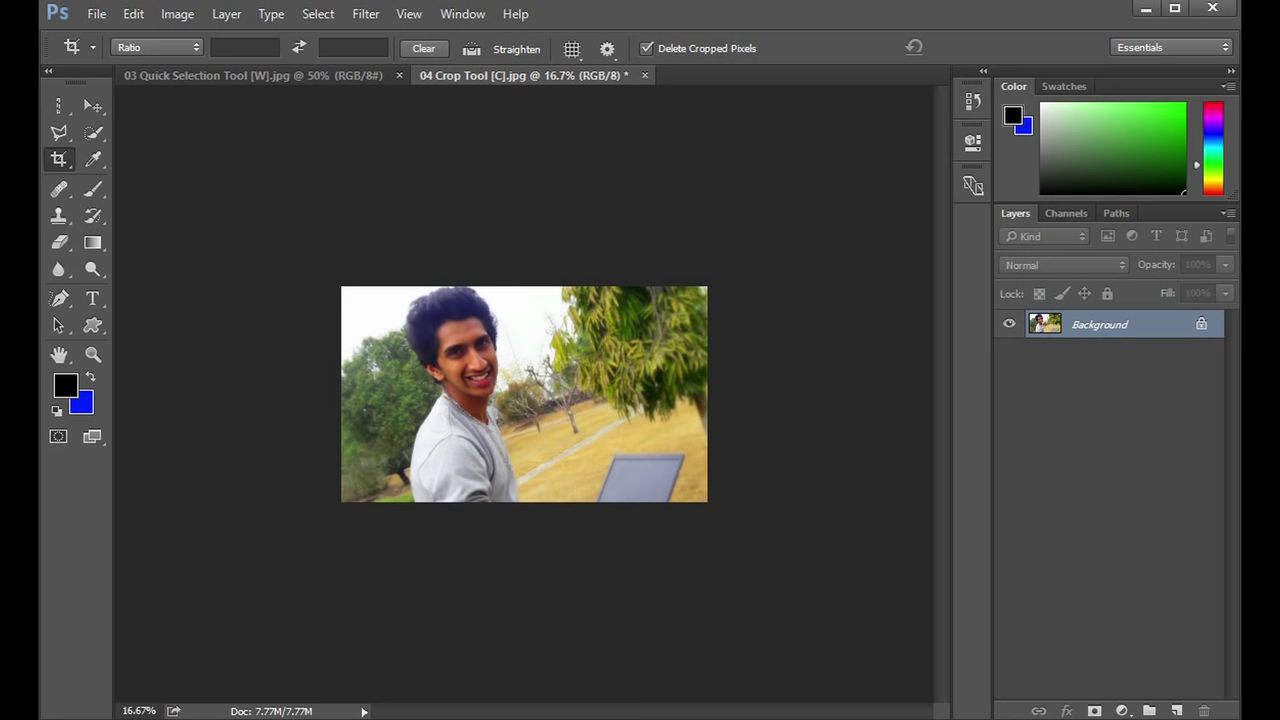
pyautogui.press('i')
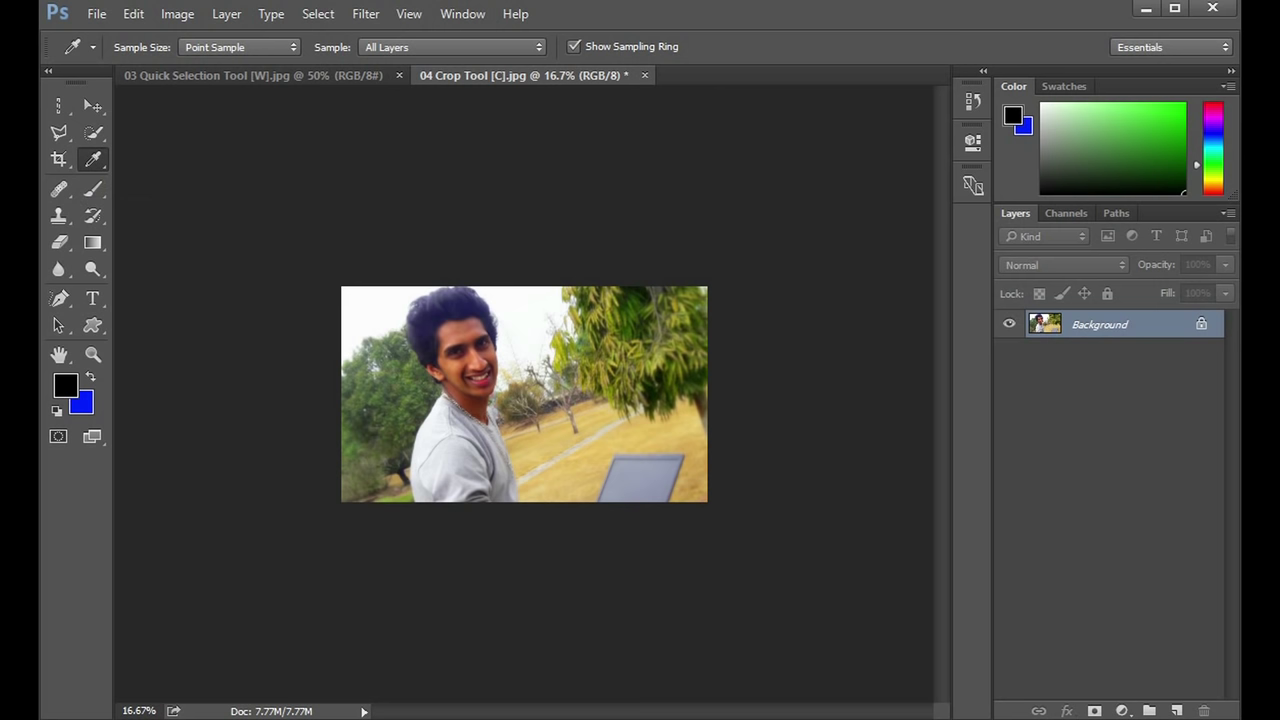
# Open the '05 Eye Dropper Tool[I].jpg' photo
pyautogui.click(589, 457)
pyautogui.click(96, 13)
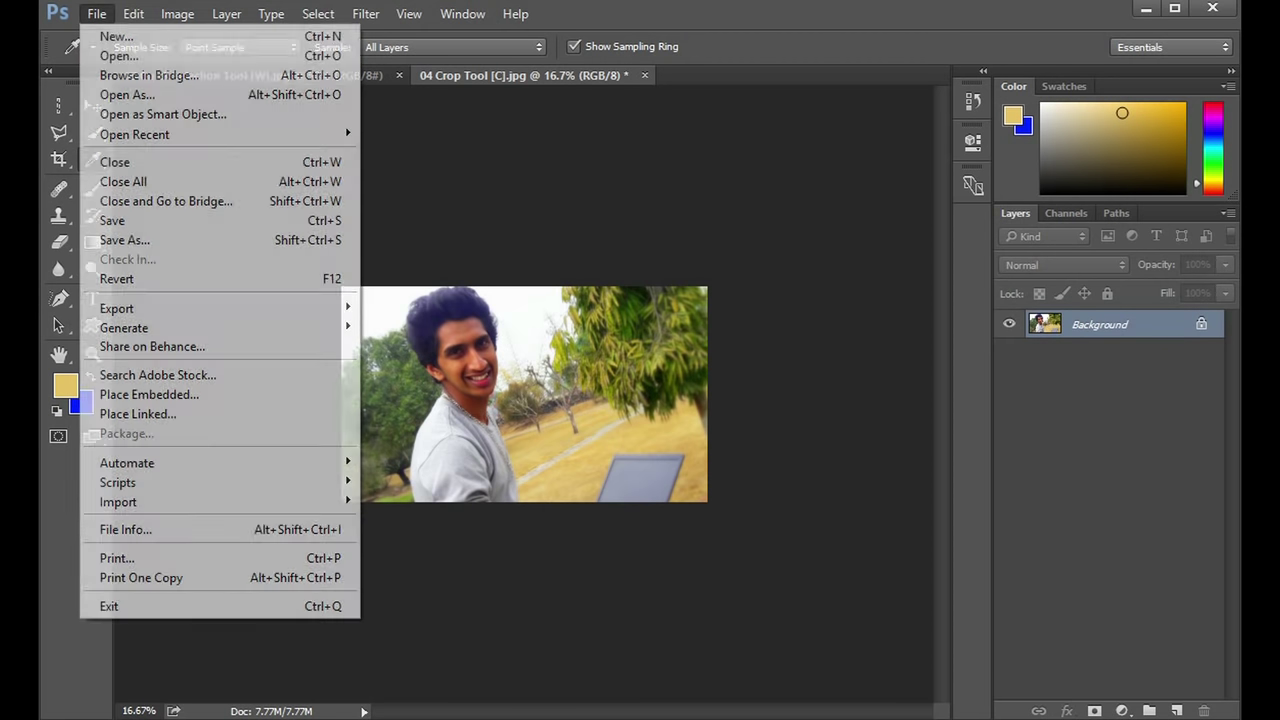
pyautogui.click(120, 57)
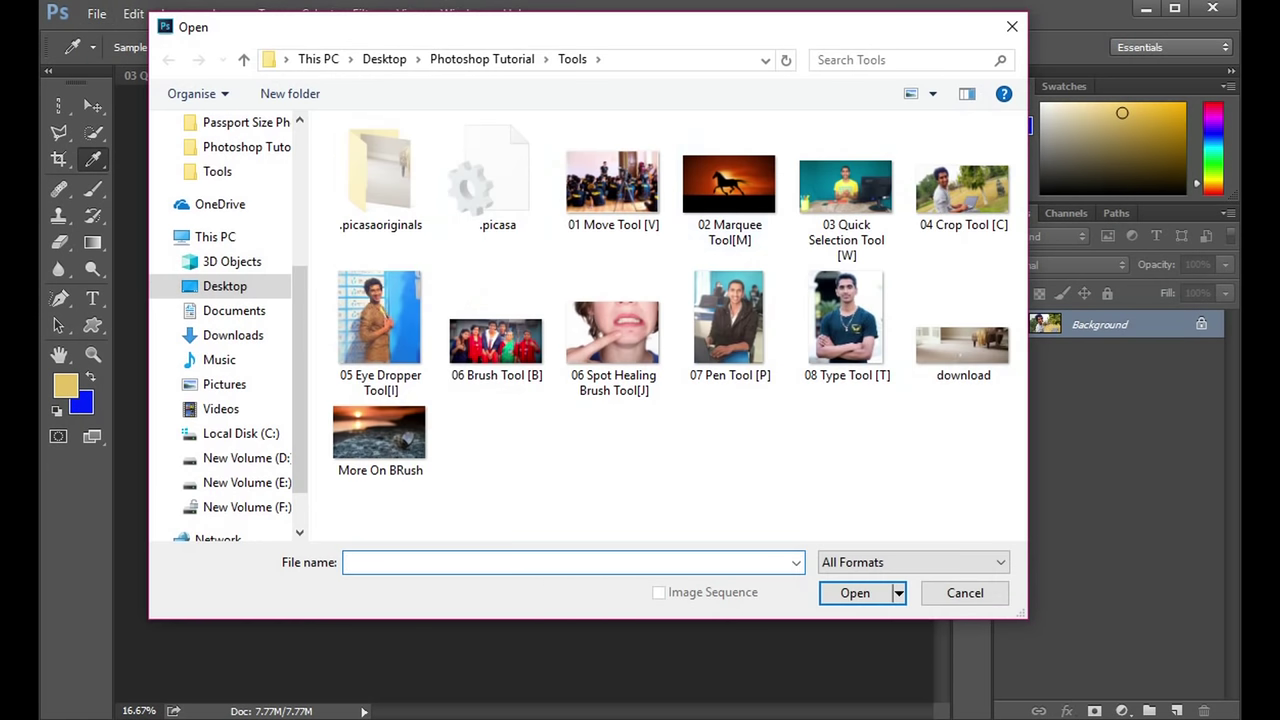
pyautogui.doubleClick(380, 318)
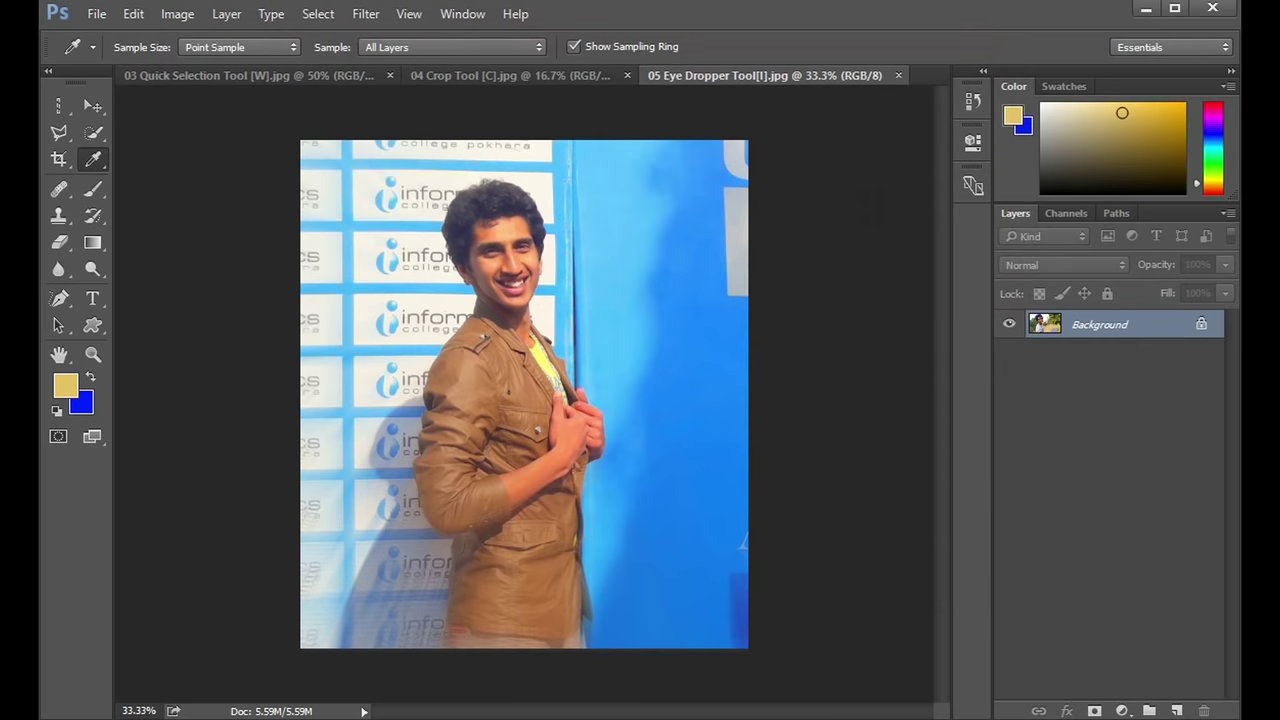
# Sample colours across the photo, keeping the wall's light blue as foreground, then browse File > Open
pyautogui.click(660, 300)
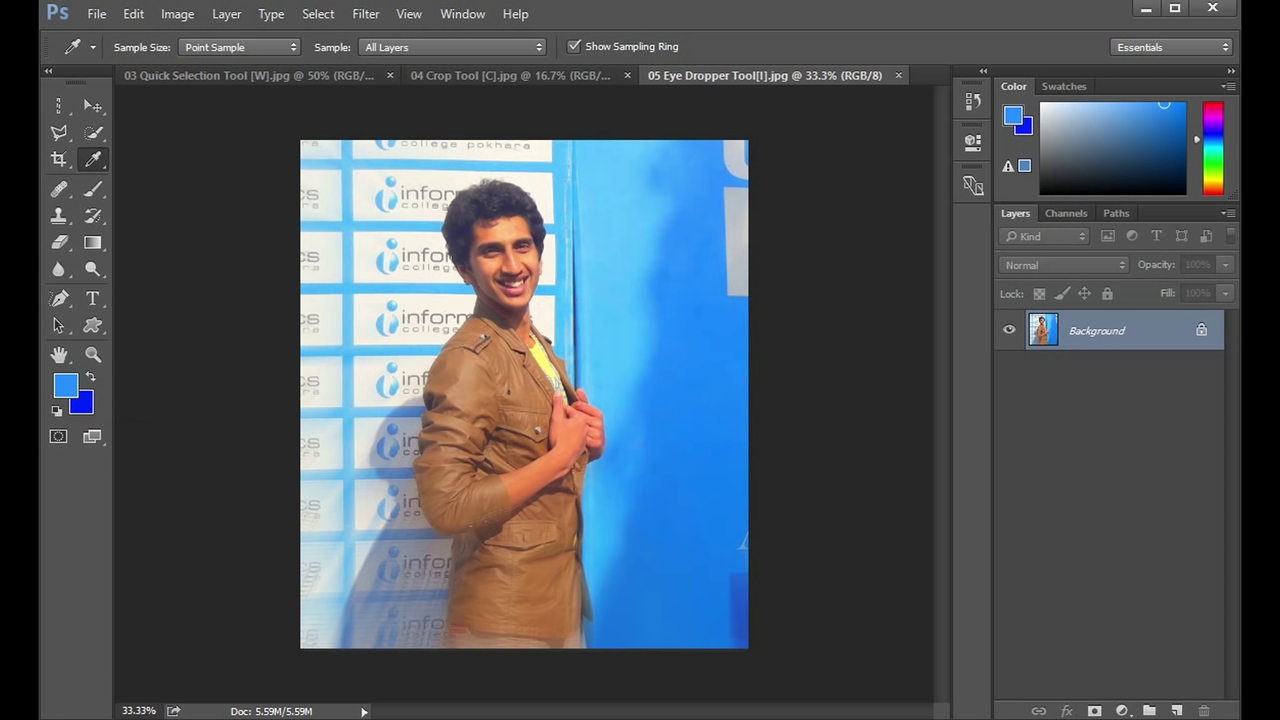
pyautogui.click(320, 230)
pyautogui.click(330, 290)
pyautogui.click(505, 260)
pyautogui.click(613, 294)
pyautogui.moveTo(546, 270); pyautogui.dragTo(495, 205)
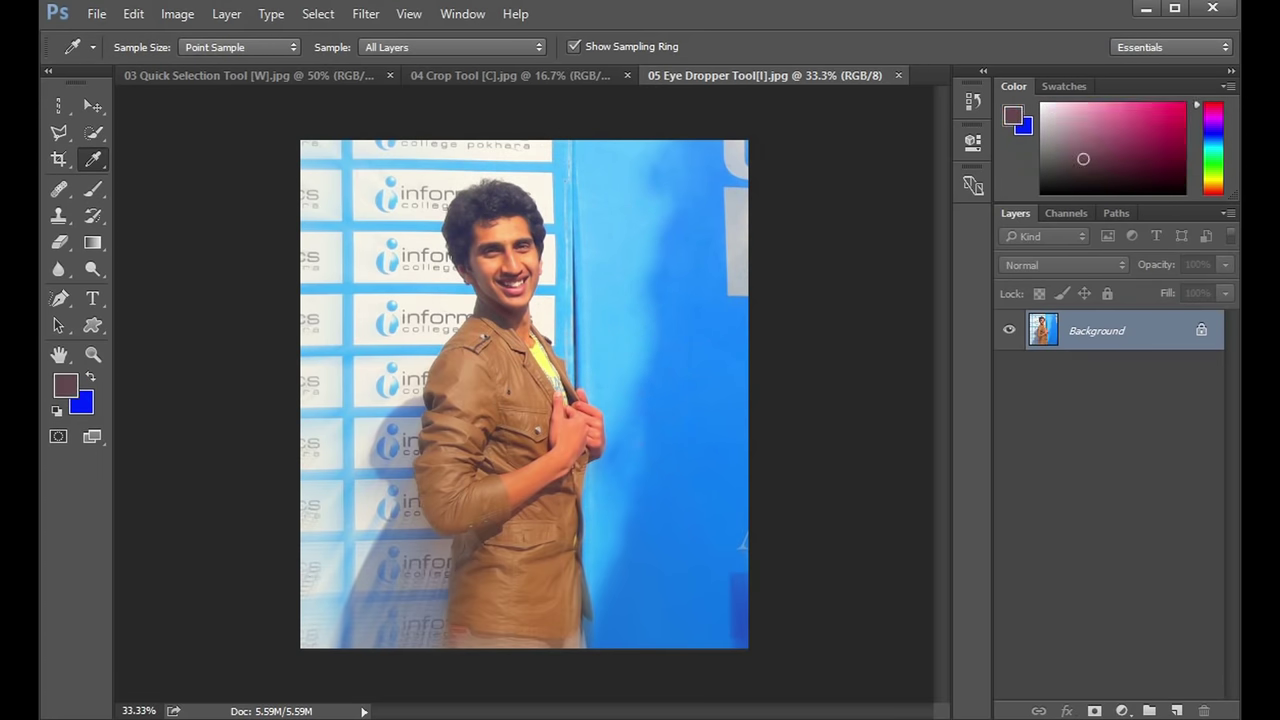
pyautogui.click(597, 477)
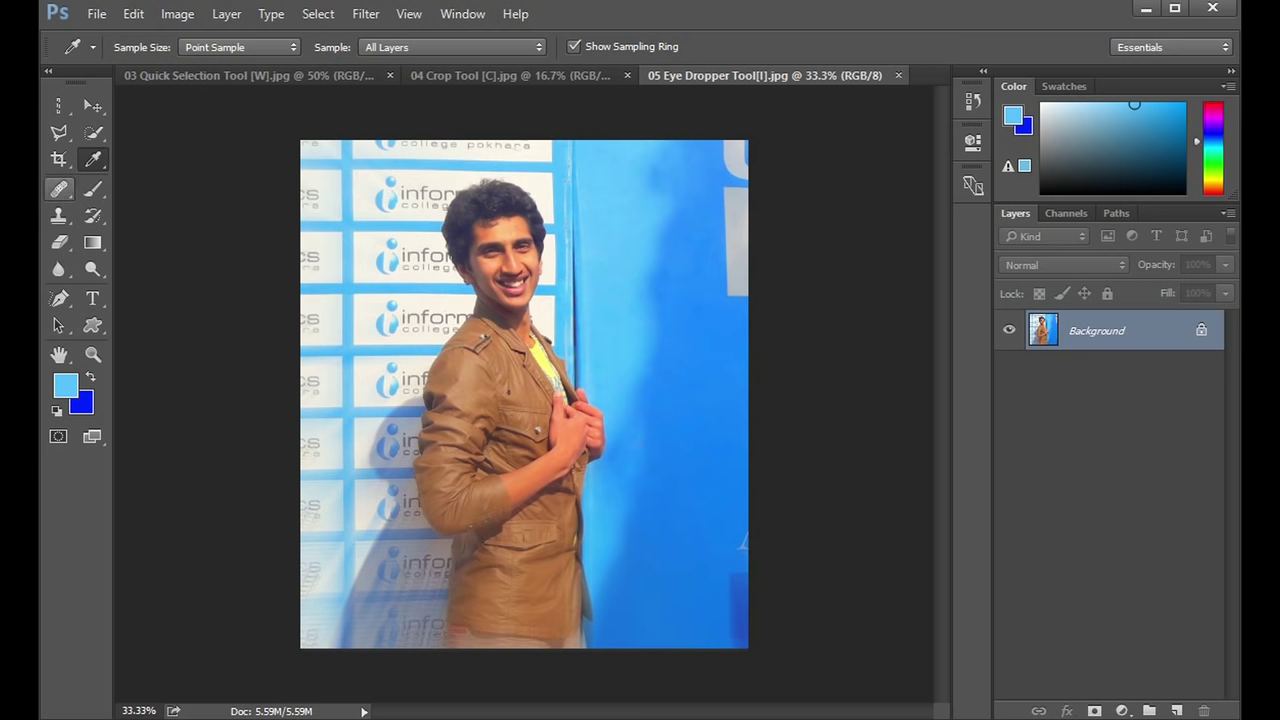
pyautogui.click(96, 14)
pyautogui.click(120, 56)
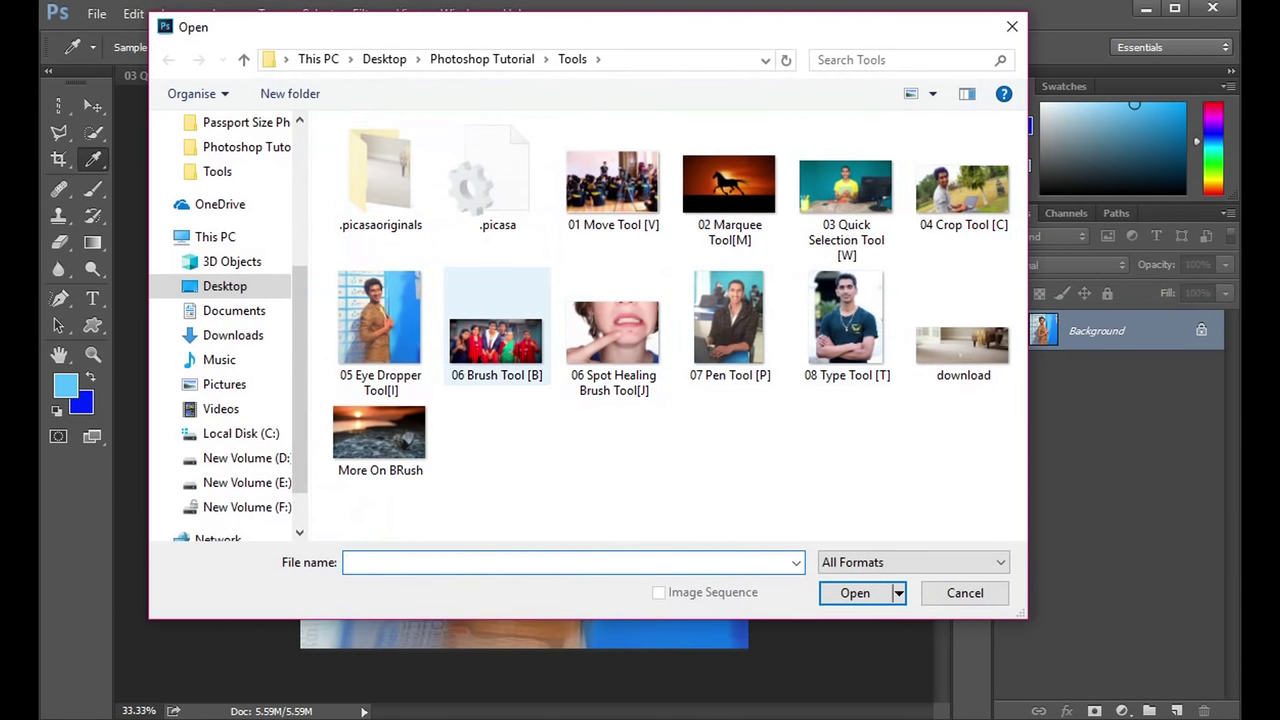
# Open the '06 Brush Tool [B].jpg' group photo and try the Healing Brush on it
pyautogui.click(496, 340)
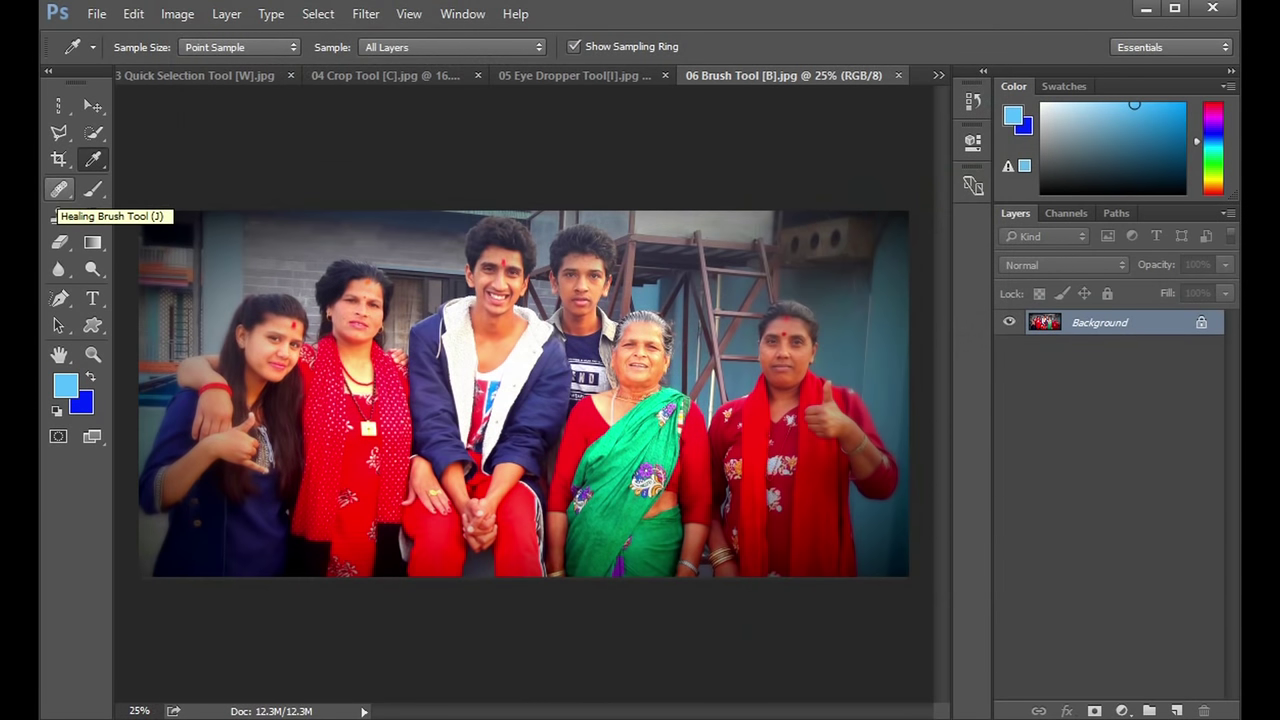
pyautogui.click(59, 188)
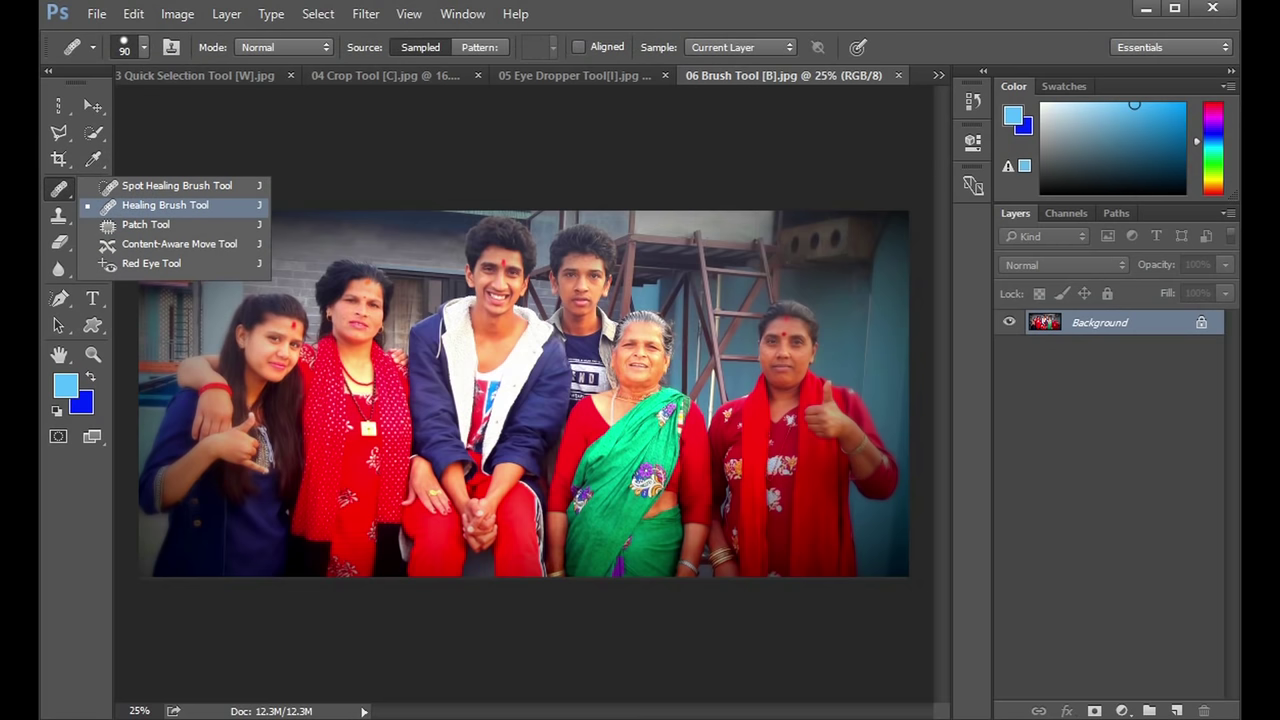
pyautogui.press('Escape')
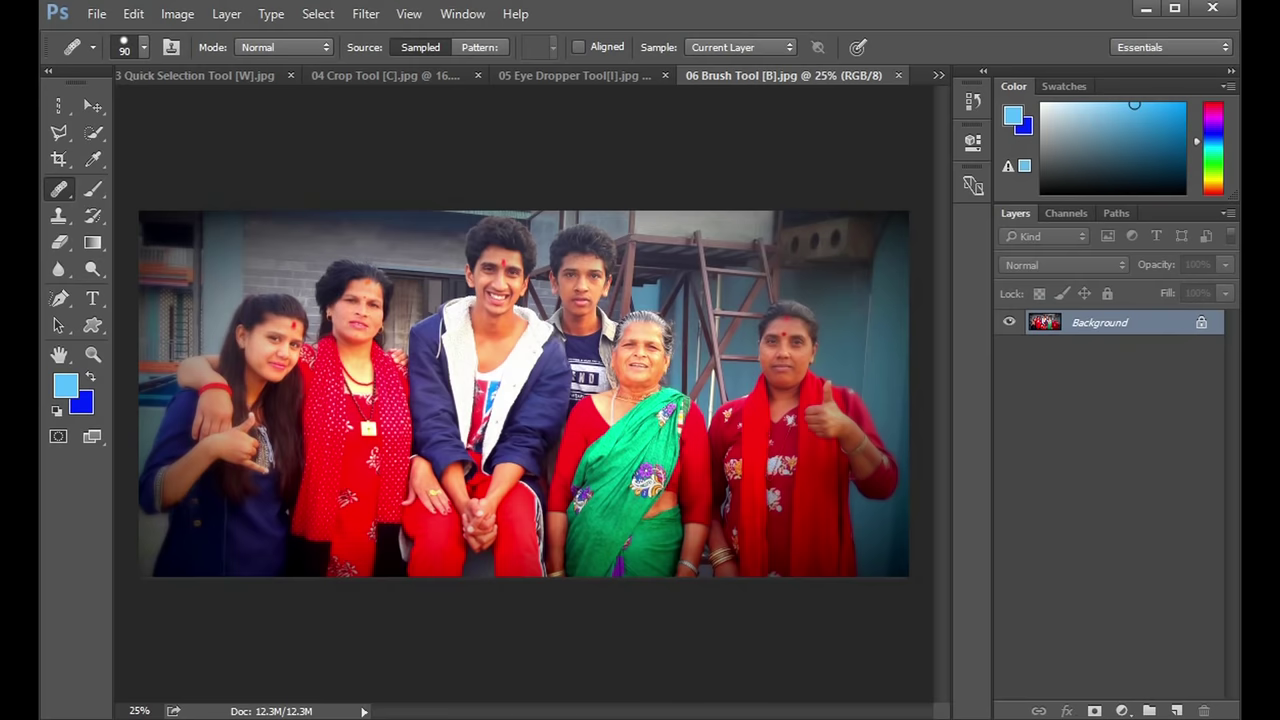
pyautogui.click(600, 300)
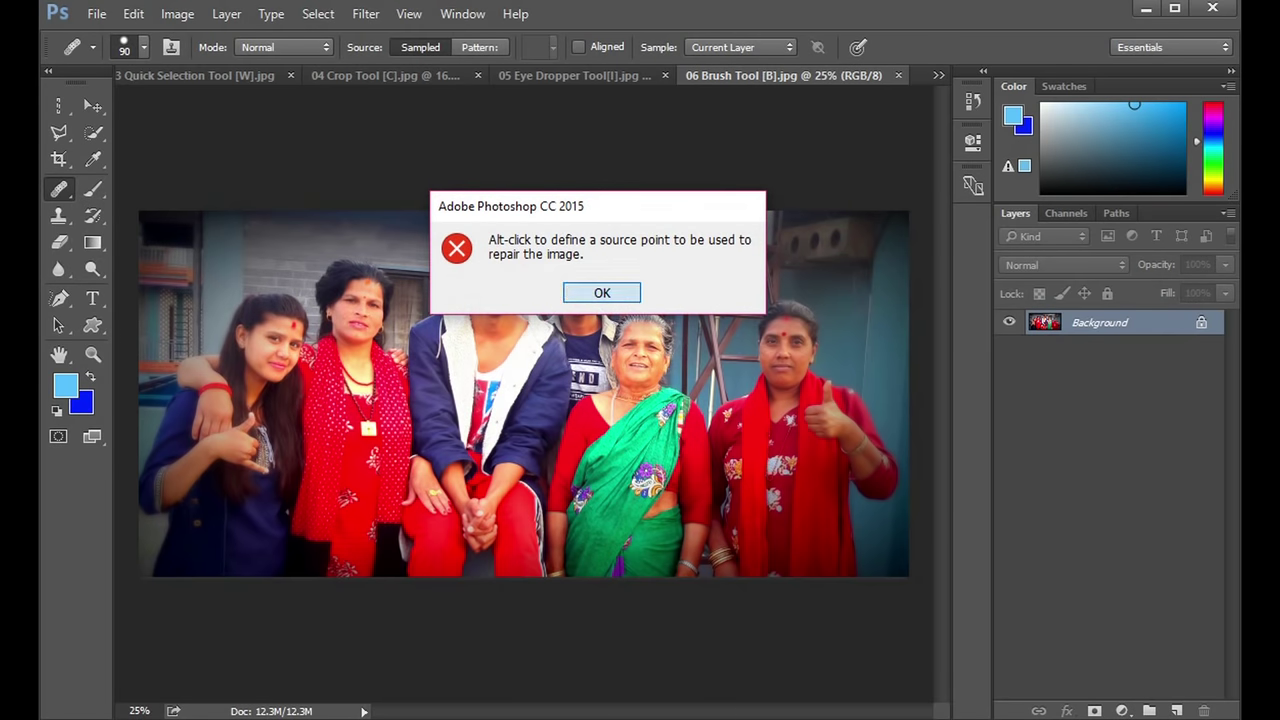
pyautogui.press('Return')
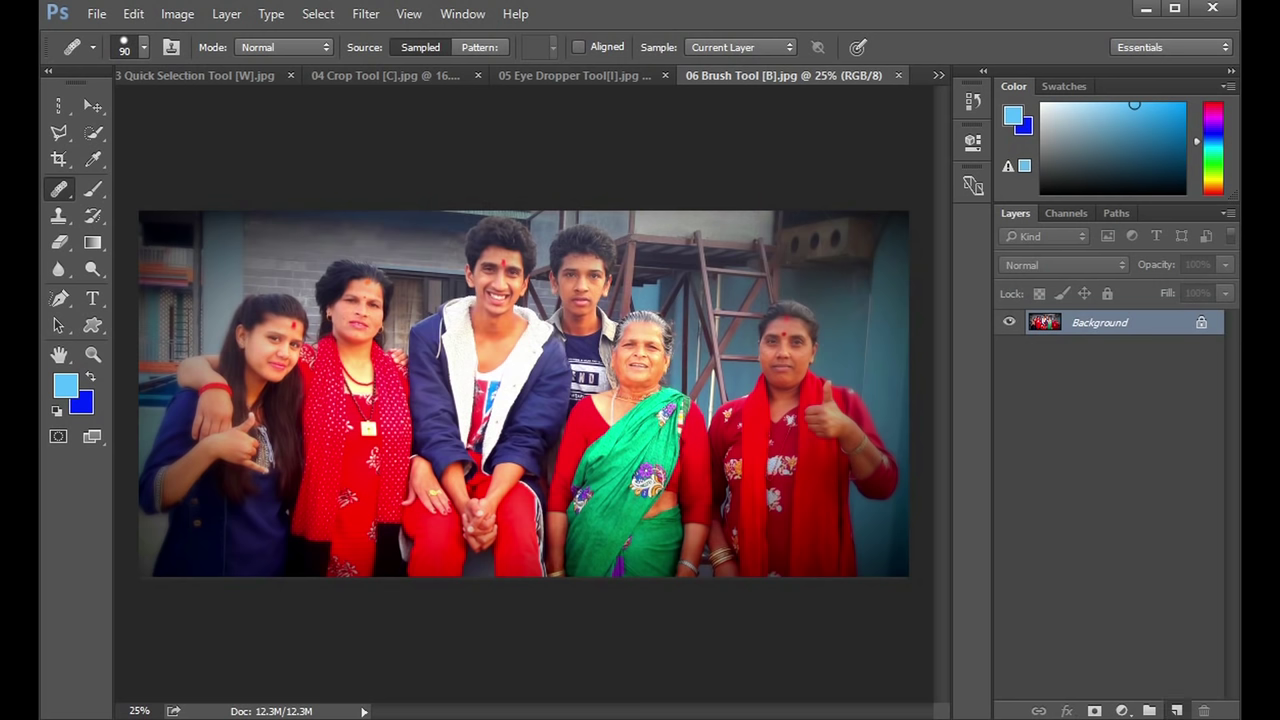
# Add an empty Layer 1, unlock the background as Layer 0, and retry healing
pyautogui.hotkey('ctrl', 'shift', 'alt', 'n')
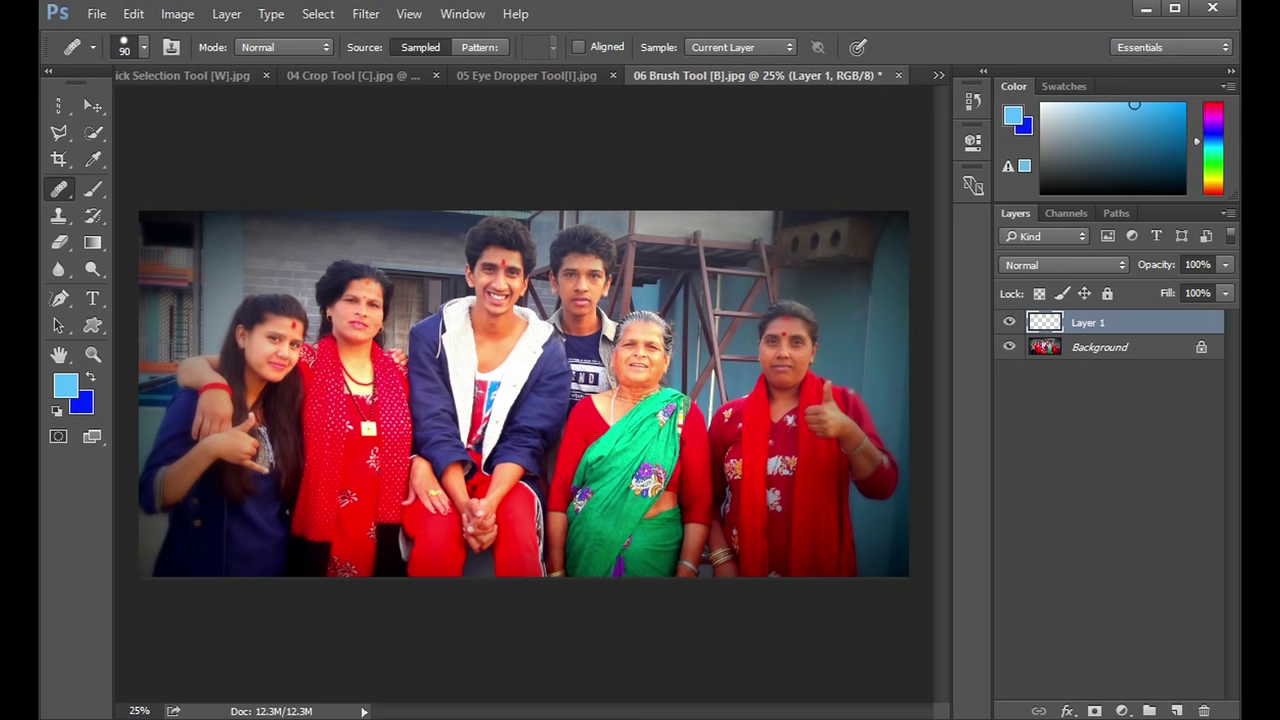
pyautogui.click(520, 400)
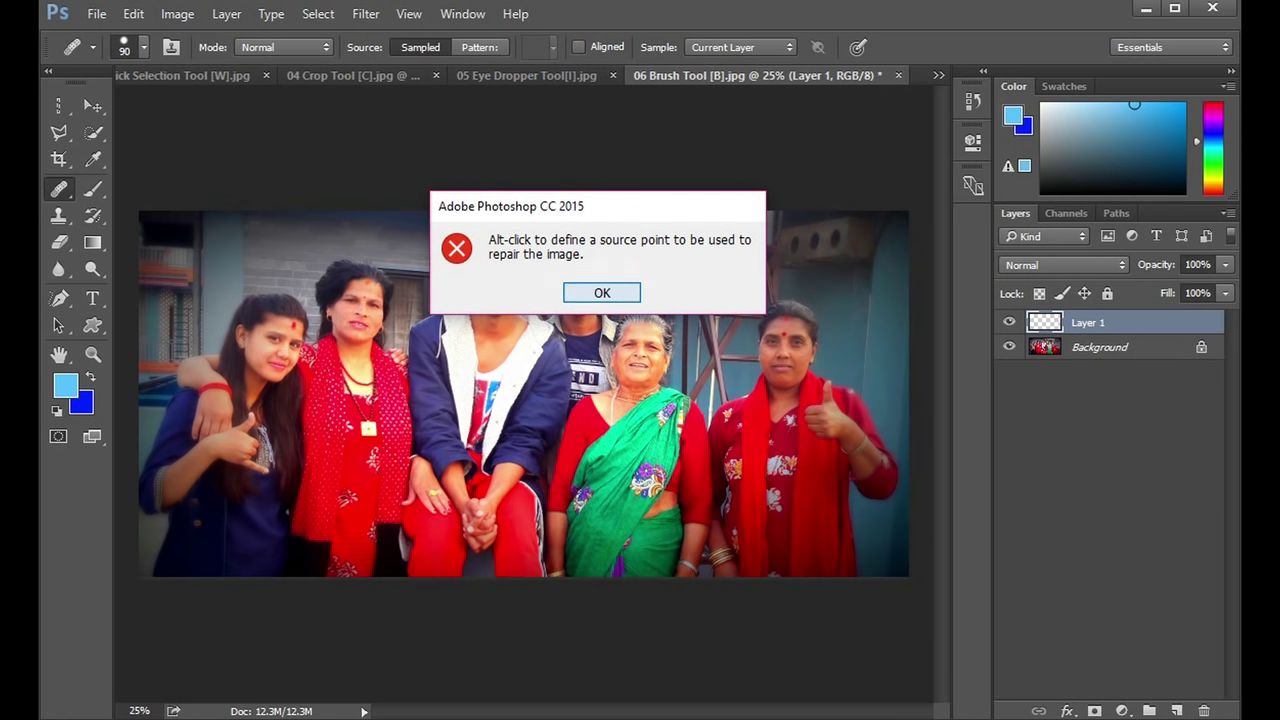
pyautogui.click(600, 292)
pyautogui.keyDown('alt'); pyautogui.doubleClick(1100, 347); pyautogui.keyUp('alt')
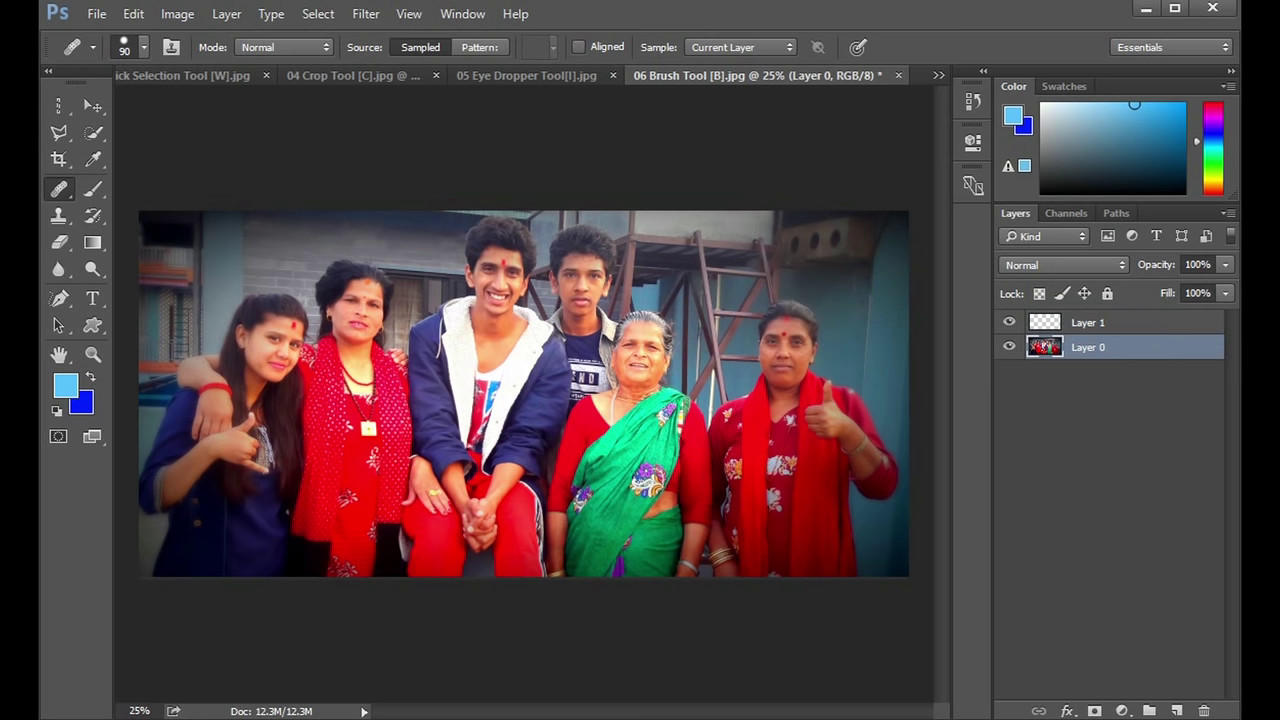
pyautogui.click(520, 400)
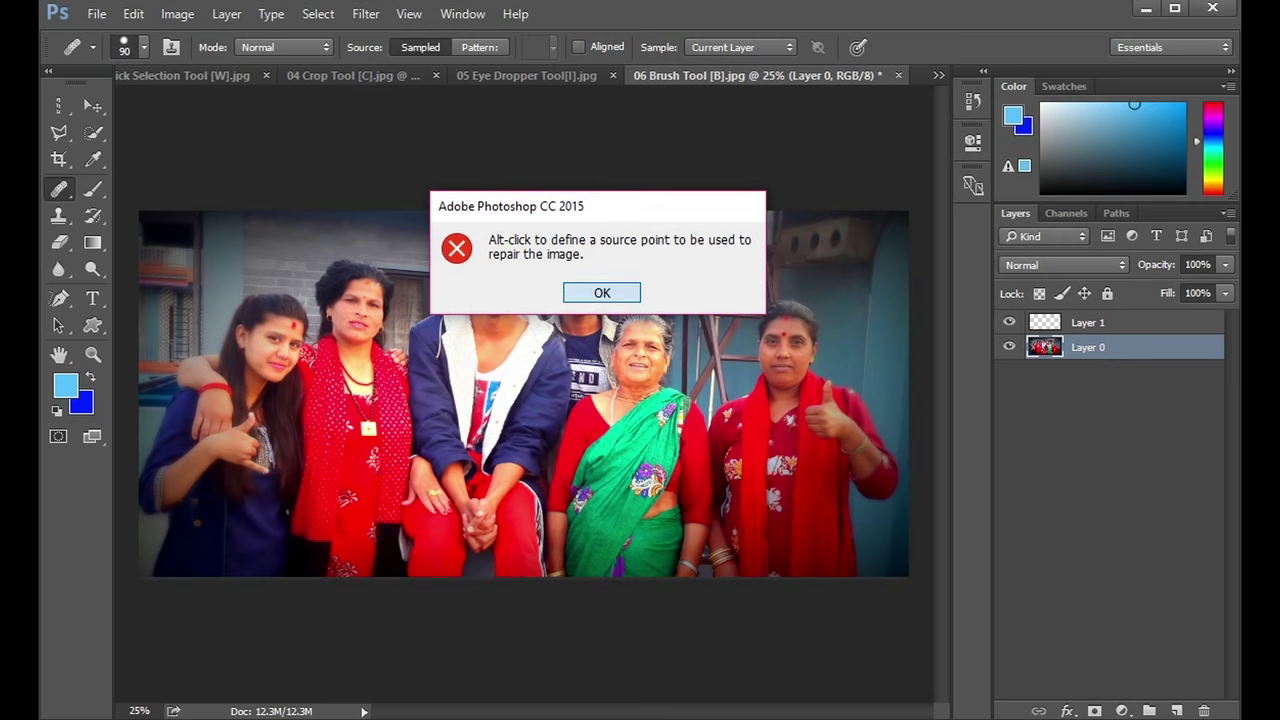
pyautogui.click(602, 292)
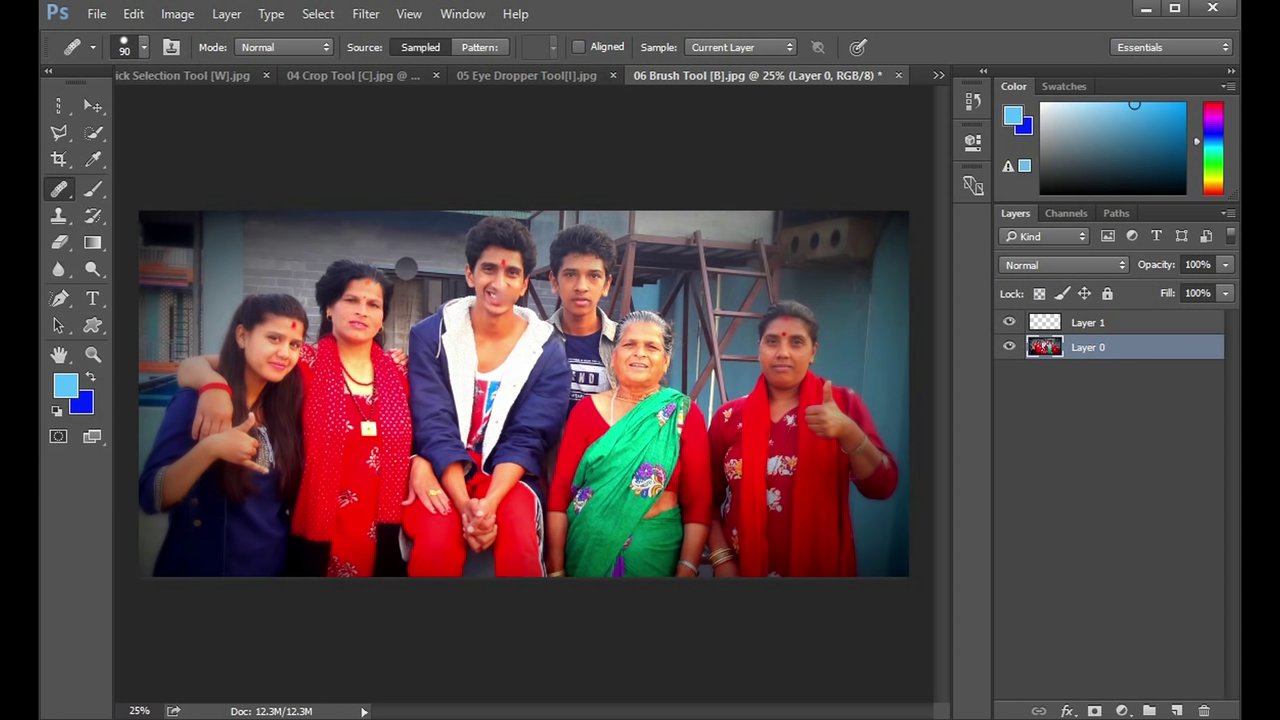
# Undo the healed mouth, then clone faces, background and fabric across the group
pyautogui.hotkey('ctrl', 'z')
pyautogui.moveTo(320, 238)
pyautogui.mouseDown()
pyautogui.moveTo(400, 232)
pyautogui.moveTo(381, 245)
pyautogui.moveTo(610, 318)
pyautogui.moveTo(230, 330)
pyautogui.moveTo(450, 340)
pyautogui.moveTo(300, 320)
pyautogui.mouseUp()
pyautogui.moveTo(160, 345); pyautogui.dragTo(235, 300)
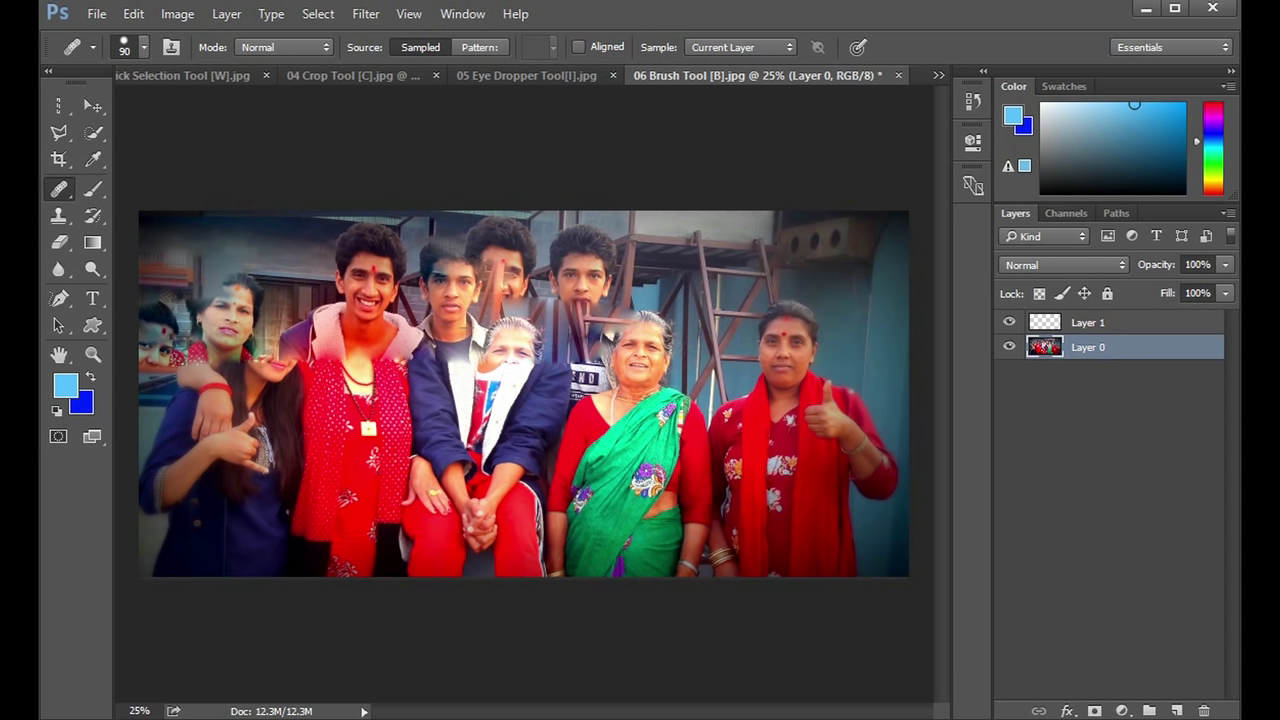
pyautogui.moveTo(400, 345); pyautogui.dragTo(250, 340)
pyautogui.moveTo(580, 330); pyautogui.dragTo(230, 345)
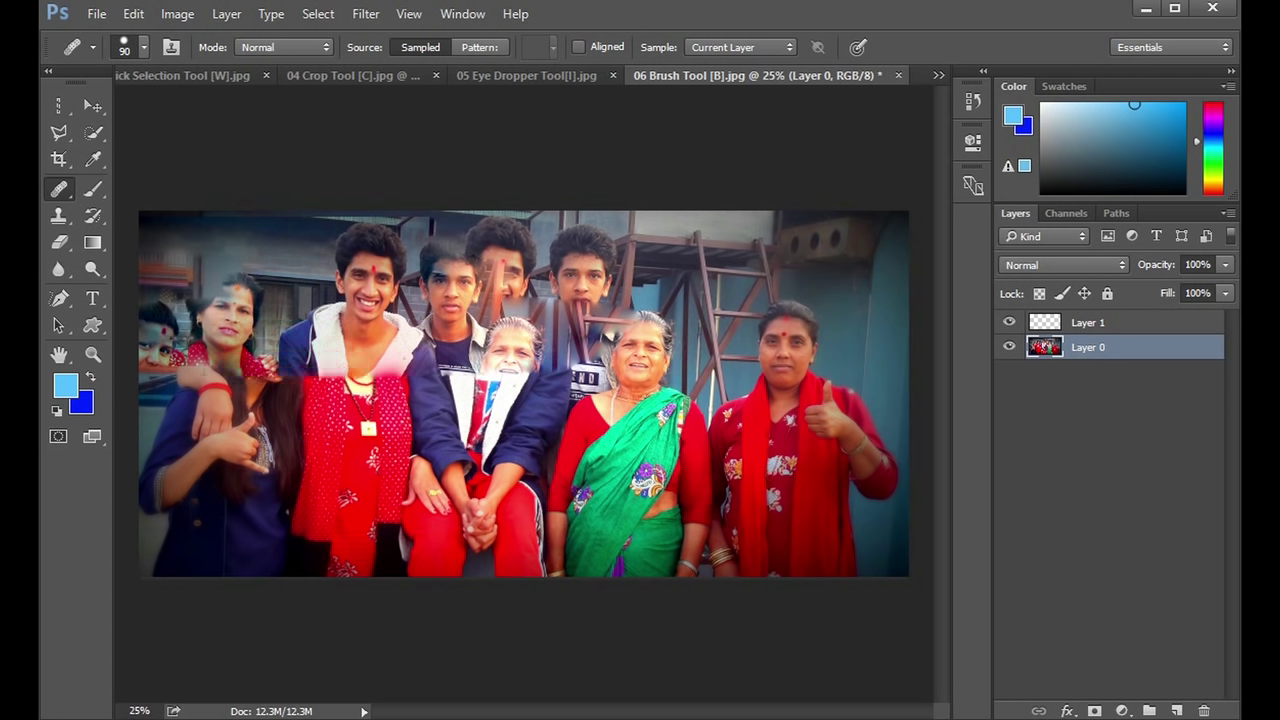
pyautogui.moveTo(550, 355); pyautogui.dragTo(605, 318)
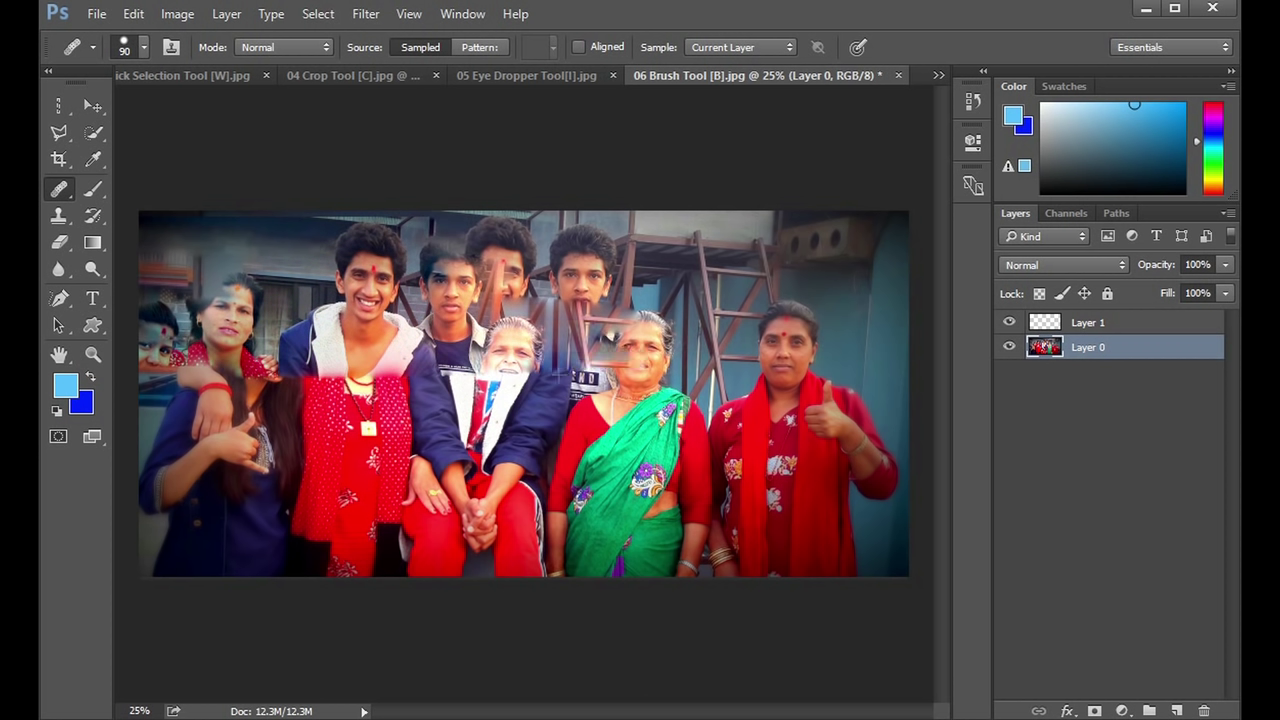
pyautogui.moveTo(500, 290); pyautogui.dragTo(700, 298)
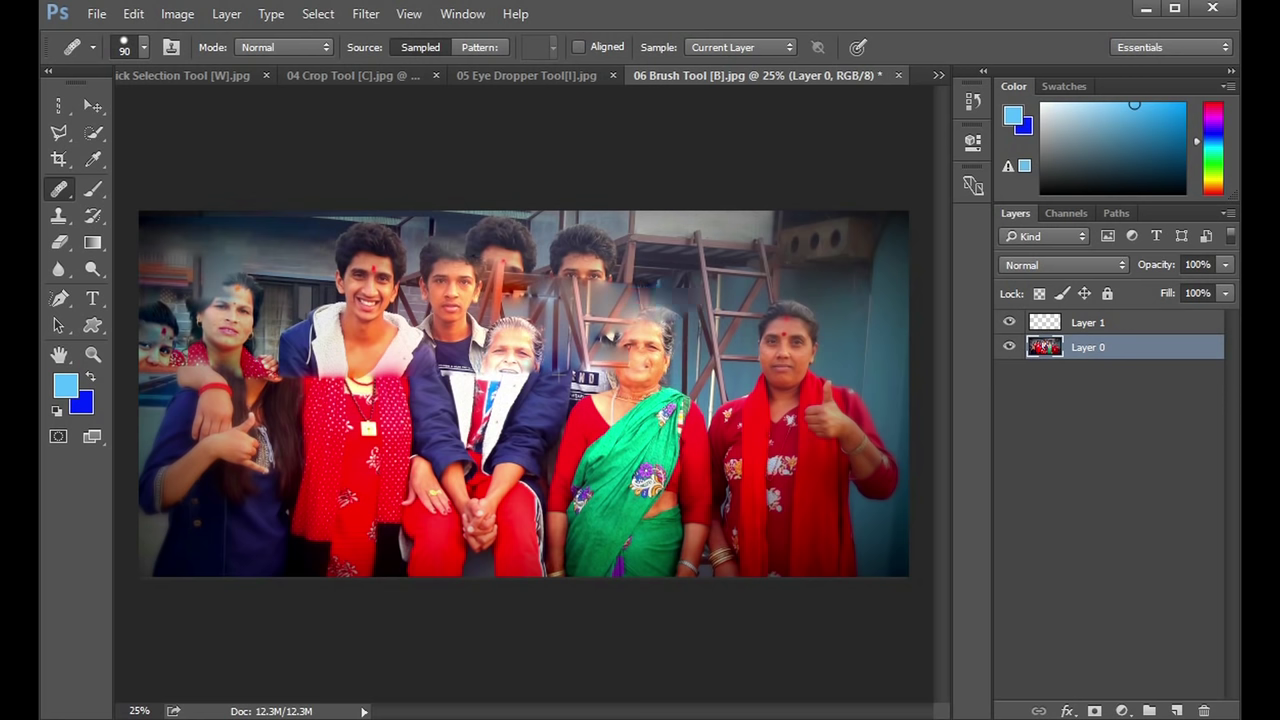
pyautogui.moveTo(440, 360)
pyautogui.mouseDown()
pyautogui.moveTo(230, 350)
pyautogui.moveTo(150, 390)
pyautogui.mouseUp()
pyautogui.moveTo(300, 350)
pyautogui.mouseDown()
pyautogui.moveTo(490, 400)
pyautogui.moveTo(180, 415)
pyautogui.moveTo(600, 400)
pyautogui.mouseUp()
pyautogui.moveTo(320, 400)
pyautogui.mouseDown()
pyautogui.moveTo(415, 400)
pyautogui.moveTo(430, 370)
pyautogui.mouseUp()
# Enlarge the brush to 100 and paint soft blue over the upper-left wall
pyautogui.press(']')
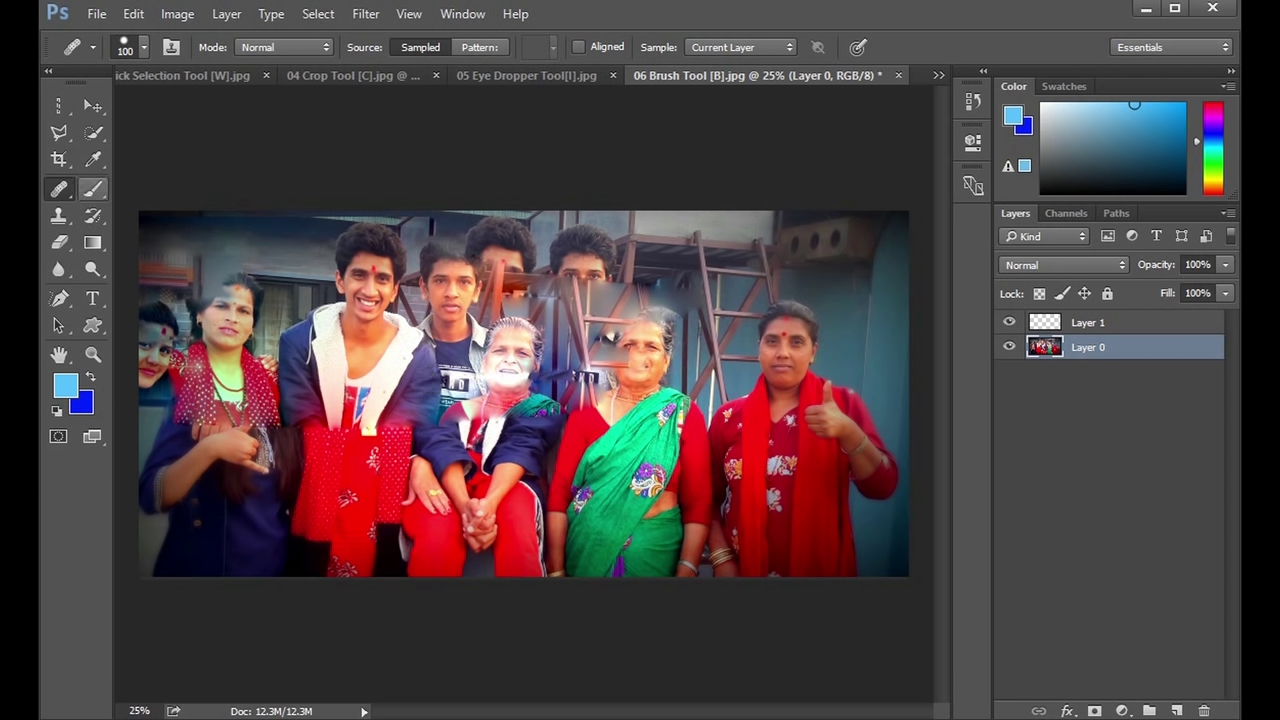
pyautogui.click(93, 189)
pyautogui.moveTo(200, 222)
pyautogui.mouseDown()
pyautogui.moveTo(190, 275)
pyautogui.moveTo(320, 240)
pyautogui.moveTo(215, 255)
pyautogui.mouseUp()
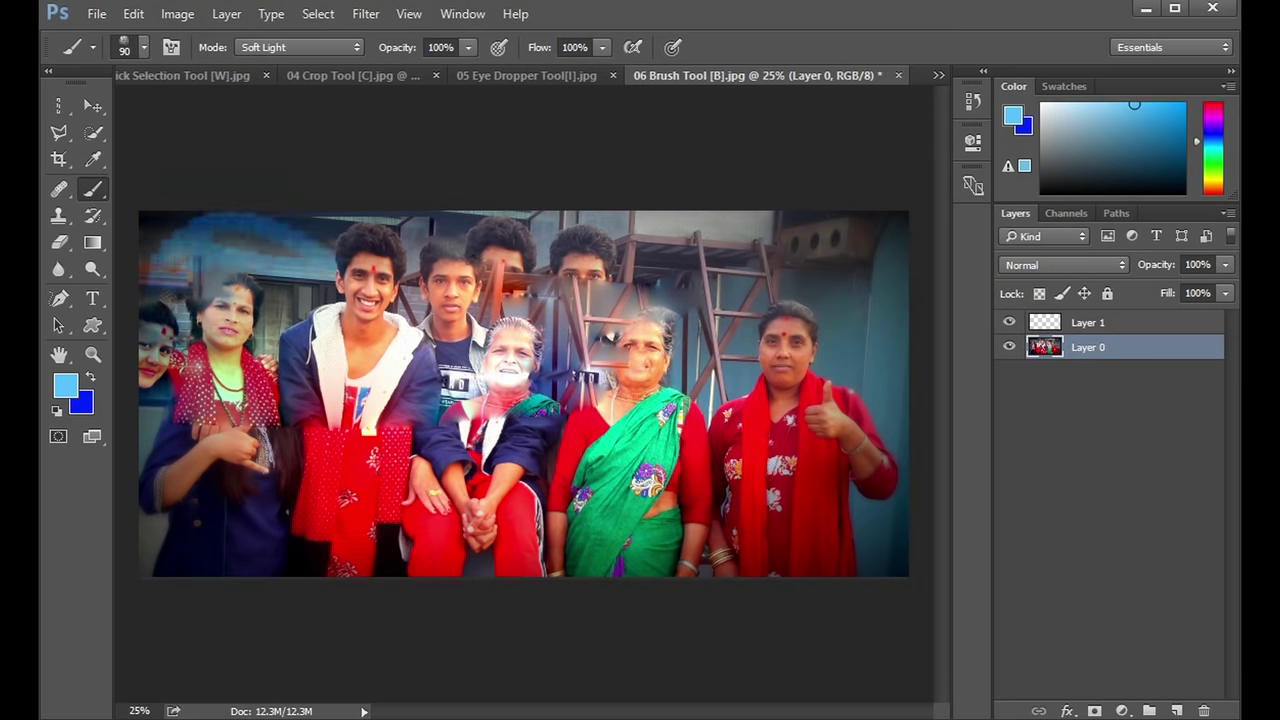
pyautogui.rightClick(93, 189)
pyautogui.click(150, 186)
# Open the '06 Spot Healing Brush Tool[J]' image with Ctrl+O
pyautogui.hotkey('ctrl', 'o')
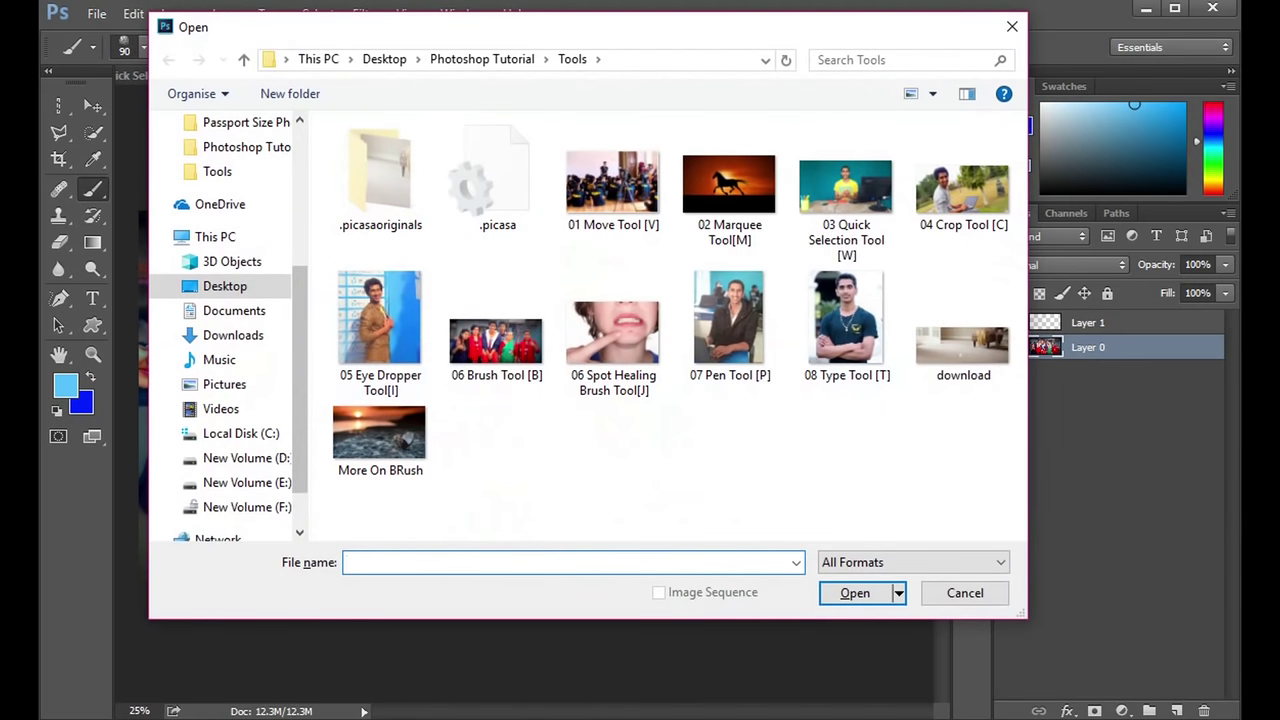
pyautogui.click(613, 330)
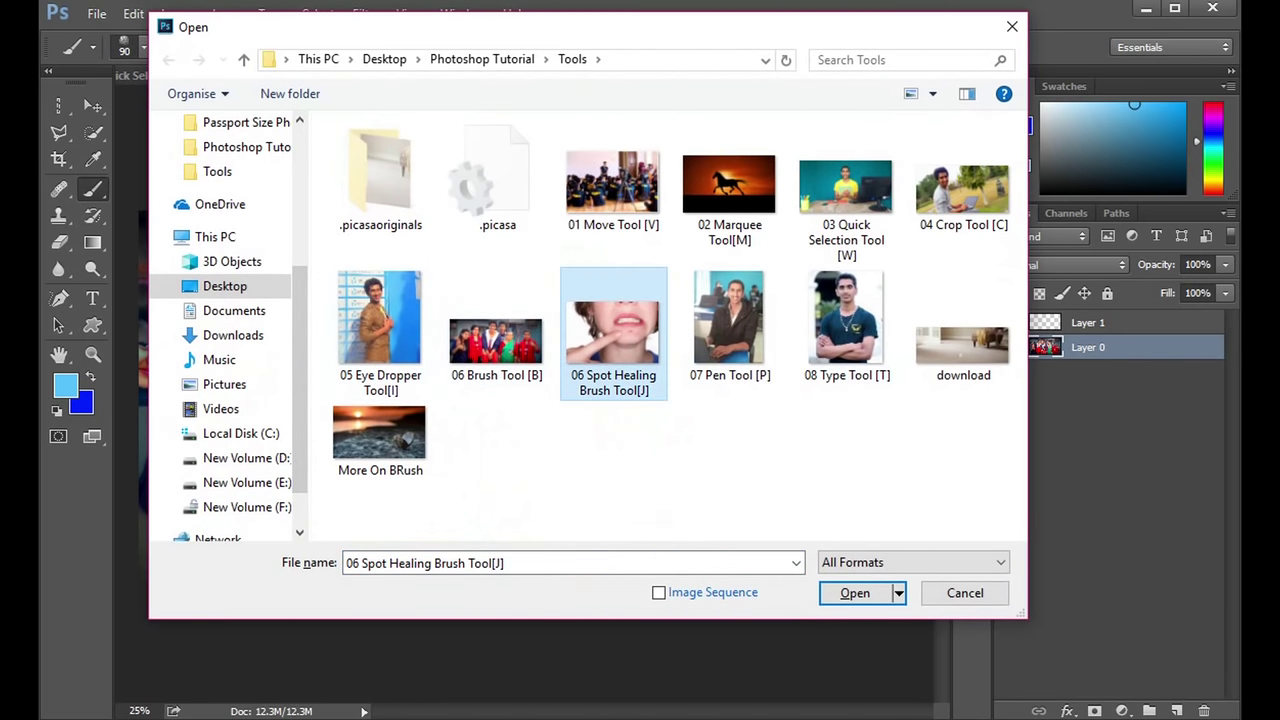
pyautogui.press('Return')
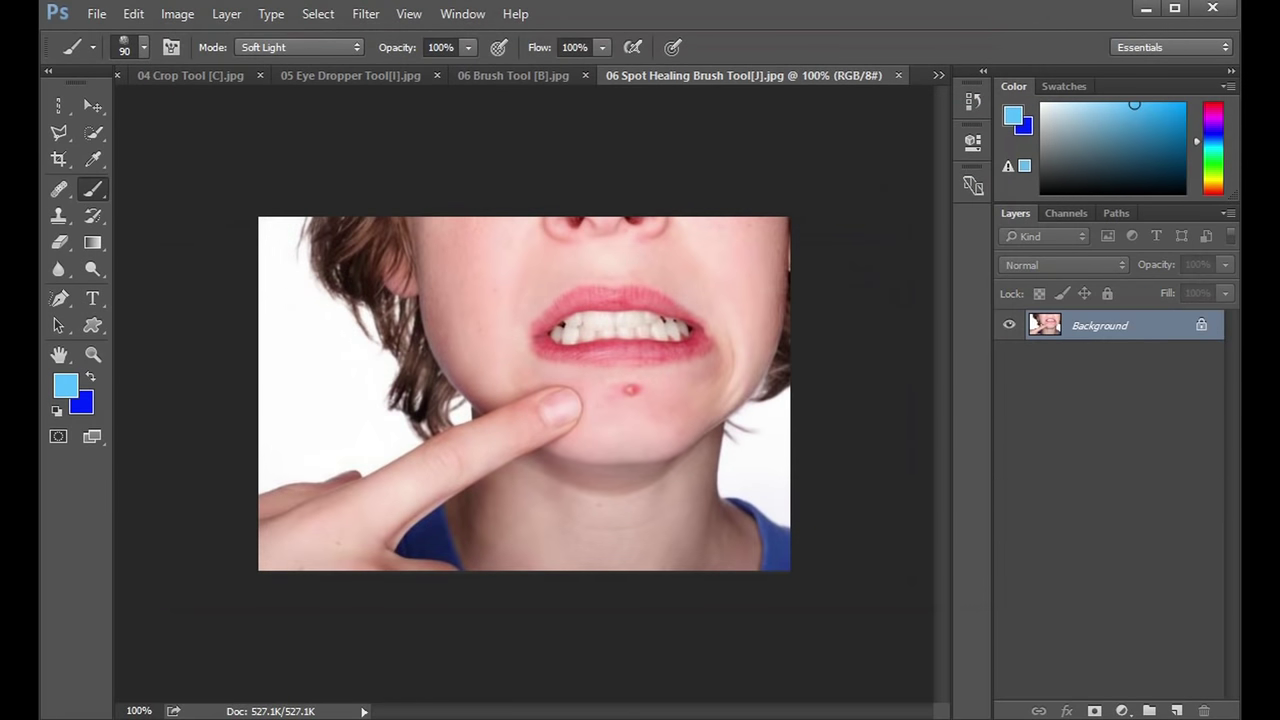
# Browse the Healing, Brush and Clone Stamp flyouts and select the Spot Healing Brush
pyautogui.click(59, 189)
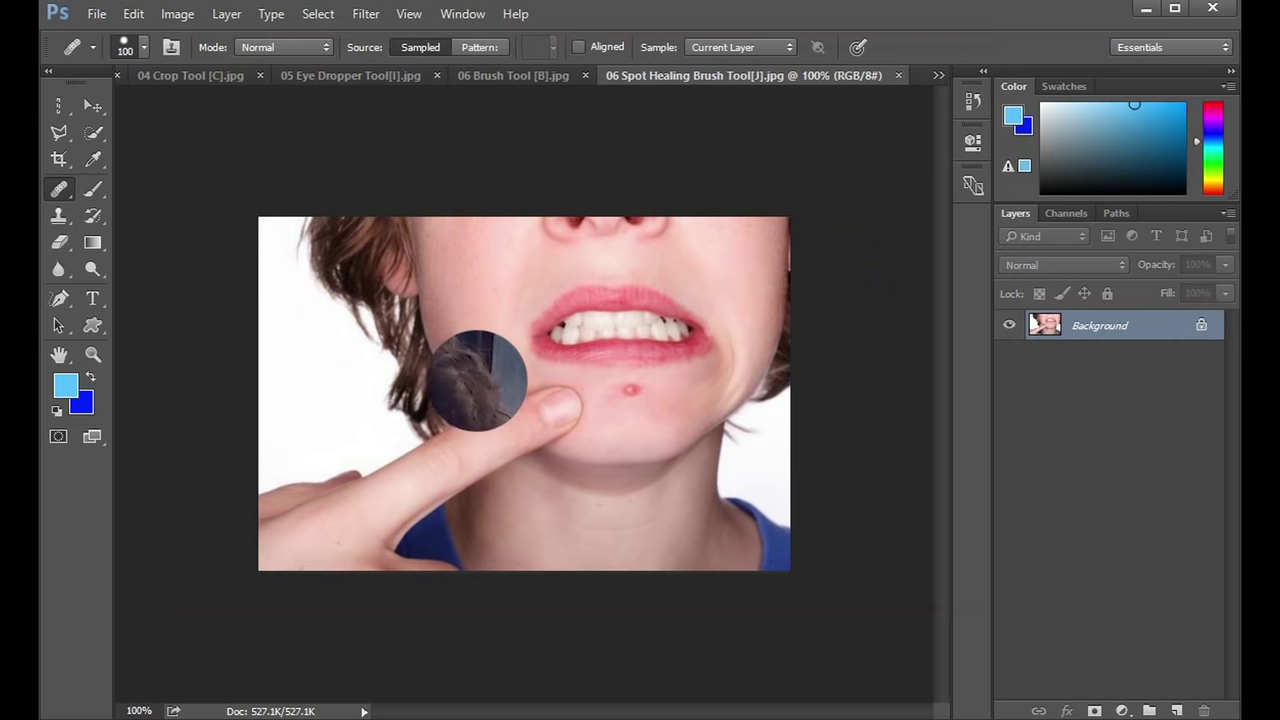
pyautogui.click(93, 189)
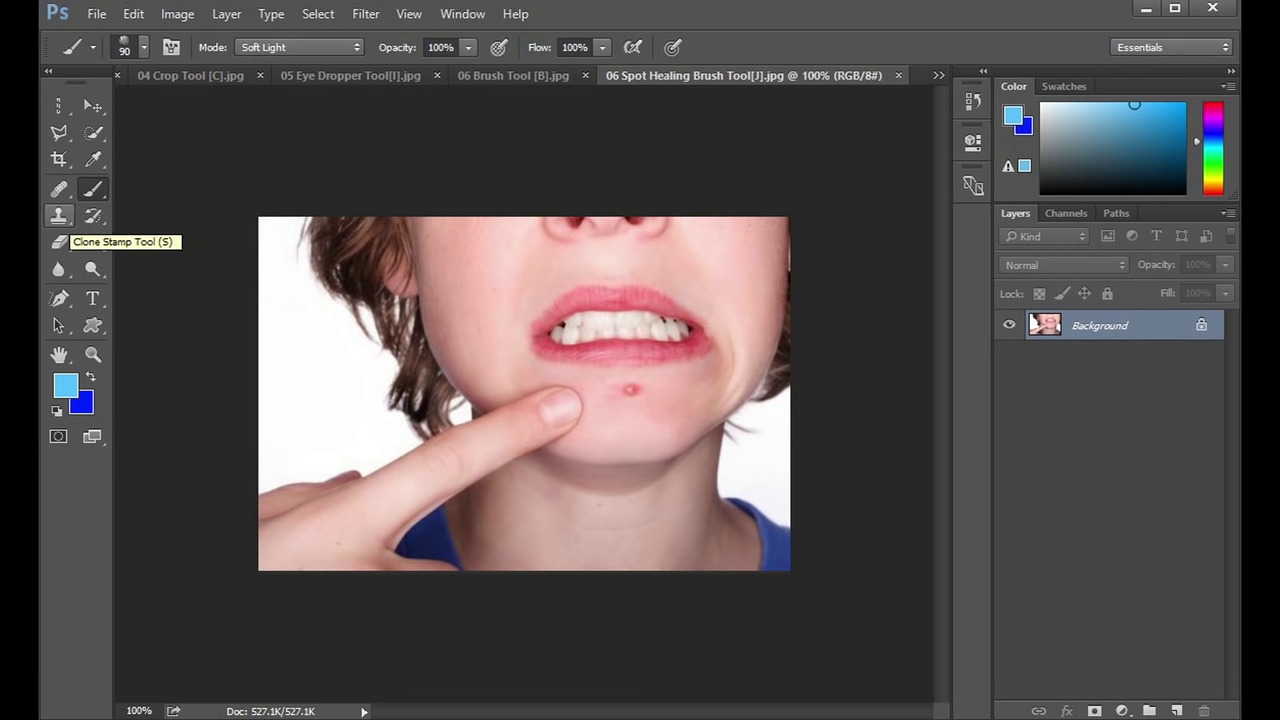
pyautogui.click(58, 215)
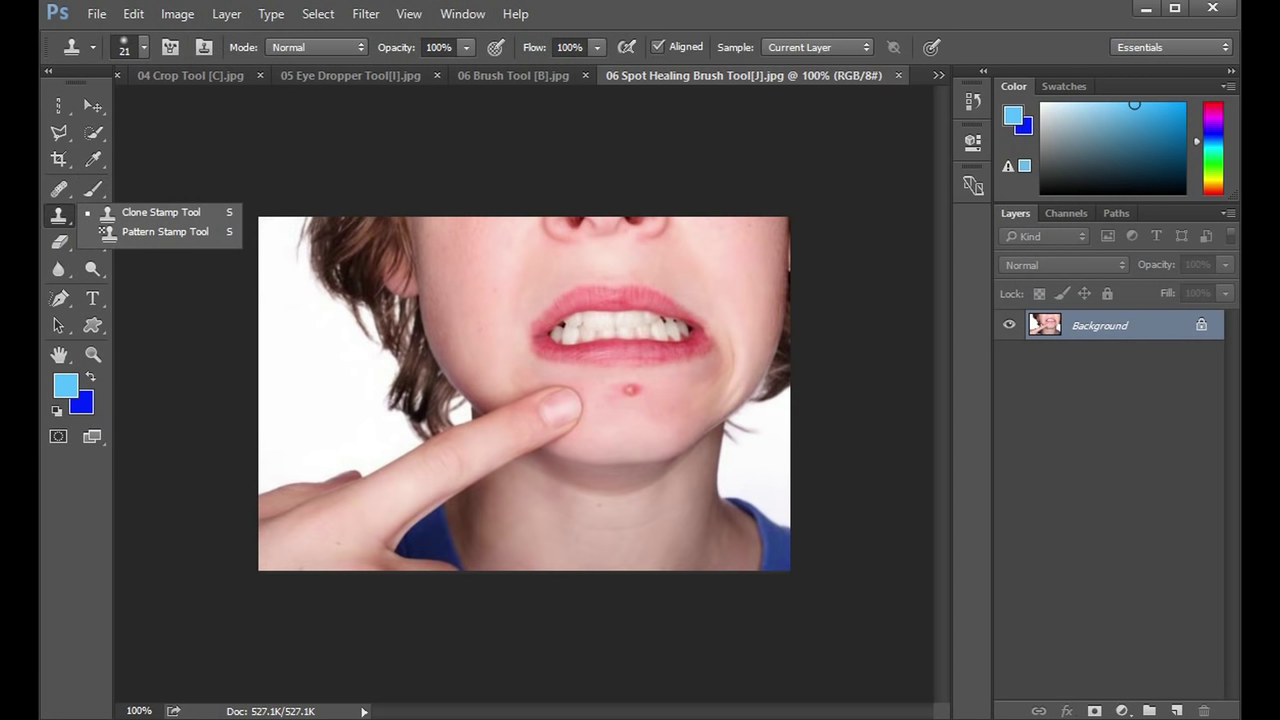
pyautogui.click(92, 188)
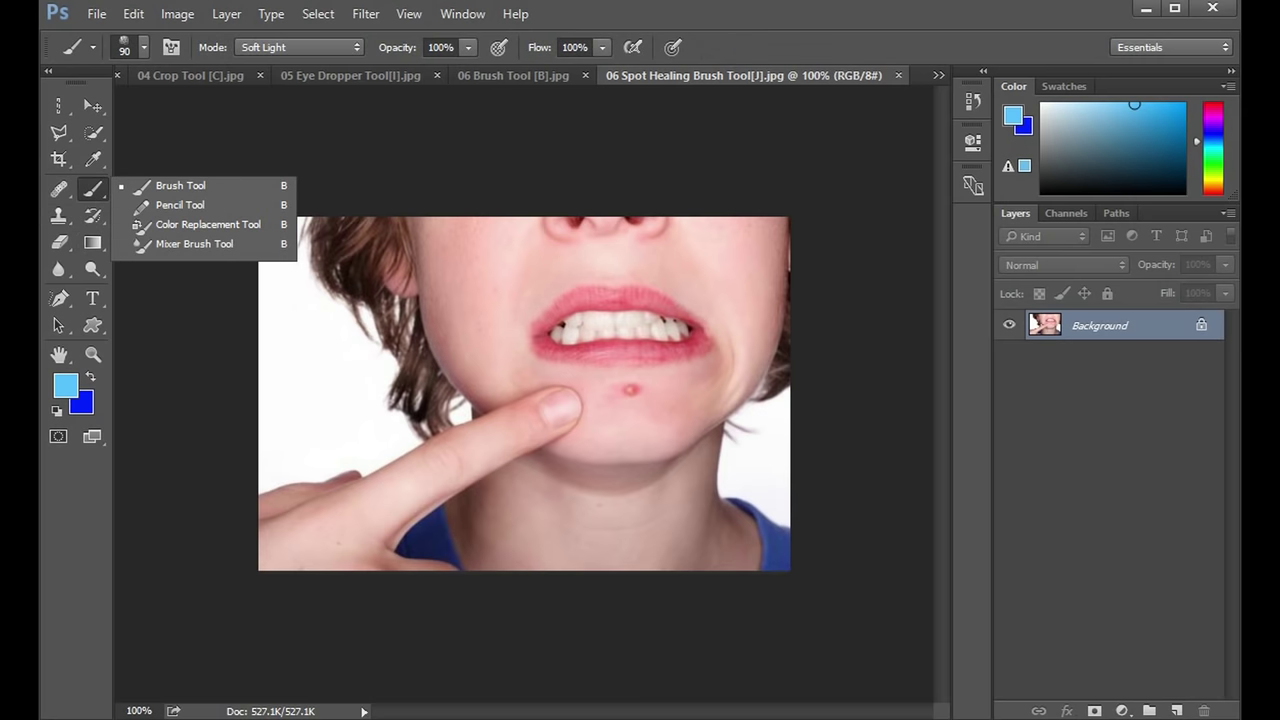
pyautogui.click(58, 188)
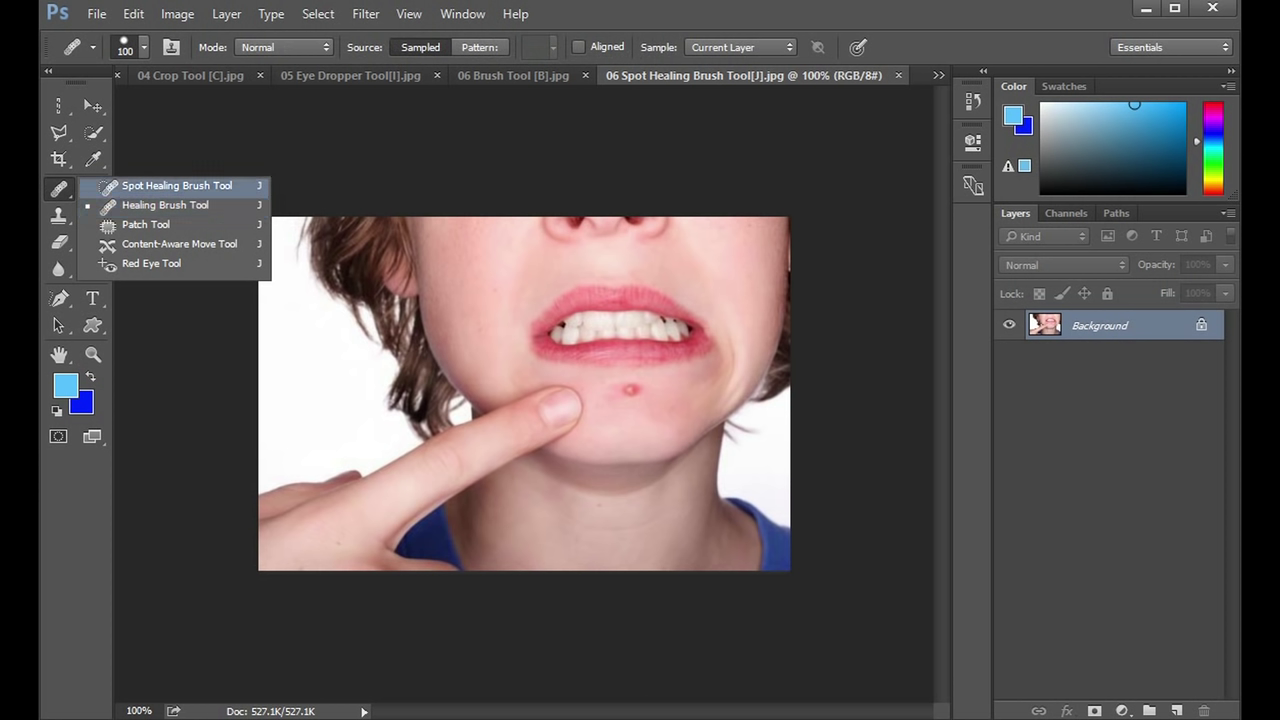
pyautogui.click(175, 185)
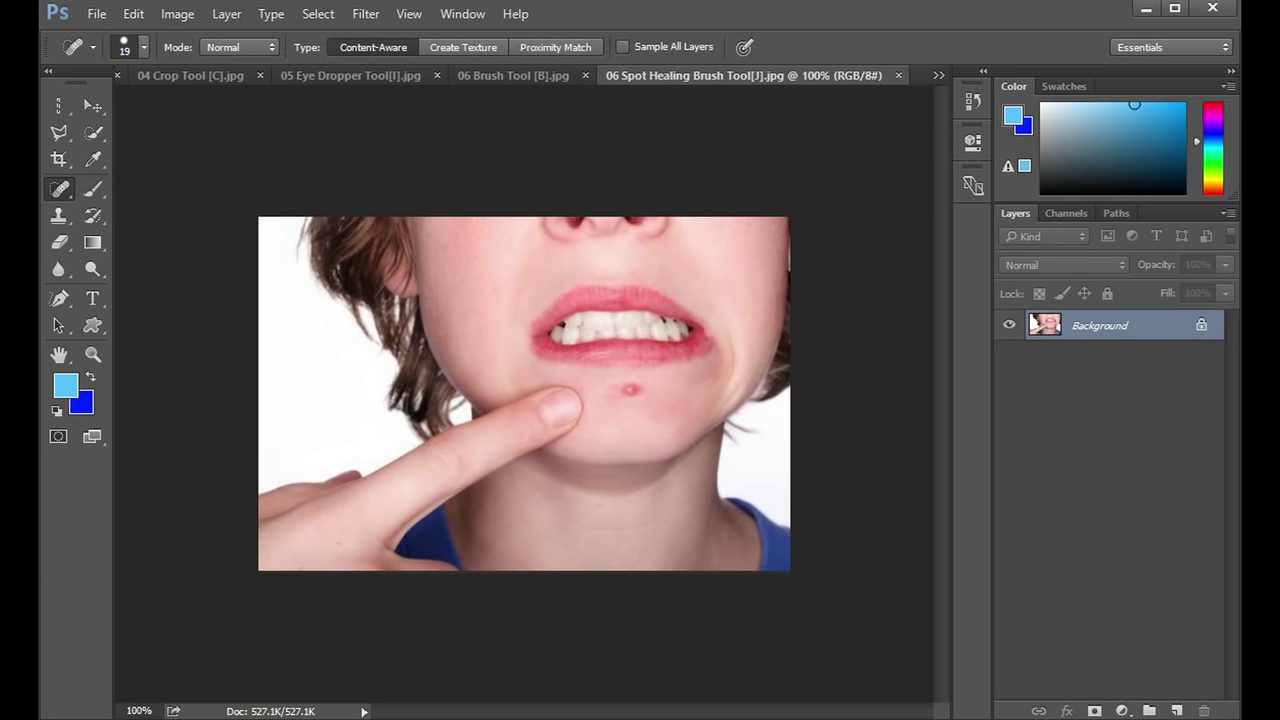
# Spot-heal the red pimple on the chin with clicks and a short stroke
pyautogui.click(631, 389)
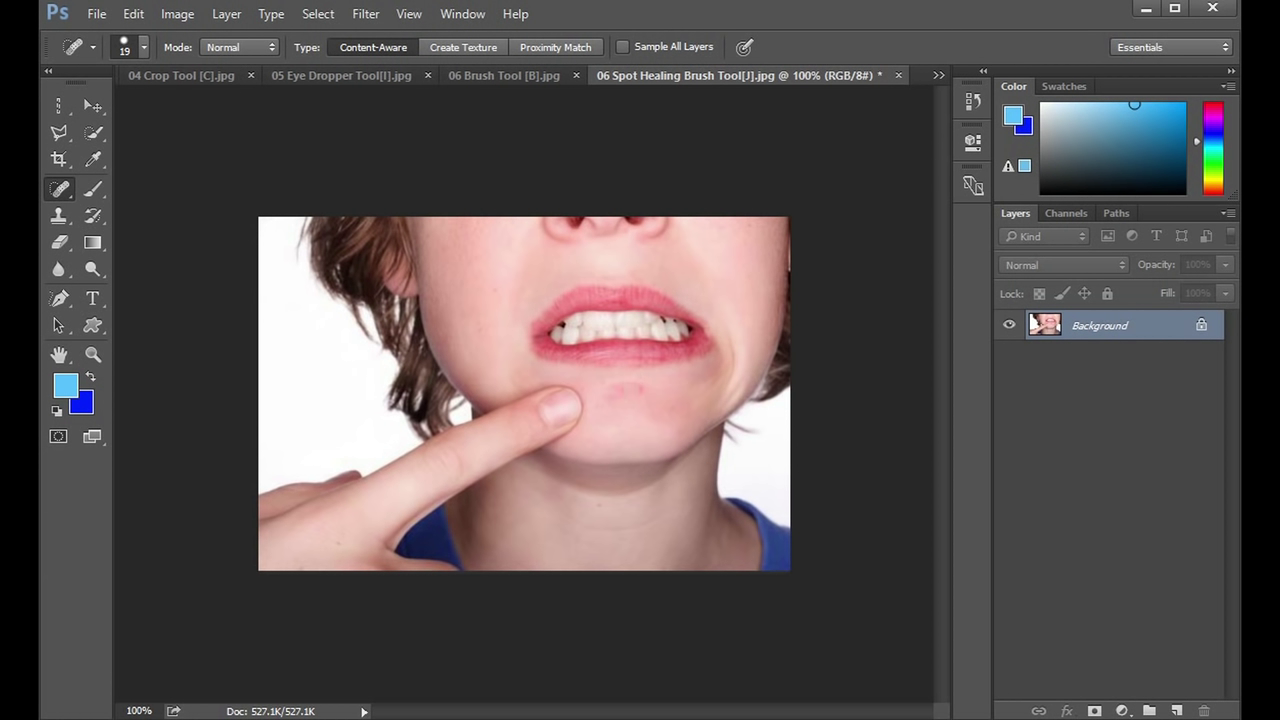
pyautogui.click(617, 401)
pyautogui.moveTo(627, 399)
pyautogui.mouseDown()
pyautogui.moveTo(634, 418)
pyautogui.moveTo(655, 400)
pyautogui.moveTo(626, 416)
pyautogui.mouseUp()
pyautogui.click(96, 13)
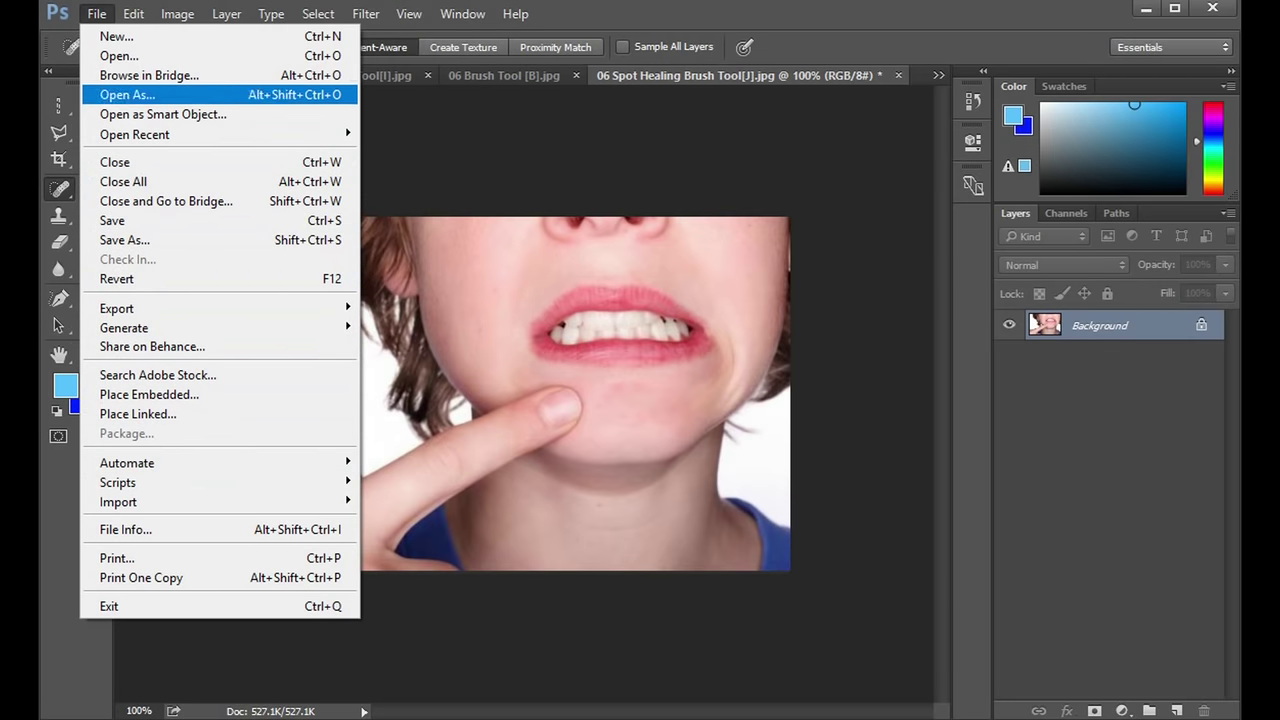
# Open the '07 Pen Tool [P]' image
pyautogui.click(119, 55)
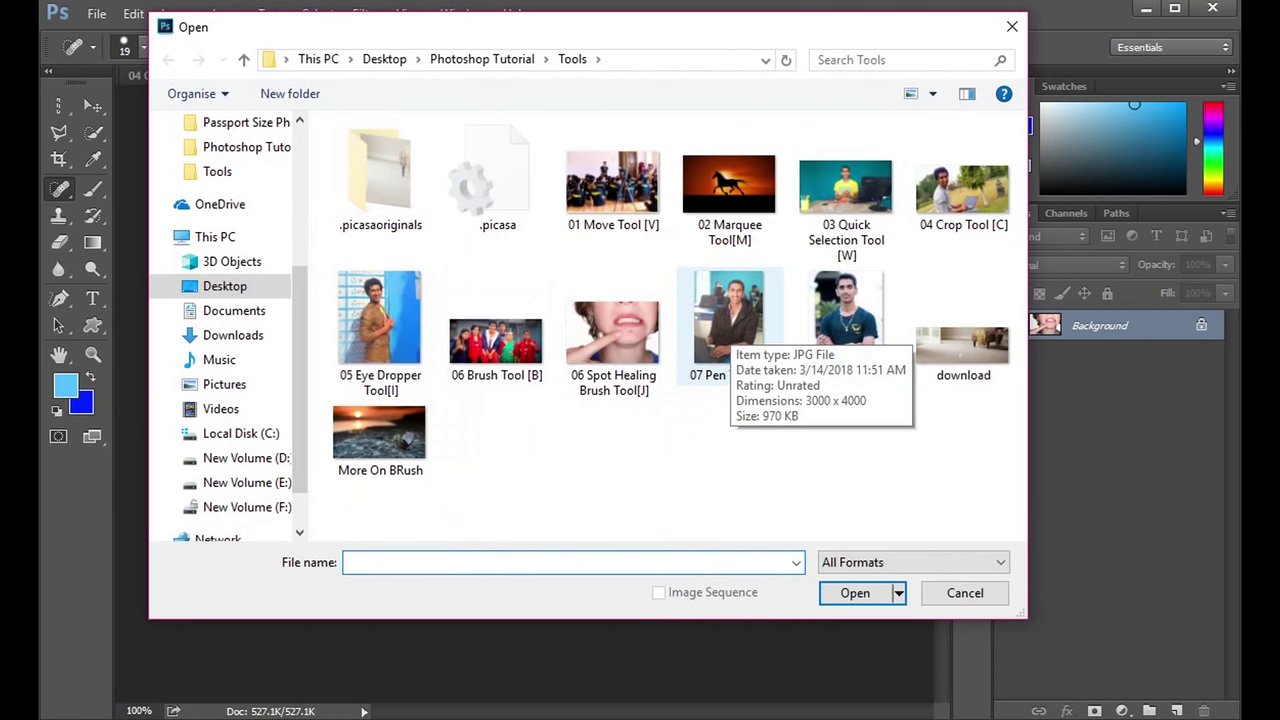
pyautogui.click(728, 322)
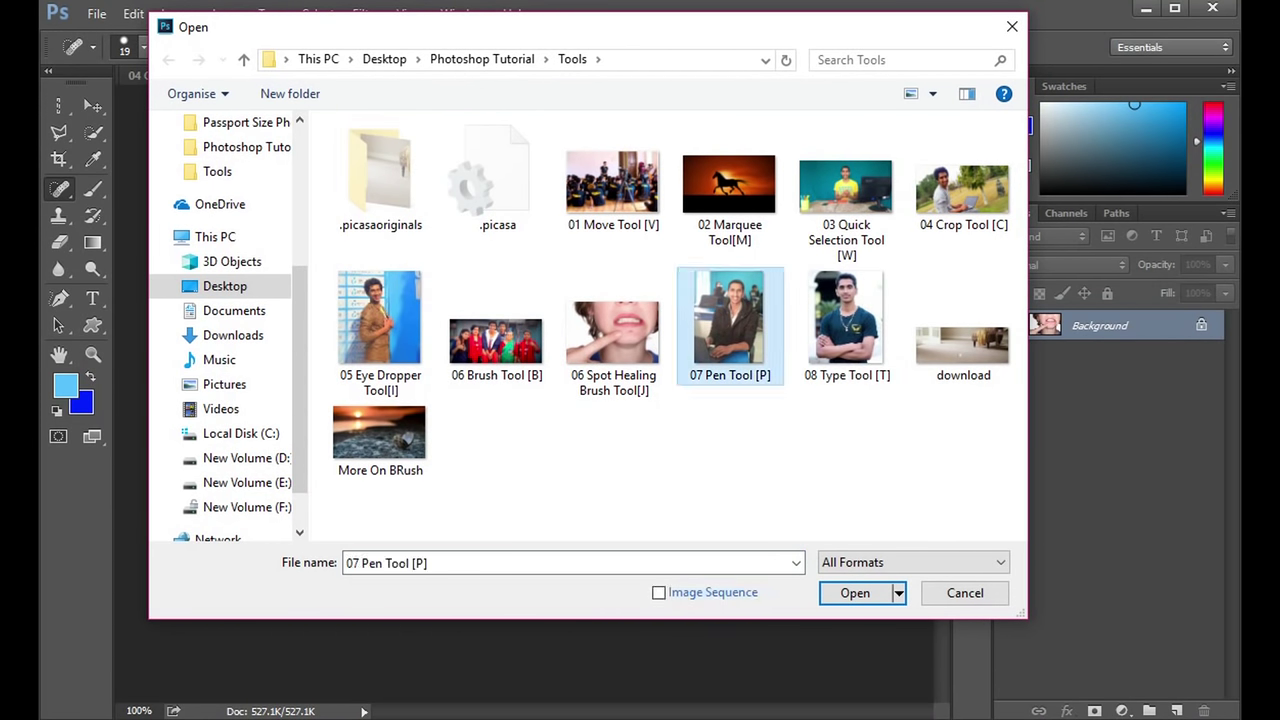
pyautogui.press('Return')
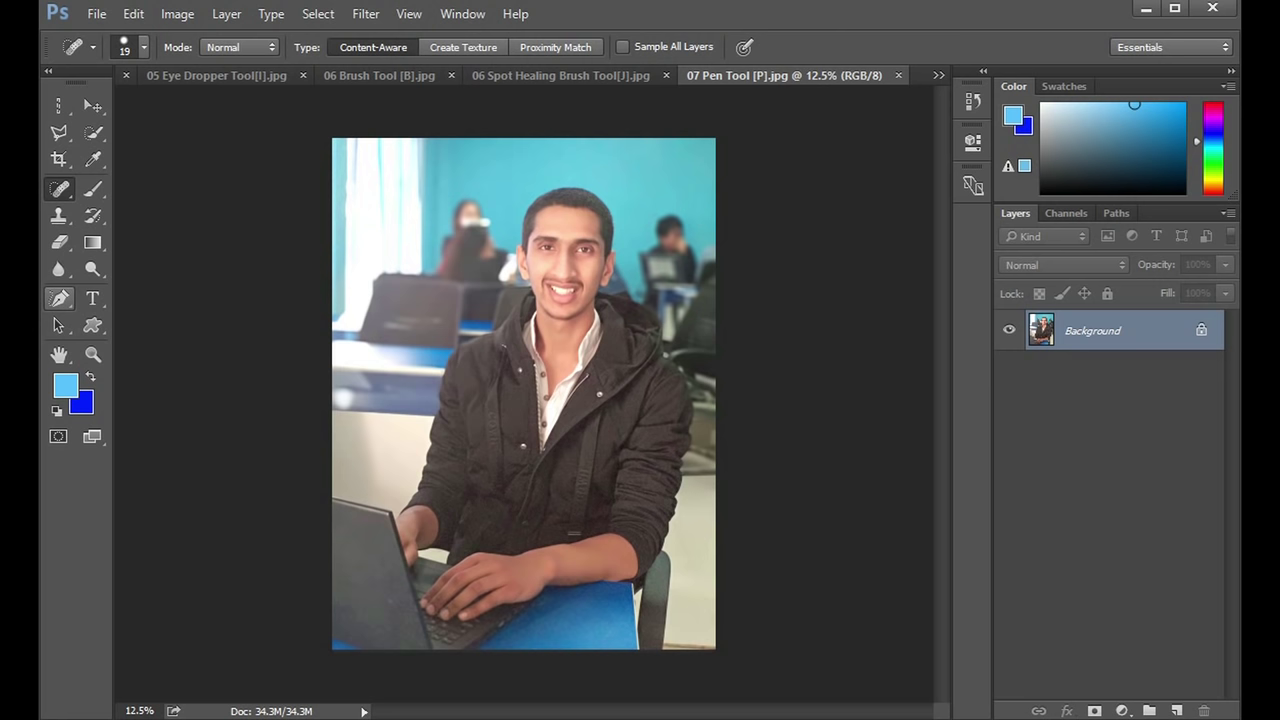
# Draw freeform paths over the man, then undo the last head-to-lower-left path
pyautogui.click(59, 298)
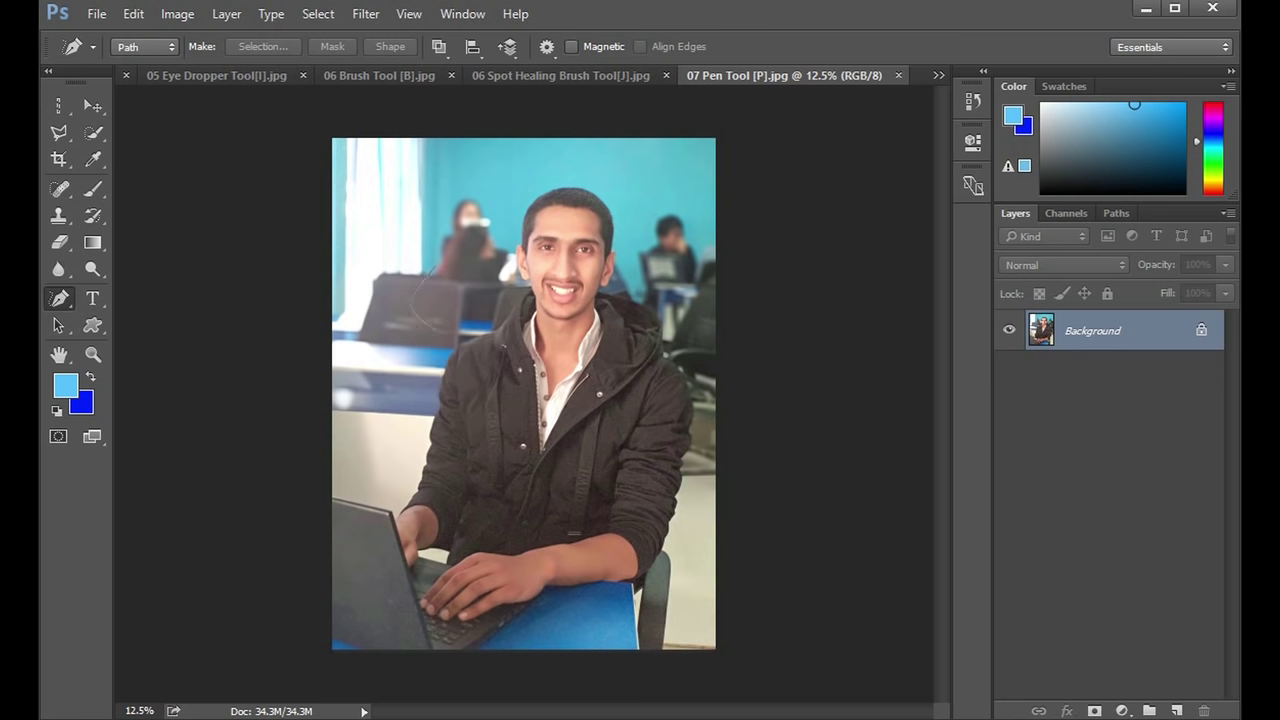
pyautogui.moveTo(428, 324); pyautogui.dragTo(513, 240)
pyautogui.moveTo(607, 186); pyautogui.dragTo(399, 465)
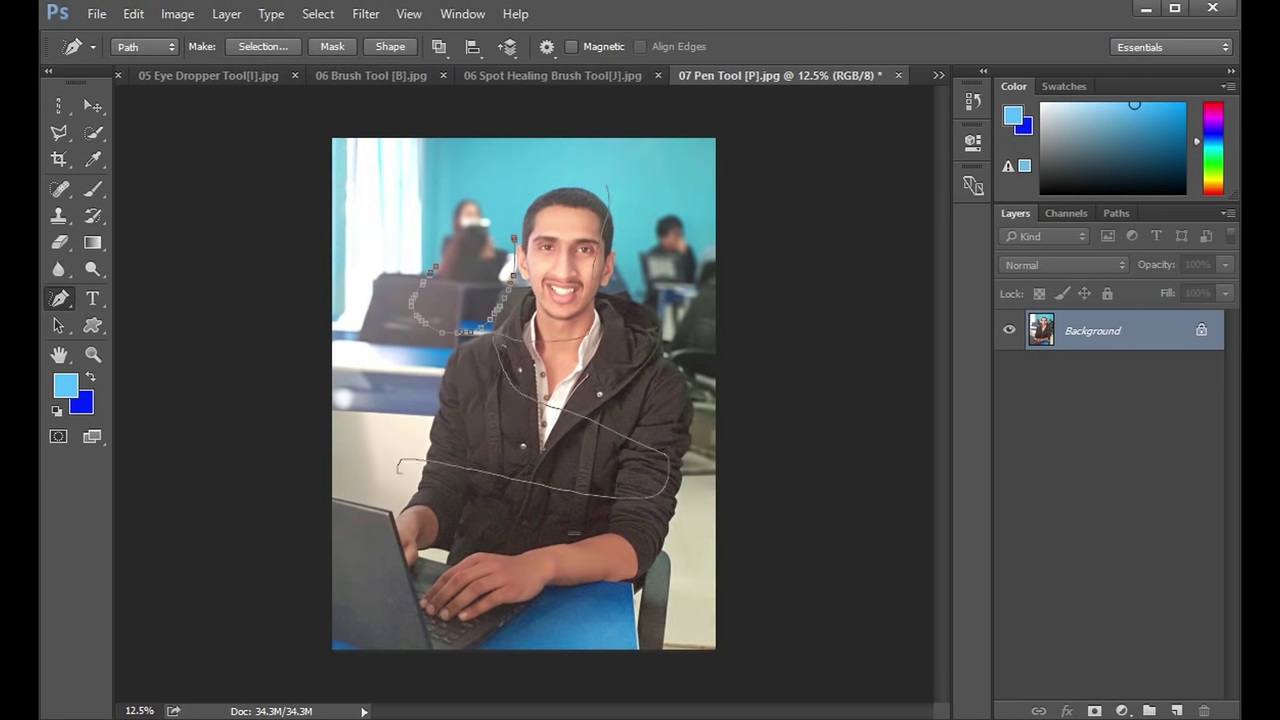
pyautogui.moveTo(401, 466)
pyautogui.mouseDown()
pyautogui.moveTo(405, 355)
pyautogui.moveTo(612, 187)
pyautogui.mouseUp()
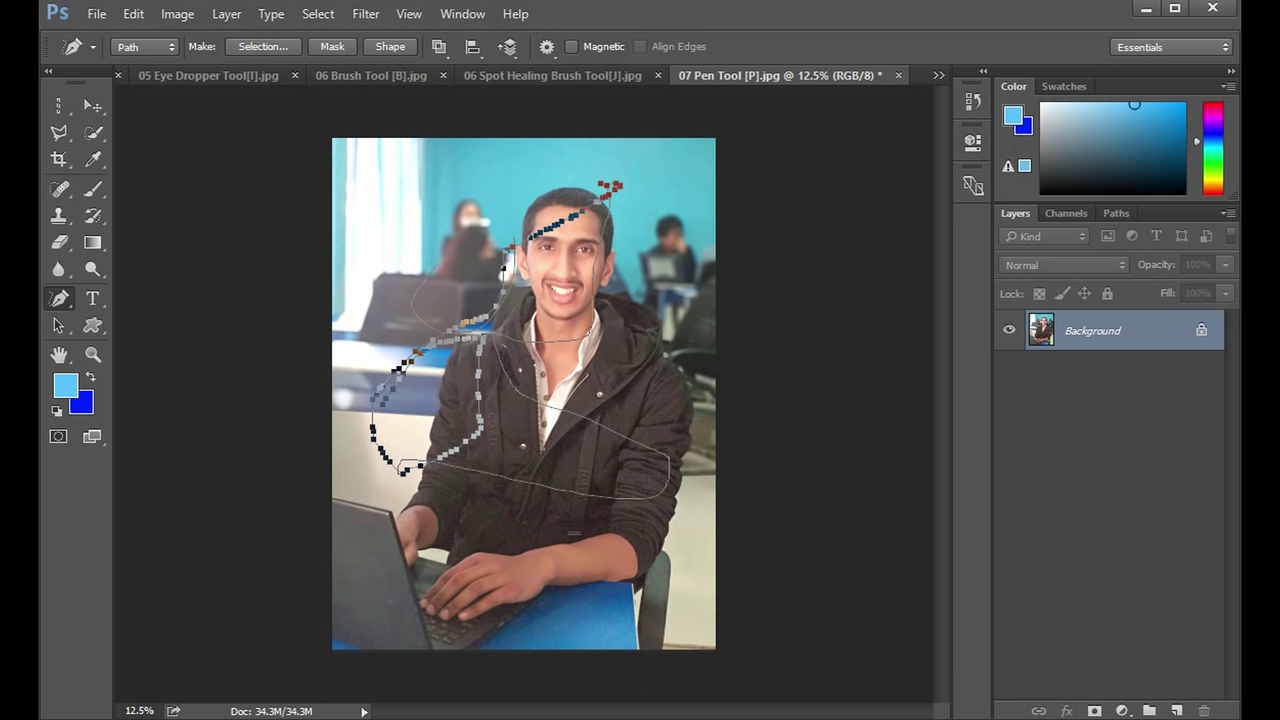
pyautogui.hotkey('ctrl', 'z')
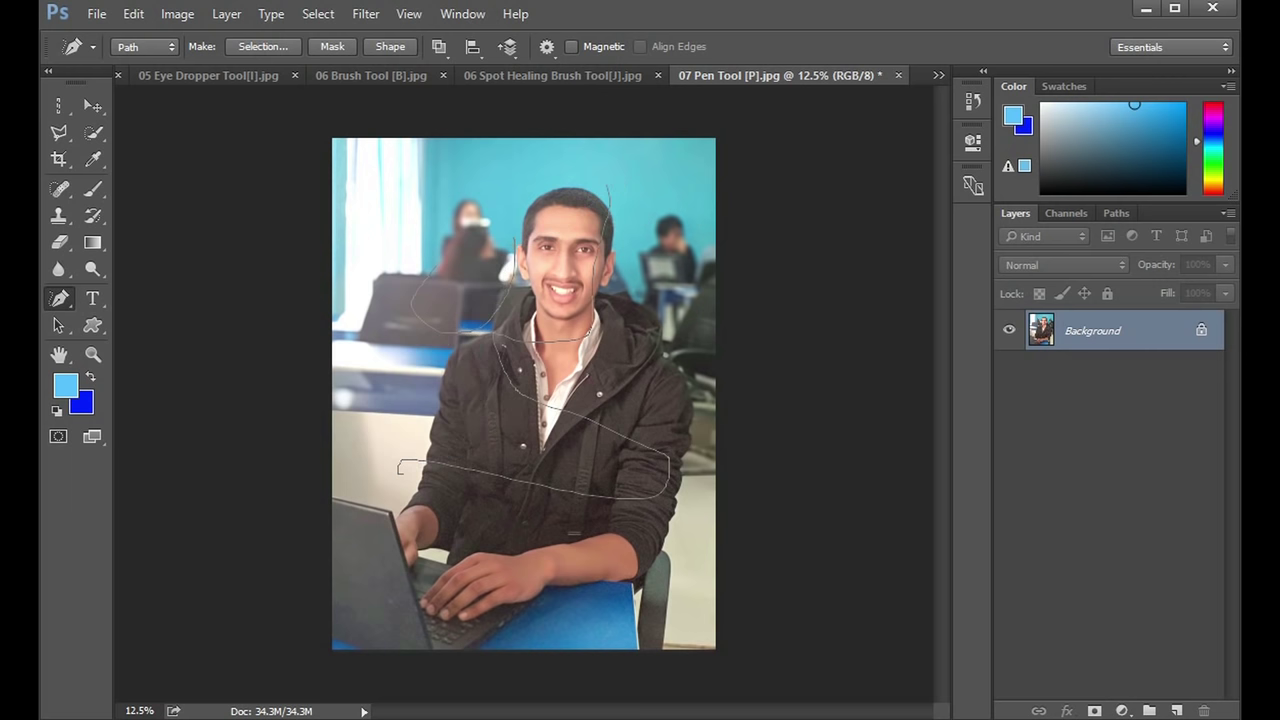
pyautogui.click(96, 14)
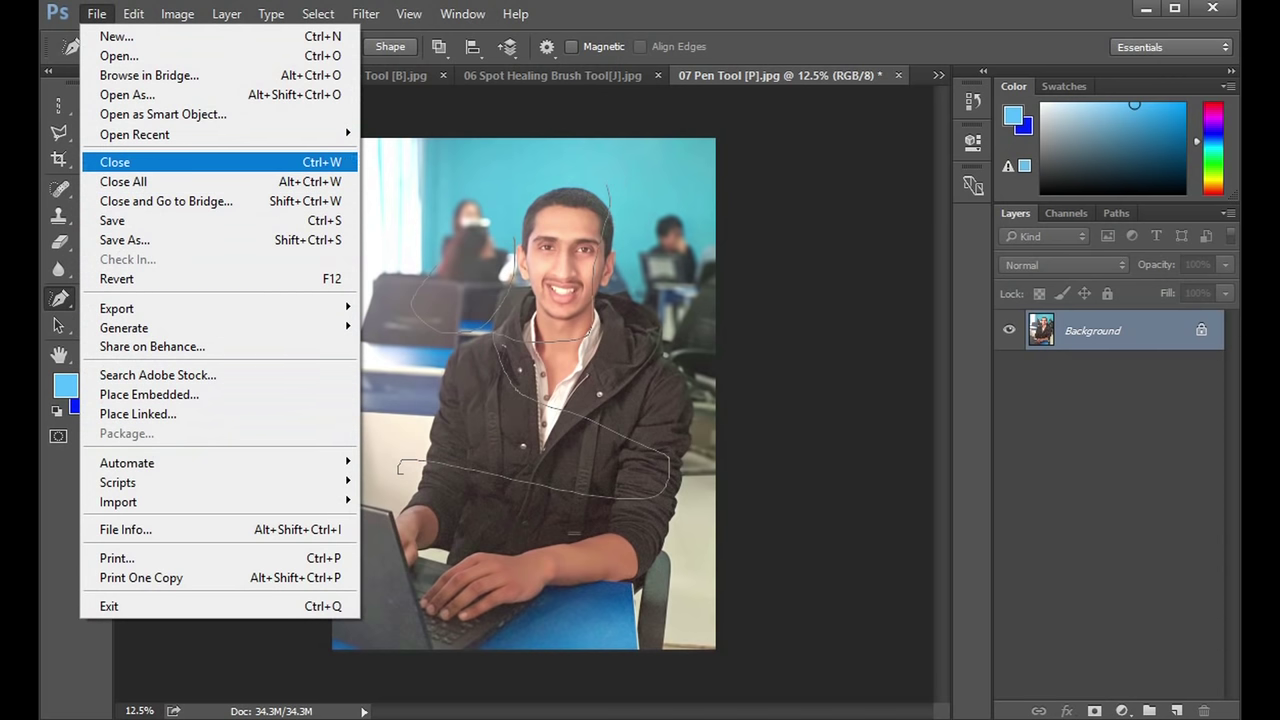
# Open '08 Type Tool [T].jpg' and pick the Rectangular Marquee Tool
pyautogui.click(119, 56)
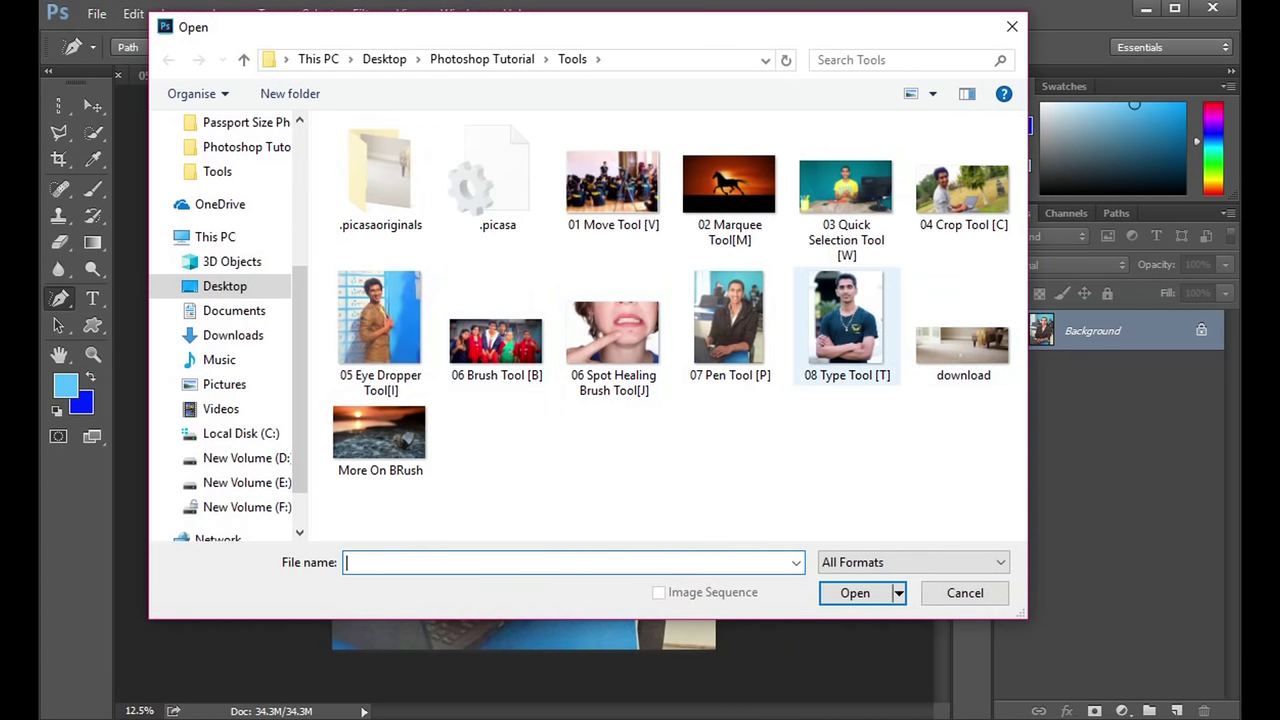
pyautogui.doubleClick(846, 318)
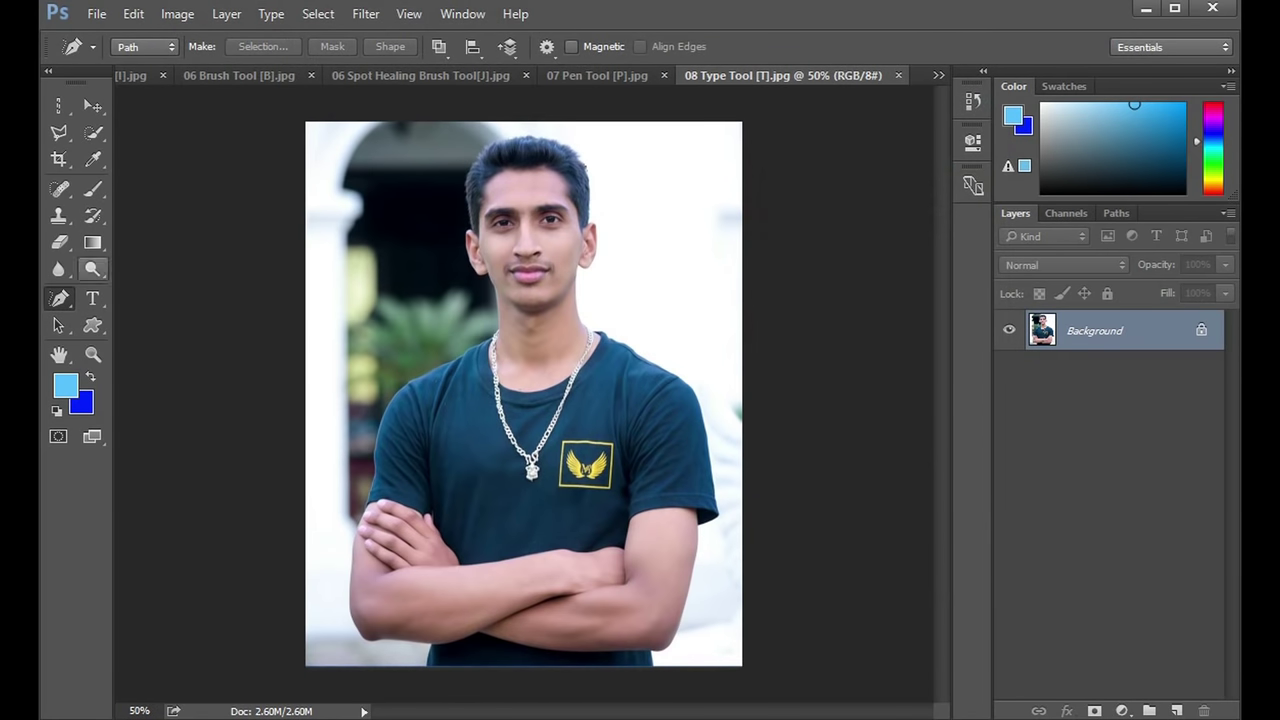
pyautogui.click(92, 298)
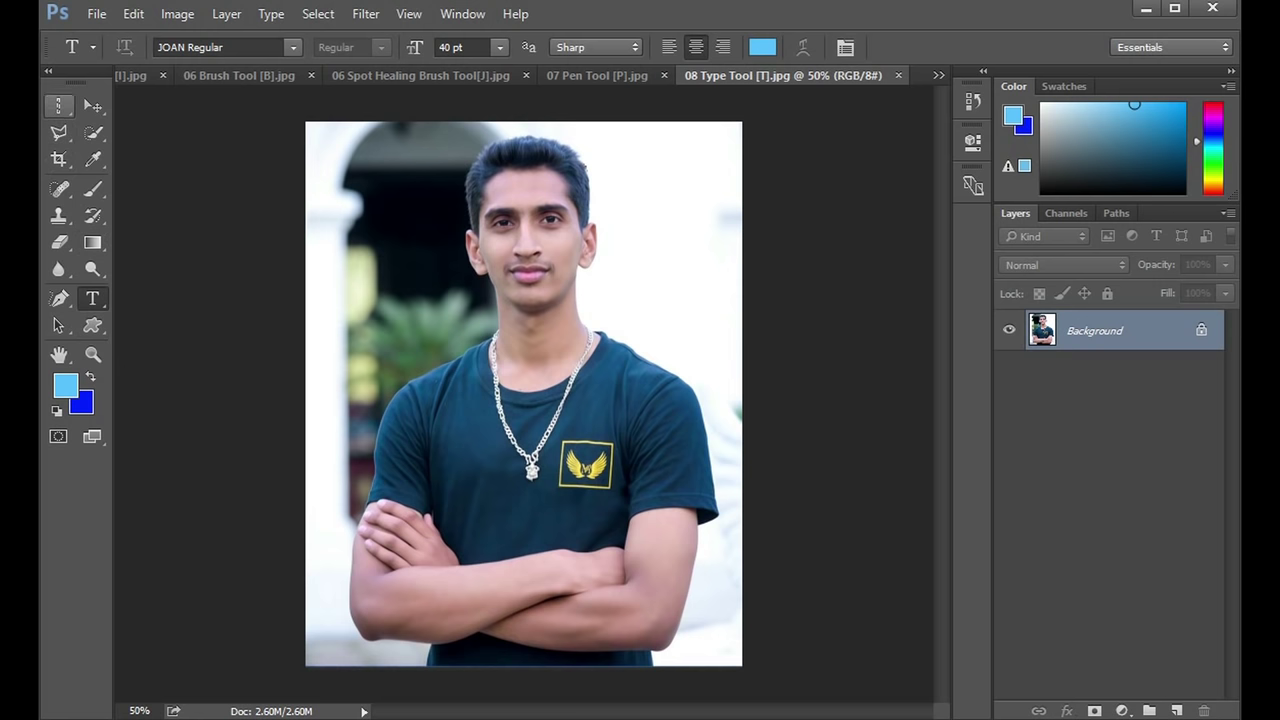
pyautogui.click(58, 105)
pyautogui.click(170, 102)
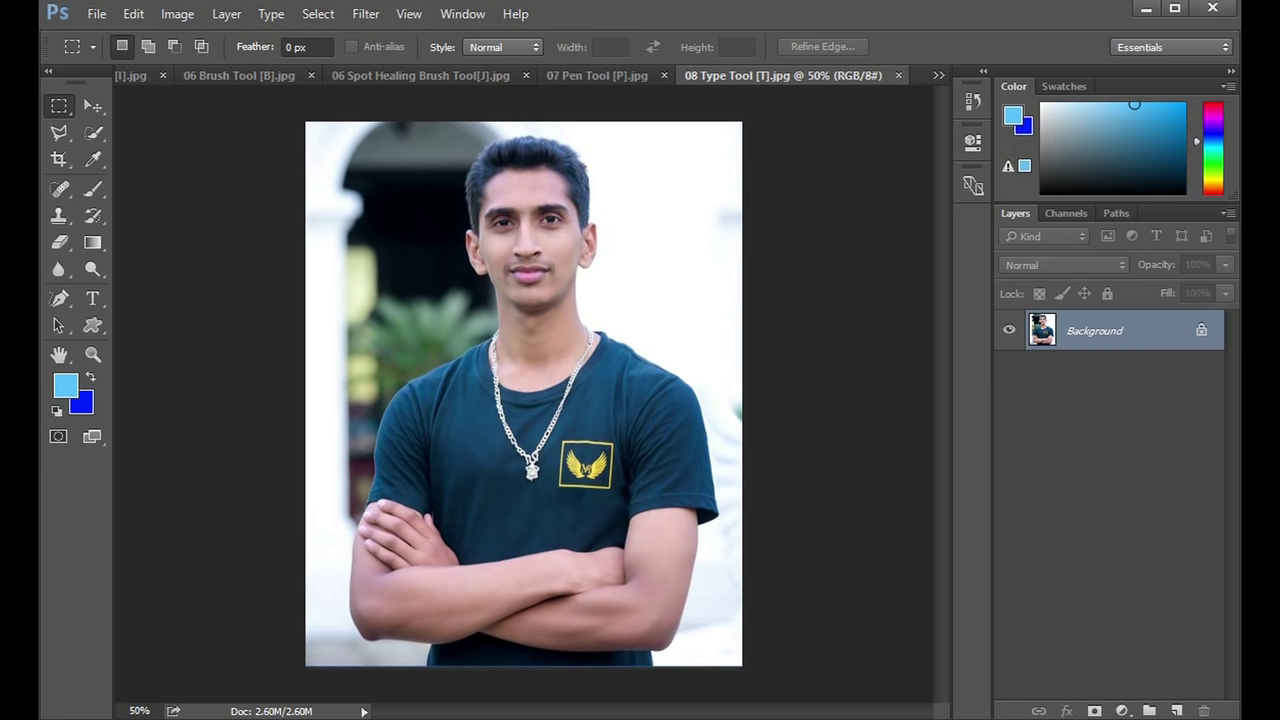
# Fill a light-blue strip across the portrait's bottom and start a text line inside it
pyautogui.moveTo(304, 618)
pyautogui.mouseDown()
pyautogui.moveTo(775, 668)
pyautogui.moveTo(741, 666)
pyautogui.mouseUp()
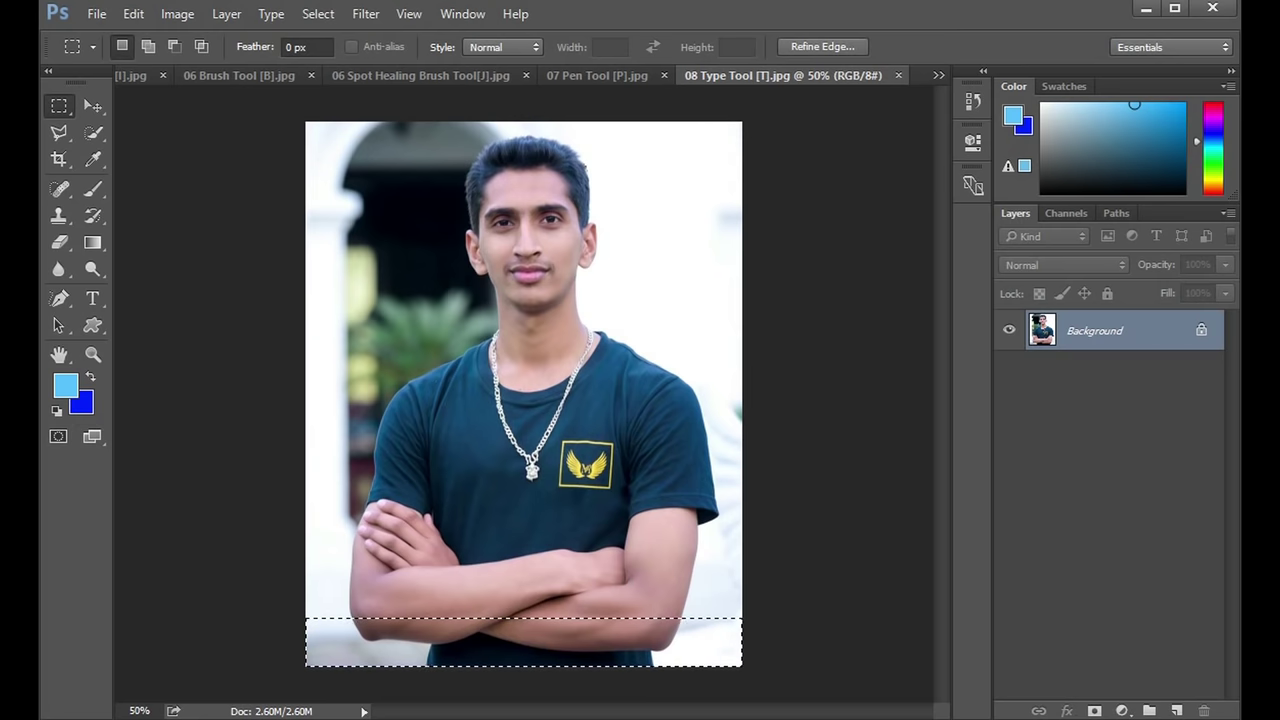
pyautogui.hotkey('alt', 'BackSpace')
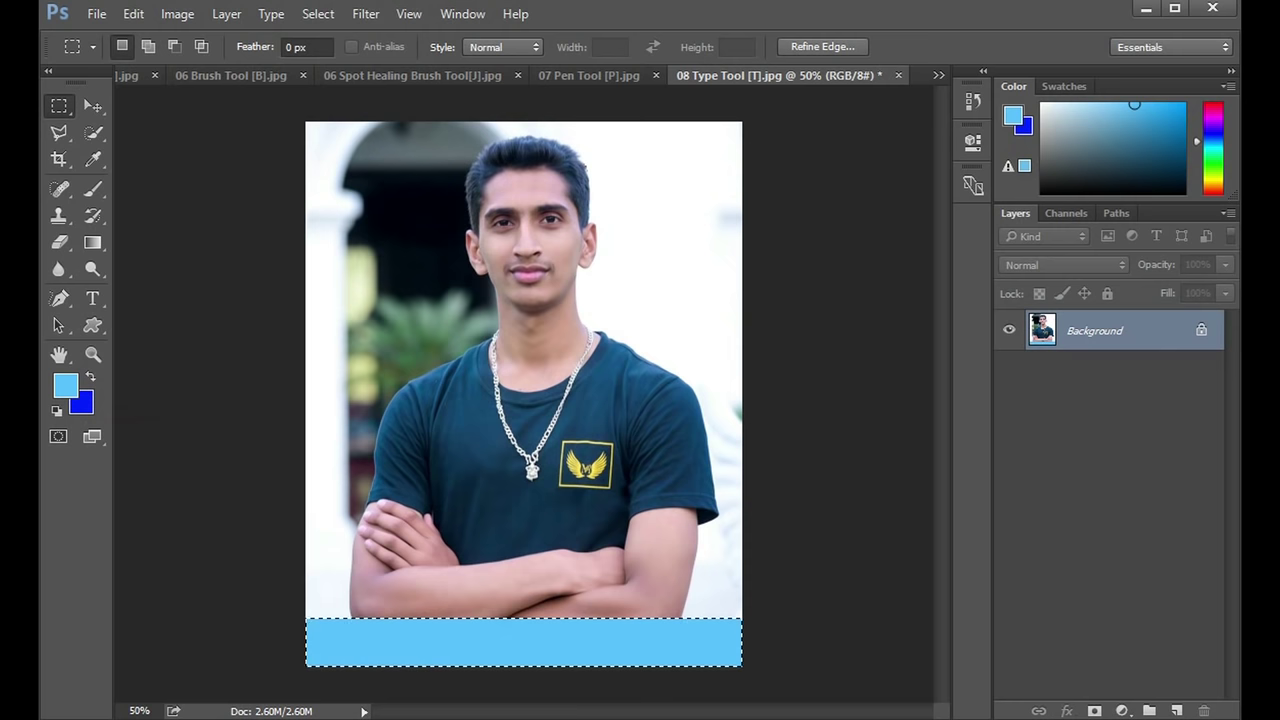
pyautogui.moveTo(304, 598)
pyautogui.mouseDown()
pyautogui.moveTo(610, 666)
pyautogui.moveTo(742, 666)
pyautogui.mouseUp()
pyautogui.hotkey('alt', 'BackSpace')
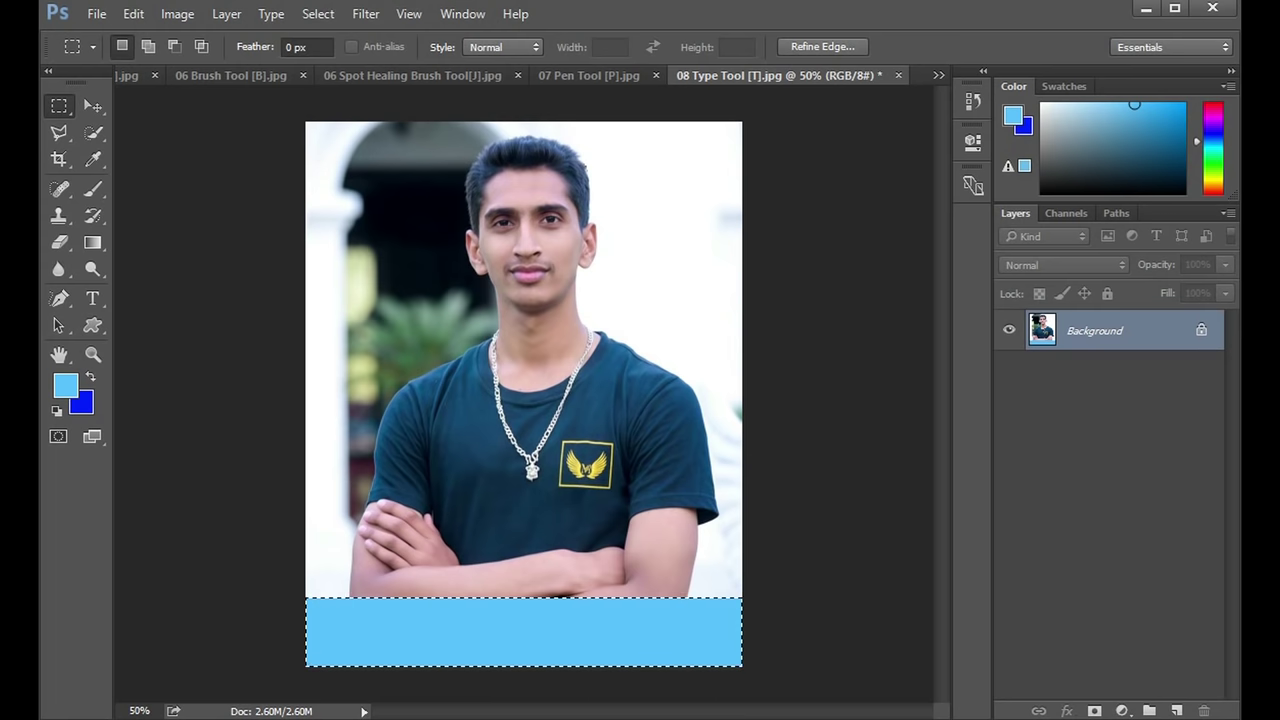
pyautogui.press('t')
pyautogui.click(367, 638)
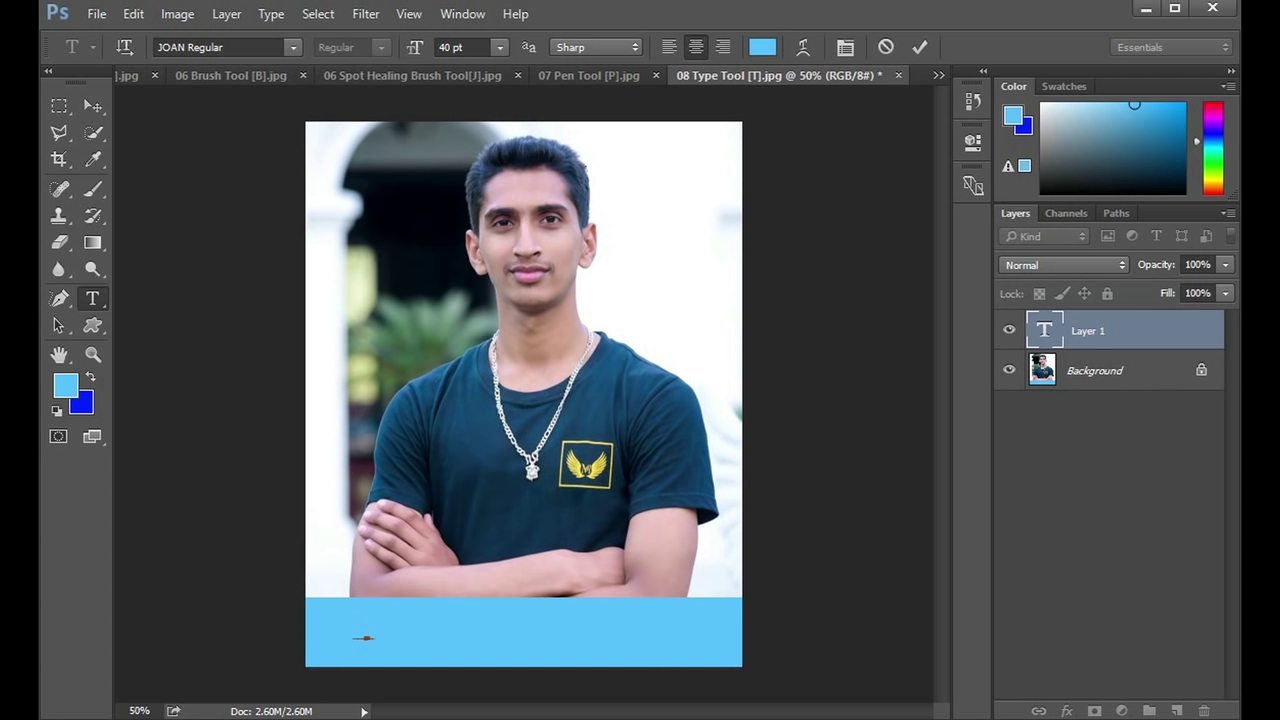
# Change the selected text's colour to pure red, ff0000
pyautogui.hotkey('ctrl', 'a')
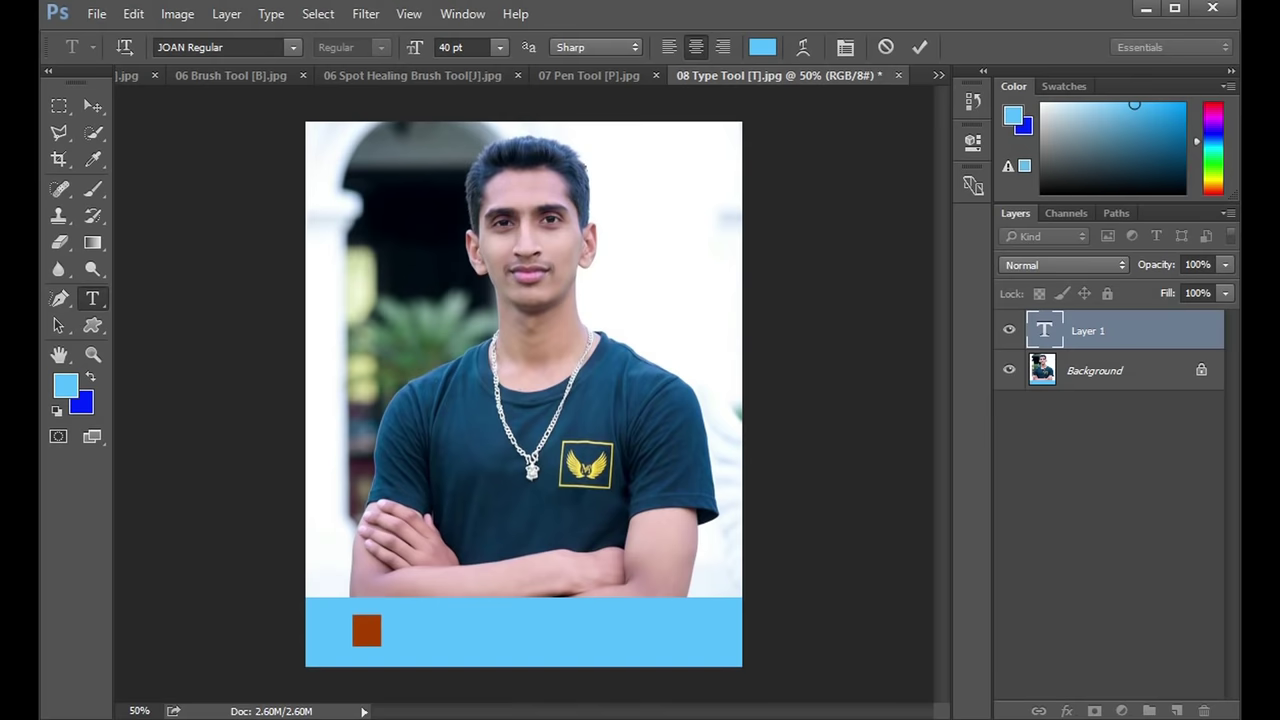
pyautogui.click(762, 47)
pyautogui.write('fe5959')
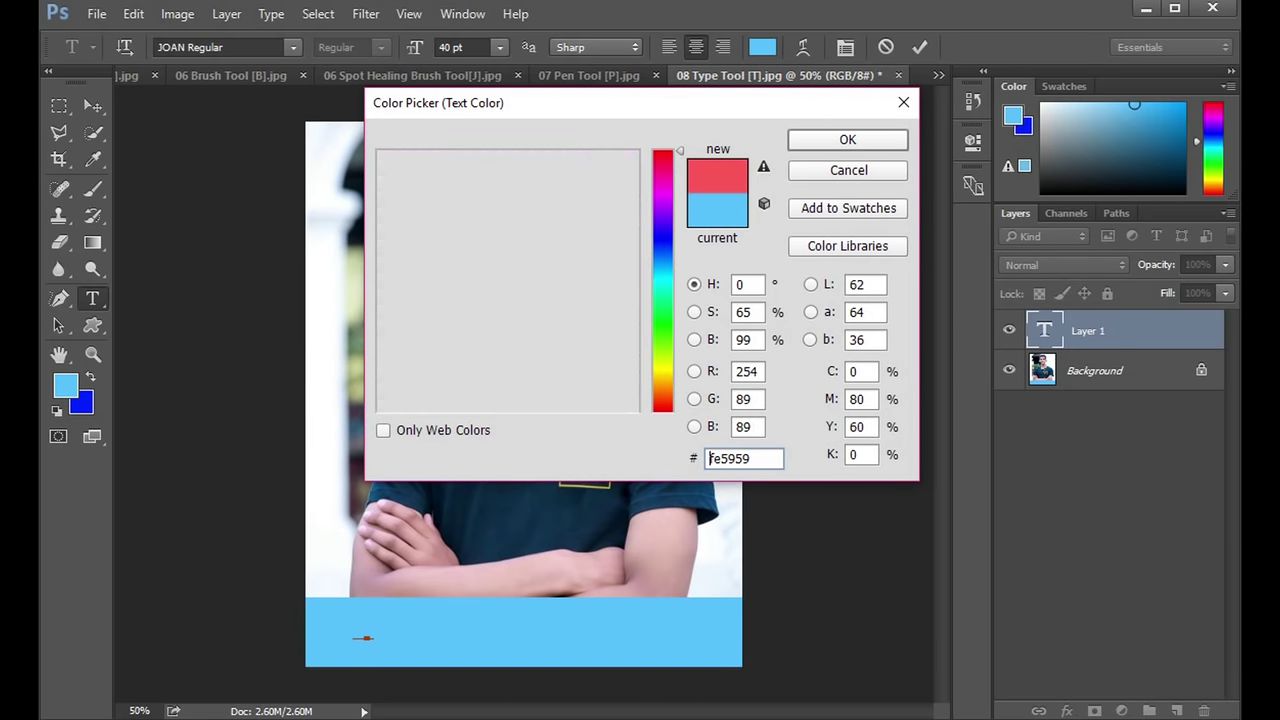
pyautogui.write('ff0000')
pyautogui.press('Return')
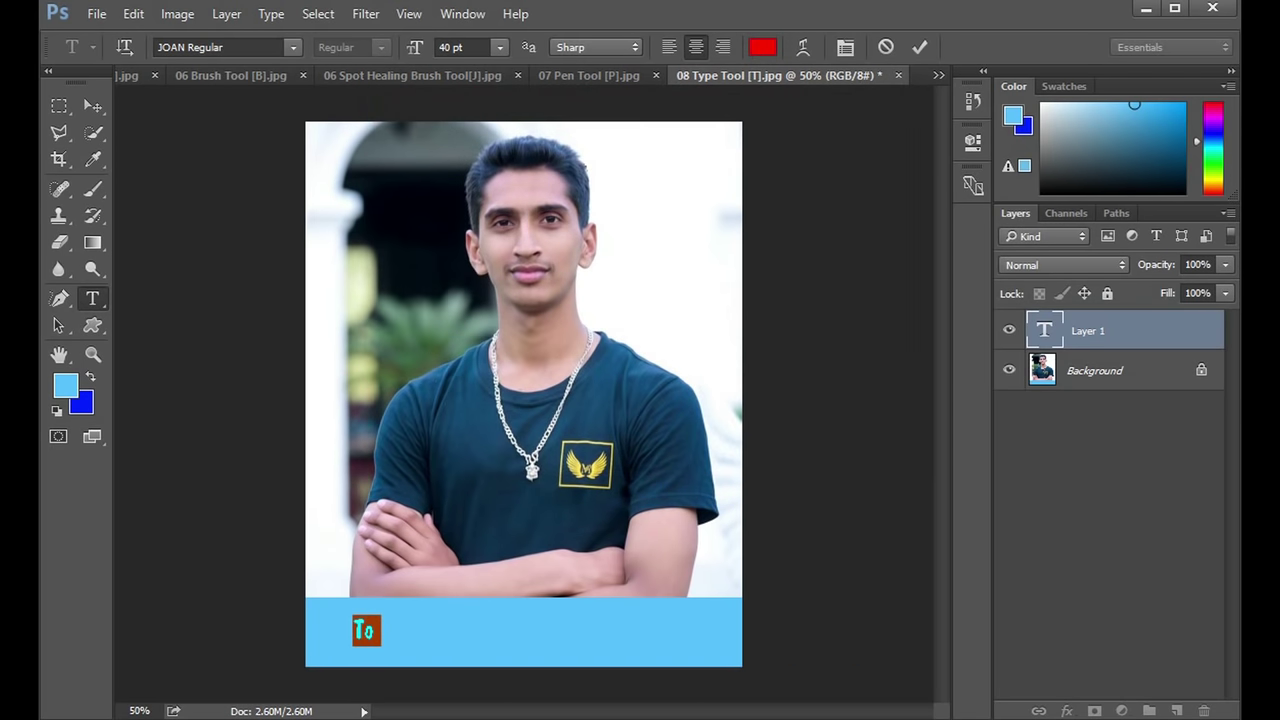
pyautogui.press('Right')
# Type the caption 'Vote Type iambrp and send it to 33001' and centre it in the blue band
pyautogui.write('V')
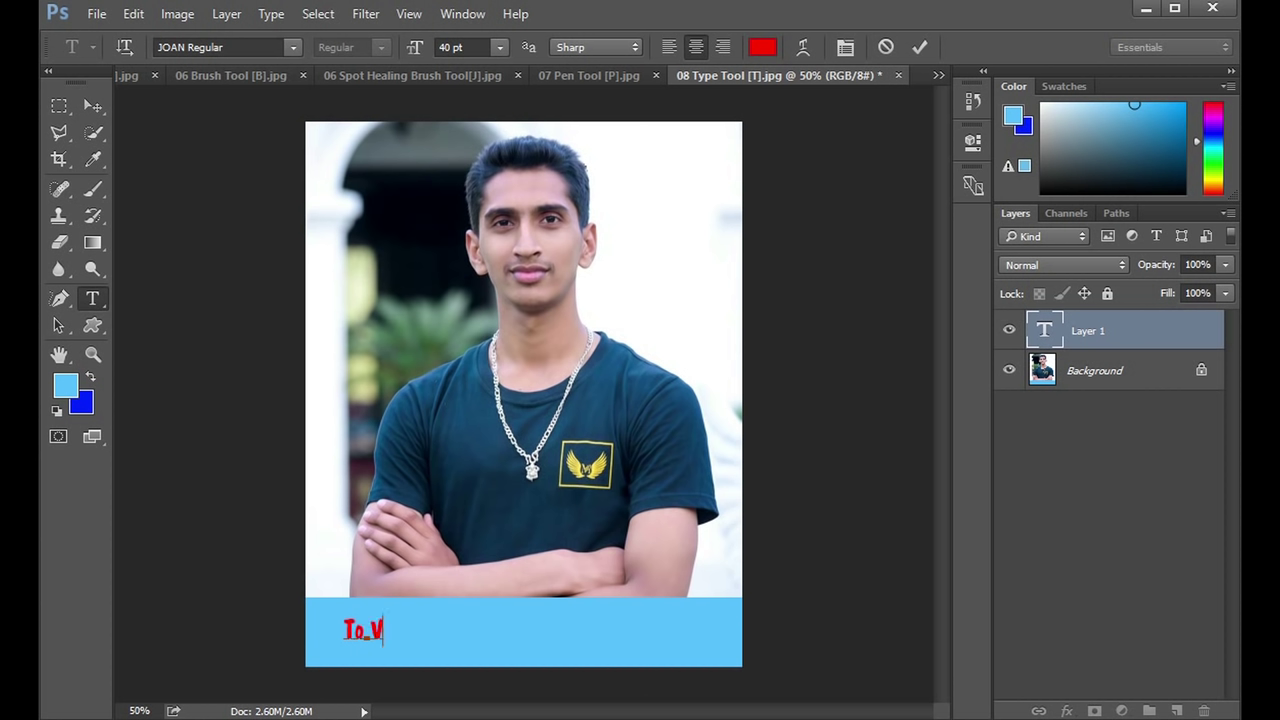
pyautogui.write('ote Type la')
pyautogui.press('BackSpace')
pyautogui.press('BackSpace')
pyautogui.write('iambrp and sen')
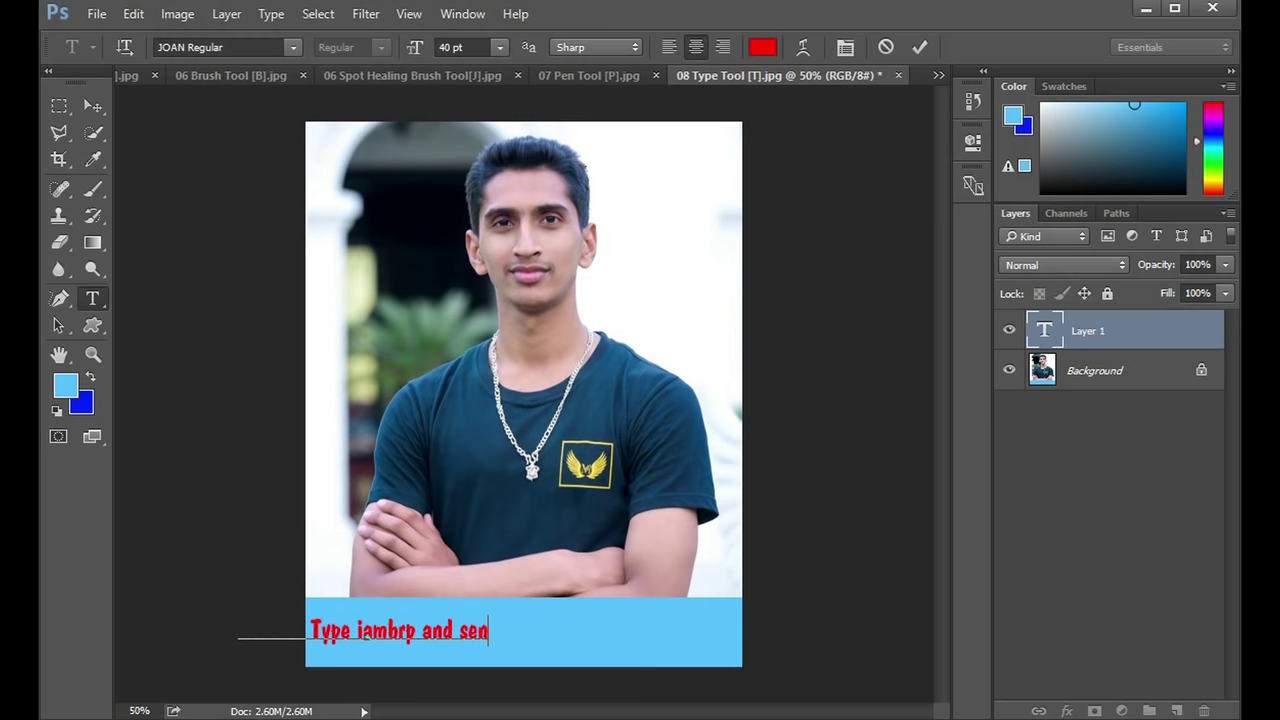
pyautogui.write('d it to ')
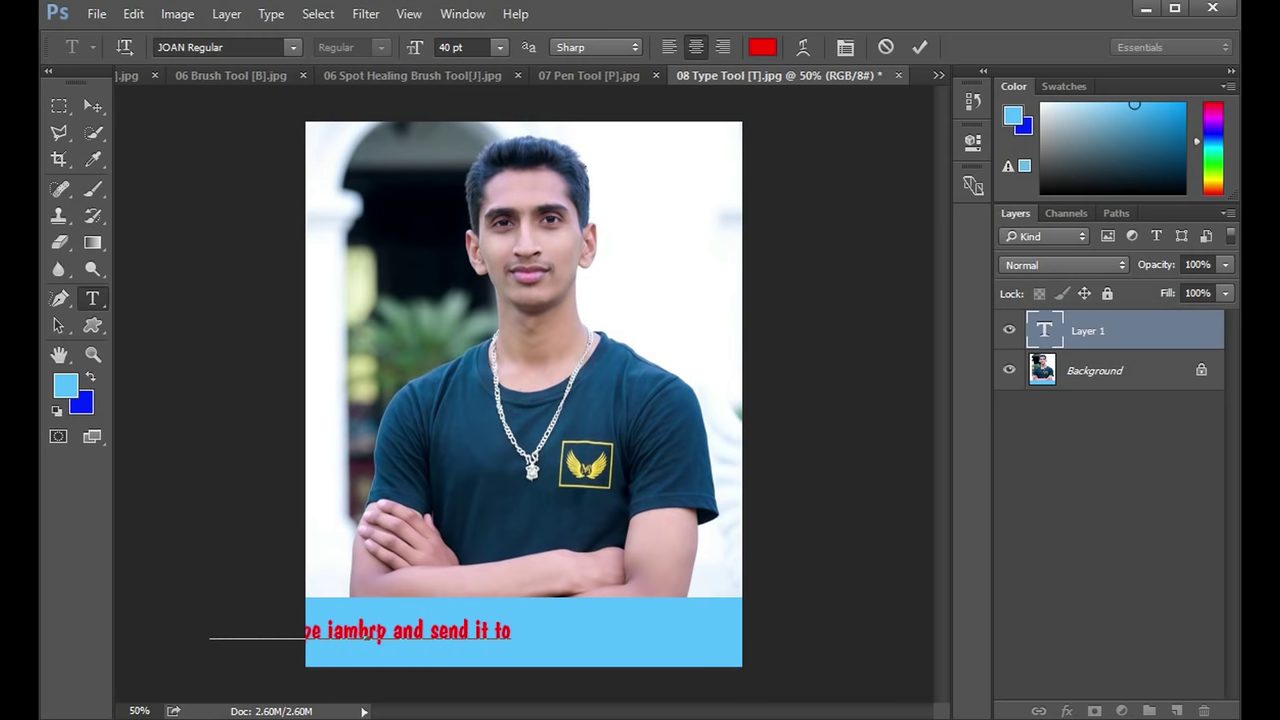
pyautogui.write('3300')
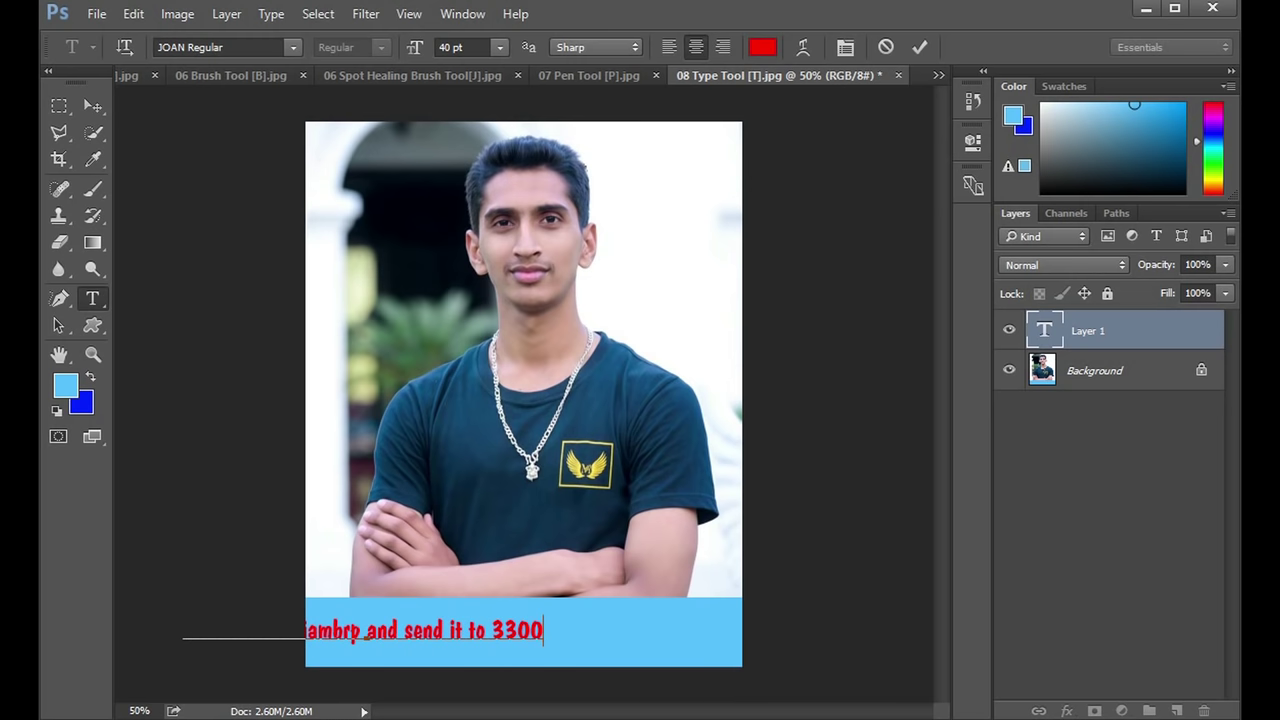
pyautogui.write('1')
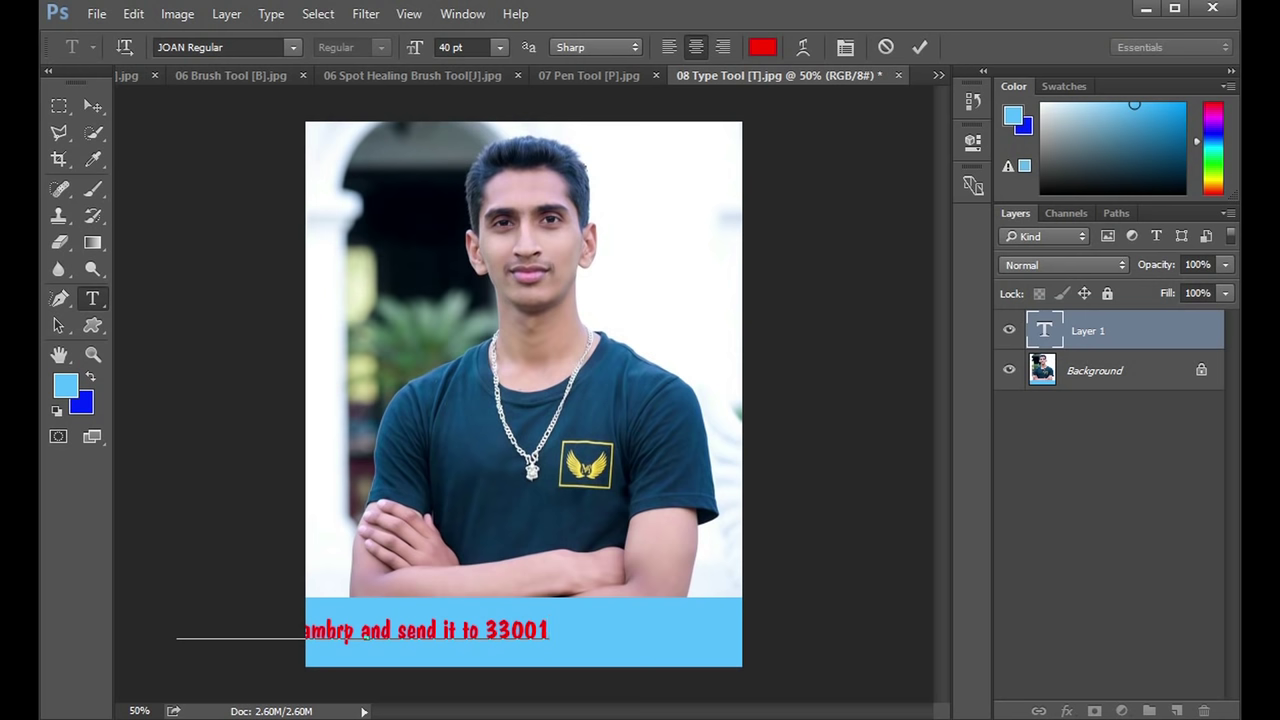
pyautogui.moveTo(510, 631); pyautogui.dragTo(677, 634)
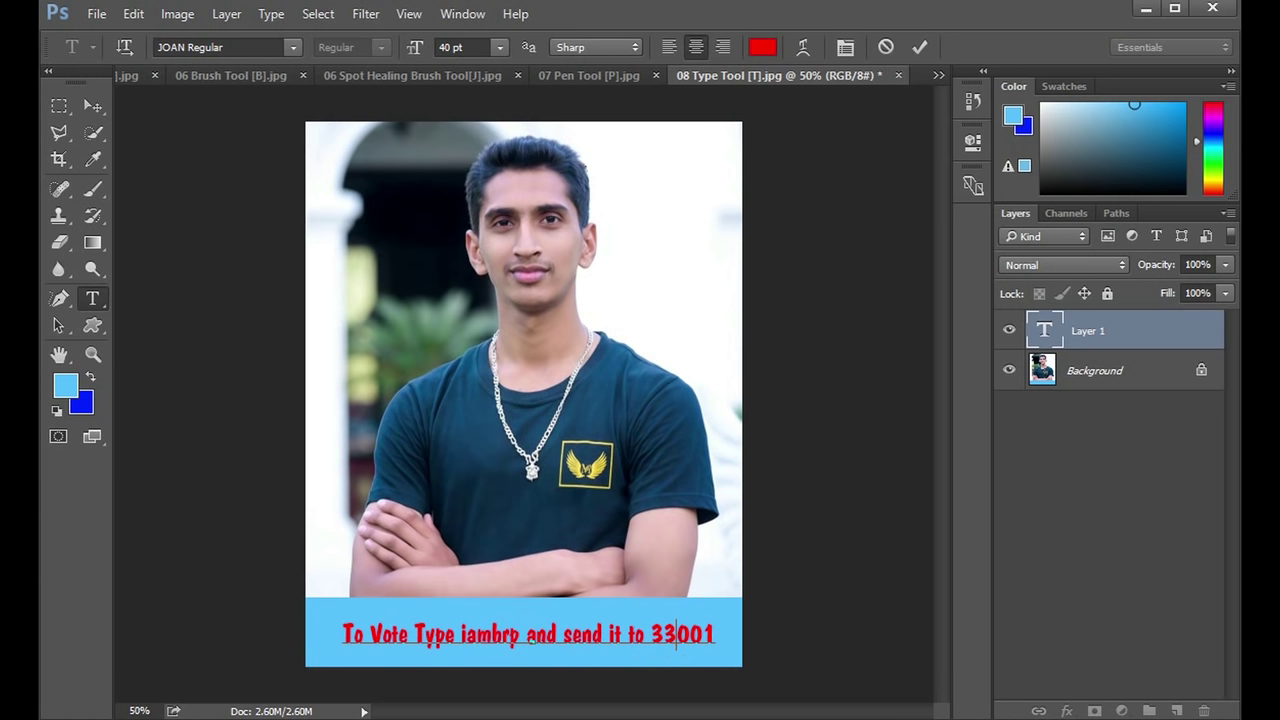
pyautogui.hotkey('ctrl', 'a')
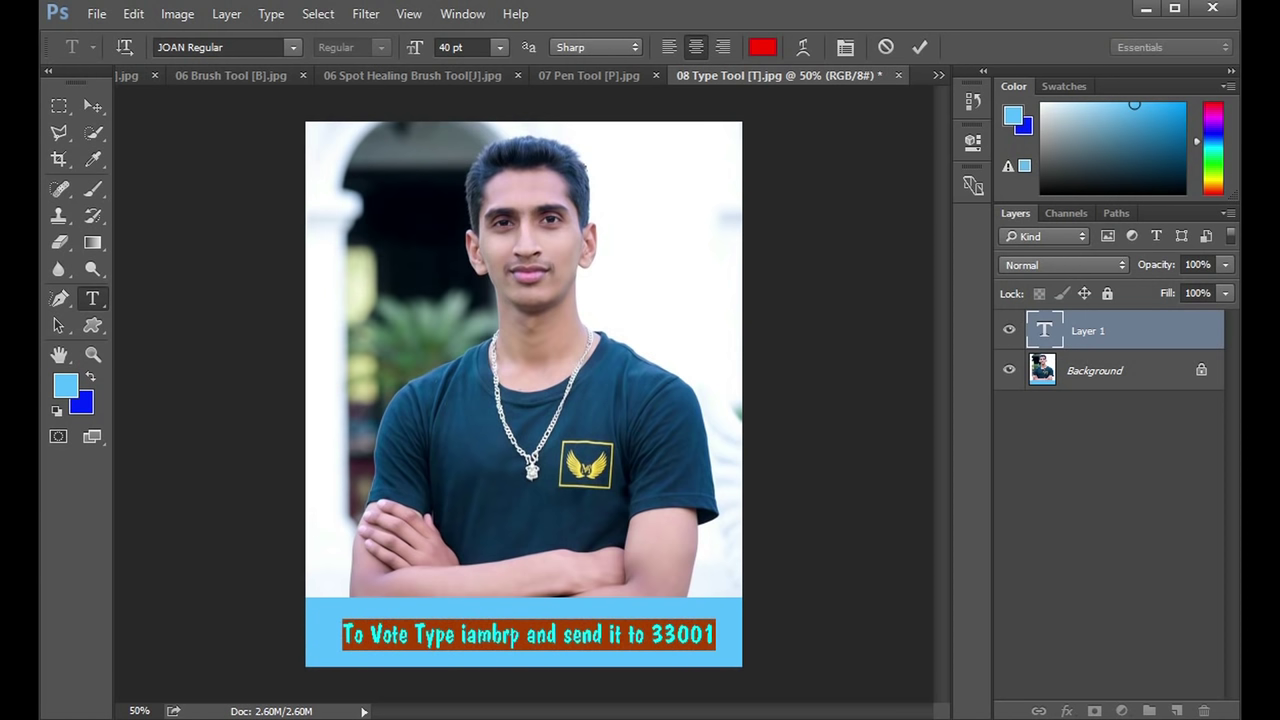
# Resize the red caption to 45 pt and commit the text edit
pyautogui.click(443, 47)
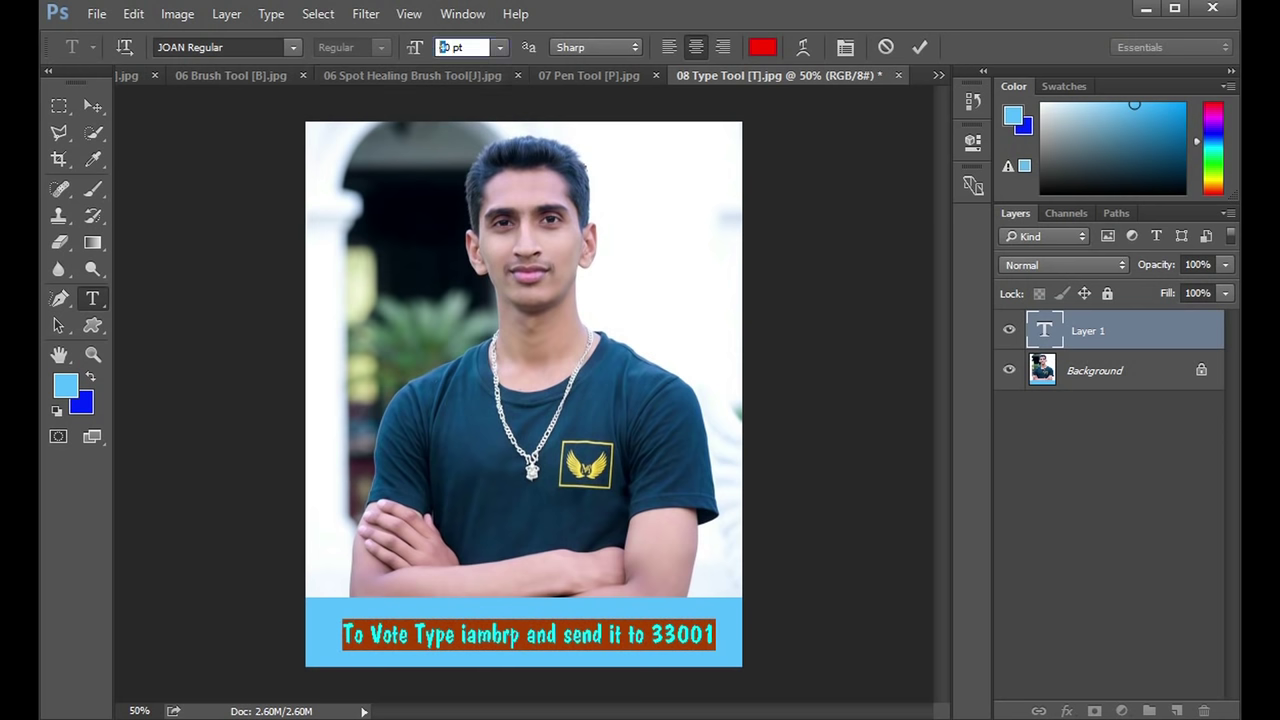
pyautogui.hotkey('shift', 'Up')
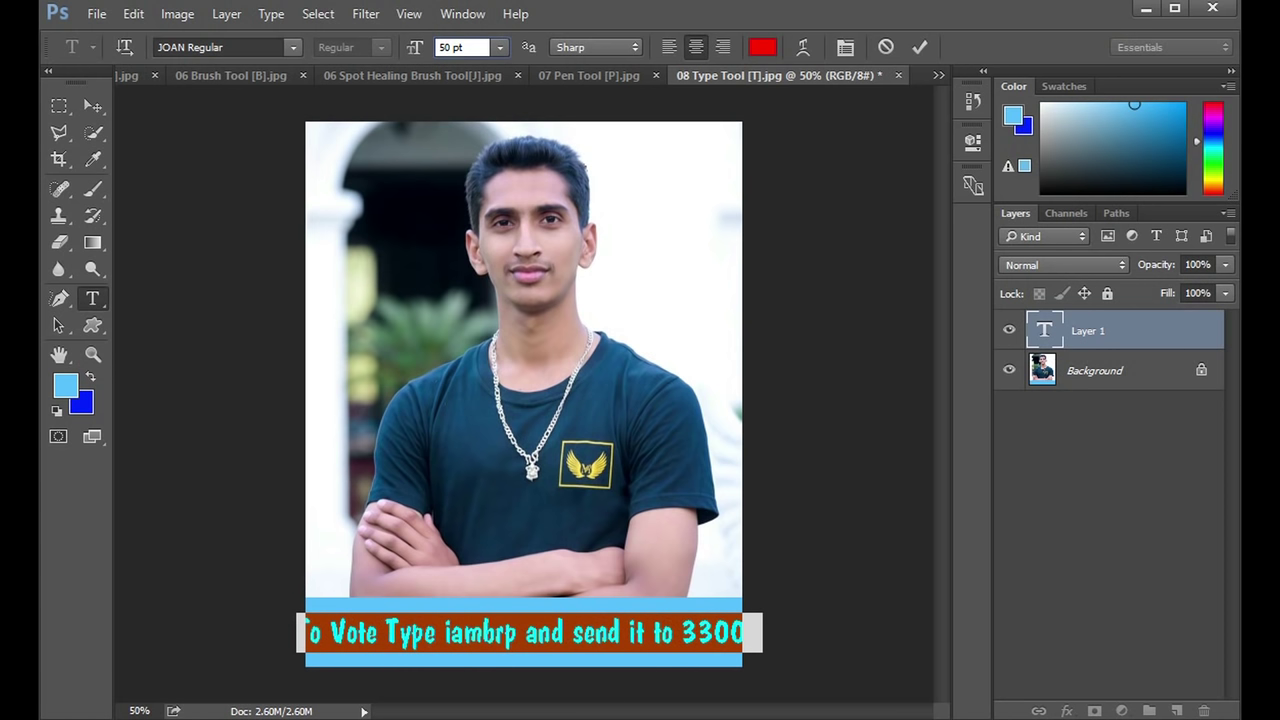
pyautogui.press('Up')
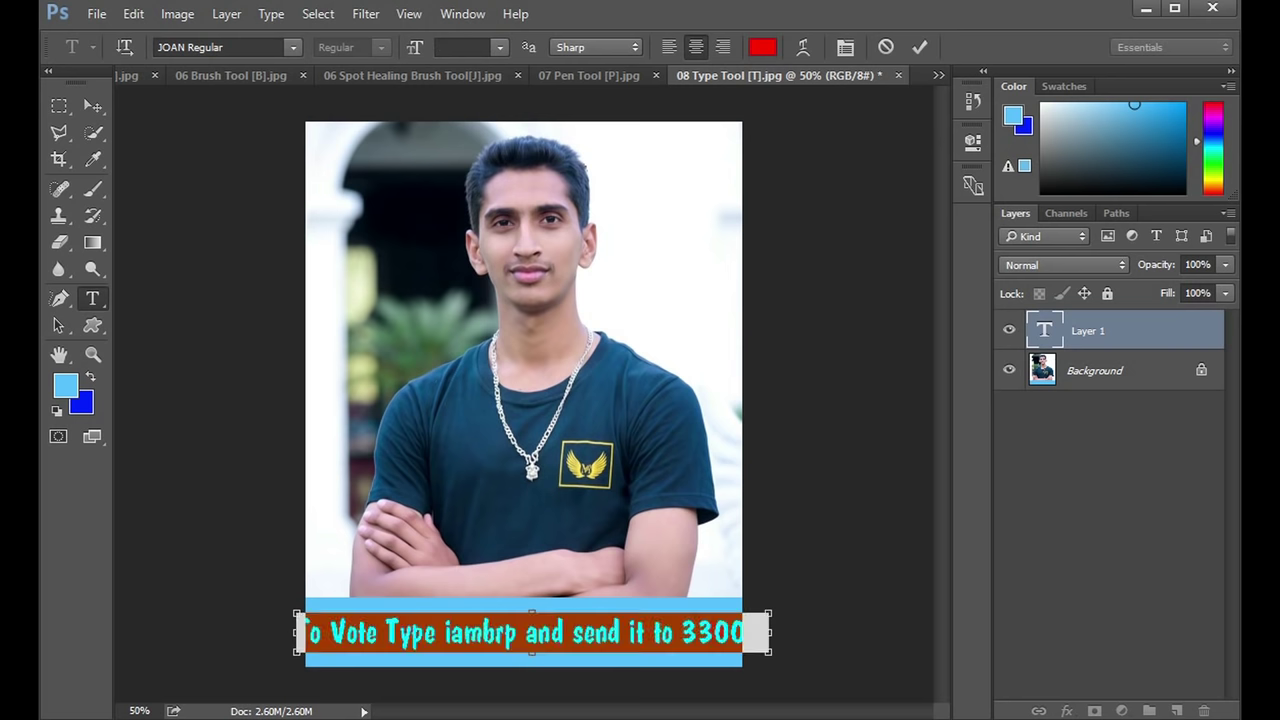
pyautogui.click(440, 47)
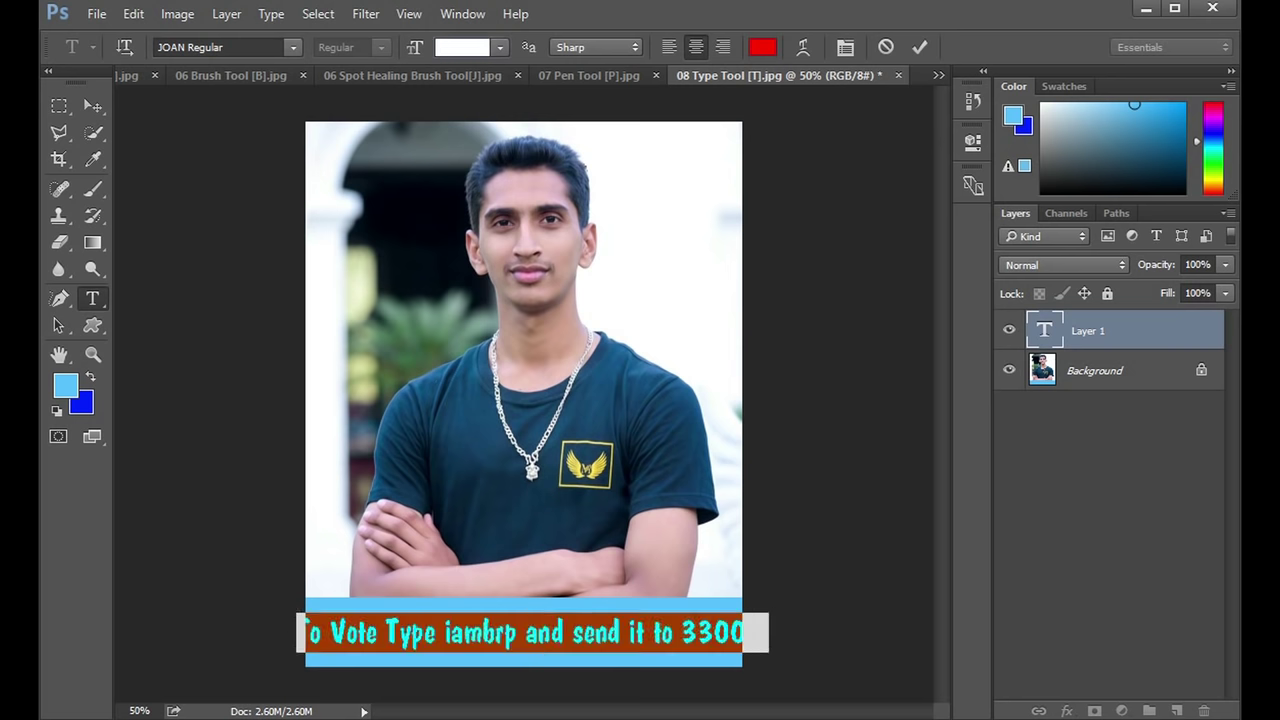
pyautogui.write('45')
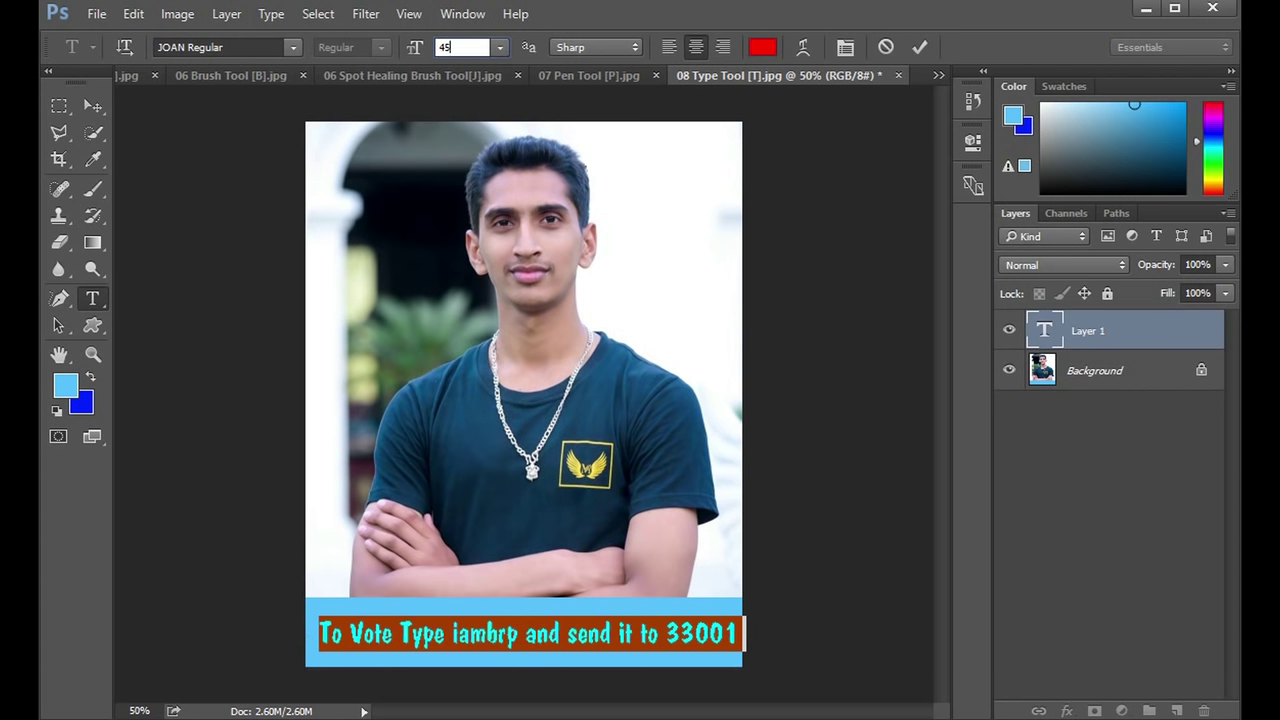
pyautogui.click(441, 633)
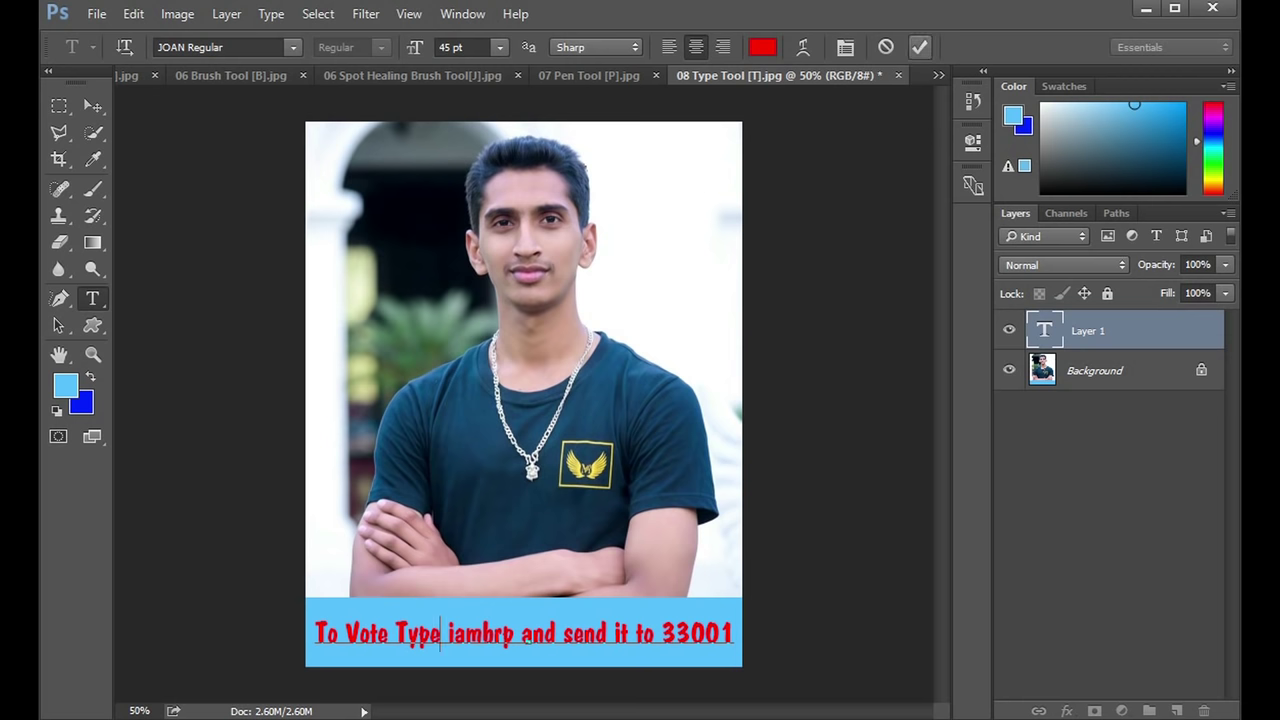
pyautogui.click(919, 47)
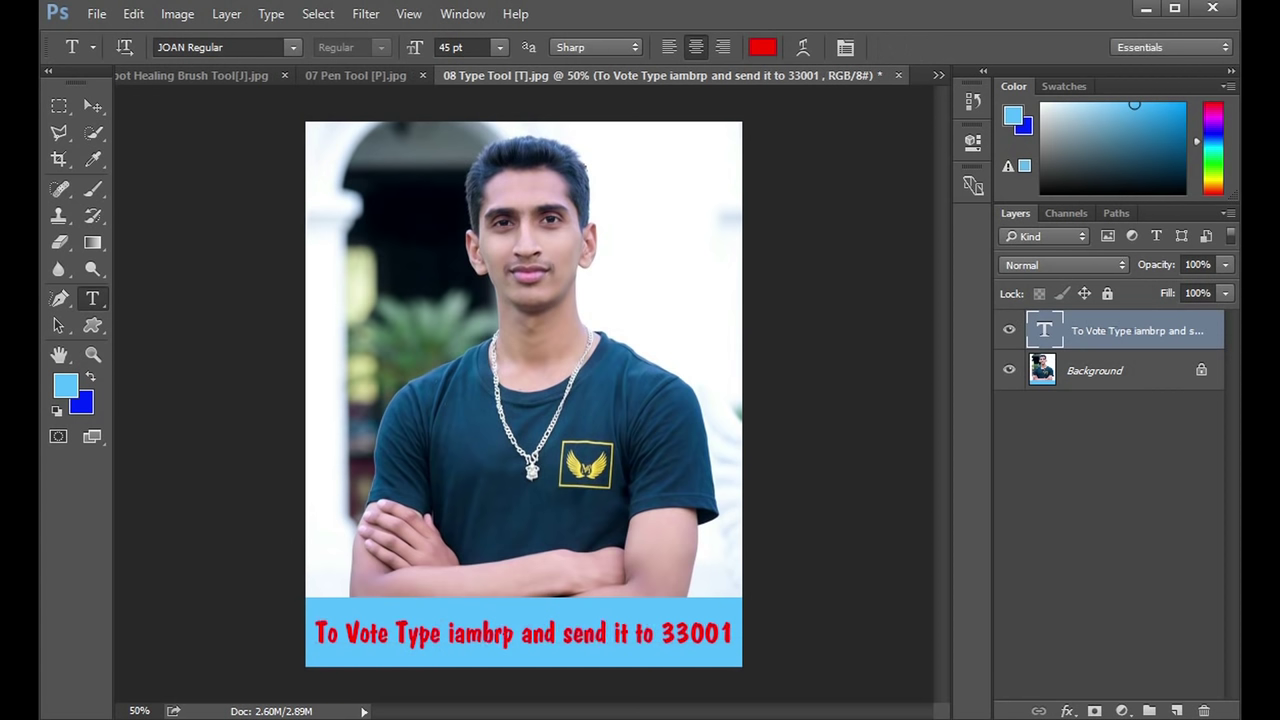